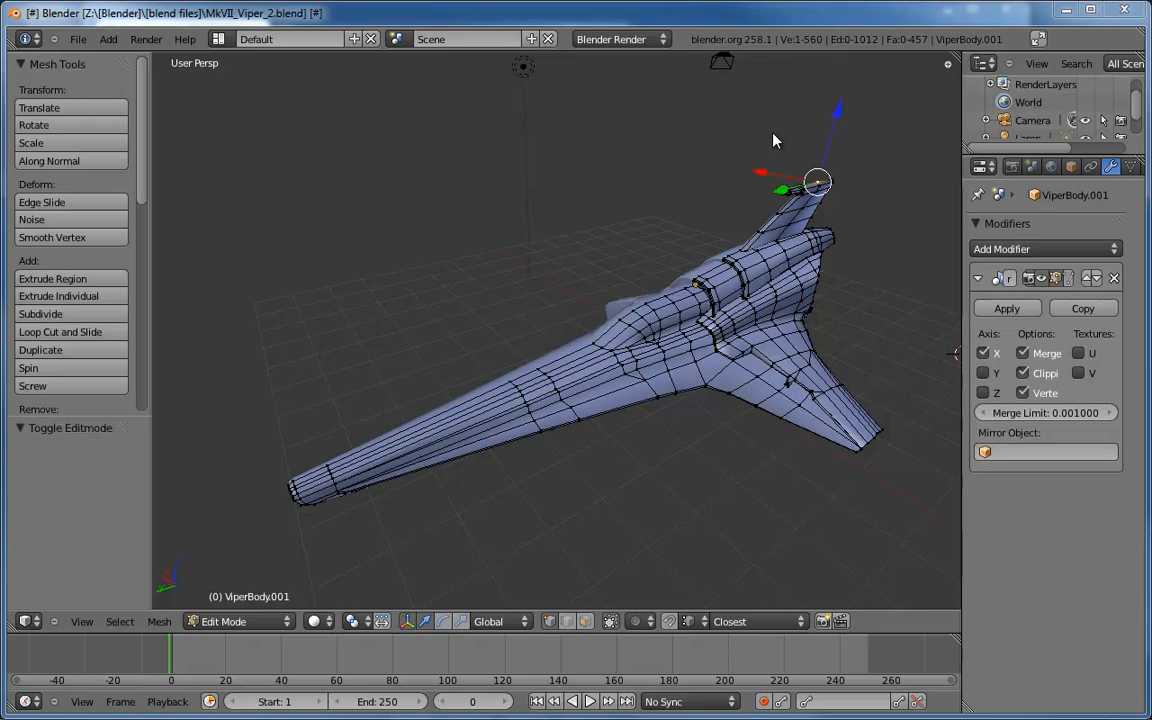
# Examine the Viper body mesh from several angles, including the fuselage, the wing surfaces and the wing tip.
pyautogui.moveTo(790, 305); pyautogui.dragTo(656, 370, button='middle')
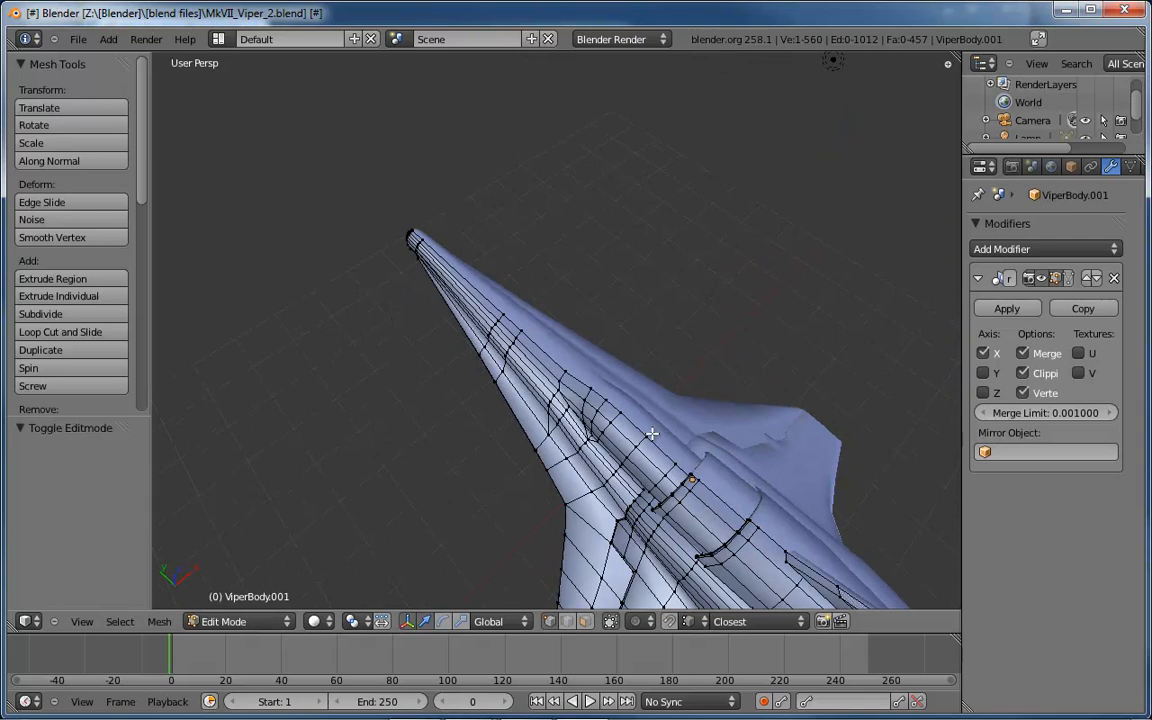
pyautogui.moveTo(652, 433); pyautogui.dragTo(661, 346, button='middle')
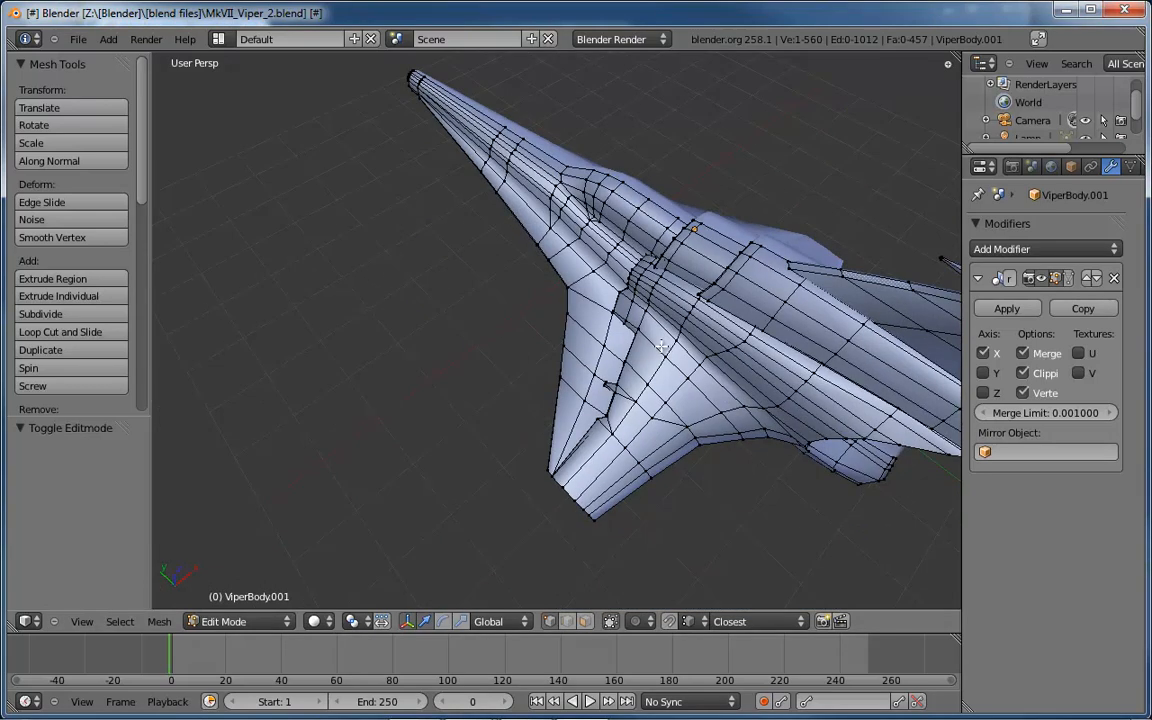
pyautogui.moveTo(590, 315); pyautogui.dragTo(699, 316, button='middle')
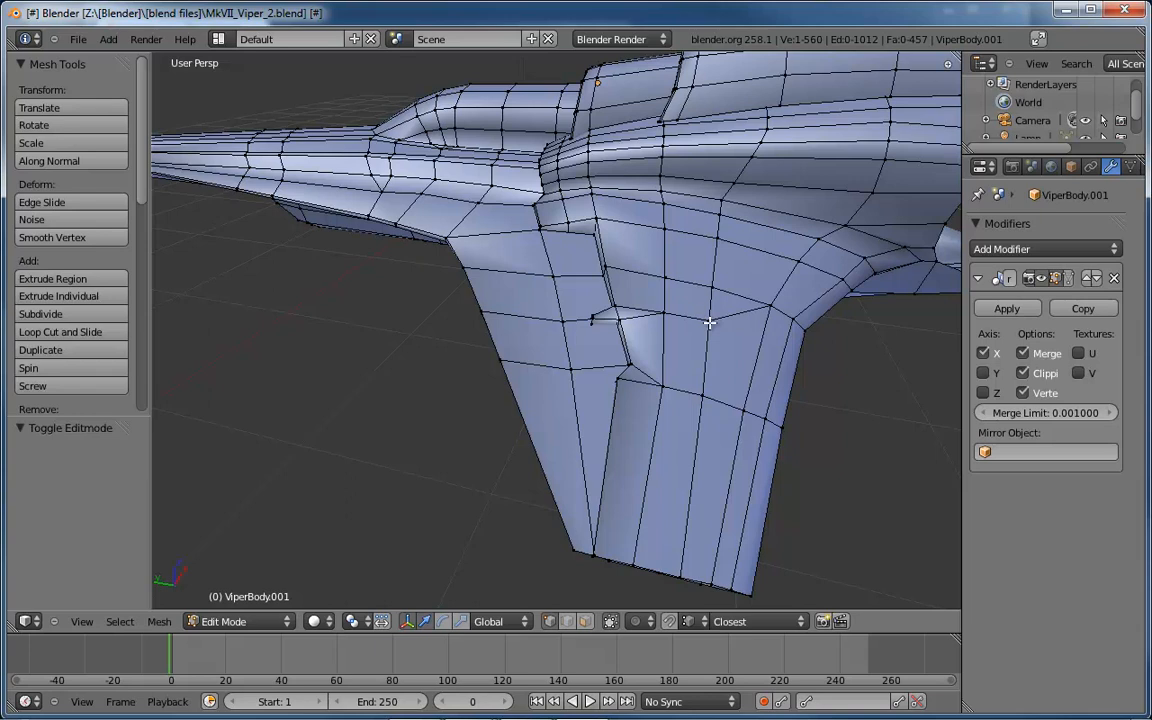
pyautogui.moveTo(665, 284); pyautogui.dragTo(383, 285, button='middle')
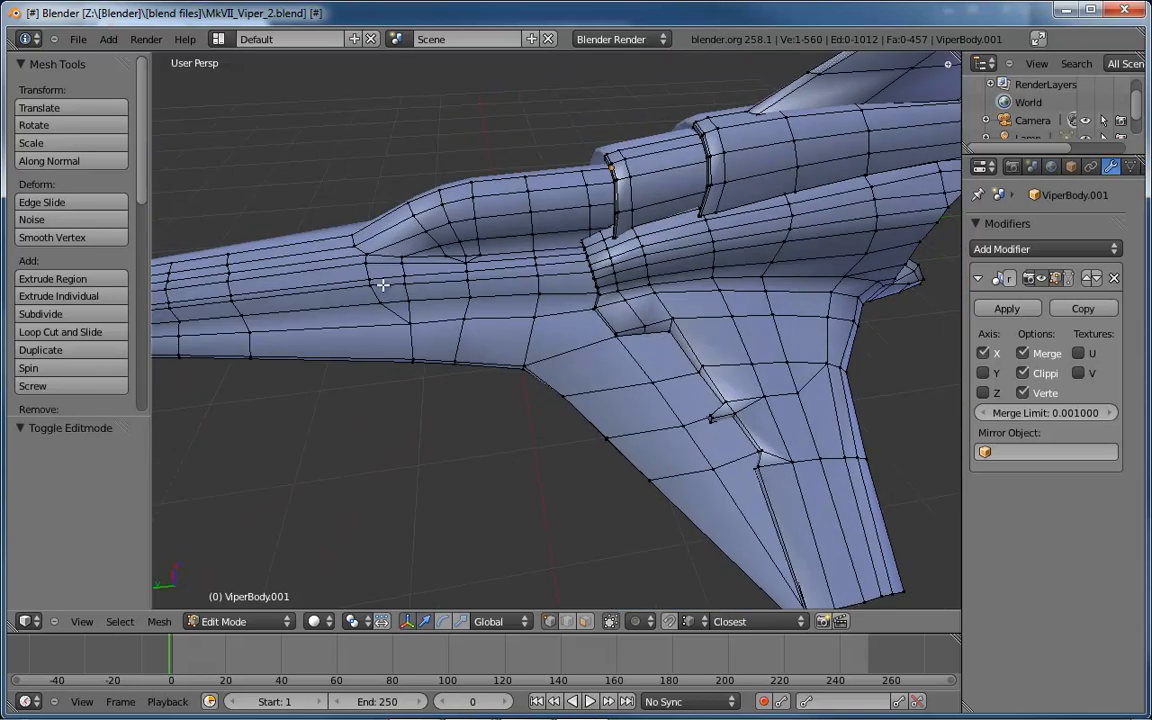
pyautogui.moveTo(641, 273); pyautogui.dragTo(597, 387, button='middle')
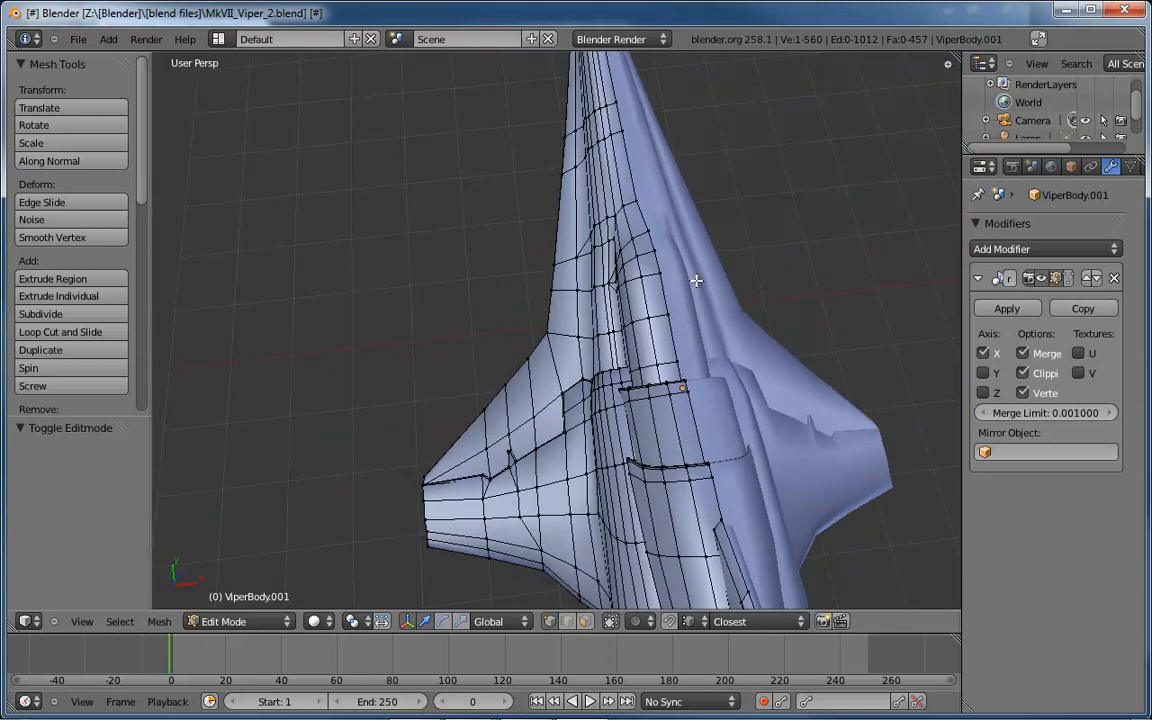
pyautogui.moveTo(696, 281); pyautogui.dragTo(645, 218, button='middle')
pyautogui.scroll(-3, 543, 316)
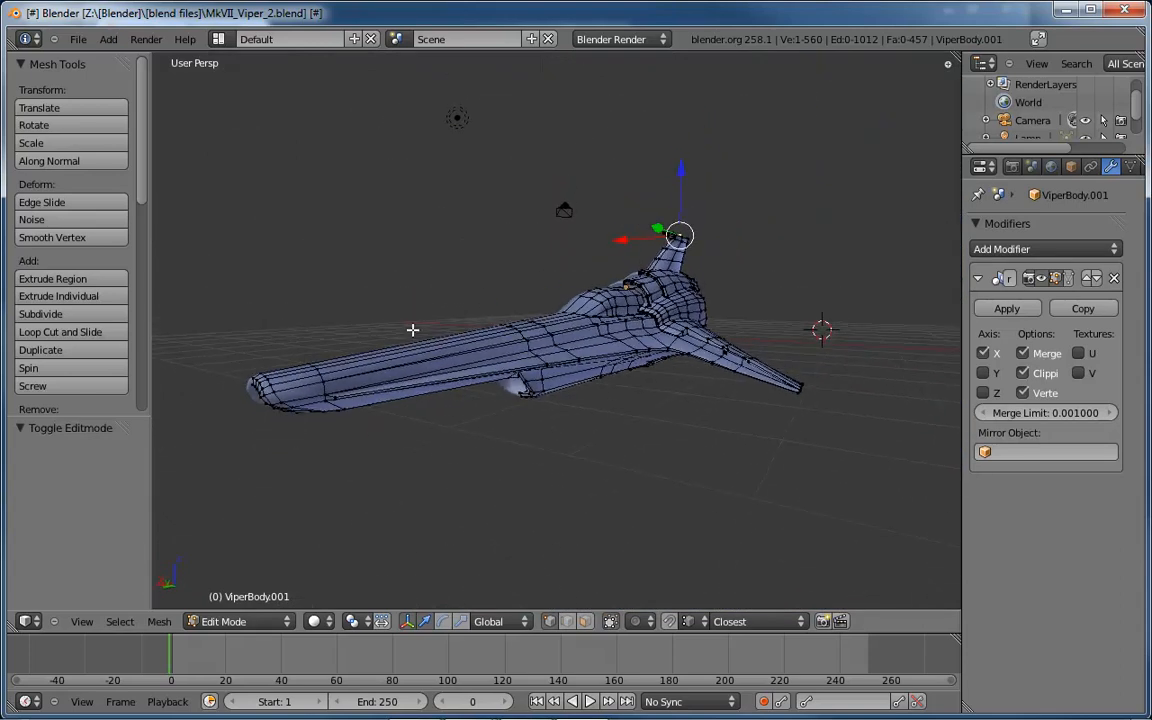
pyautogui.moveTo(723, 362); pyautogui.dragTo(620, 397, button='middle')
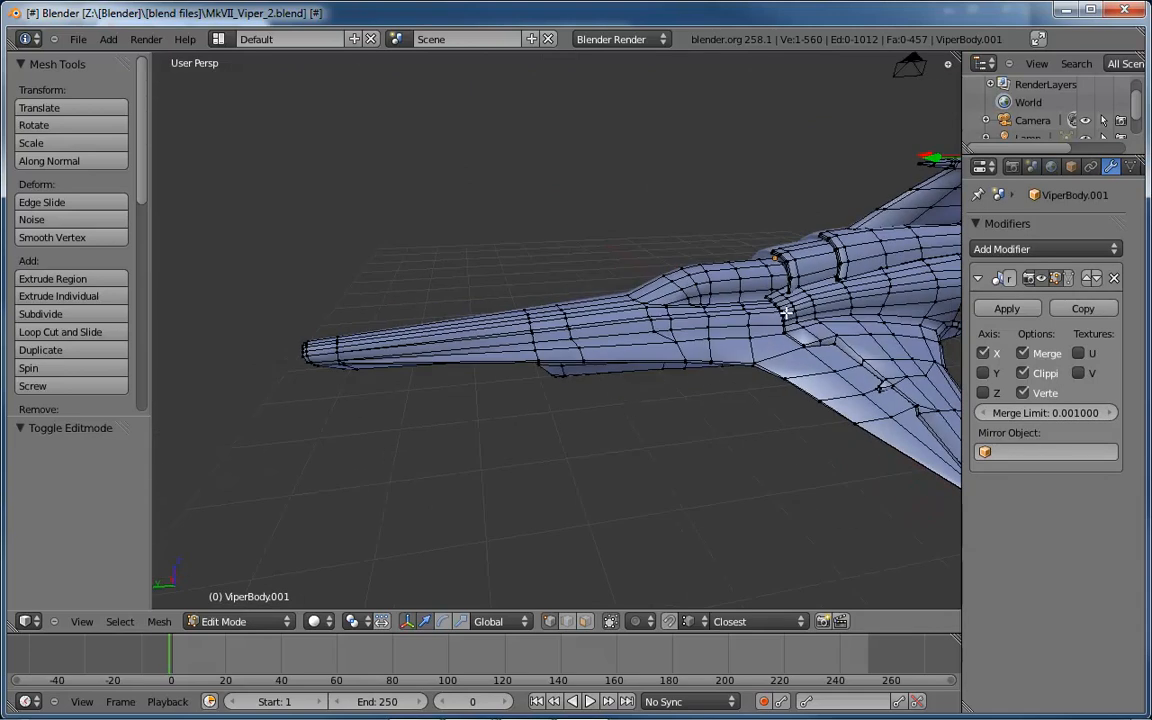
pyautogui.moveTo(793, 302); pyautogui.dragTo(614, 260, button='middle')
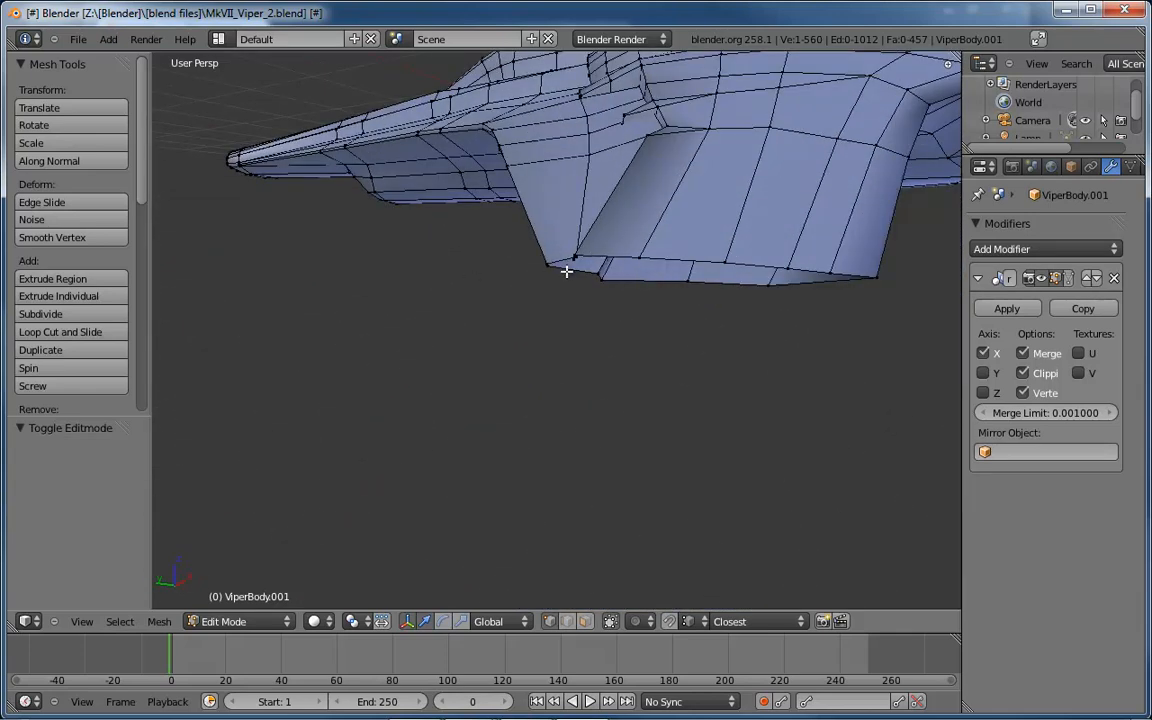
# In top view, move the middle vertex of the wing-tip edge about -0.012 along X.
pyautogui.press('KP_7')
pyautogui.scroll(6, 483, 352)
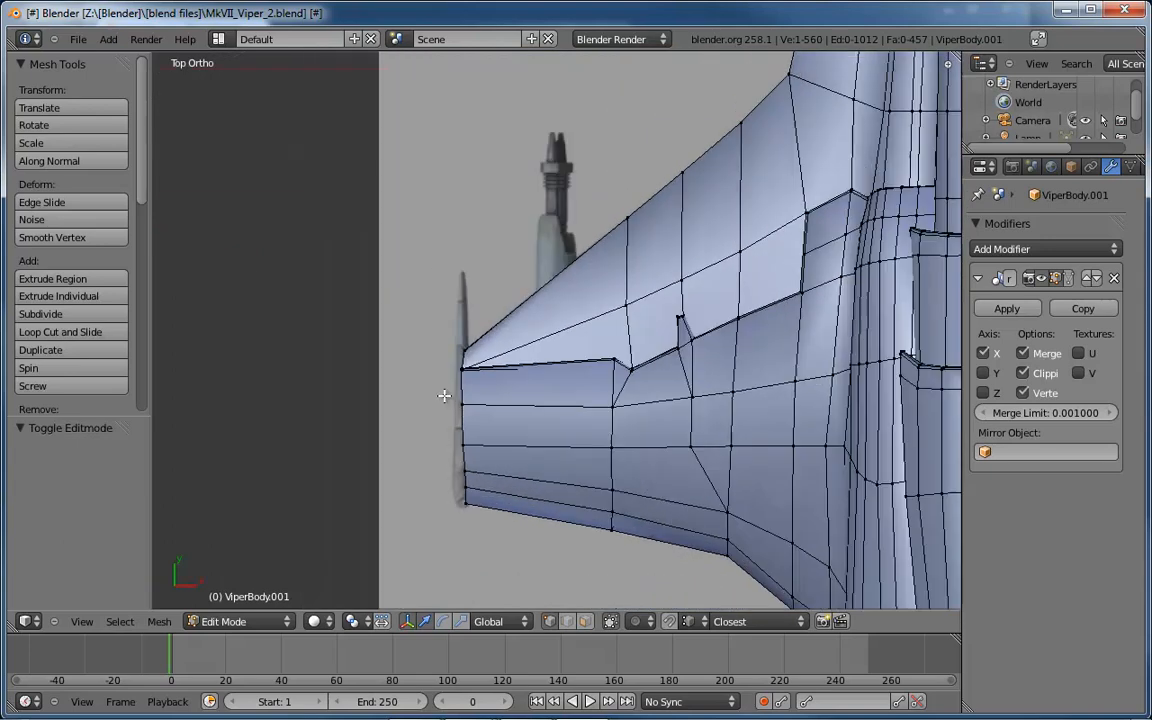
pyautogui.scroll(-3, 525, 338)
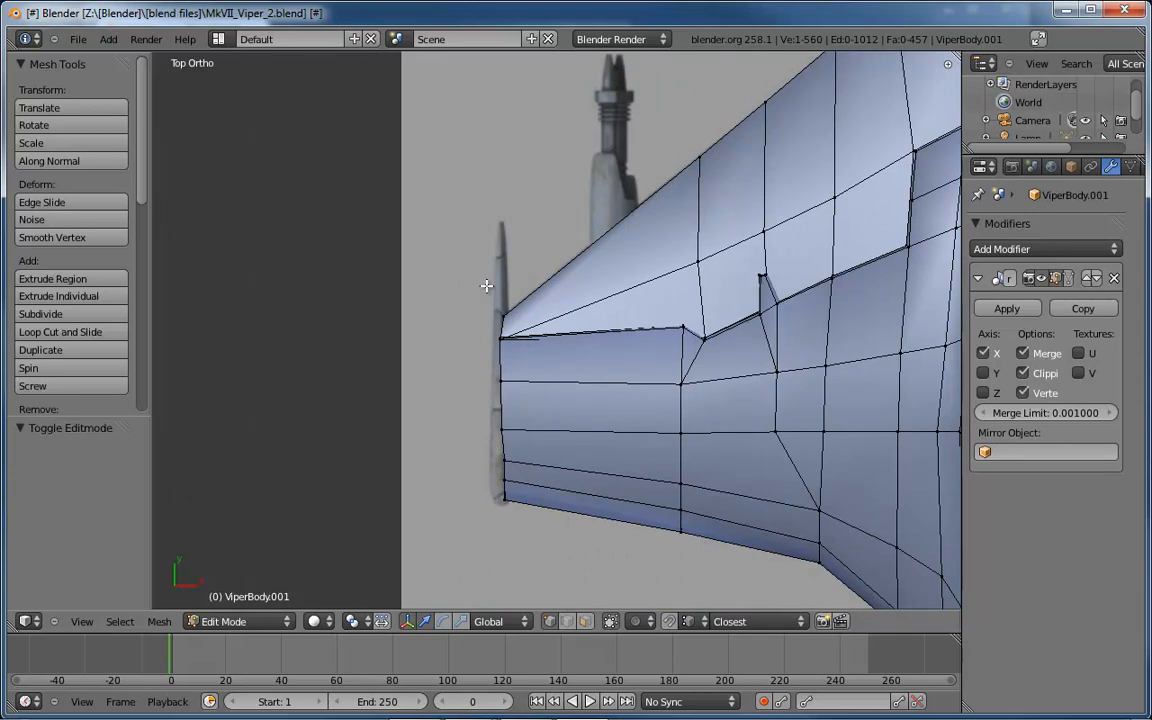
pyautogui.rightClick(501, 430)
pyautogui.moveTo(565, 430); pyautogui.dragTo(562, 429)
pyautogui.scroll(3, 537, 478)
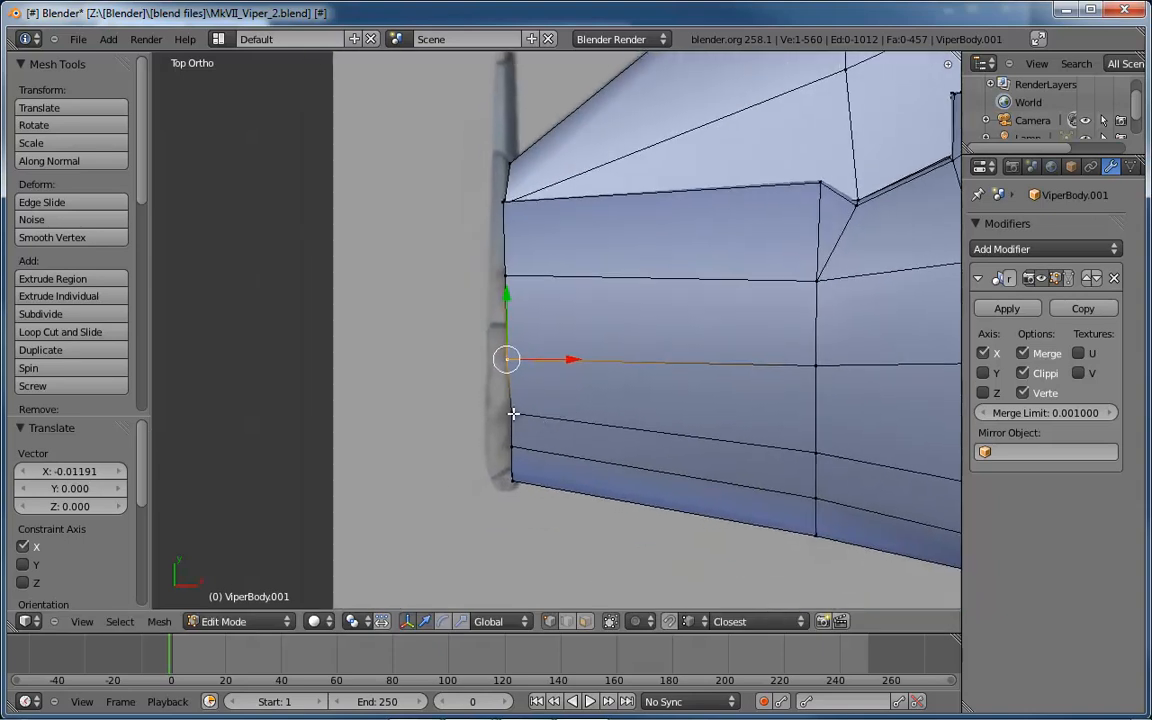
# Move the next two vertices toward the rear of the wing-tip edge about -0.010 and -0.007 along X.
pyautogui.rightClick(513, 413)
pyautogui.moveTo(563, 412); pyautogui.dragTo(557, 413)
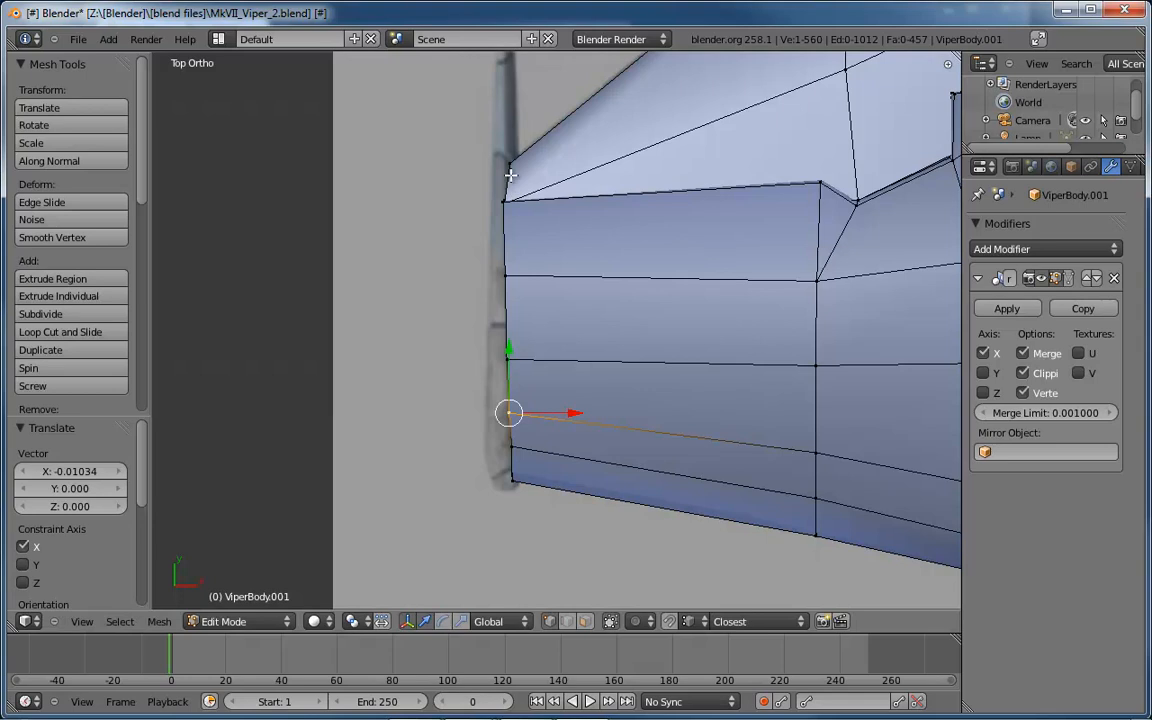
pyautogui.rightClick(510, 447)
pyautogui.press('g')
pyautogui.press('x')
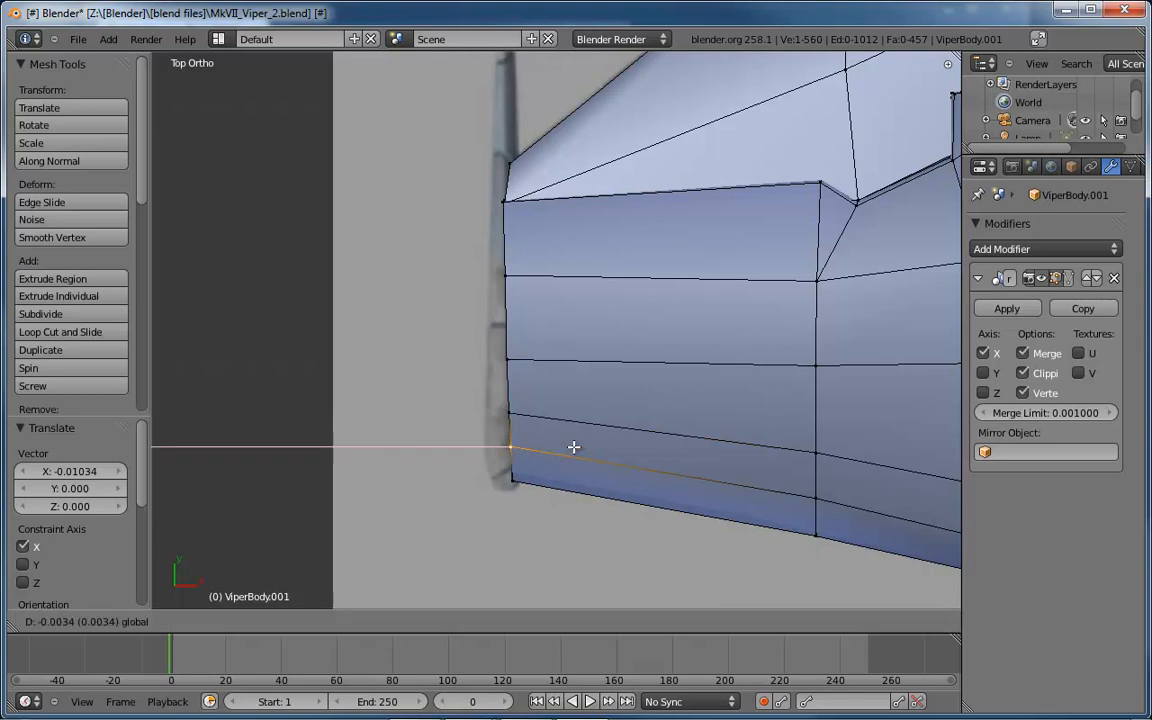
pyautogui.click(574, 449)
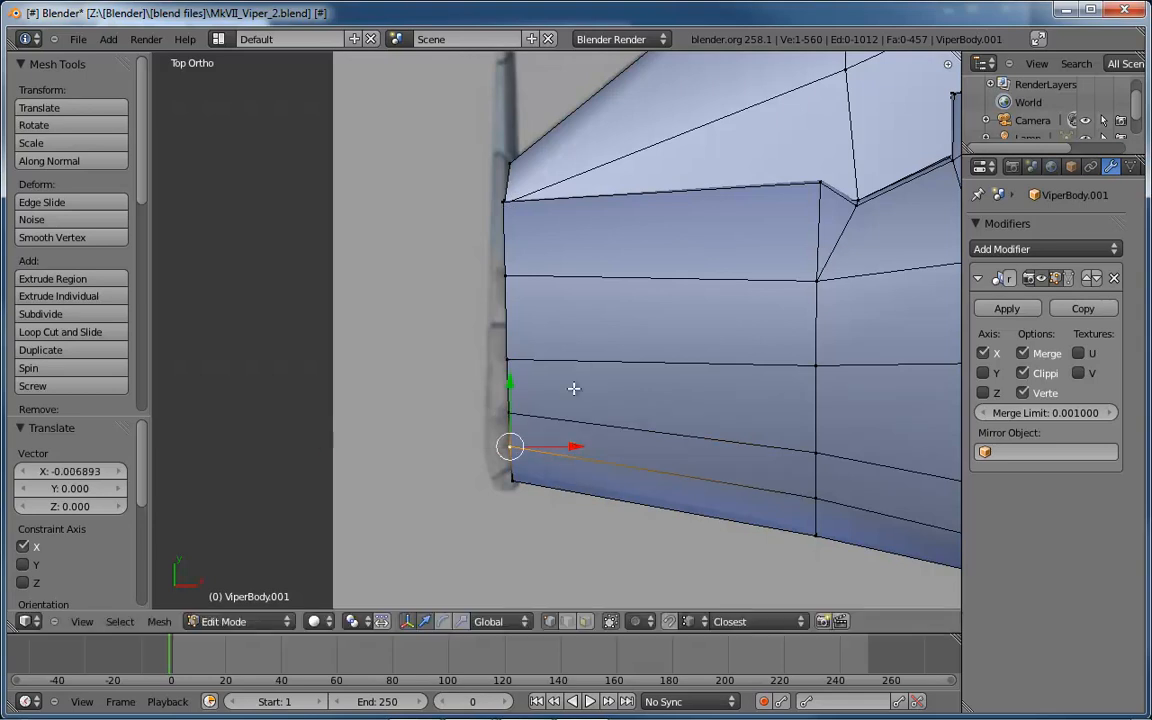
# Add a cube to the ship's body mesh.
pyautogui.moveTo(573, 388); pyautogui.dragTo(689, 319, button='middle')
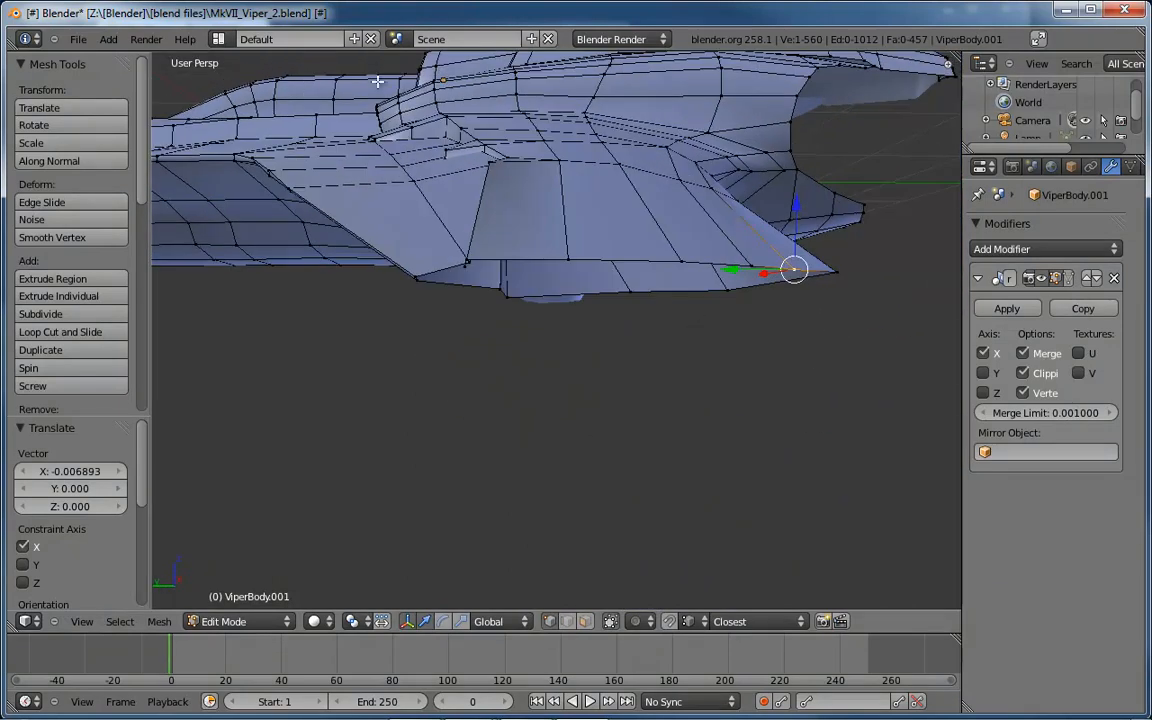
pyautogui.click(106, 39)
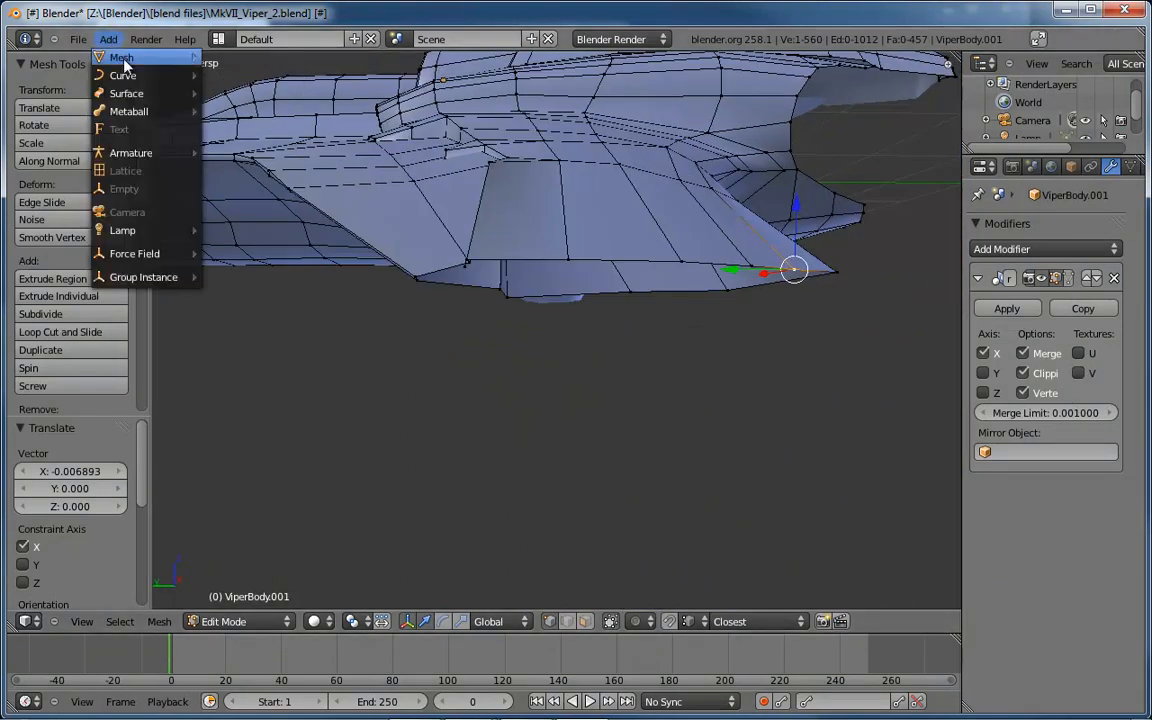
pyautogui.moveTo(170, 60)
pyautogui.click(231, 75)
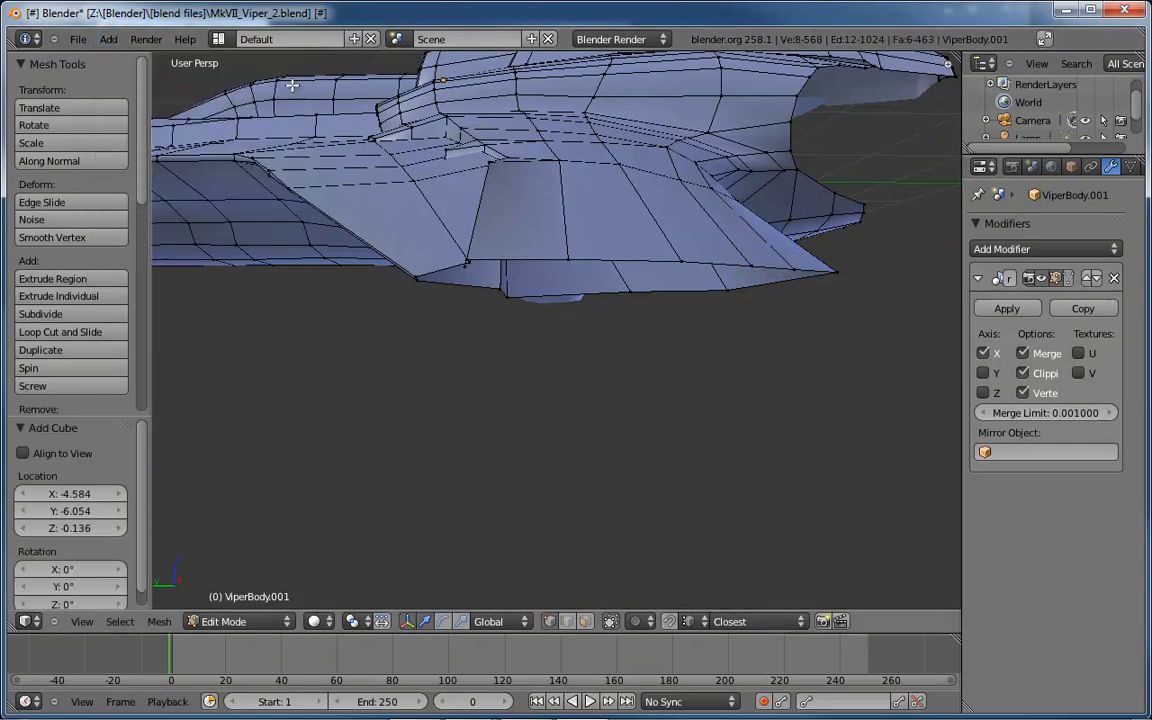
# Switch to wireframe display in top view and move the new cube about 3.094 along Y, level with the wing tip.
pyautogui.scroll(-5, 658, 186)
pyautogui.moveTo(687, 165); pyautogui.dragTo(715, 249, button='middle')
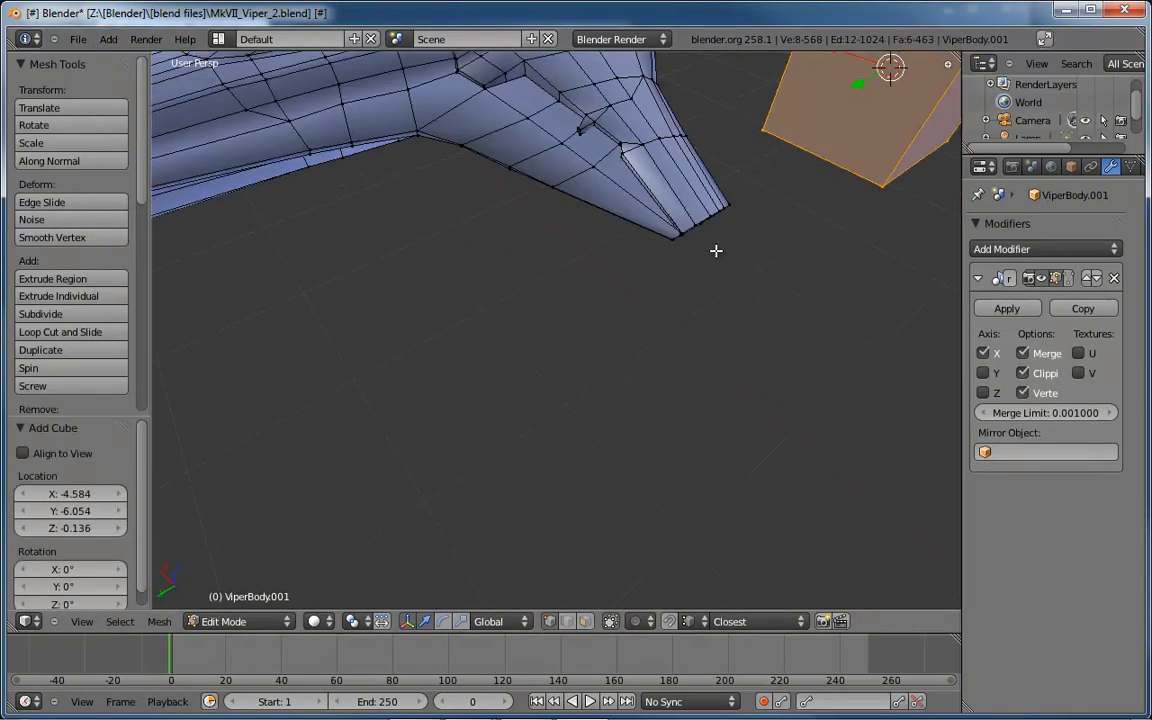
pyautogui.keyDown('shift'); pyautogui.moveTo(769, 177); pyautogui.dragTo(517, 488, button='middle'); pyautogui.keyUp('shift')
pyautogui.moveTo(567, 404); pyautogui.dragTo(552, 368, button='middle')
pyautogui.keyDown('shift'); pyautogui.moveTo(545, 373); pyautogui.dragTo(686, 294, button='middle'); pyautogui.keyUp('shift')
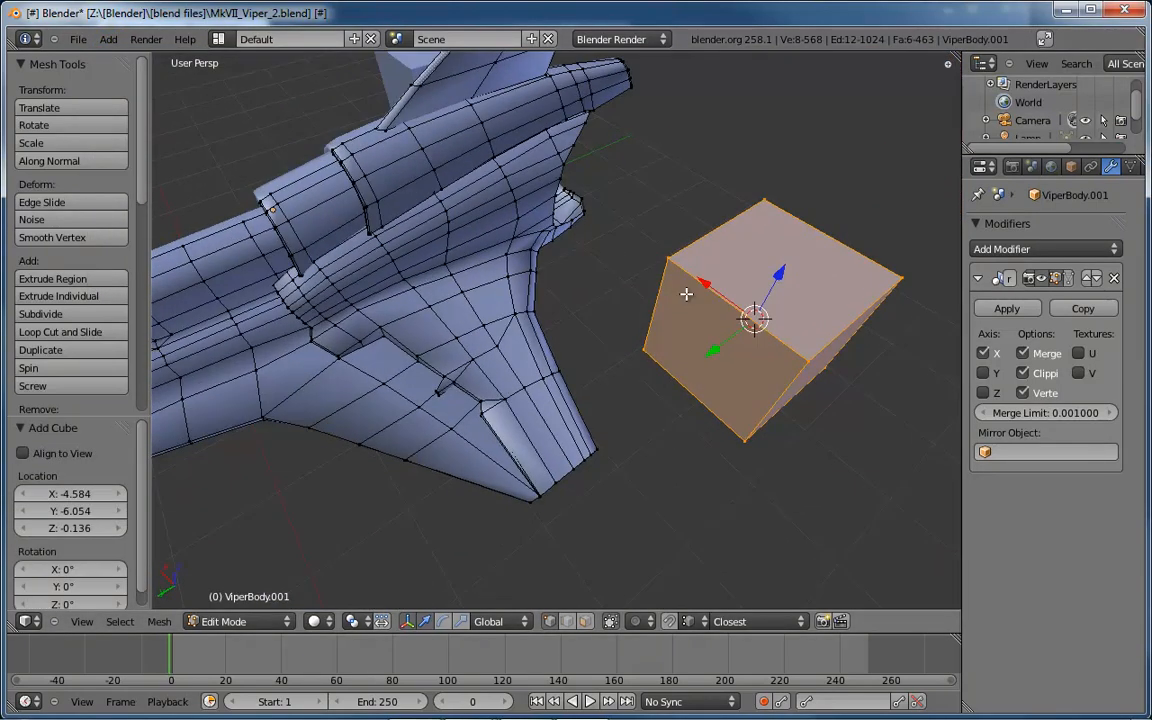
pyautogui.press('KP_7')
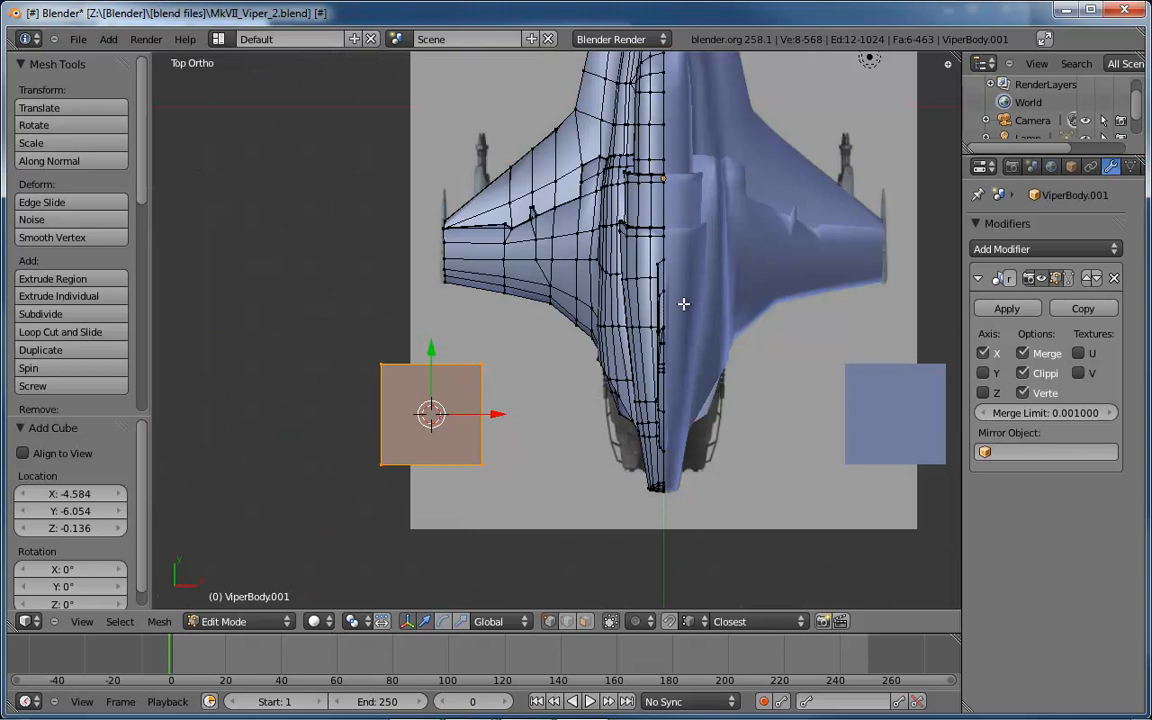
pyautogui.press('z')
pyautogui.keyDown('shift'); pyautogui.moveTo(467, 291); pyautogui.dragTo(524, 335, button='middle'); pyautogui.keyUp('shift')
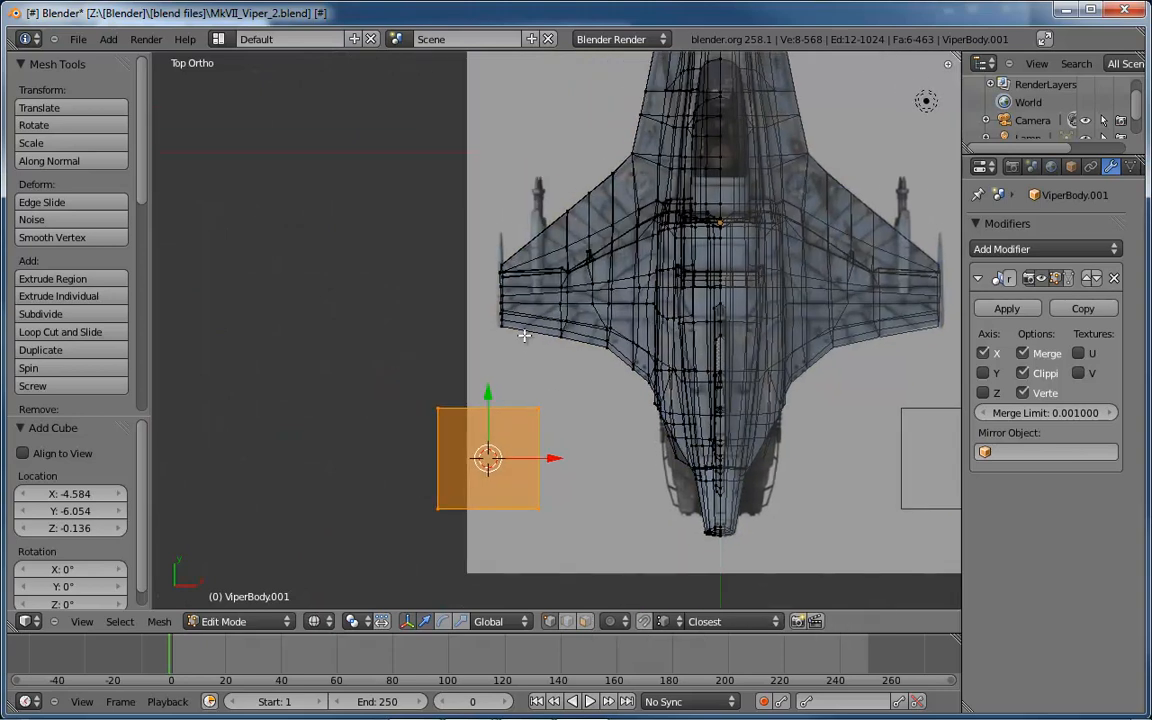
pyautogui.moveTo(488, 395); pyautogui.dragTo(490, 241)
# Center the cube over the wing-tip edge by moving it about 0.304 and then -0.042 along X.
pyautogui.keyDown('shift'); pyautogui.moveTo(527, 286); pyautogui.dragTo(553, 307, button='middle'); pyautogui.keyUp('shift')
pyautogui.scroll(4, 554, 307)
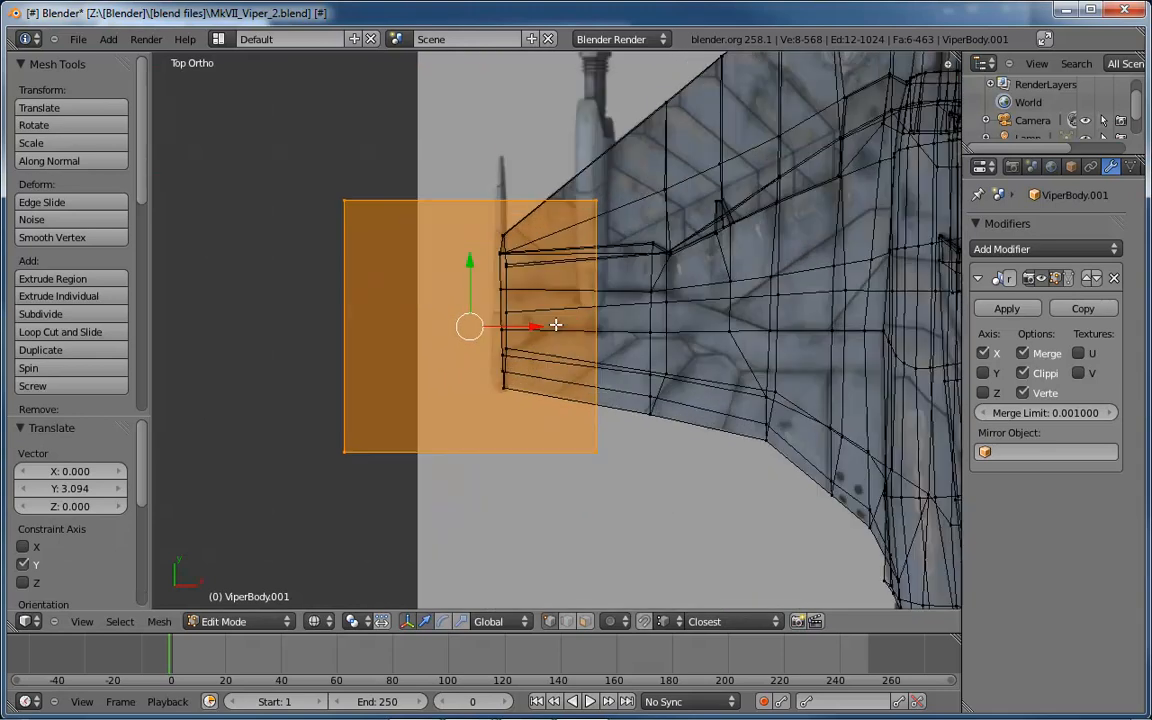
pyautogui.press('g')
pyautogui.press('x')
pyautogui.click(565, 322)
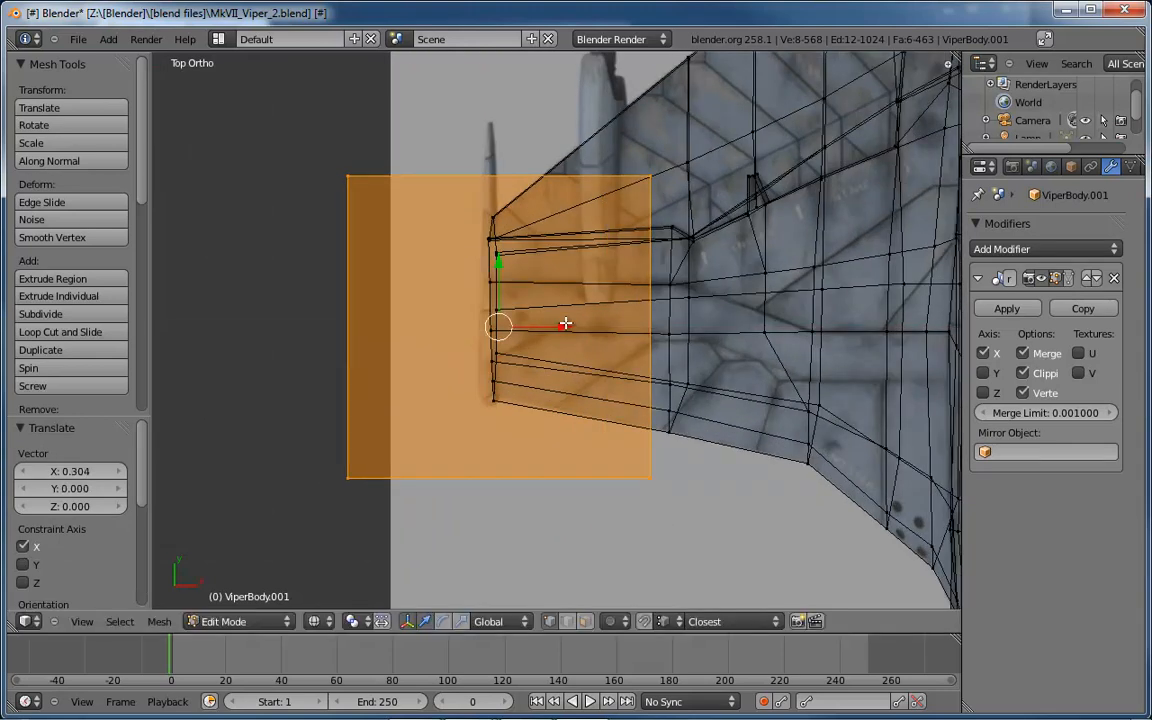
pyautogui.press('g')
pyautogui.press('x')
pyautogui.click(557, 326)
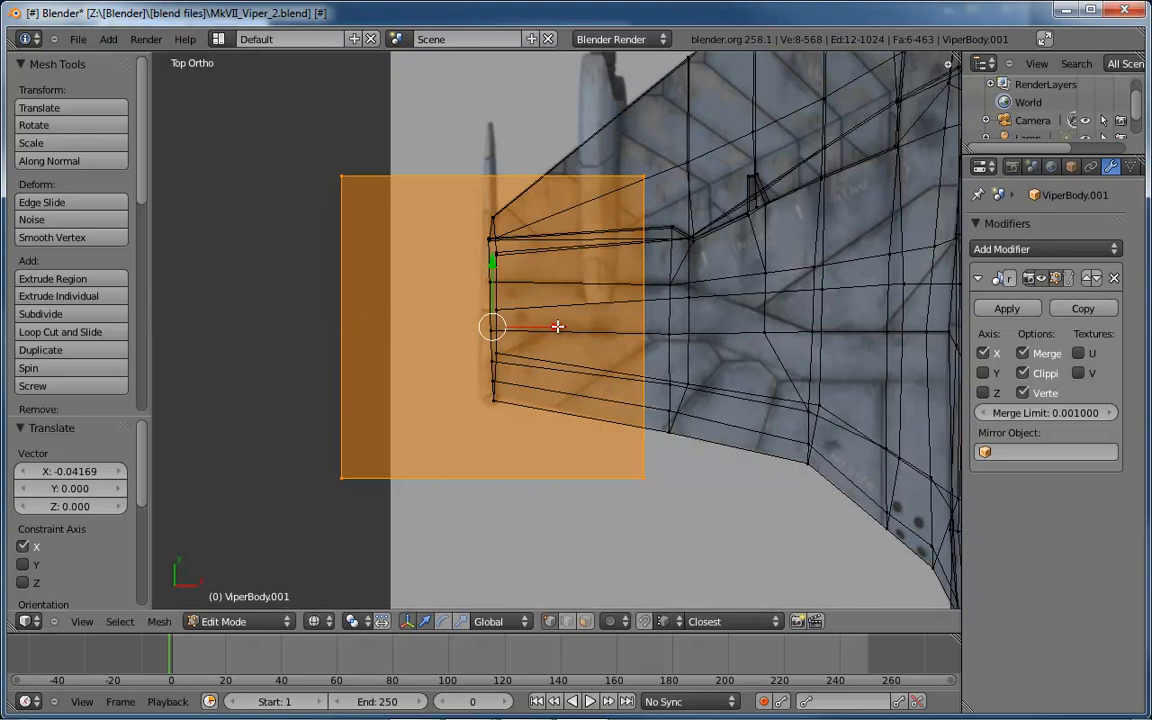
# Scale the cube down to about one tenth of its size and shift it about -0.036 along X onto the wing-tip pod.
pyautogui.press('s')
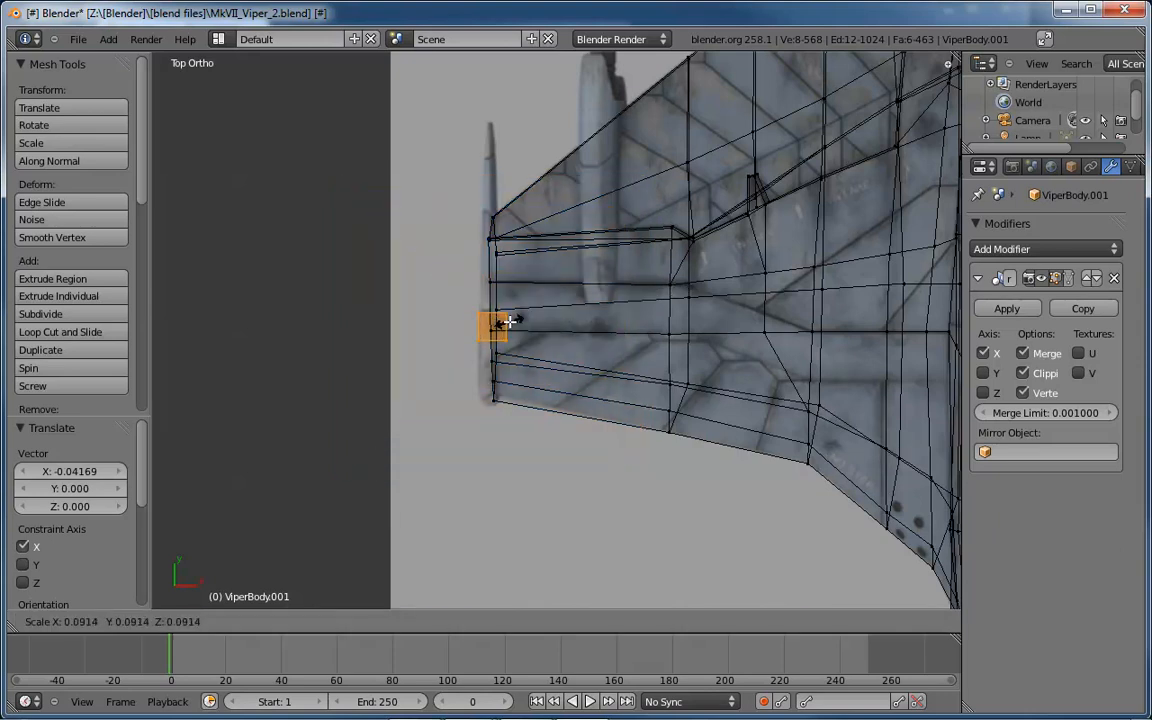
pyautogui.click(562, 328)
pyautogui.press('g')
pyautogui.press('x')
pyautogui.click(555, 326)
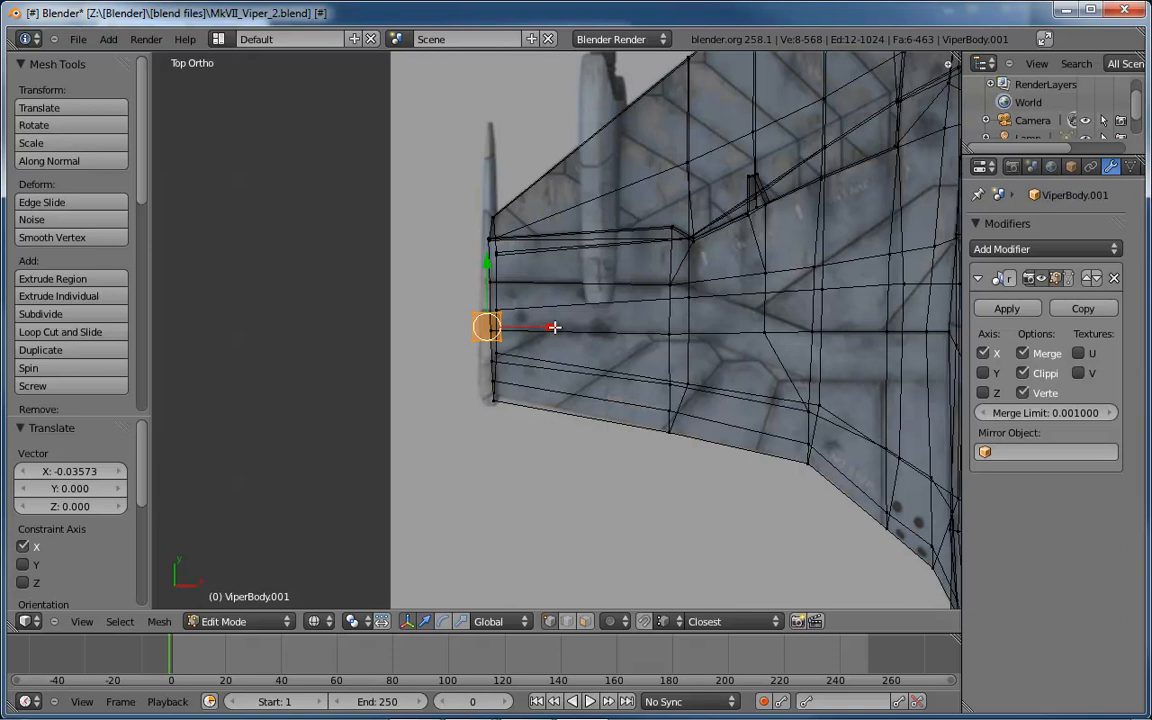
# In back view, lower the cube about 1.352 along Z onto the pod at the end of the wing.
pyautogui.press('ctrl+KP_1')
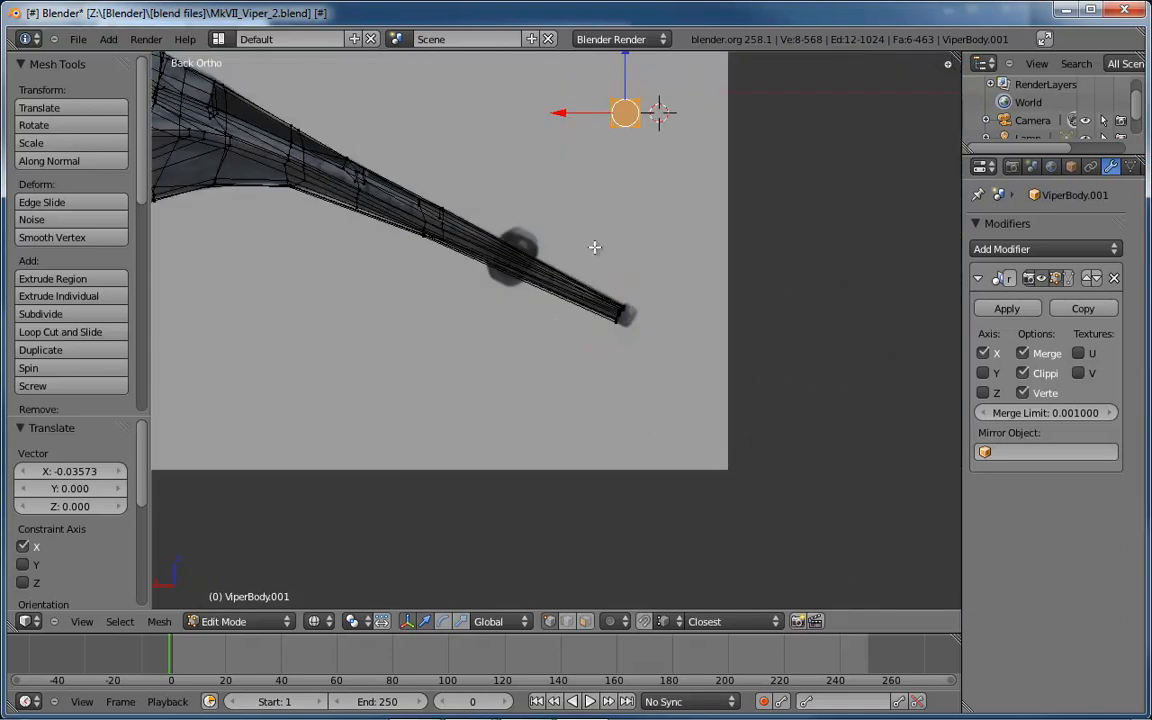
pyautogui.press('g')
pyautogui.press('z')
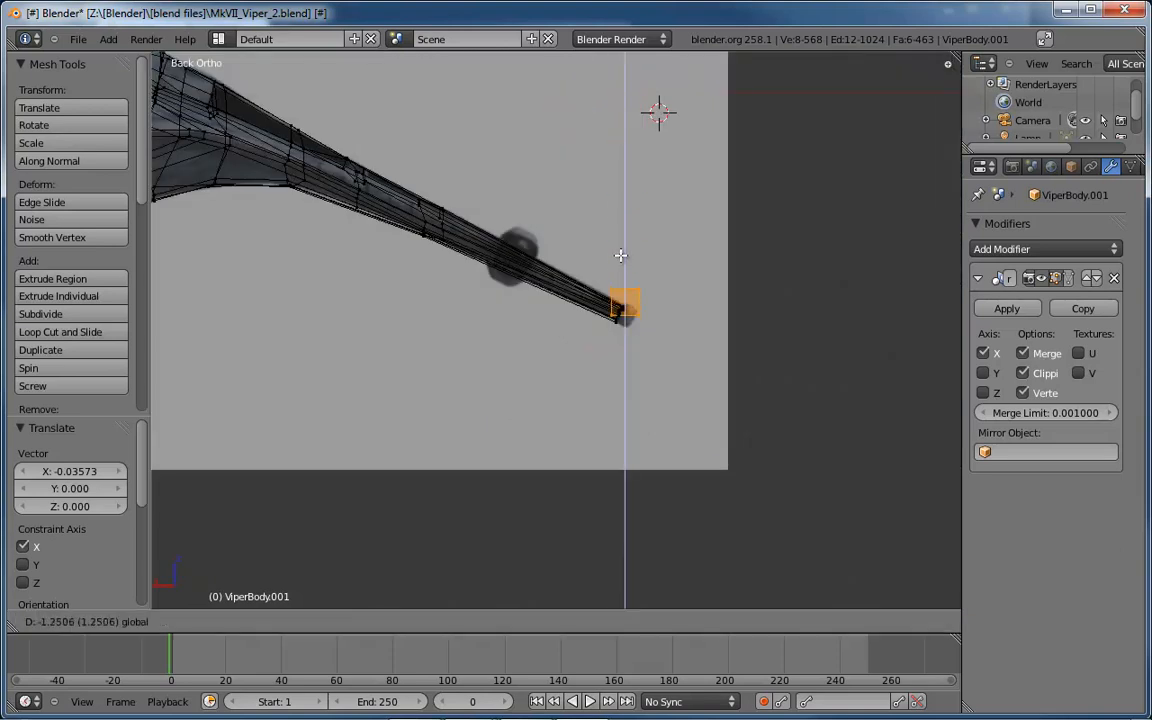
pyautogui.click(665, 312)
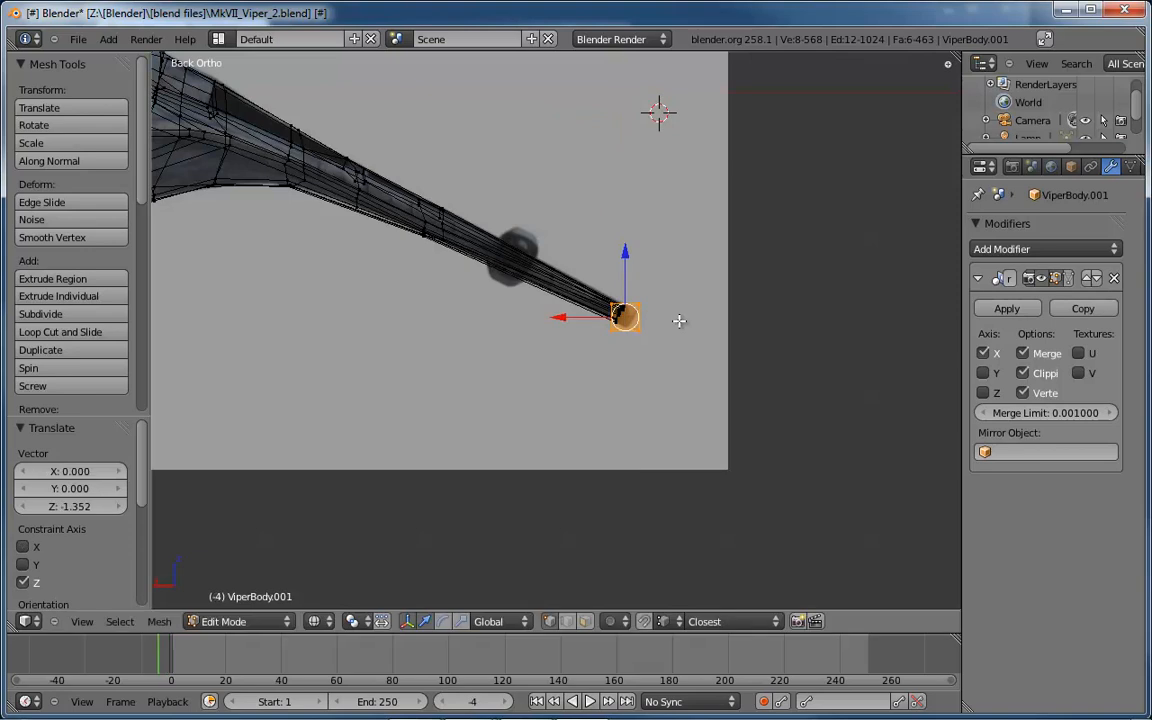
# Scale the cube to about 0.549 along X and rotate it about 25.3° to match the slant of the wing tip.
pyautogui.scroll(5, 652, 324)
pyautogui.scroll(4, 652, 324)
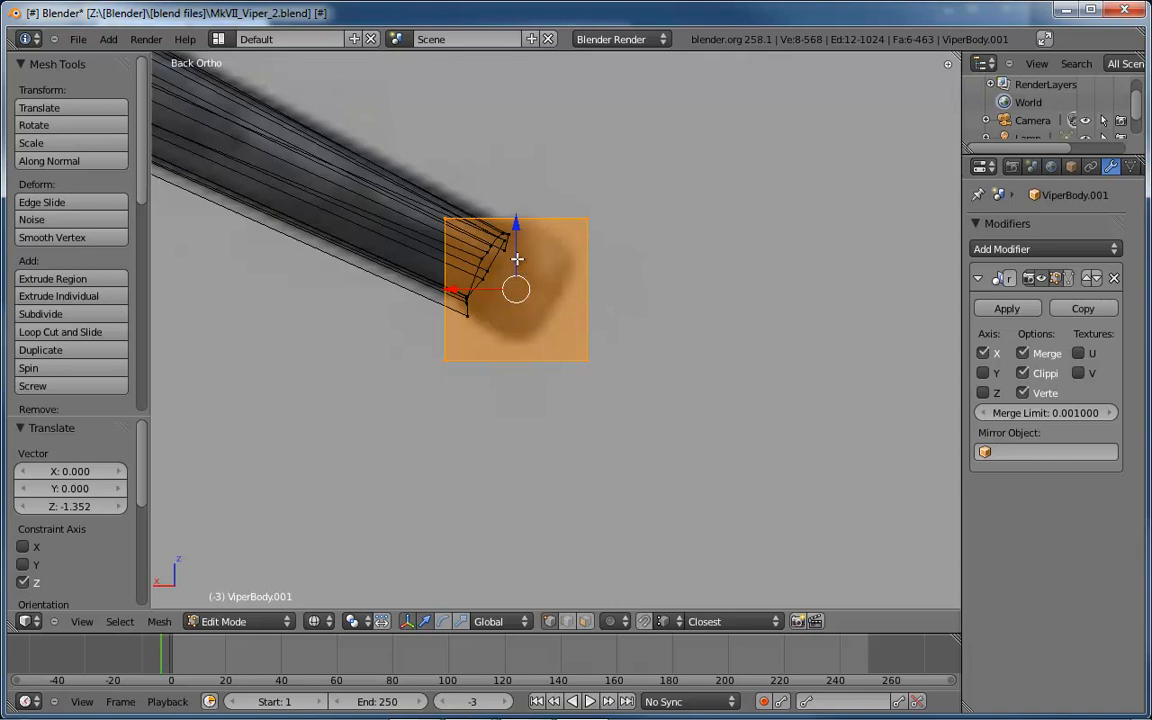
pyautogui.press('s')
pyautogui.press('x')
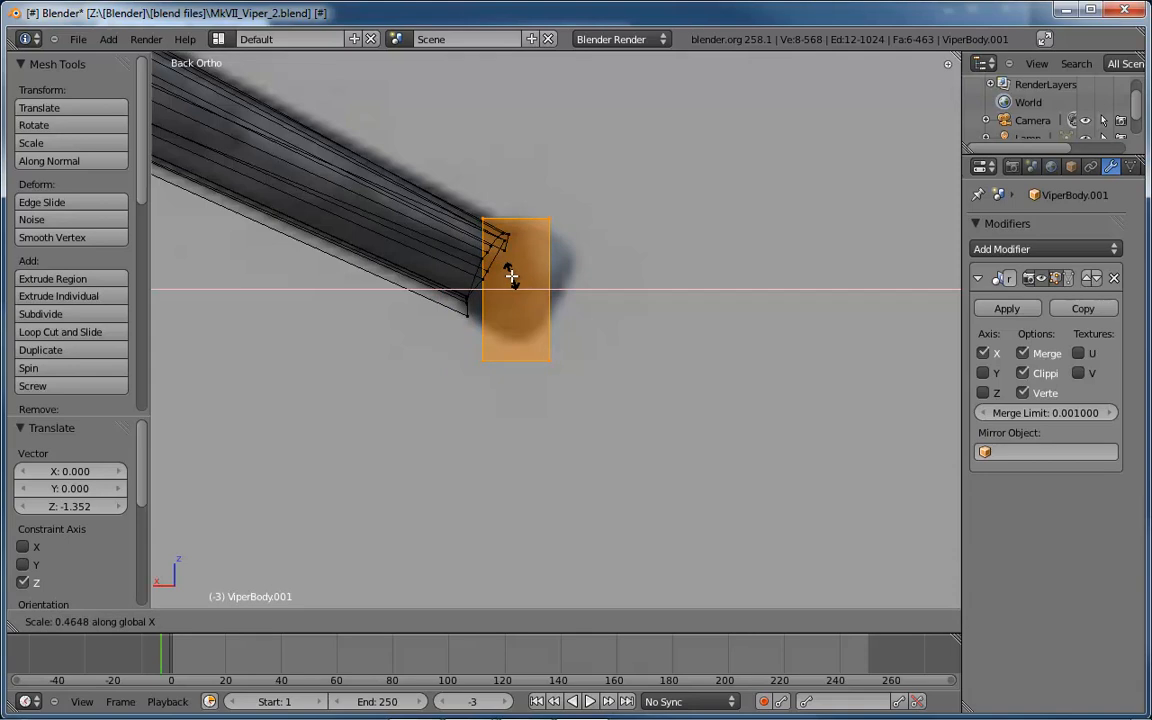
pyautogui.click(511, 273)
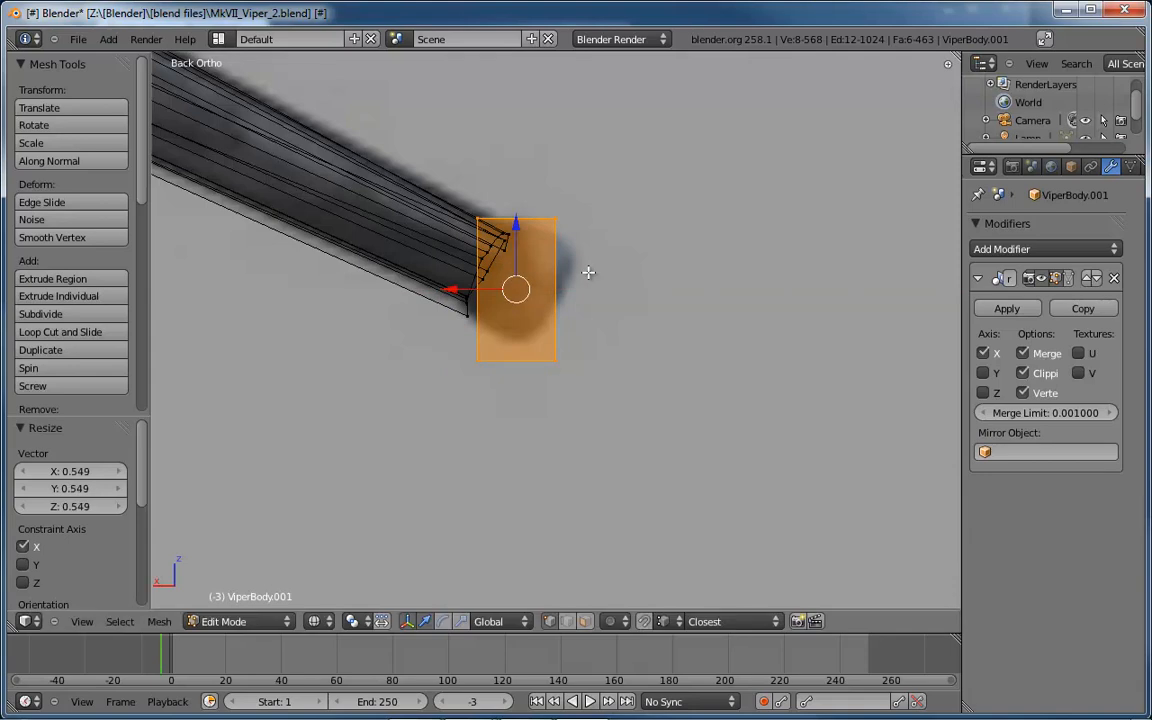
pyautogui.press('r')
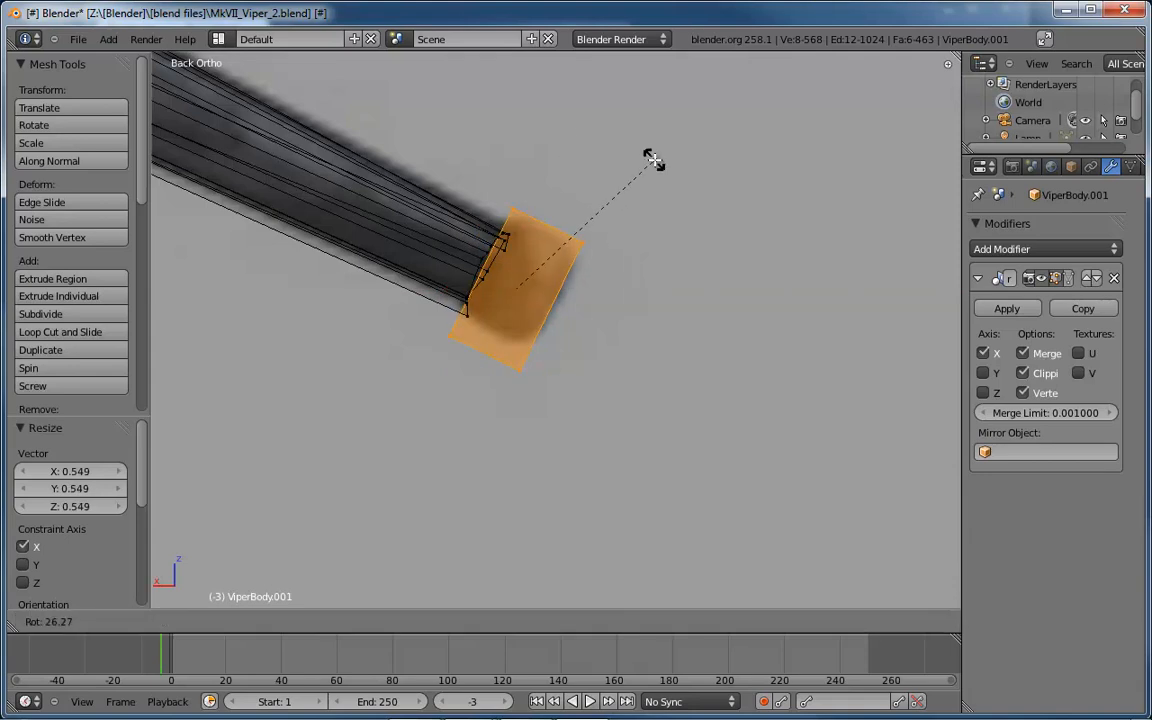
pyautogui.click(650, 162)
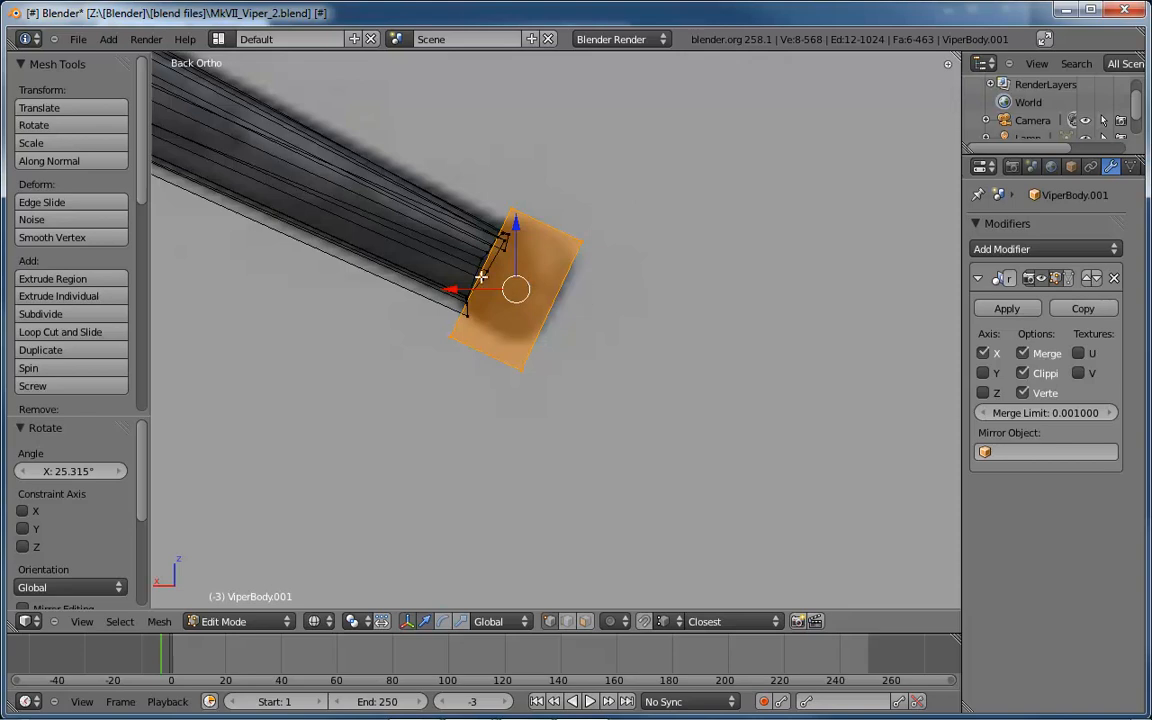
pyautogui.moveTo(516, 288); pyautogui.dragTo(662, 330, button='right')
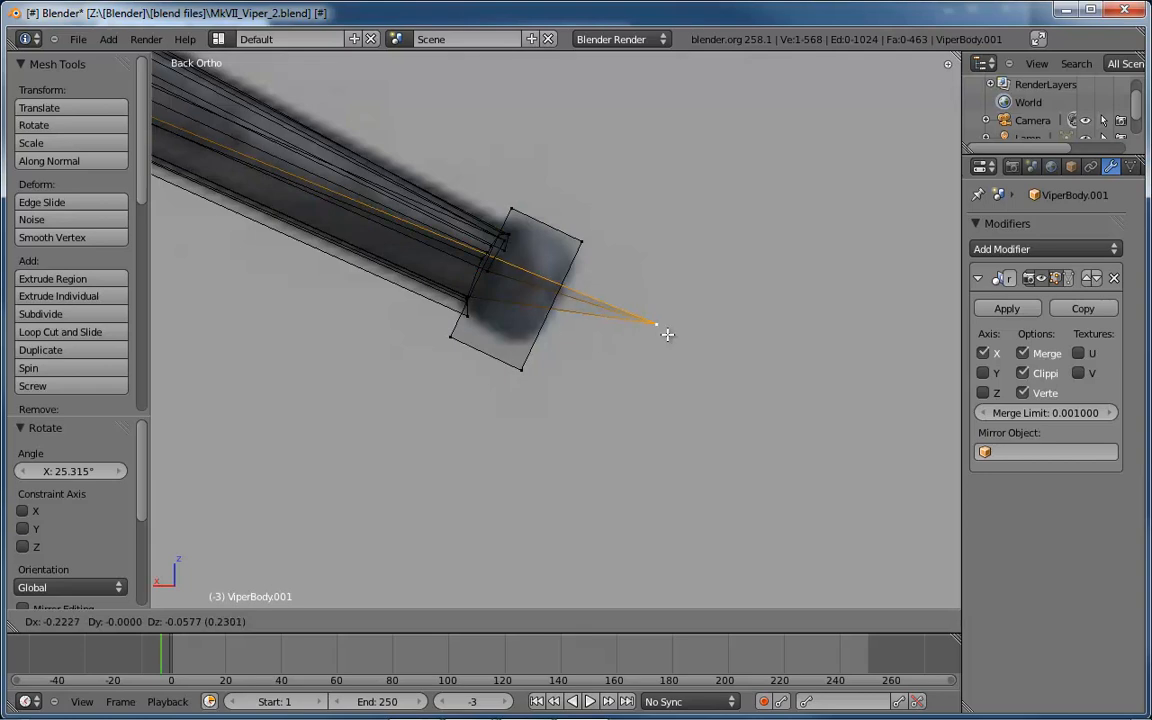
pyautogui.rightClick(637, 320)
pyautogui.hotkey('ctrl', 'z')
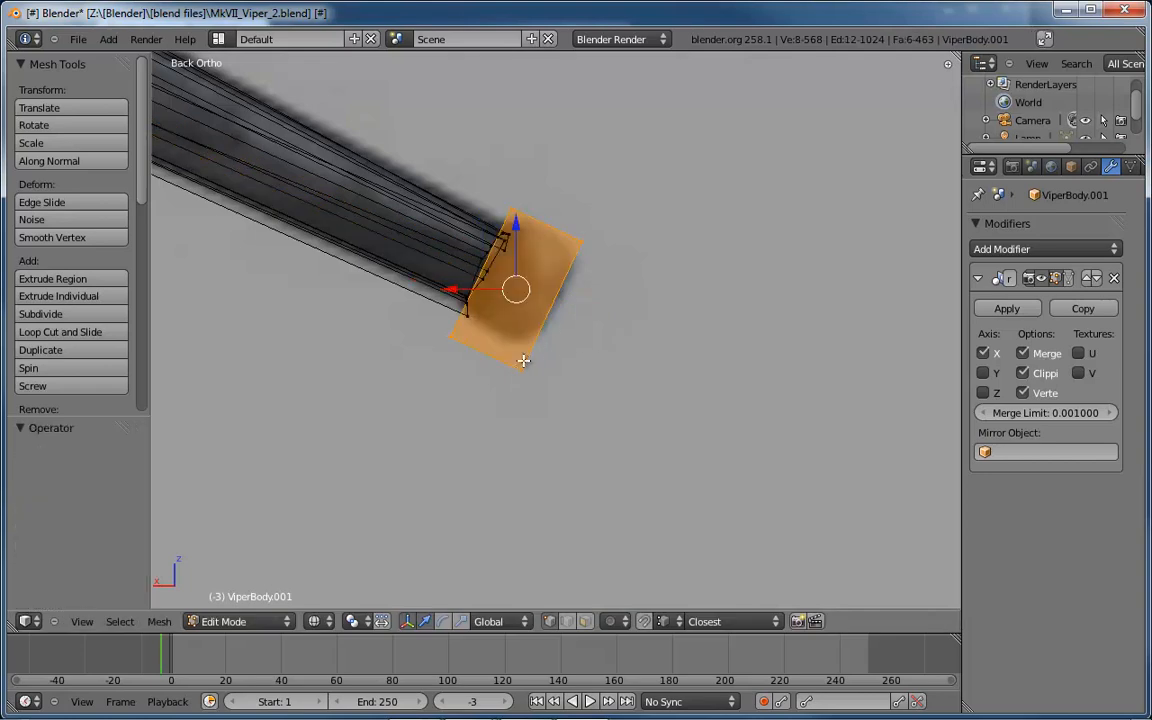
# Move the cube about -0.324 along X so it is clear of the wing tip.
pyautogui.moveTo(448, 291); pyautogui.dragTo(701, 290)
pyautogui.keyDown('shift'); pyautogui.moveTo(476, 341); pyautogui.dragTo(635, 419, button='middle'); pyautogui.keyUp('shift')
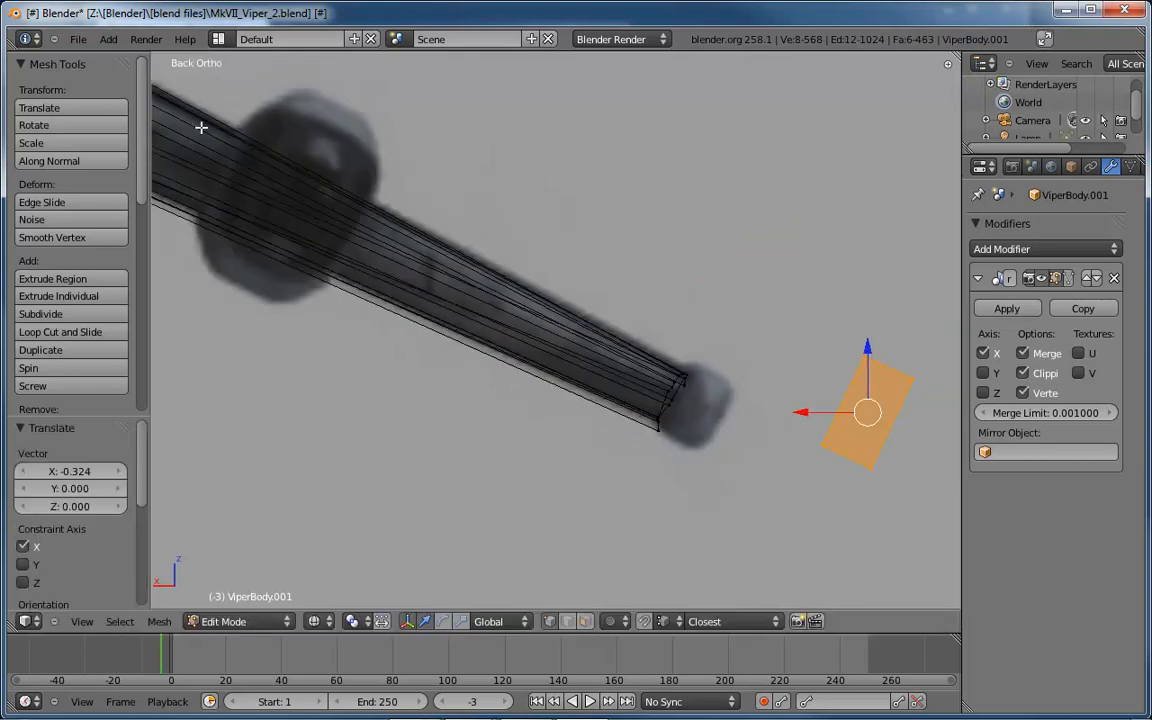
pyautogui.keyDown('shift'); pyautogui.moveTo(450, 323); pyautogui.dragTo(304, 245, button='middle'); pyautogui.keyUp('shift')
pyautogui.scroll(3, 604, 378)
# Select all vertices at the wing tip and flatten them by scaling along X twice, to about 0.076 and then 0.073.
pyautogui.press('a')
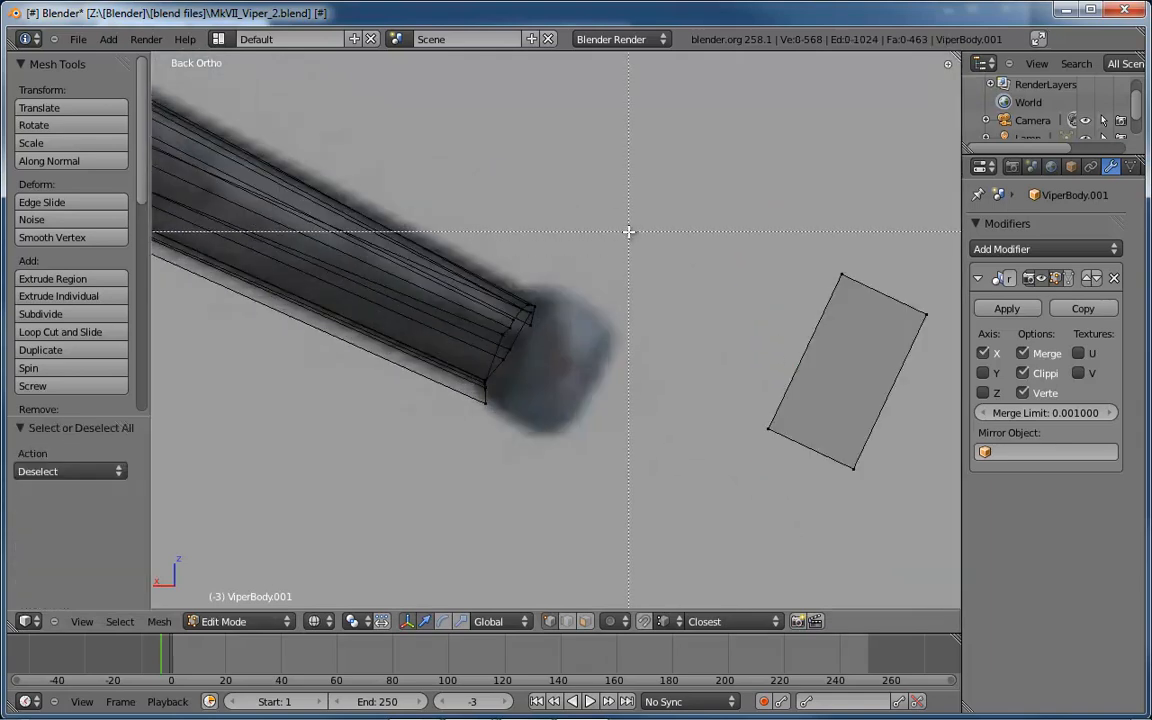
pyautogui.press('b')
pyautogui.moveTo(627, 231); pyautogui.dragTo(408, 460)
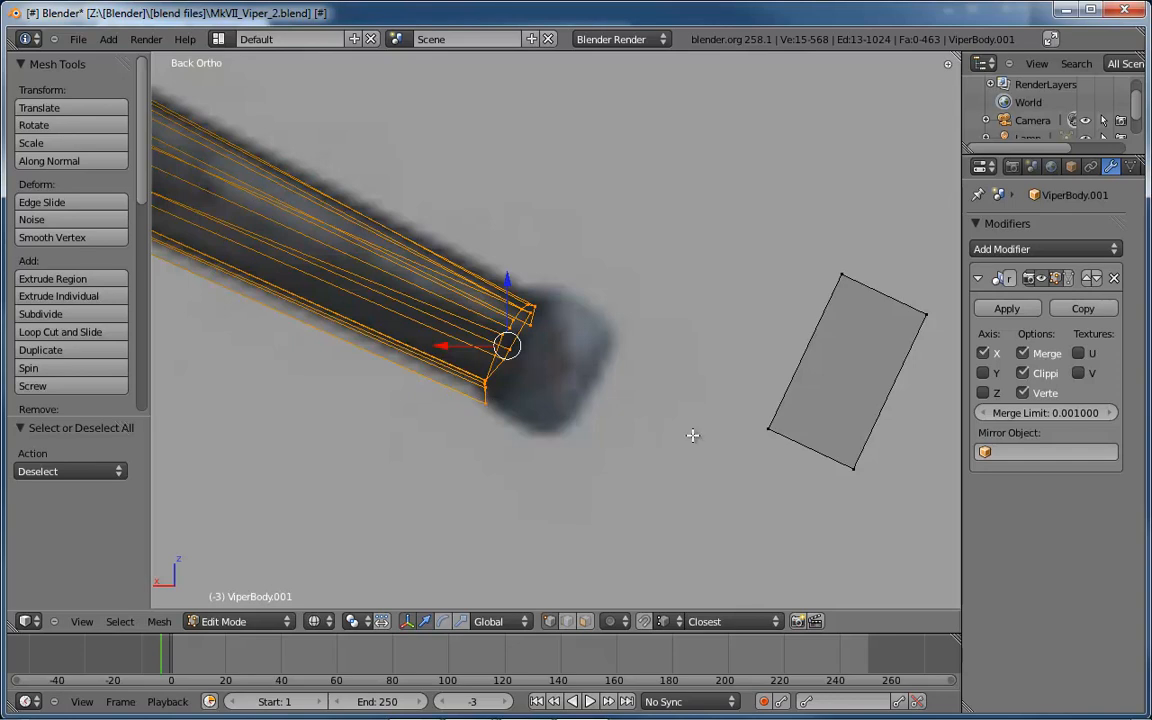
pyautogui.press('s')
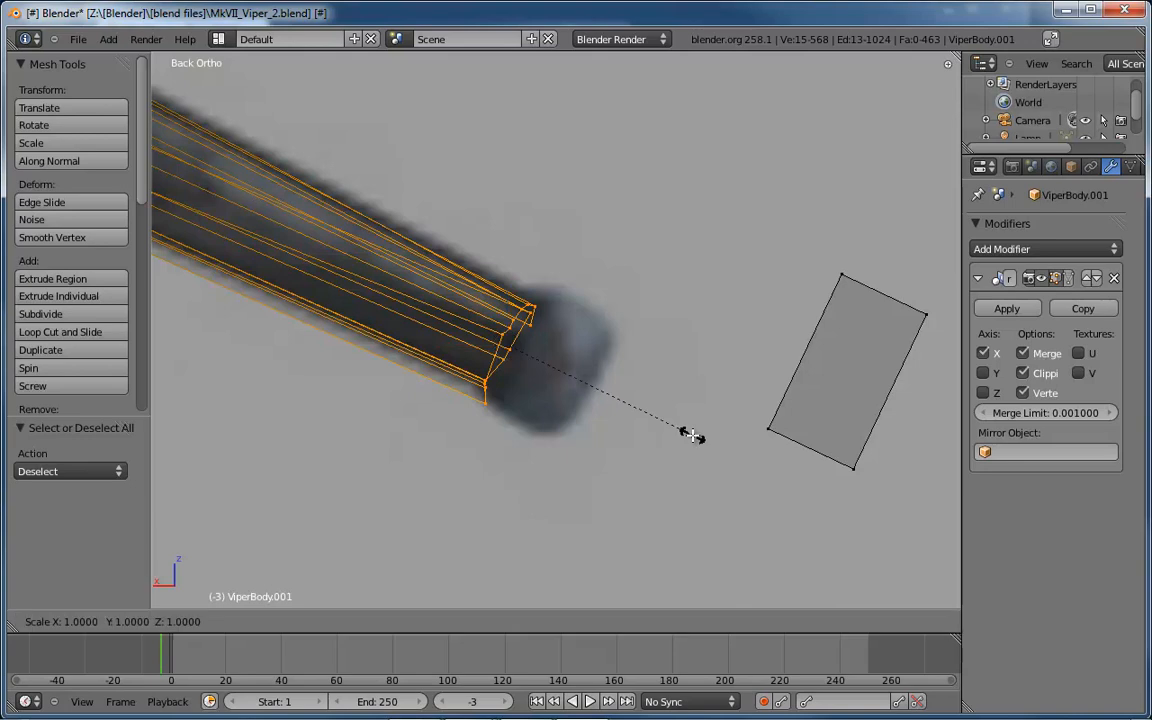
pyautogui.press('x')
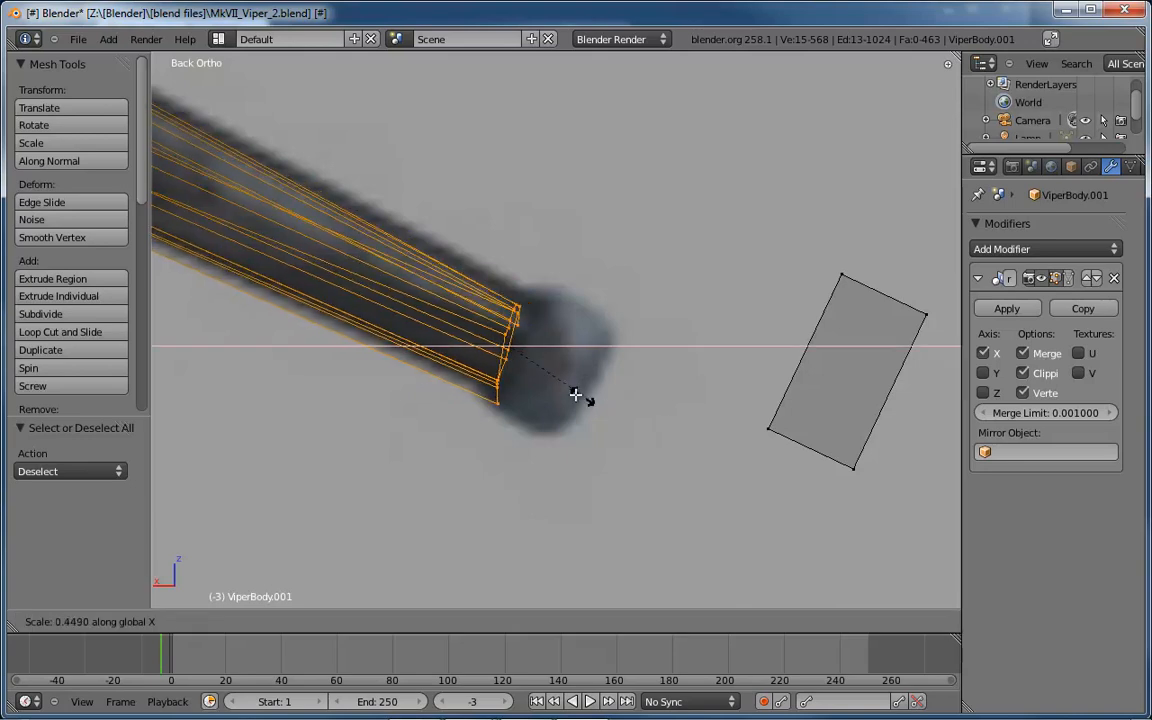
pyautogui.click(525, 343)
pyautogui.press('s')
pyautogui.press('x')
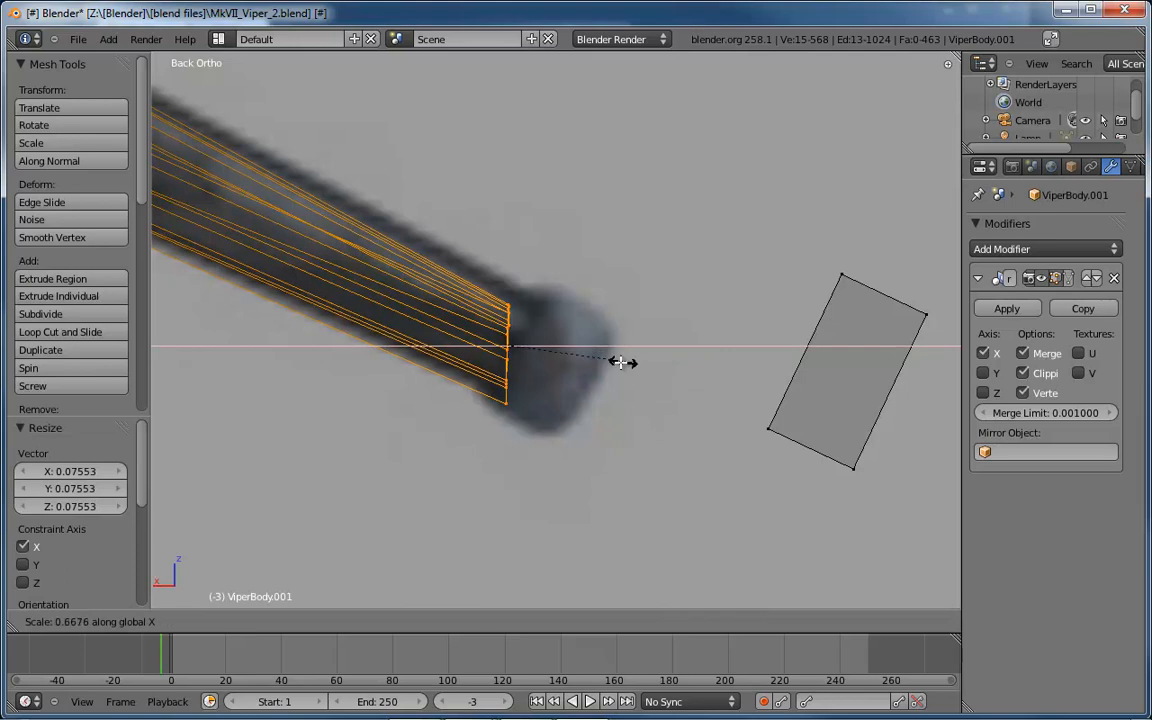
pyautogui.click(521, 345)
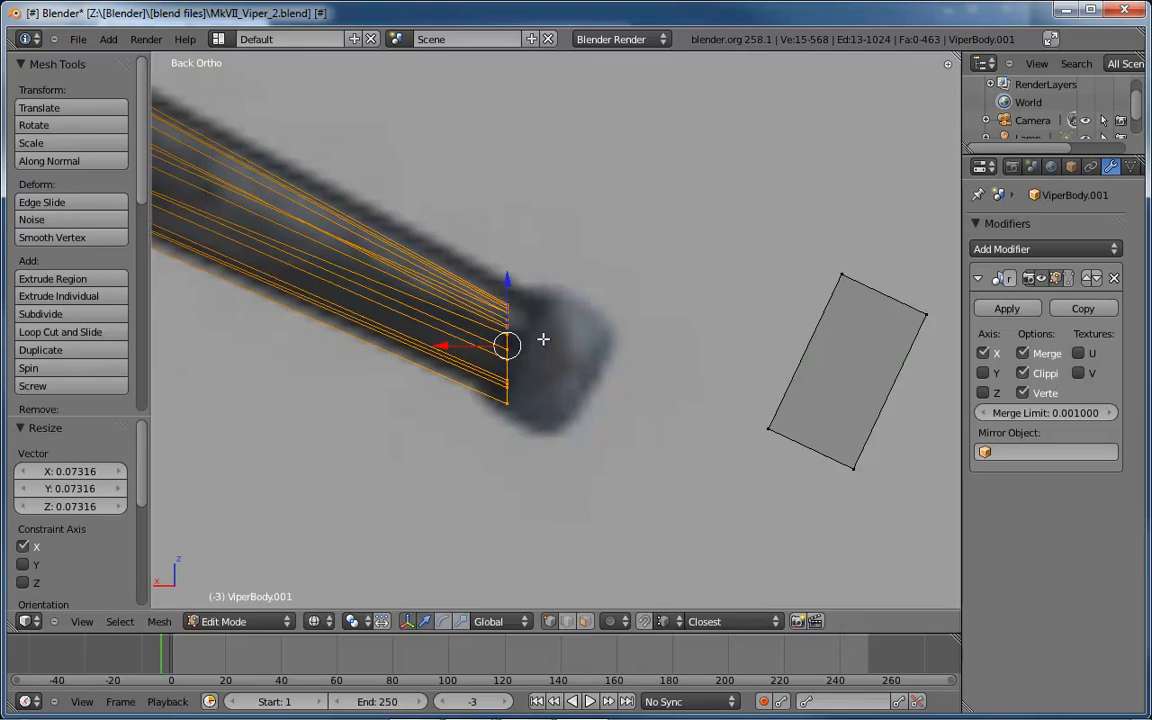
# Rotate the flattened wing-tip vertices about 30.6° and nudge them along Z and X against the pod, ending with about -0.0125 along X.
pyautogui.press('r')
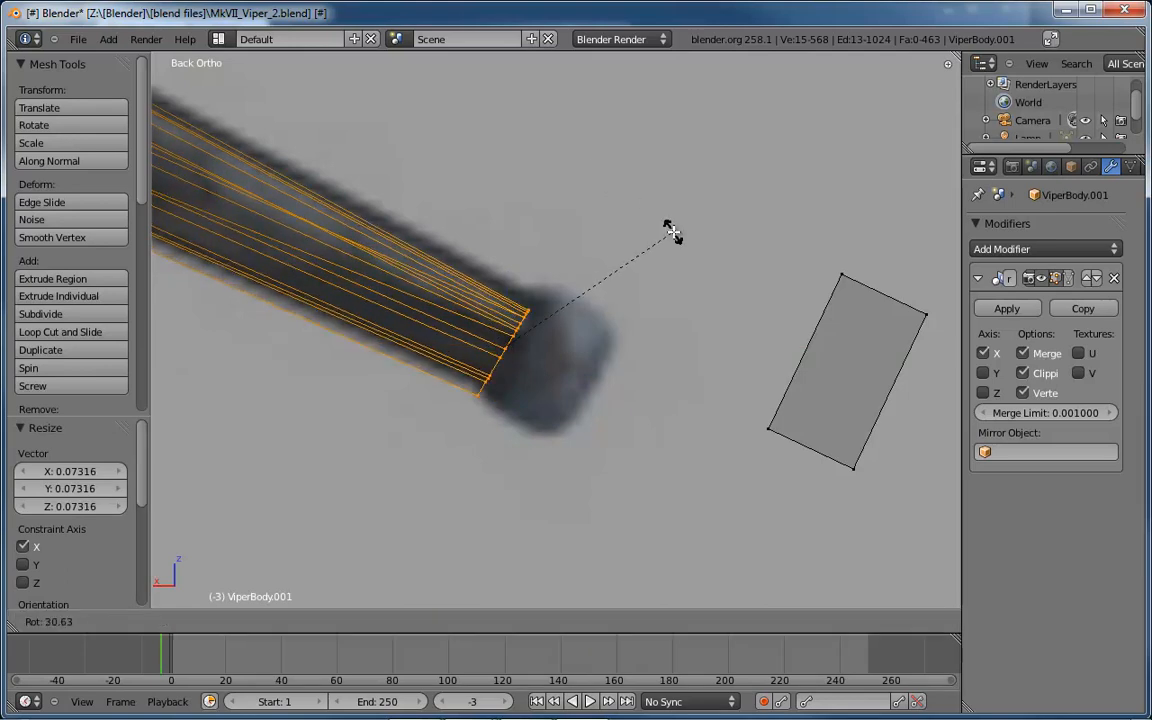
pyautogui.click(672, 231)
pyautogui.moveTo(446, 347); pyautogui.dragTo(450, 346)
pyautogui.moveTo(516, 282); pyautogui.dragTo(519, 266)
pyautogui.moveTo(486, 337); pyautogui.dragTo(471, 339)
# In solid shading, select the wing tip's rear corner vertex and lower it about 0.035 along Z.
pyautogui.moveTo(674, 340)
pyautogui.mouseDown(button='middle')
pyautogui.moveTo(580, 384)
pyautogui.moveTo(527, 383)
pyautogui.moveTo(512, 399)
pyautogui.moveTo(542, 362)
pyautogui.moveTo(514, 334)
pyautogui.moveTo(465, 321)
pyautogui.moveTo(406, 404)
pyautogui.moveTo(406, 491)
pyautogui.moveTo(522, 514)
pyautogui.moveTo(599, 388)
pyautogui.moveTo(581, 365)
pyautogui.moveTo(539, 361)
pyautogui.moveTo(522, 378)
pyautogui.moveTo(616, 423)
pyautogui.moveTo(668, 323)
pyautogui.mouseUp(button='middle')
pyautogui.scroll(-5, 527, 383)
pyautogui.press('z')
pyautogui.rightClick(668, 323)
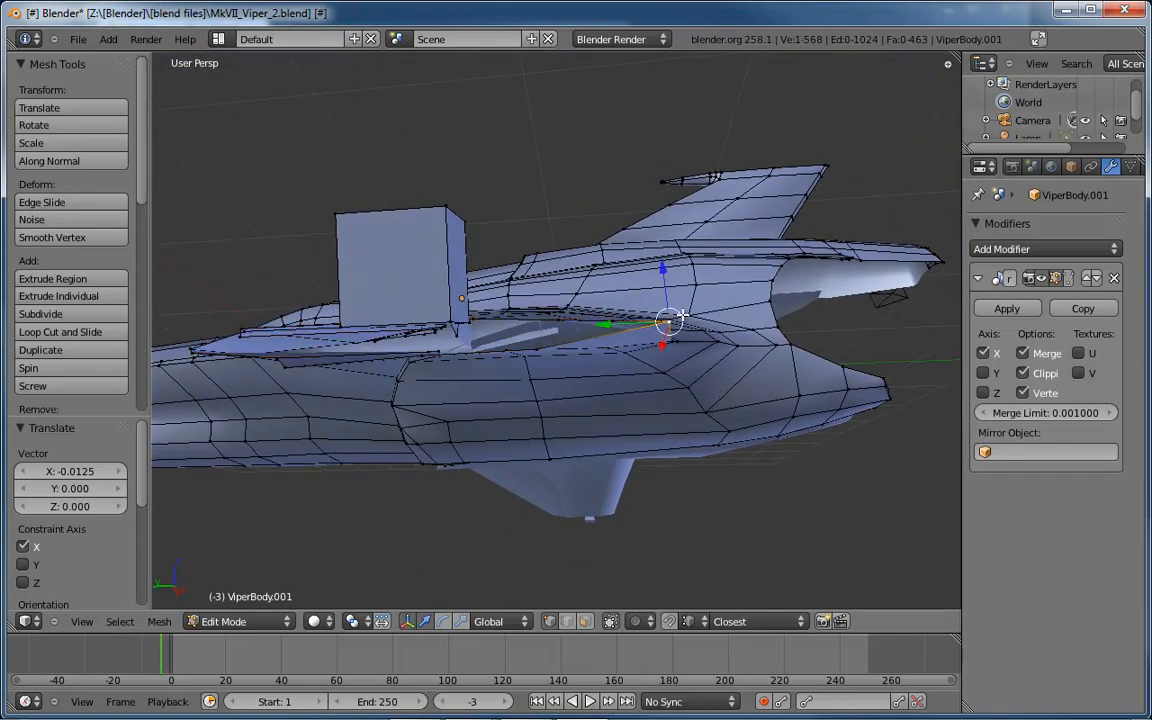
pyautogui.press('g')
pyautogui.press('x')
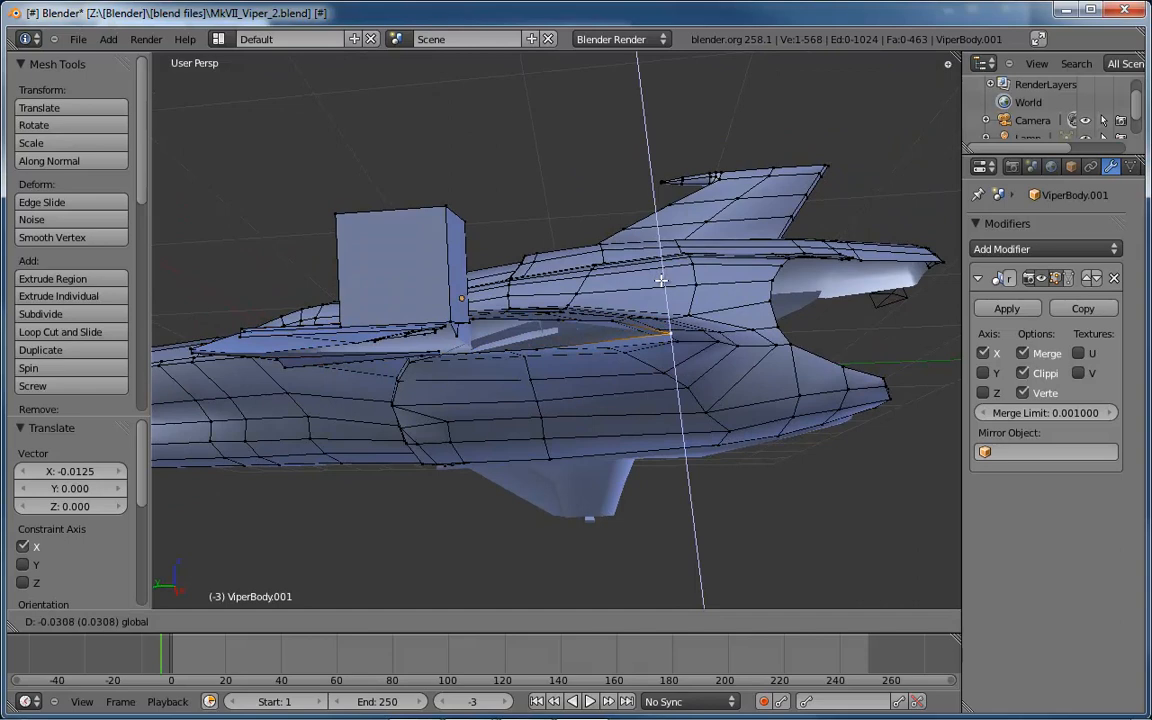
pyautogui.click(659, 283)
# In wireframe top view, shift the wing tip's rear corner vertex about 0.016 along X.
pyautogui.moveTo(646, 301)
pyautogui.mouseDown(button='middle')
pyautogui.moveTo(654, 328)
pyautogui.moveTo(648, 304)
pyautogui.mouseUp(button='middle')
pyautogui.moveTo(607, 340); pyautogui.dragTo(502, 508, button='middle')
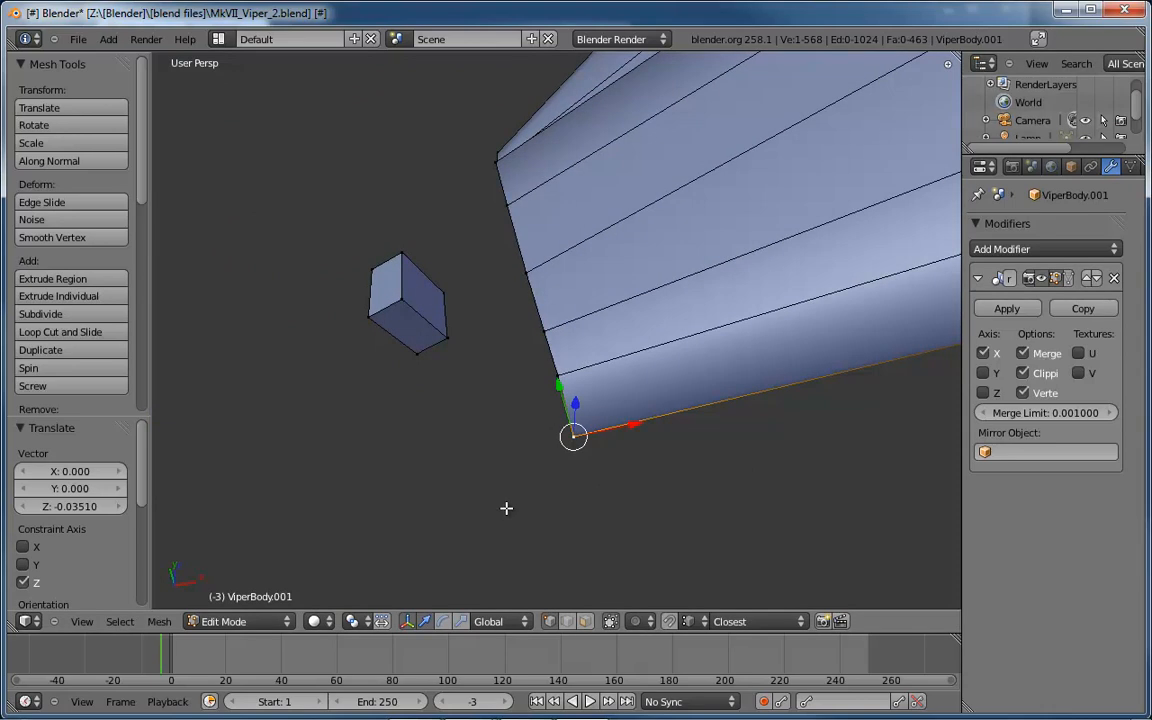
pyautogui.press('KP_7')
pyautogui.press('z')
pyautogui.scroll(1, 543, 485)
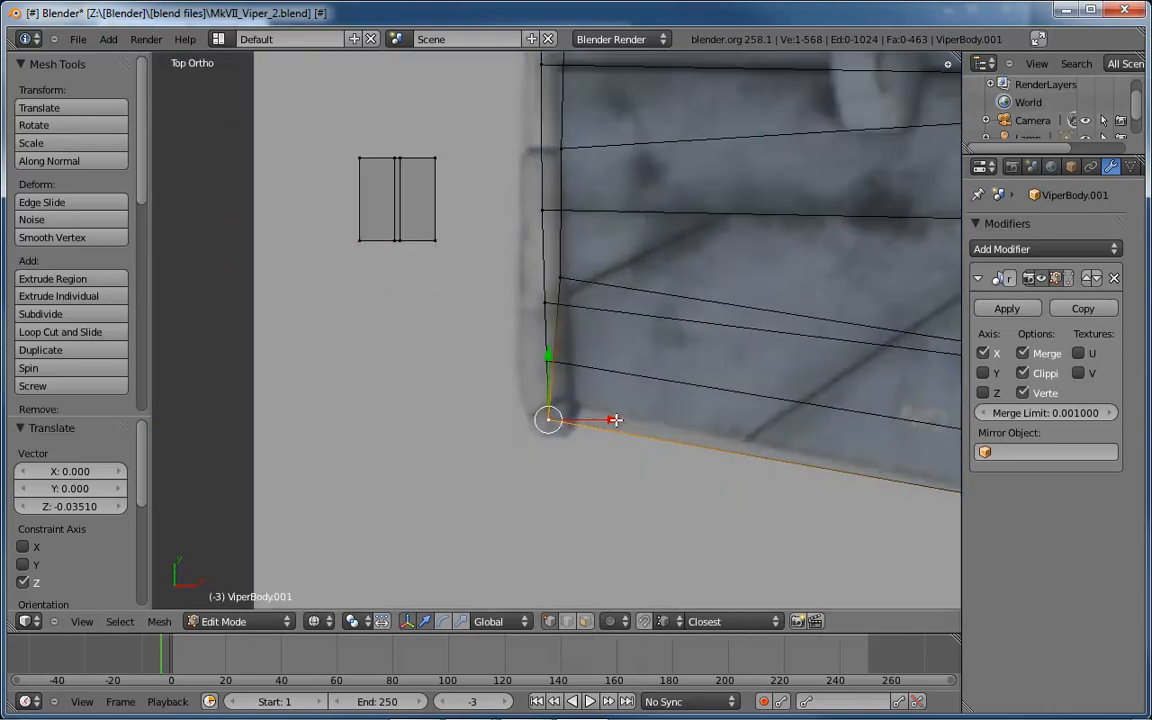
pyautogui.moveTo(614, 420); pyautogui.dragTo(623, 421)
# In top view, move the wing tip's rear corner vertex about 0.036 along Y.
pyautogui.moveTo(572, 379); pyautogui.dragTo(717, 375, button='middle')
pyautogui.press('KP_7')
pyautogui.scroll(-6, 718, 373)
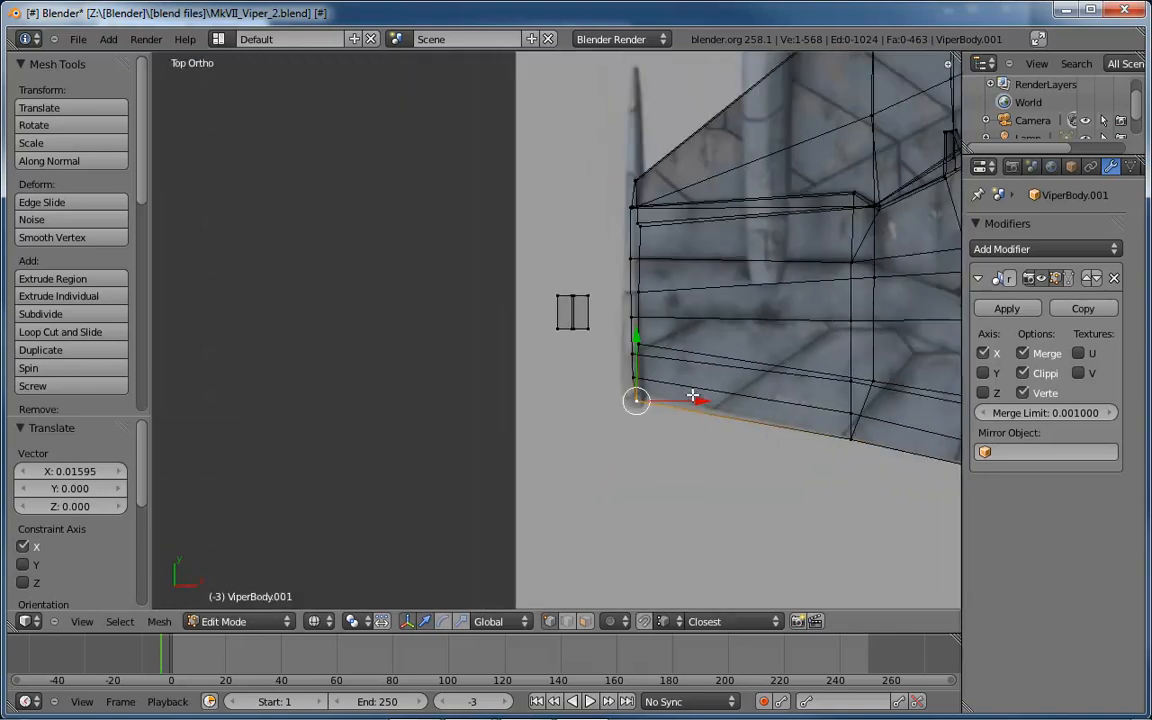
pyautogui.press('g')
pyautogui.press('y')
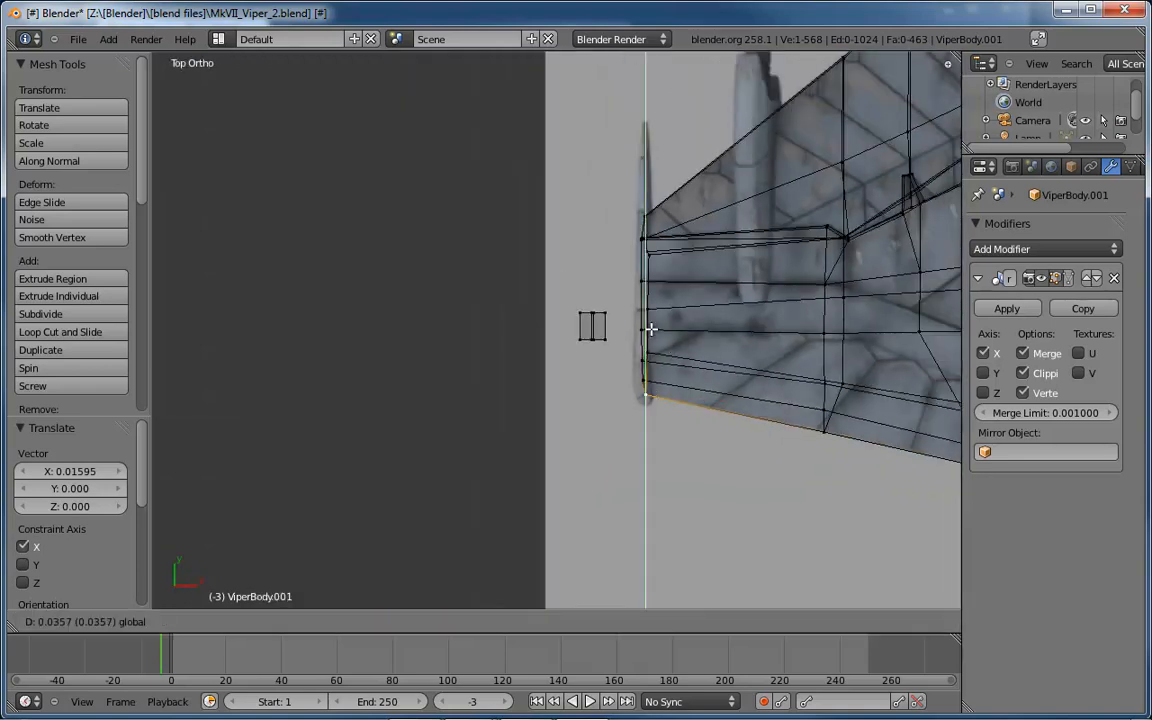
pyautogui.click(651, 329)
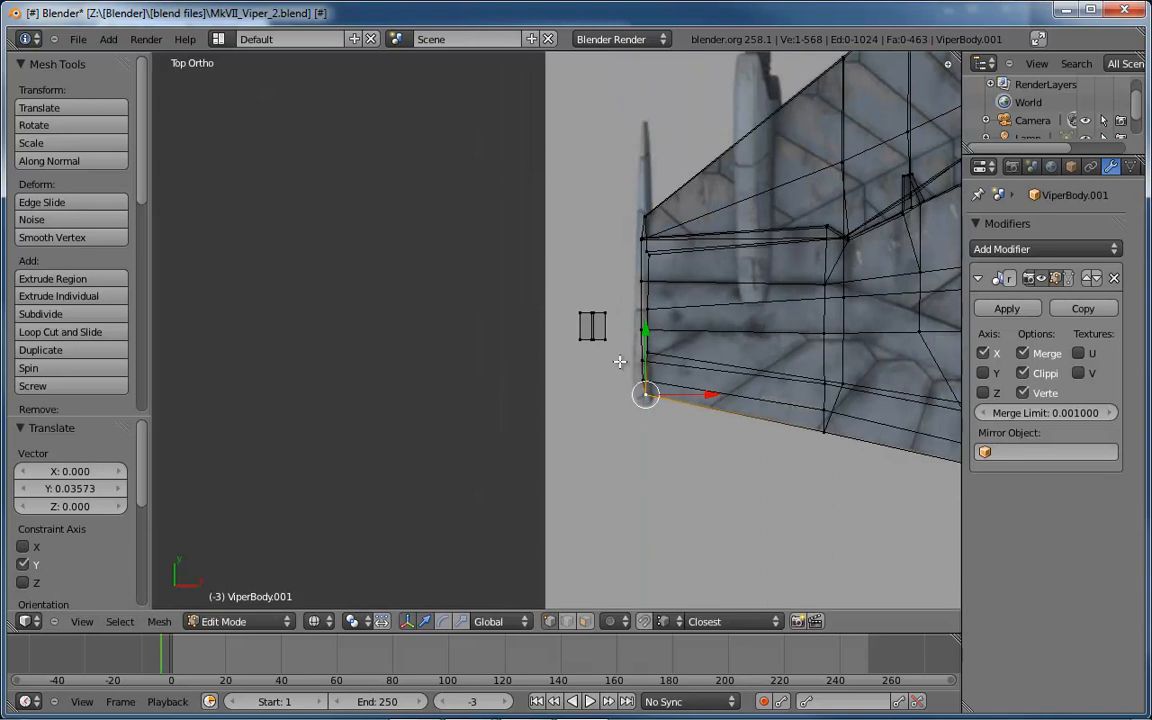
# Select the whole cube and, in back view, move it about 0.321 along X back onto the wing-tip pod.
pyautogui.moveTo(690, 341); pyautogui.dragTo(765, 220, button='middle')
pyautogui.moveTo(555, 346); pyautogui.dragTo(547, 292, button='middle')
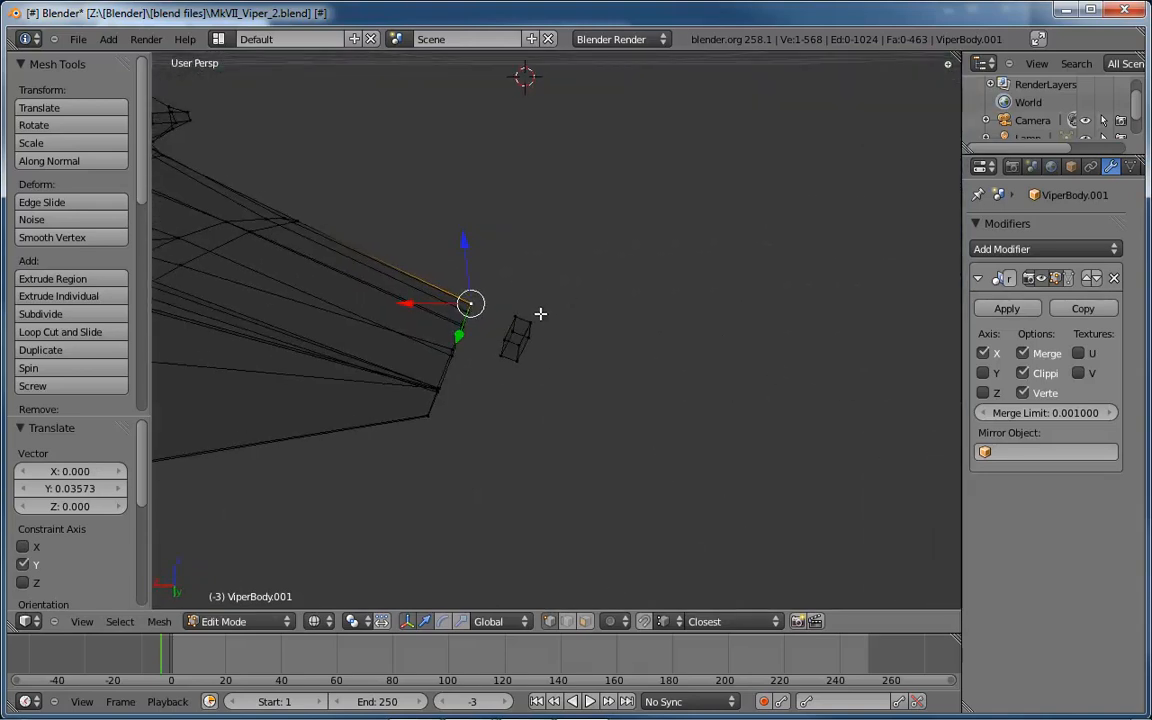
pyautogui.press('a')
pyautogui.press('b')
pyautogui.moveTo(612, 257); pyautogui.dragTo(491, 394)
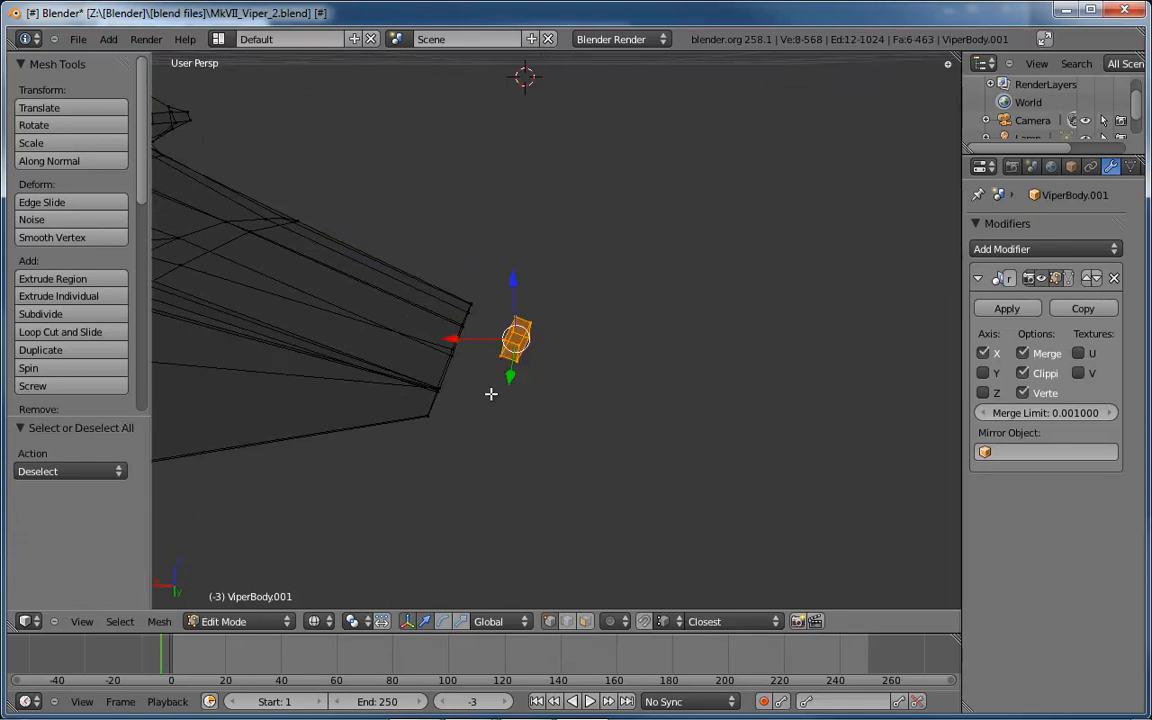
pyautogui.press('ctrl+KP_1')
pyautogui.scroll(6, 493, 391)
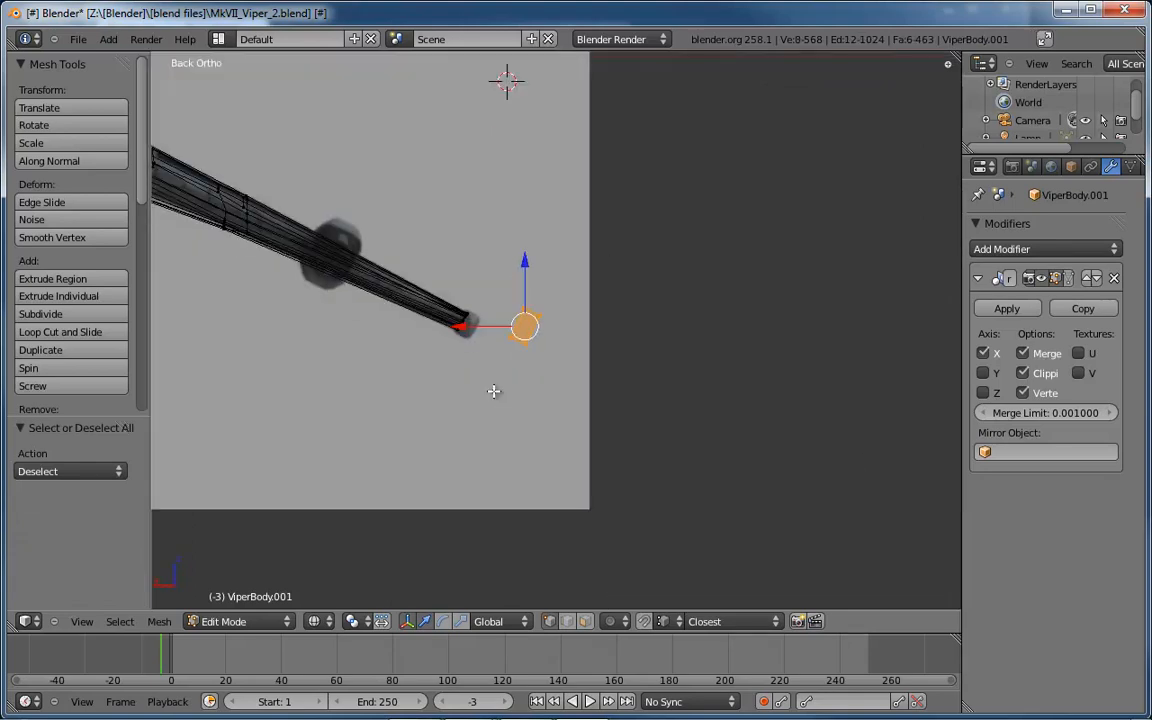
pyautogui.press('g')
pyautogui.press('x')
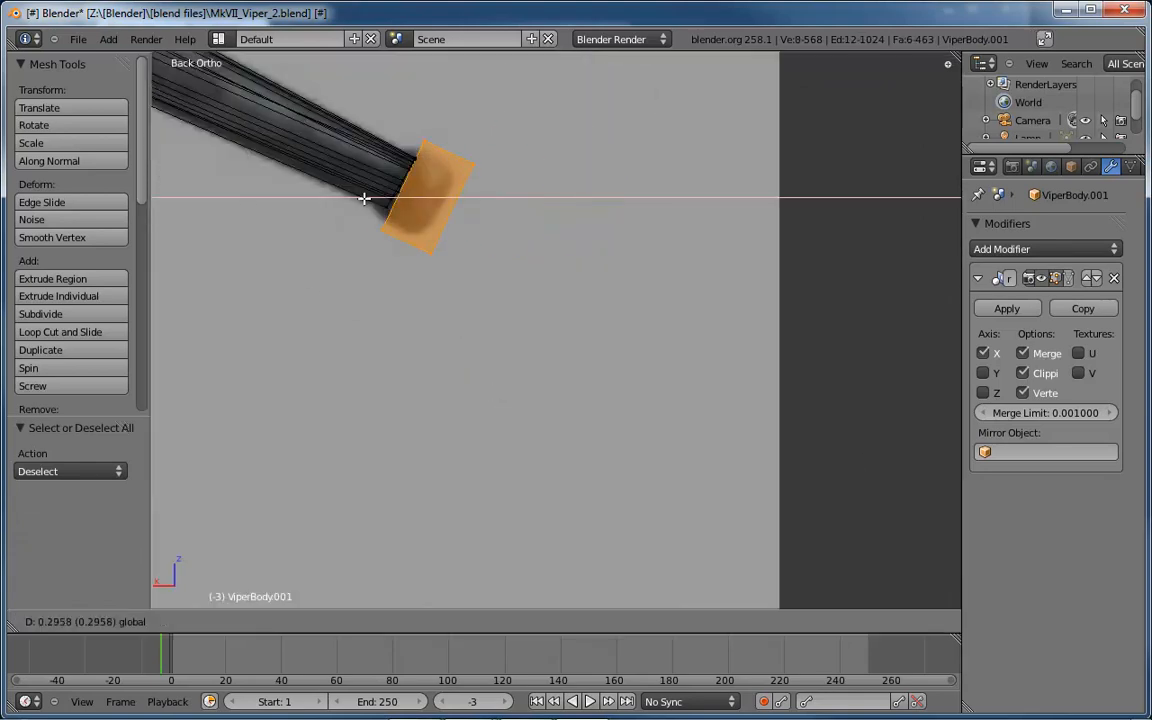
pyautogui.click(352, 196)
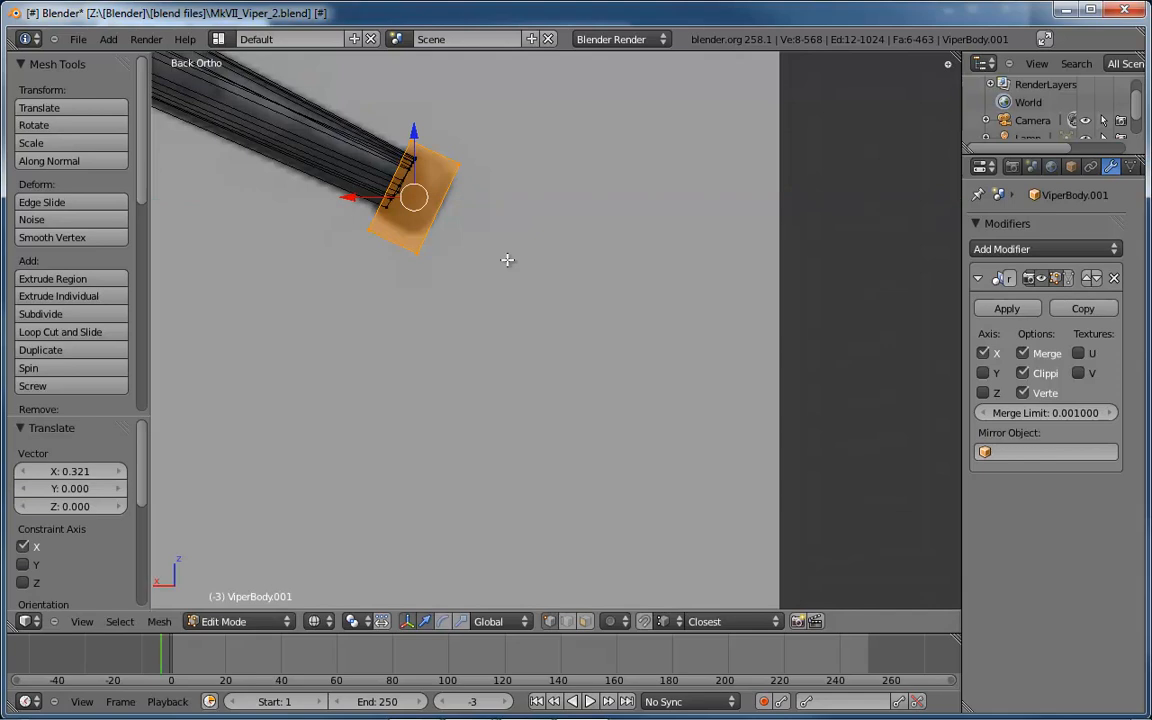
# Select the cube's four lower vertices and fit them to the pod by raising them along Z and shifting them about -0.009 along X.
pyautogui.keyDown('shift'); pyautogui.moveTo(509, 257); pyautogui.dragTo(530, 328, button='middle'); pyautogui.keyUp('shift')
pyautogui.scroll(2, 523, 325)
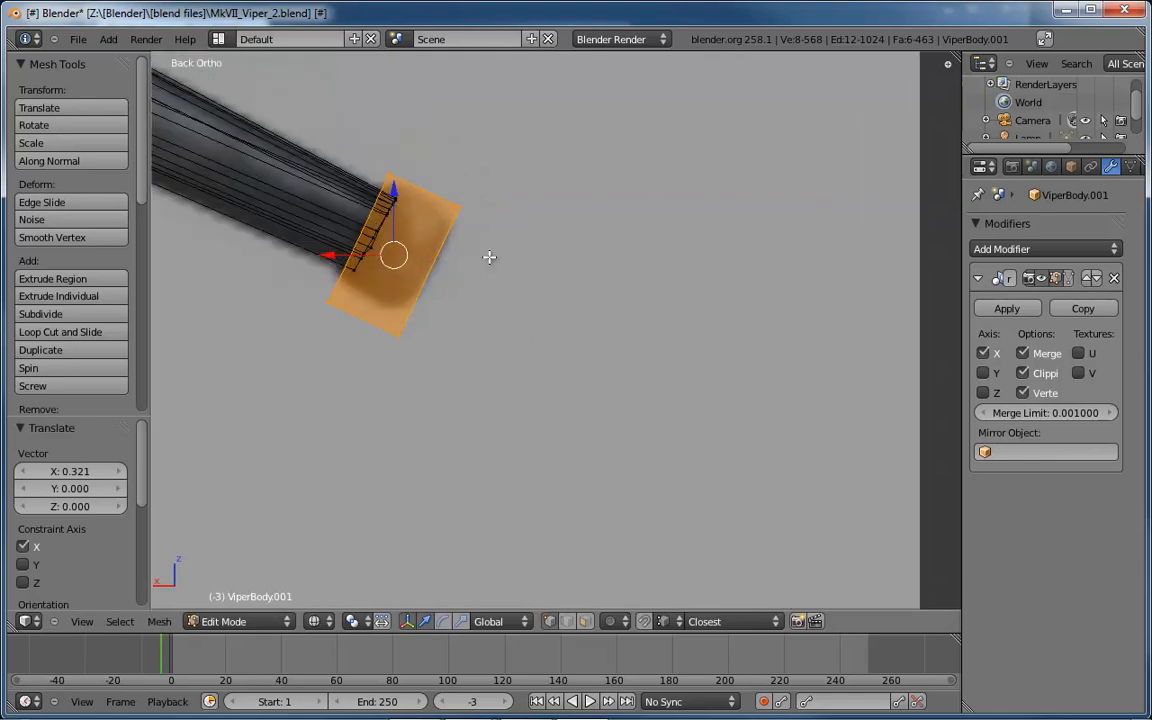
pyautogui.keyDown('shift'); pyautogui.moveTo(489, 257); pyautogui.dragTo(506, 284, button='middle'); pyautogui.keyUp('shift')
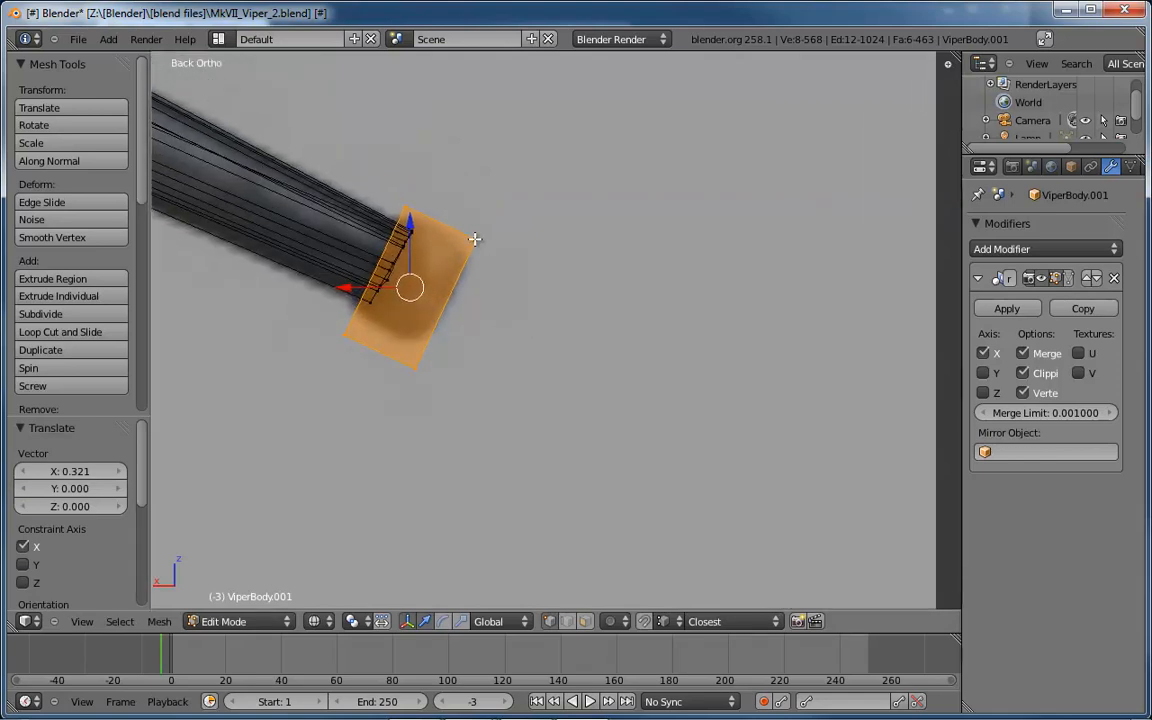
pyautogui.press('b')
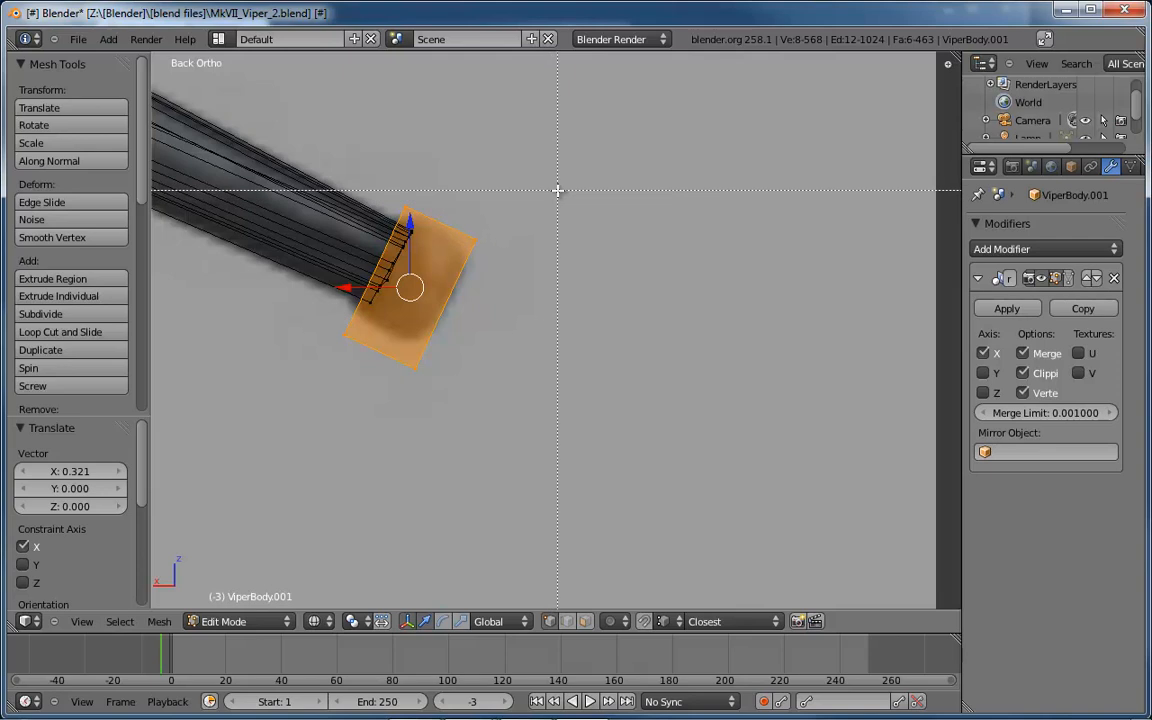
pyautogui.press('Escape')
pyautogui.press('a')
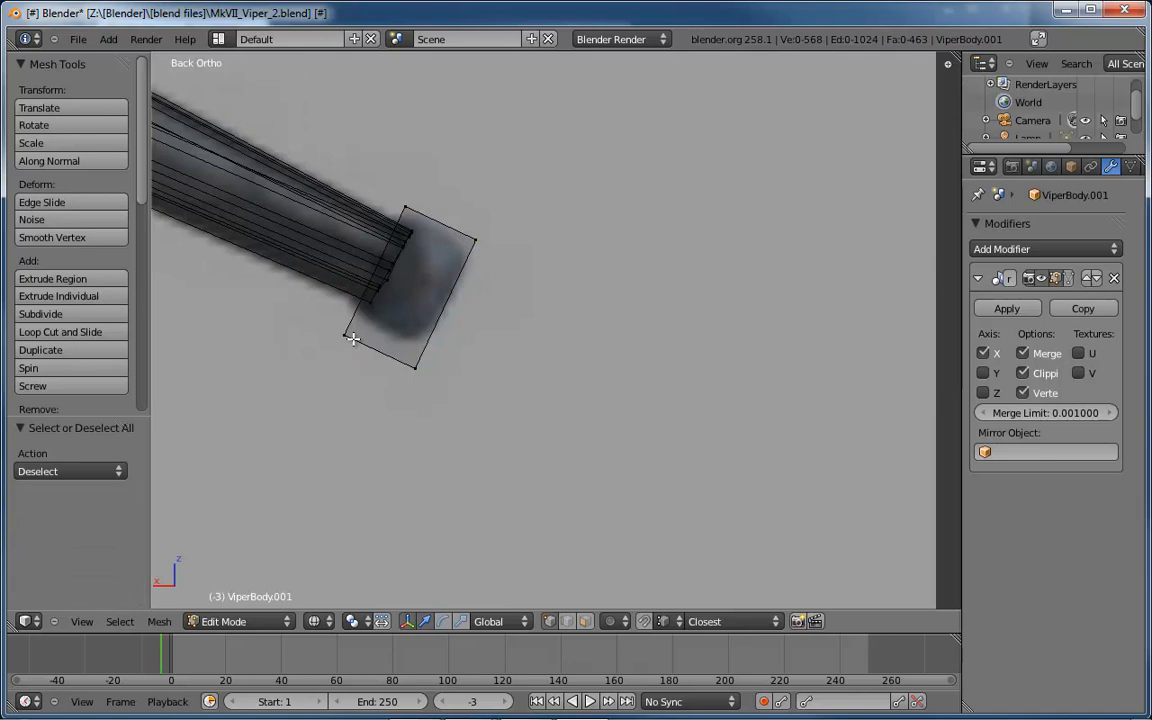
pyautogui.press('b')
pyautogui.moveTo(323, 369); pyautogui.dragTo(366, 332)
pyautogui.keyDown('shift'); pyautogui.rightClick(385, 400); pyautogui.keyUp('shift')
pyautogui.press('b')
pyautogui.moveTo(388, 404); pyautogui.dragTo(443, 346)
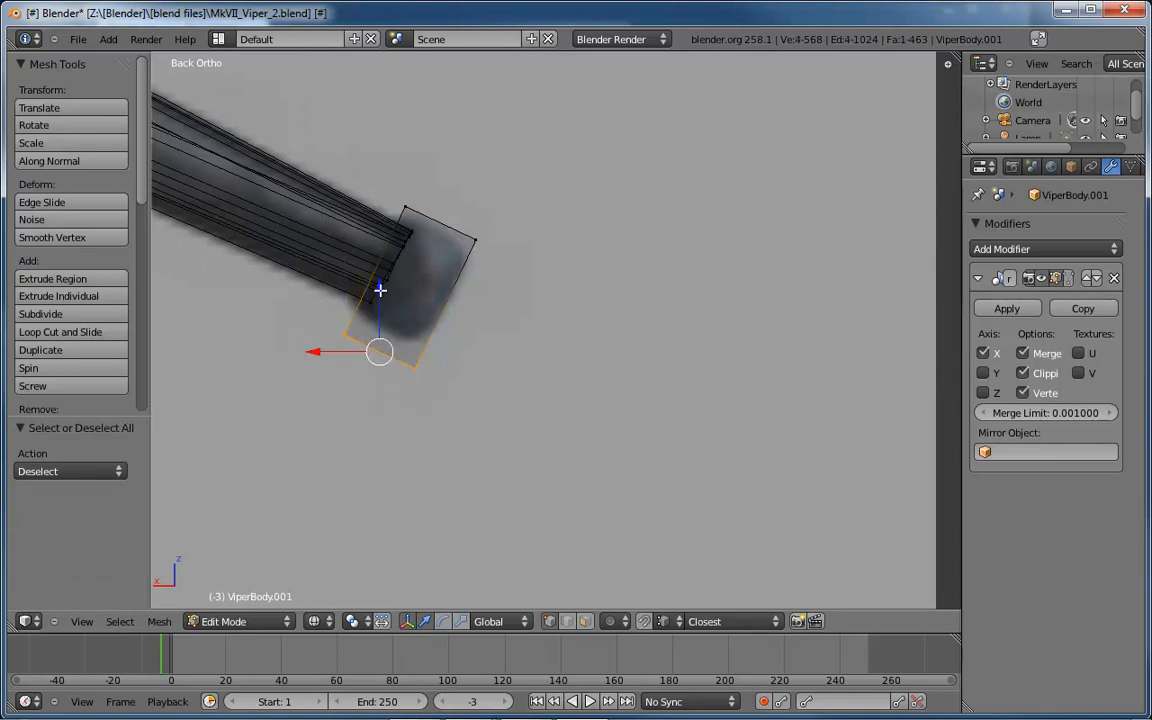
pyautogui.moveTo(379, 290); pyautogui.dragTo(378, 274)
pyautogui.moveTo(313, 339); pyautogui.dragTo(321, 334)
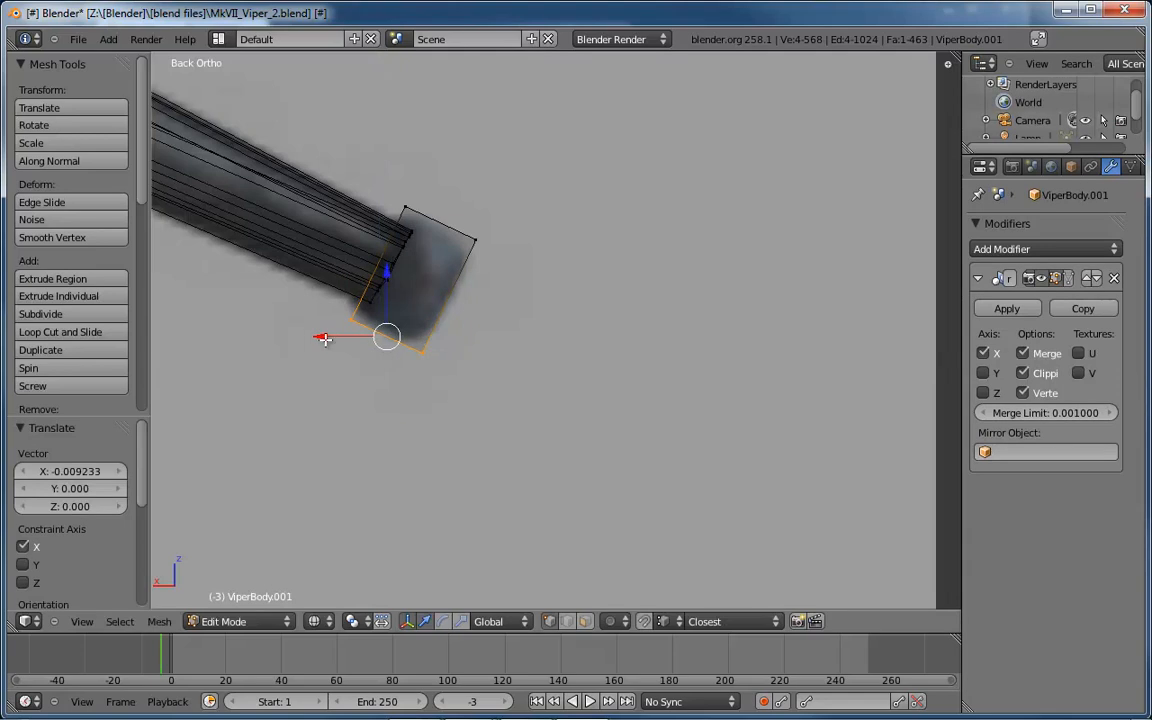
pyautogui.moveTo(380, 276); pyautogui.dragTo(384, 273)
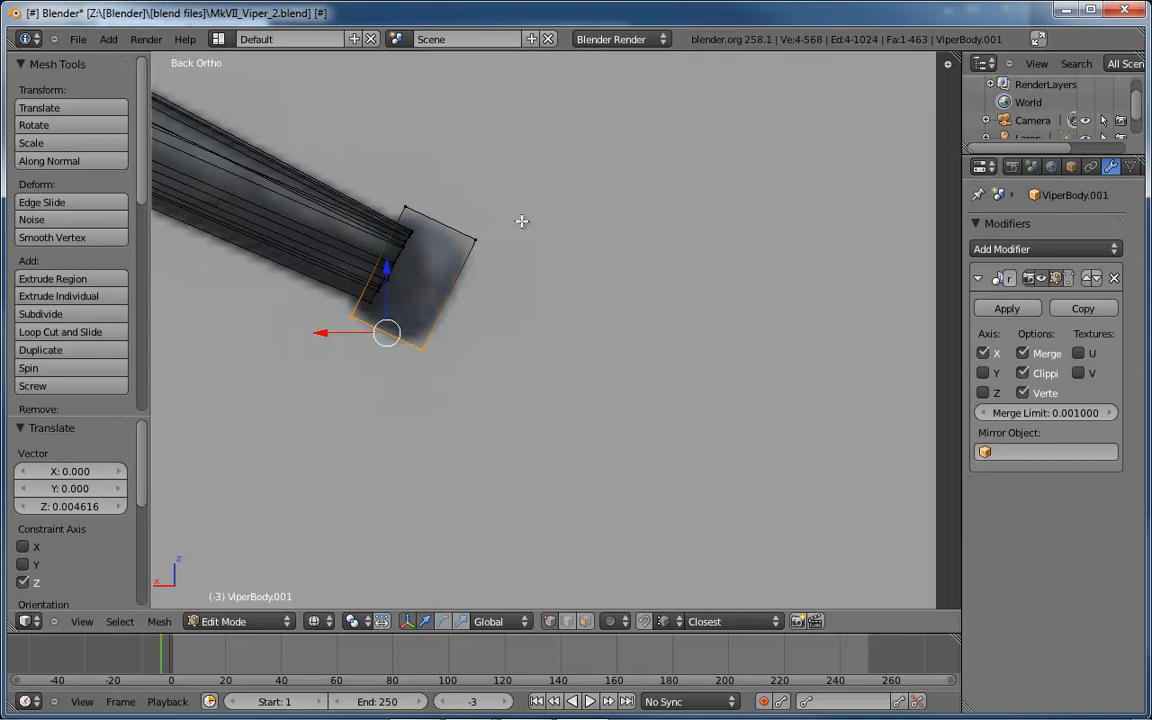
# Add a loop cut with two cuts around the cube, parallel to its inner and outer faces.
pyautogui.moveTo(607, 216); pyautogui.dragTo(392, 243, button='middle')
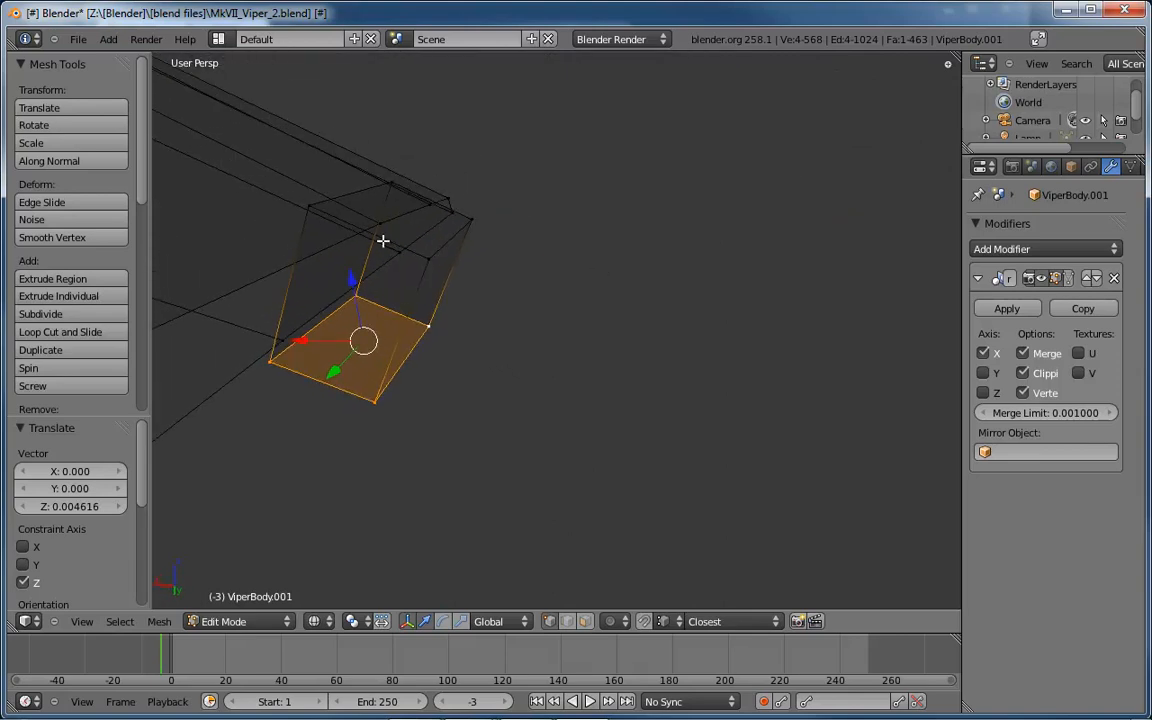
pyautogui.moveTo(383, 241); pyautogui.dragTo(434, 226, button='middle')
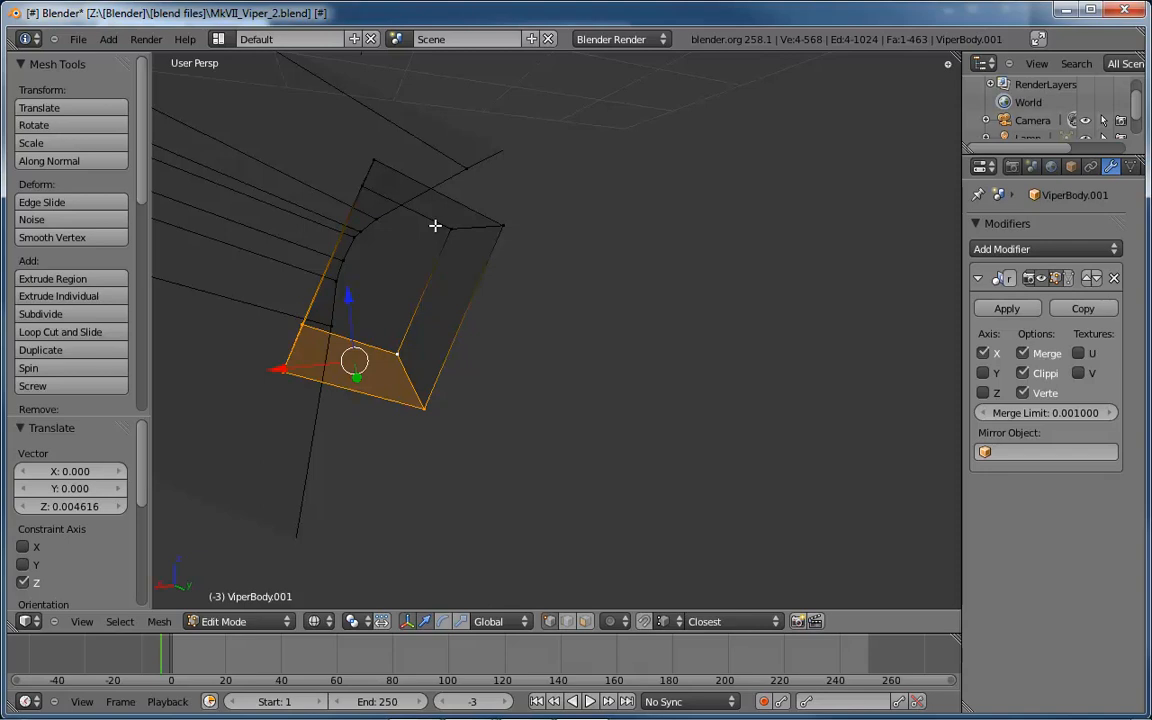
pyautogui.moveTo(435, 226)
pyautogui.mouseDown(button='middle')
pyautogui.moveTo(465, 267)
pyautogui.moveTo(411, 280)
pyautogui.moveTo(424, 257)
pyautogui.moveTo(448, 256)
pyautogui.moveTo(419, 216)
pyautogui.moveTo(424, 228)
pyautogui.mouseUp(button='middle')
pyautogui.hotkey('ctrl', 'r')
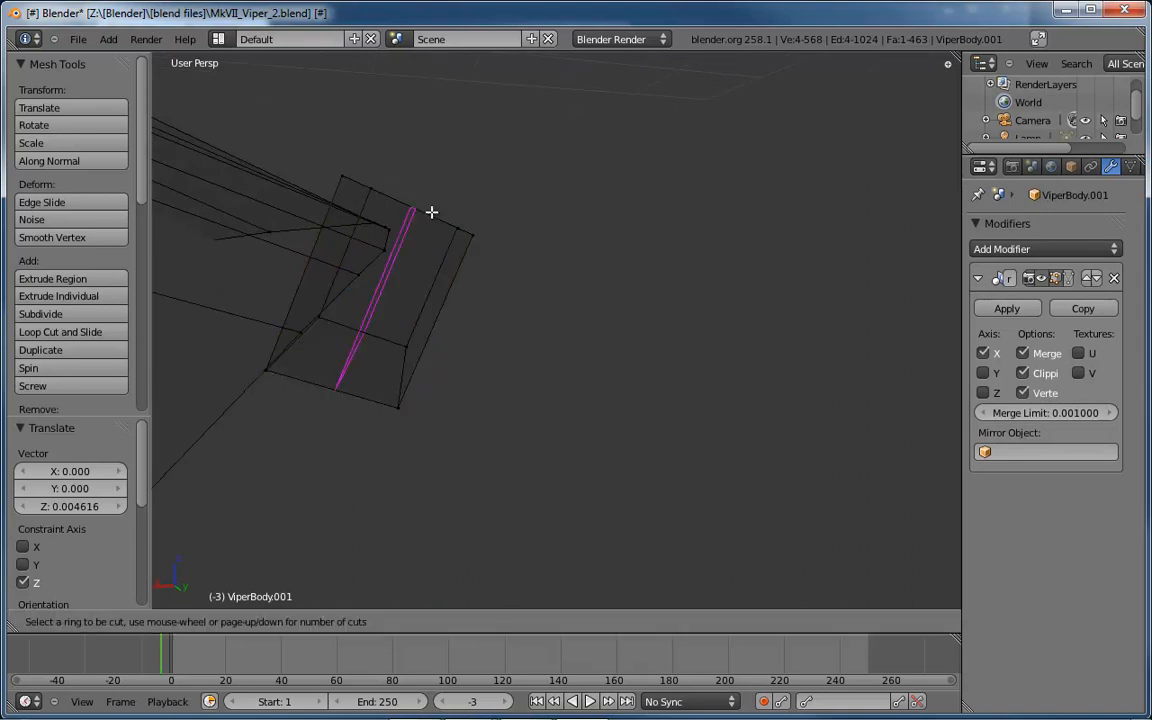
pyautogui.scroll(1, 431, 212)
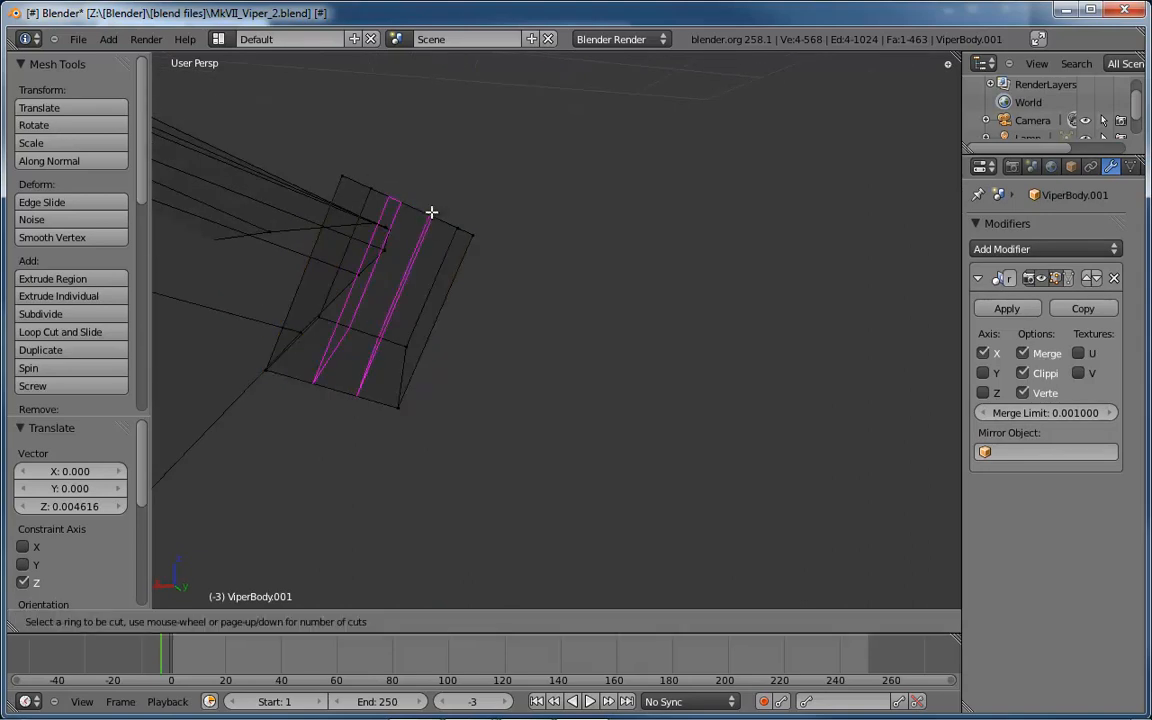
pyautogui.click(431, 212)
# Select the outer of the two new edge loops on the pod and edge-slide it toward the outer face, factor about -0.541.
pyautogui.moveTo(471, 288); pyautogui.dragTo(409, 345, button='middle')
pyautogui.hotkey('ctrl', 'Tab')
pyautogui.click(400, 365)
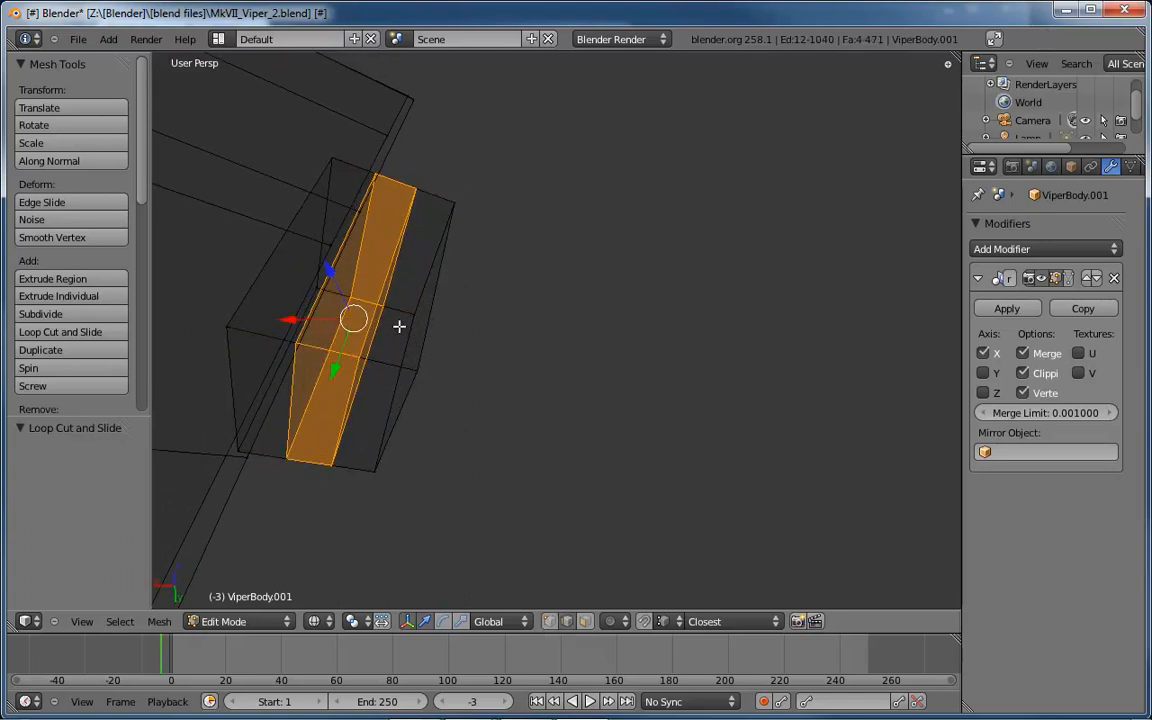
pyautogui.keyDown('alt'); pyautogui.rightClick(388, 275); pyautogui.keyUp('alt')
pyautogui.moveTo(489, 324); pyautogui.dragTo(495, 316, button='middle')
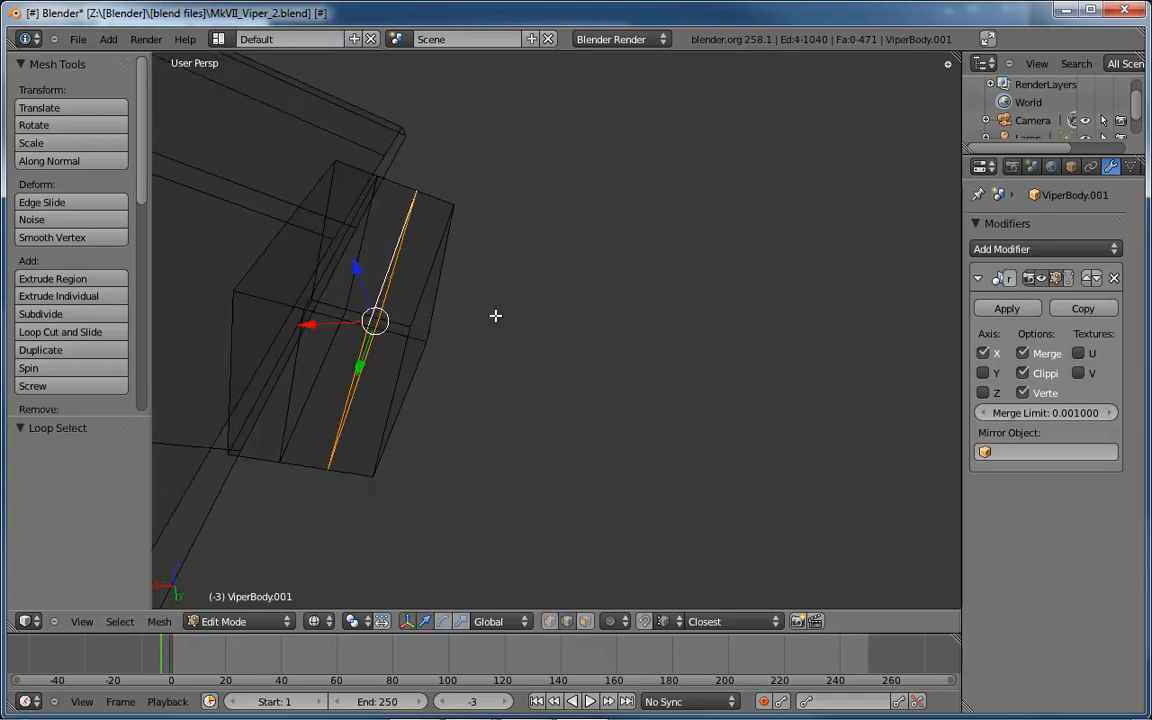
pyautogui.hotkey('ctrl', 'e')
pyautogui.click(370, 245)
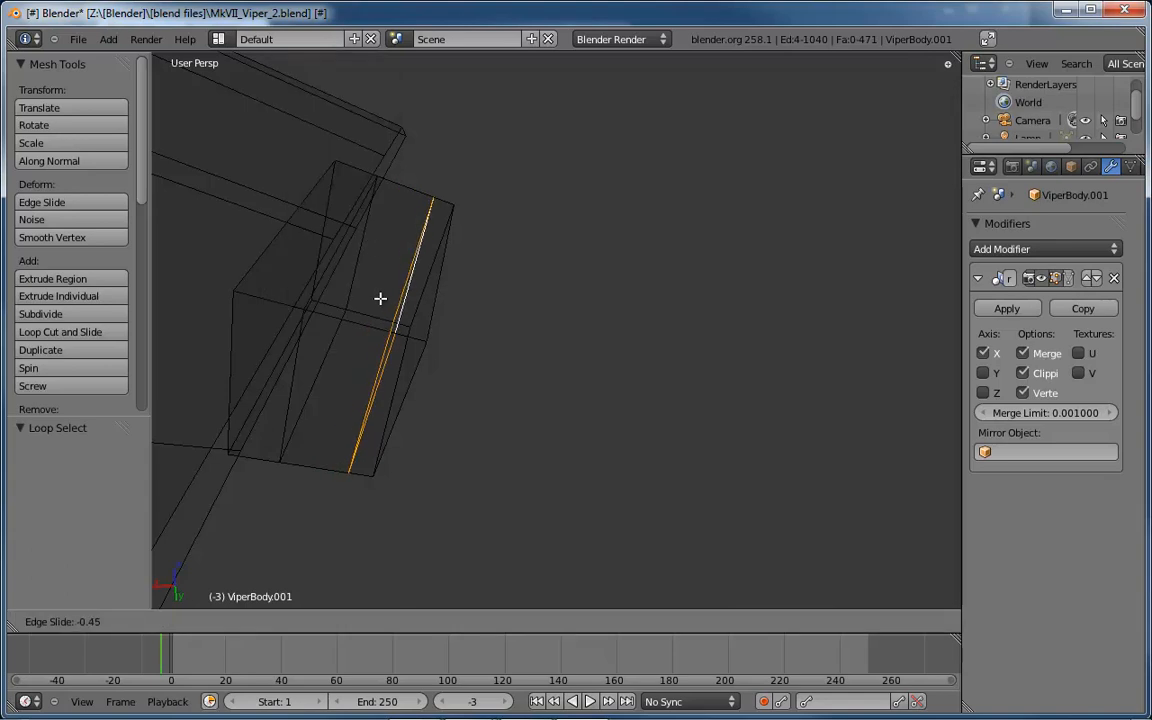
pyautogui.click(384, 298)
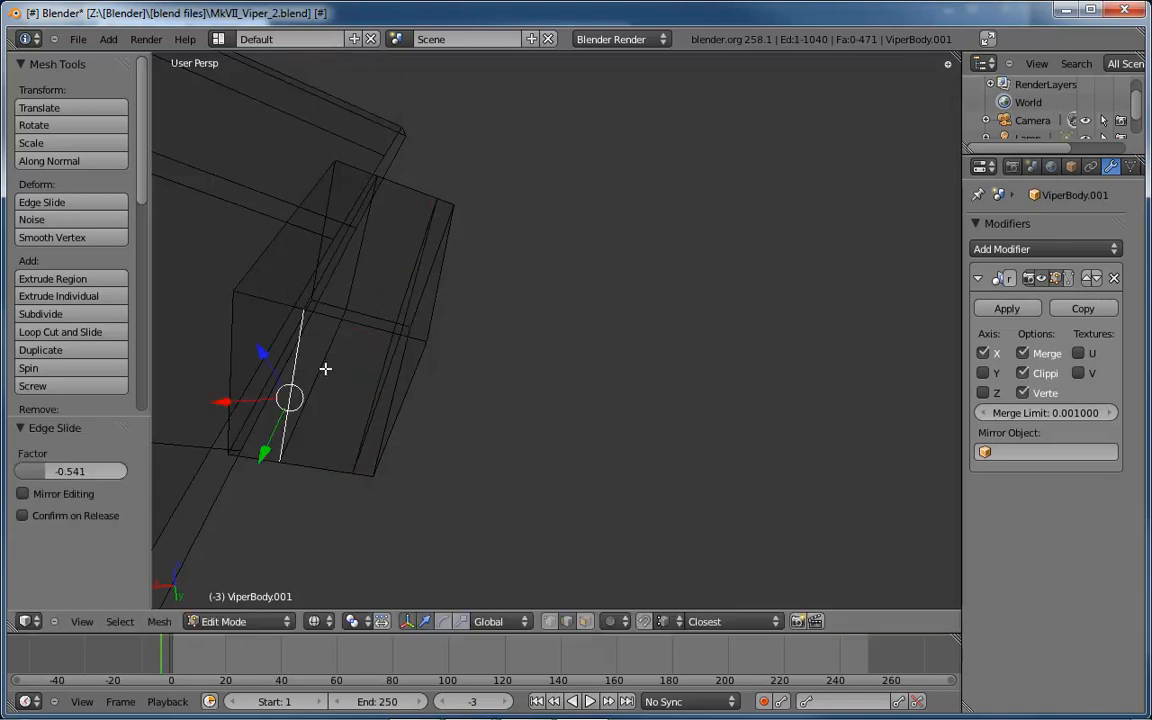
# Select the remaining inner edge loop and edge-slide it toward the pod's wing-side face, factor about 0.605.
pyautogui.keyDown('alt'); pyautogui.rightClick(324, 367); pyautogui.keyUp('alt')
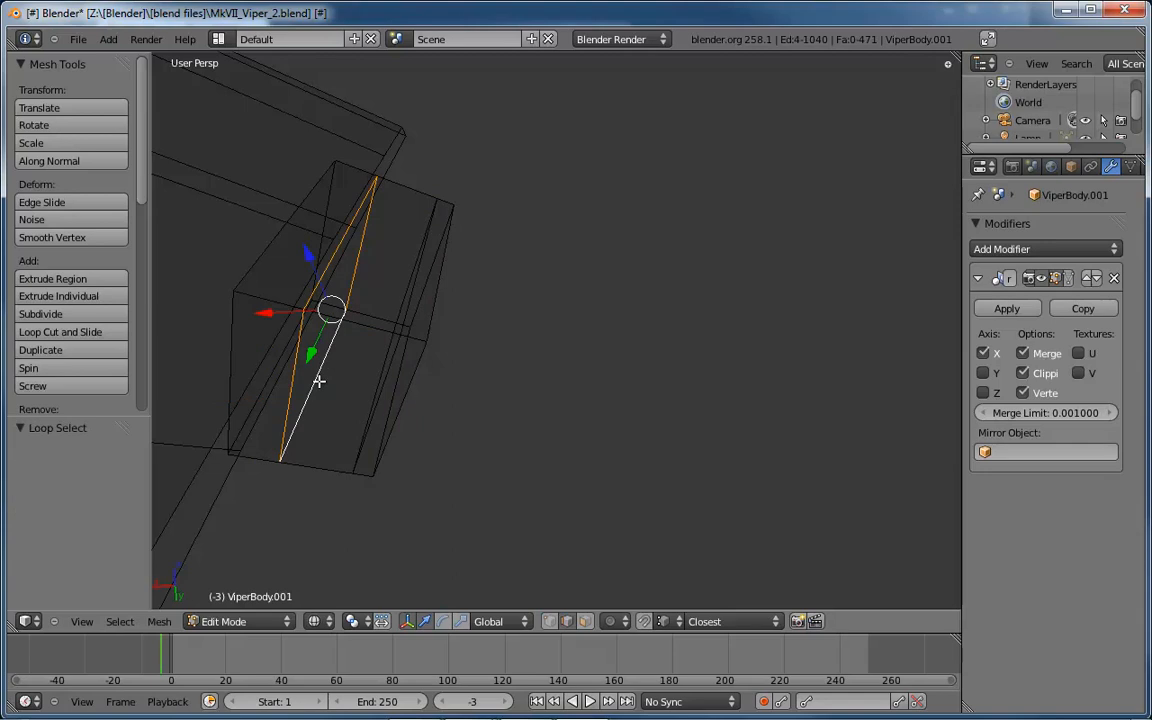
pyautogui.hotkey('ctrl', 'e')
pyautogui.click(318, 379)
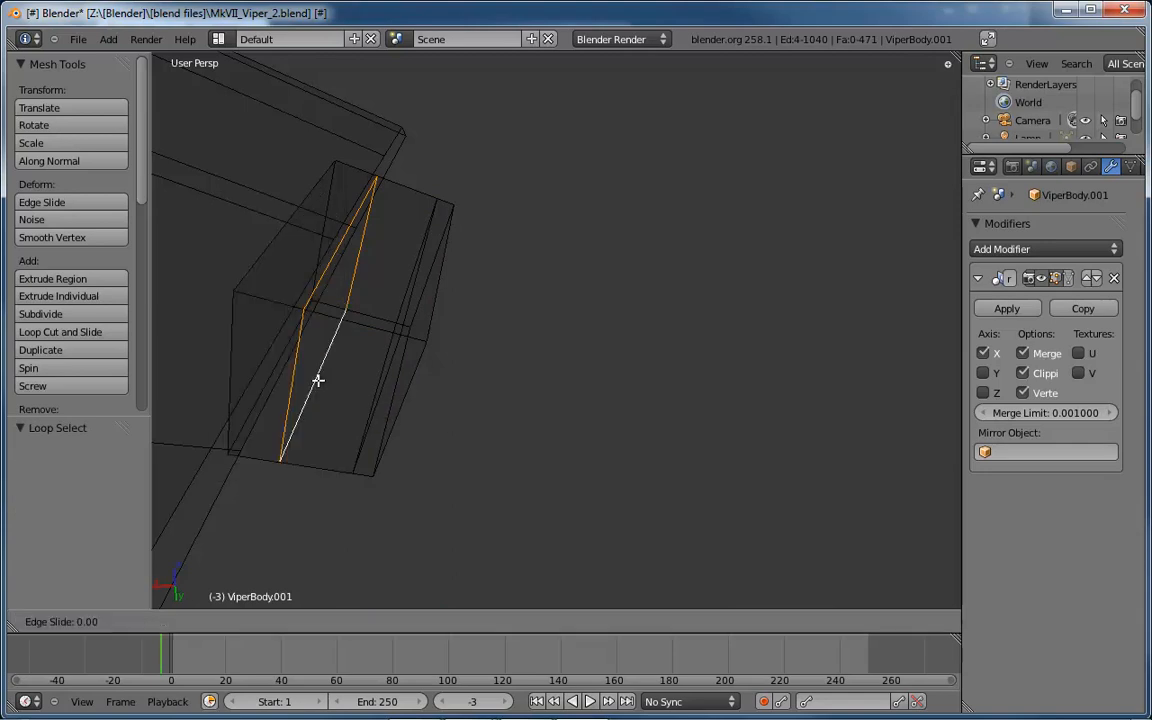
pyautogui.click(297, 319)
pyautogui.moveTo(297, 319); pyautogui.dragTo(347, 288, button='middle')
# In back view, chamfer the pod's upper end corners by lowering their four vertices and shifting them along X, finishing with about 0.0046 X, -0.0037 Z.
pyautogui.rightClick(425, 231)
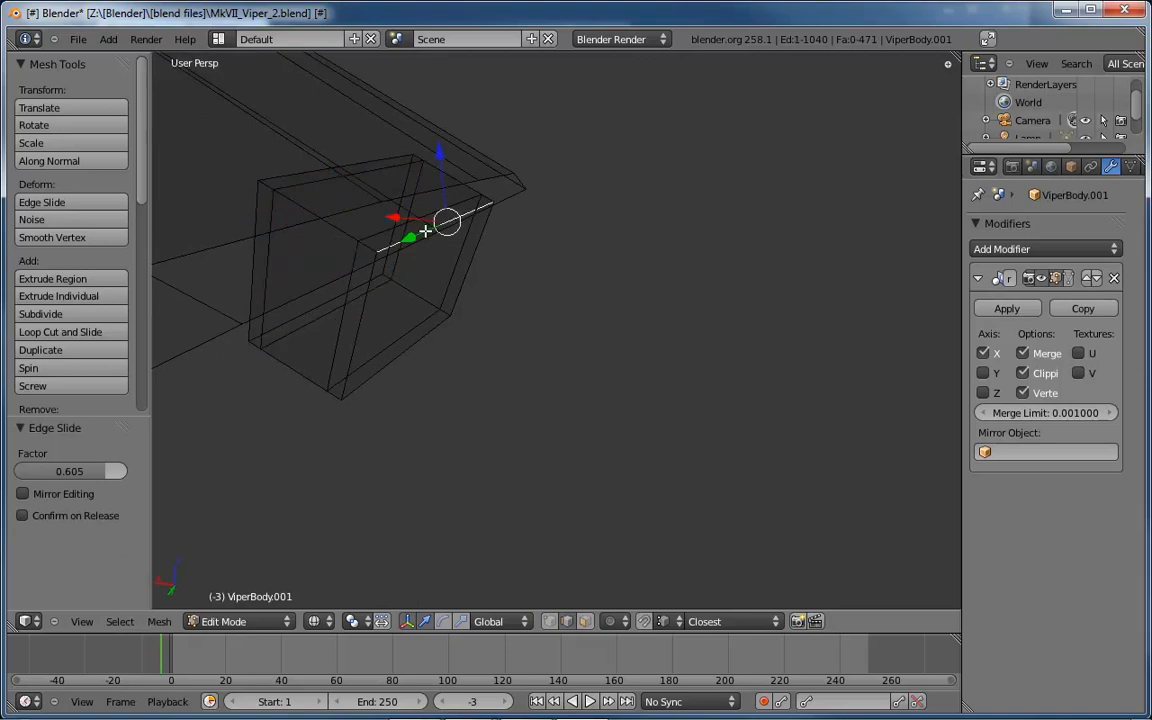
pyautogui.moveTo(555, 307); pyautogui.dragTo(622, 231, button='middle')
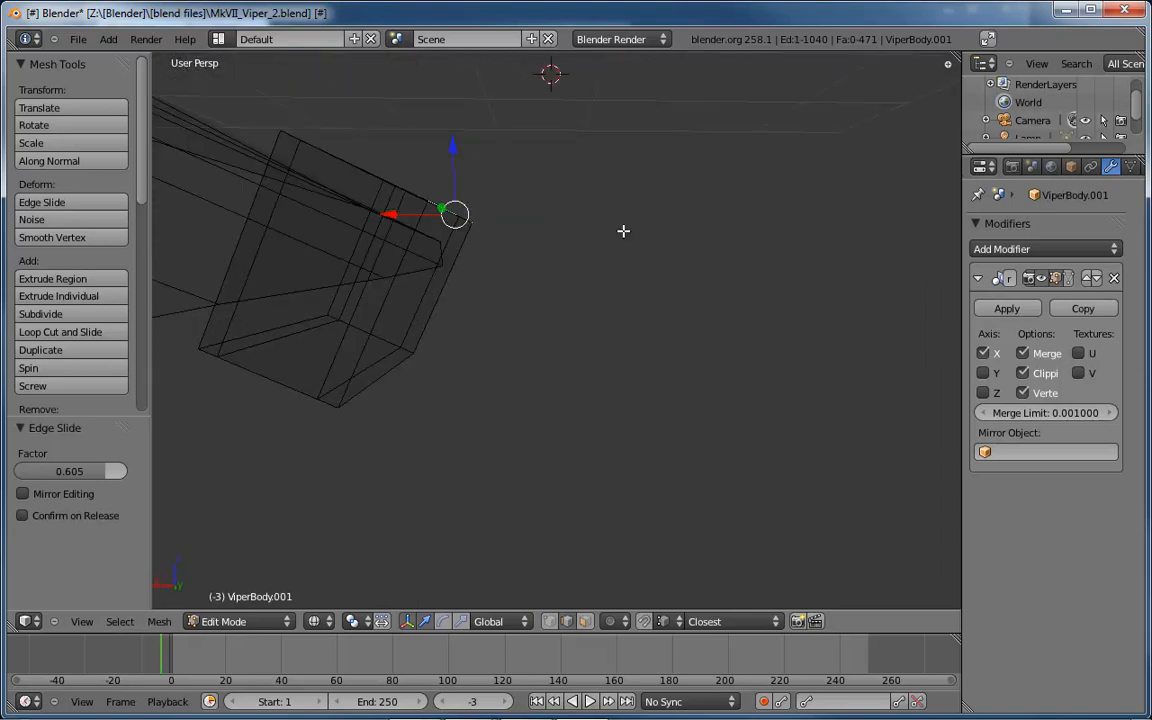
pyautogui.press('ctrl+KP_1')
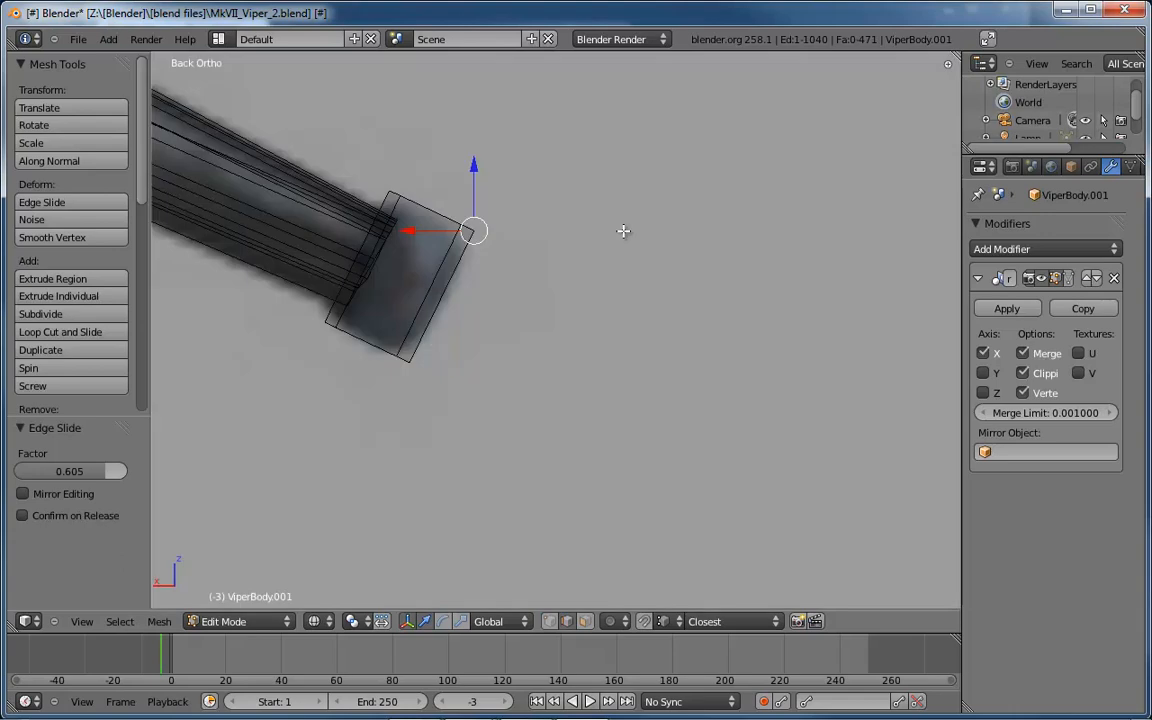
pyautogui.scroll(4, 518, 242)
pyautogui.keyDown('shift'); pyautogui.moveTo(499, 250); pyautogui.dragTo(612, 265, button='middle'); pyautogui.keyUp('shift')
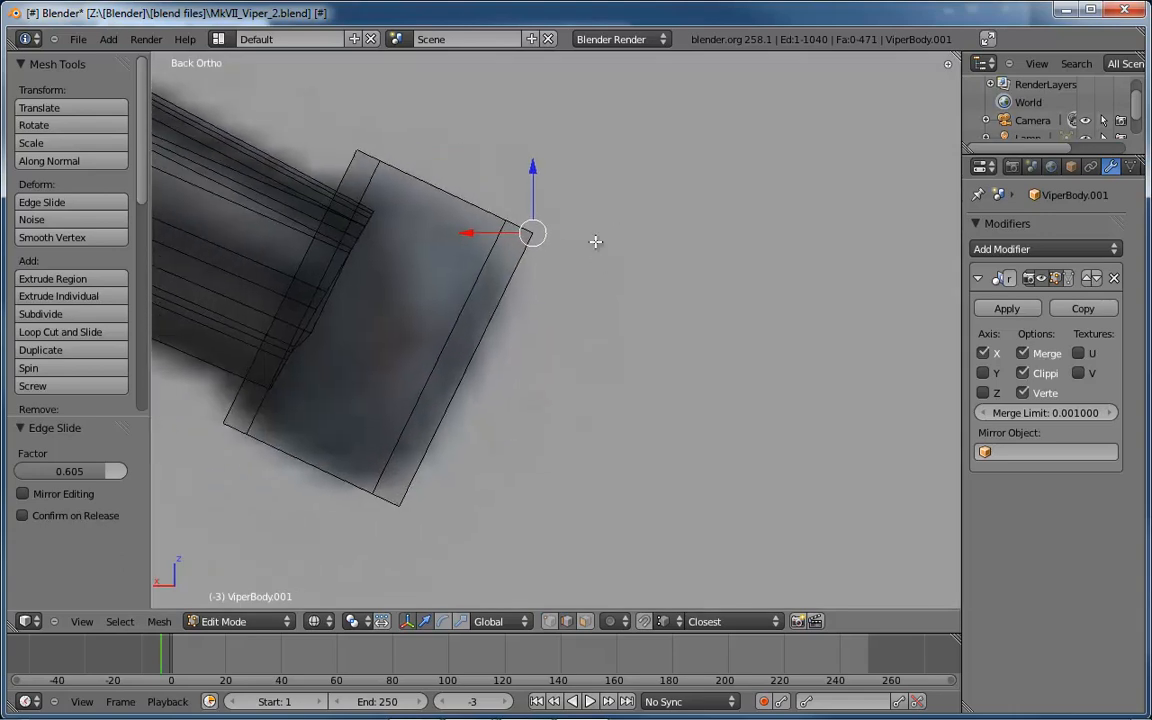
pyautogui.hotkey('ctrl', 'Tab')
pyautogui.click(560, 206)
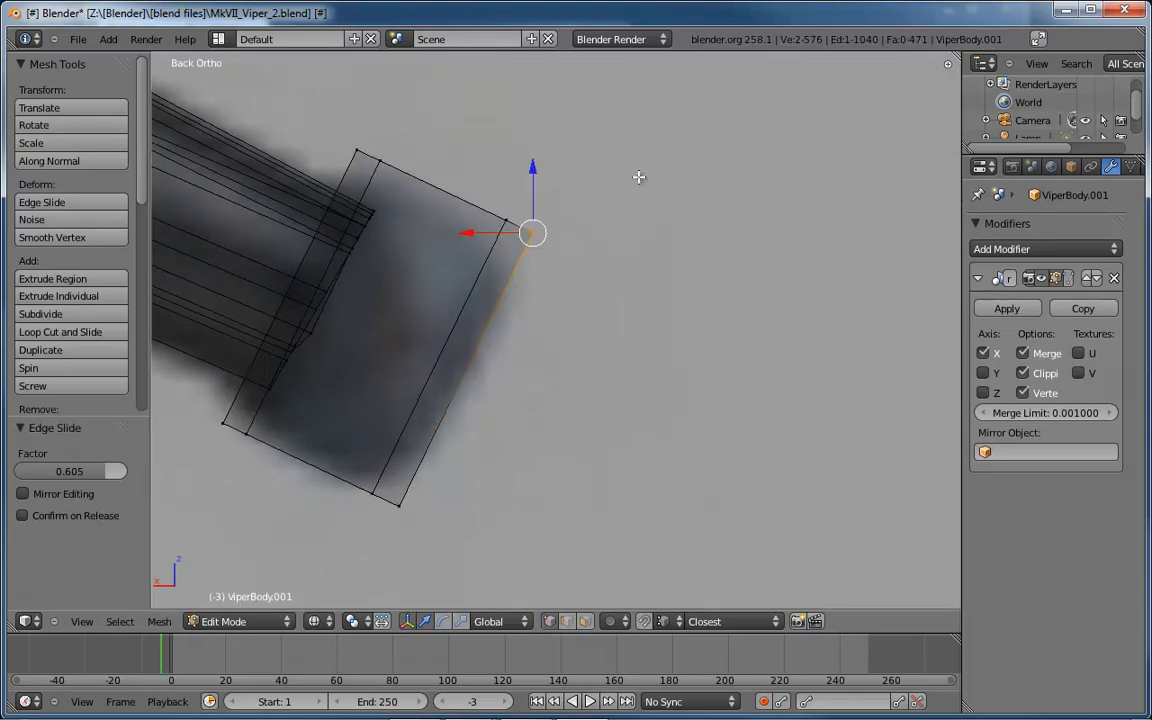
pyautogui.press('a')
pyautogui.press('b')
pyautogui.moveTo(633, 188); pyautogui.dragTo(516, 270)
pyautogui.press('b')
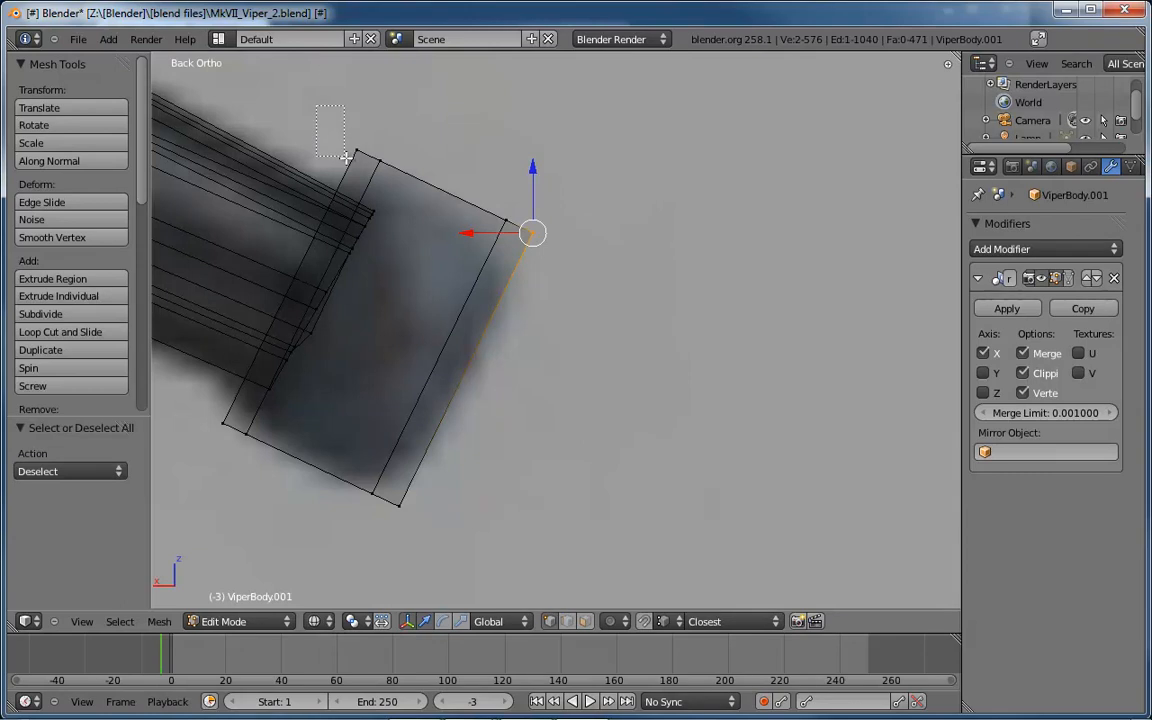
pyautogui.moveTo(290, 122); pyautogui.dragTo(395, 175)
pyautogui.press('g')
pyautogui.press('z')
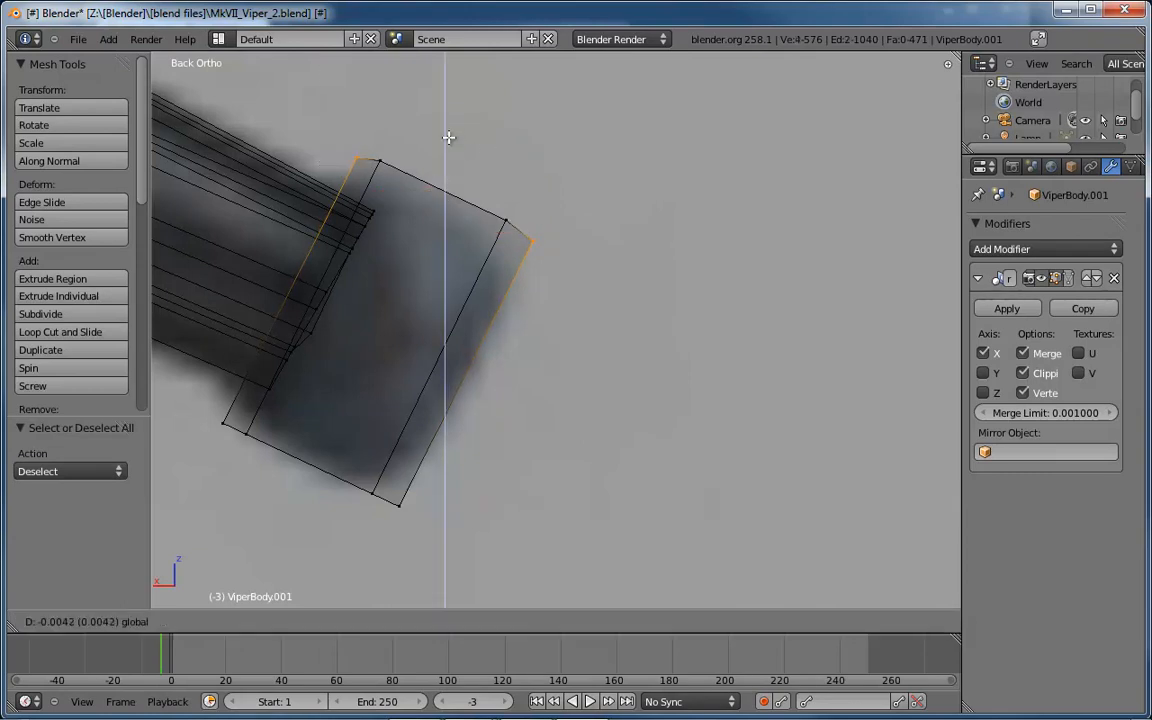
pyautogui.click(404, 130)
pyautogui.moveTo(395, 207); pyautogui.dragTo(421, 214)
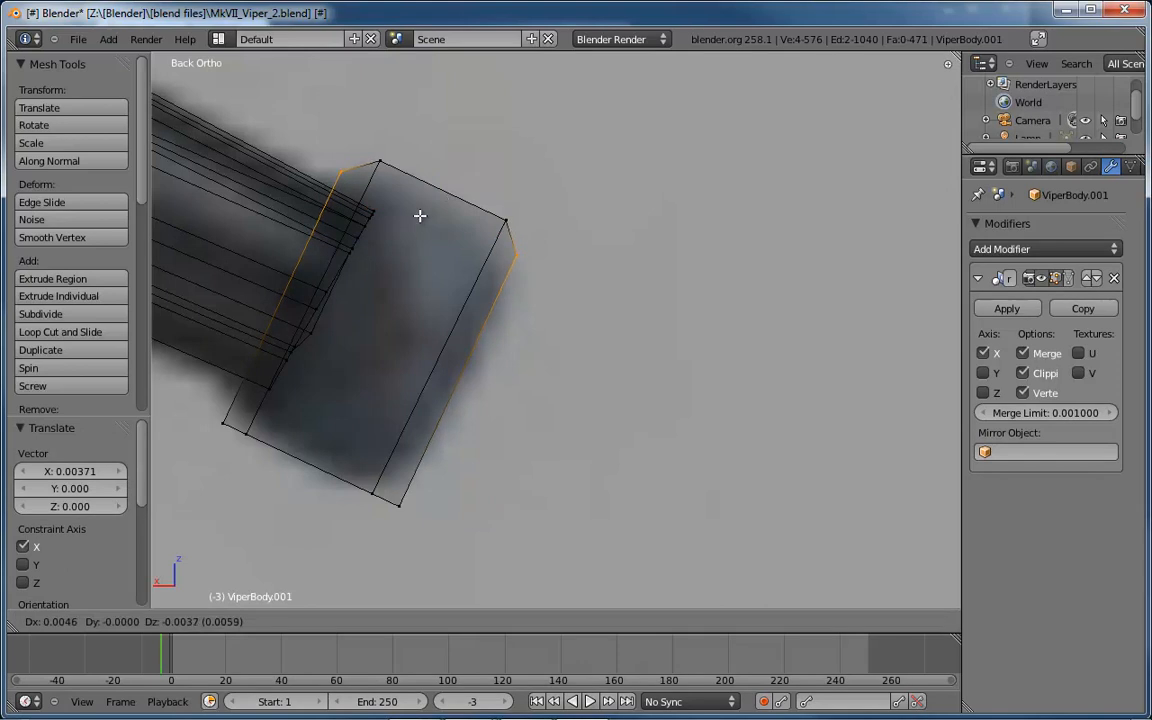
pyautogui.moveTo(420, 215); pyautogui.dragTo(422, 213)
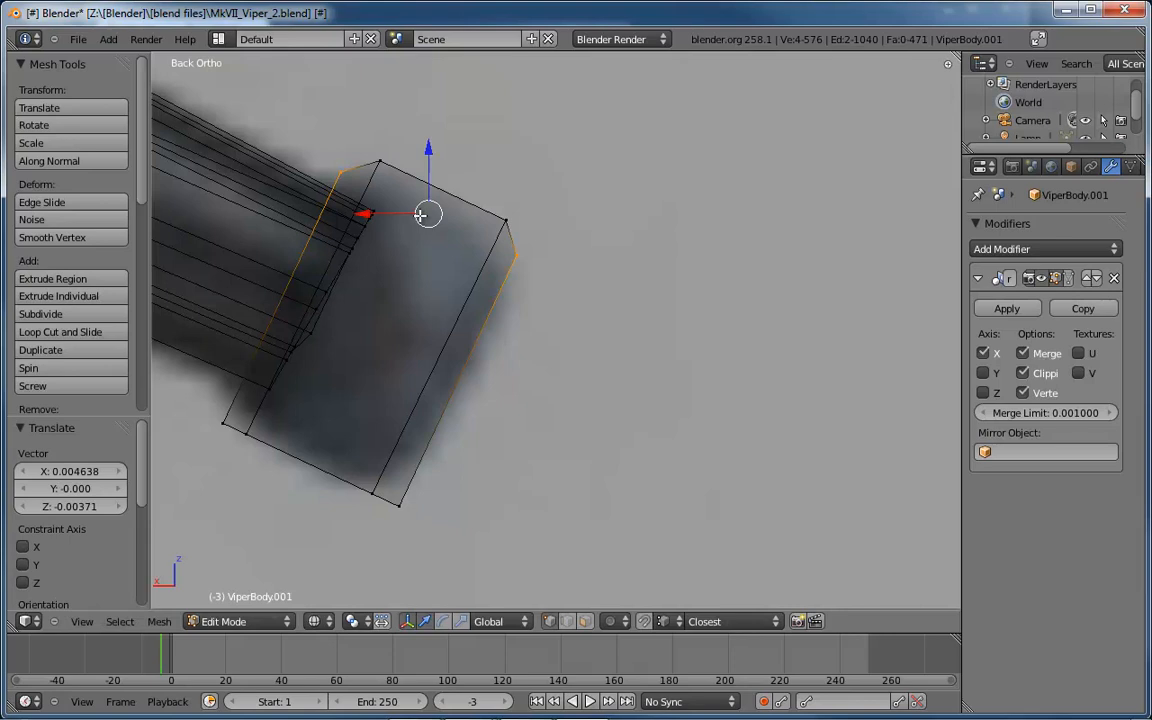
# Chamfer the pod's lower end corners by raising their four vertices and shifting them along X, finishing with about -0.0042 X, 0.0083 Z.
pyautogui.rightClick(222, 424)
pyautogui.press('b')
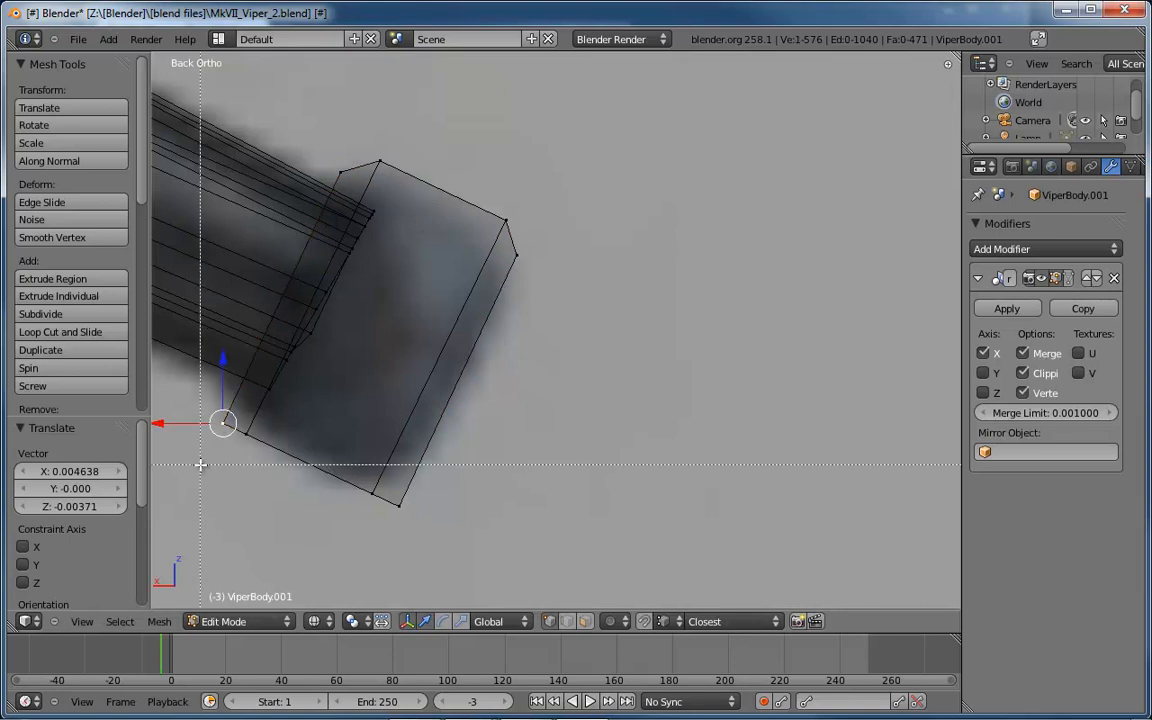
pyautogui.rightClick(200, 465)
pyautogui.press('g')
pyautogui.rightClick(215, 445)
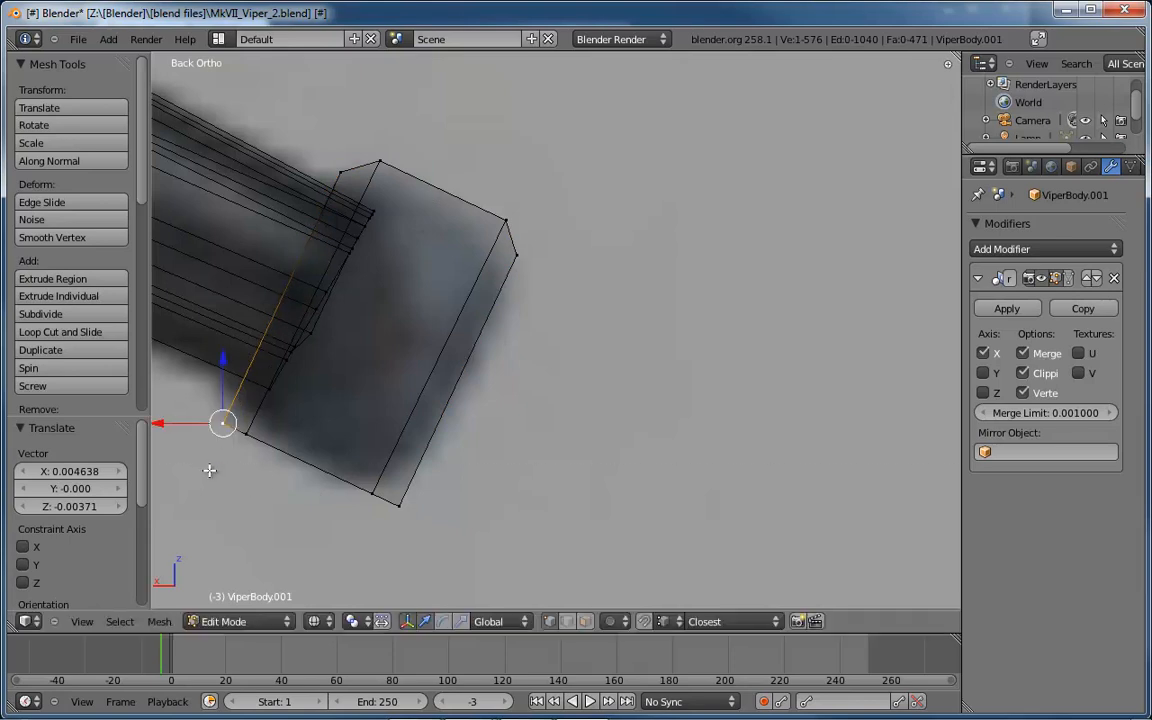
pyautogui.keyDown('shift'); pyautogui.rightClick(230, 413); pyautogui.keyUp('shift')
pyautogui.press('b')
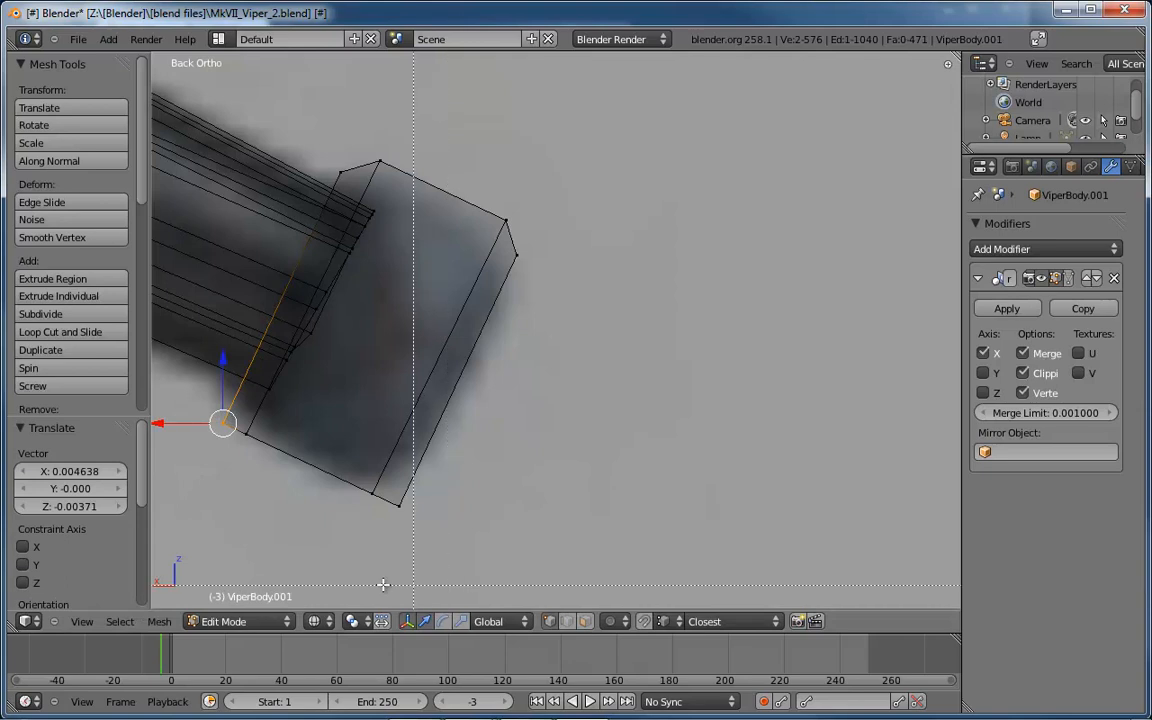
pyautogui.moveTo(376, 557); pyautogui.dragTo(417, 498)
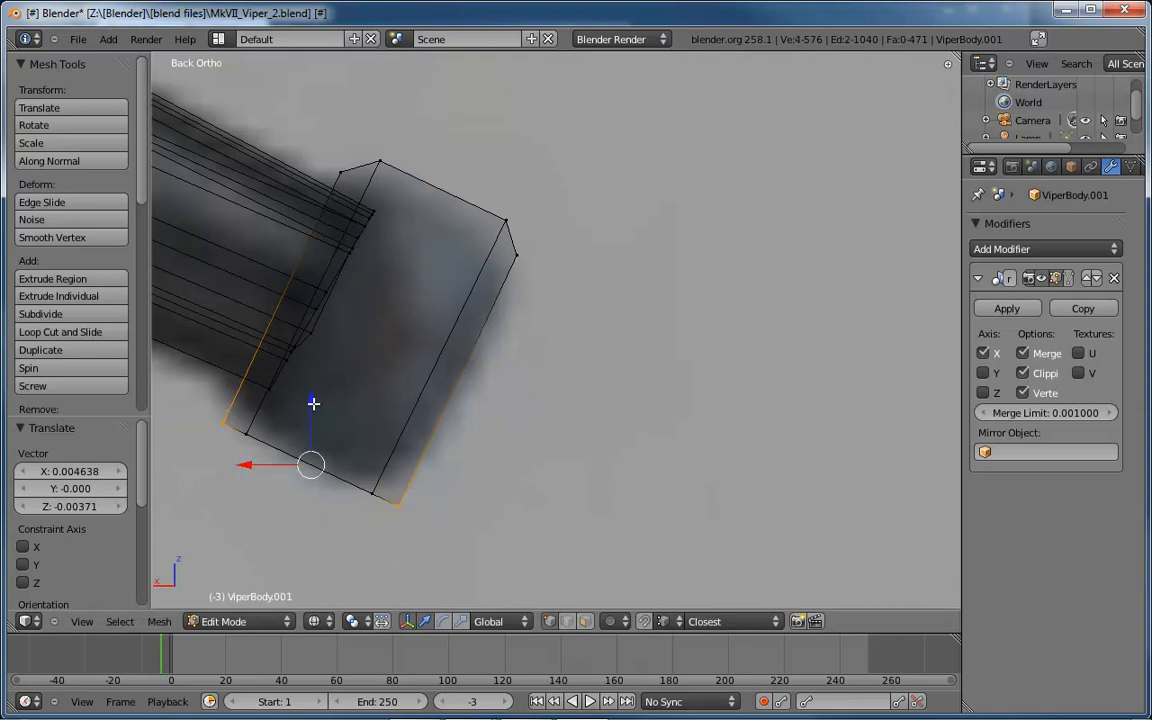
pyautogui.moveTo(313, 404); pyautogui.dragTo(314, 390)
pyautogui.moveTo(244, 451); pyautogui.dragTo(253, 450)
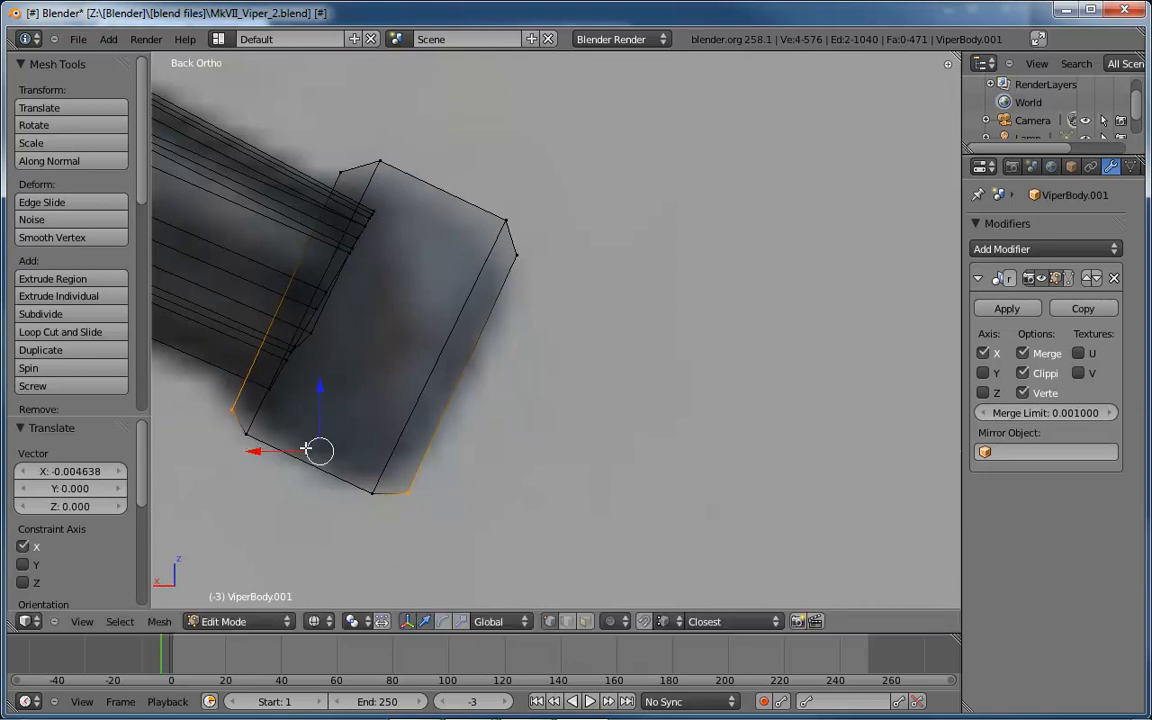
pyautogui.press('g')
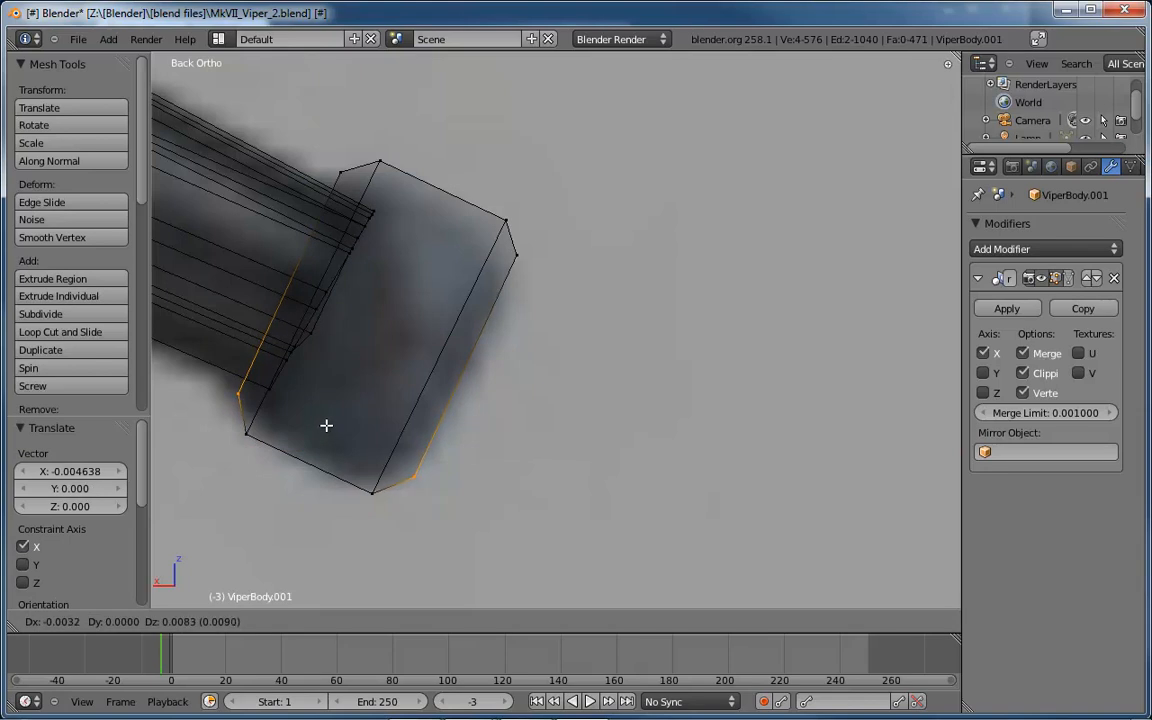
pyautogui.click(329, 425)
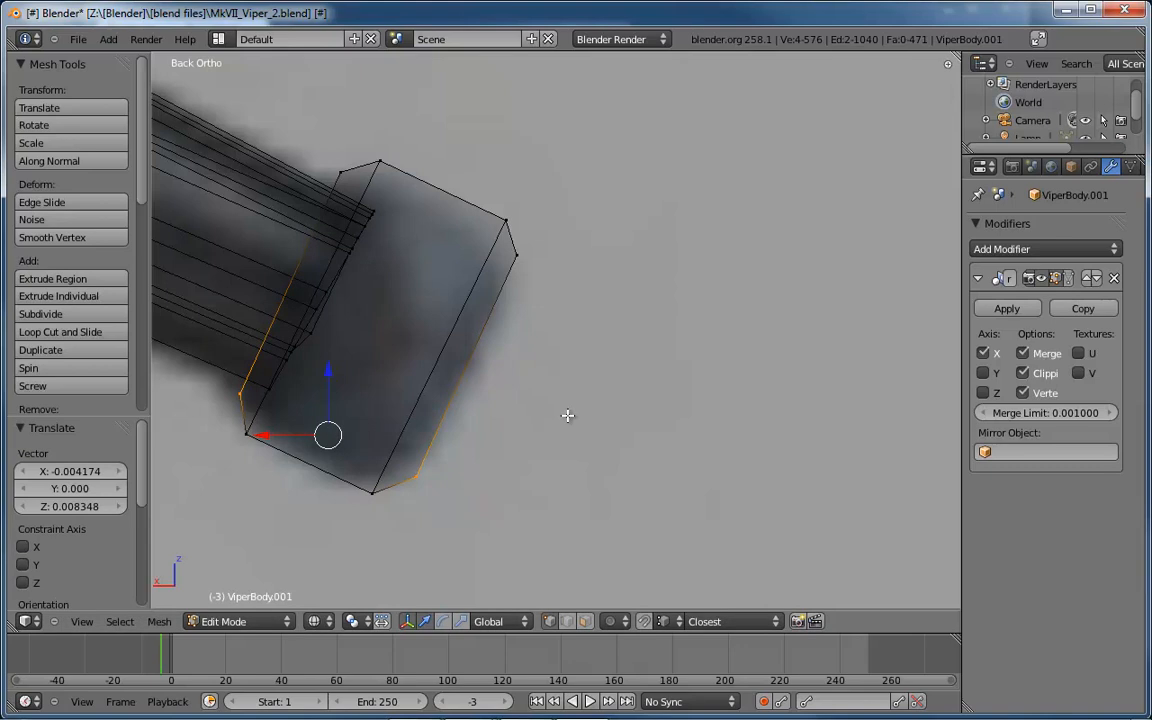
# In top view, extend the selection to the whole pod and move it about -0.069 along Y toward the wing's rear.
pyautogui.press('KP_7')
pyautogui.keyDown('shift'); pyautogui.moveTo(617, 404); pyautogui.dragTo(531, 452, button='middle'); pyautogui.keyUp('shift')
pyautogui.scroll(-5, 531, 452)
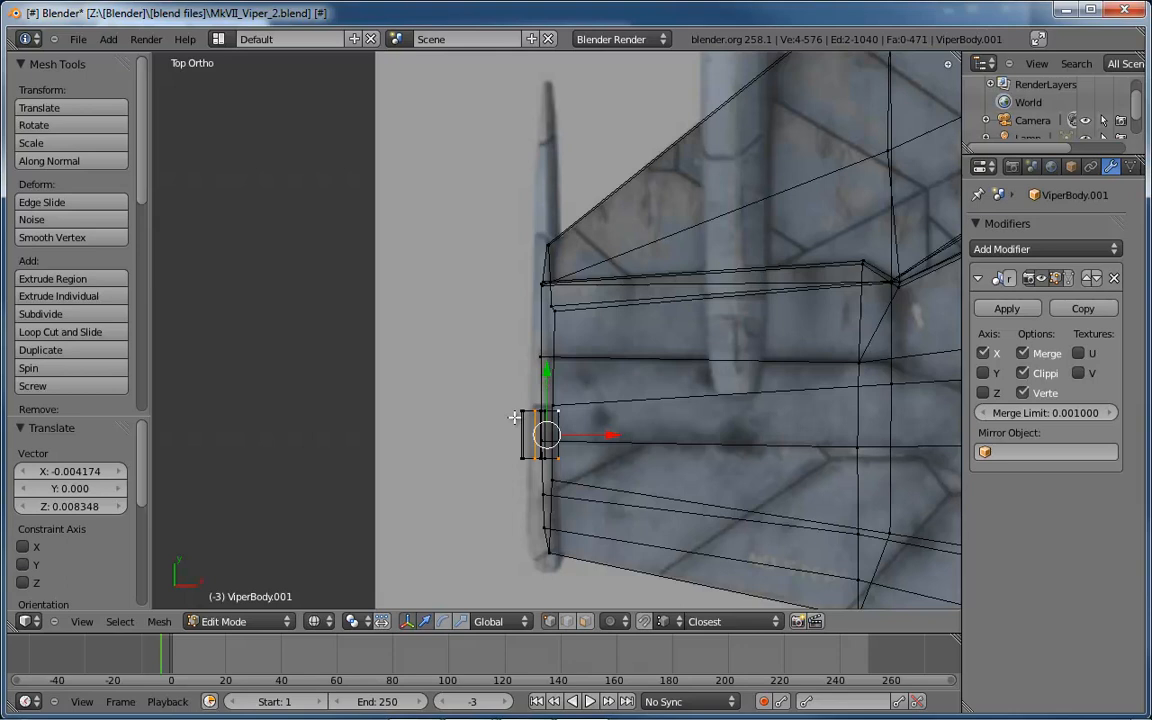
pyautogui.press('ctrl+KP_Add')
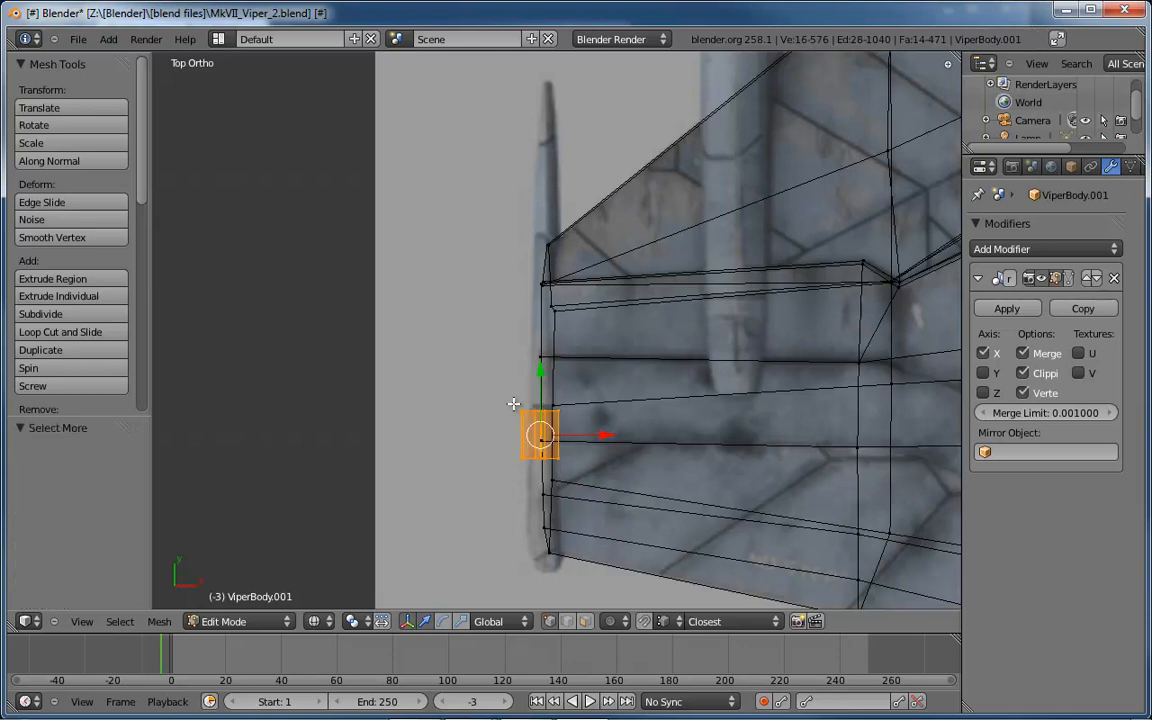
pyautogui.moveTo(541, 373); pyautogui.dragTo(542, 437)
pyautogui.scroll(2, 534, 473)
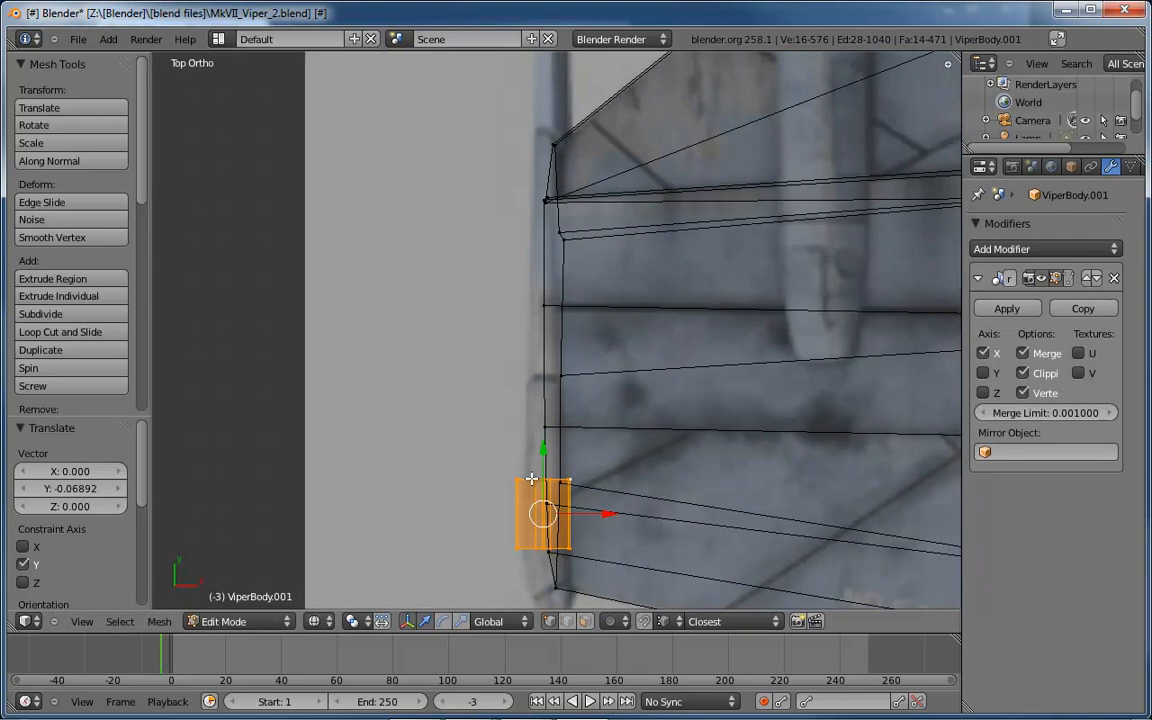
pyautogui.press('a')
pyautogui.hotkey('ctrl', 'Tab')
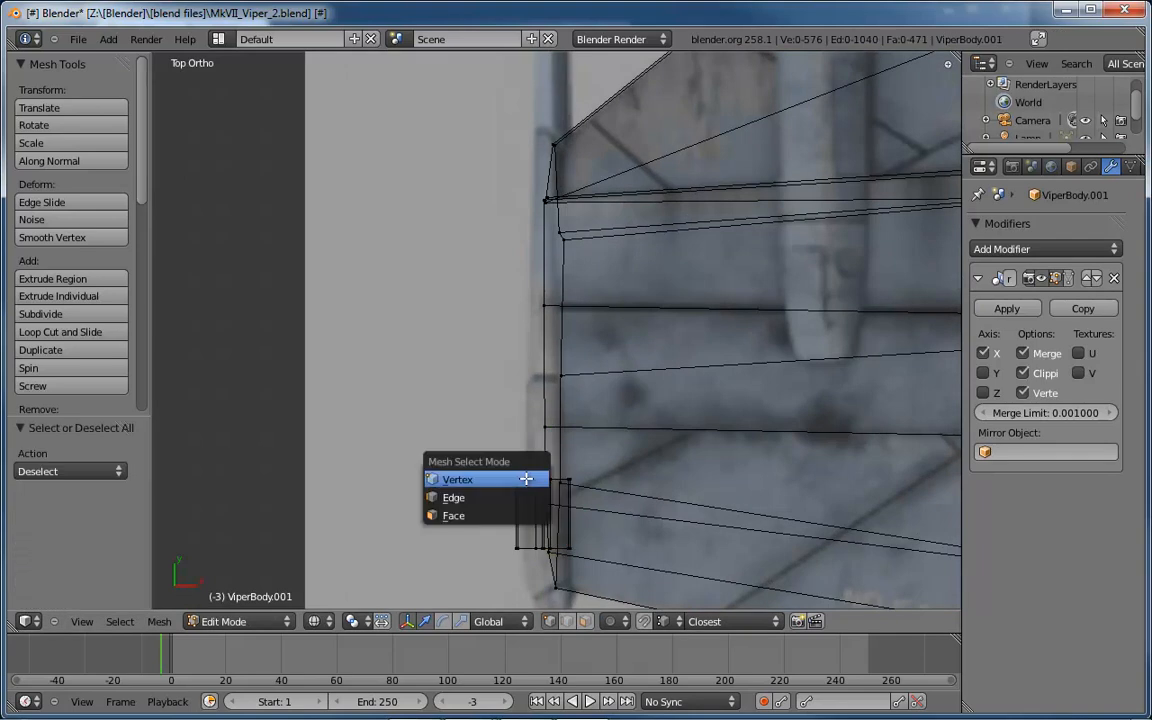
pyautogui.click(526, 495)
pyautogui.keyDown('alt'); pyautogui.rightClick(521, 505); pyautogui.keyUp('alt')
# Select the three faces at the pod's front end and, in top view, move them about 1.530 along Y to the reference pod's tip.
pyautogui.moveTo(521, 506); pyautogui.dragTo(599, 442, button='middle')
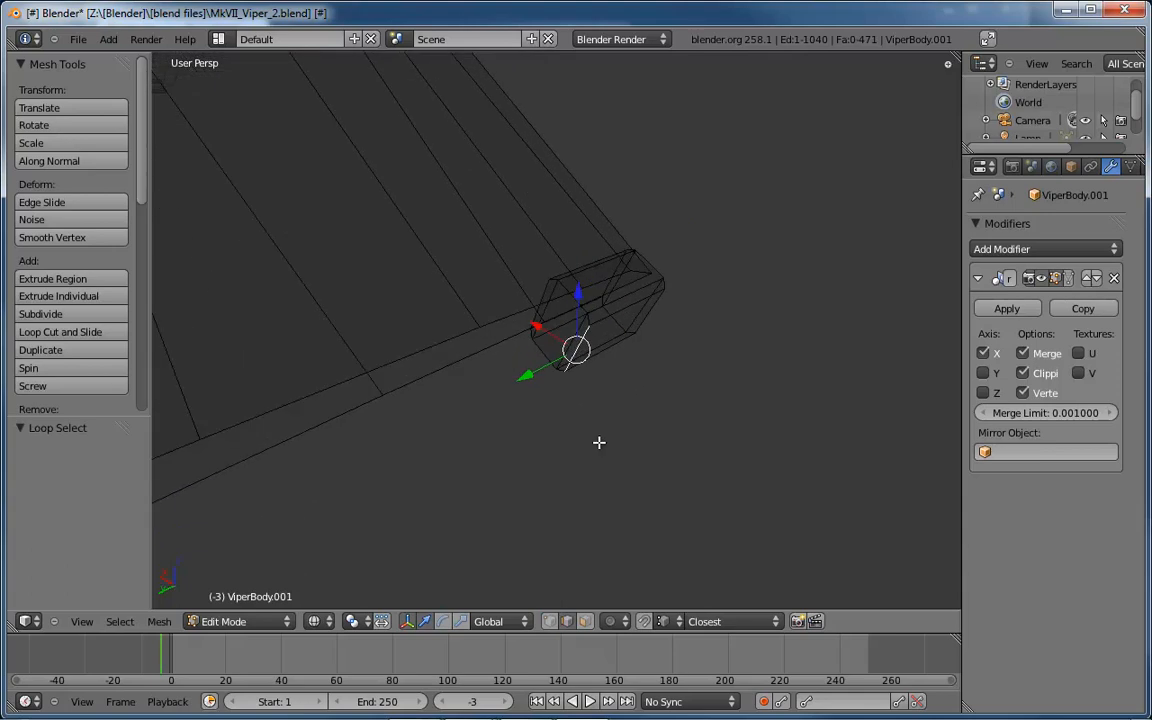
pyautogui.moveTo(586, 378); pyautogui.dragTo(568, 440, button='middle')
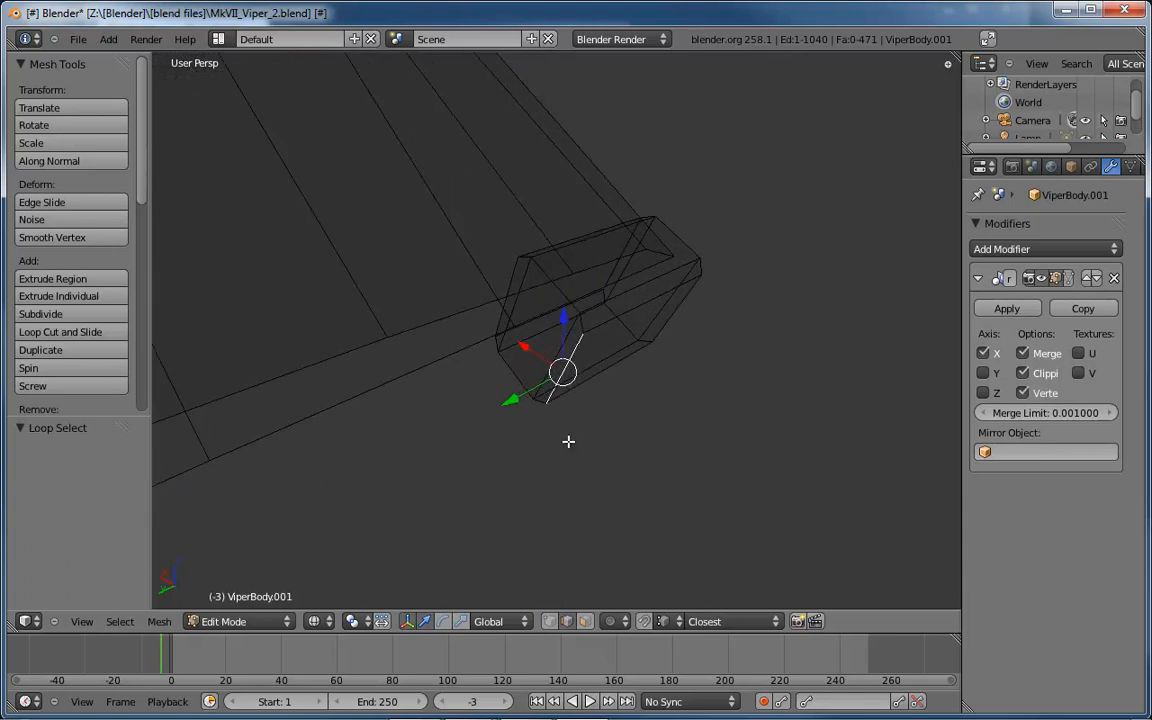
pyautogui.hotkey('ctrl', 'Tab')
pyautogui.click(568, 441)
pyautogui.rightClick(536, 331)
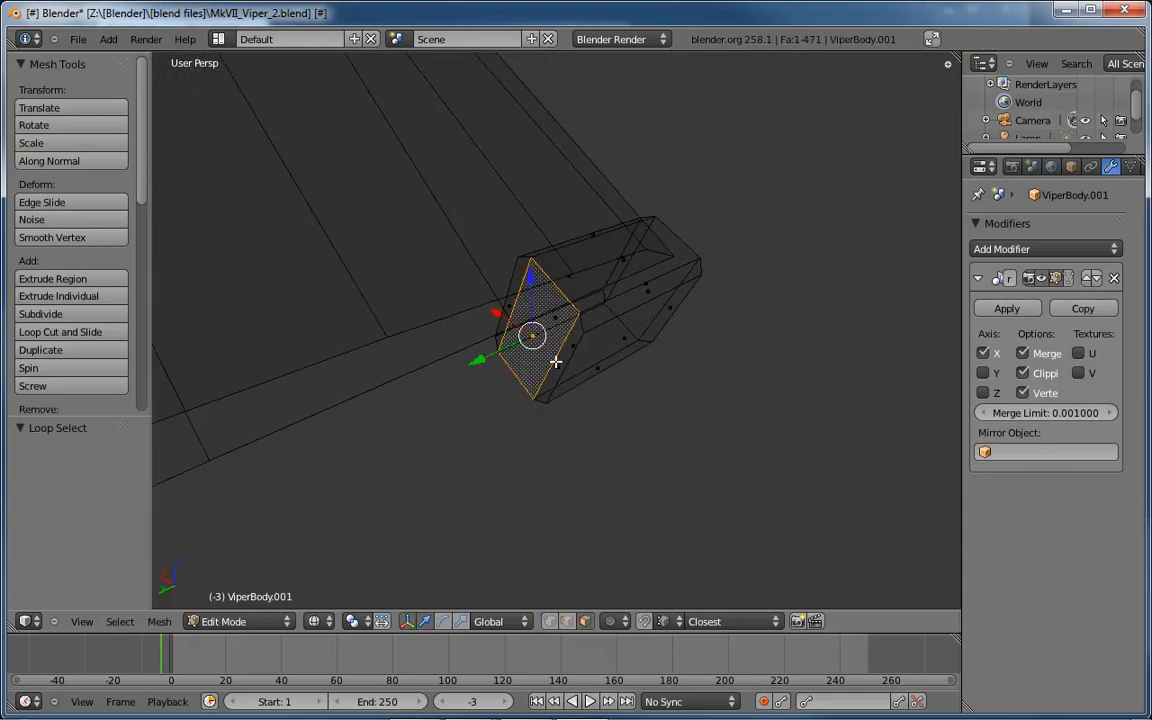
pyautogui.keyDown('shift'); pyautogui.rightClick(557, 364); pyautogui.keyUp('shift')
pyautogui.keyDown('shift'); pyautogui.rightClick(507, 303); pyautogui.keyUp('shift')
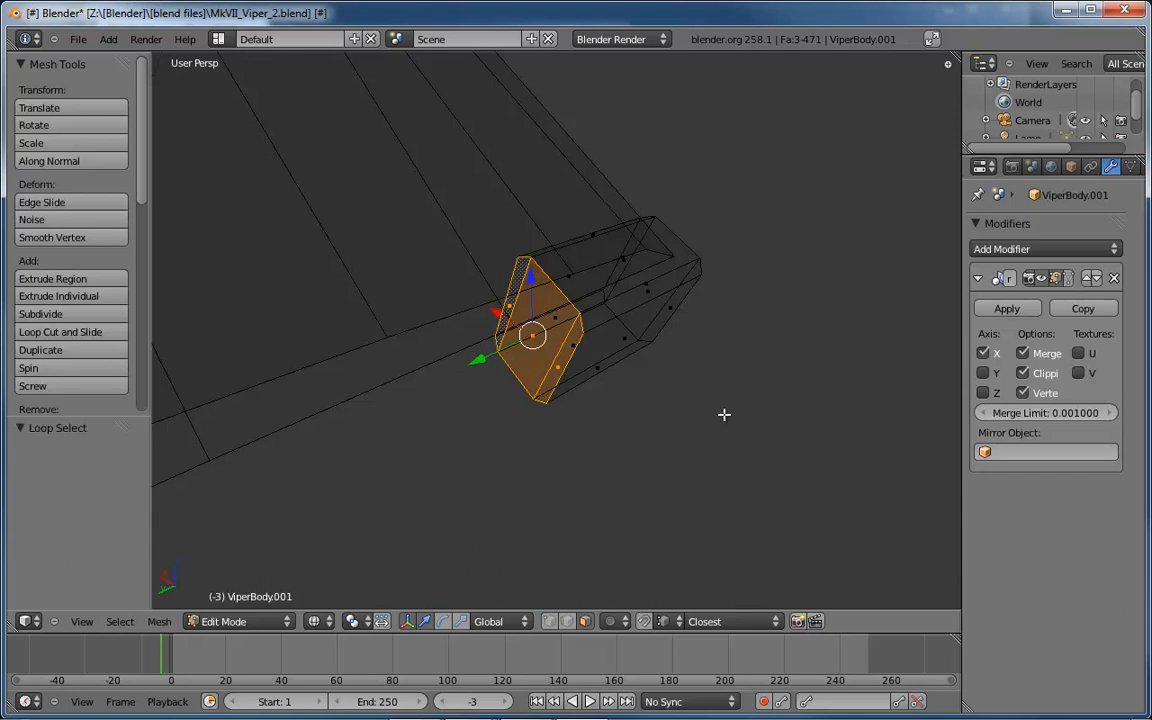
pyautogui.moveTo(723, 414); pyautogui.dragTo(544, 427, button='middle')
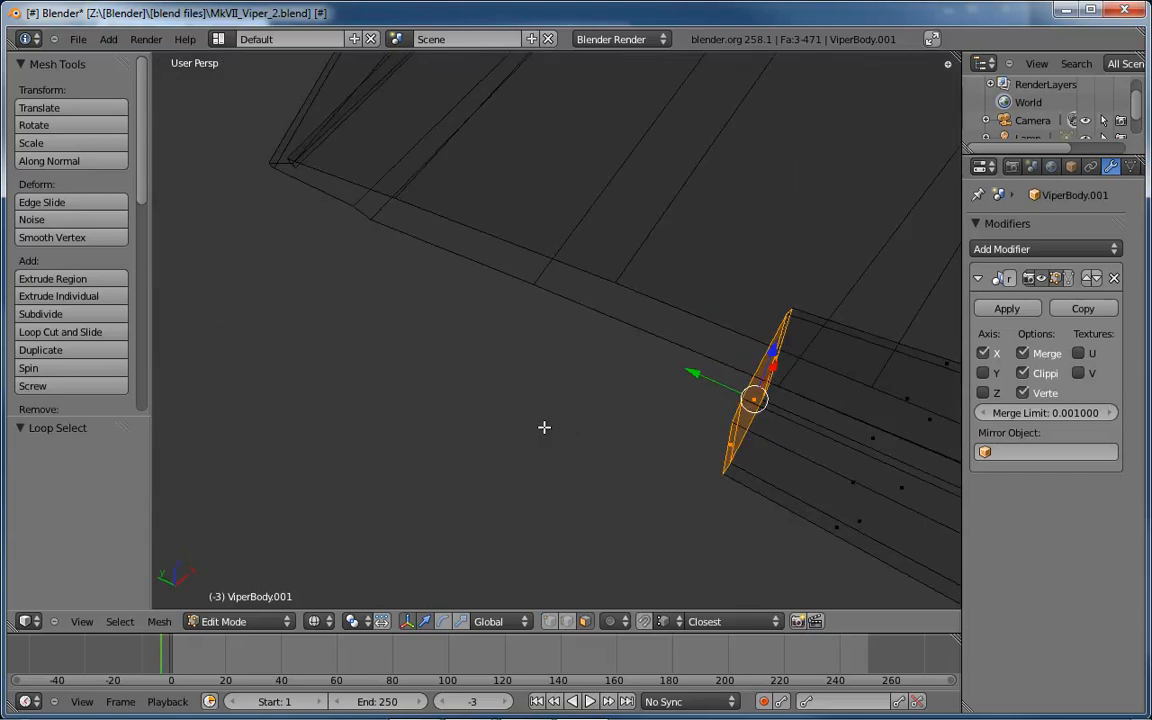
pyautogui.press('KP_7')
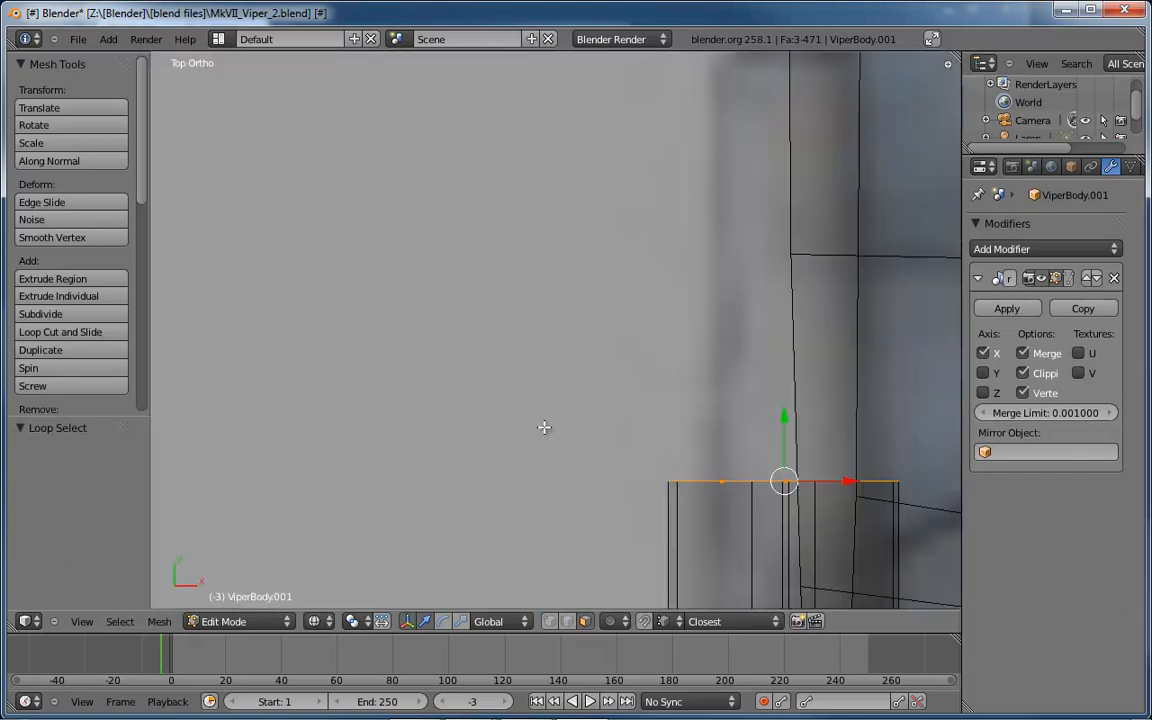
pyautogui.keyDown('shift'); pyautogui.moveTo(590, 317); pyautogui.dragTo(337, 419, button='middle'); pyautogui.keyUp('shift')
pyautogui.scroll(-5, 353, 406)
pyautogui.scroll(-6, 353, 406)
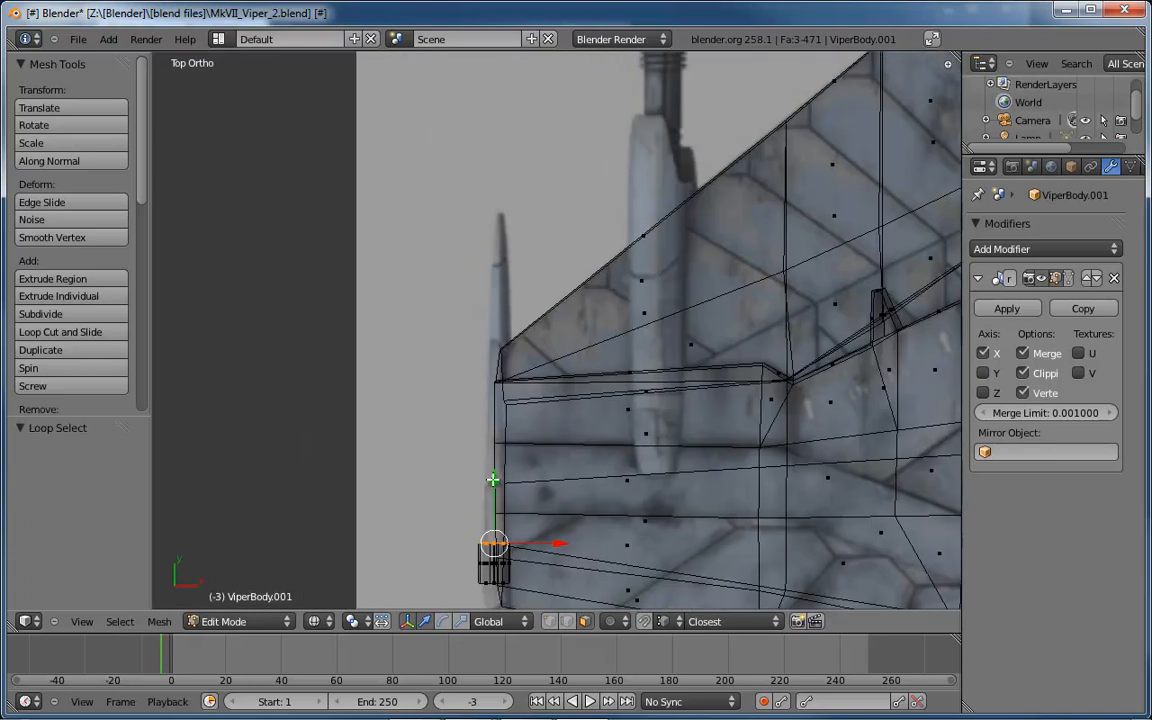
pyautogui.moveTo(493, 480); pyautogui.dragTo(498, 146)
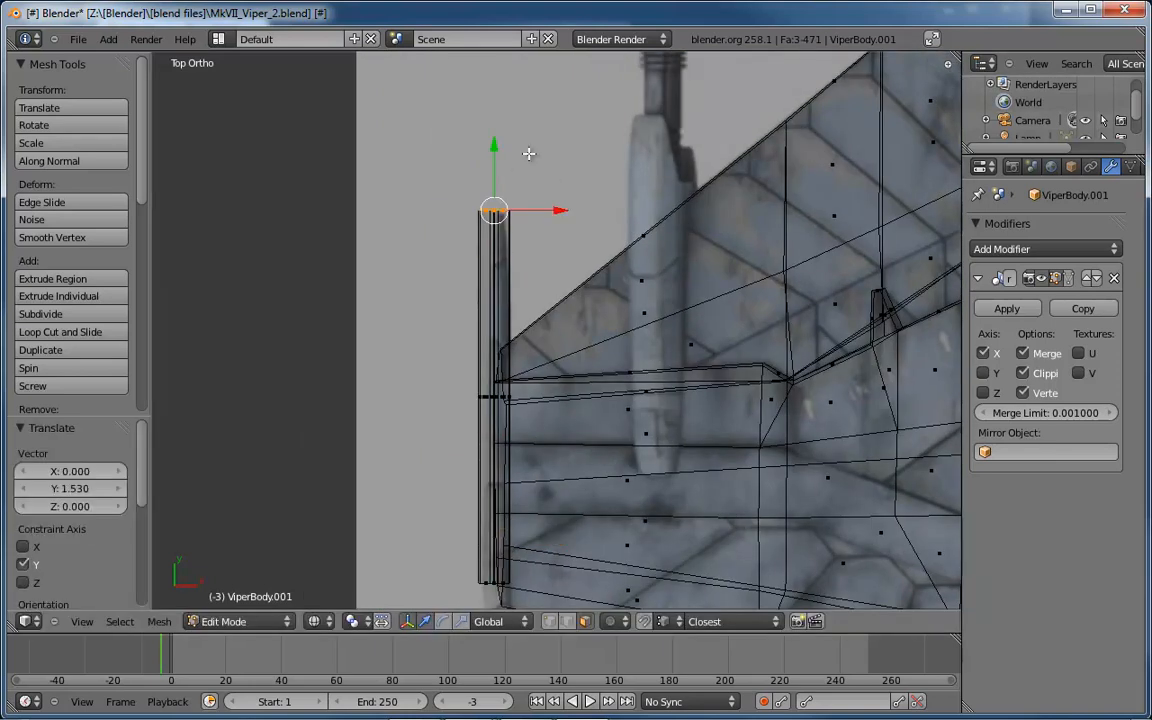
# Scale the pod's front end faces to about 0.257 and shift them about 0.025 along X and -0.017 along Y in top view.
pyautogui.press('s')
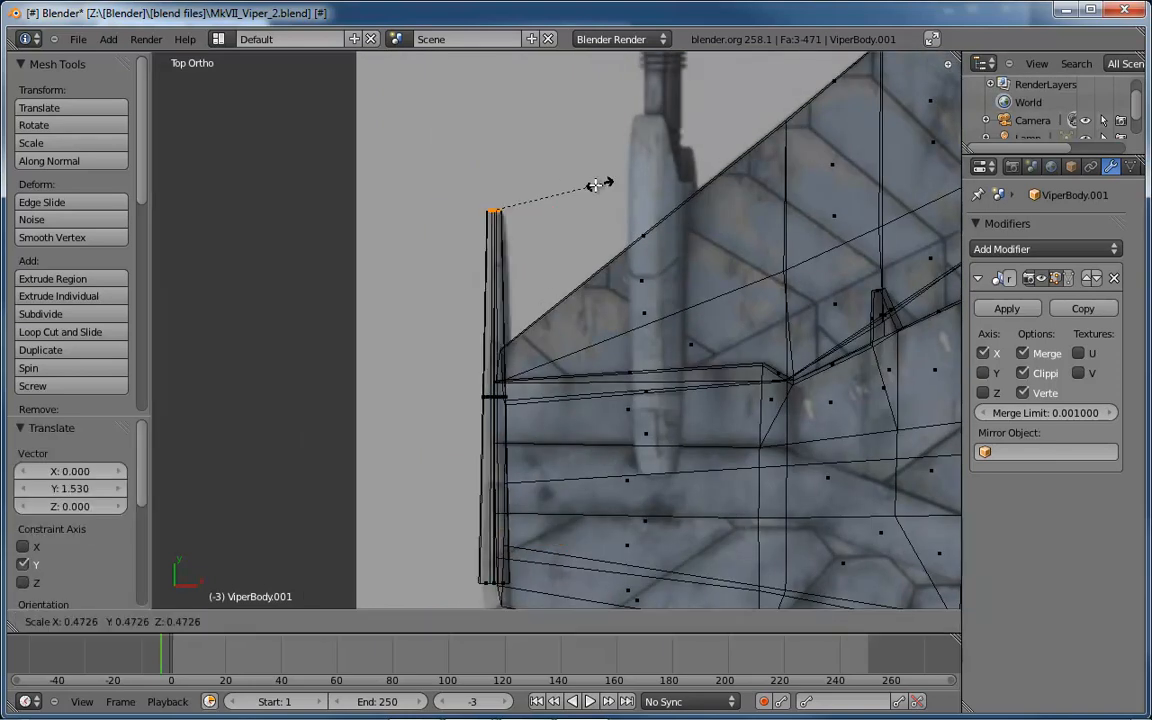
pyautogui.click(555, 198)
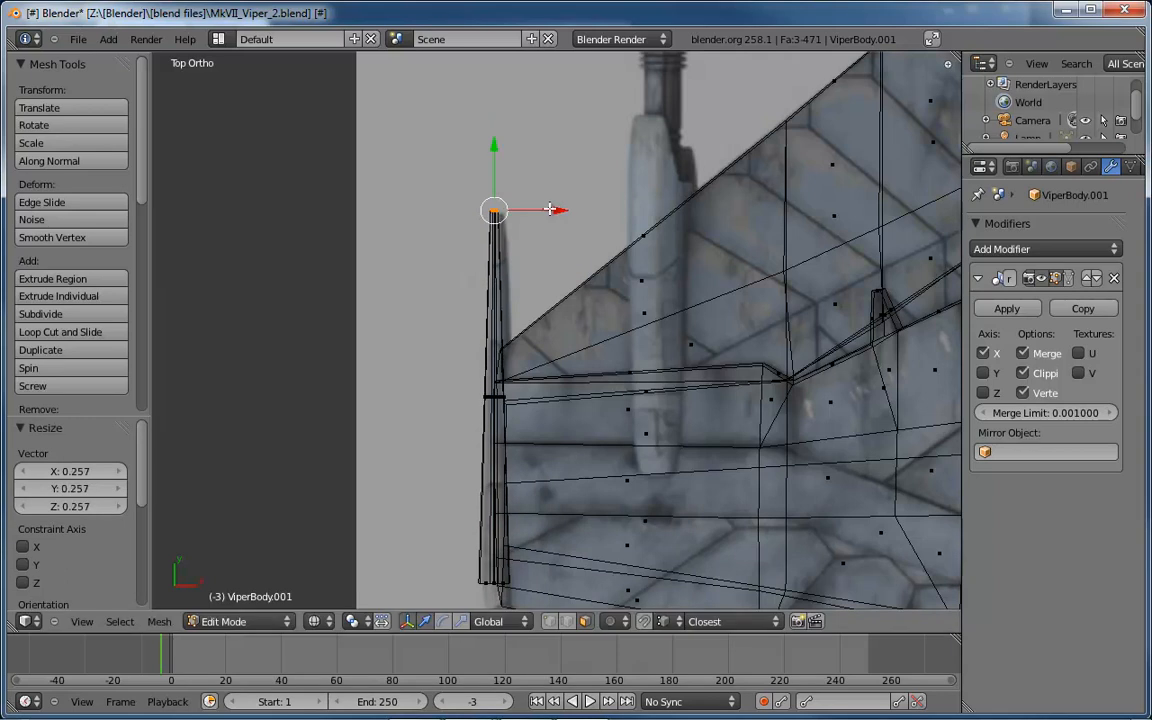
pyautogui.press('g')
pyautogui.press('x')
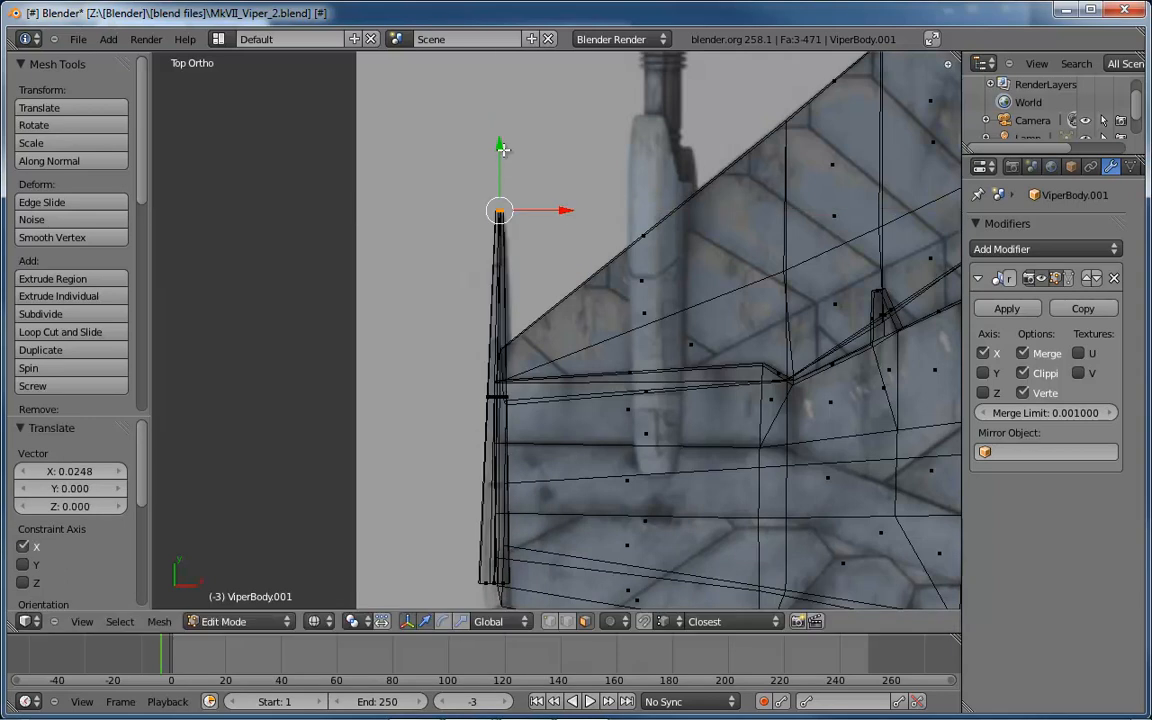
pyautogui.press('g')
pyautogui.press('y')
pyautogui.click(516, 172)
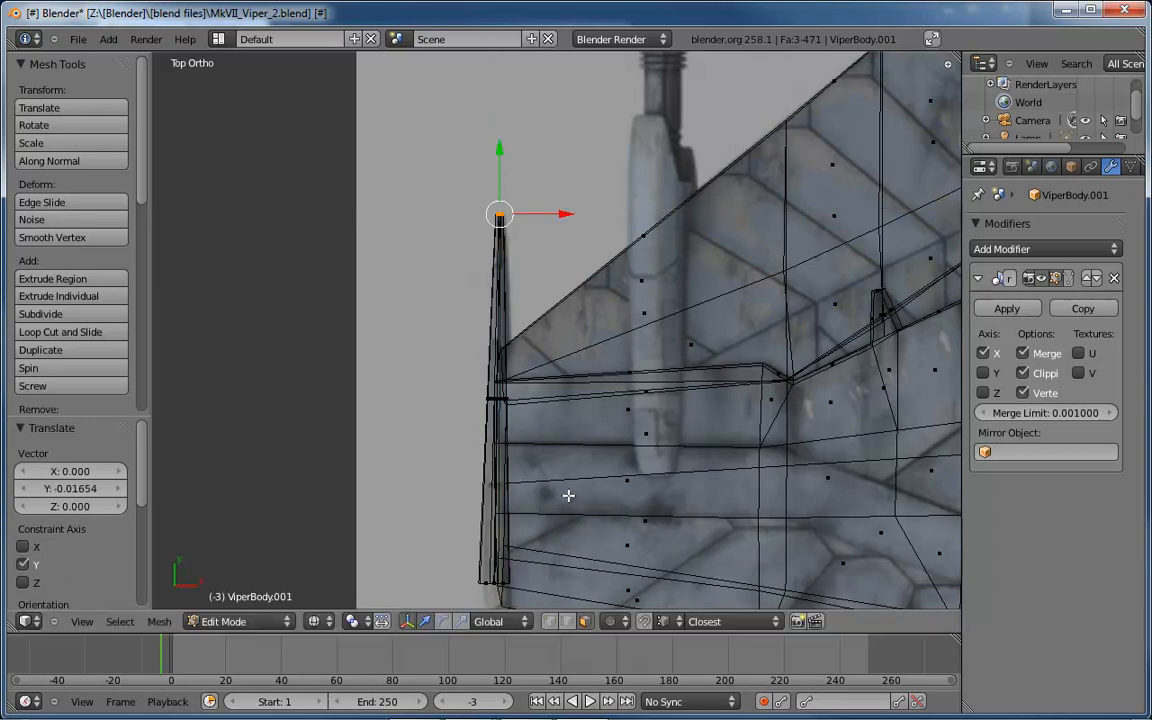
# Select the three faces at the pod's rear end, lower them about 0.030 along Z in left view, and raise them about 0.020 in back view.
pyautogui.moveTo(566, 489)
pyautogui.mouseDown(button='middle')
pyautogui.moveTo(625, 399)
pyautogui.moveTo(735, 275)
pyautogui.moveTo(838, 239)
pyautogui.moveTo(928, 273)
pyautogui.moveTo(707, 324)
pyautogui.moveTo(723, 319)
pyautogui.moveTo(694, 338)
pyautogui.moveTo(496, 278)
pyautogui.moveTo(516, 299)
pyautogui.mouseUp(button='middle')
pyautogui.press('z')
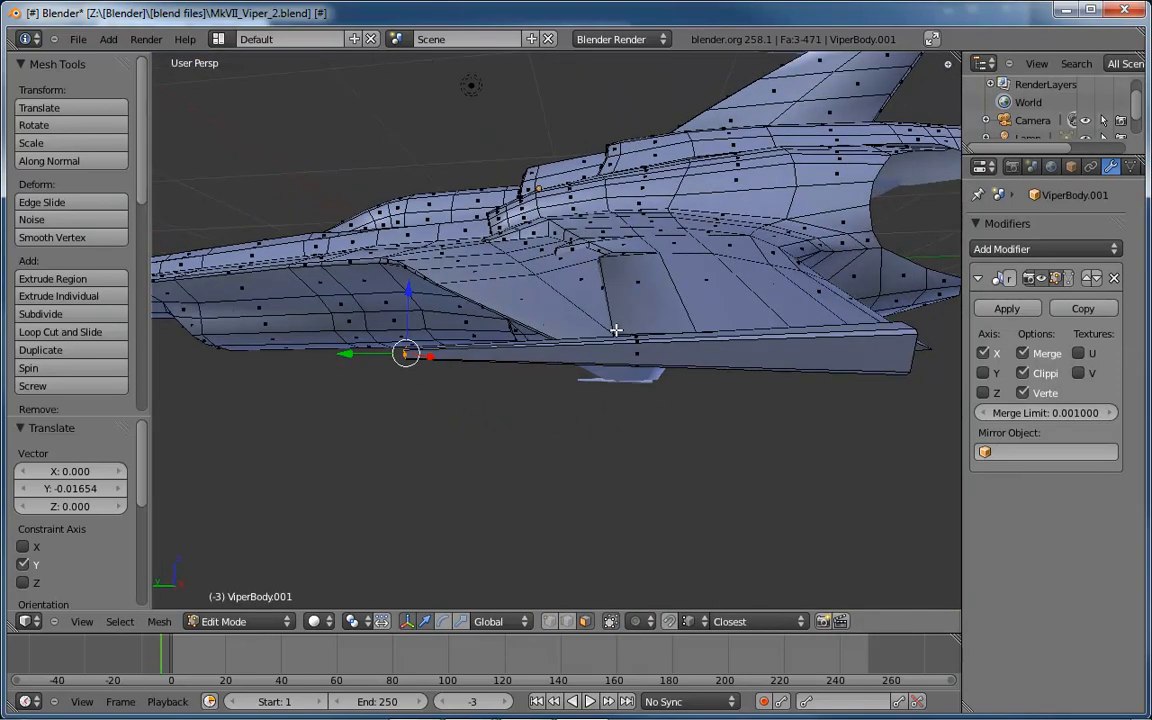
pyautogui.moveTo(773, 329); pyautogui.dragTo(593, 409, button='middle')
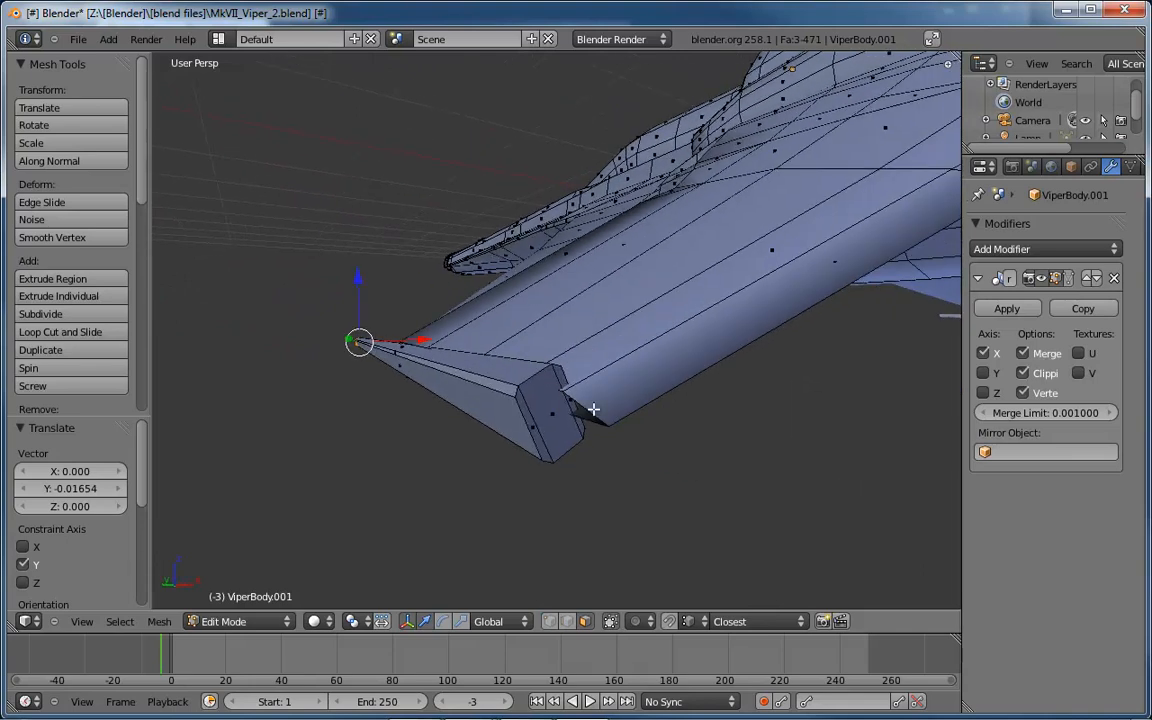
pyautogui.keyDown('alt'); pyautogui.rightClick(565, 412); pyautogui.keyUp('alt')
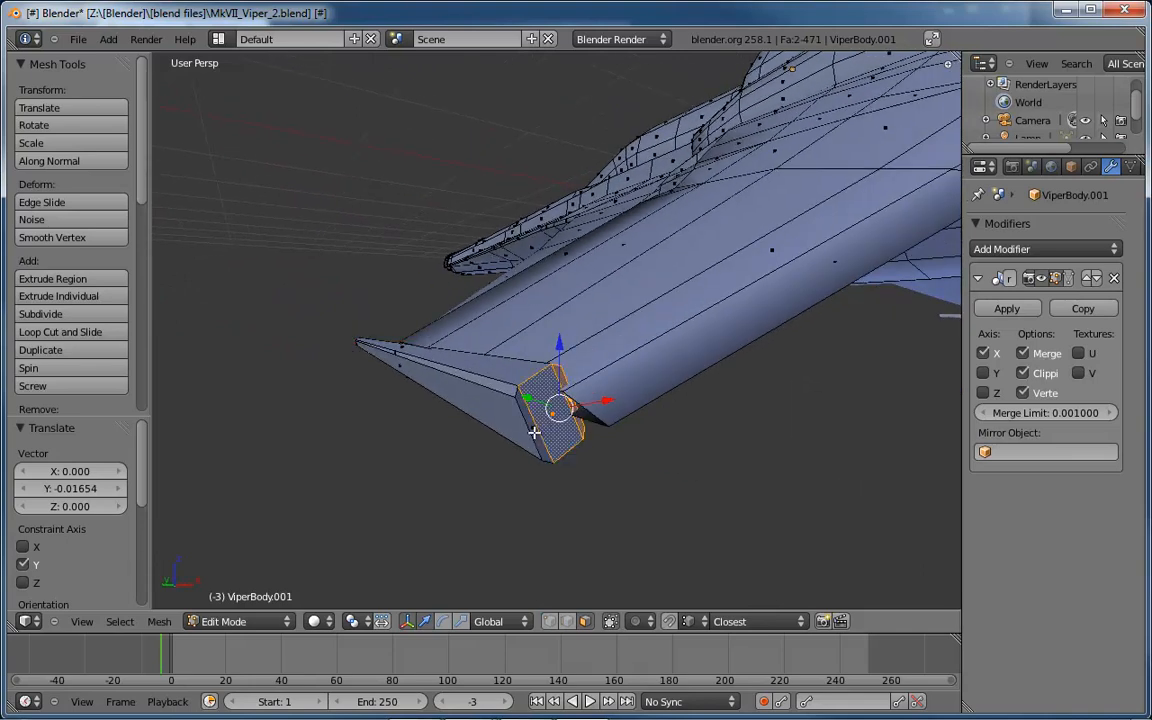
pyautogui.press('f')
pyautogui.moveTo(586, 437); pyautogui.dragTo(621, 430, button='middle')
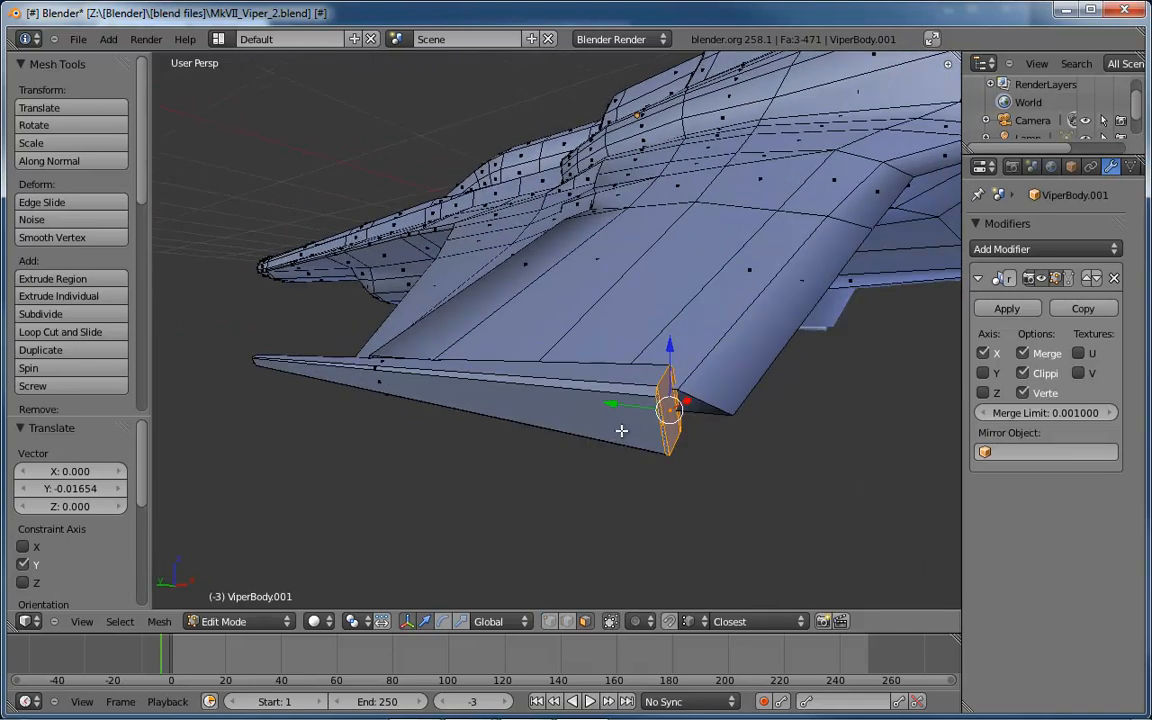
pyautogui.press('KP_3')
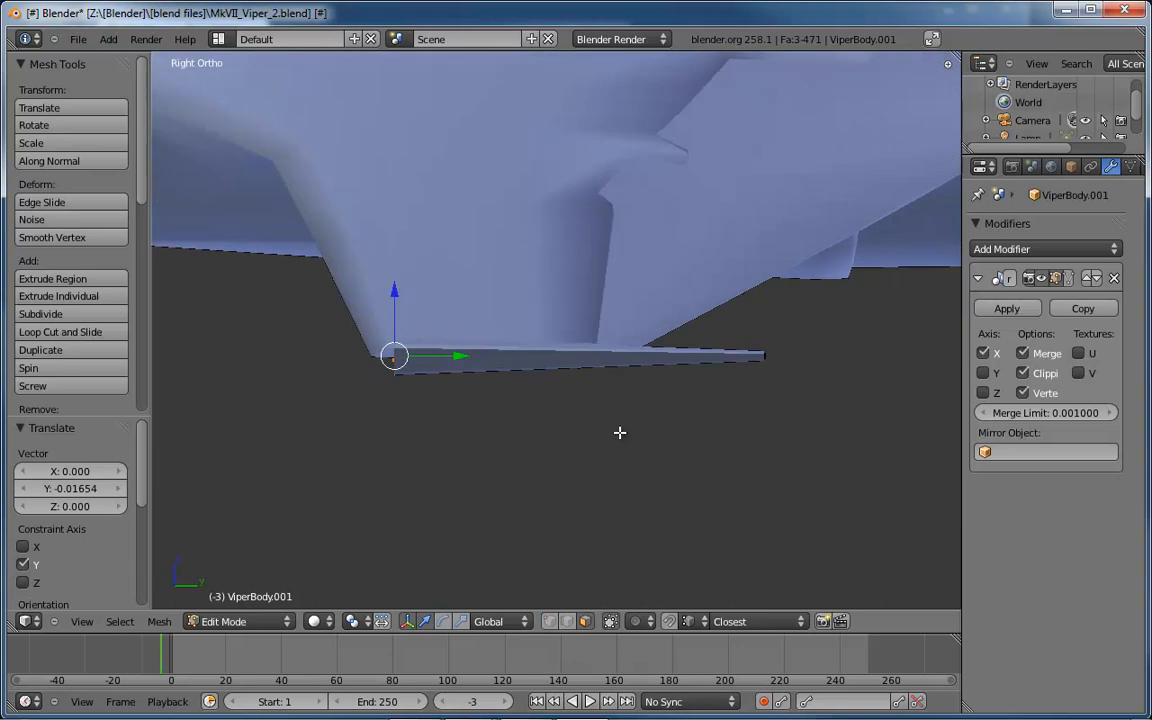
pyautogui.press('ctrl+KP_3')
pyautogui.press('z')
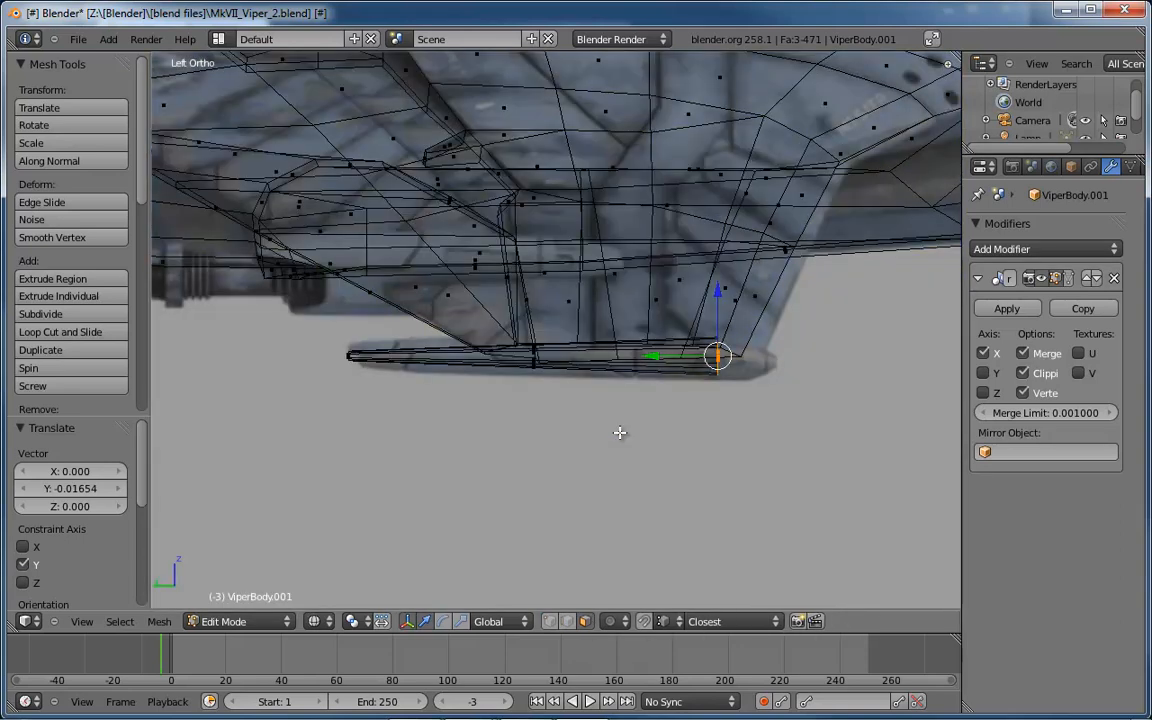
pyautogui.keyDown('shift'); pyautogui.moveTo(707, 362); pyautogui.dragTo(575, 365, button='middle'); pyautogui.keyUp('shift')
pyautogui.scroll(4, 638, 404)
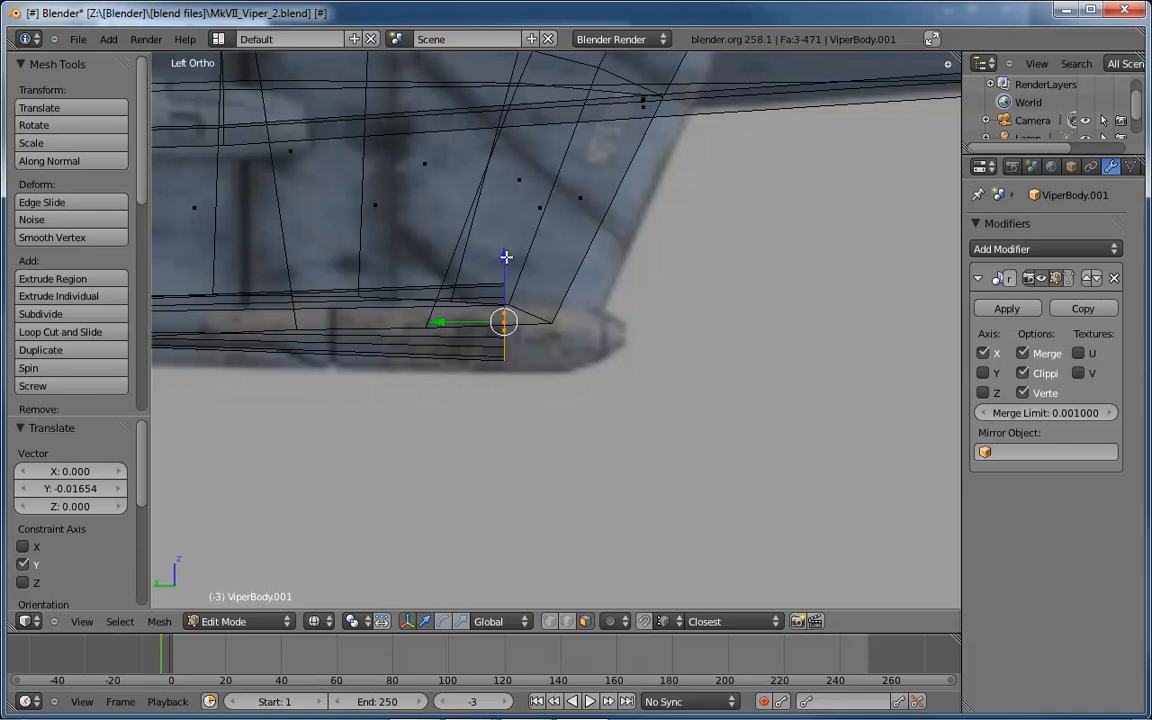
pyautogui.press('g')
pyautogui.press('z')
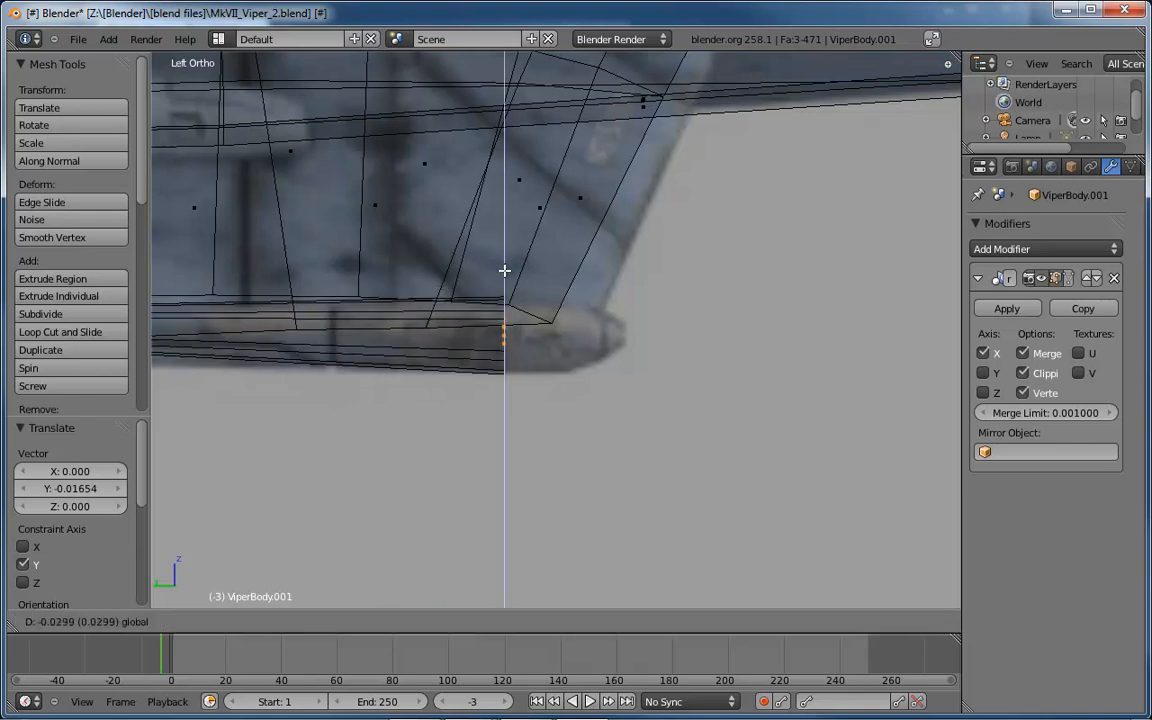
pyautogui.click(504, 270)
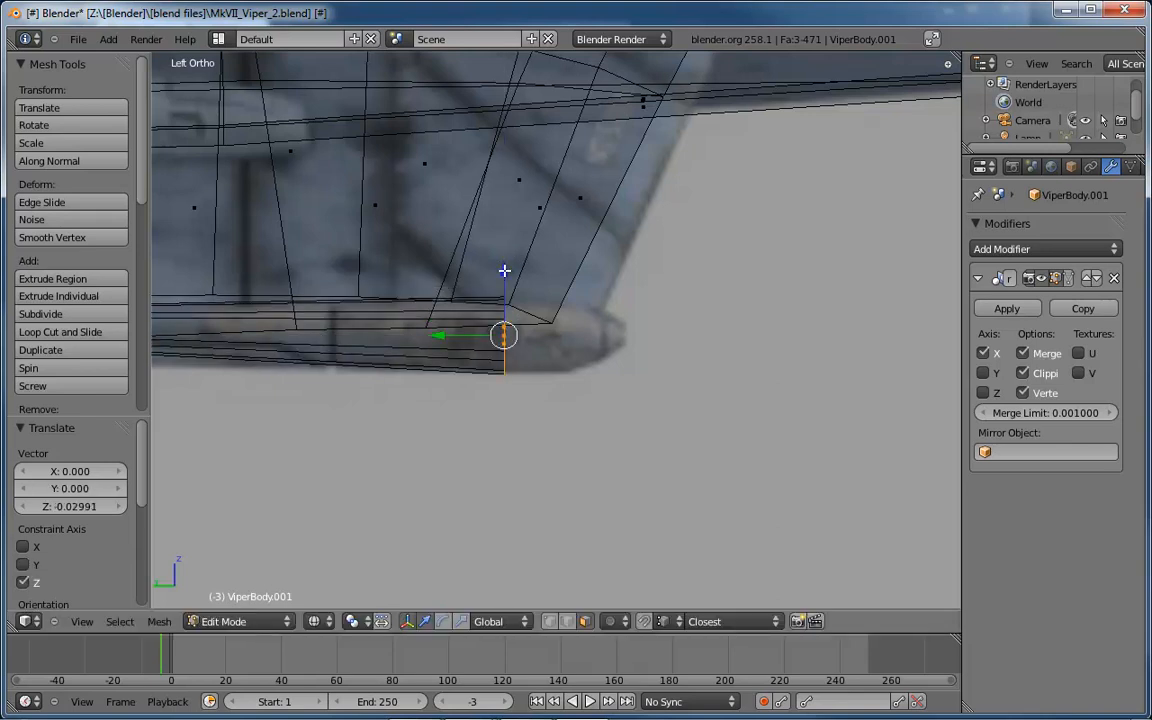
pyautogui.press('ctrl+KP_1')
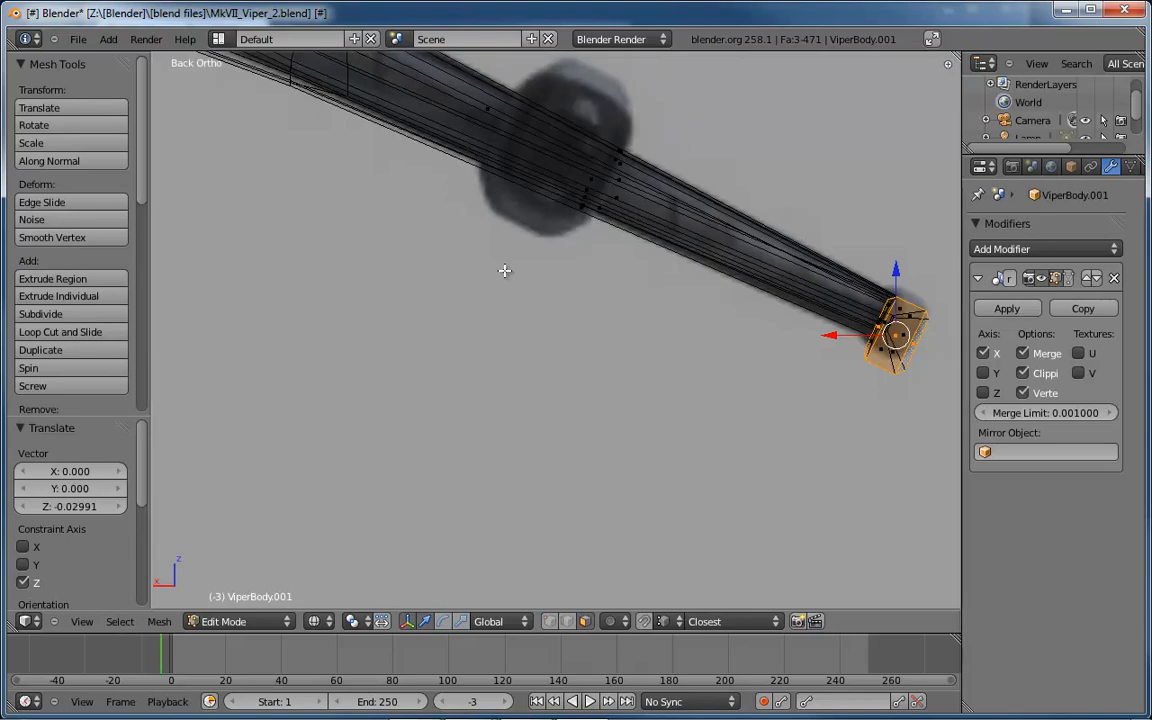
pyautogui.moveTo(898, 270); pyautogui.dragTo(902, 261)
# In left view, extrude the pod's rear end faces about -0.273 along Y and scale the new end to about 0.338.
pyautogui.press('KP_3')
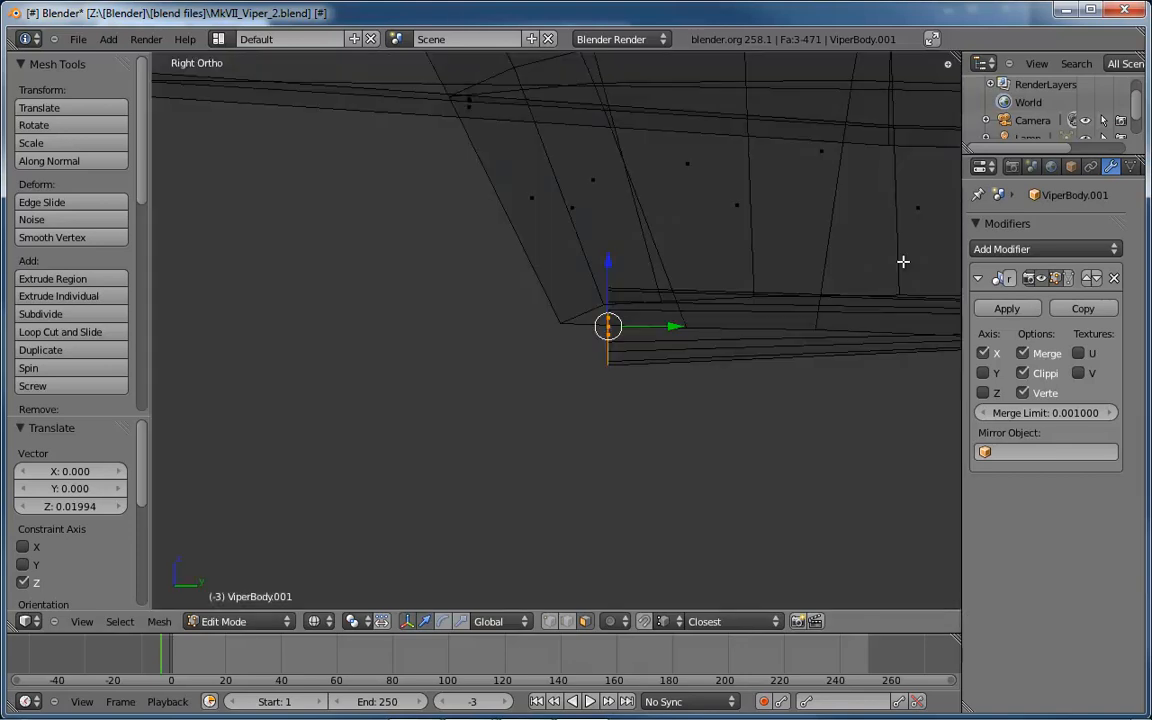
pyautogui.press('ctrl+KP_3')
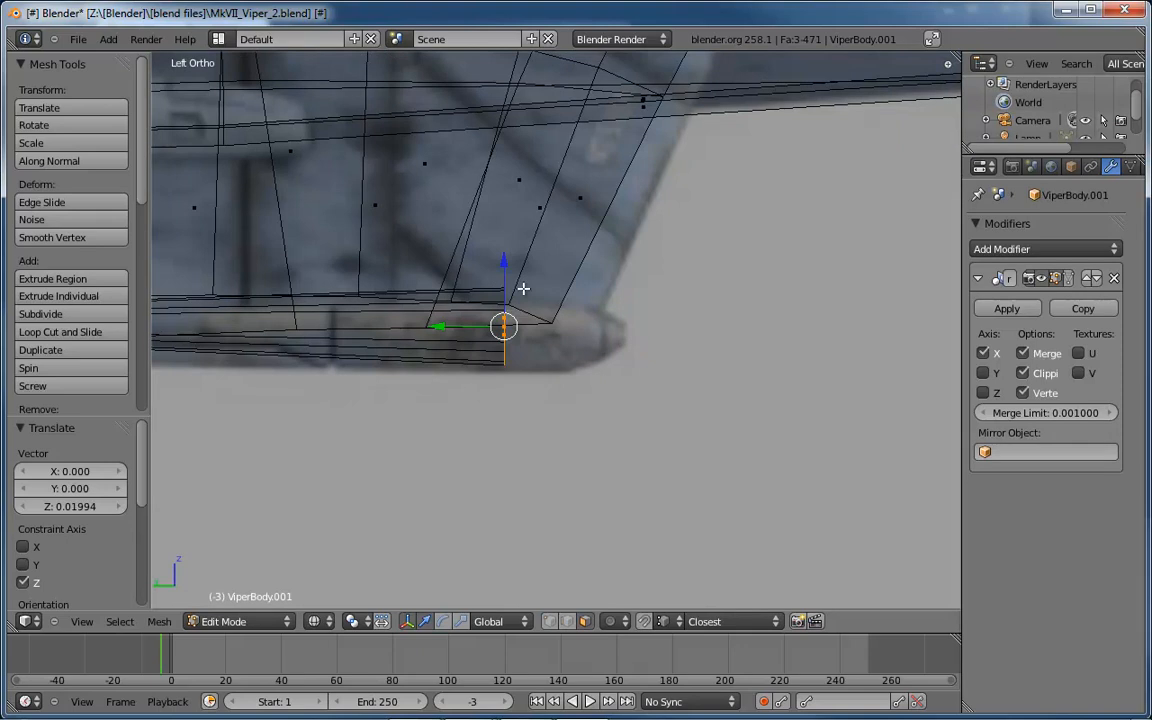
pyautogui.press('e')
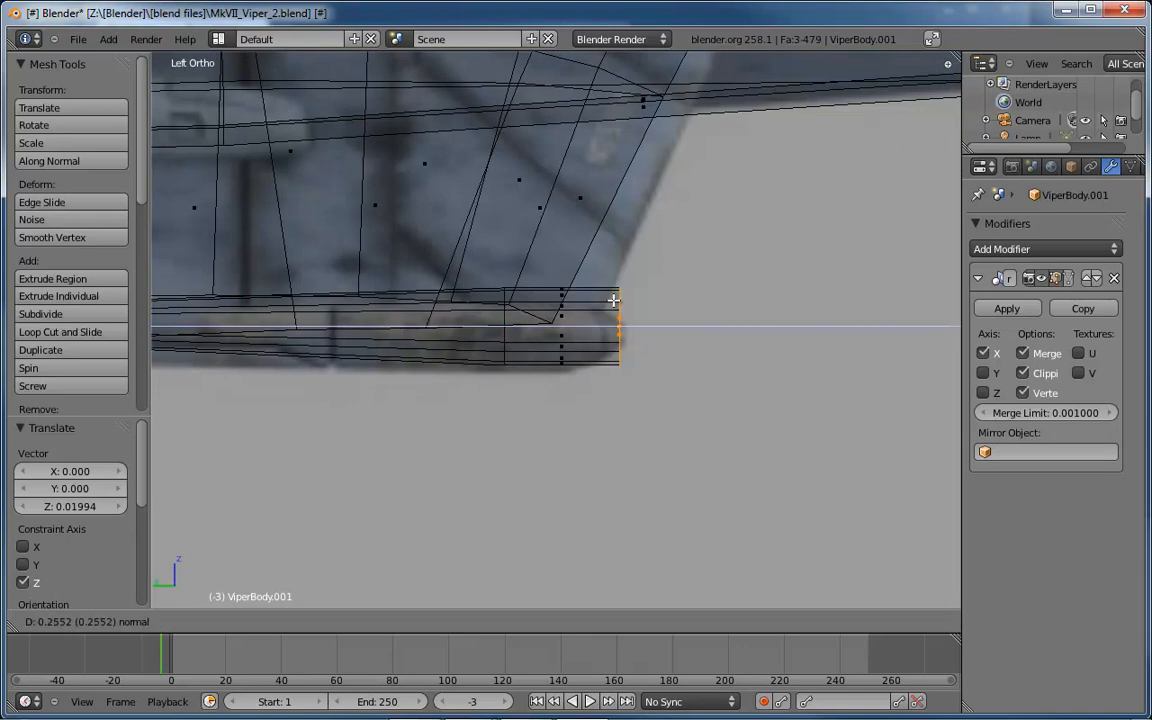
pyautogui.click(621, 307)
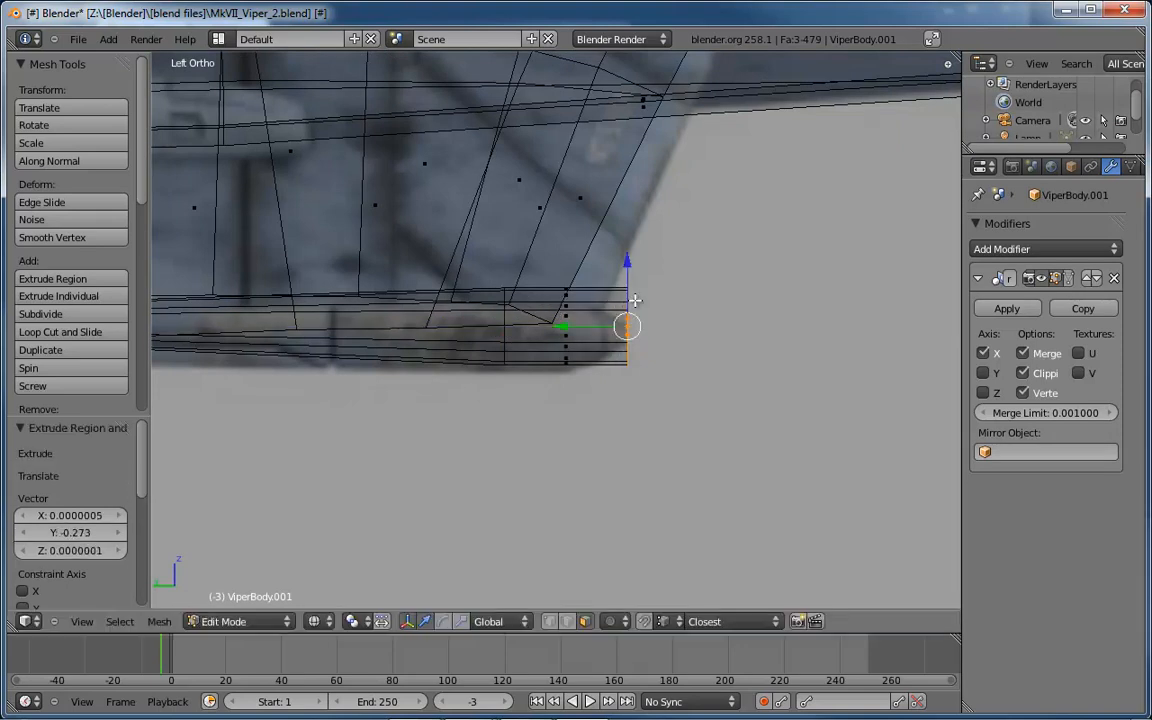
pyautogui.press('s')
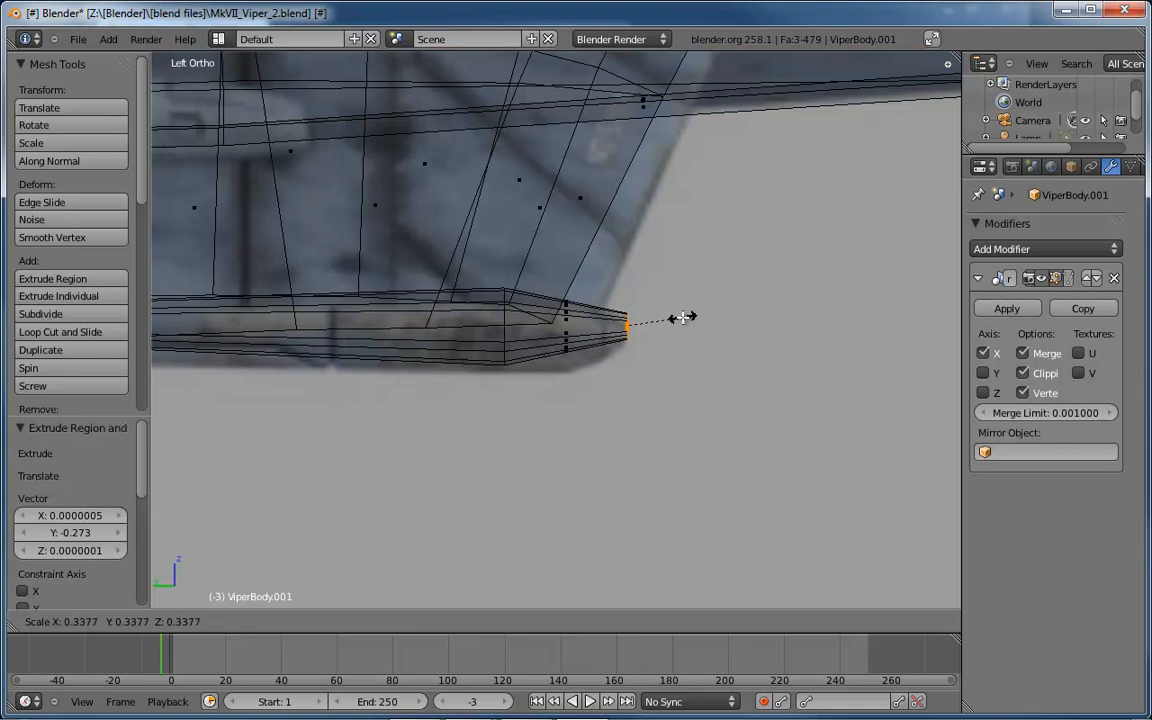
pyautogui.click(682, 317)
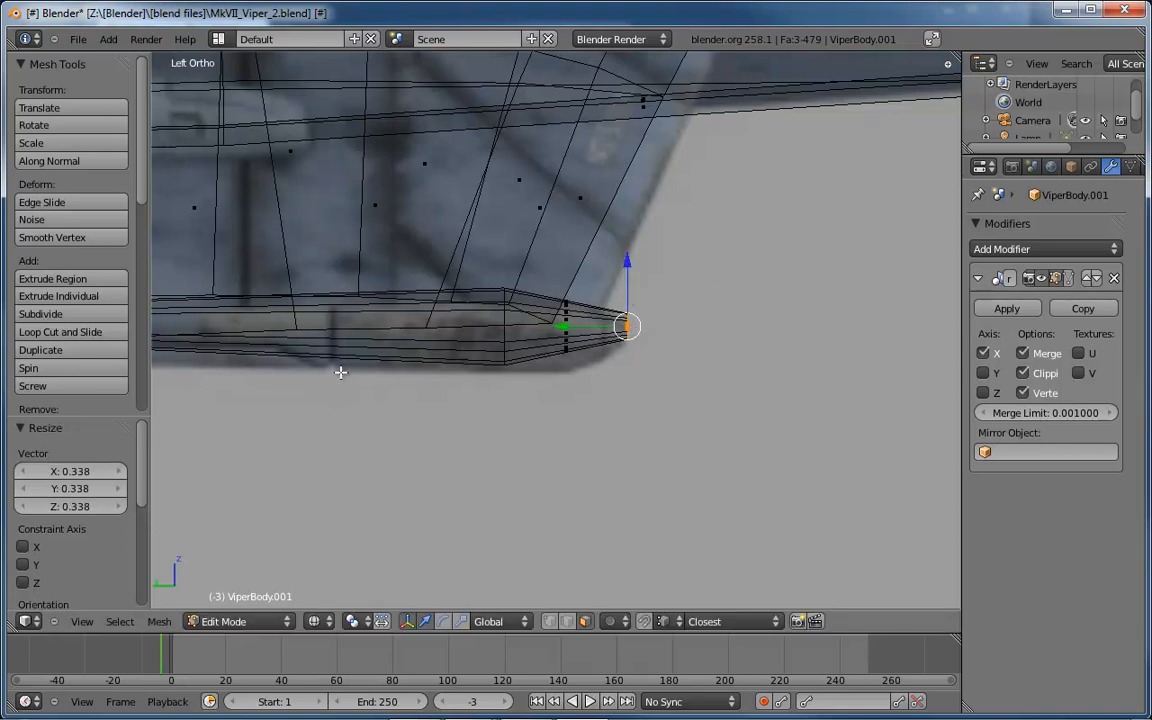
# Examine the pod's side profile and front end against the left-view reference image and from an angle.
pyautogui.keyDown('shift'); pyautogui.moveTo(328, 371); pyautogui.dragTo(802, 348, button='middle'); pyautogui.keyUp('shift')
pyautogui.keyDown('shift'); pyautogui.moveTo(469, 343); pyautogui.dragTo(532, 341, button='middle'); pyautogui.keyUp('shift')
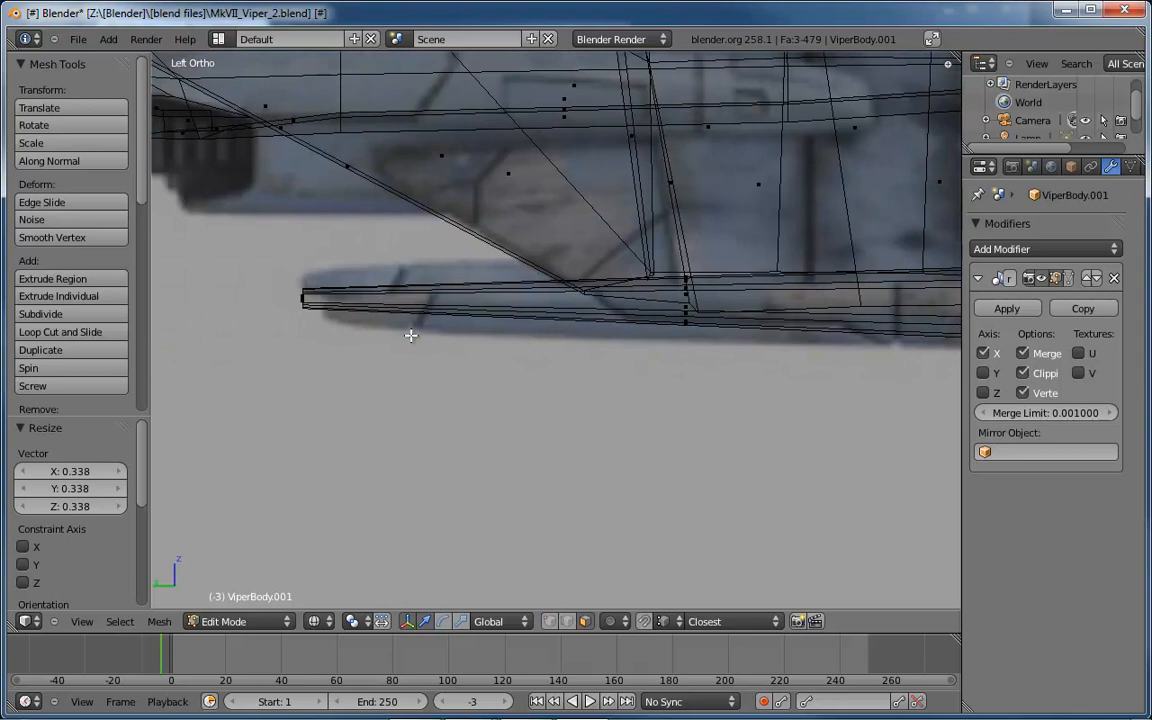
pyautogui.moveTo(409, 327); pyautogui.dragTo(488, 352, button='middle')
pyautogui.scroll(-5, 488, 352)
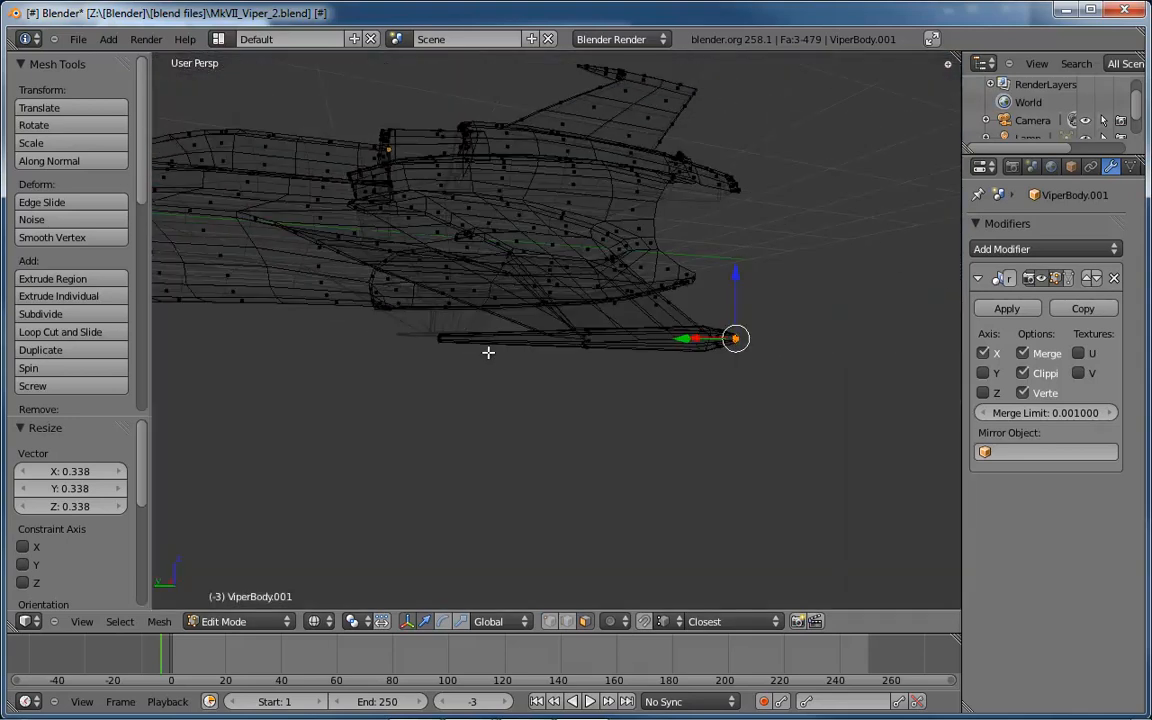
pyautogui.press('KP_3')
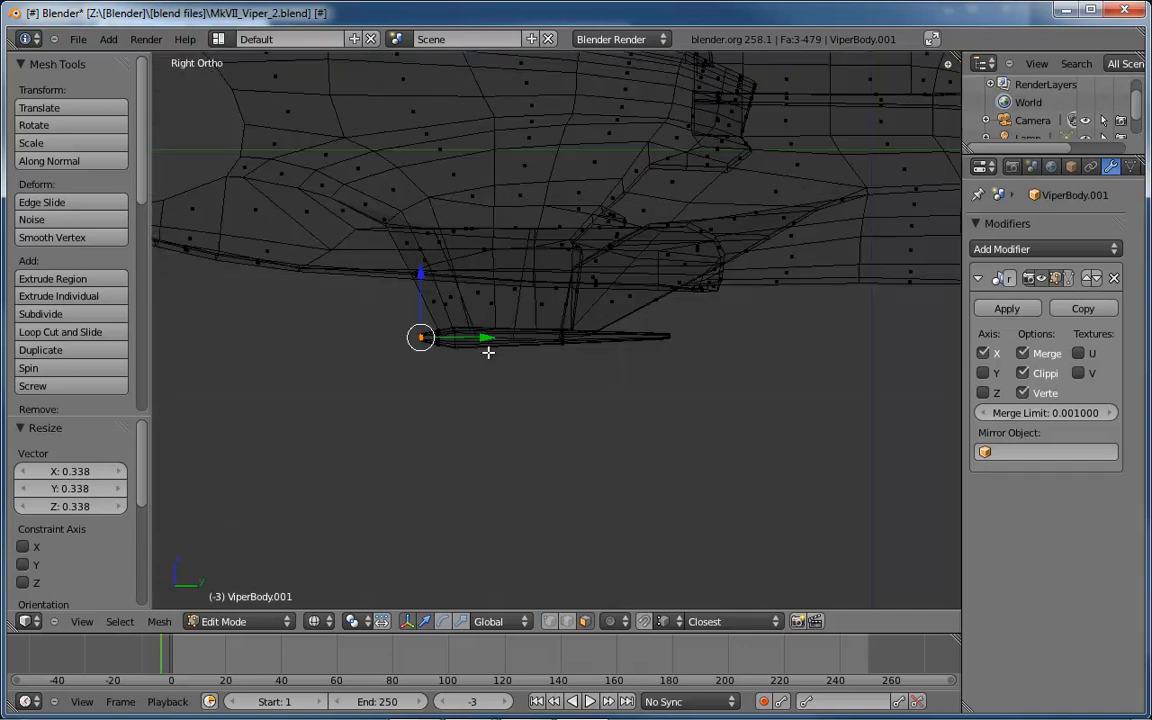
pyautogui.press('ctrl+KP_3')
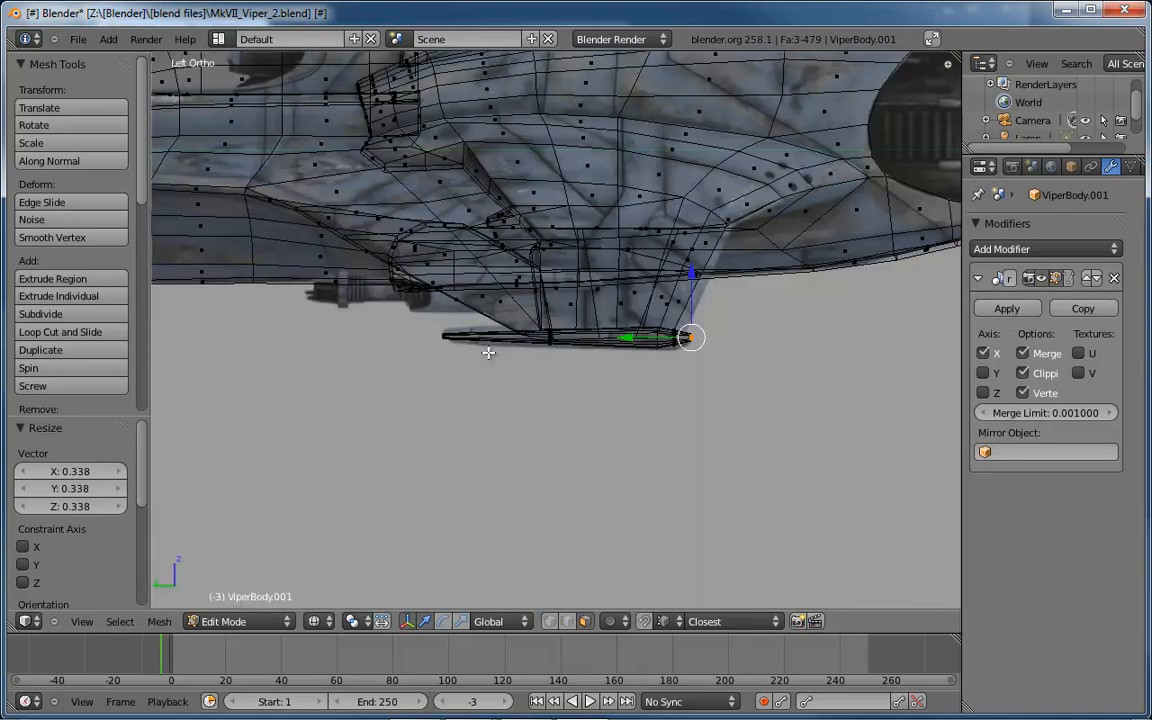
pyautogui.scroll(-7, 488, 352)
pyautogui.scroll(9, 488, 352)
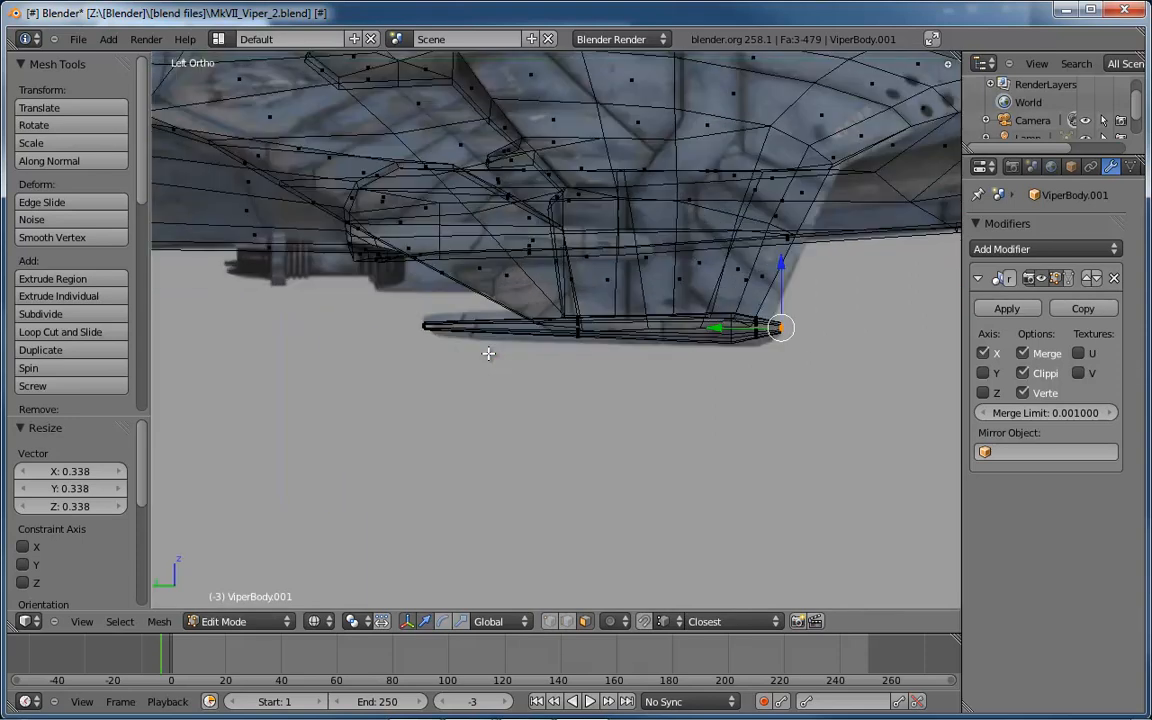
pyautogui.scroll(3, 488, 352)
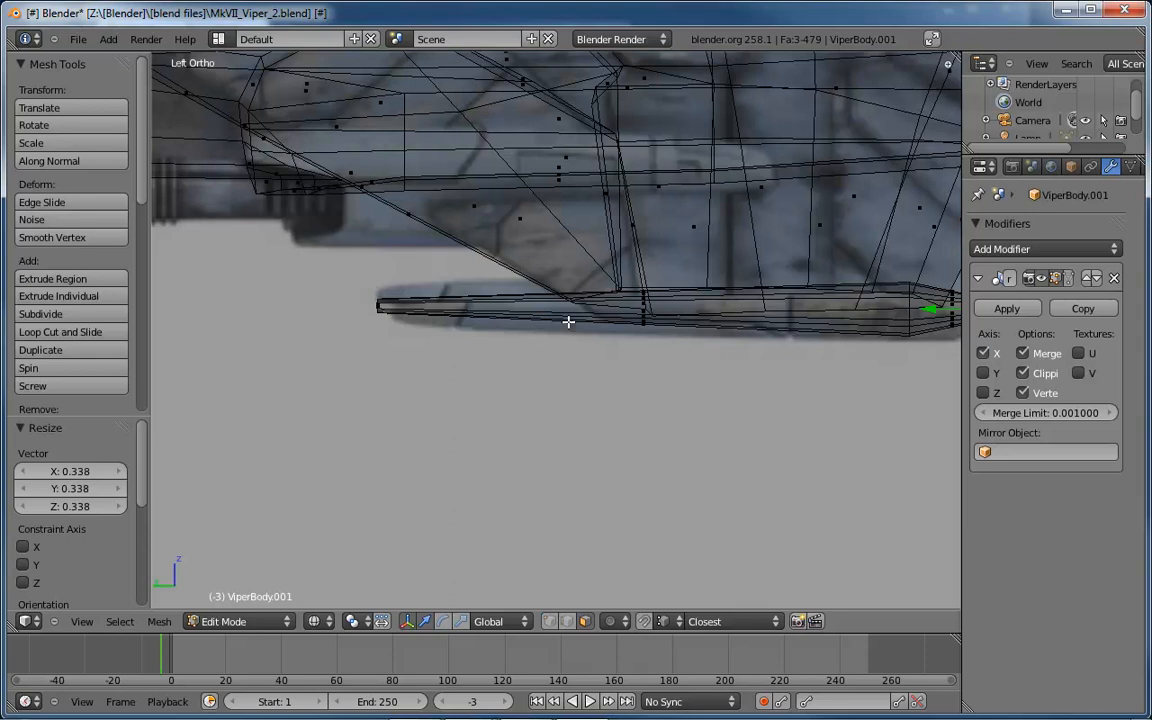
pyautogui.keyDown('shift'); pyautogui.moveTo(793, 334); pyautogui.dragTo(460, 352, button='middle'); pyautogui.keyUp('shift')
pyautogui.keyDown('shift'); pyautogui.moveTo(559, 362); pyautogui.dragTo(573, 399, button='middle'); pyautogui.keyUp('shift')
pyautogui.scroll(-3, 610, 396)
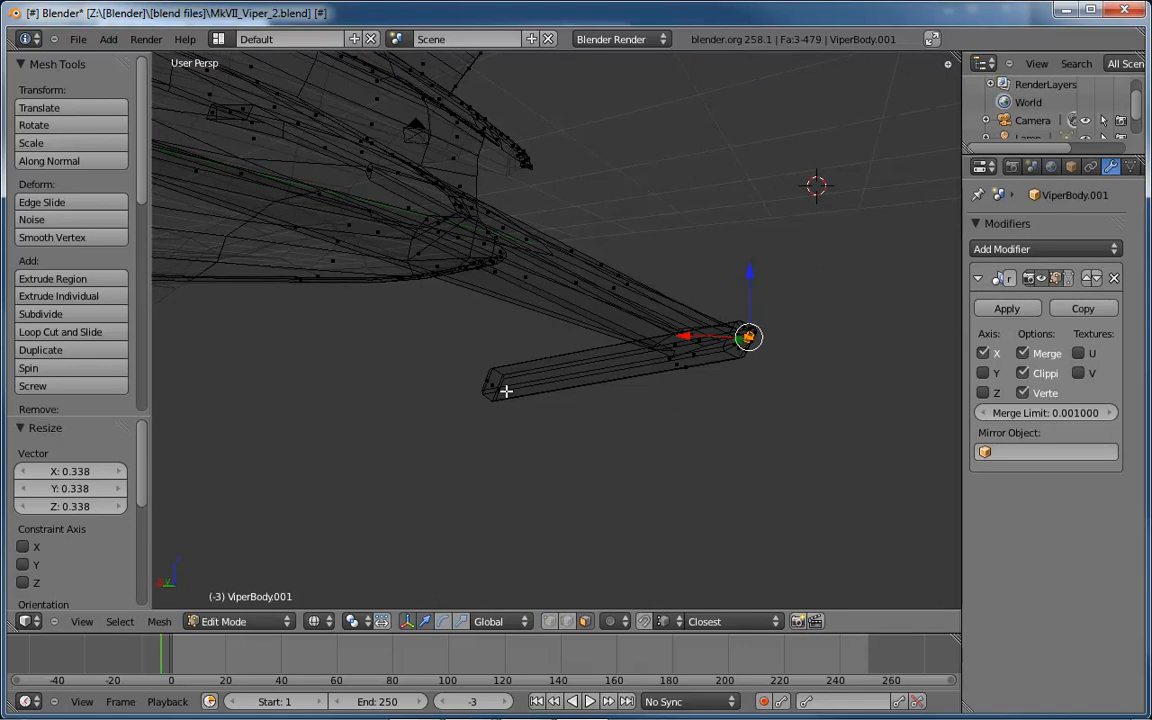
# Add one lengthwise loop cut around the pod, running through the middle of its front end.
pyautogui.moveTo(505, 391); pyautogui.dragTo(505, 391, button='middle')
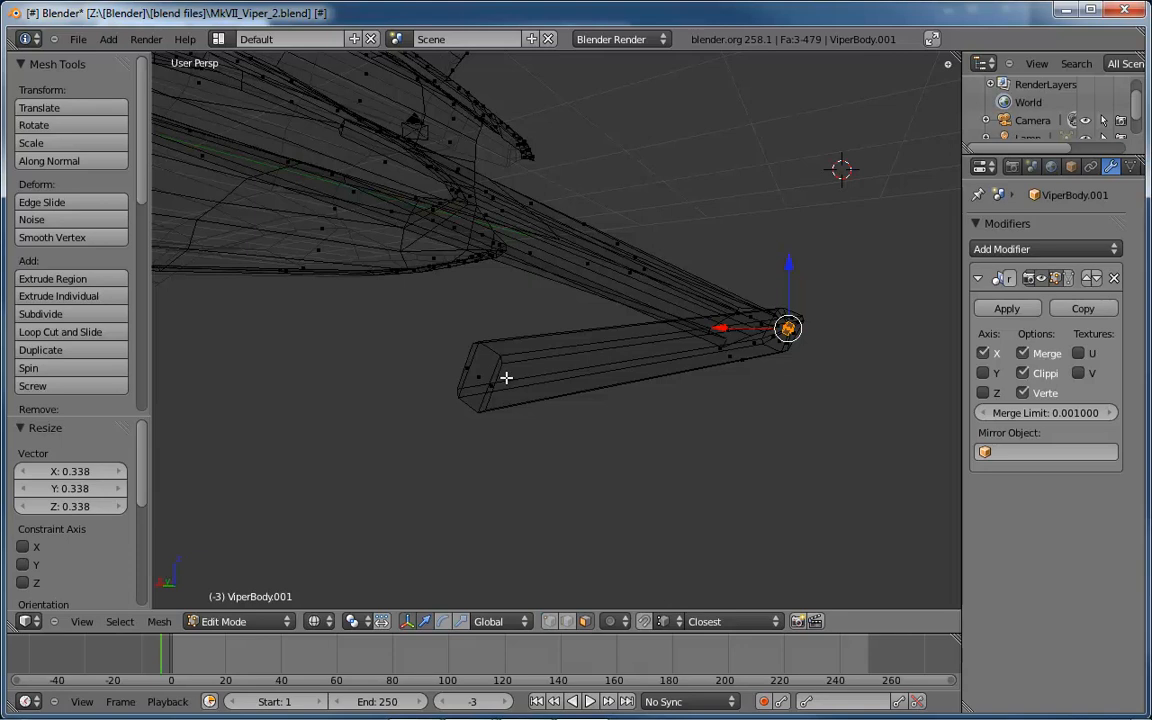
pyautogui.hotkey('ctrl', 'r')
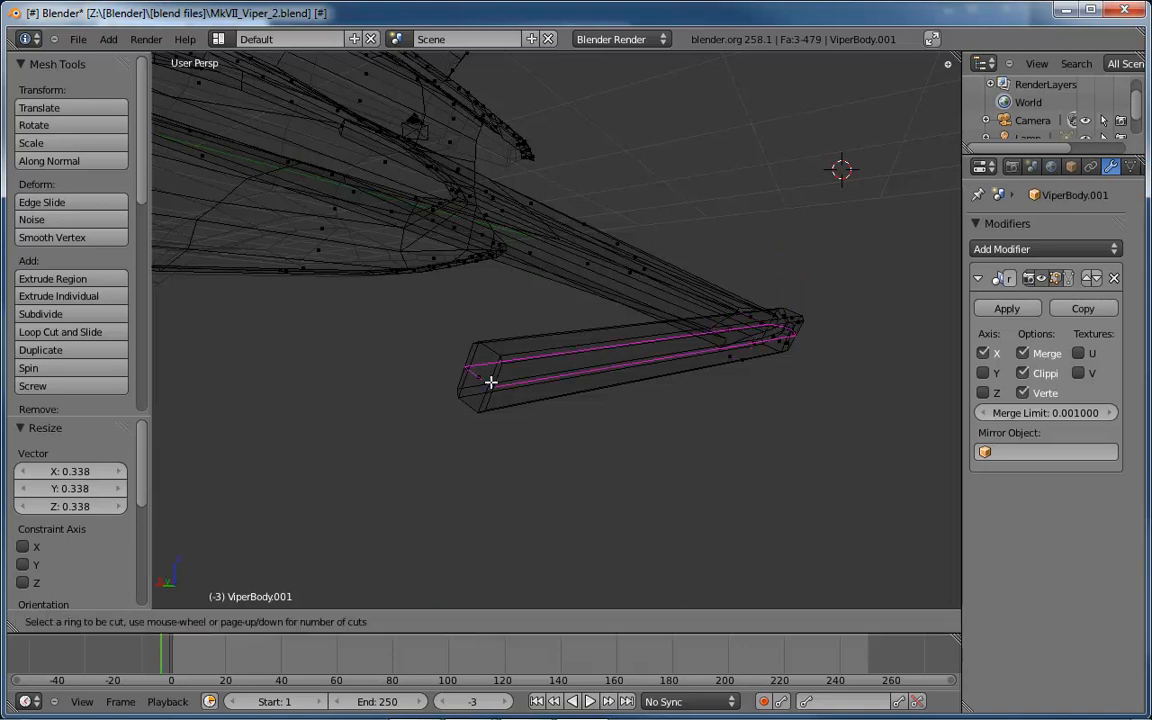
pyautogui.click(490, 381)
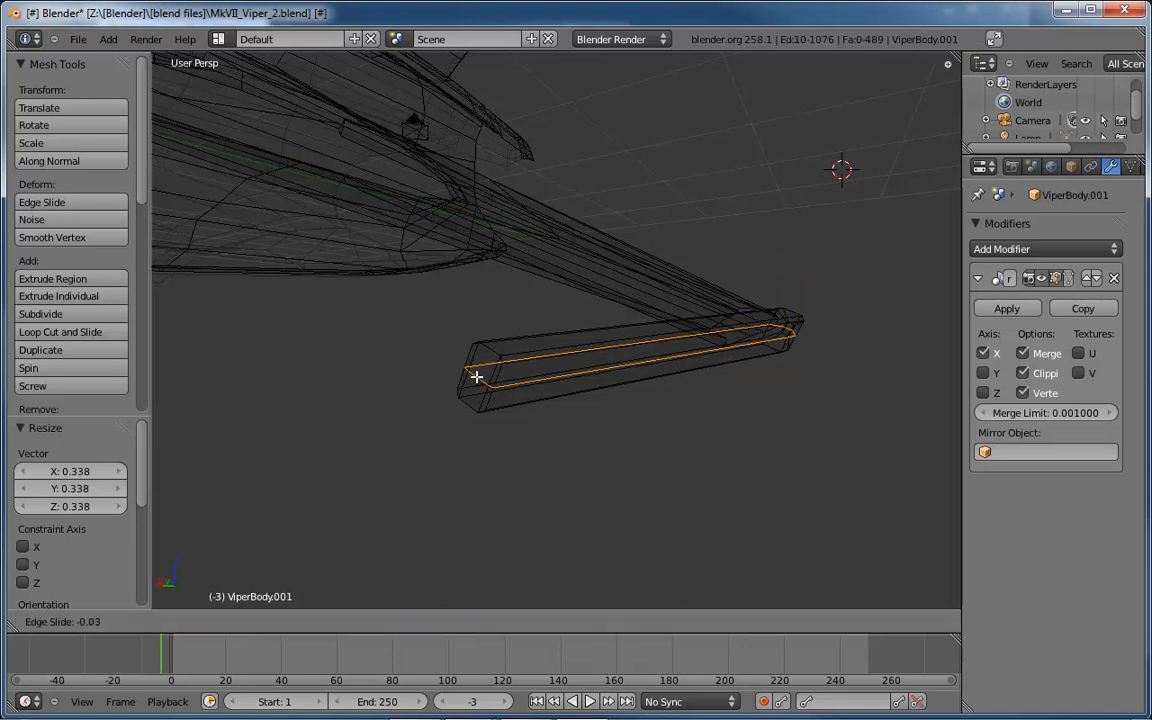
pyautogui.click(505, 399)
# Select the middle edge on the pod's front end, move it about 0.022 along Y, and scale it to about 0.559.
pyautogui.rightClick(477, 376)
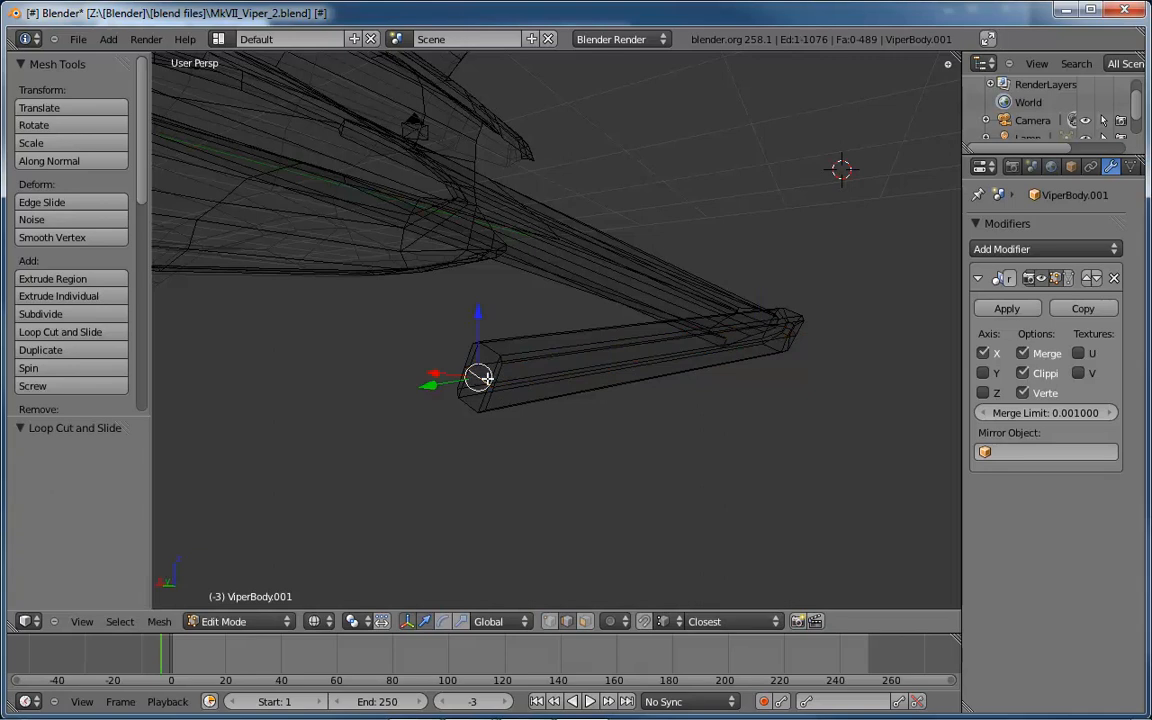
pyautogui.press('g')
pyautogui.press('y')
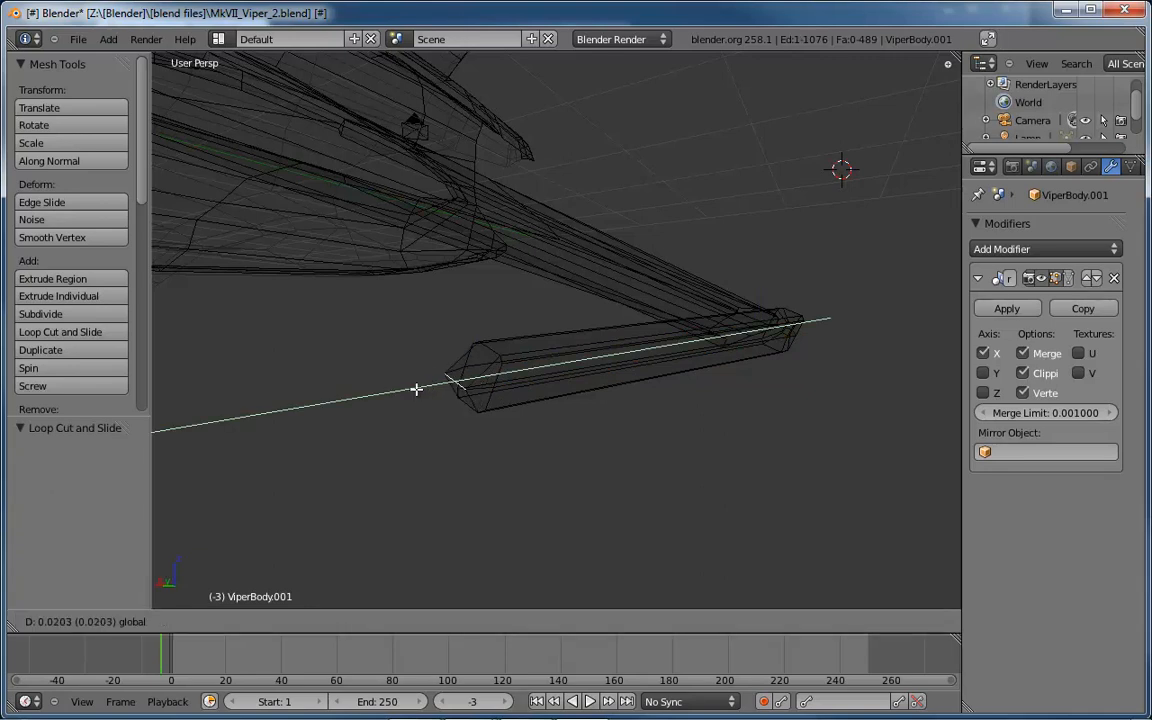
pyautogui.click(415, 389)
pyautogui.press('s')
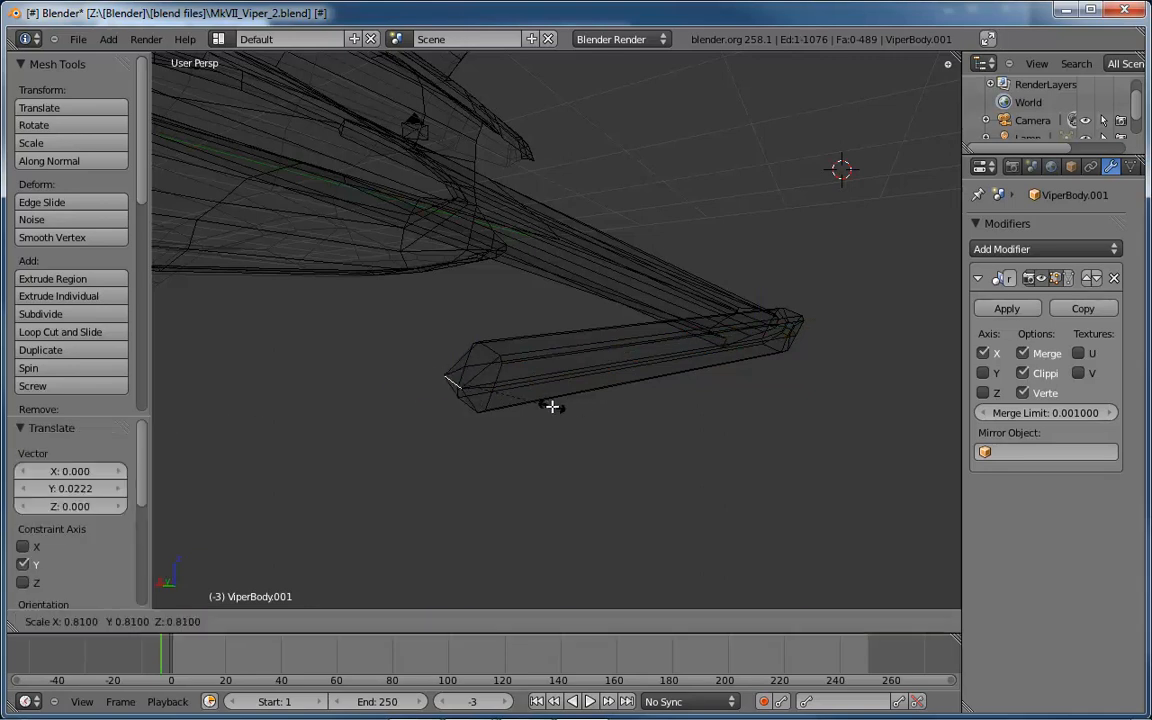
pyautogui.click(524, 403)
pyautogui.moveTo(524, 402); pyautogui.dragTo(507, 377, button='middle')
pyautogui.press('ctrl+KP_3')
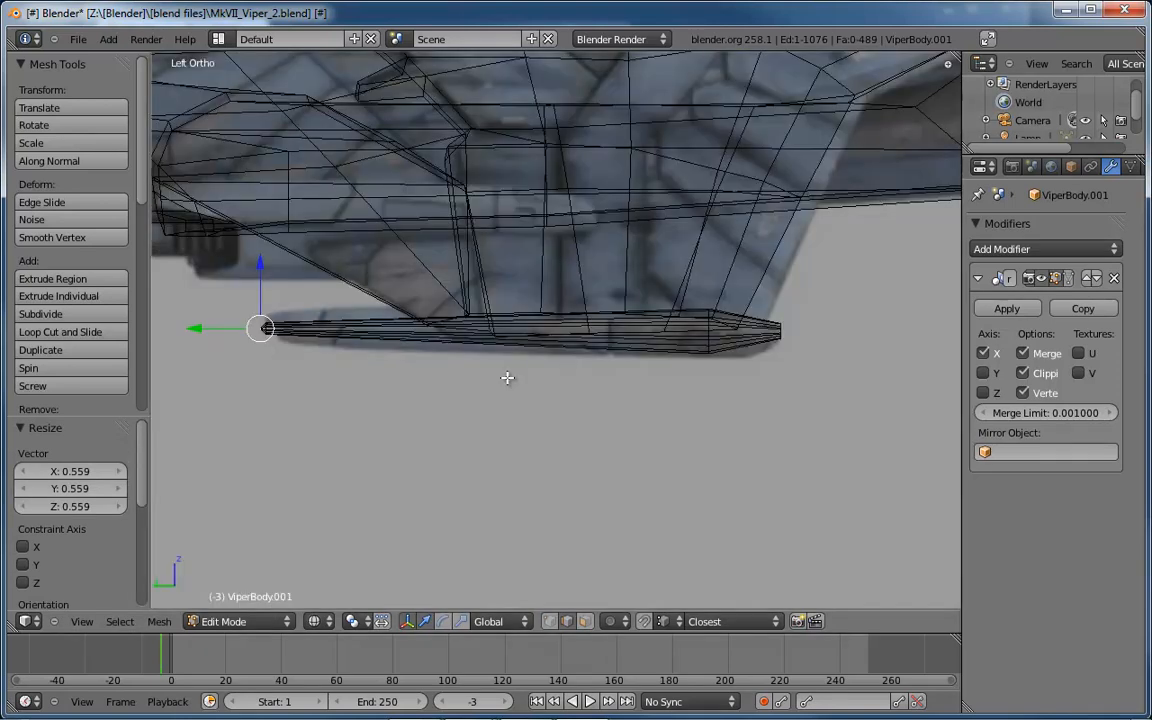
pyautogui.scroll(3, 364, 363)
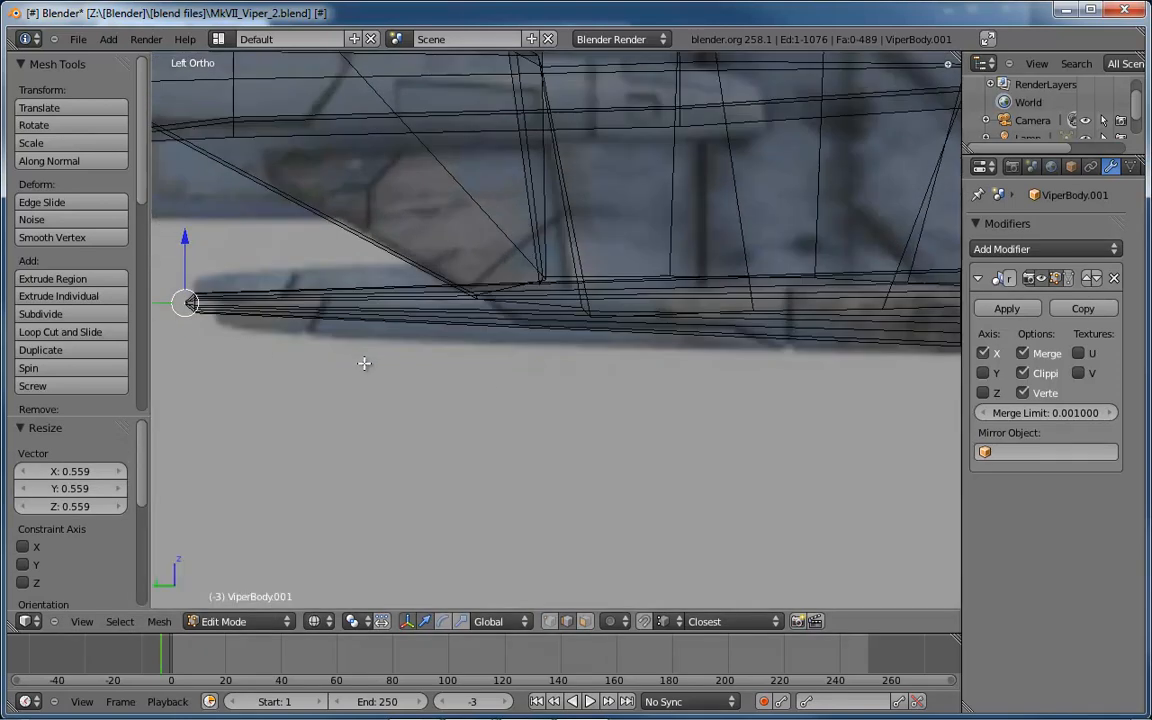
# In top view, add a crosswise loop cut around the pod, slide it toward the front end, and scale it to about 1.05.
pyautogui.moveTo(544, 357); pyautogui.dragTo(559, 422, button='middle')
pyautogui.press('KP_7')
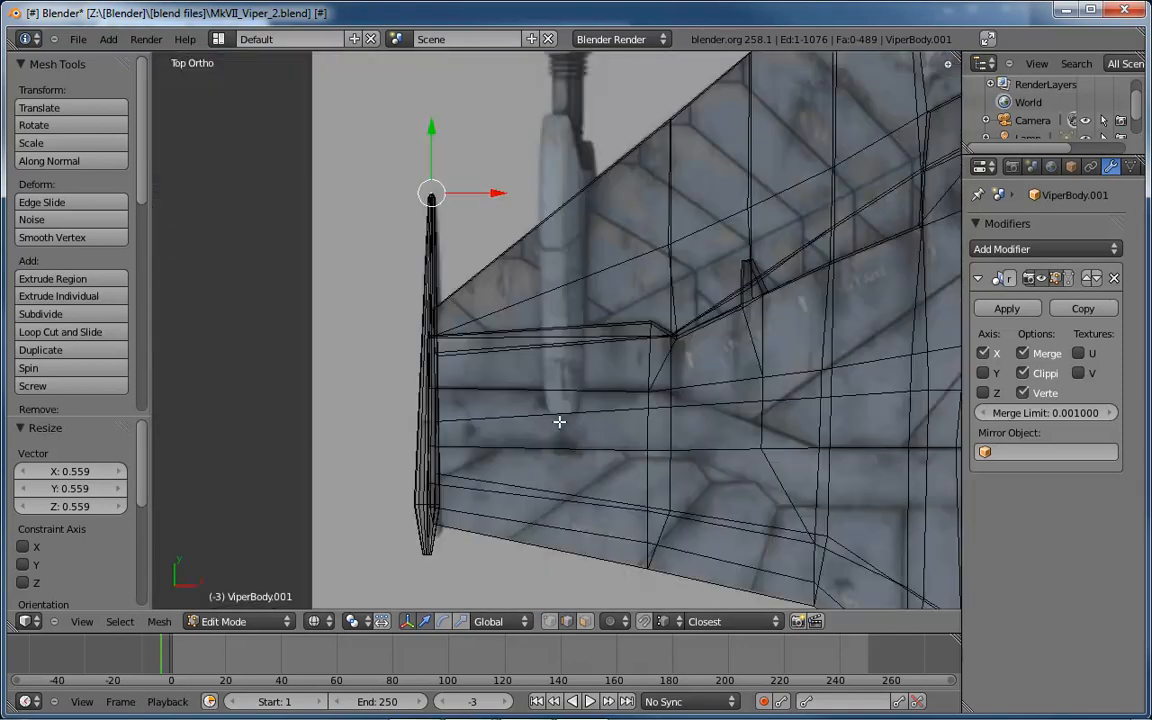
pyautogui.scroll(3, 442, 342)
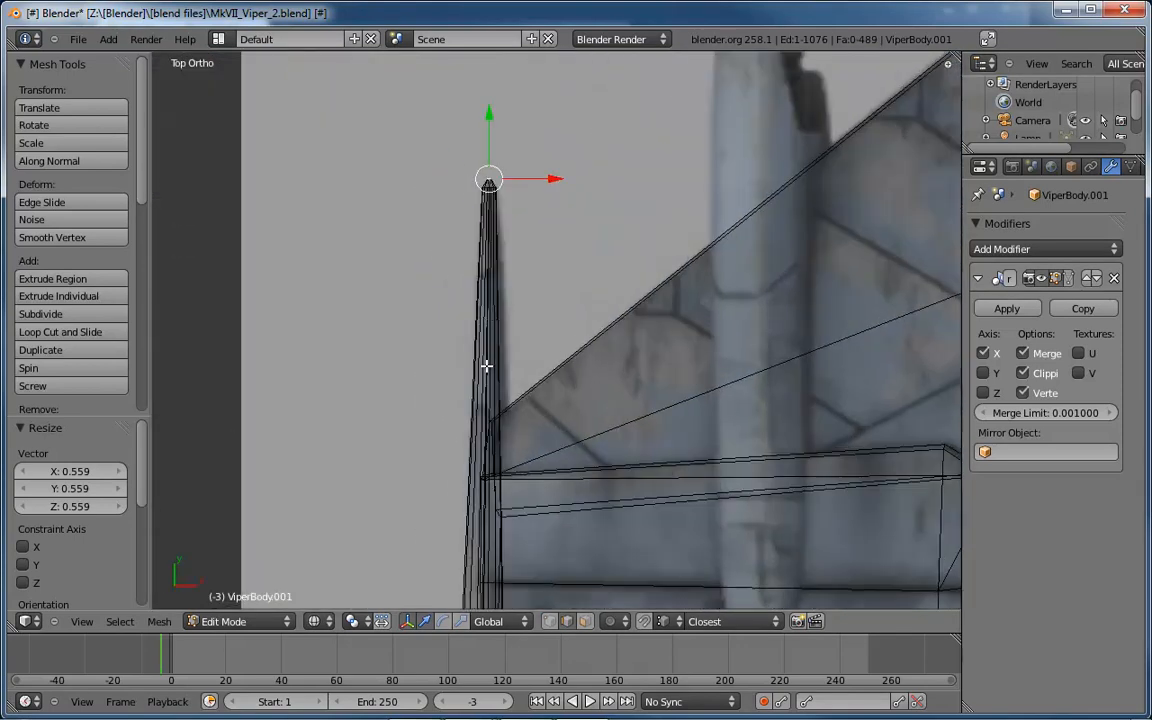
pyautogui.hotkey('ctrl', 'r')
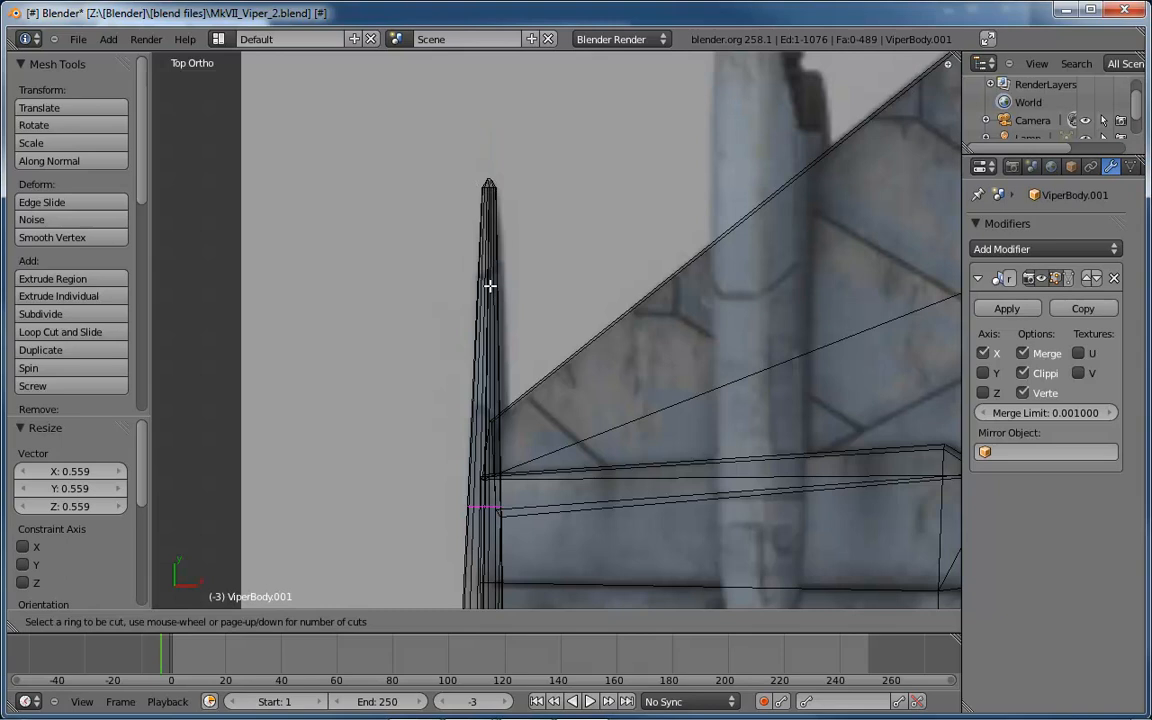
pyautogui.click(487, 331)
pyautogui.click(486, 146)
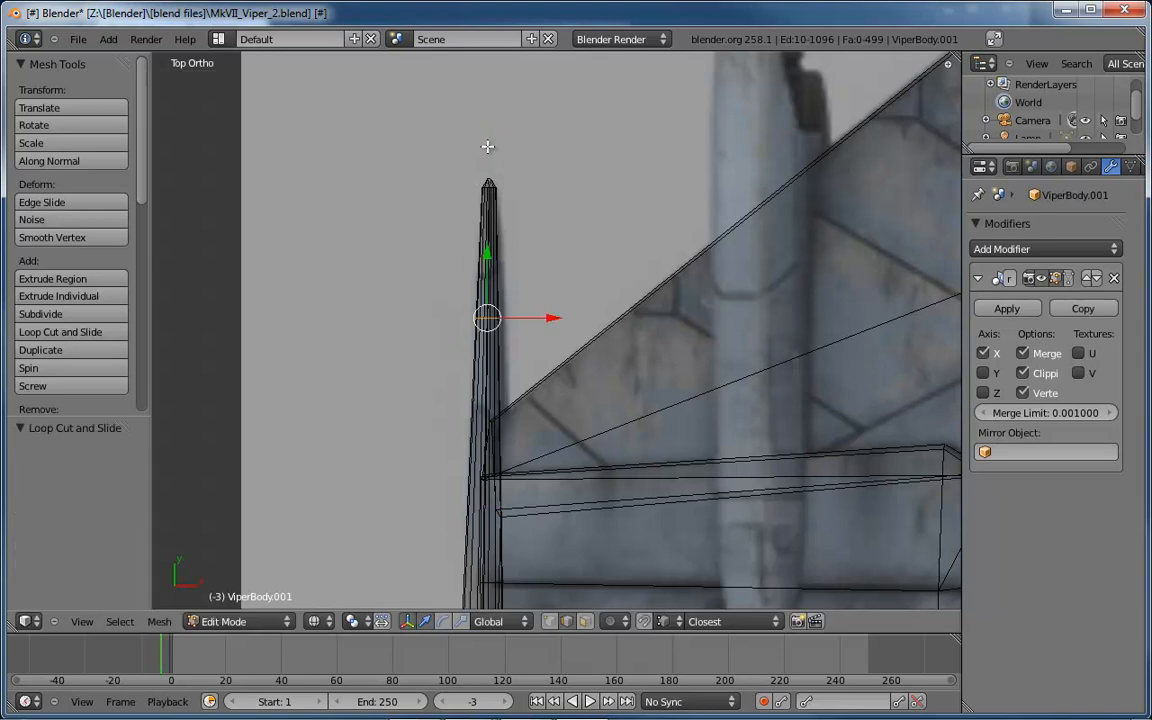
pyautogui.press('s')
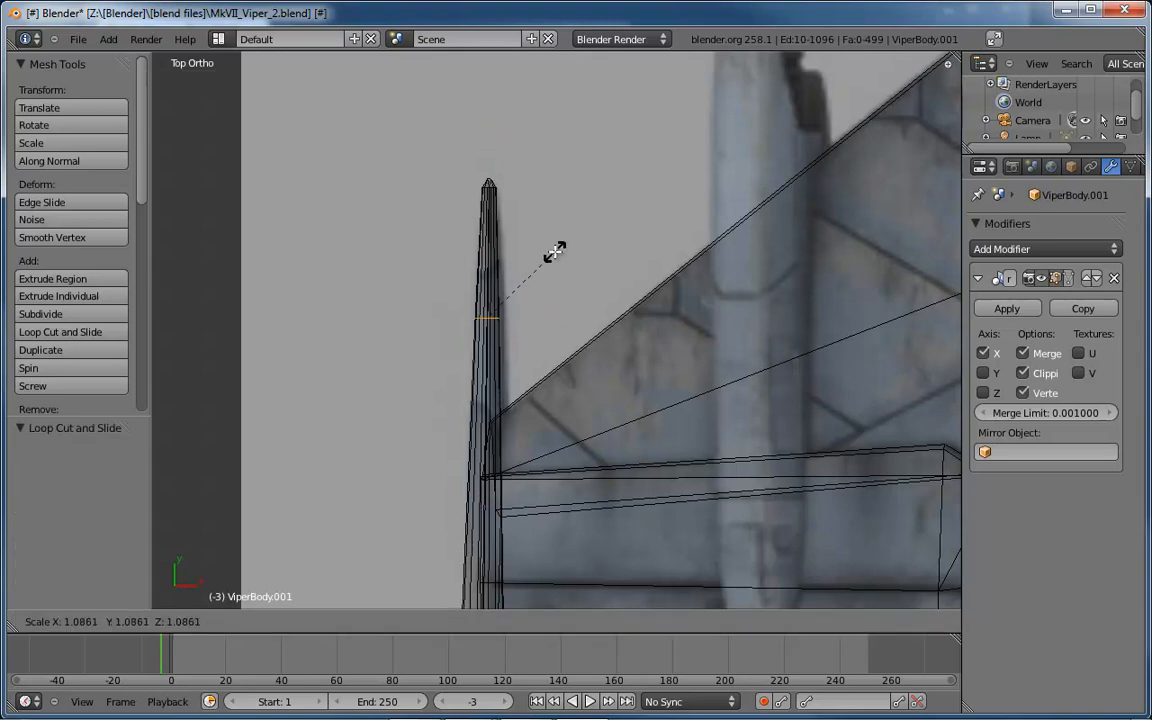
pyautogui.click(548, 250)
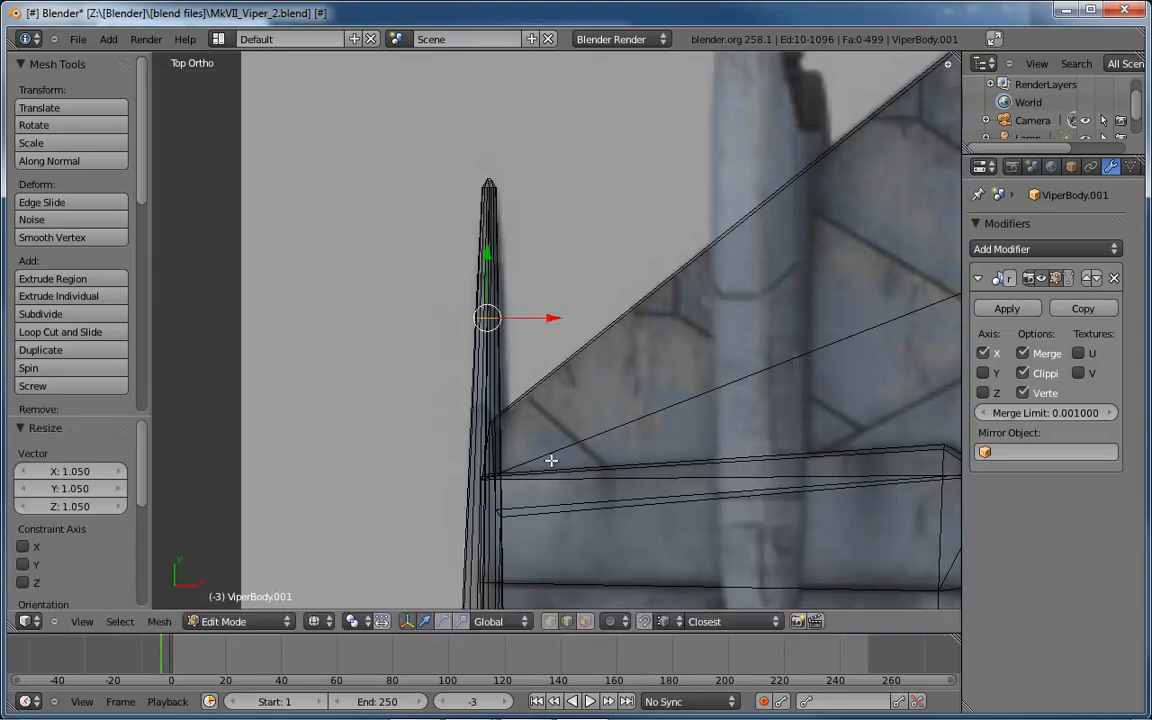
# Add a second crosswise loop cut around the pod, behind the first one, and scale it to about 1.037.
pyautogui.keyDown('shift'); pyautogui.moveTo(553, 463); pyautogui.dragTo(586, 237, button='middle'); pyautogui.keyUp('shift')
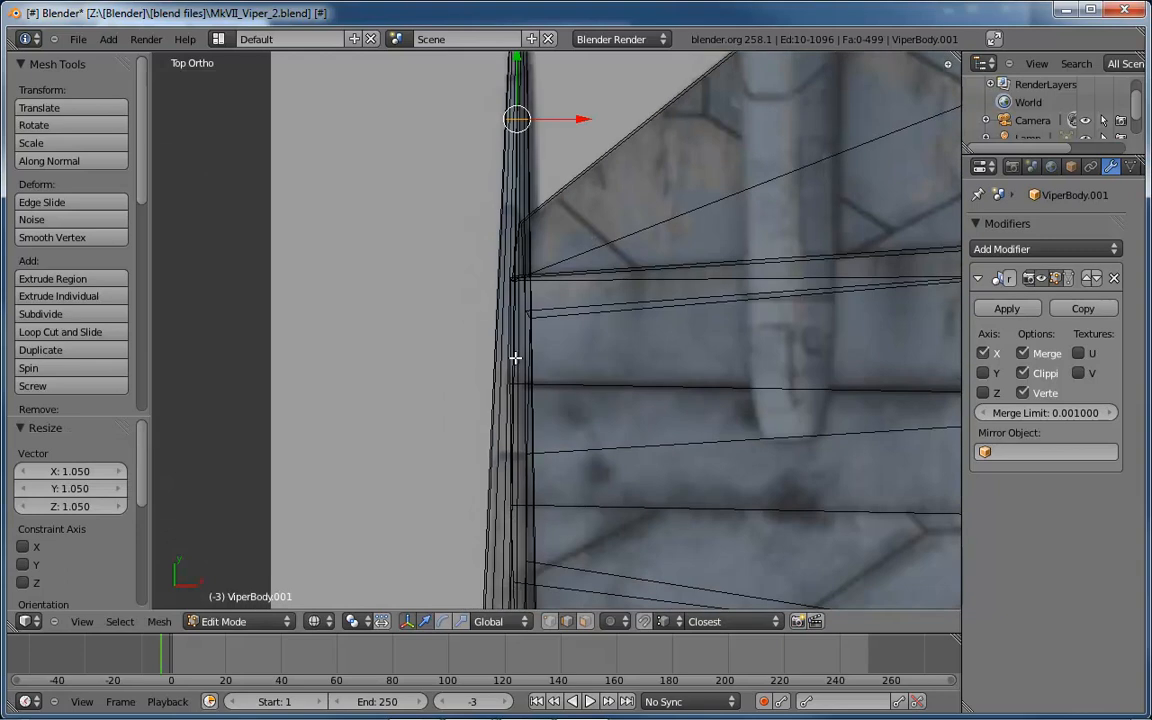
pyautogui.hotkey('ctrl', 'r')
pyautogui.click(521, 357)
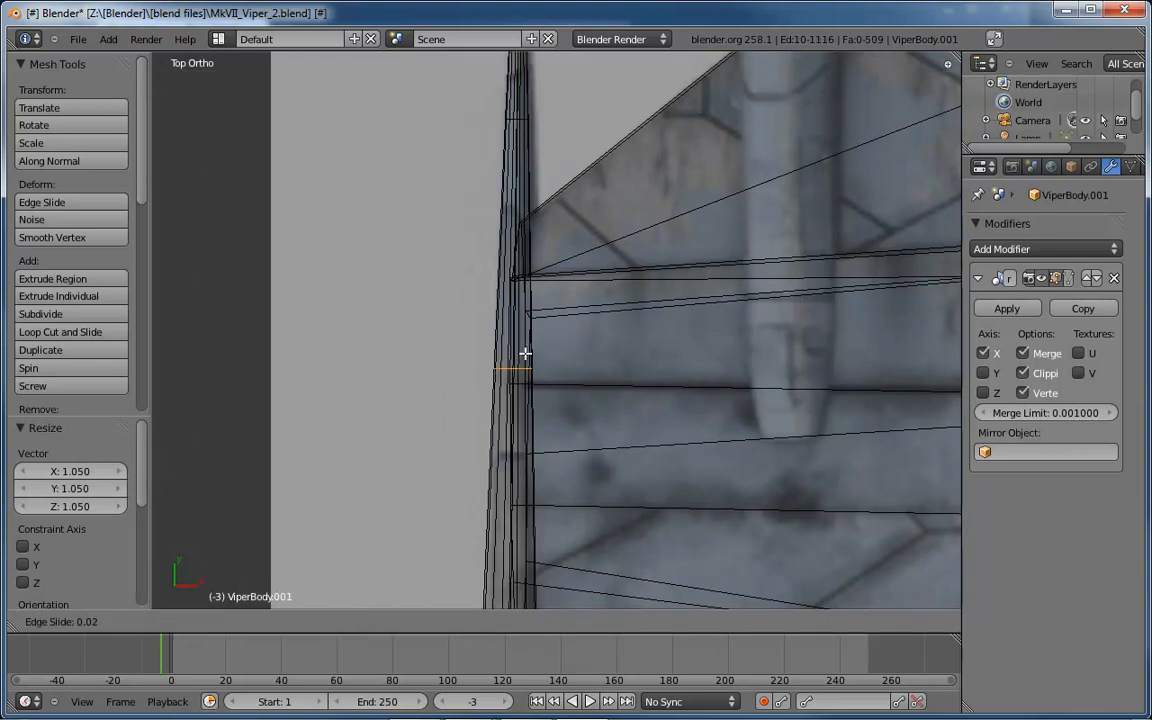
pyautogui.click(520, 357)
pyautogui.press('s')
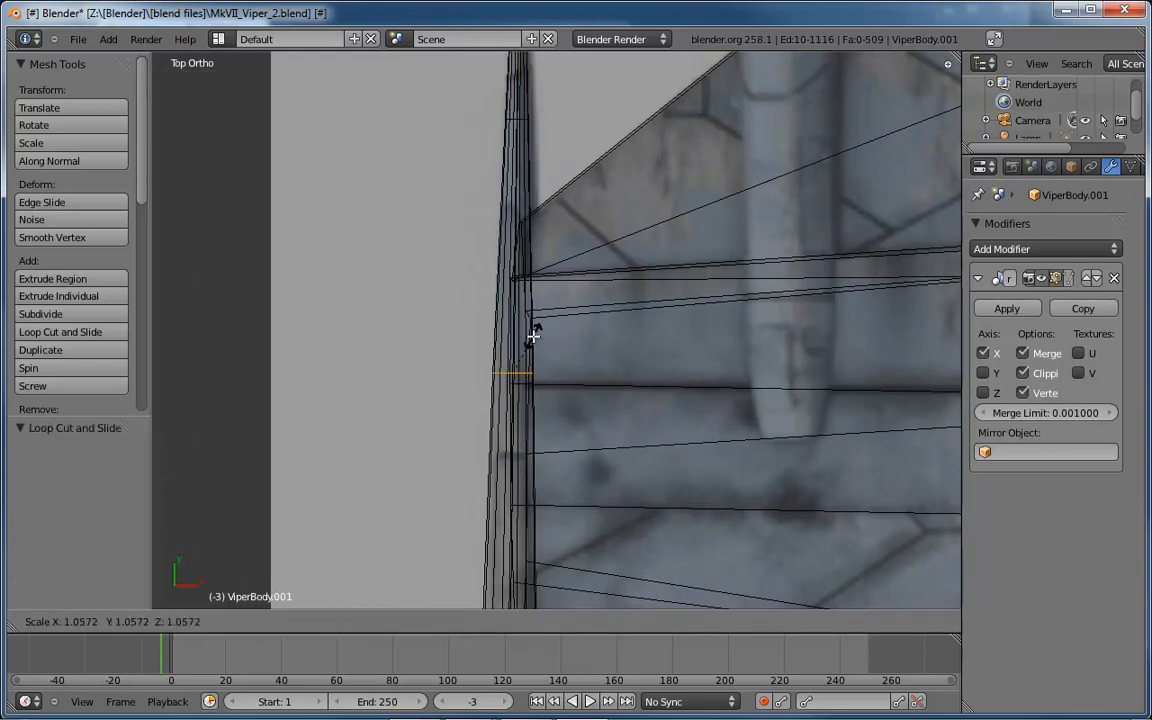
pyautogui.click(530, 337)
# In solid shading, scale the rearward of the two new pod loops by about 1.145.
pyautogui.moveTo(594, 342)
pyautogui.mouseDown(button='middle')
pyautogui.moveTo(779, 185)
pyautogui.moveTo(673, 320)
pyautogui.moveTo(748, 283)
pyautogui.moveTo(800, 274)
pyautogui.moveTo(823, 288)
pyautogui.moveTo(830, 278)
pyautogui.moveTo(830, 290)
pyautogui.moveTo(779, 299)
pyautogui.moveTo(661, 275)
pyautogui.moveTo(676, 265)
pyautogui.moveTo(695, 268)
pyautogui.moveTo(748, 327)
pyautogui.moveTo(809, 307)
pyautogui.moveTo(522, 337)
pyautogui.moveTo(543, 351)
pyautogui.moveTo(514, 267)
pyautogui.moveTo(507, 285)
pyautogui.moveTo(541, 320)
pyautogui.moveTo(567, 321)
pyautogui.mouseUp(button='middle')
pyautogui.press('z')
pyautogui.moveTo(638, 327); pyautogui.dragTo(620, 275, button='middle')
pyautogui.press('s')
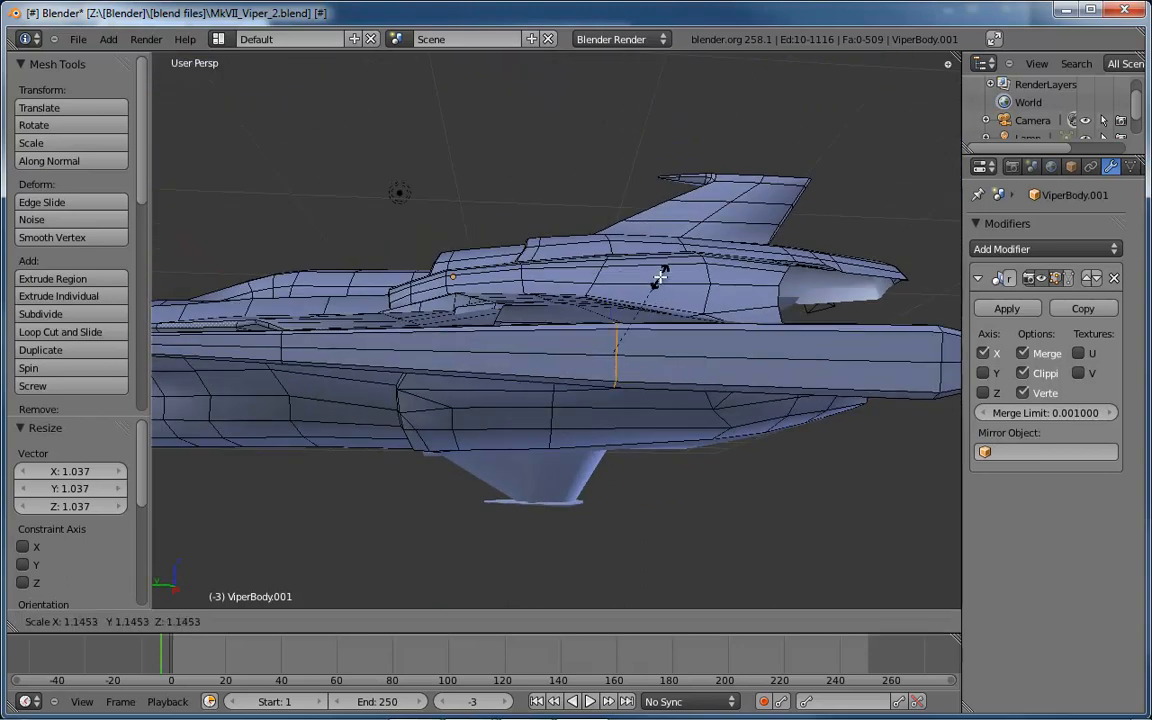
pyautogui.click(660, 277)
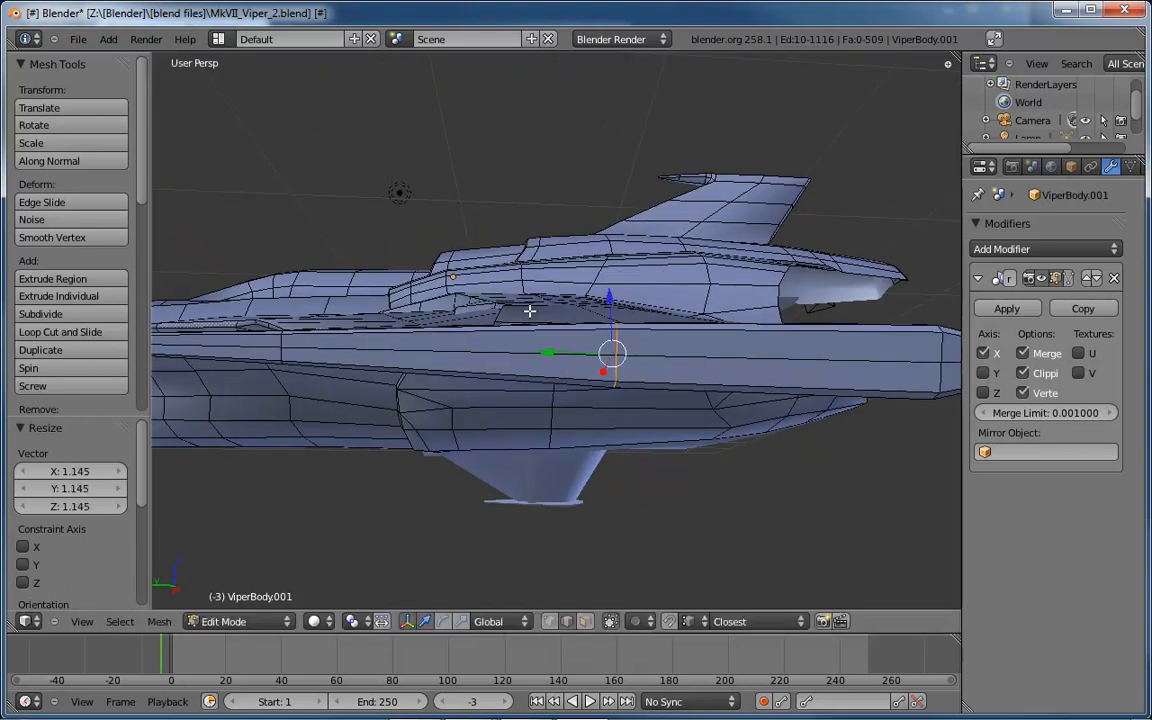
# Select the crosswise edge loop nearer the pod's front end and scale it by about 1.275.
pyautogui.keyDown('alt'); pyautogui.rightClick(283, 341); pyautogui.keyUp('alt')
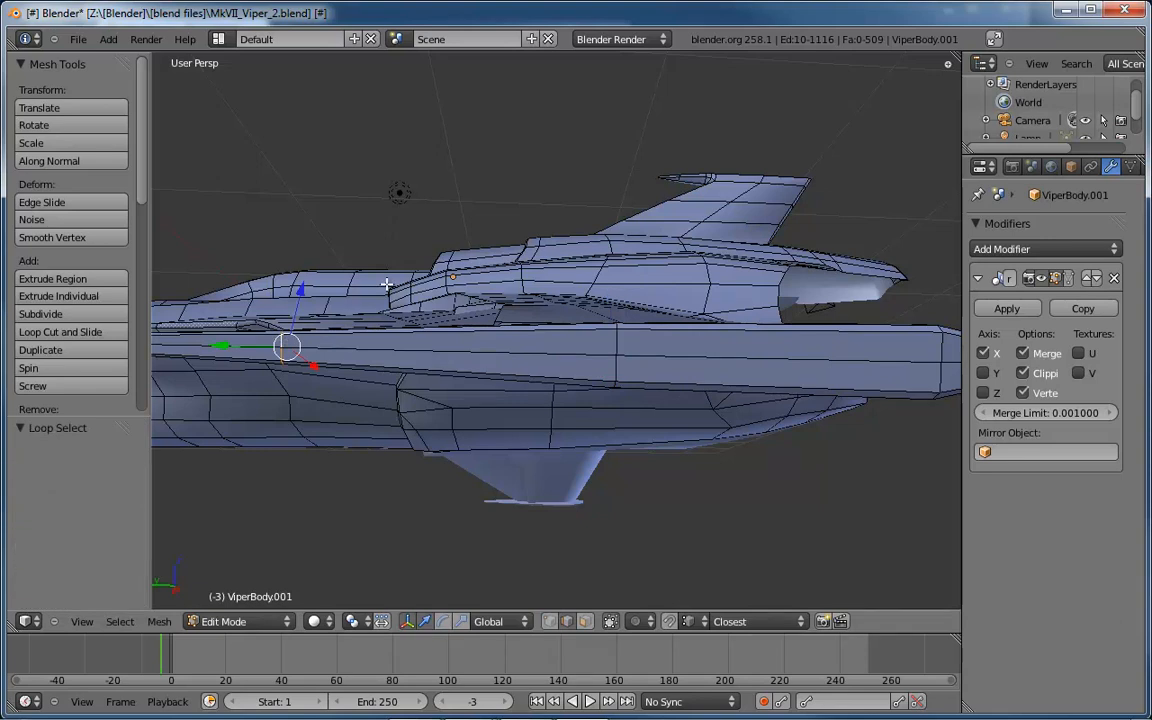
pyautogui.press('s')
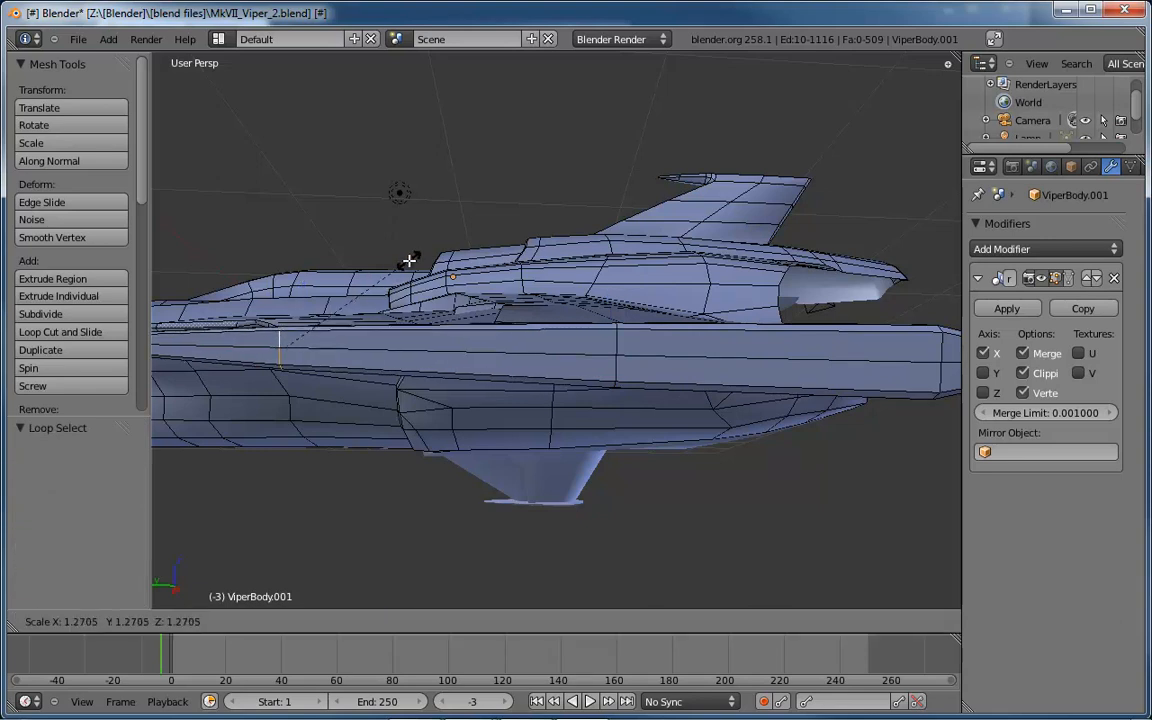
pyautogui.click(409, 260)
# Examine the reshaped pod's profile and front end from several angles and distances.
pyautogui.moveTo(494, 303); pyautogui.dragTo(468, 390, button='middle')
pyautogui.scroll(-3, 625, 360)
pyautogui.scroll(2, 468, 387)
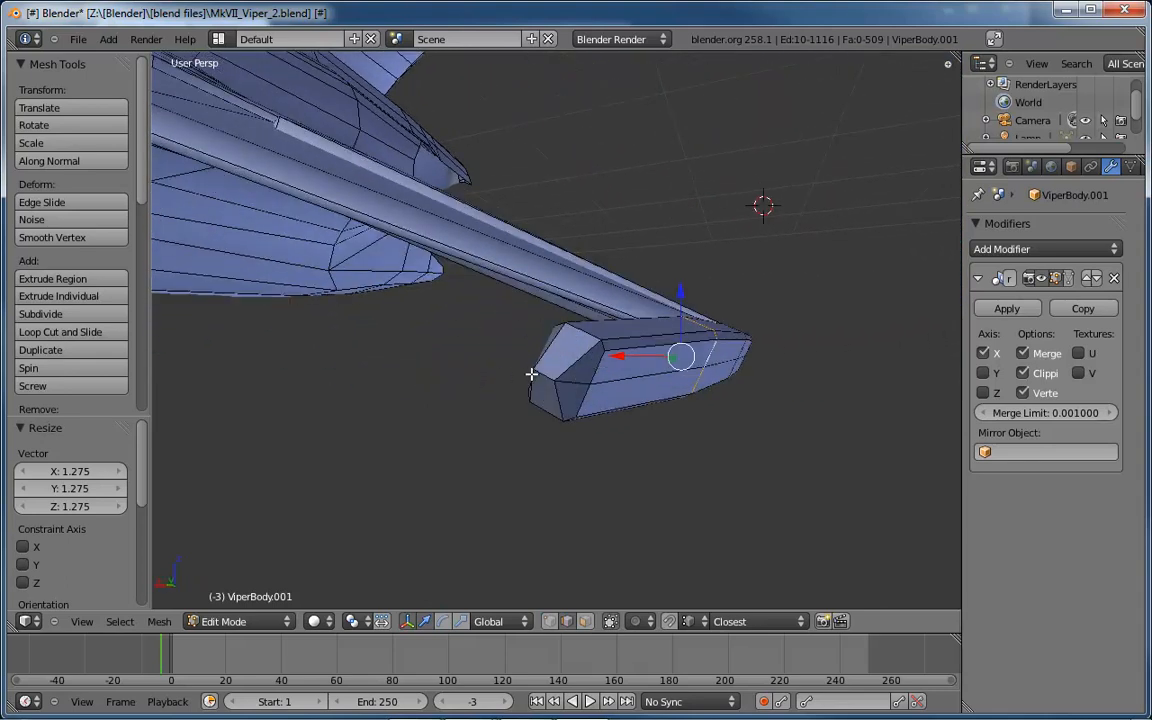
pyautogui.moveTo(647, 360); pyautogui.dragTo(621, 318, button='middle')
pyautogui.scroll(-7, 492, 393)
pyautogui.scroll(4, 495, 406)
pyautogui.scroll(3, 494, 404)
pyautogui.scroll(2, 590, 330)
pyautogui.scroll(-2, 612, 321)
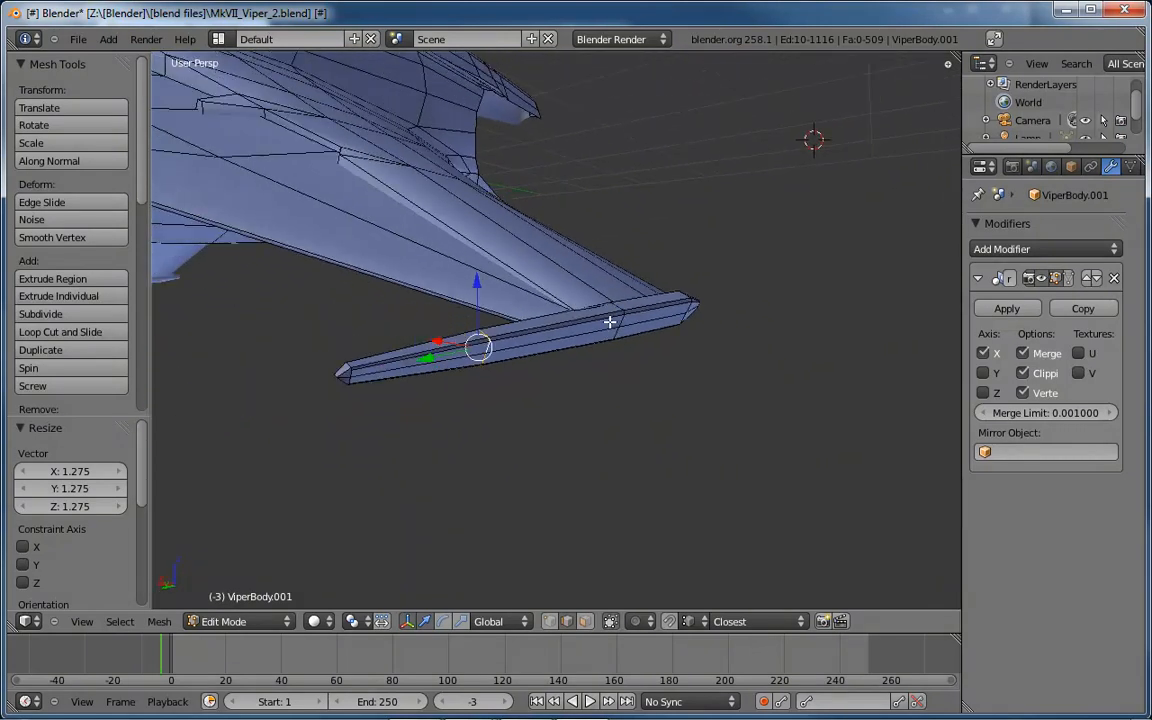
# Select the lengthwise edge loop running through the middle of the pod and delete it as an edge loop.
pyautogui.keyDown('alt'); pyautogui.rightClick(521, 347); pyautogui.keyUp('alt')
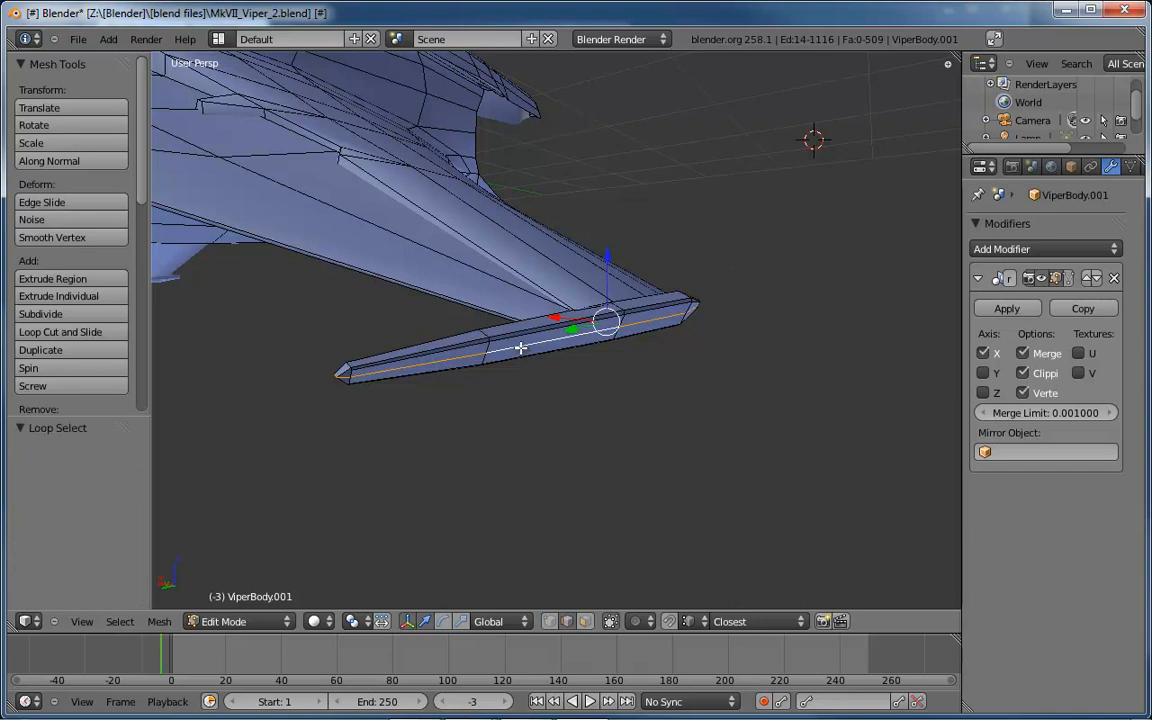
pyautogui.moveTo(490, 358); pyautogui.dragTo(502, 340, button='middle')
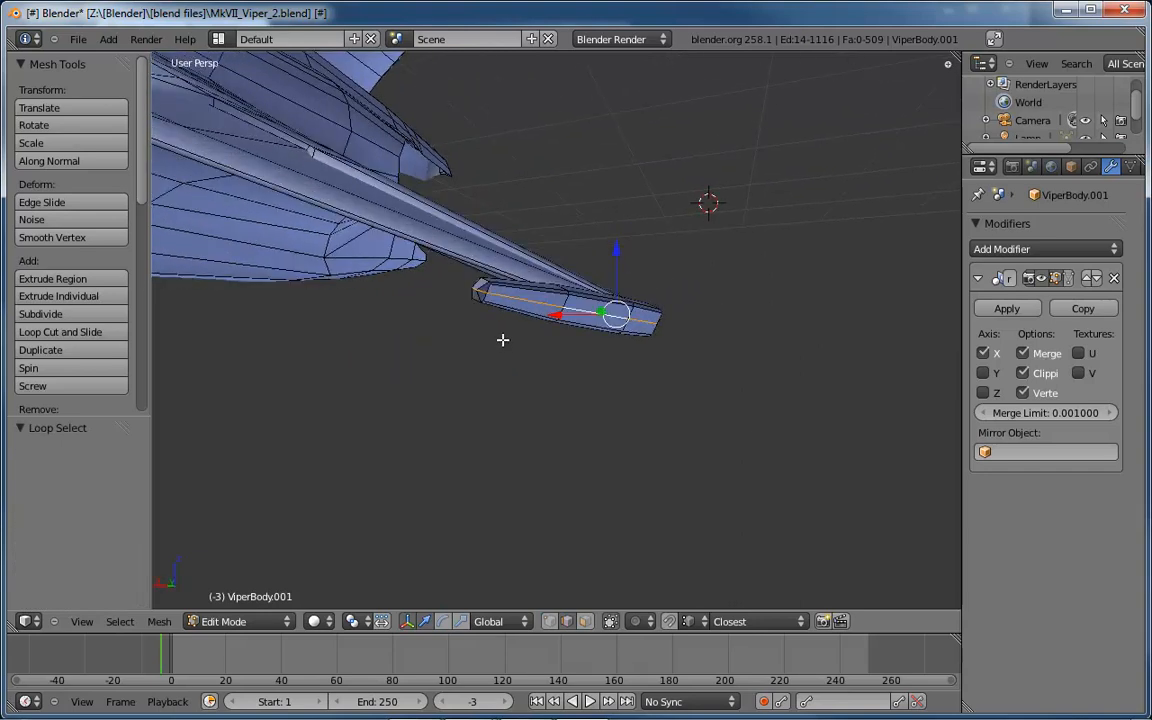
pyautogui.press('x')
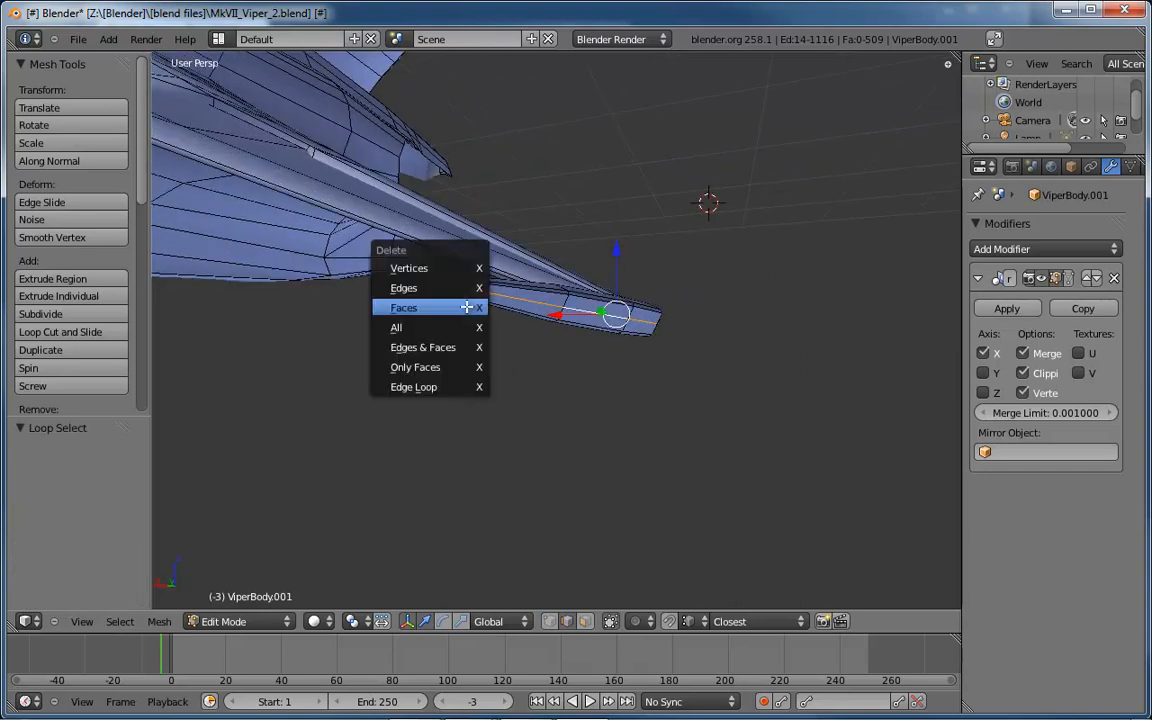
pyautogui.click(440, 386)
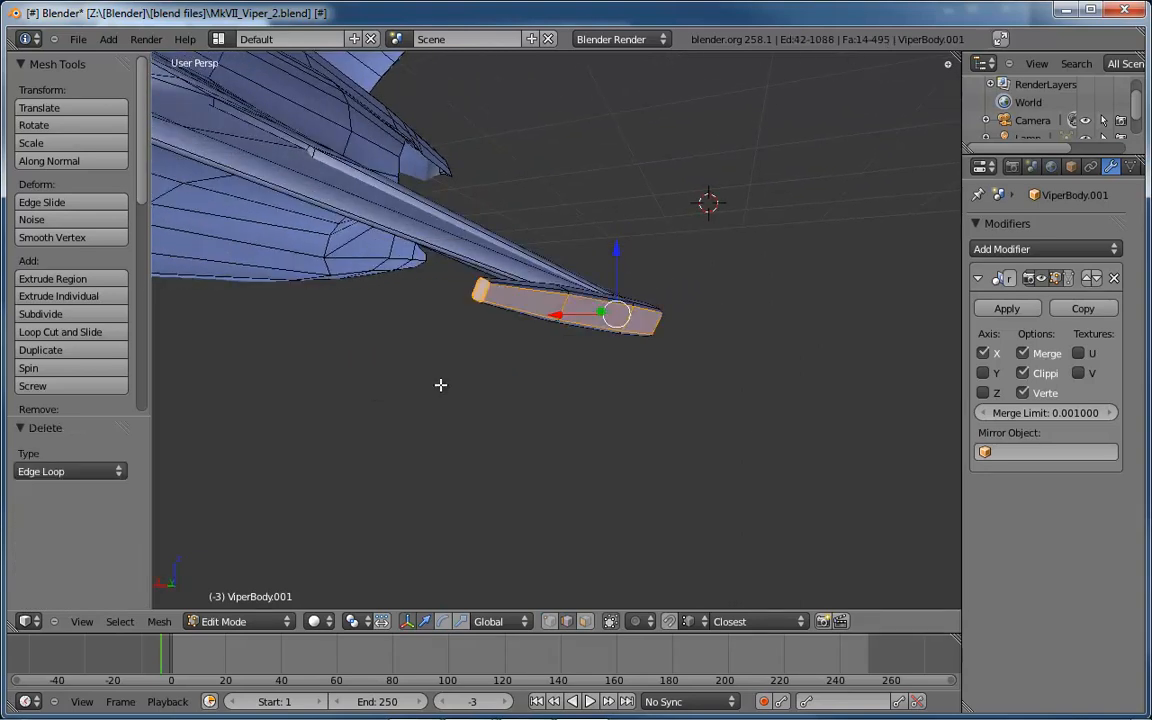
pyautogui.moveTo(442, 383); pyautogui.dragTo(398, 300, button='middle')
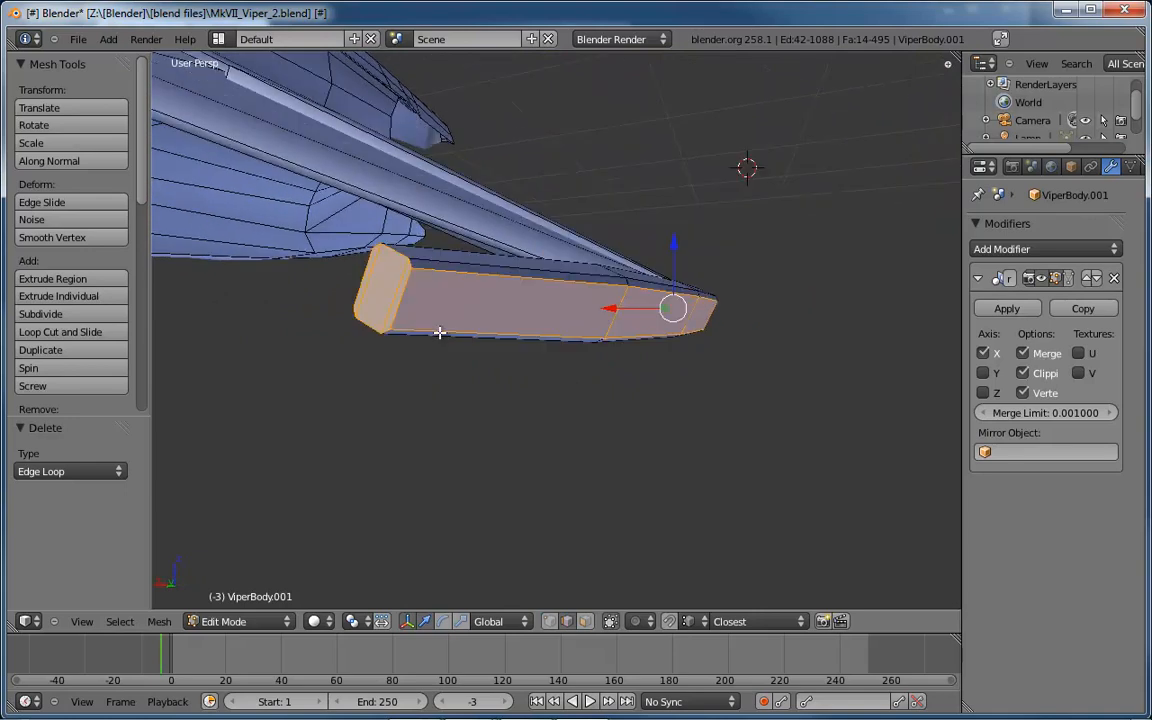
pyautogui.rightClick(405, 290)
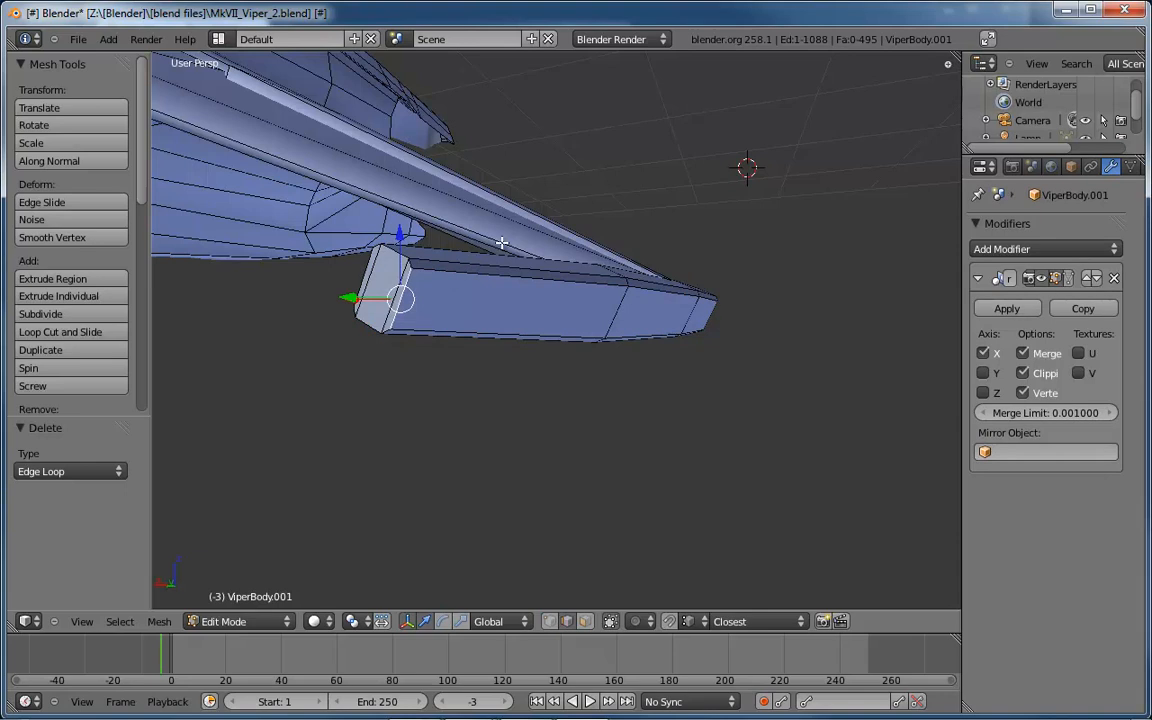
pyautogui.press('s')
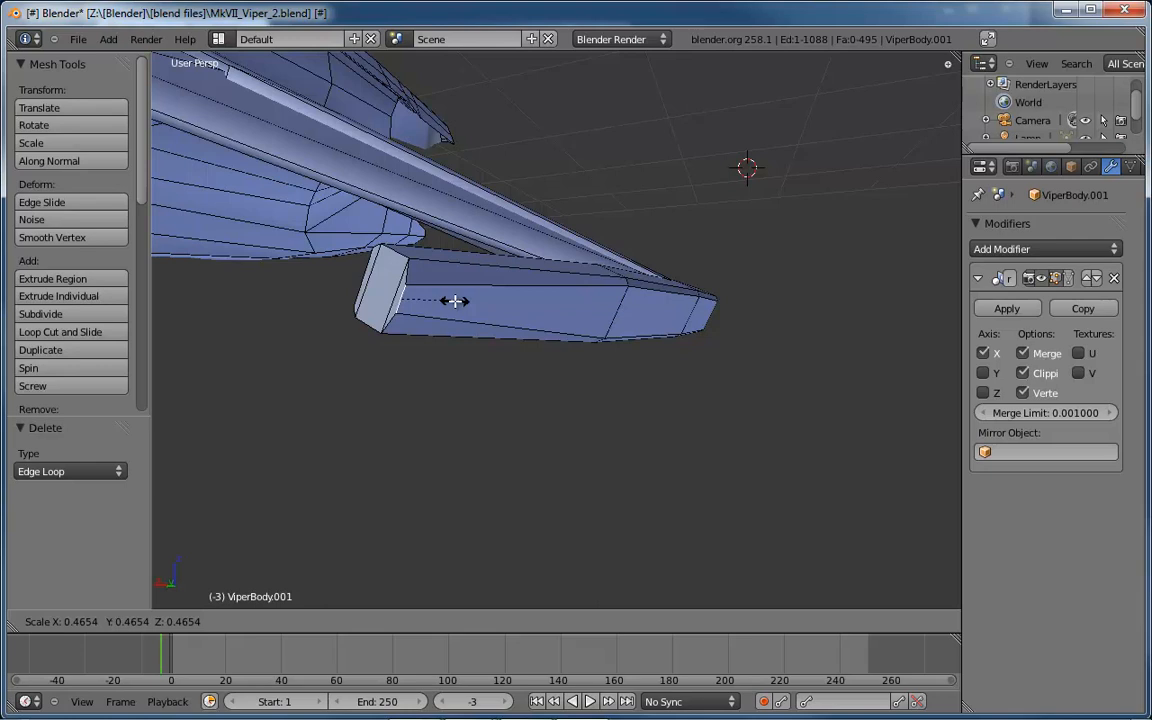
pyautogui.click(454, 301)
# Add a crosswise loop cut around the pod and slide it close to the front end.
pyautogui.moveTo(410, 272); pyautogui.dragTo(553, 337, button='middle')
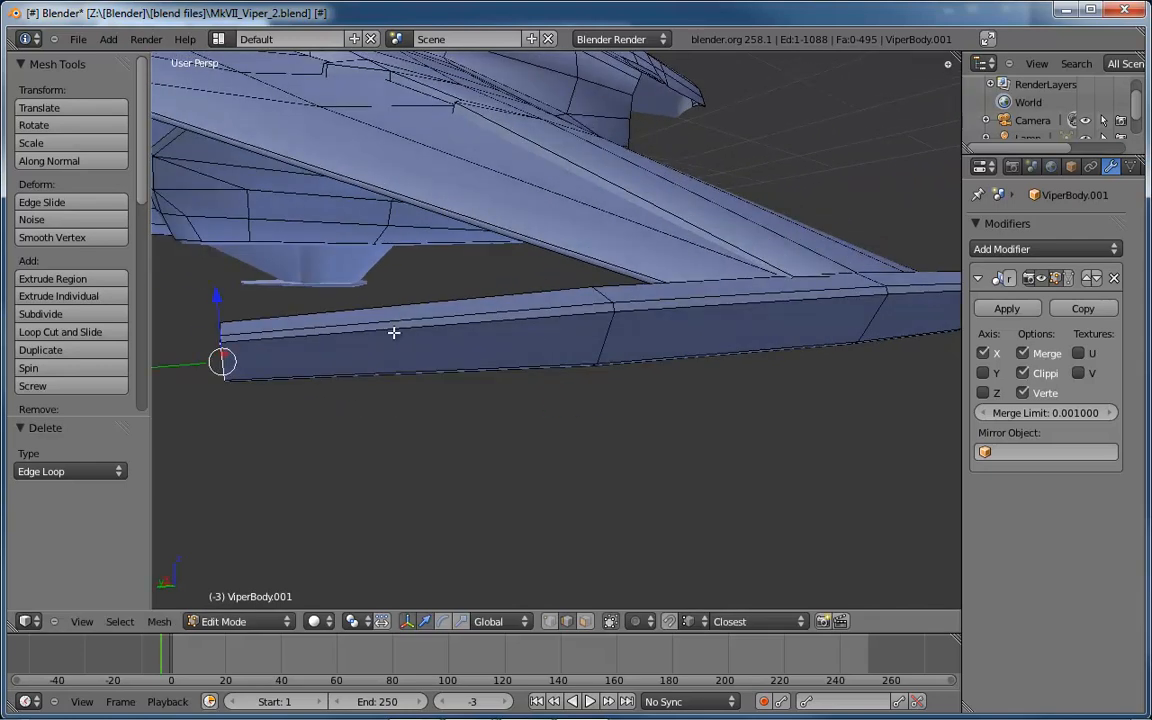
pyautogui.hotkey('ctrl', 'r')
pyautogui.click(330, 329)
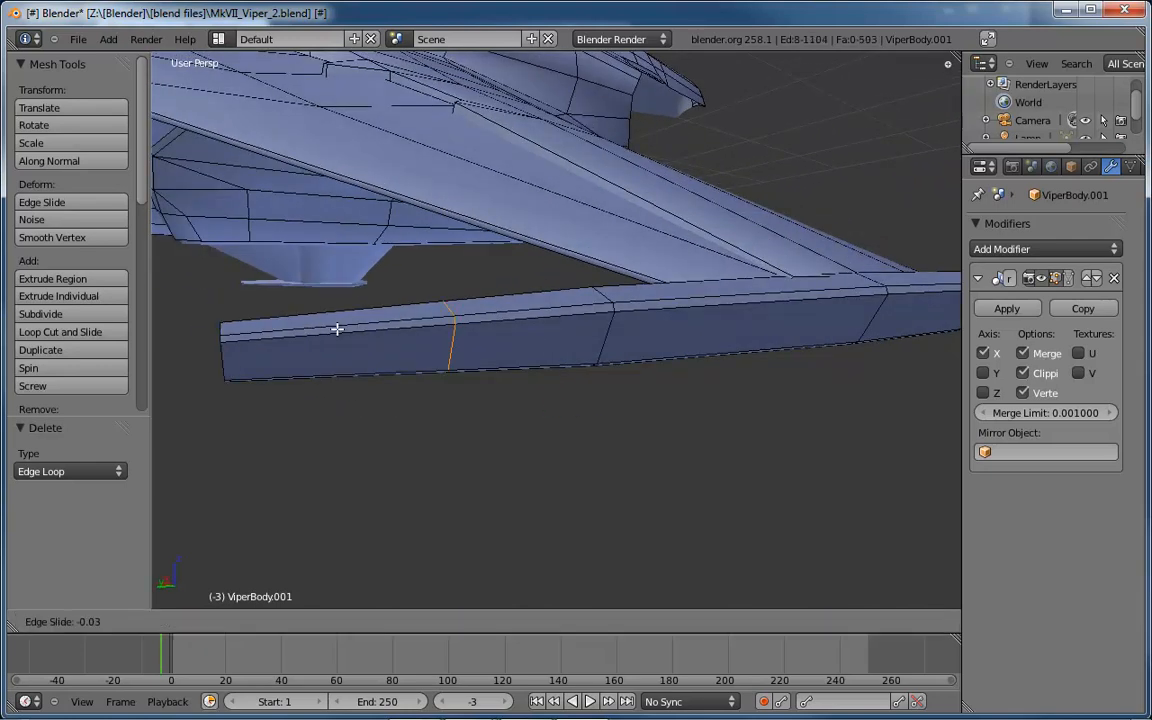
pyautogui.click(185, 337)
pyautogui.moveTo(185, 337); pyautogui.dragTo(294, 330, button='middle')
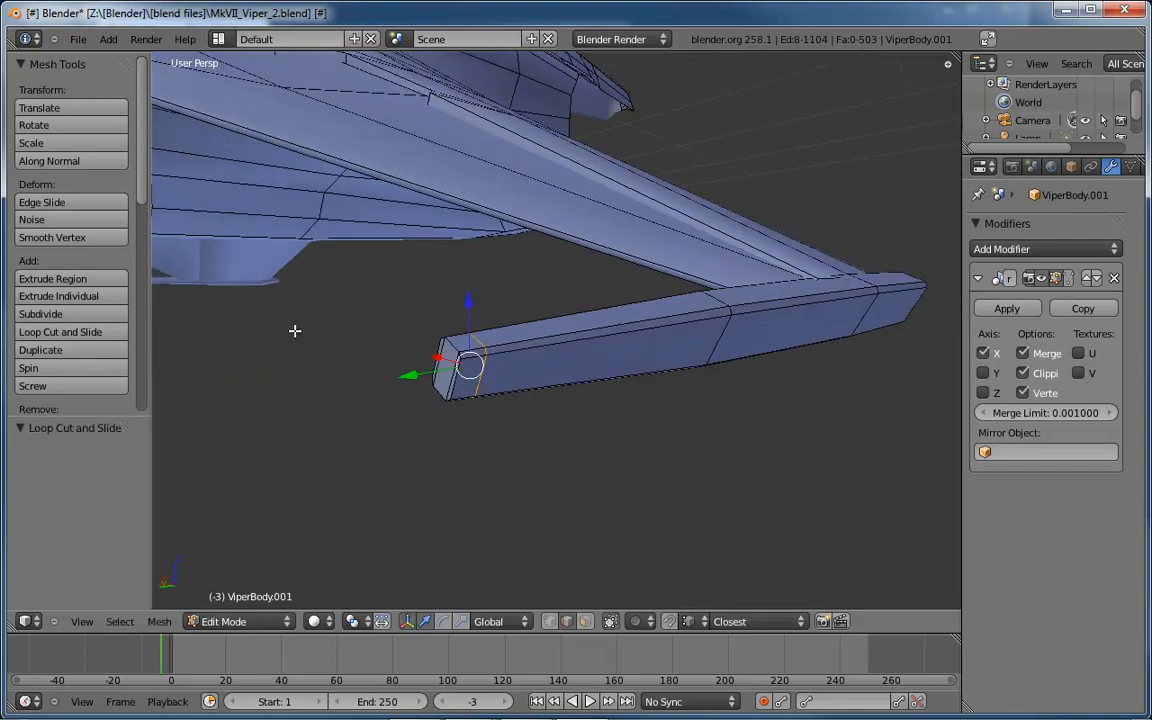
# In face select mode, select the three faces of the pod's front end and scale them to about 0.438.
pyautogui.hotkey('ctrl', 'Tab')
pyautogui.click(405, 357)
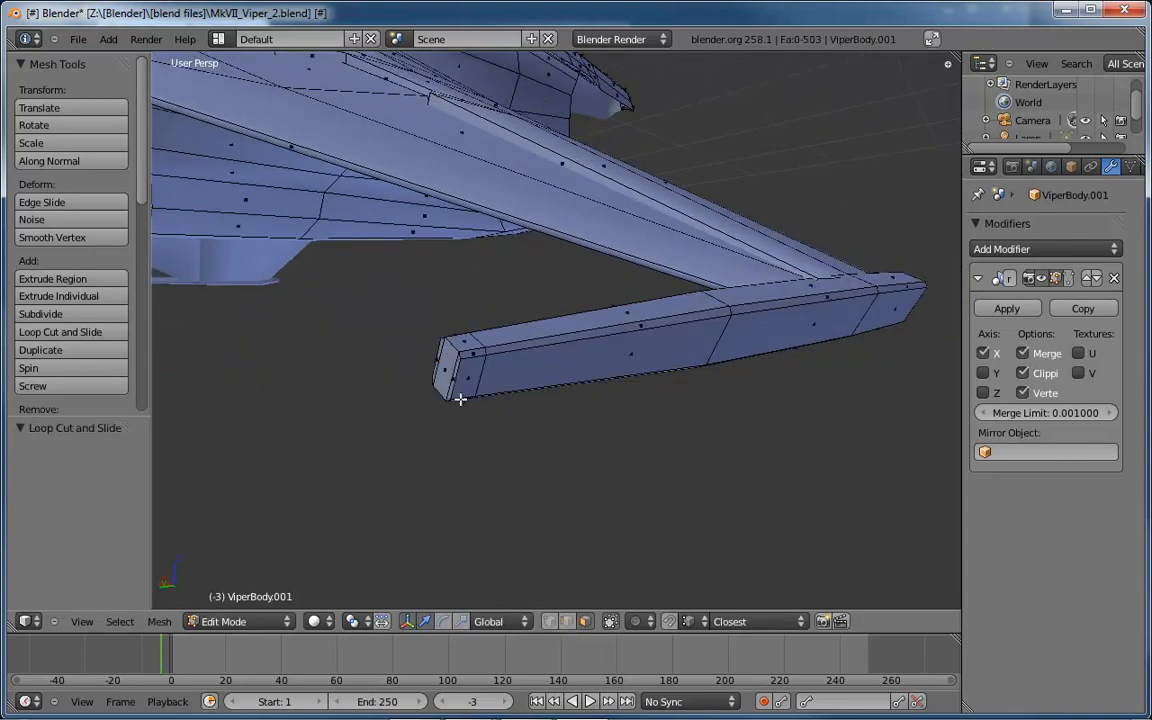
pyautogui.rightClick(446, 371)
pyautogui.moveTo(481, 370); pyautogui.dragTo(554, 363, button='middle')
pyautogui.press('KP_Decimal')
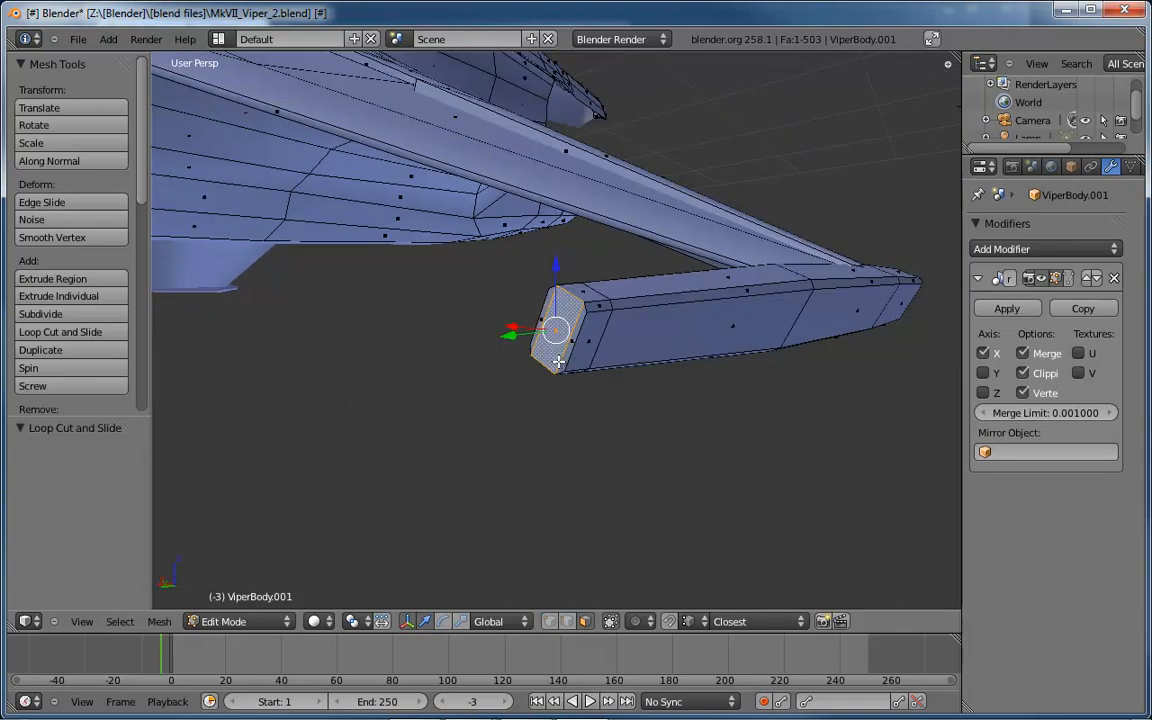
pyautogui.click(572, 342)
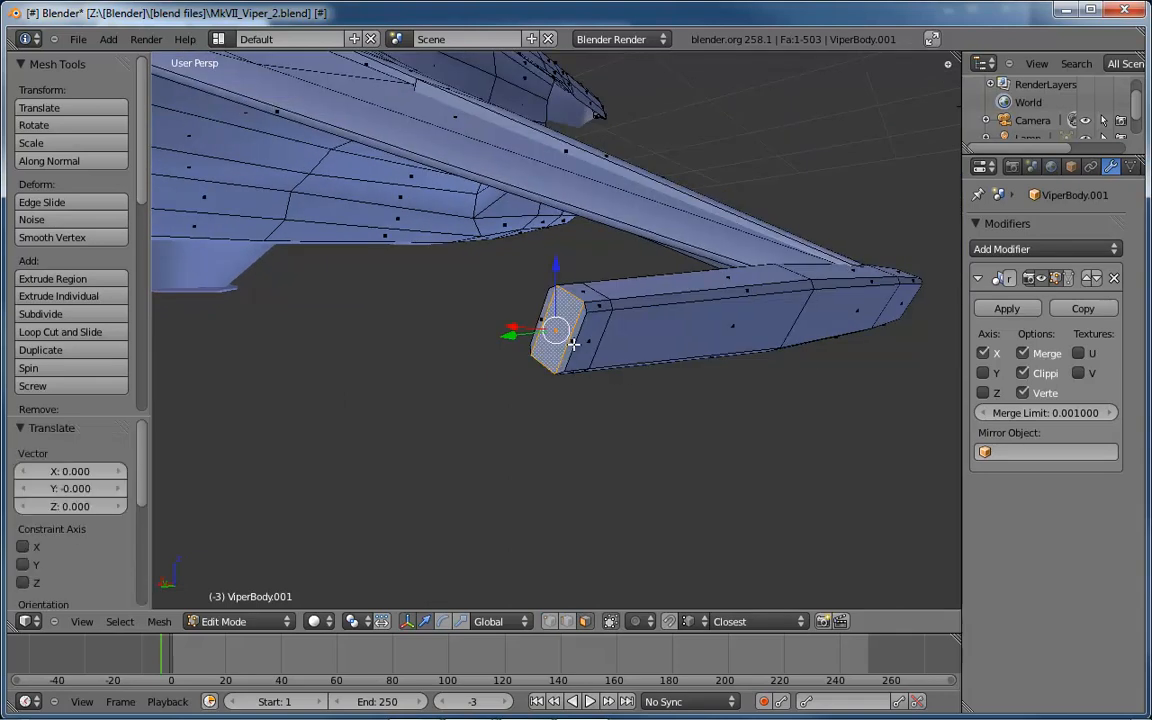
pyautogui.scroll(4, 572, 342)
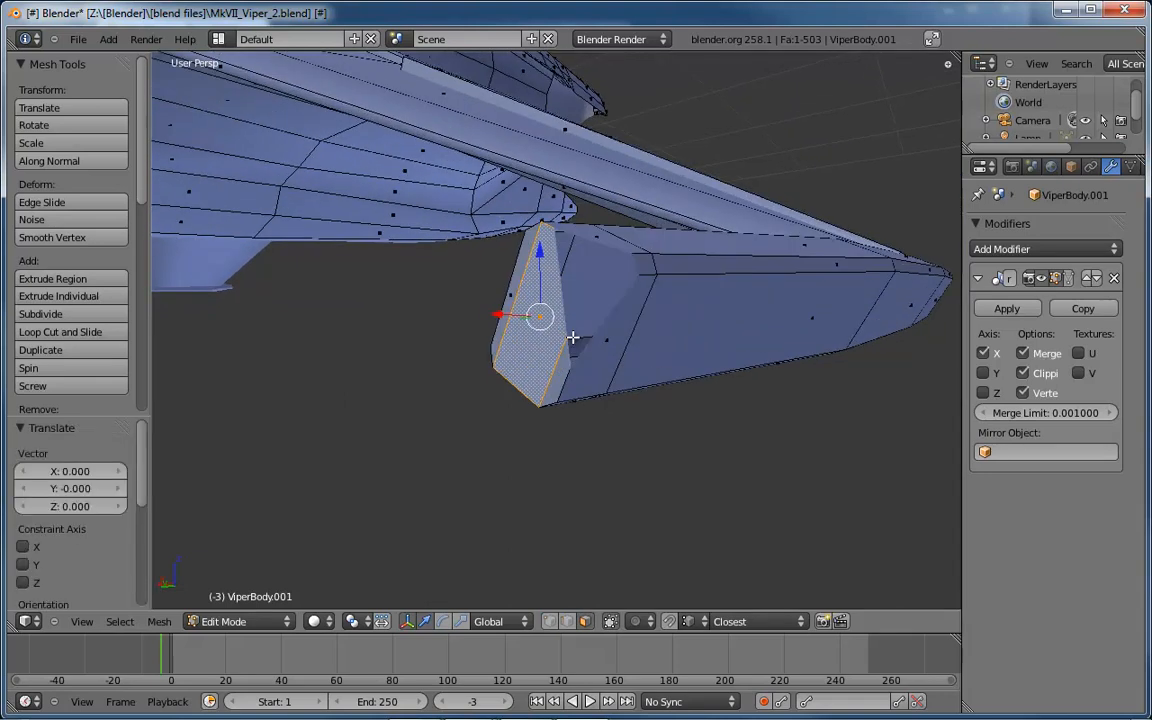
pyautogui.scroll(-1, 573, 338)
pyautogui.keyDown('shift'); pyautogui.rightClick(573, 339); pyautogui.keyUp('shift')
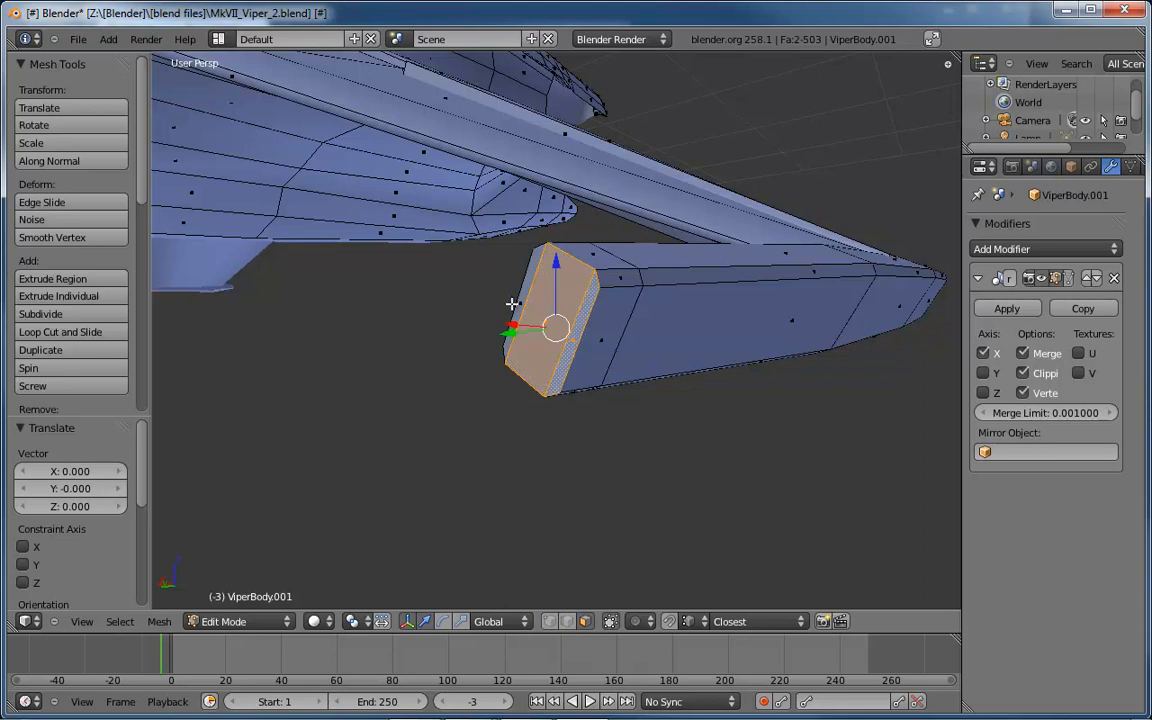
pyautogui.moveTo(609, 316); pyautogui.dragTo(612, 290, button='middle')
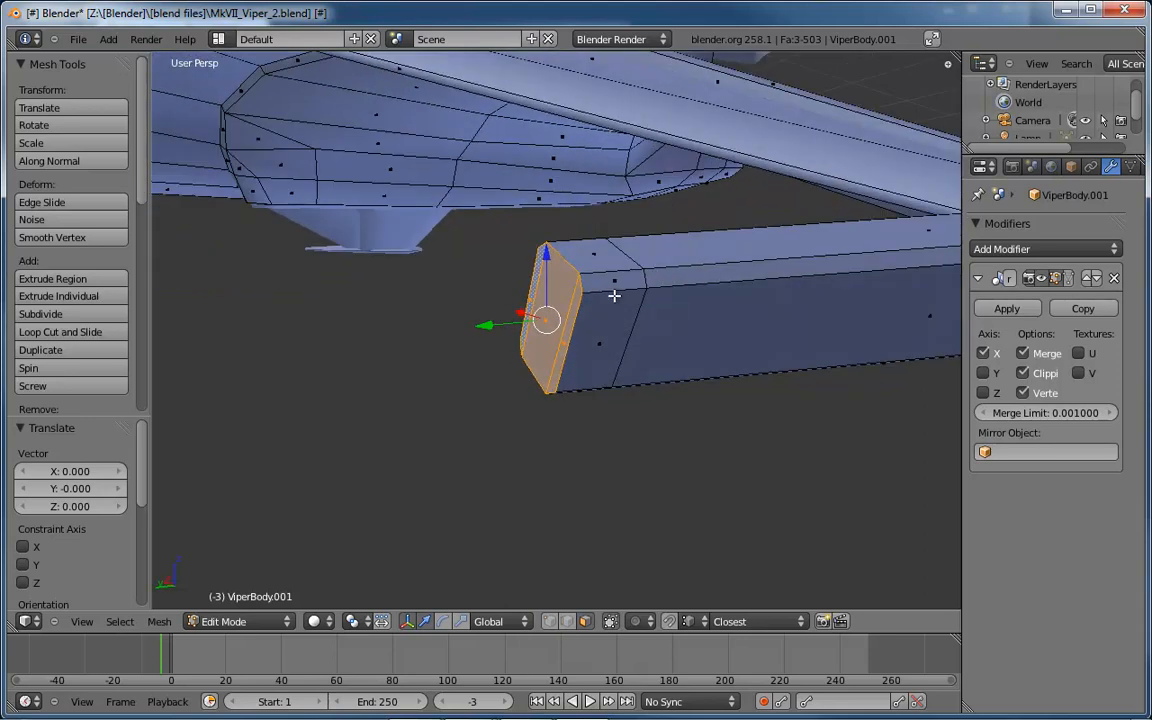
pyautogui.press('s')
pyautogui.click(584, 287)
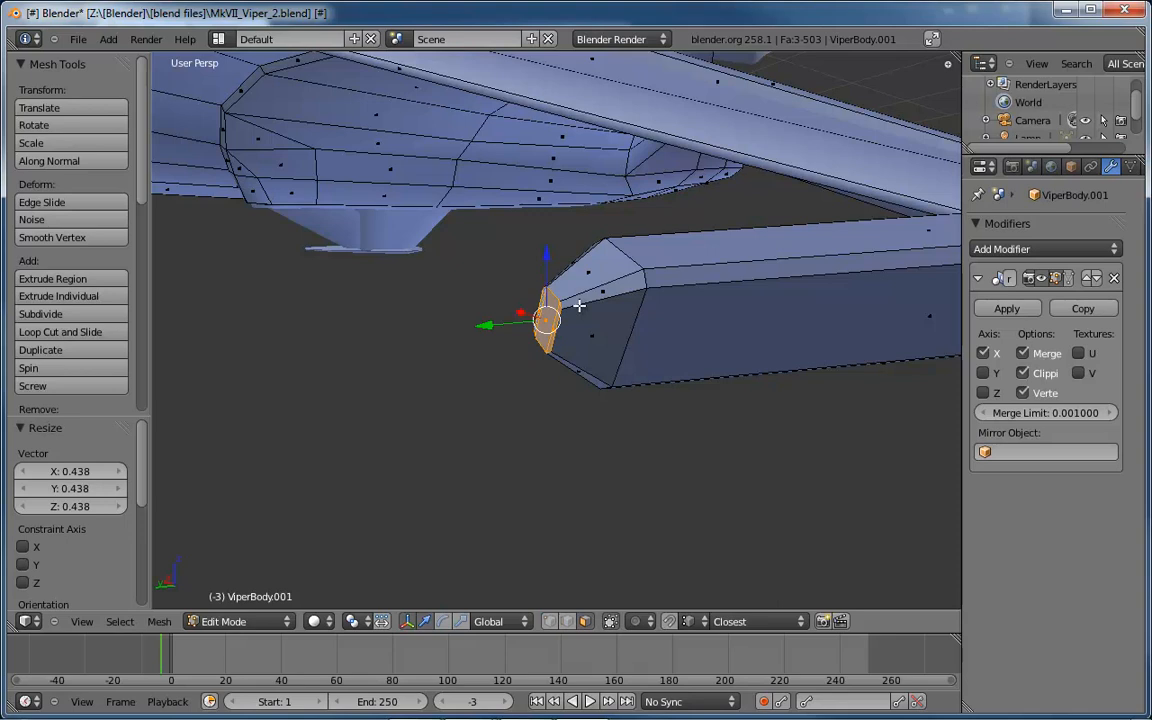
# In vertex select mode, merge the first pair of adjacent corner vertices on the pod's front end at their center.
pyautogui.hotkey('ctrl', 'Tab')
pyautogui.press('1')
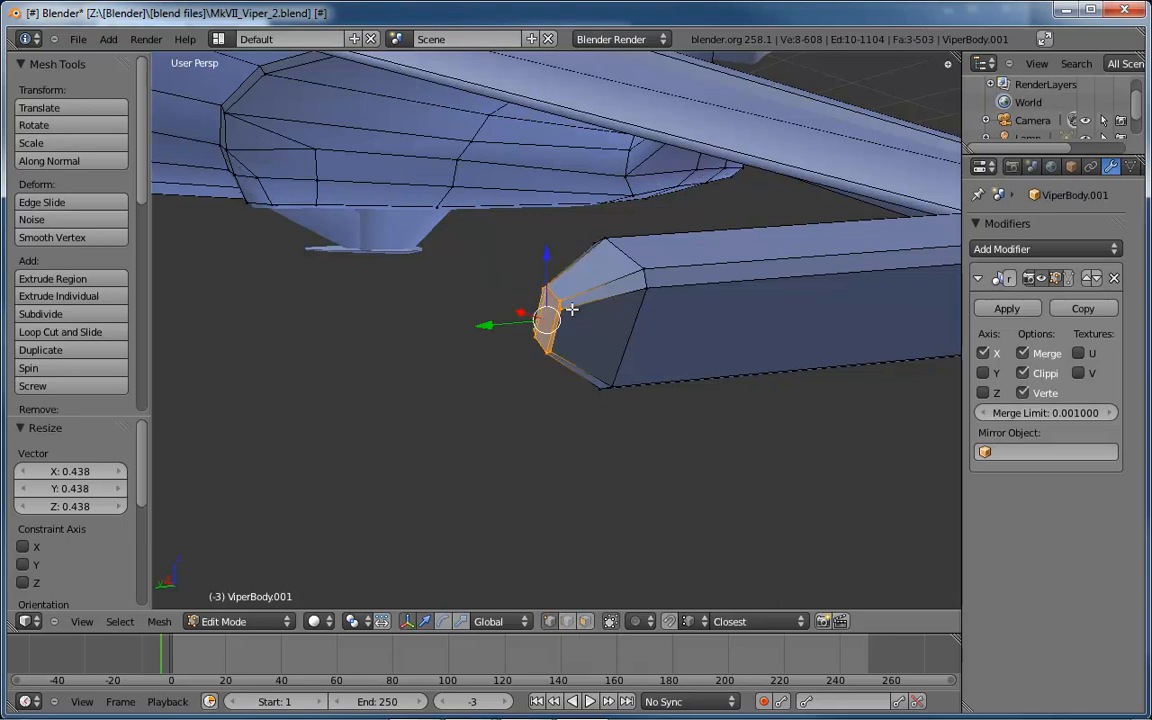
pyautogui.press('a')
pyautogui.rightClick(562, 309)
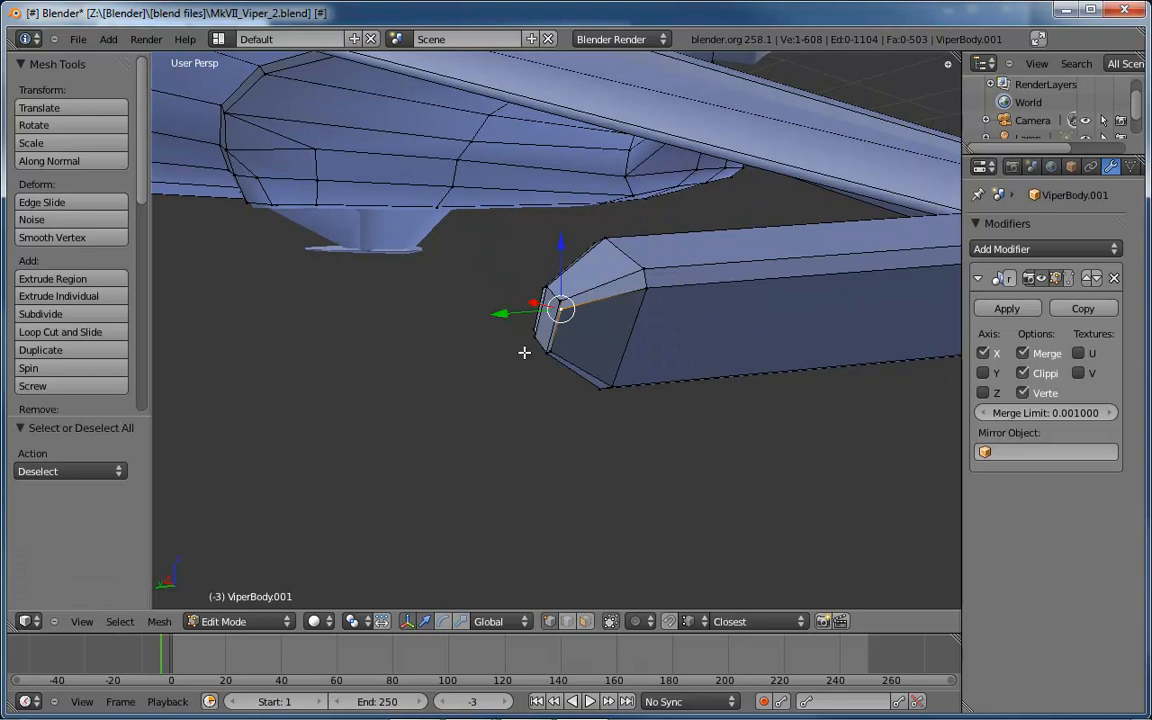
pyautogui.hotkey('ctrl', 'space')
pyautogui.keyDown('shift'); pyautogui.rightClick(578, 297); pyautogui.keyUp('shift')
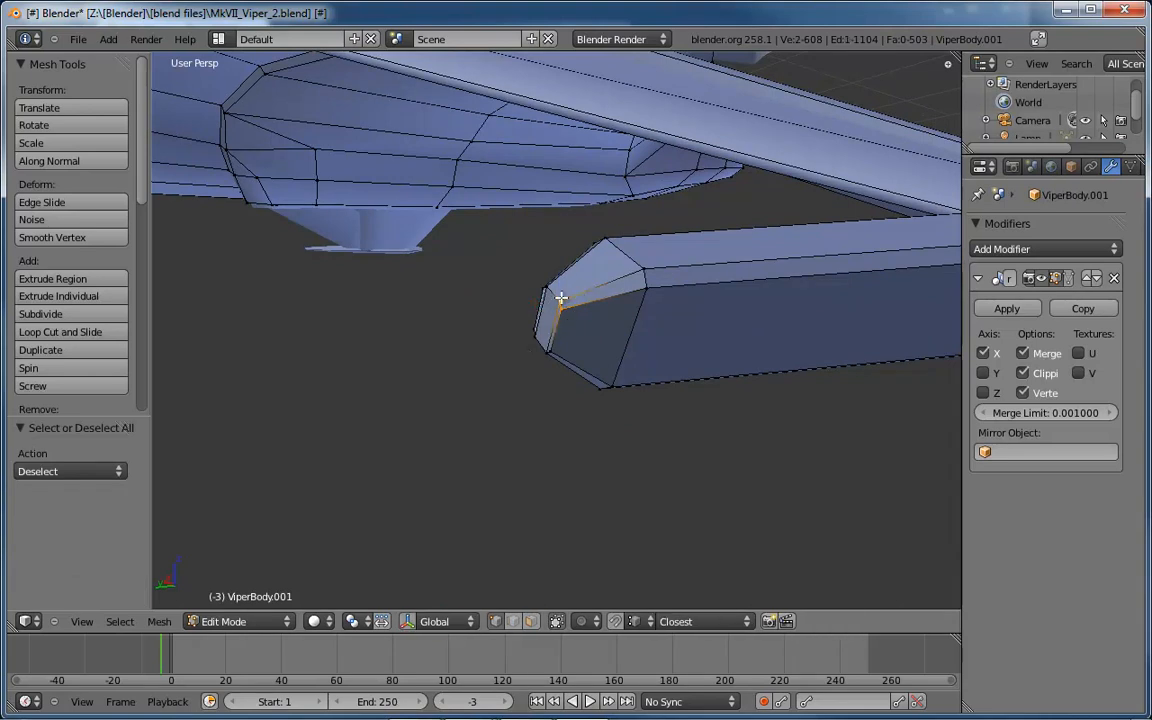
pyautogui.hotkey('alt', 'm')
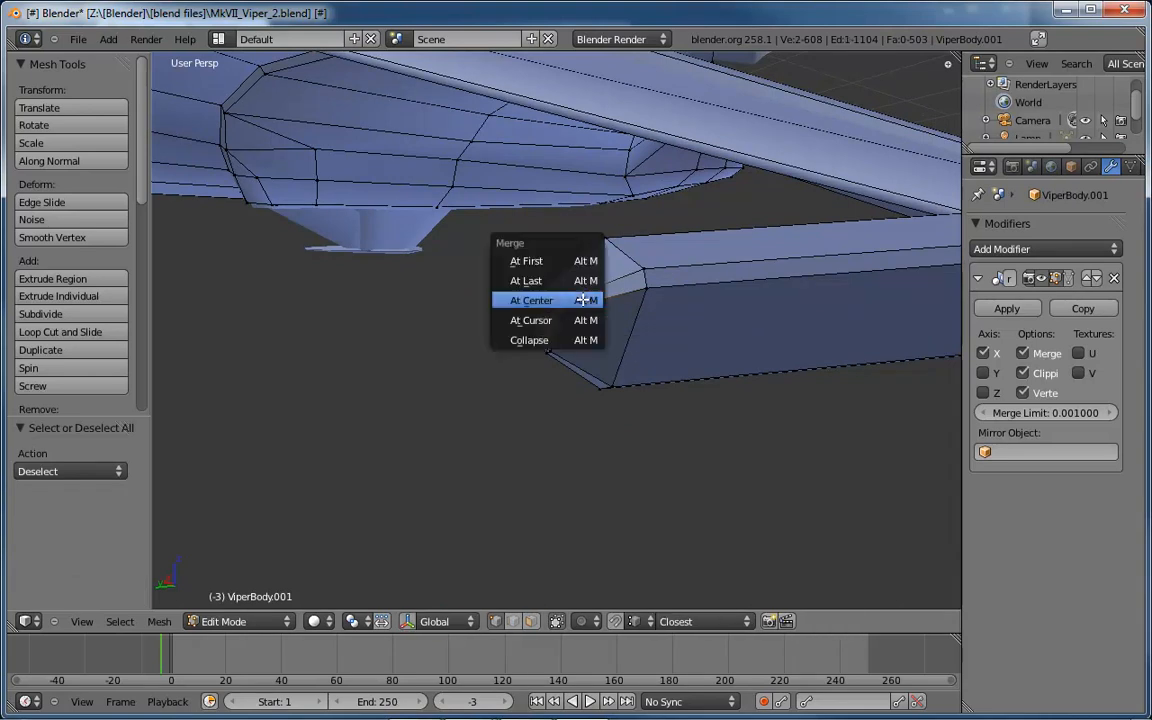
pyautogui.click(580, 298)
# Merge the remaining three close corner vertex pairs of the pod's front end at center, leaving one vertex per corner.
pyautogui.moveTo(581, 314); pyautogui.dragTo(558, 339, button='middle')
pyautogui.keyDown('shift'); pyautogui.rightClick(548, 348); pyautogui.keyUp('shift')
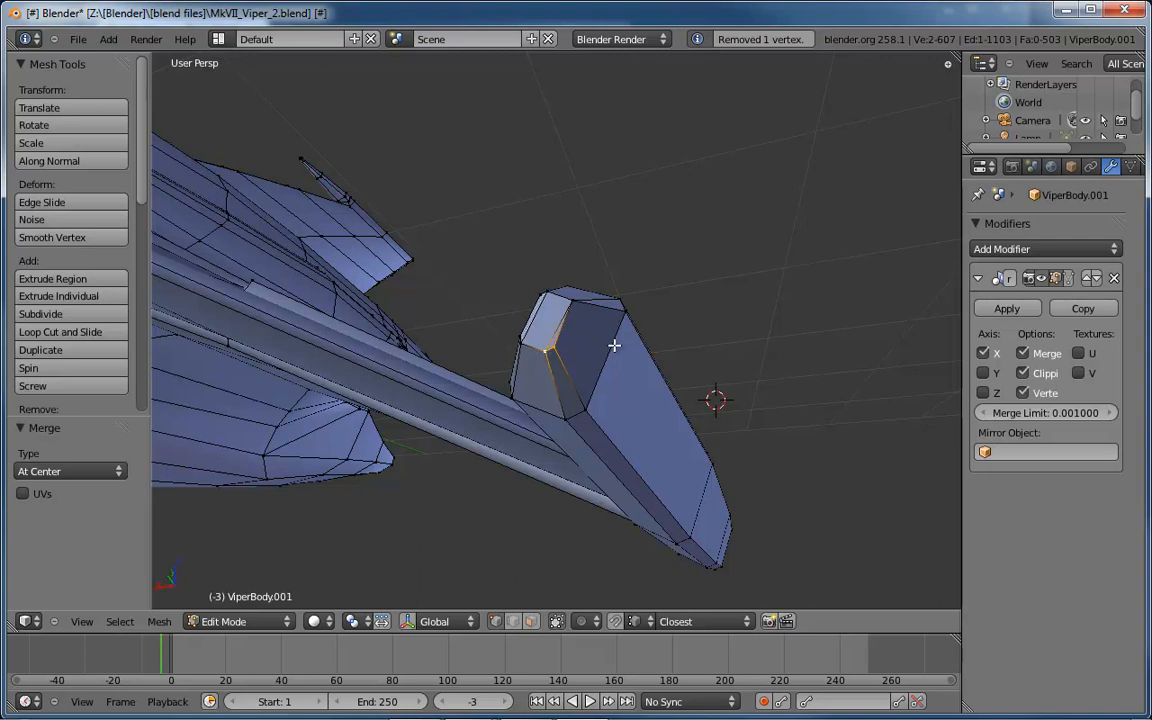
pyautogui.hotkey('shift', 'r')
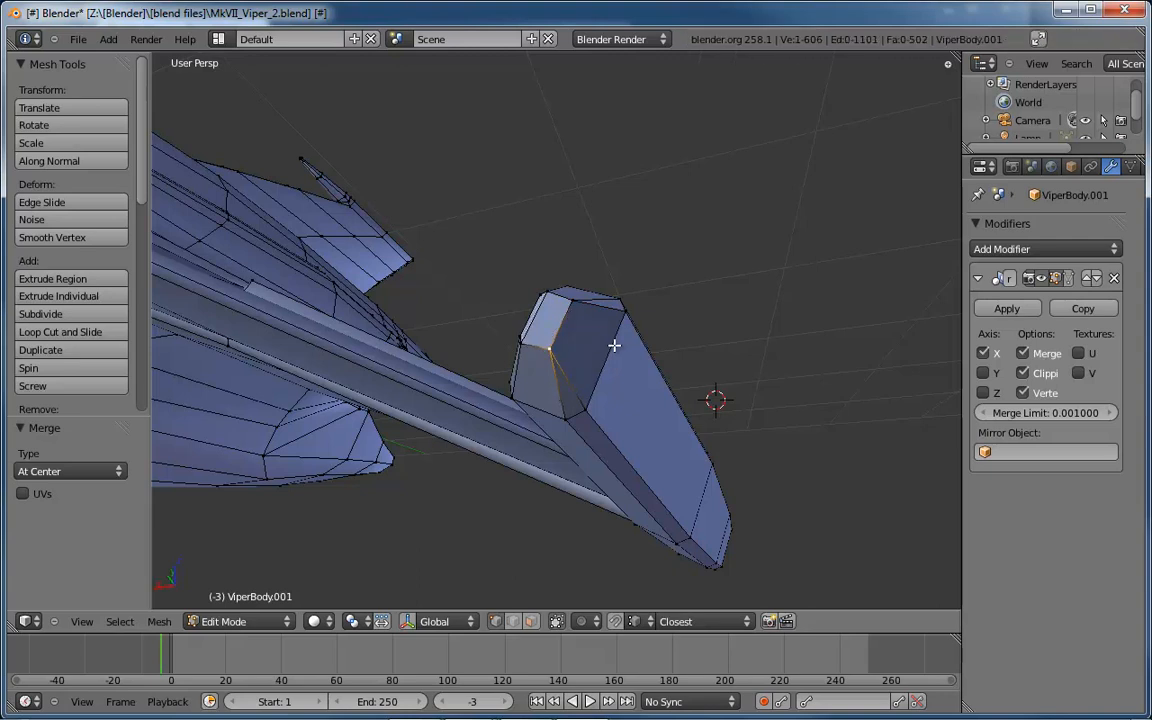
pyautogui.moveTo(566, 330); pyautogui.dragTo(470, 300, button='middle')
pyautogui.keyDown('shift'); pyautogui.rightClick(522, 341); pyautogui.keyUp('shift')
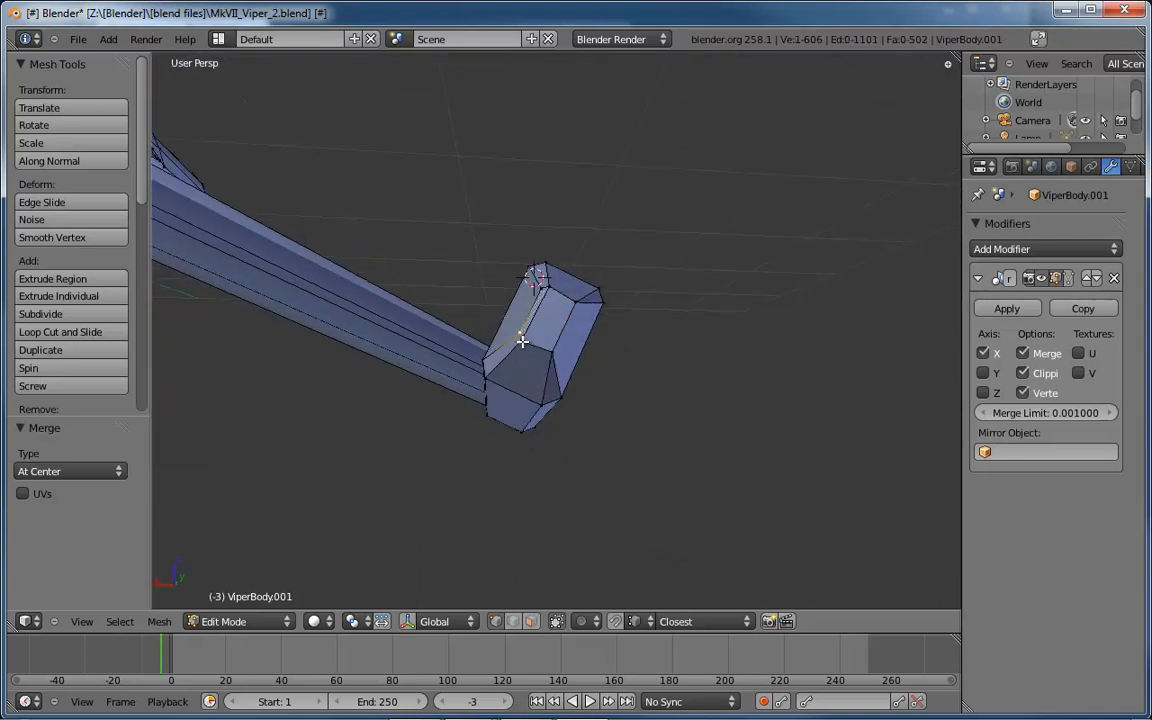
pyautogui.hotkey('shift', 'r')
pyautogui.rightClick(541, 287)
pyautogui.keyDown('shift'); pyautogui.rightClick(549, 287); pyautogui.keyUp('shift')
pyautogui.hotkey('shift', 'r')
# Merge the front face's upper and lower corner vertices on each side at center, collapsing the face into a single edge.
pyautogui.moveTo(589, 302); pyautogui.dragTo(533, 318, button='middle')
pyautogui.keyDown('shift'); pyautogui.rightClick(550, 350); pyautogui.keyUp('shift')
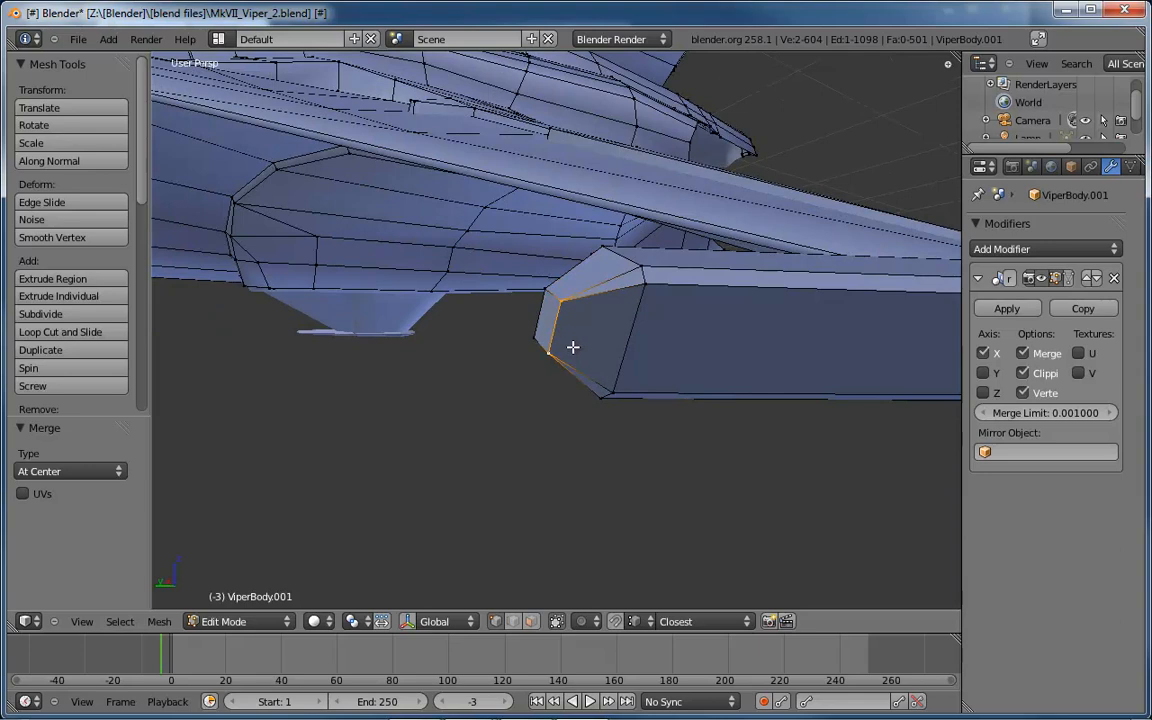
pyautogui.hotkey('shift', 'r')
pyautogui.moveTo(572, 340); pyautogui.dragTo(599, 314, button='middle')
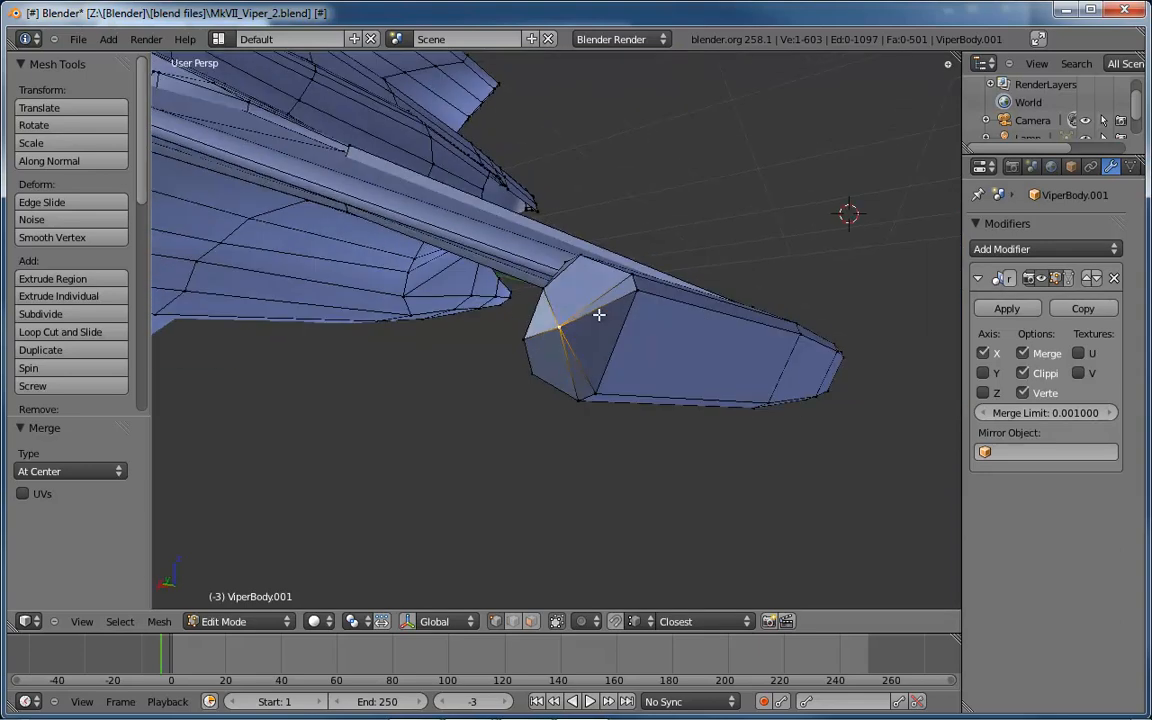
pyautogui.keyDown('shift'); pyautogui.rightClick(524, 337); pyautogui.keyUp('shift')
pyautogui.hotkey('shift', 'r')
# Select both vertices of the pod's front tip and move them forward along Y by about 0.016.
pyautogui.moveTo(692, 341); pyautogui.dragTo(666, 322, button='middle')
pyautogui.keyDown('shift'); pyautogui.rightClick(554, 325); pyautogui.keyUp('shift')
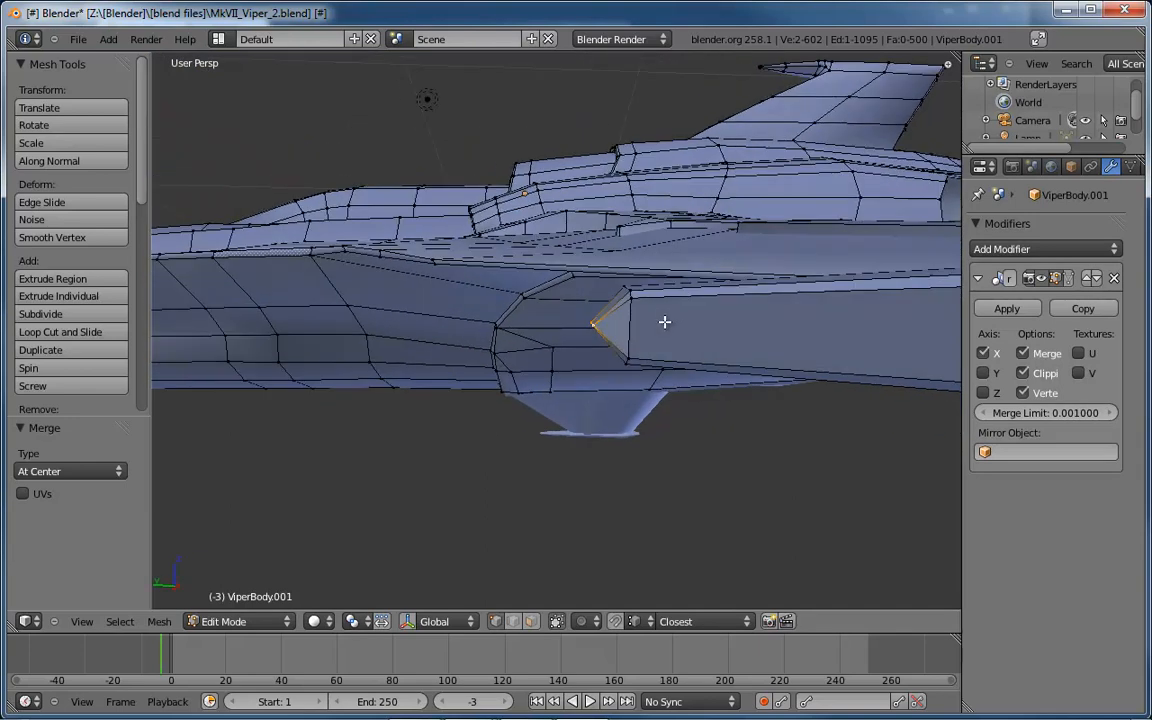
pyautogui.hotkey('ctrl', 'space')
pyautogui.moveTo(527, 325); pyautogui.dragTo(499, 324)
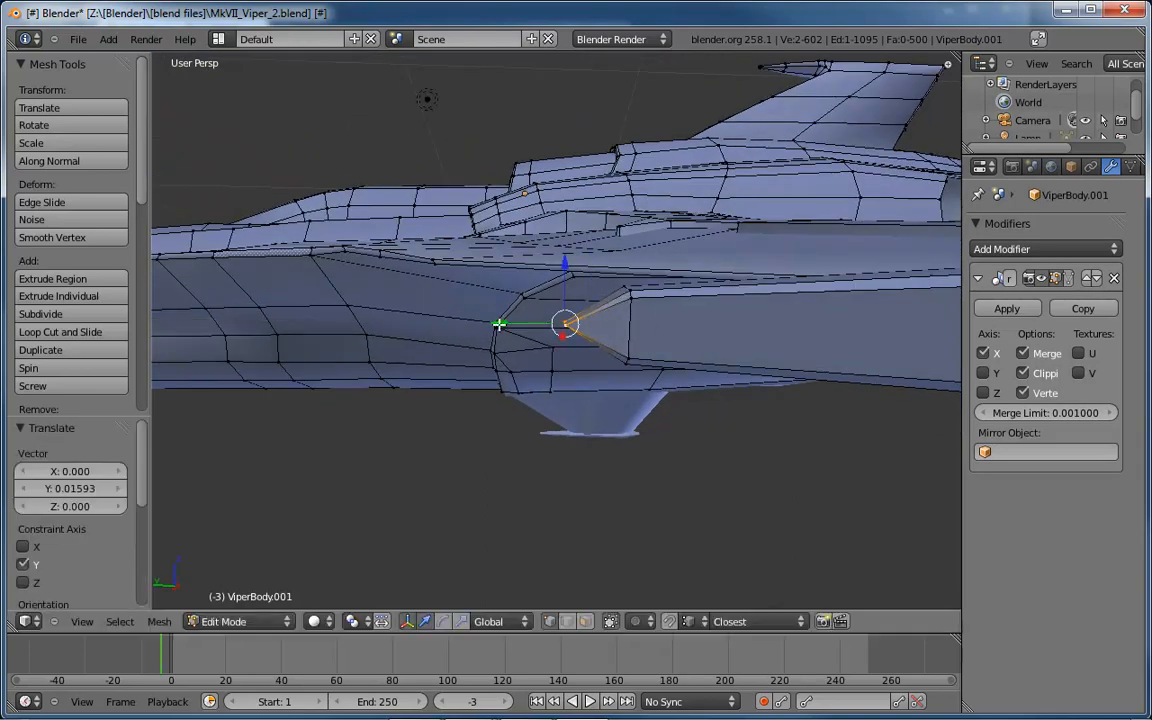
# Examine the sharpened pod against the whole ship in object mode, from above, from the side and close to its rear end.
pyautogui.moveTo(499, 324); pyautogui.dragTo(629, 341, button='middle')
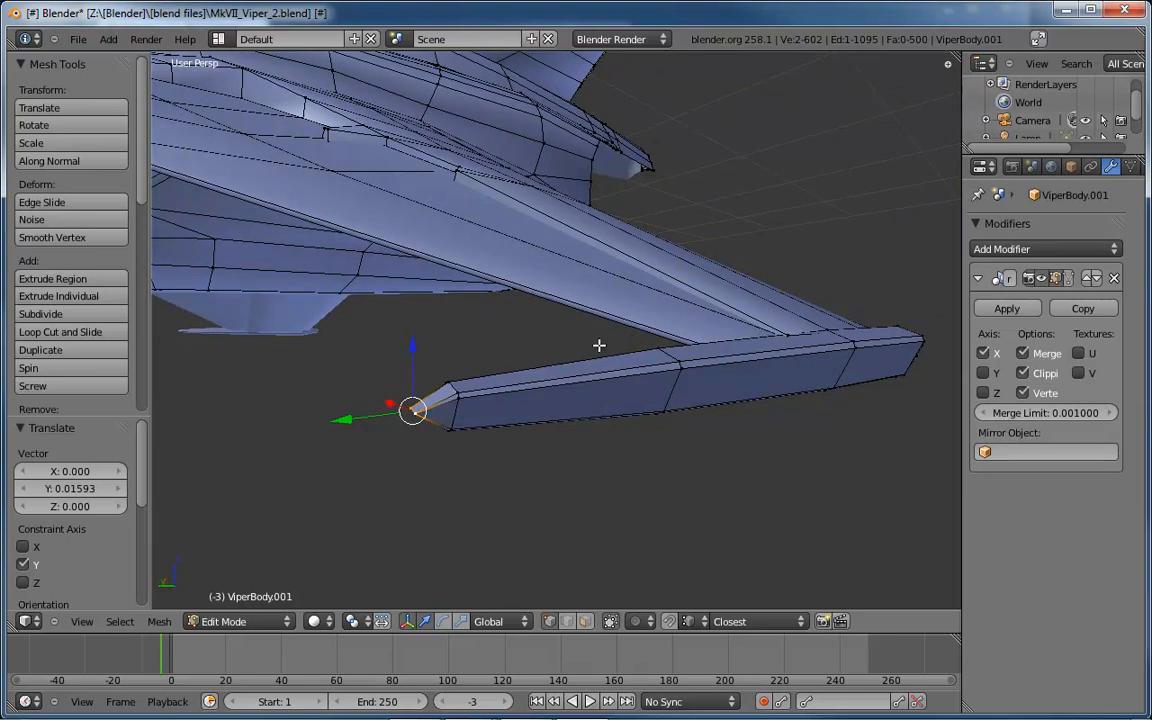
pyautogui.scroll(-6, 590, 345)
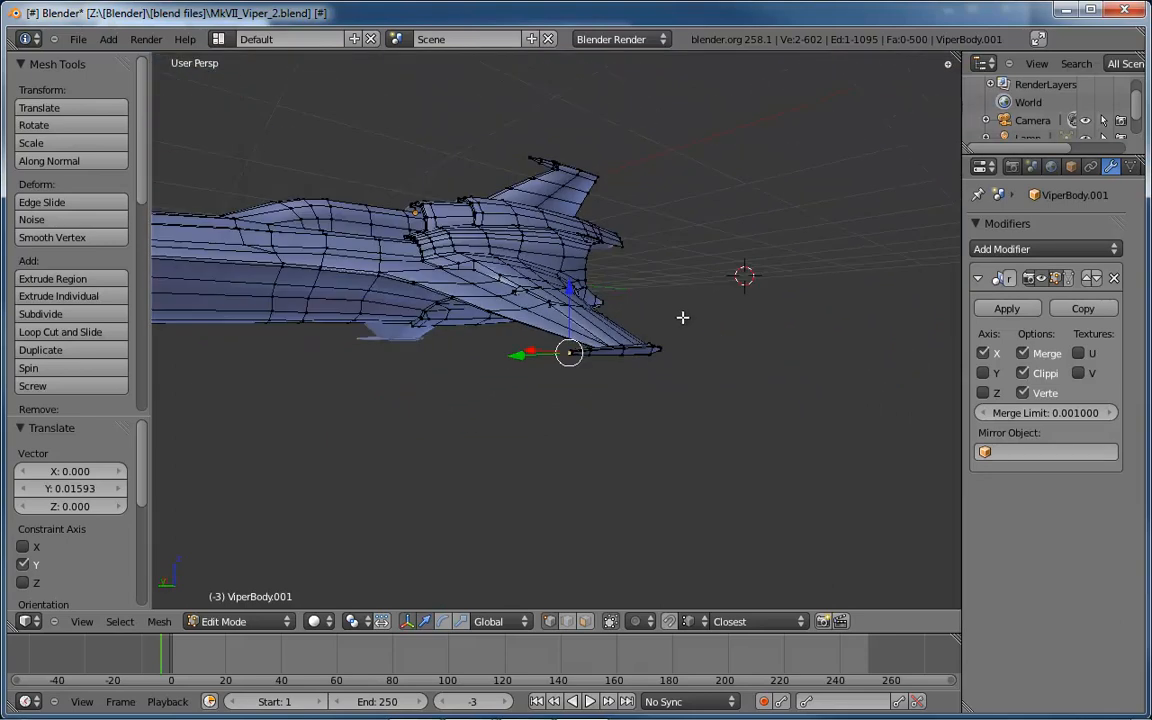
pyautogui.moveTo(682, 317); pyautogui.dragTo(595, 404, button='middle')
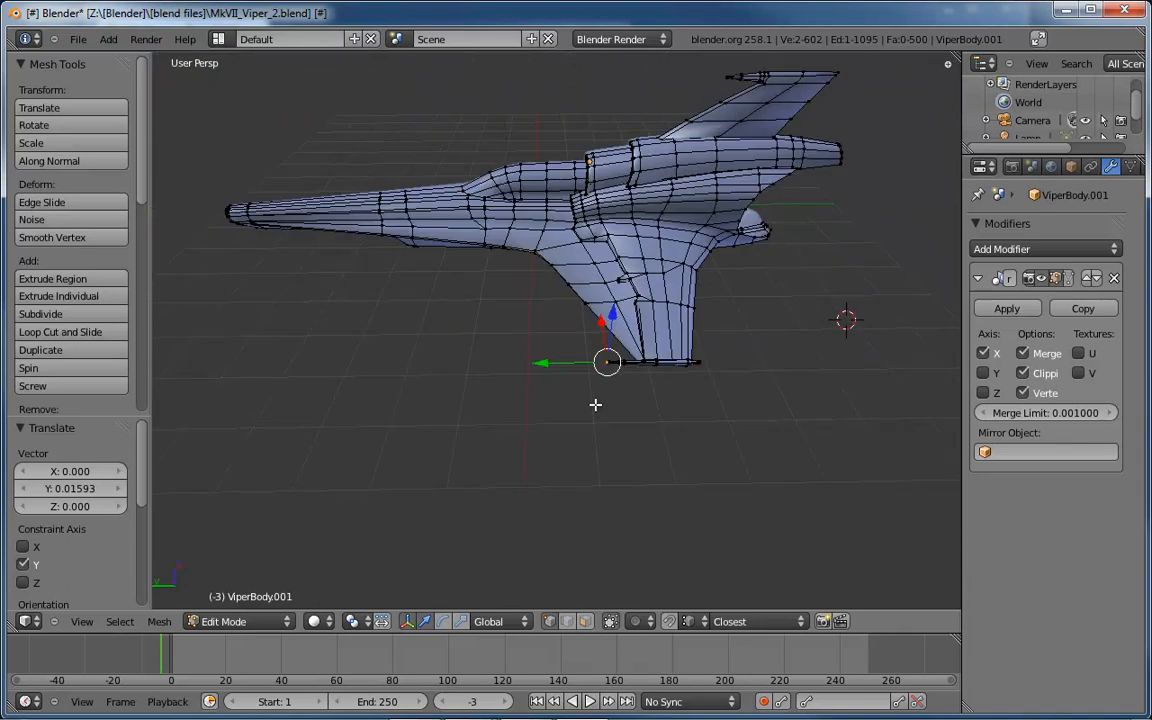
pyautogui.press('z')
pyautogui.press('z')
pyautogui.press('Tab')
pyautogui.moveTo(668, 391); pyautogui.dragTo(502, 448, button='middle')
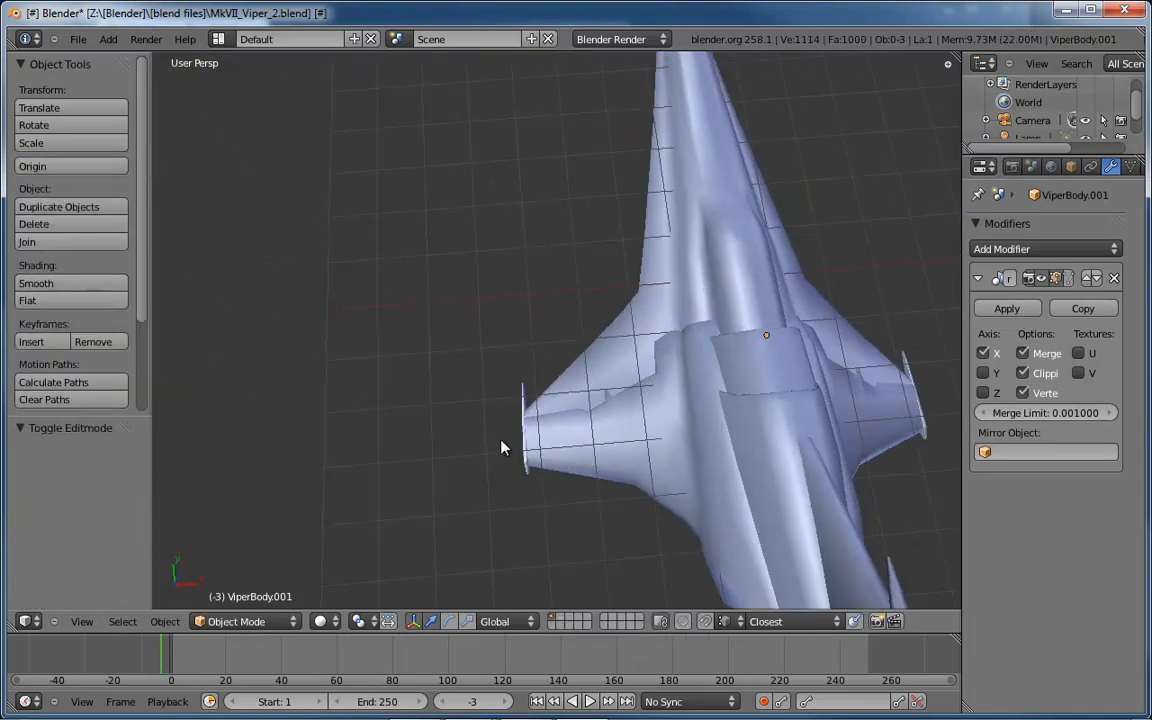
pyautogui.press('KP_7')
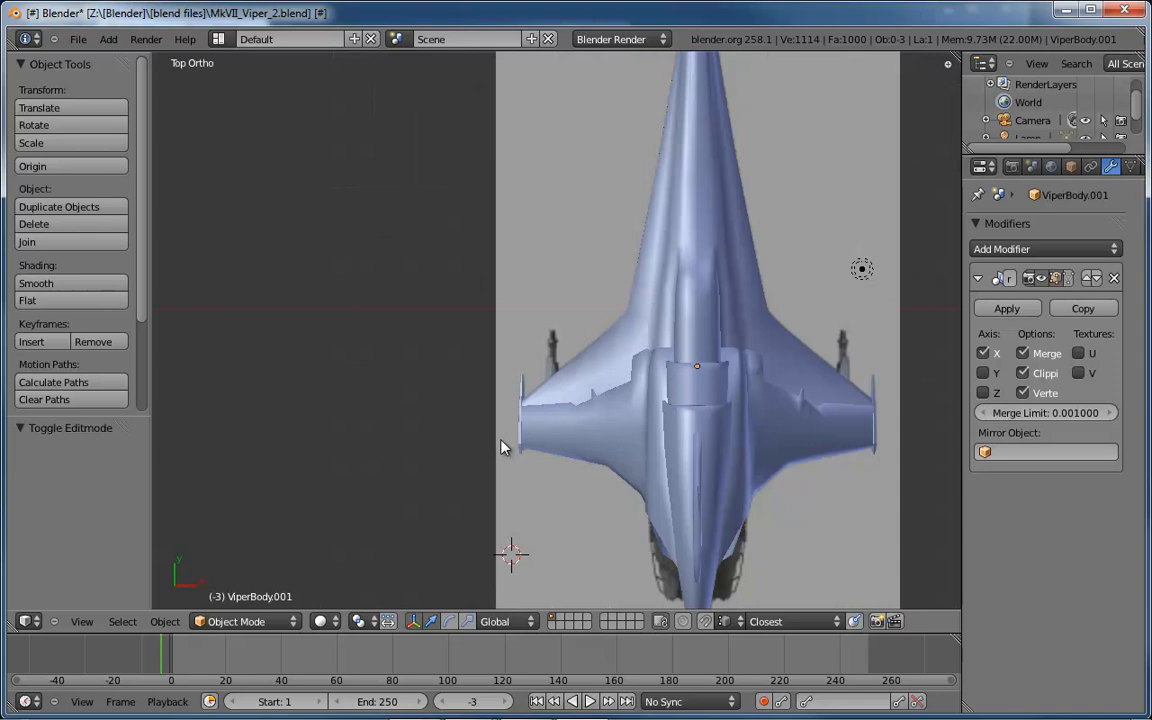
pyautogui.moveTo(507, 443); pyautogui.dragTo(720, 306, button='middle')
pyautogui.scroll(5, 720, 308)
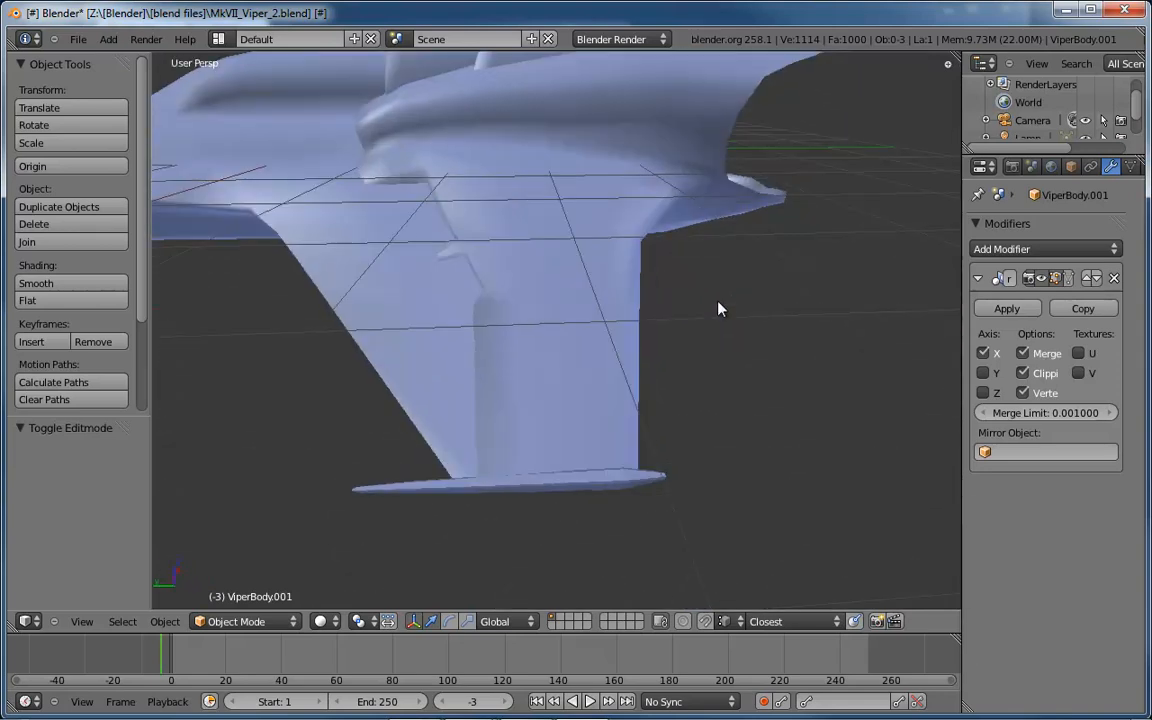
pyautogui.scroll(-5, 654, 426)
pyautogui.moveTo(654, 426)
pyautogui.mouseDown(button='middle')
pyautogui.moveTo(640, 318)
pyautogui.moveTo(653, 422)
pyautogui.mouseUp(button='middle')
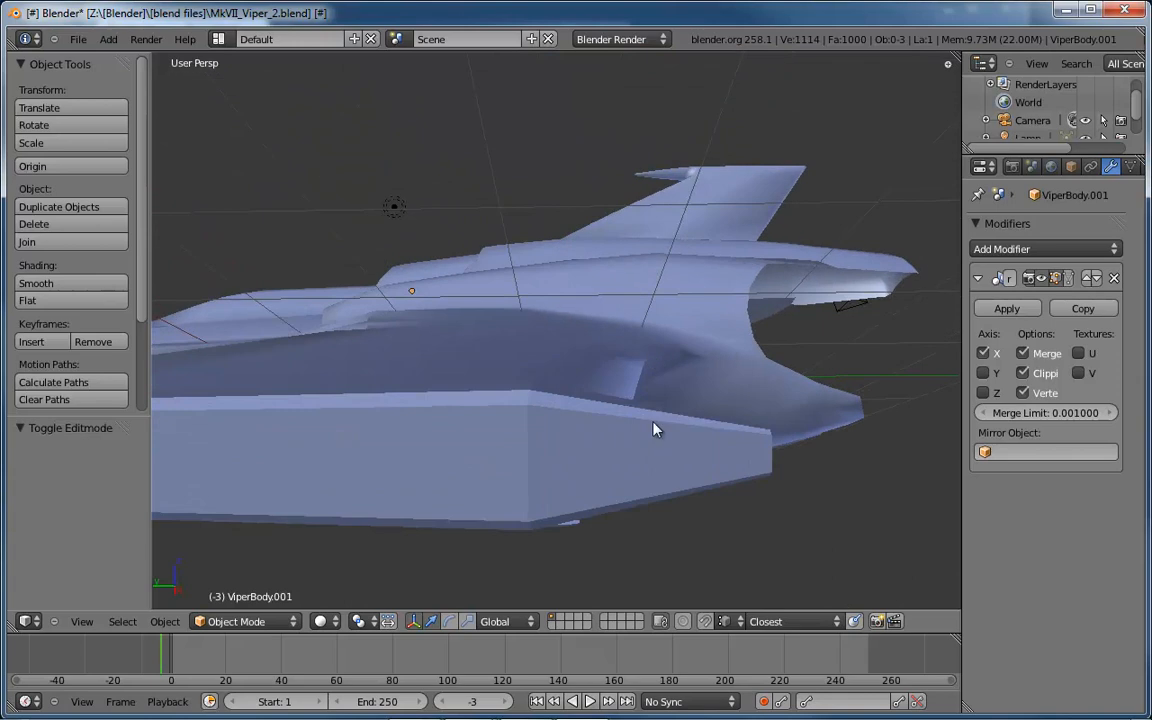
# In edit mode, add a crosswise loop cut midway along the pod's rear section and scale it to about 1.243.
pyautogui.press('Tab')
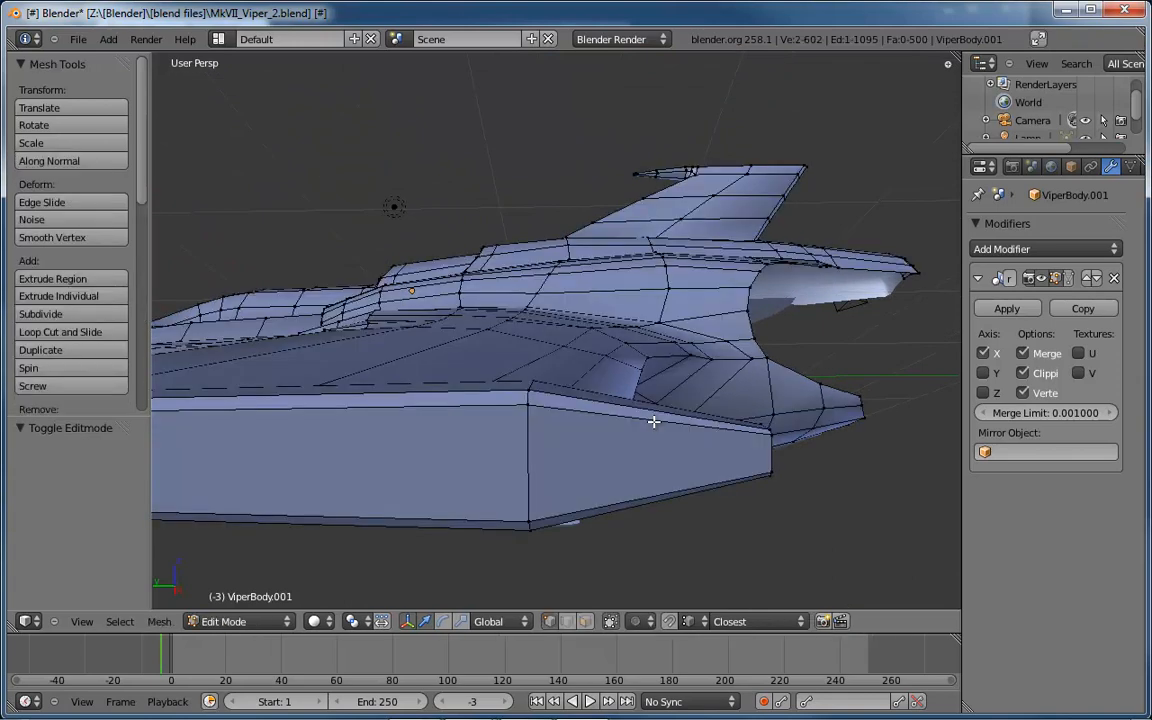
pyautogui.hotkey('ctrl', 'r')
pyautogui.click(653, 422)
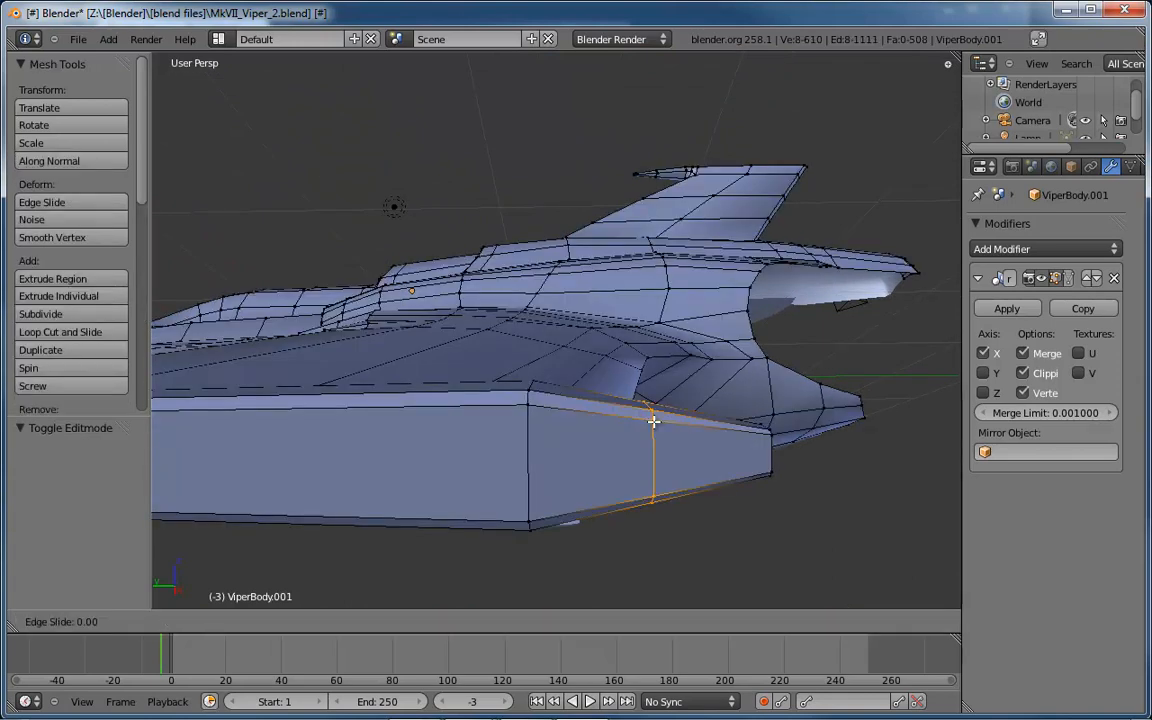
pyautogui.click(653, 422)
pyautogui.press('s')
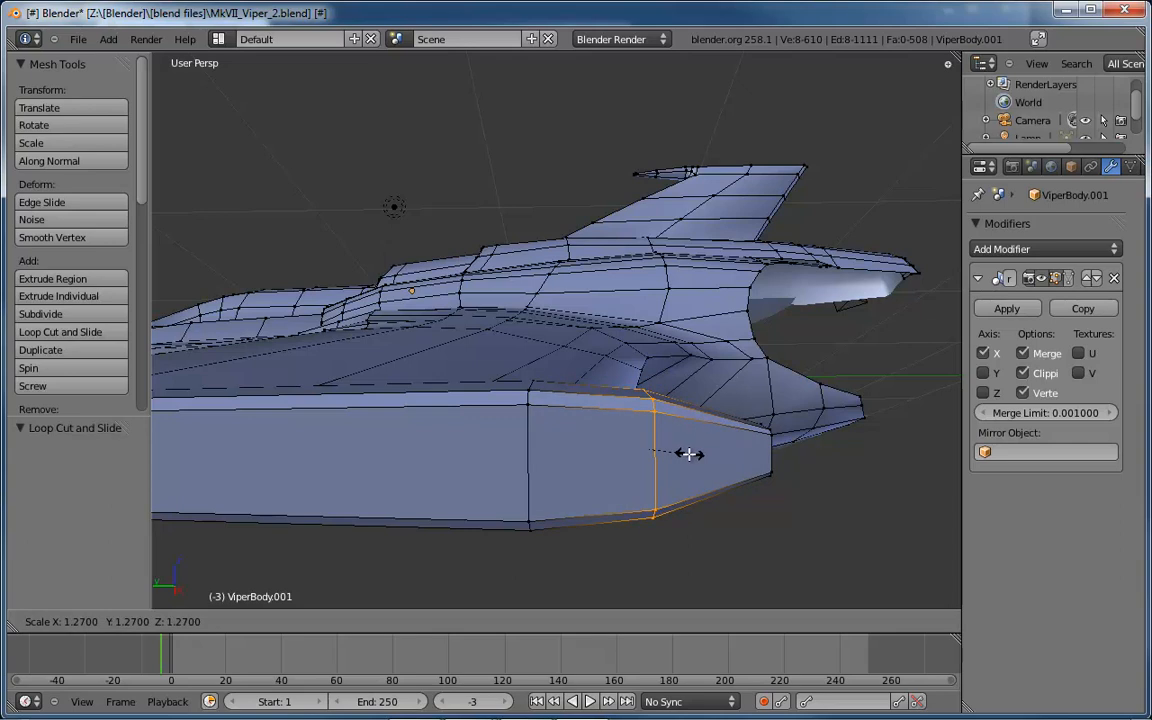
pyautogui.click(686, 454)
# Move the new rear loop backward along Y by about 0.037.
pyautogui.press('g')
pyautogui.press('y')
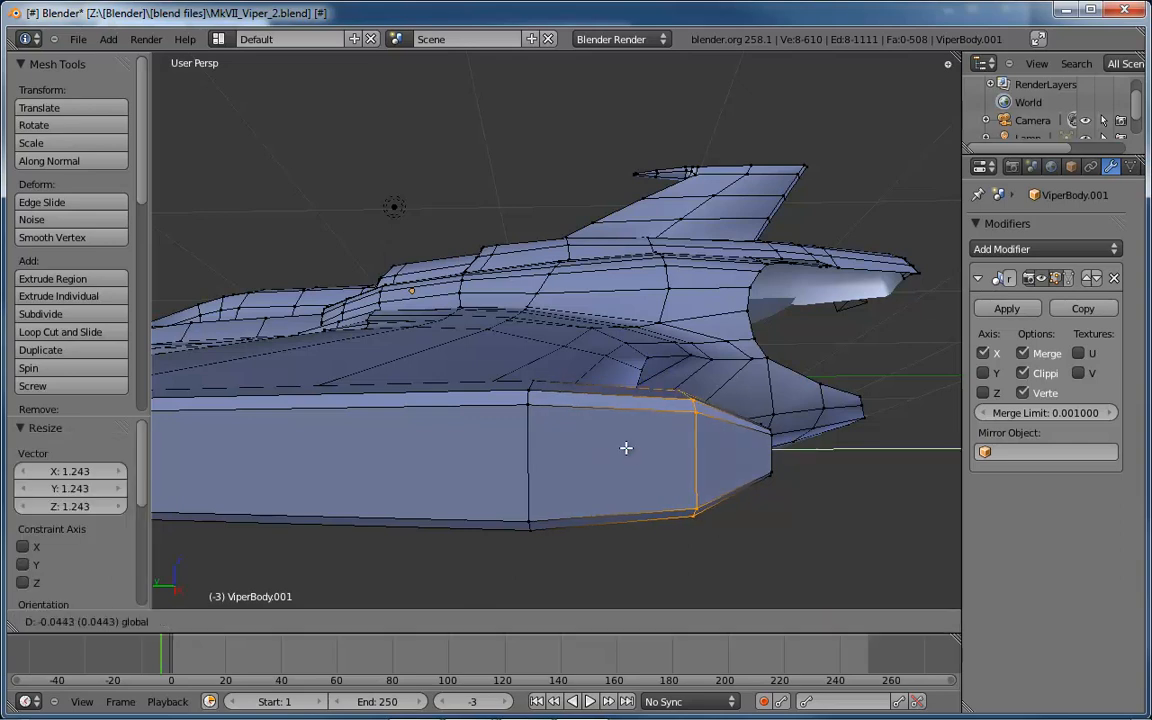
pyautogui.click(622, 447)
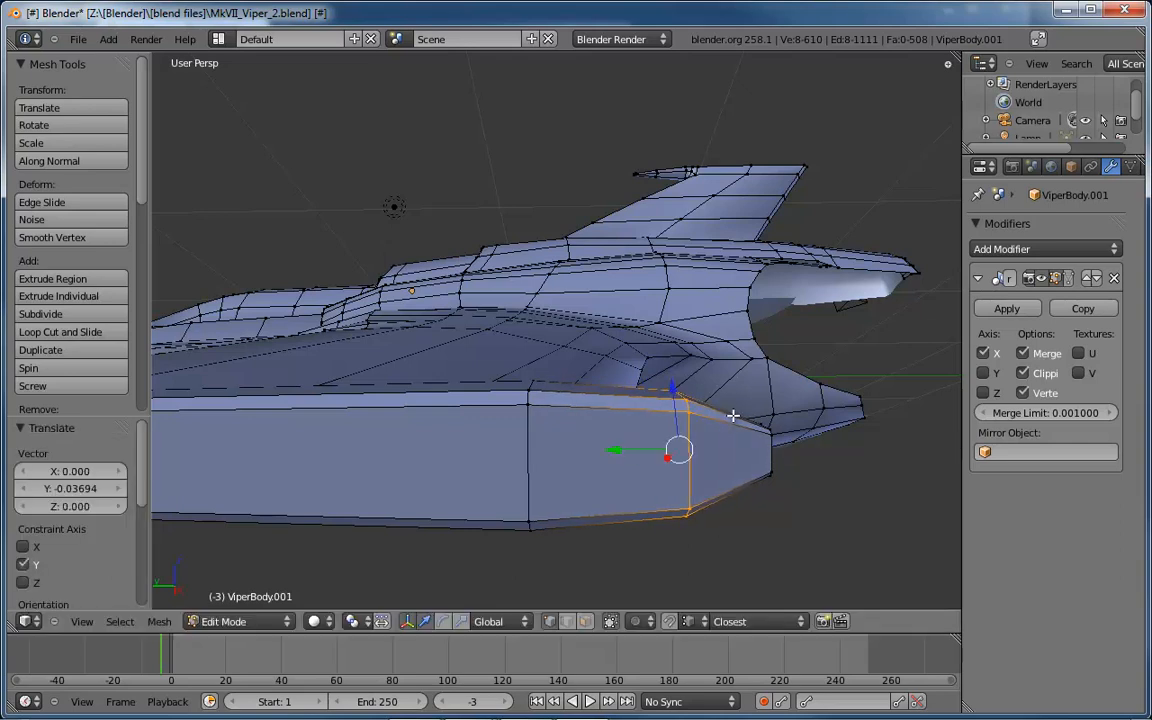
# Merge the upper and lower pairs of close corner vertices on the outer side of the pod's rear end at center.
pyautogui.moveTo(733, 415); pyautogui.dragTo(402, 292, button='middle')
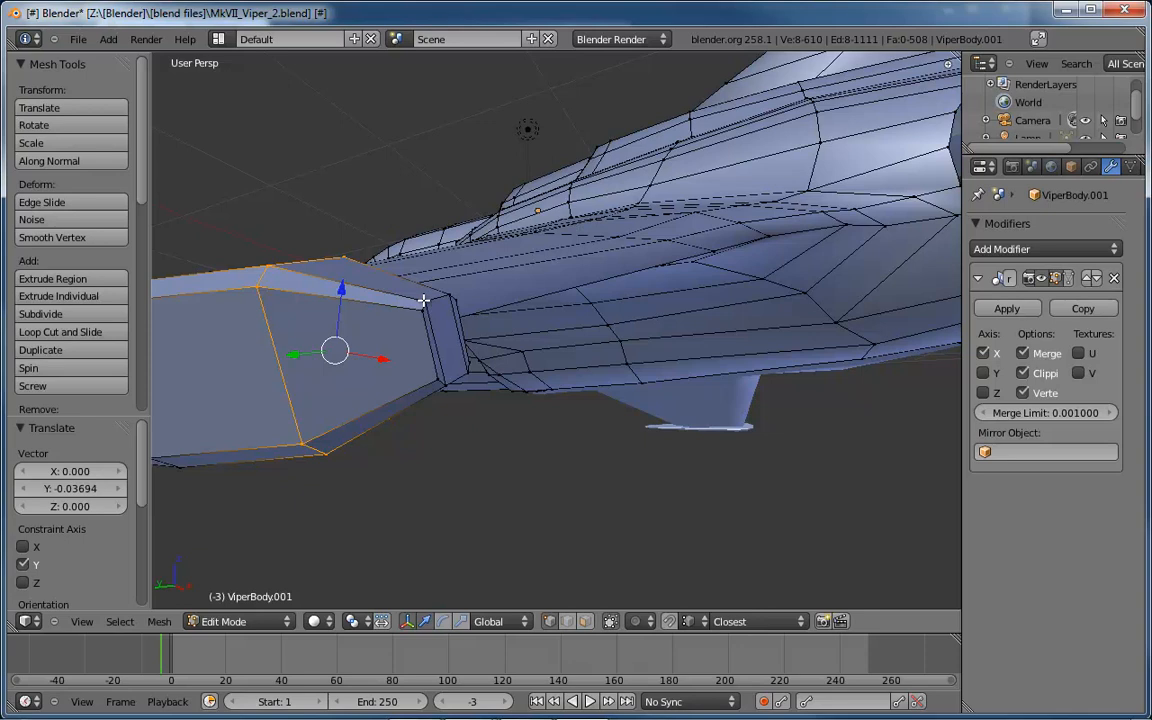
pyautogui.hotkey('ctrl', 'space')
pyautogui.press('a')
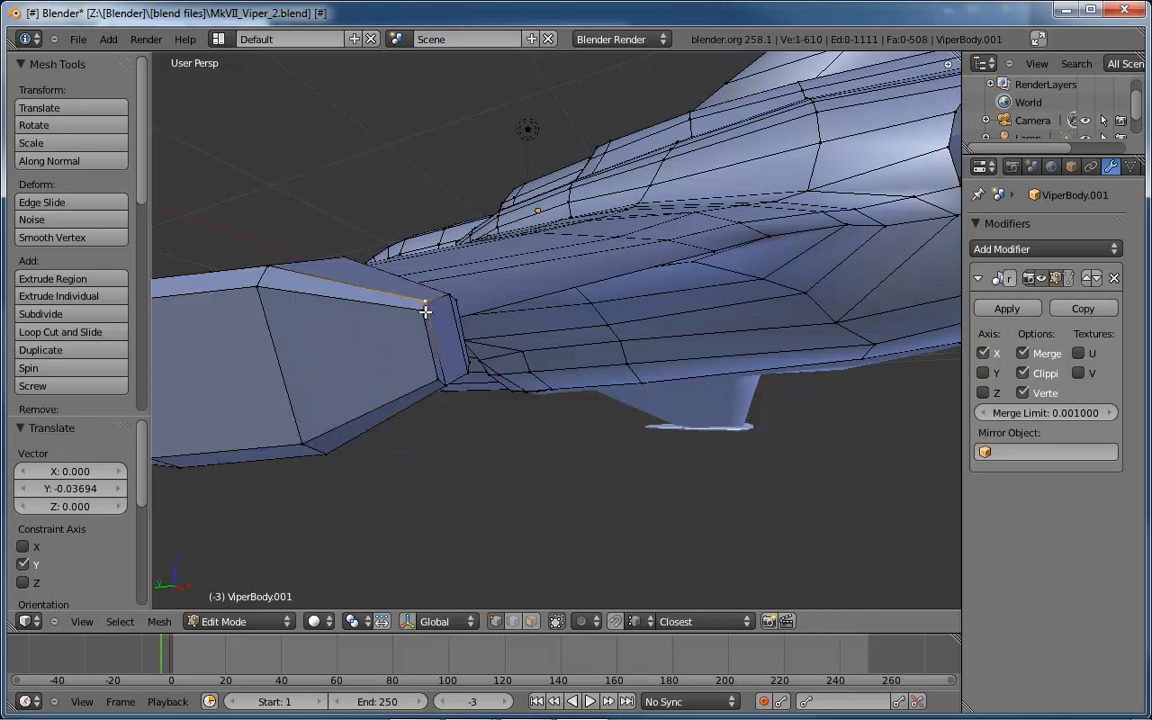
pyautogui.rightClick(426, 306)
pyautogui.hotkey('alt', 'm')
pyautogui.click(510, 318)
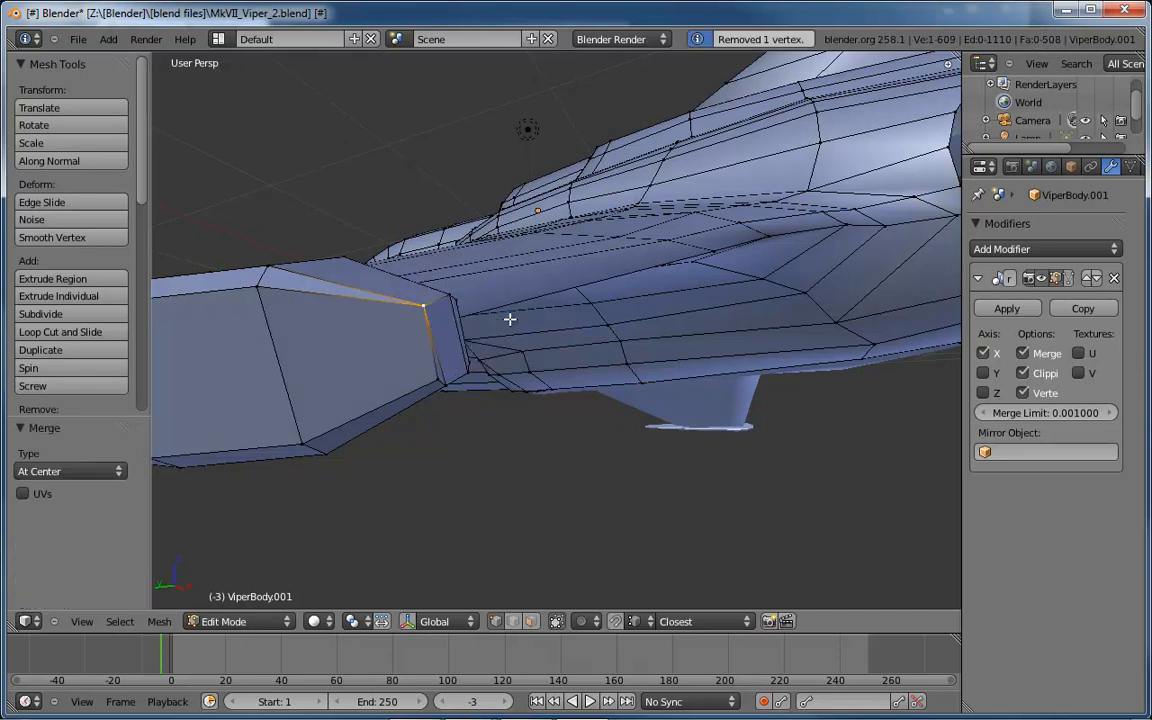
pyautogui.rightClick(438, 379)
pyautogui.keyDown('shift'); pyautogui.rightClick(446, 385); pyautogui.keyUp('shift')
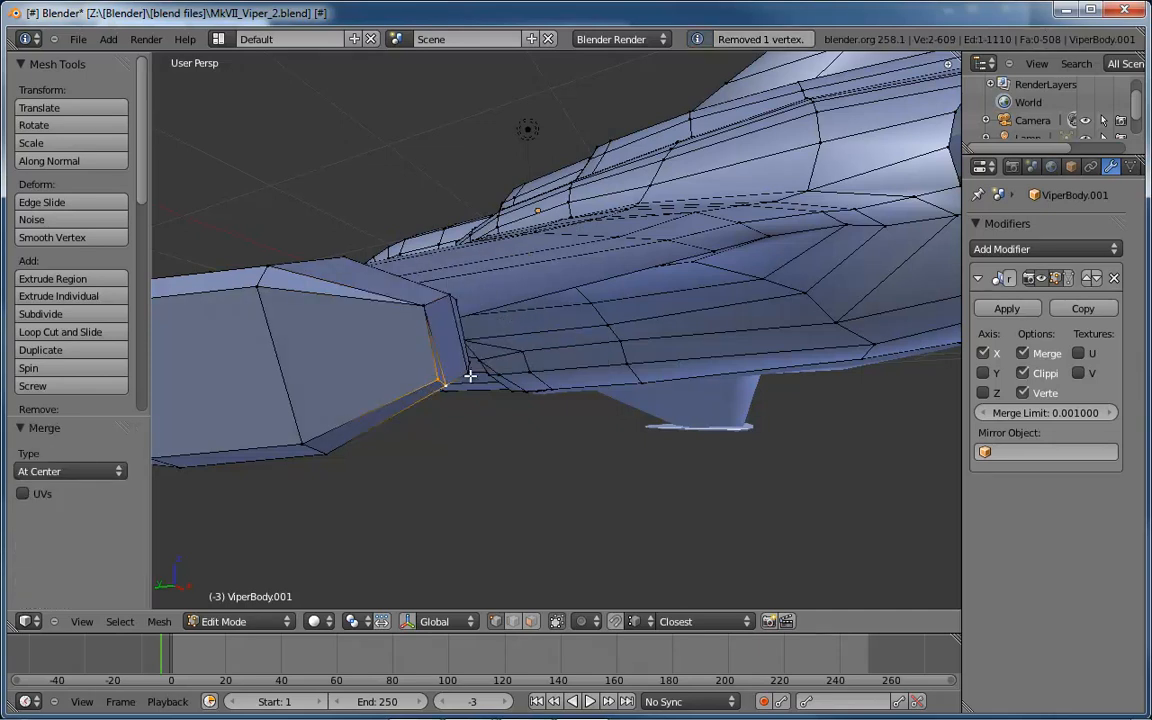
pyautogui.hotkey('alt', 'm')
pyautogui.click(471, 374)
# Merge the two remaining pairs of close corner vertices on the wing side of the pod's rear end at center.
pyautogui.moveTo(474, 336); pyautogui.dragTo(532, 342, button='middle')
pyautogui.rightClick(551, 296)
pyautogui.press('KP_Decimal')
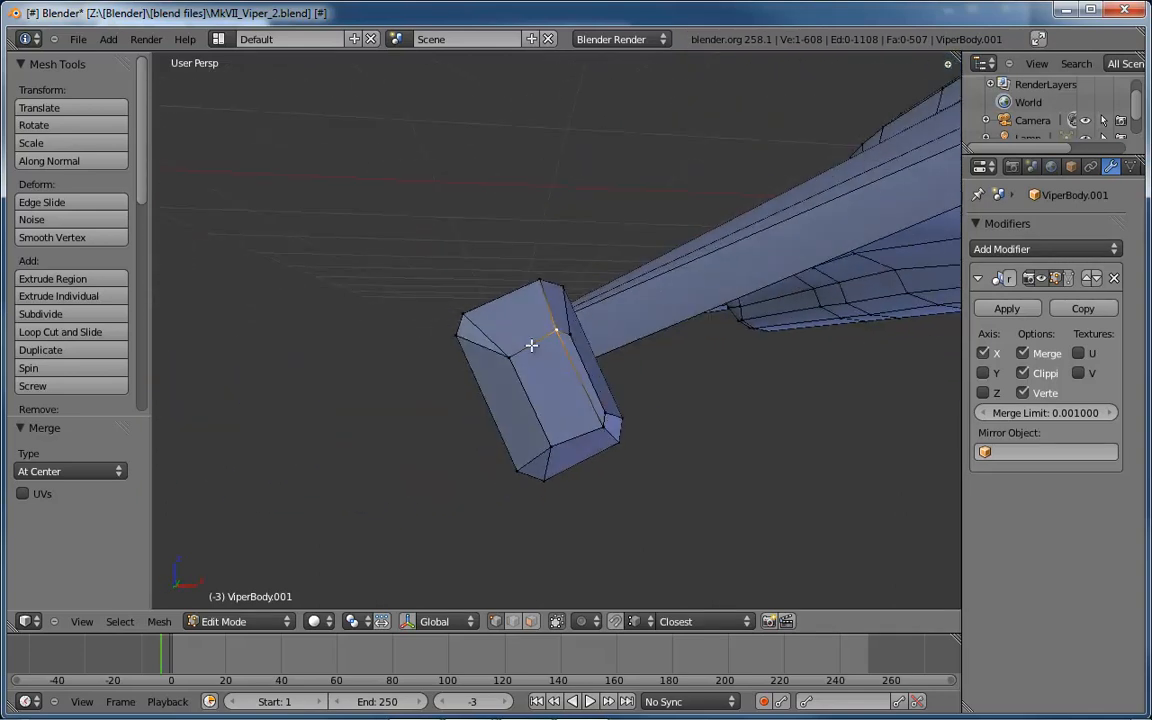
pyautogui.keyDown('shift'); pyautogui.rightClick(570, 331); pyautogui.keyUp('shift')
pyautogui.hotkey('alt', 'm')
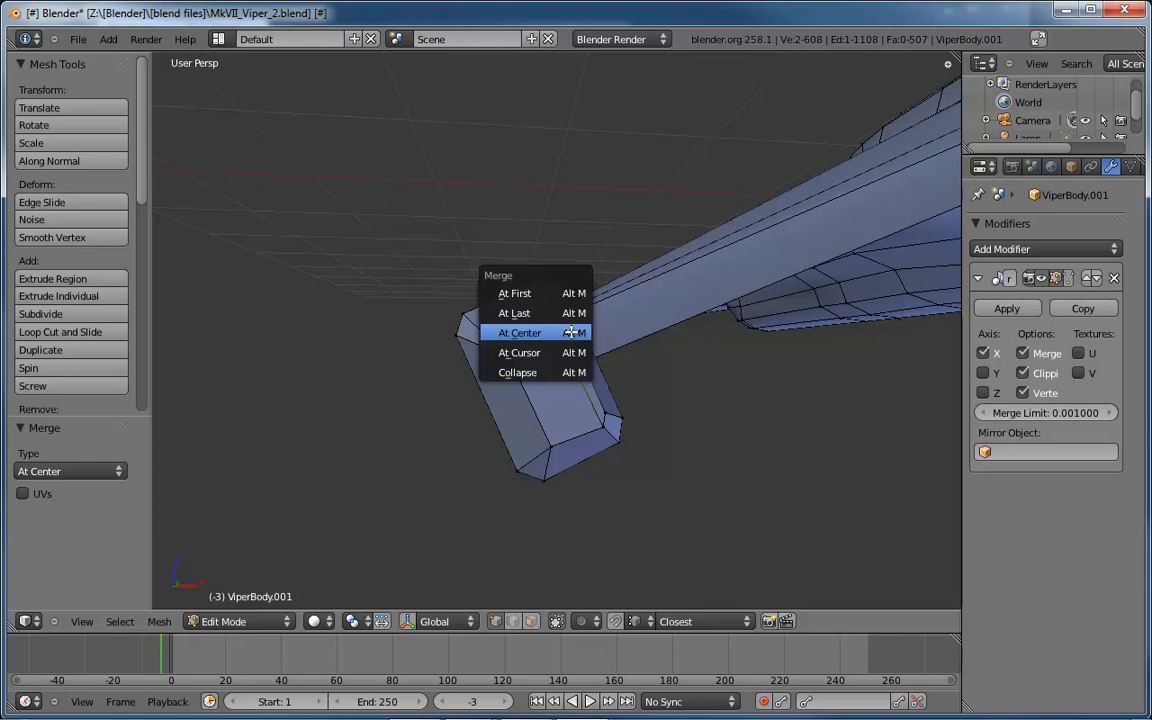
pyautogui.click(570, 331)
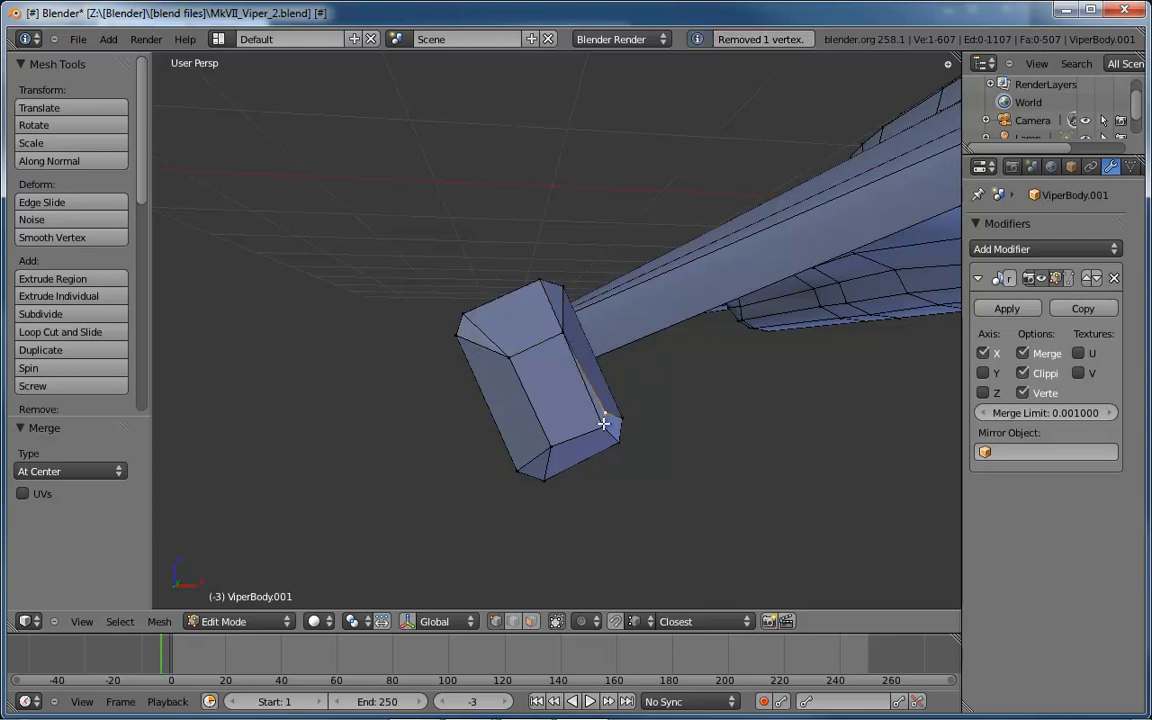
pyautogui.keyDown('shift'); pyautogui.rightClick(602, 422); pyautogui.keyUp('shift')
pyautogui.hotkey('alt', 'm')
pyautogui.click(601, 423)
# Examine the finished wing-tip pod and compare the wing with the reference image from above.
pyautogui.moveTo(607, 417); pyautogui.dragTo(637, 378, button='middle')
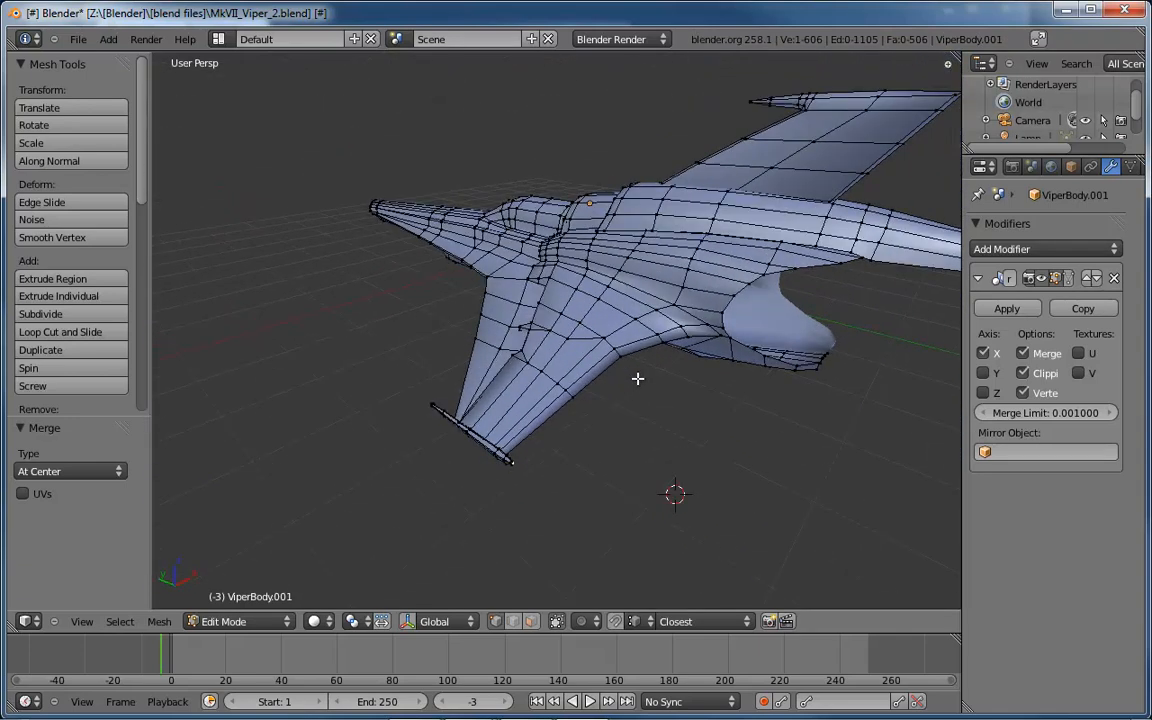
pyautogui.moveTo(633, 327); pyautogui.dragTo(527, 366, button='middle')
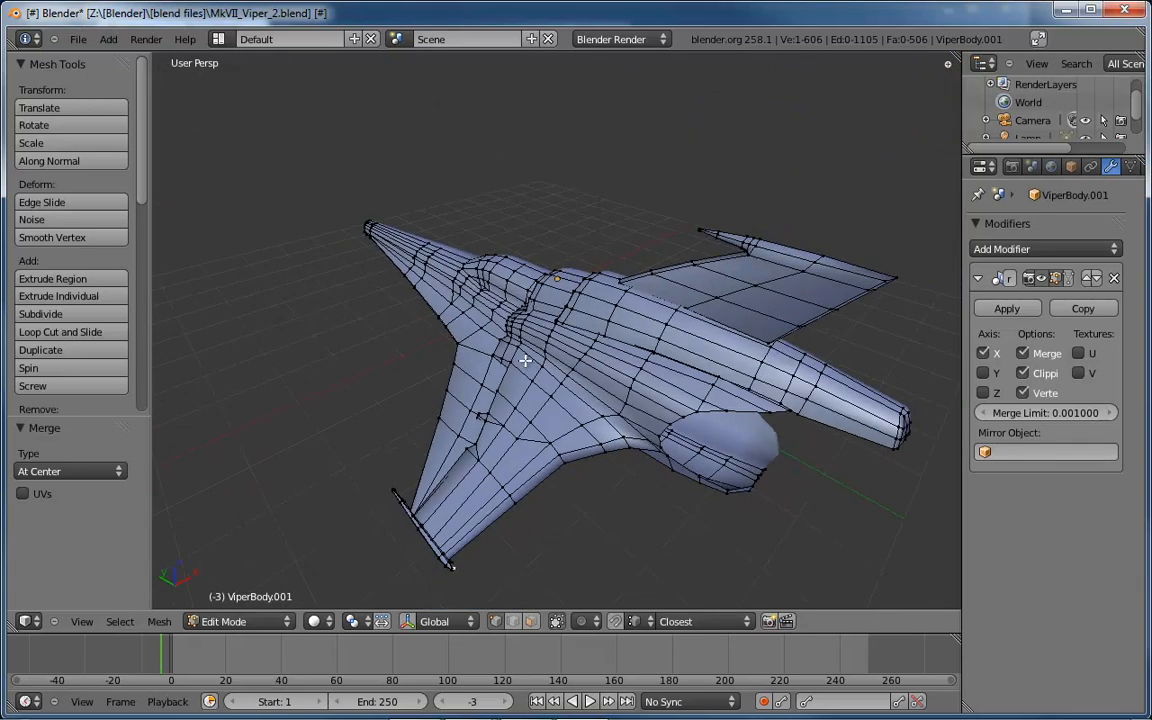
pyautogui.press('KP_7')
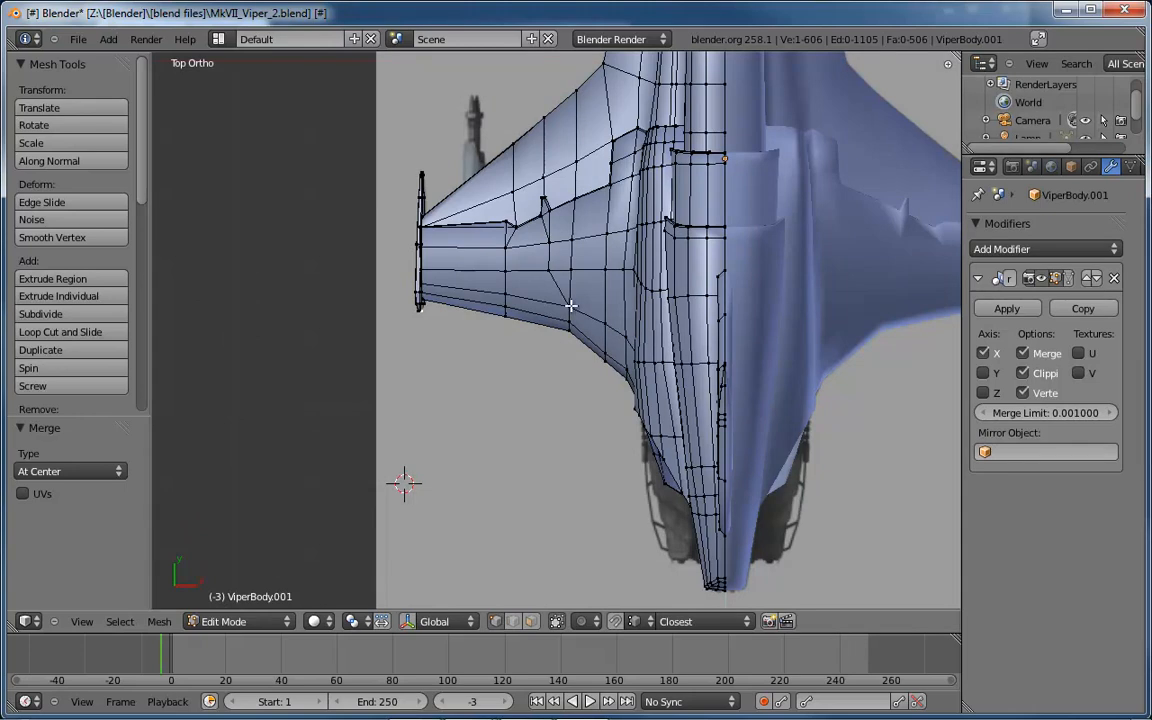
pyautogui.keyDown('shift'); pyautogui.moveTo(552, 242); pyautogui.dragTo(518, 302, button='middle'); pyautogui.keyUp('shift')
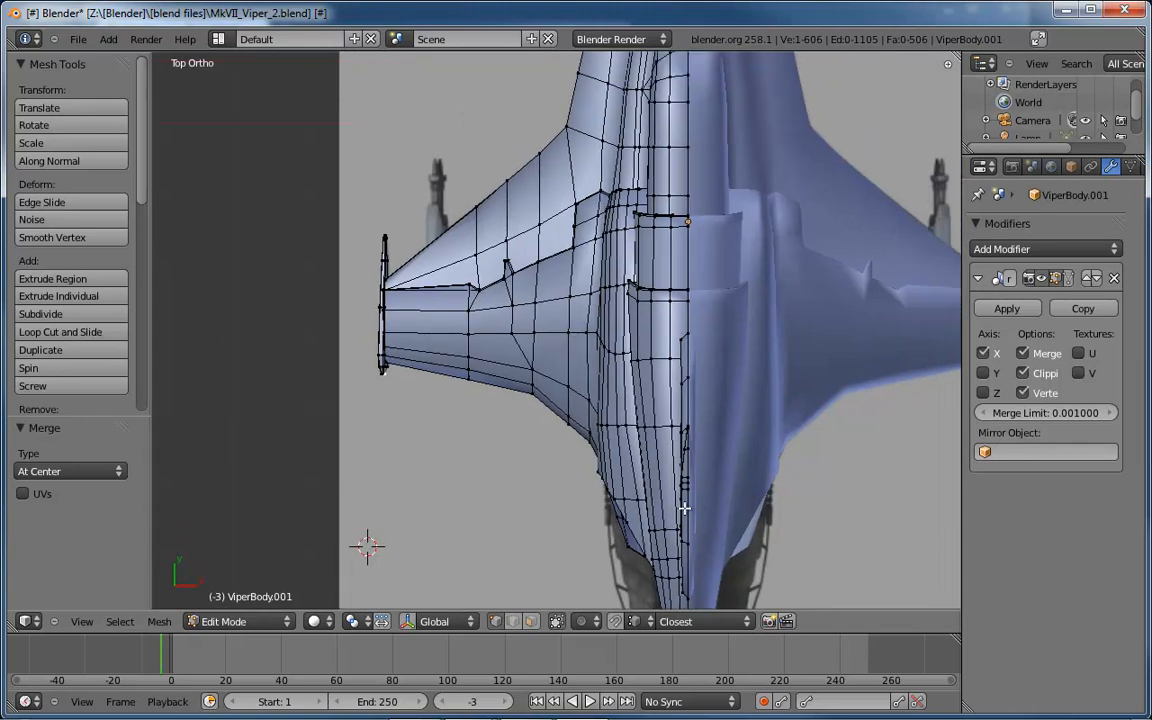
pyautogui.keyDown('shift'); pyautogui.moveTo(679, 510); pyautogui.dragTo(643, 423, button='middle'); pyautogui.keyUp('shift')
pyautogui.keyDown('shift'); pyautogui.moveTo(652, 322); pyautogui.dragTo(594, 542, button='middle'); pyautogui.keyUp('shift')
pyautogui.keyDown('shift'); pyautogui.moveTo(513, 456); pyautogui.dragTo(663, 465, button='middle'); pyautogui.keyUp('shift')
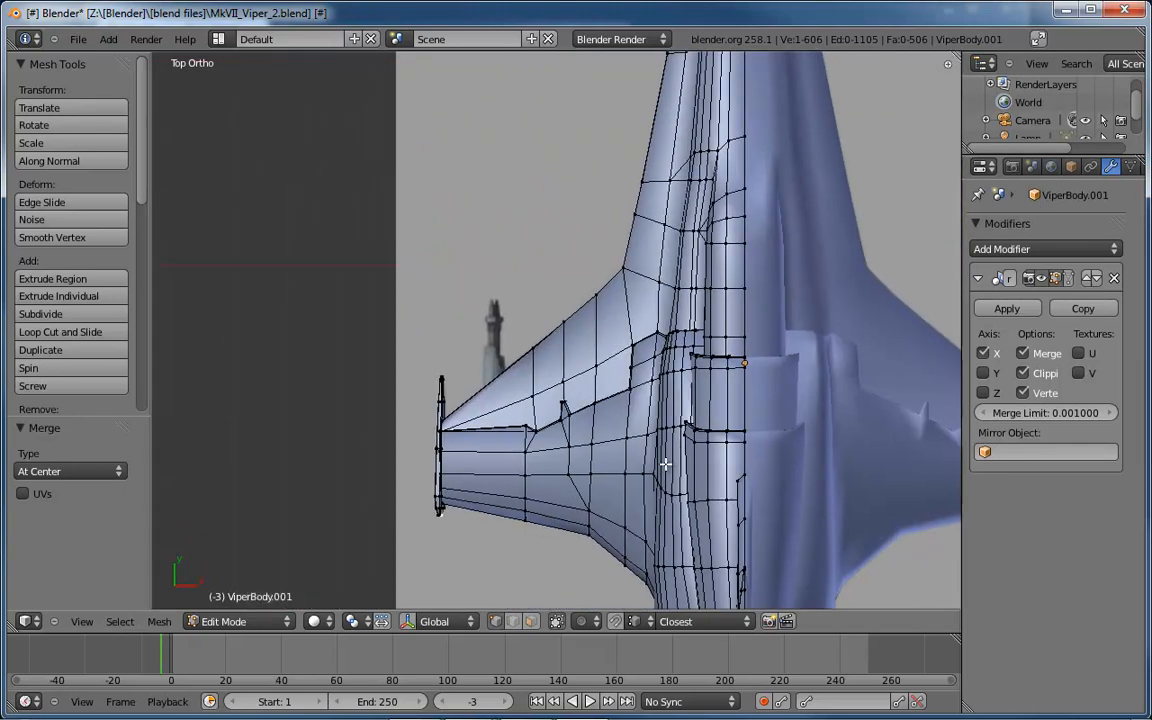
# Compare the Viper with the top-view reference and the photo viper-mk-vii-19.jpg, examining the tail fin and its gun.
pyautogui.press('z')
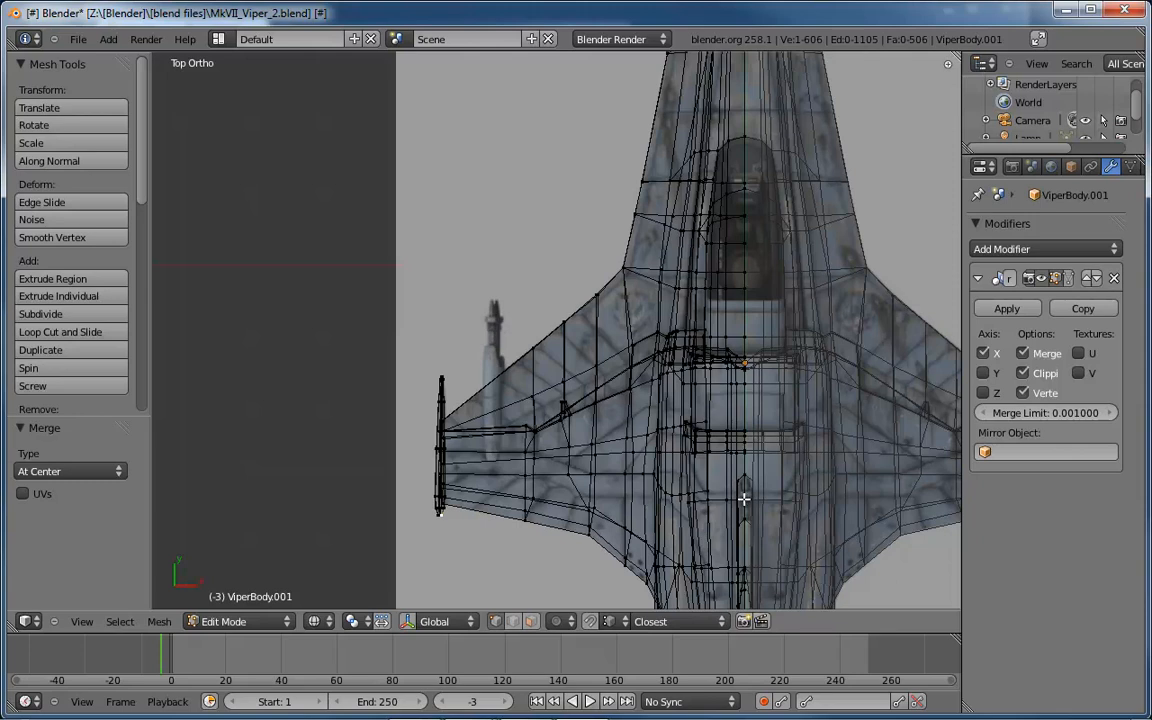
pyautogui.moveTo(740, 489); pyautogui.dragTo(799, 375, button='middle')
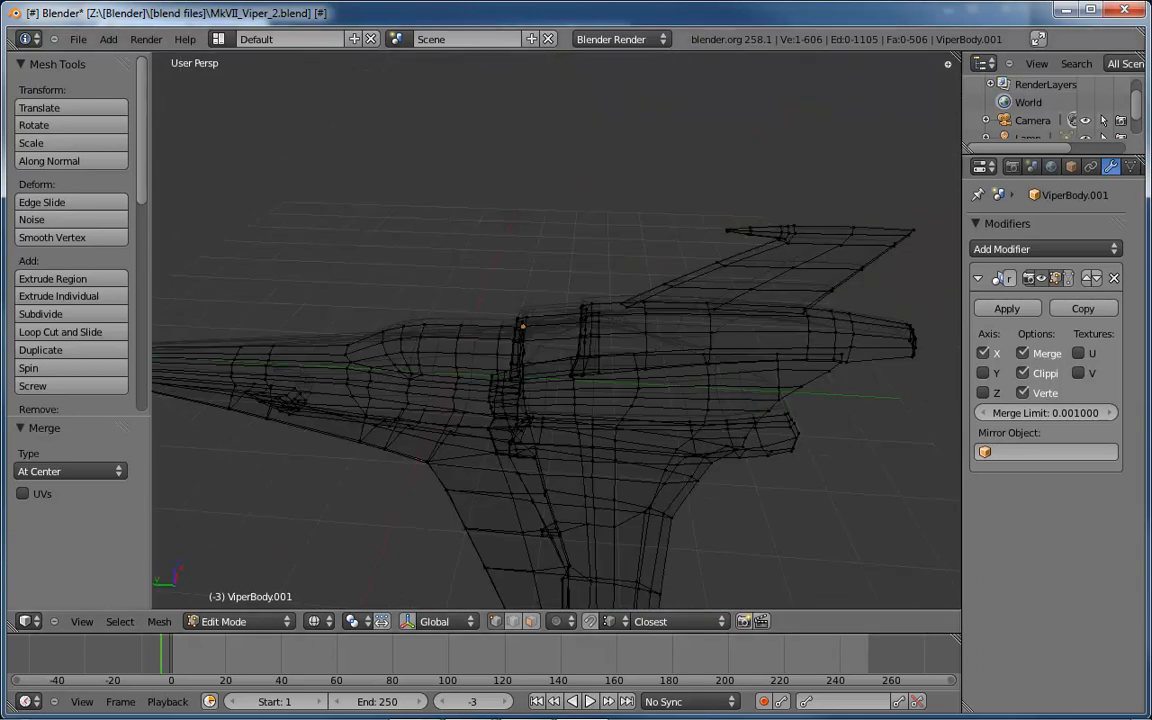
pyautogui.moveTo(0, 100); pyautogui.dragTo(727, 95)
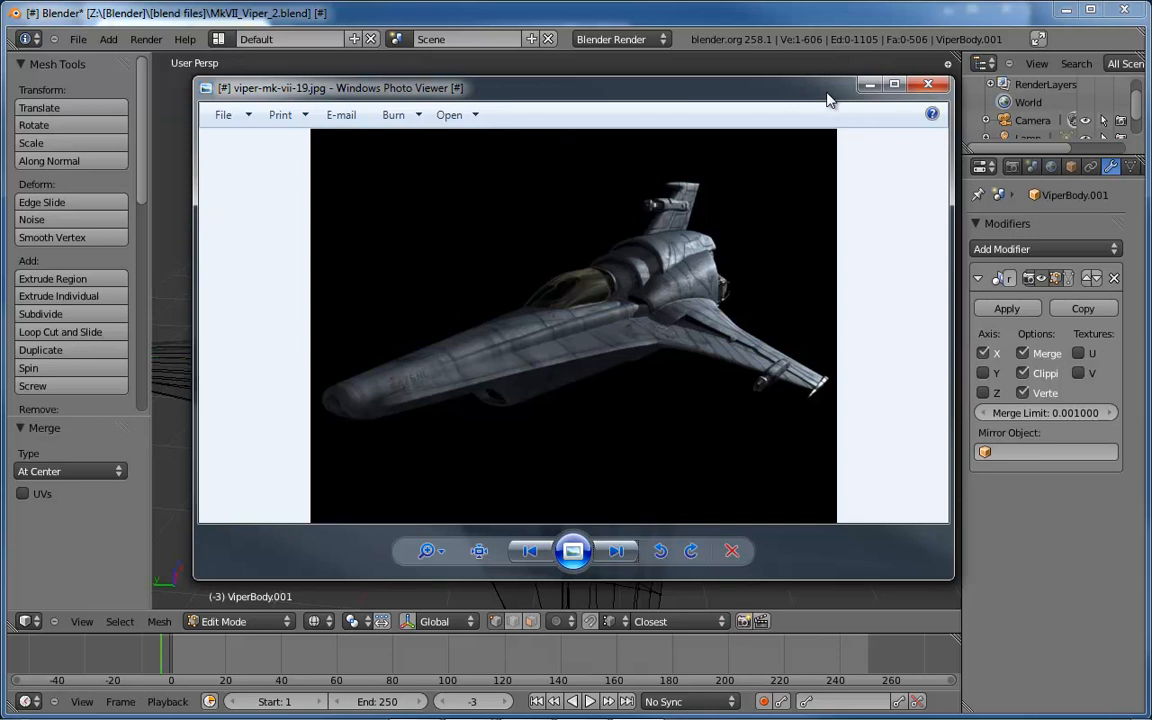
pyautogui.click(928, 84)
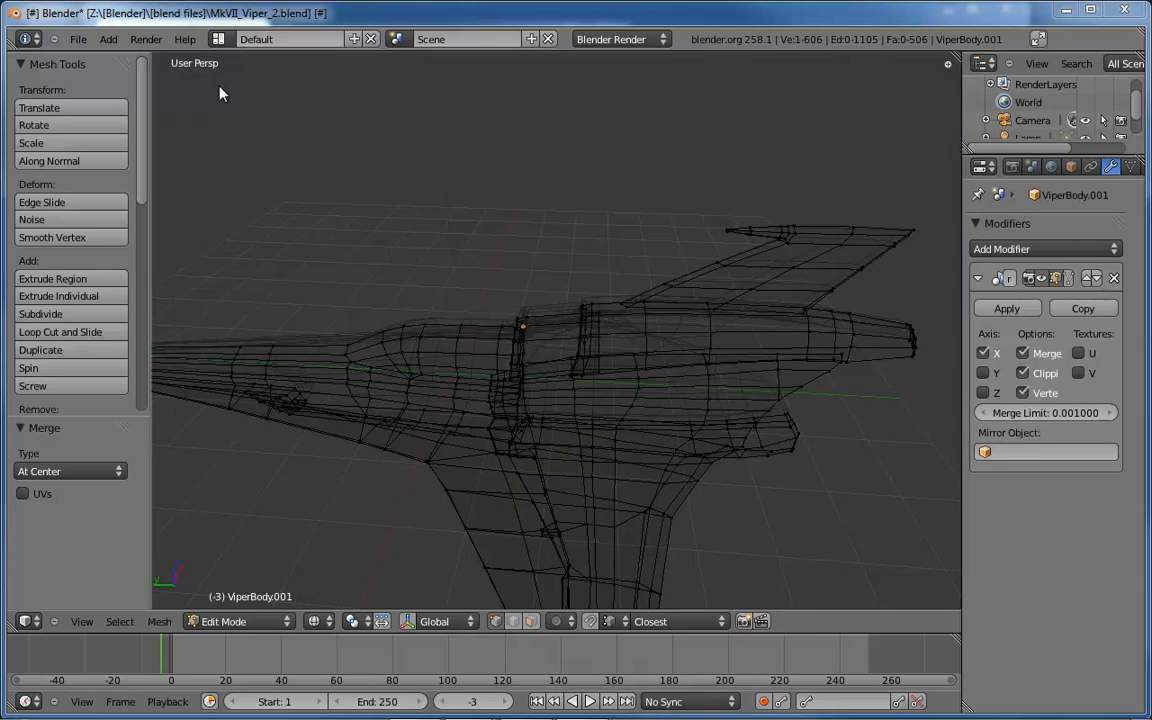
pyautogui.moveTo(432, 365); pyautogui.dragTo(488, 327, button='middle')
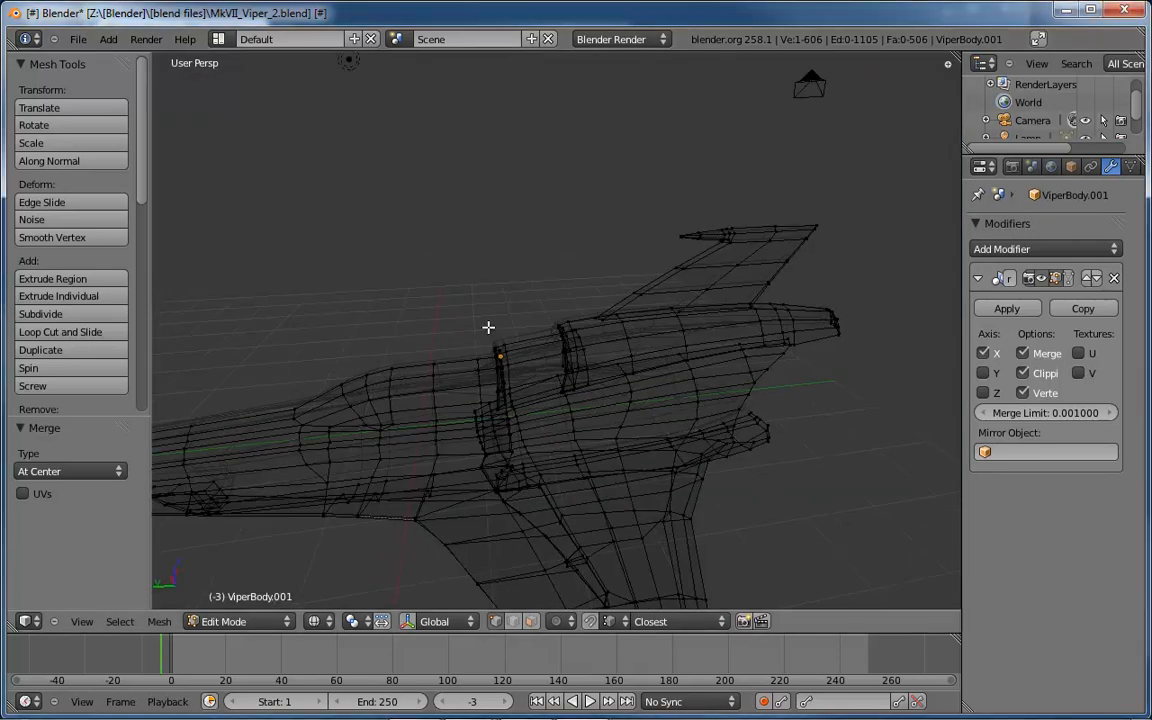
# Add a cube to the ViperBody mesh for modelling the gun on the tail fin.
pyautogui.press('ctrl+KP_3')
pyautogui.scroll(5, 612, 335)
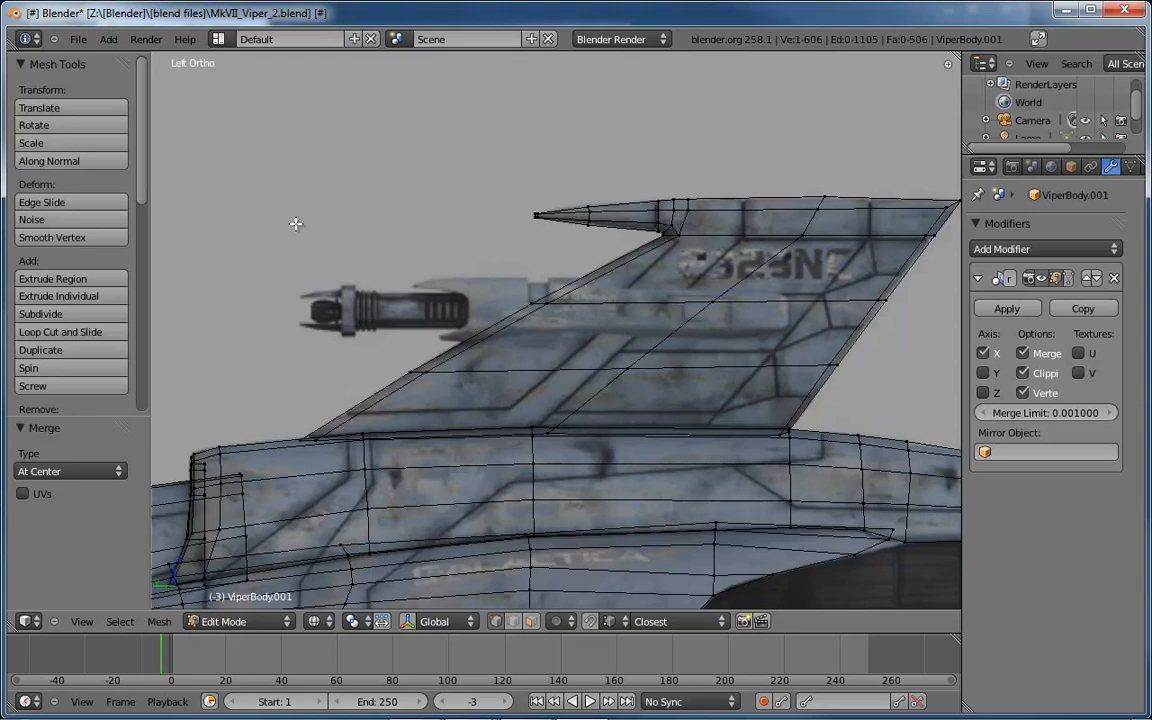
pyautogui.click(104, 39)
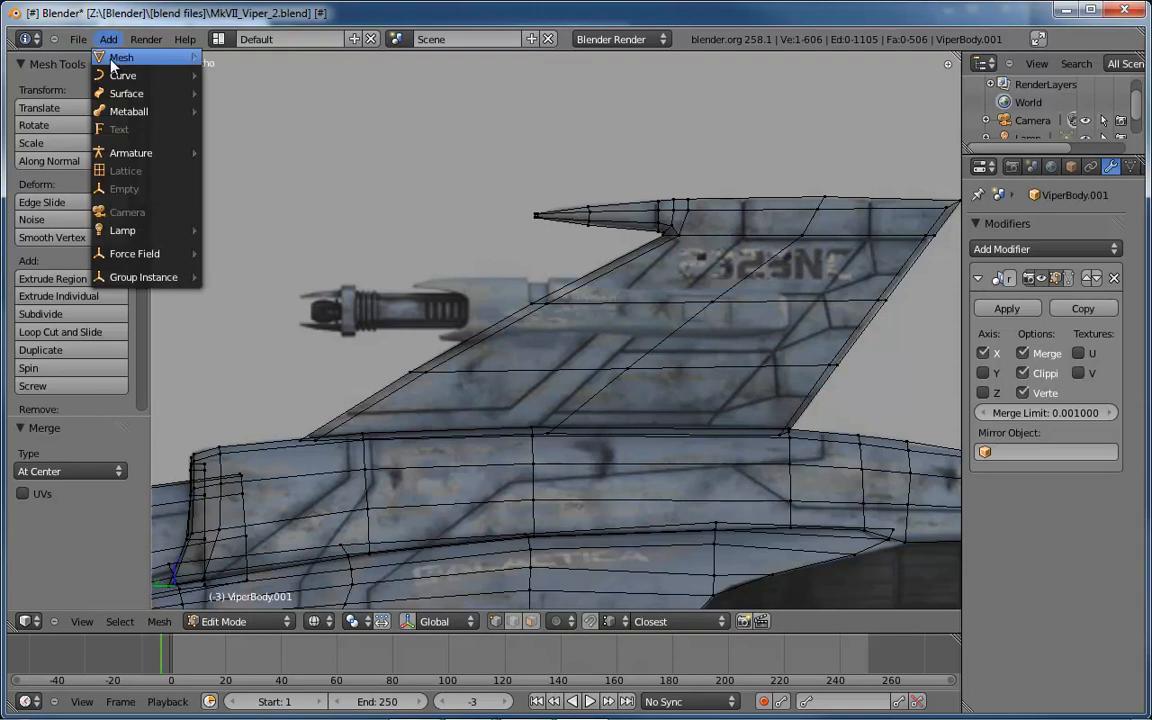
pyautogui.moveTo(112, 57)
pyautogui.click(216, 75)
pyautogui.press('z')
pyautogui.moveTo(545, 288); pyautogui.dragTo(688, 356, button='middle')
pyautogui.scroll(-7, 669, 411)
pyautogui.moveTo(674, 414); pyautogui.dragTo(689, 437, button='middle')
pyautogui.scroll(4, 738, 414)
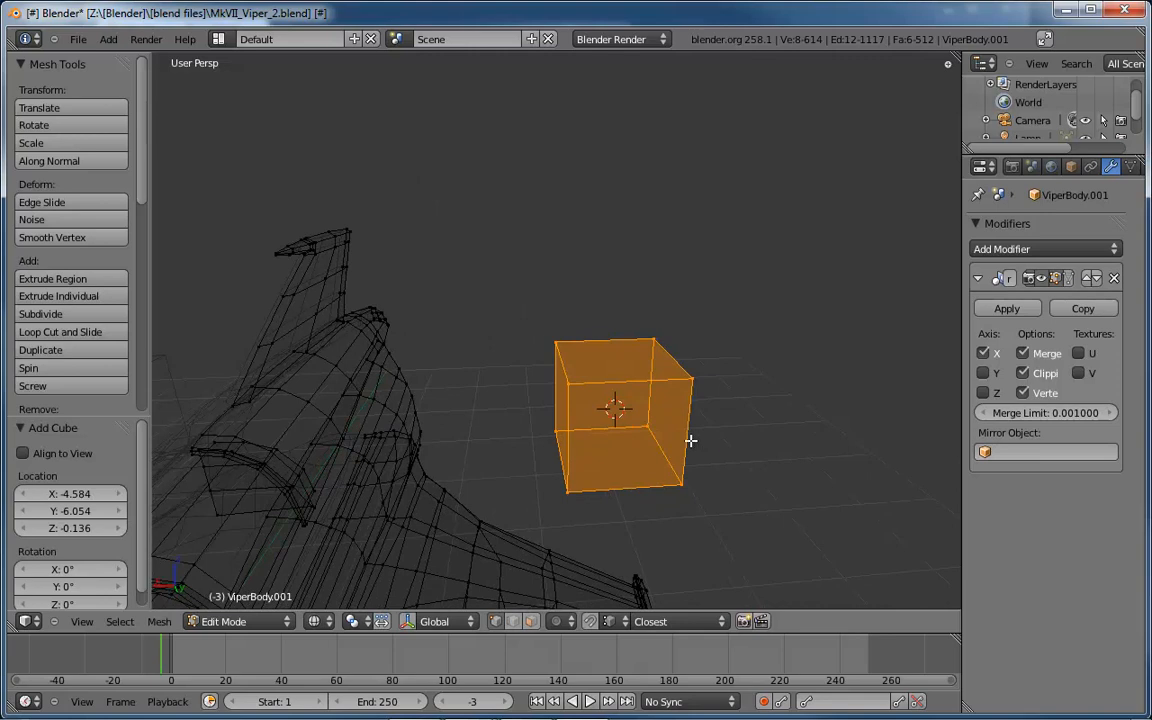
# Delete the cube's inner face, the one facing the ship's centre line.
pyautogui.hotkey('ctrl', 'Tab')
pyautogui.click(618, 478)
pyautogui.moveTo(609, 404); pyautogui.dragTo(506, 416, button='middle')
pyautogui.rightClick(500, 415)
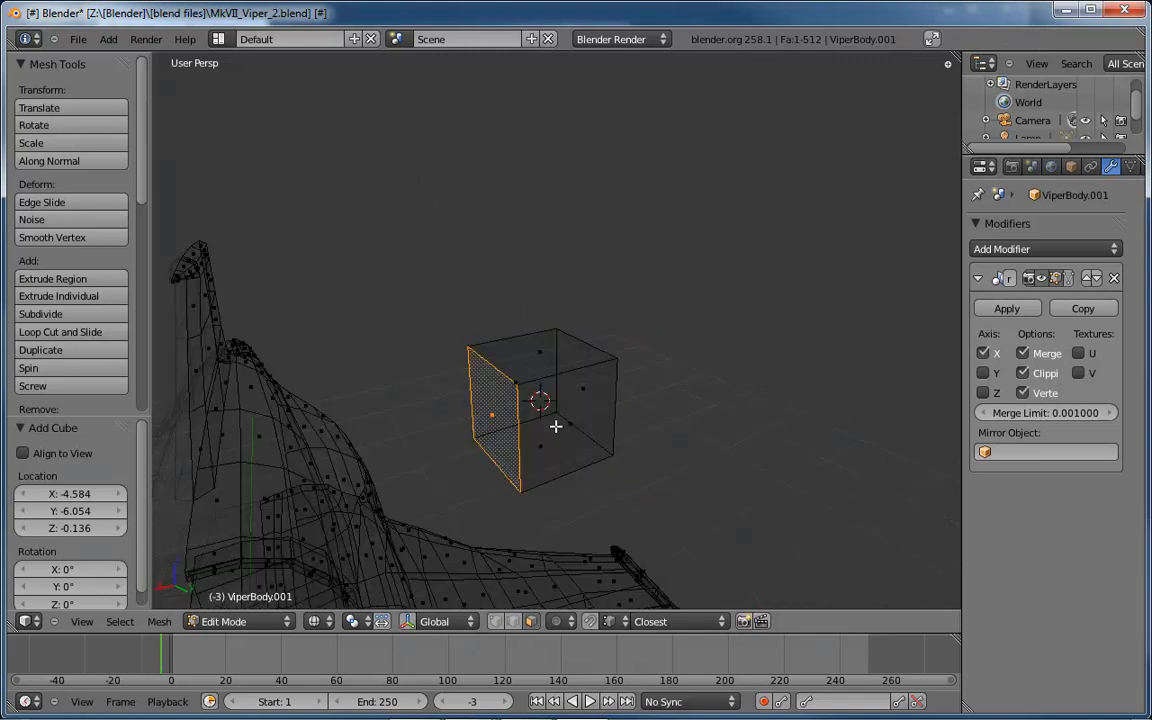
pyautogui.press('x')
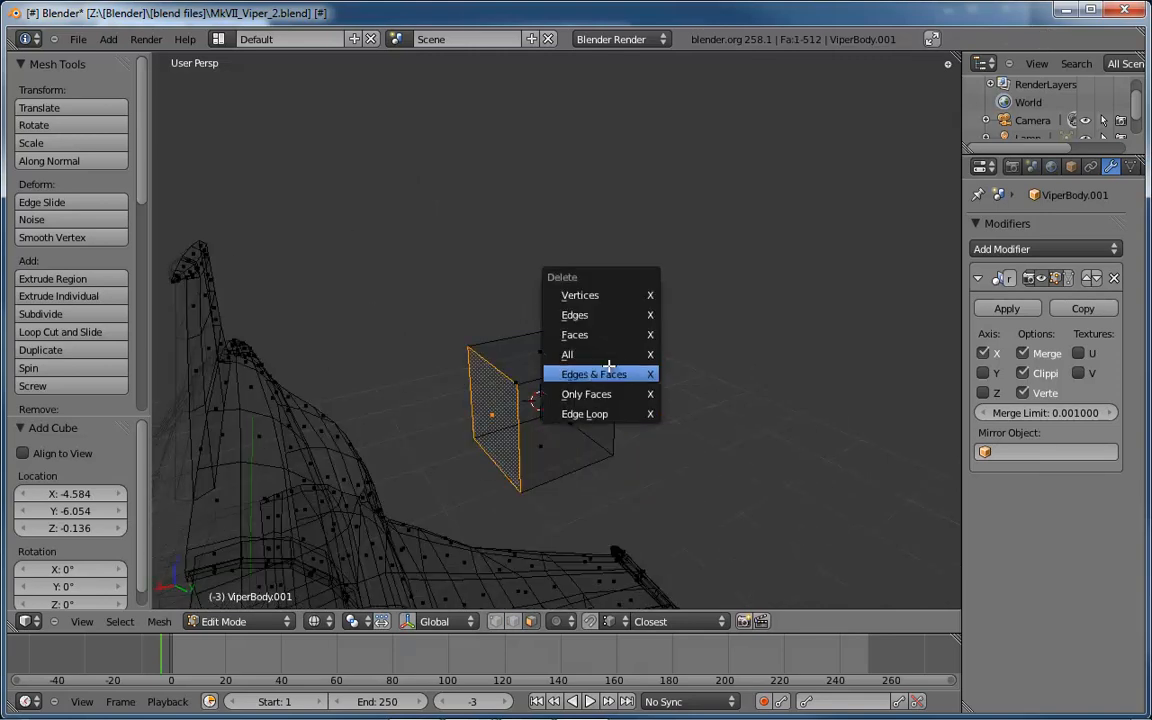
pyautogui.click(600, 336)
# Raise the whole open cube to fin height and move it about 5.072 along X onto the mirror plane at the fin.
pyautogui.moveTo(600, 336); pyautogui.dragTo(760, 366, button='middle')
pyautogui.rightClick(698, 362)
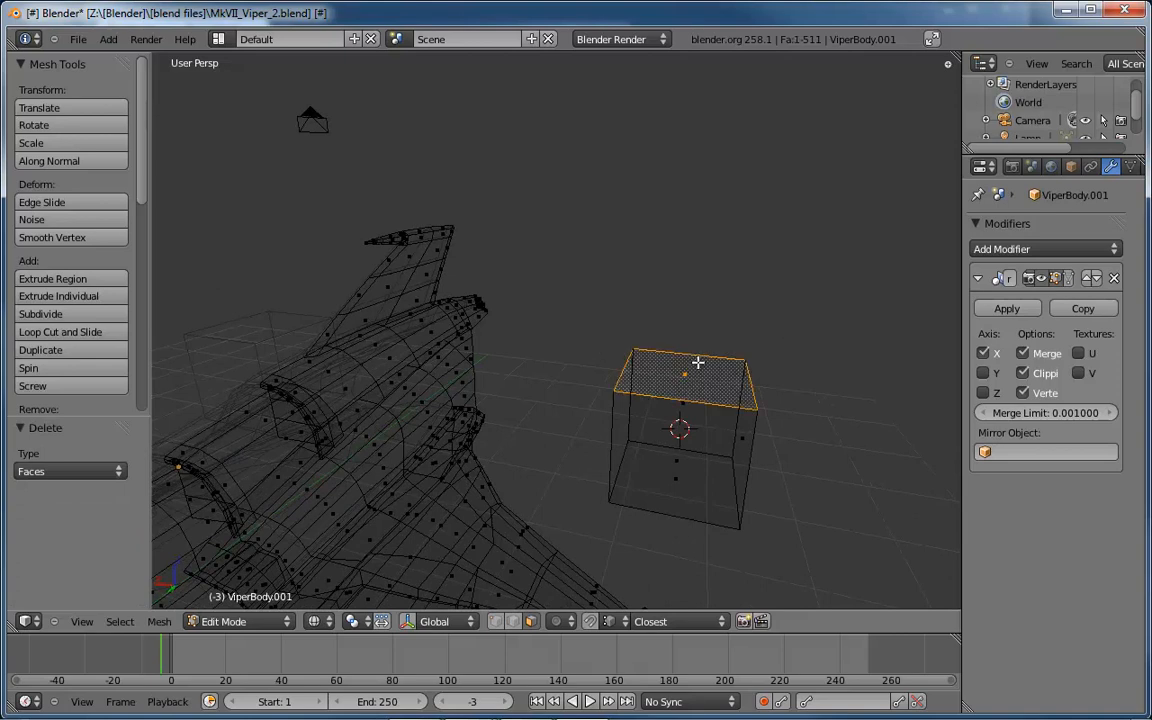
pyautogui.press('ctrl+KP_Add')
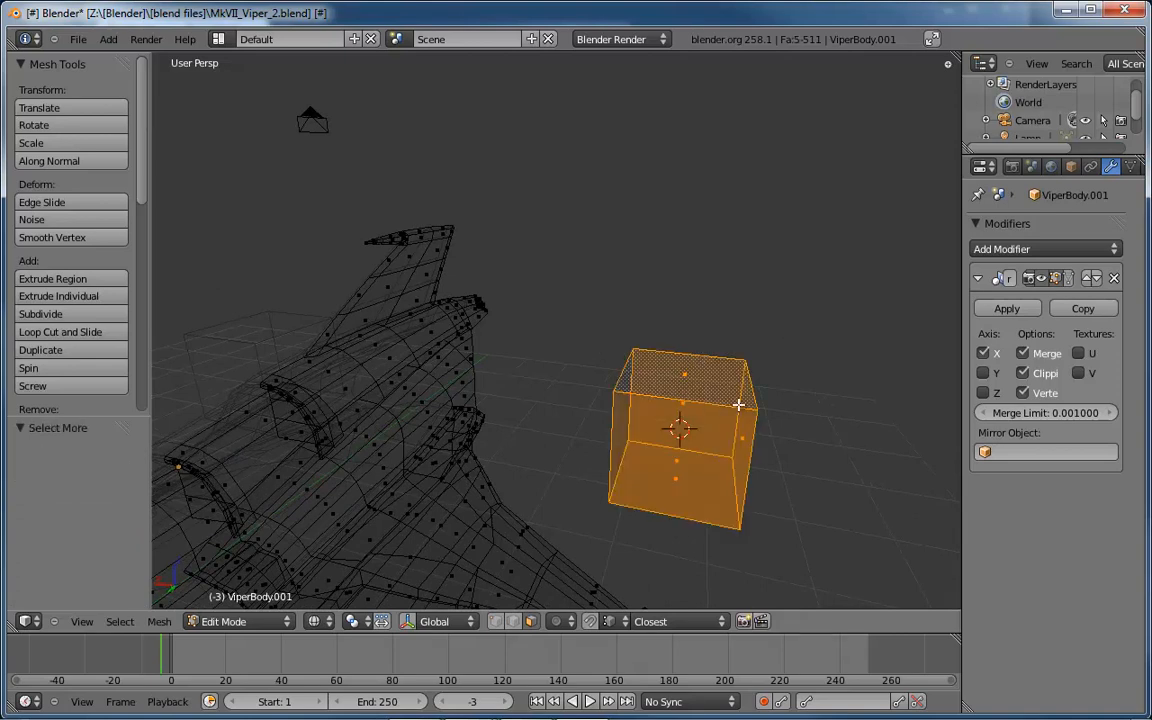
pyautogui.hotkey('ctrl', 'space')
pyautogui.moveTo(738, 404); pyautogui.dragTo(715, 396, button='middle')
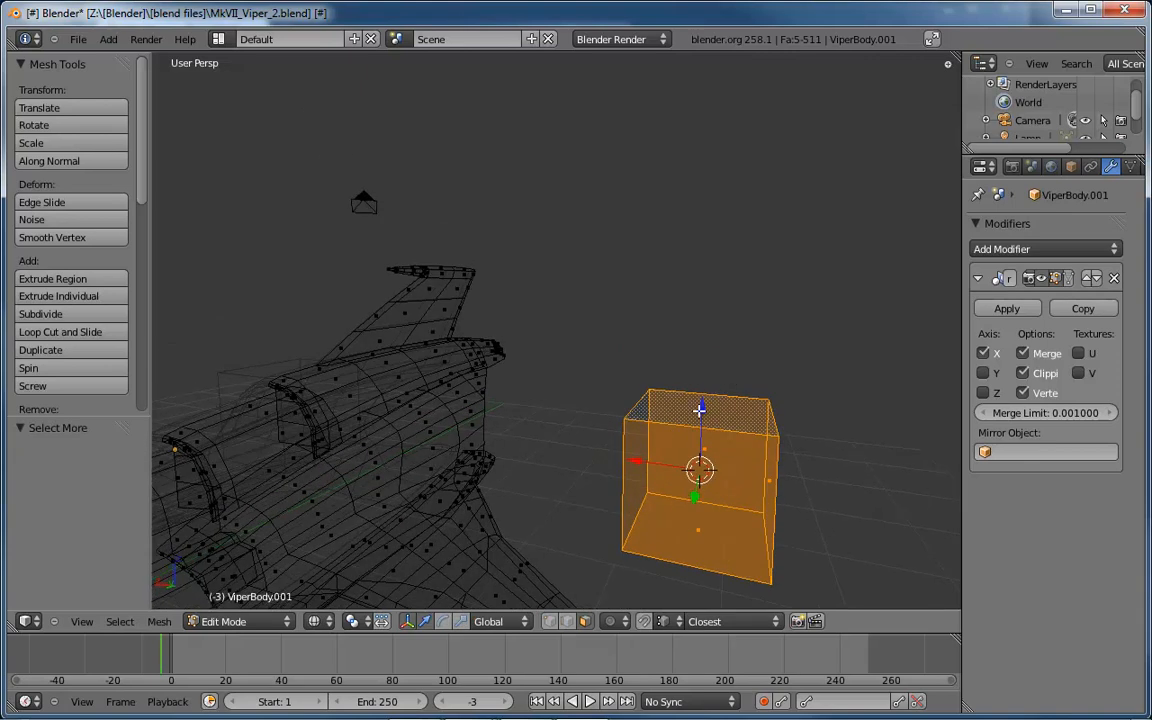
pyautogui.moveTo(699, 409); pyautogui.dragTo(711, 250)
pyautogui.moveTo(633, 314); pyautogui.dragTo(371, 303)
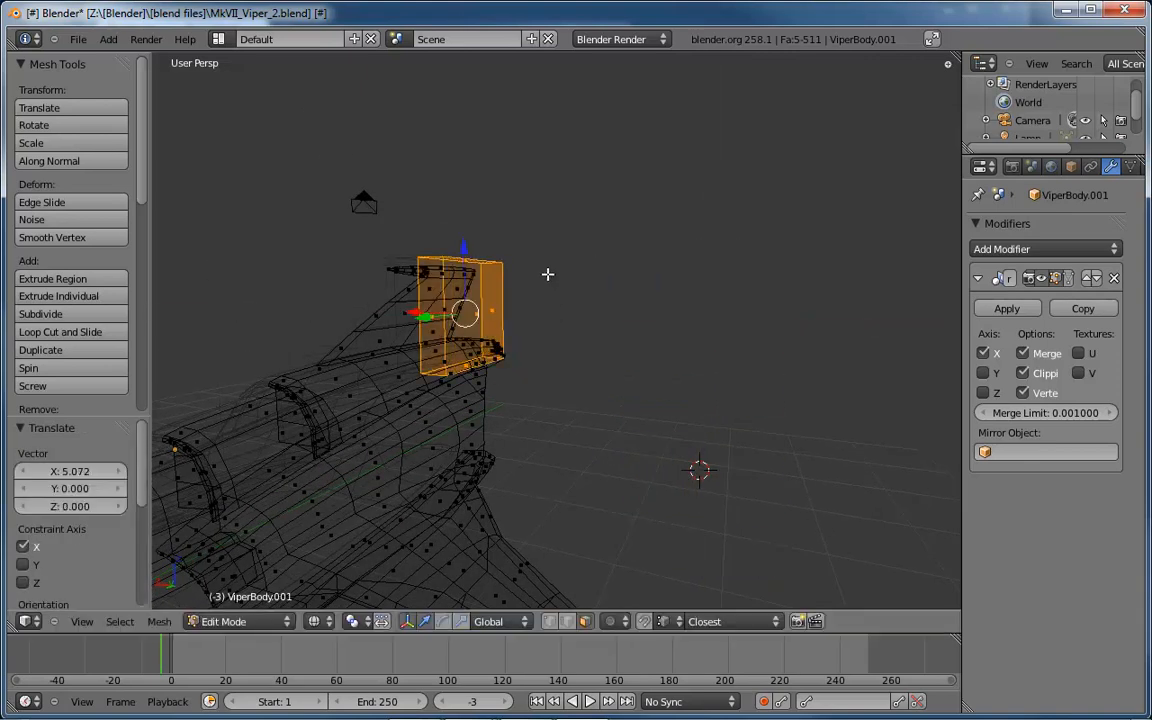
# Raise the whole open box about 2.576 along Z so it sits clear above the tail fin.
pyautogui.moveTo(547, 273); pyautogui.dragTo(522, 275, button='middle')
pyautogui.press('a')
pyautogui.rightClick(470, 210)
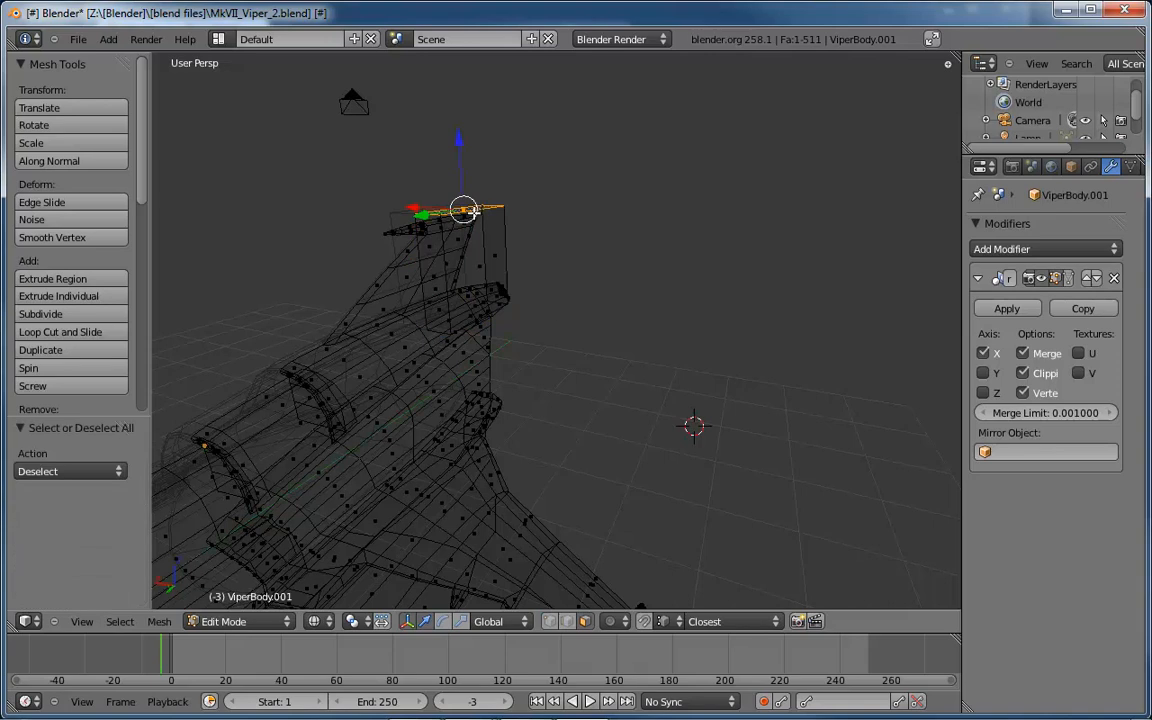
pyautogui.moveTo(560, 345); pyautogui.dragTo(514, 324, button='middle')
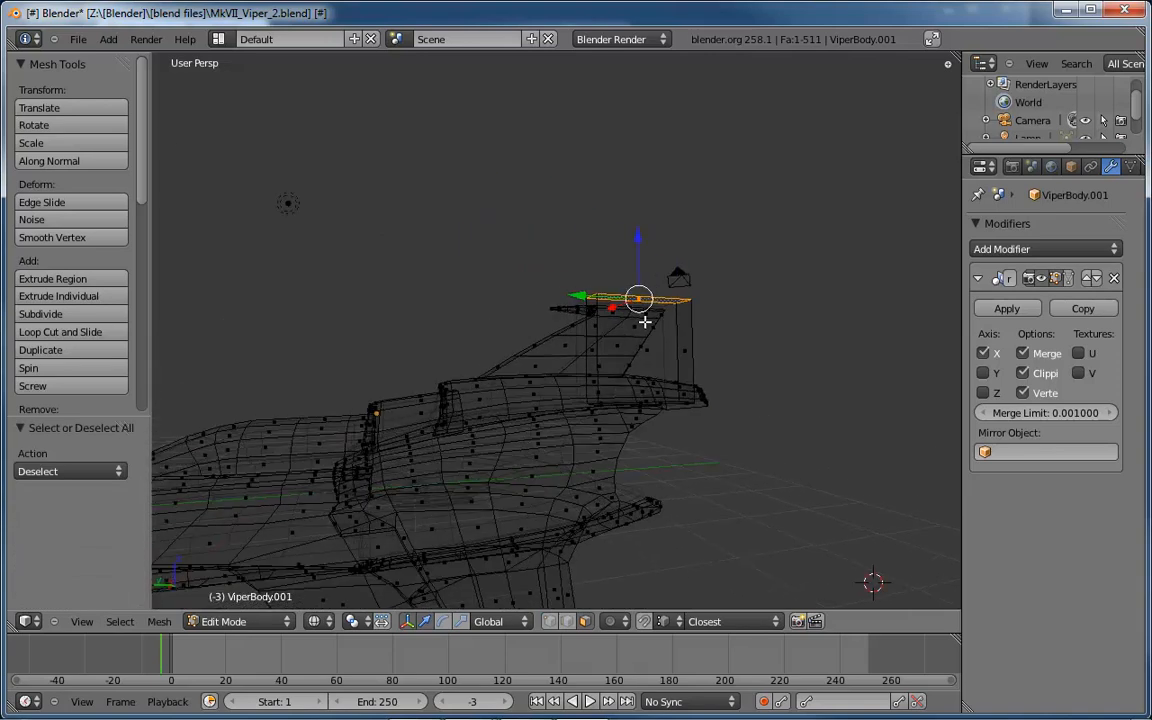
pyautogui.moveTo(647, 314); pyautogui.dragTo(635, 352, button='middle')
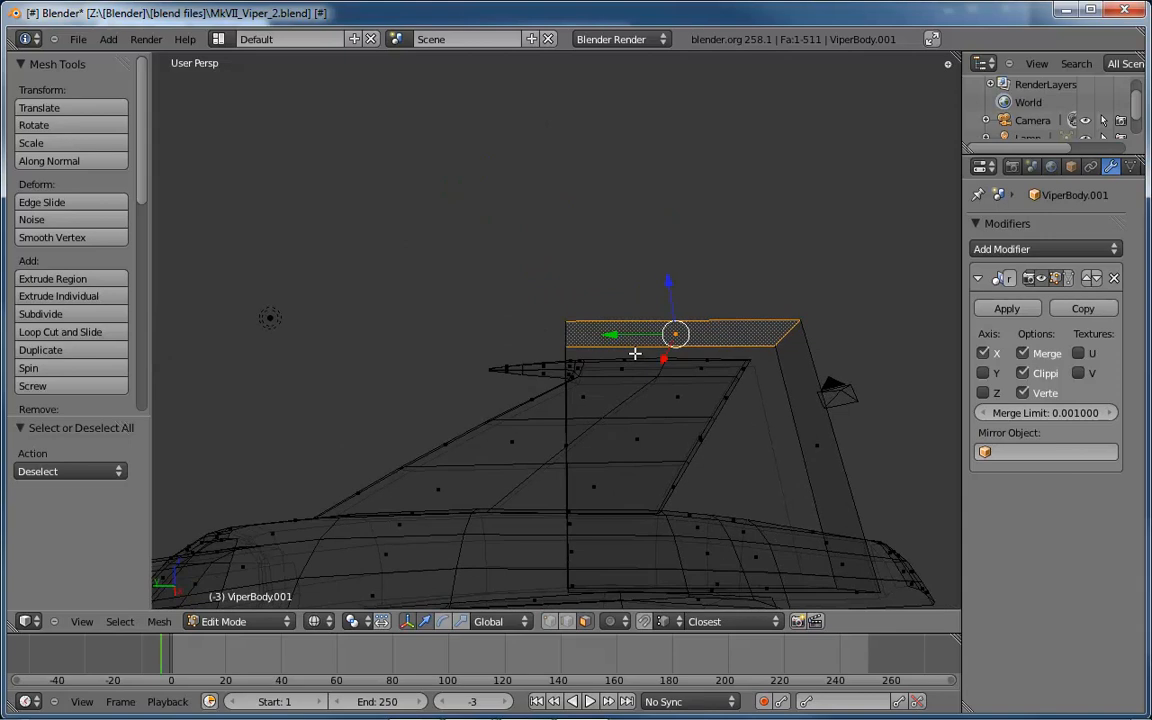
pyautogui.scroll(2, 635, 352)
pyautogui.moveTo(692, 378); pyautogui.dragTo(635, 273, button='middle')
pyautogui.scroll(-2, 635, 273)
pyautogui.press('ctrl+KP_Add')
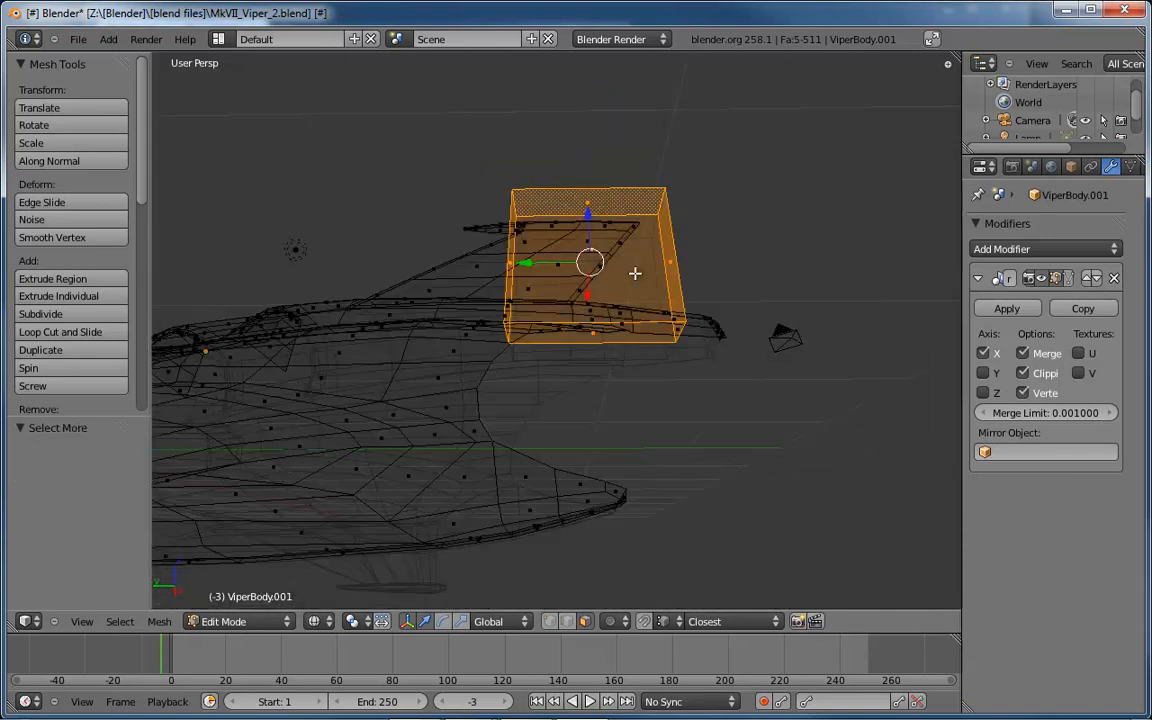
pyautogui.moveTo(590, 217); pyautogui.dragTo(617, 77)
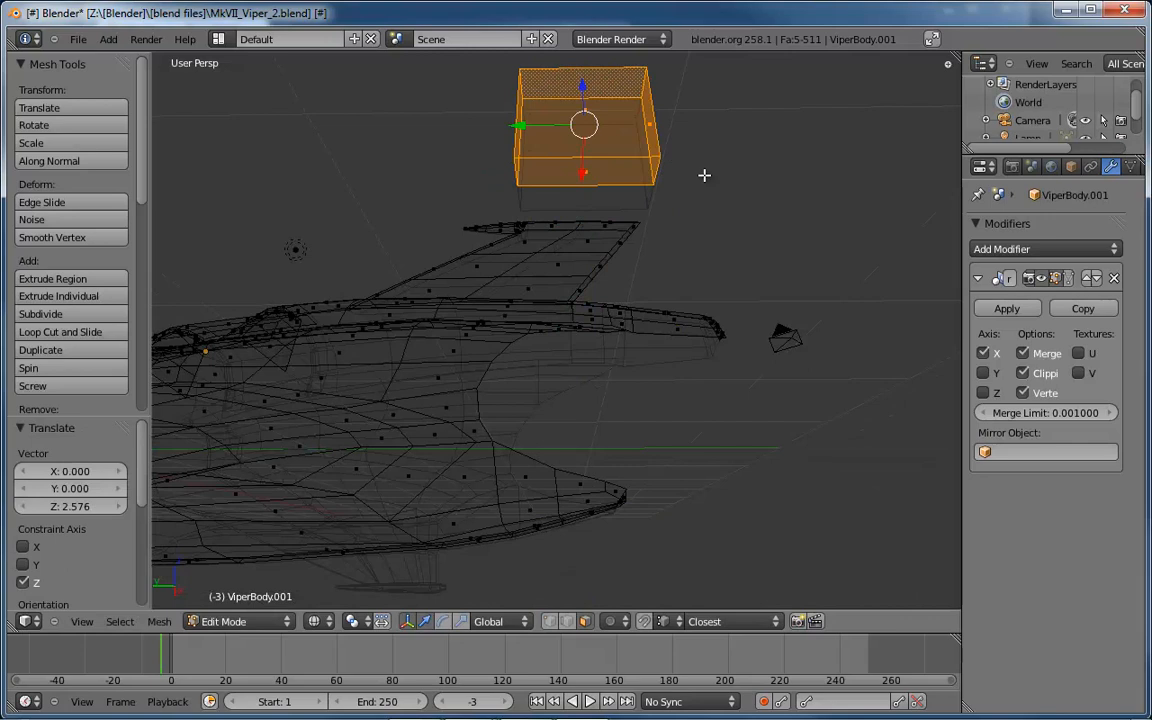
pyautogui.moveTo(707, 180); pyautogui.dragTo(748, 428, button='middle')
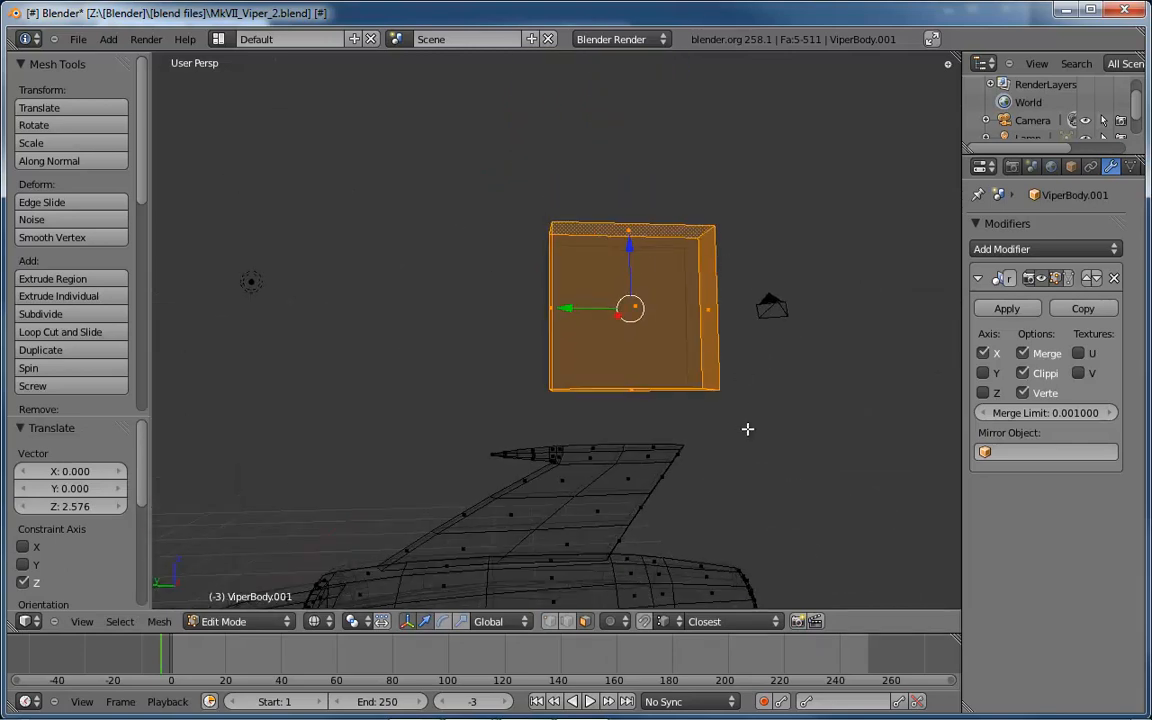
# Scale the box's upper and lower outer edges together along Z to about 0.678 to bevel its outer side.
pyautogui.rightClick(641, 227)
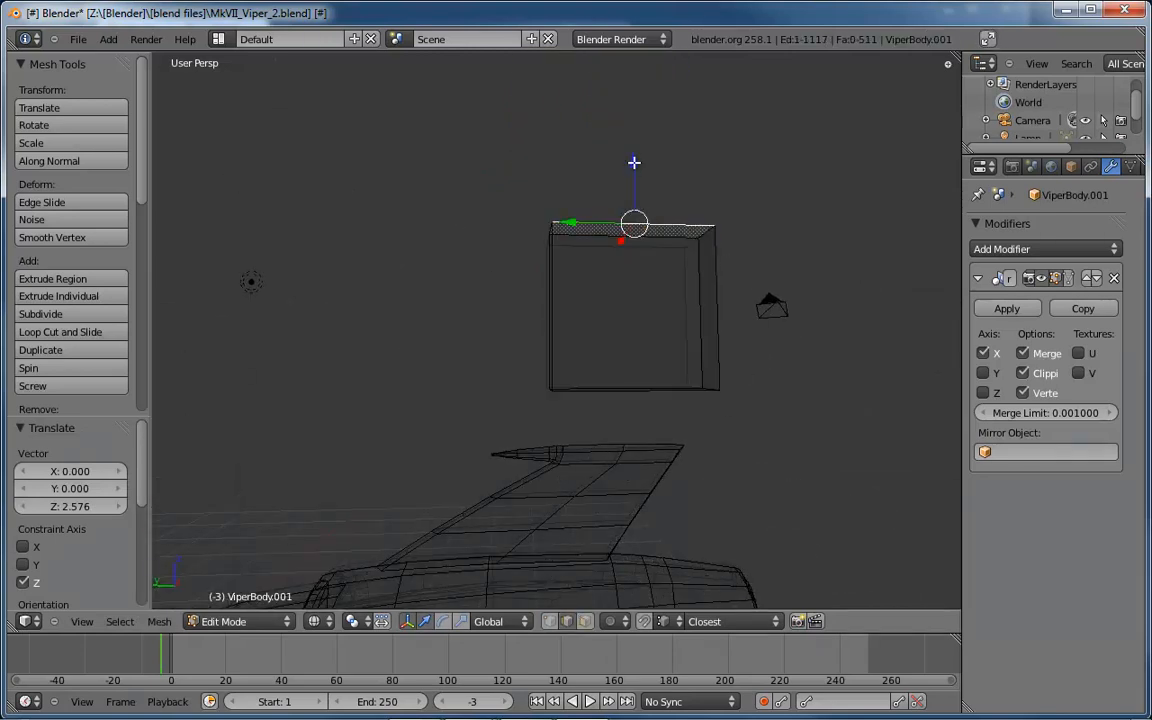
pyautogui.moveTo(633, 171); pyautogui.dragTo(635, 179)
pyautogui.hotkey('ctrl', 'z')
pyautogui.moveTo(675, 301); pyautogui.dragTo(712, 319, button='middle')
pyautogui.keyDown('shift'); pyautogui.rightClick(653, 368); pyautogui.keyUp('shift')
pyautogui.press('s')
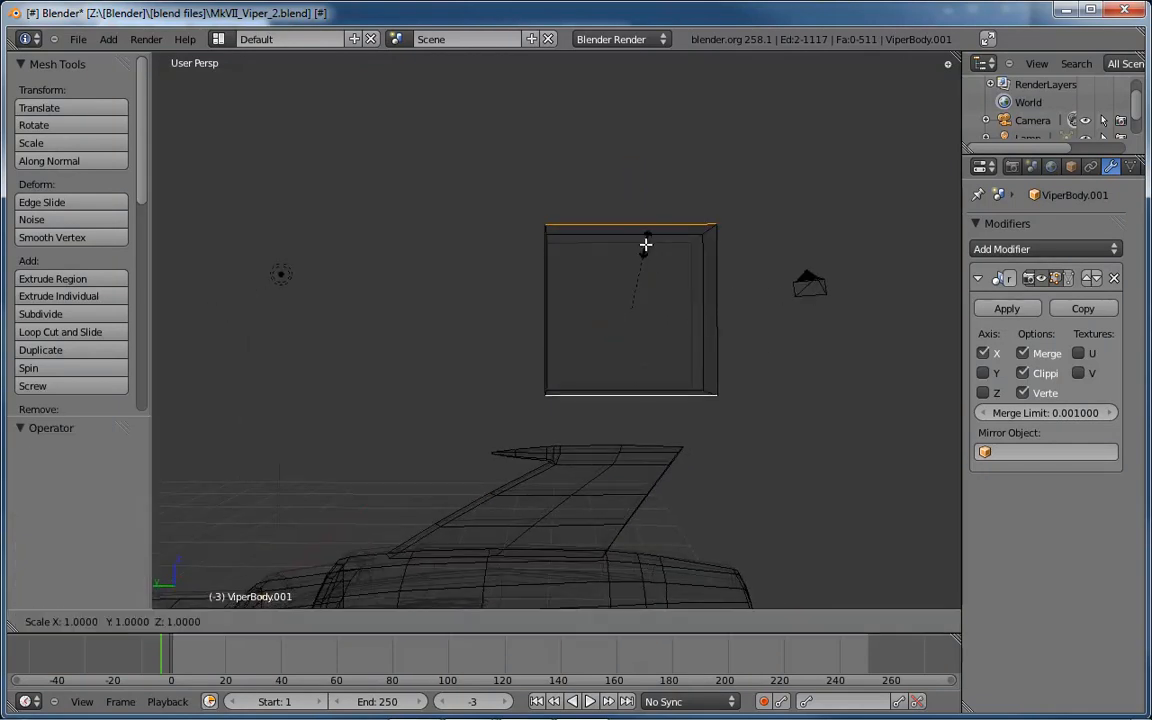
pyautogui.press('z')
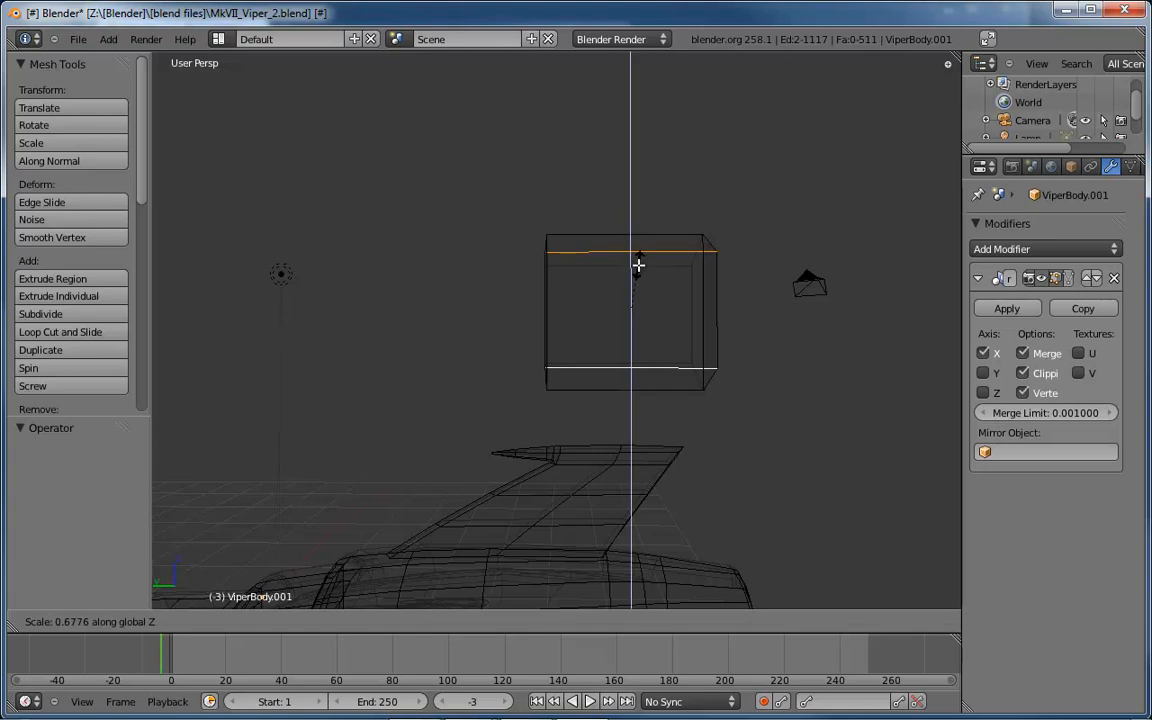
pyautogui.click(643, 276)
pyautogui.moveTo(643, 276); pyautogui.dragTo(750, 289, button='middle')
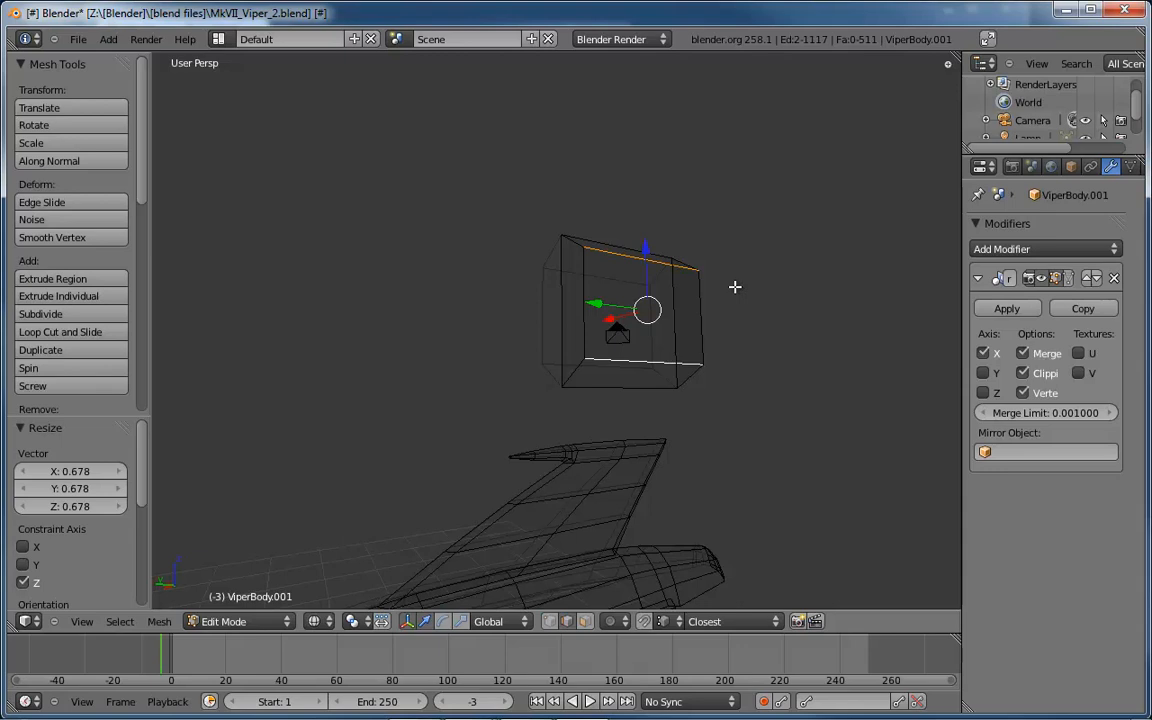
# Scale the entire box to about 0.562 overall and flatten it along Z to about 0.19.
pyautogui.press('ctrl+KP_3')
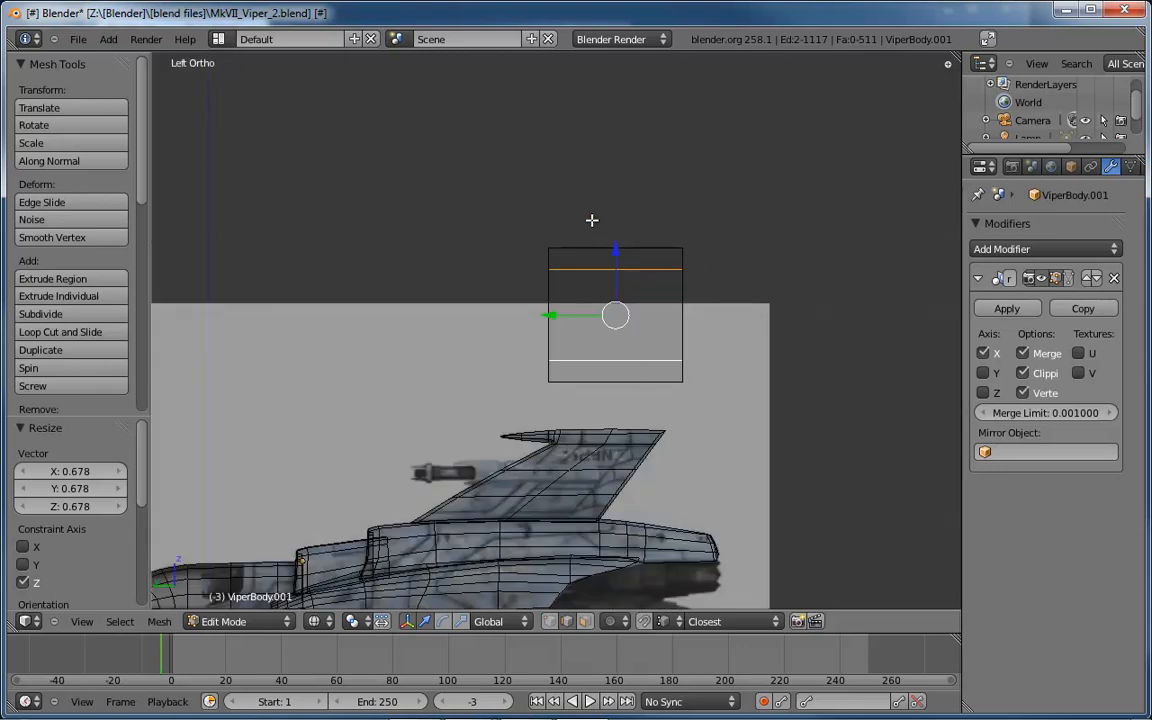
pyautogui.press('ctrl+KP_Add')
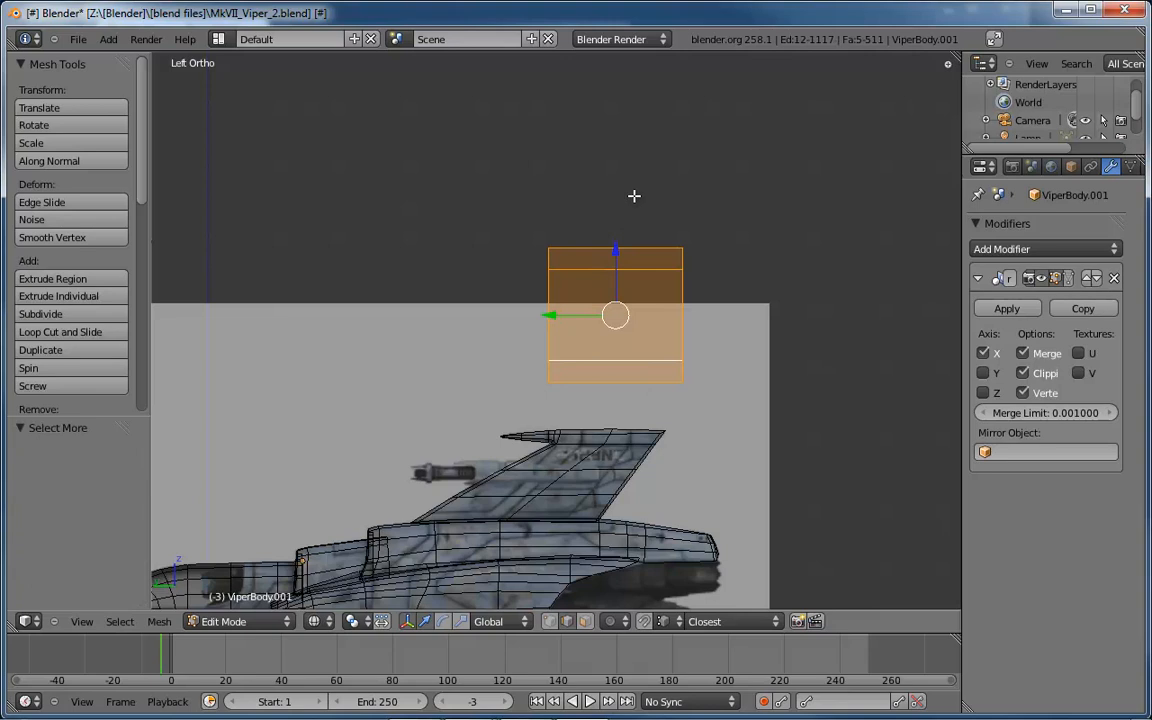
pyautogui.press('s')
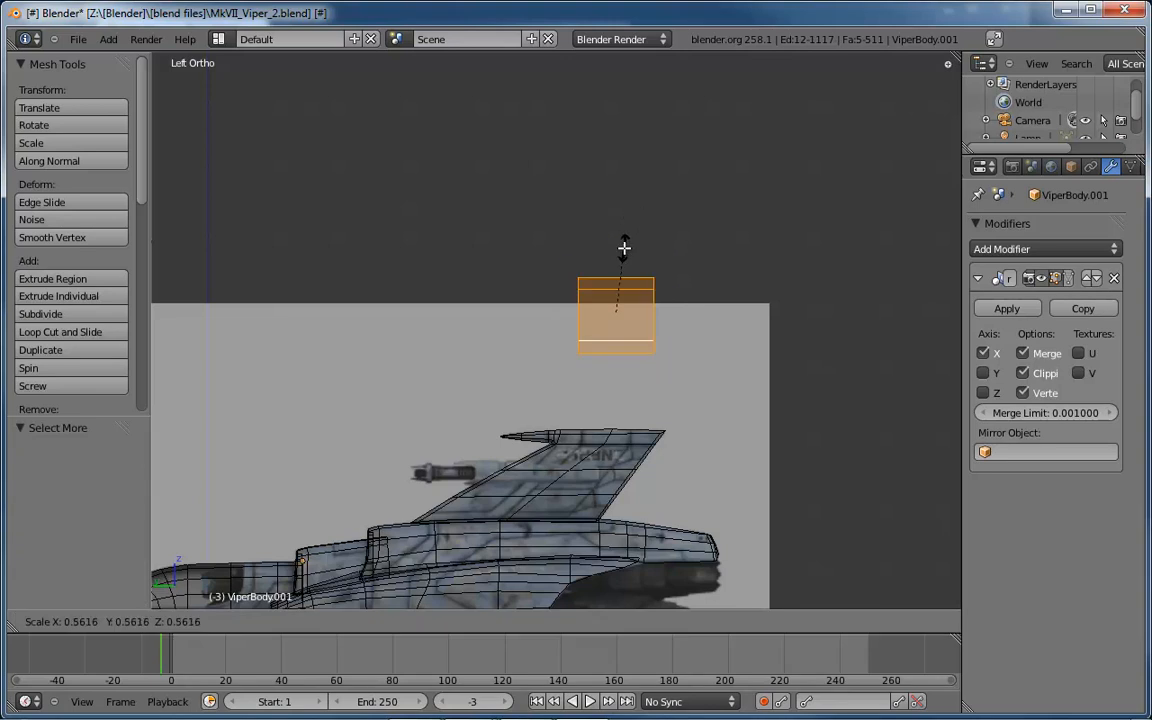
pyautogui.click(625, 249)
pyautogui.press('s')
pyautogui.press('z')
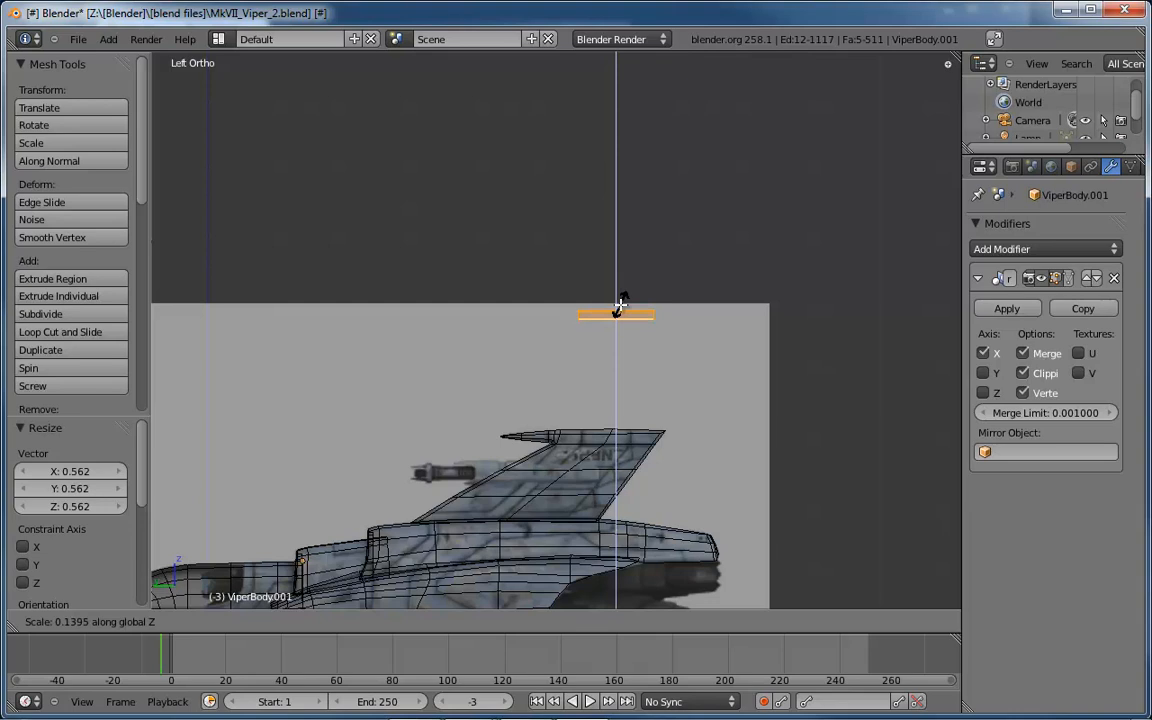
pyautogui.click(620, 300)
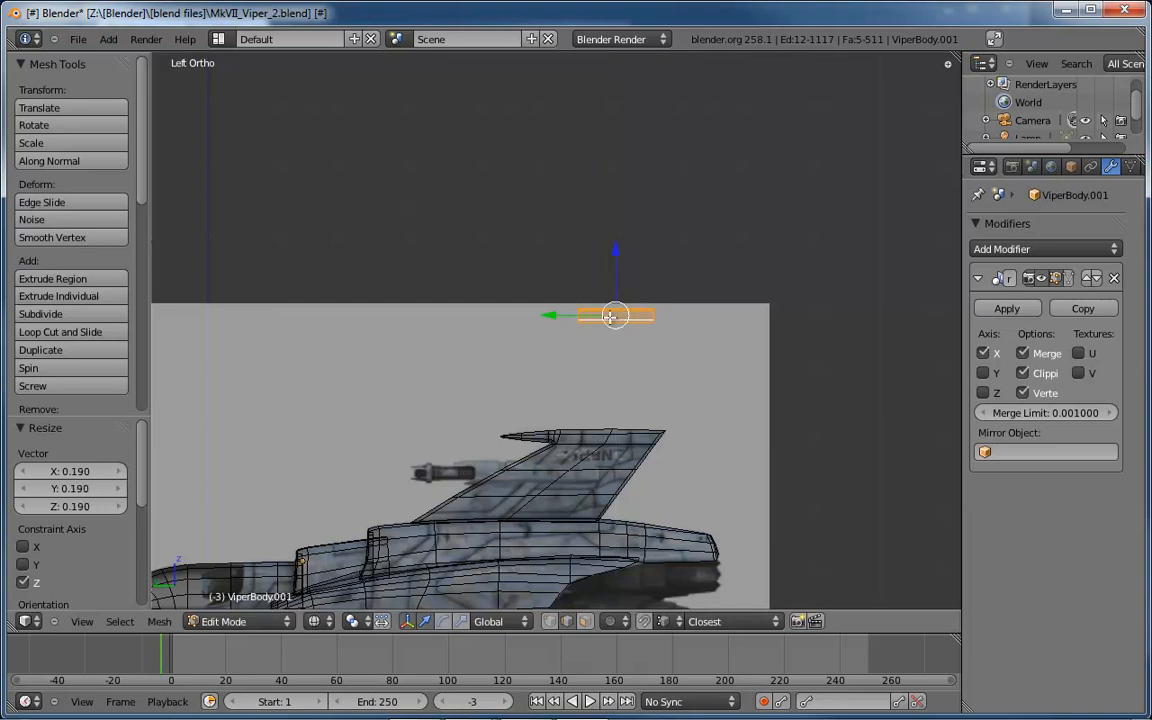
# Position the box over the fin gun in the side reference, about 2.288 down, 2.542 forward along Y, and another 0.067 down.
pyautogui.press('g')
pyautogui.press('z')
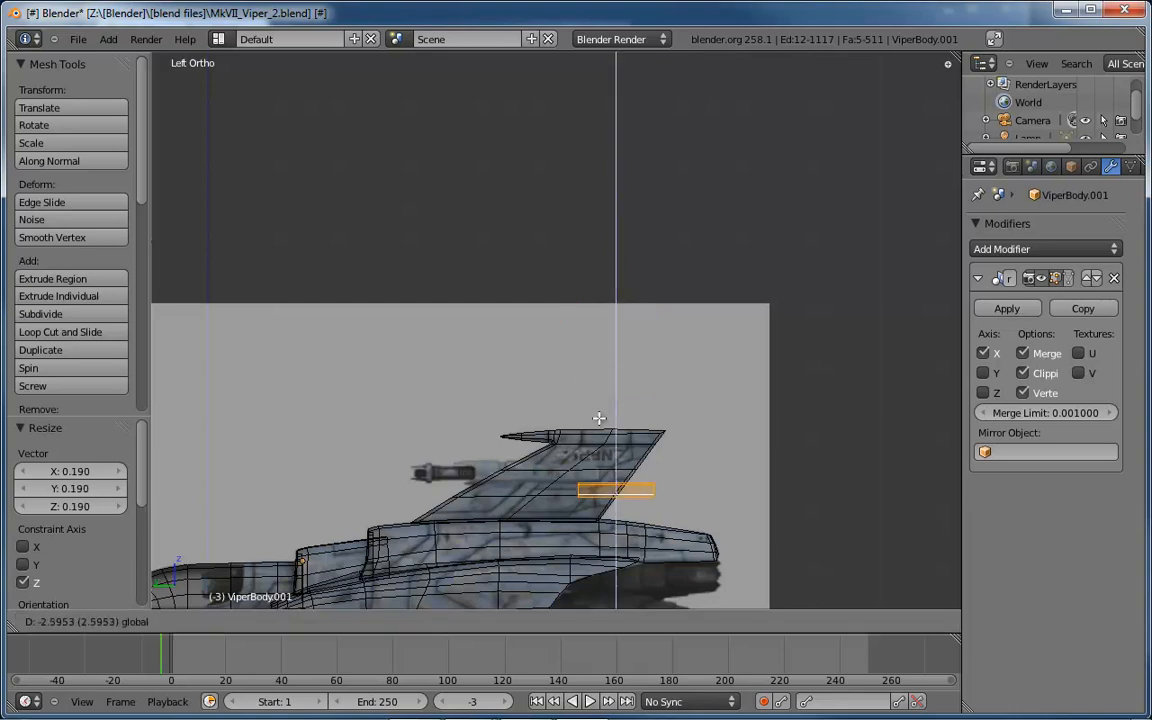
pyautogui.click(567, 456)
pyautogui.press('g')
pyautogui.press('y')
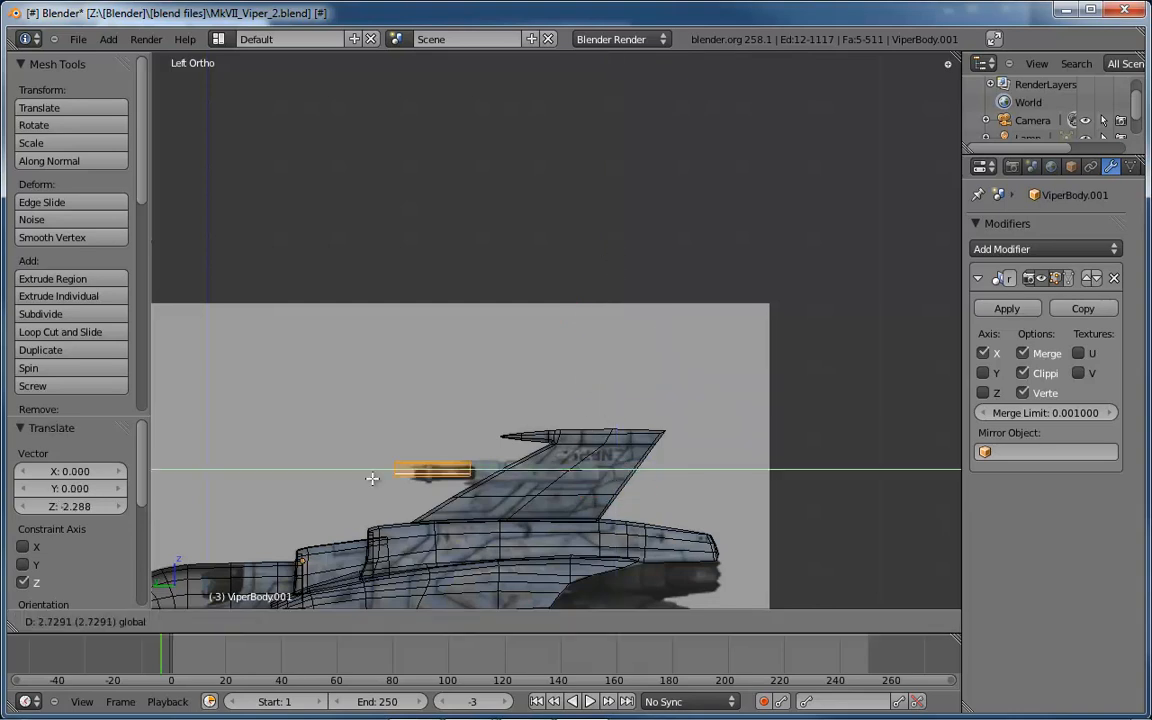
pyautogui.click(345, 432)
pyautogui.scroll(5, 400, 470)
pyautogui.scroll(4, 430, 490)
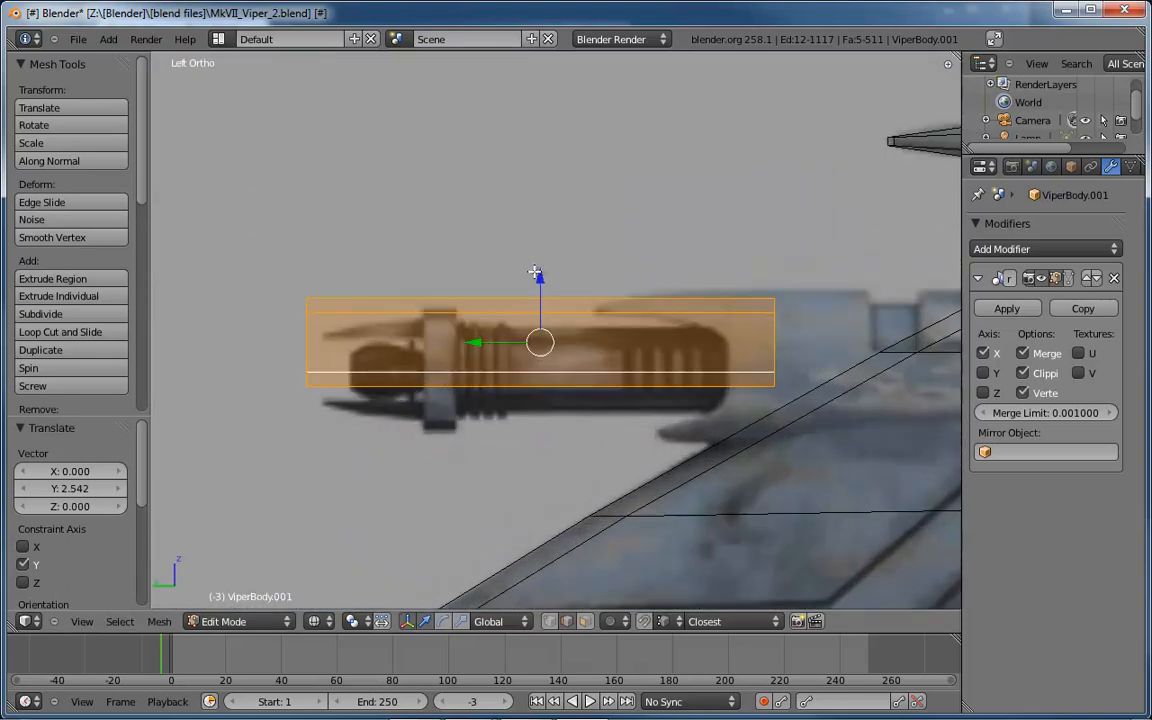
pyautogui.press('g')
pyautogui.press('z')
pyautogui.click(540, 306)
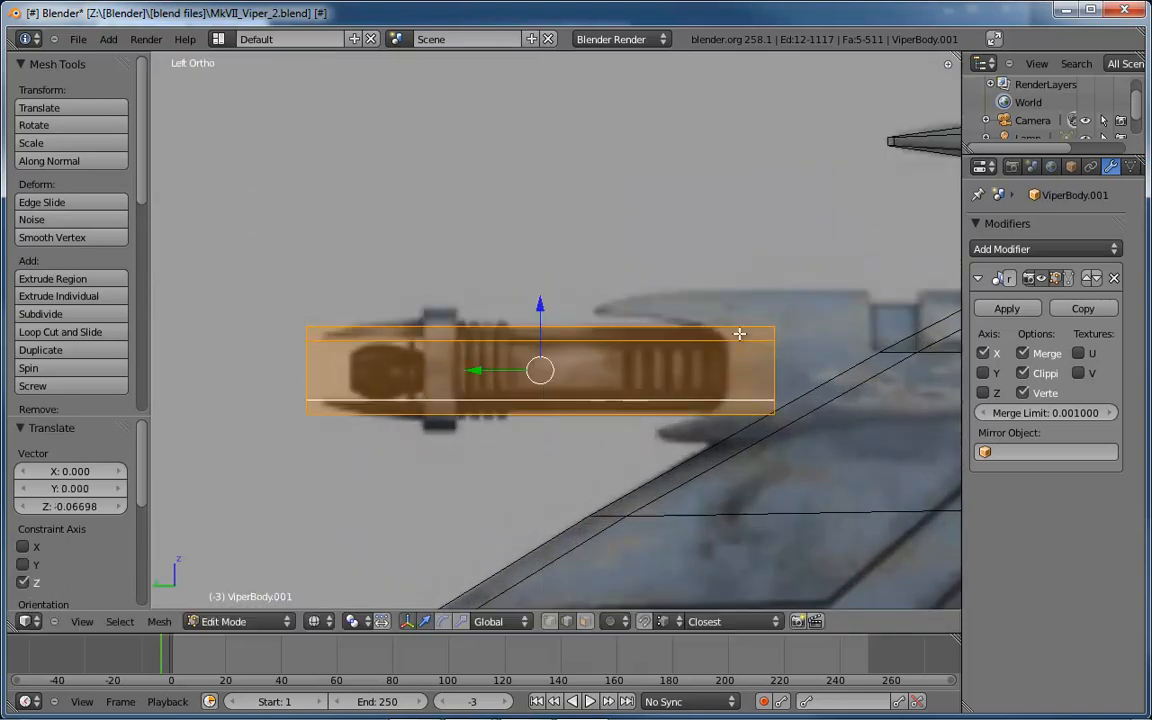
# Scale the gun box along Y to about 0.578 and shift it about -0.123 along Y to fit the gun's body in the side reference.
pyautogui.press('s')
pyautogui.press('y')
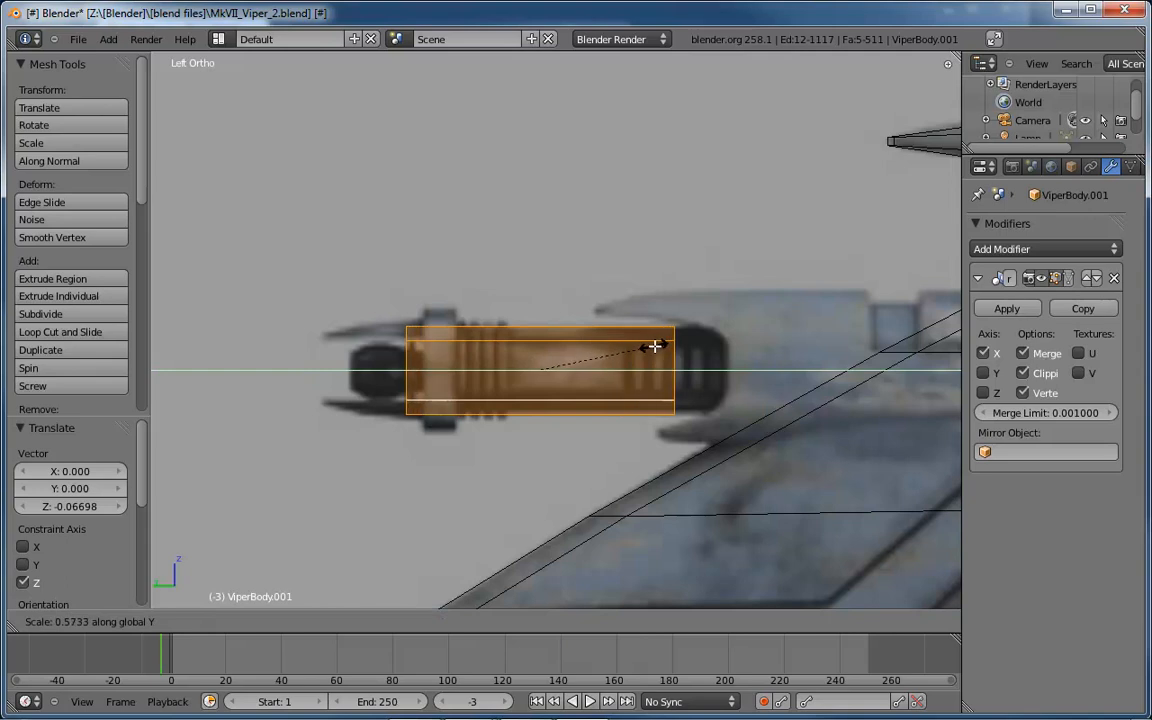
pyautogui.click(656, 342)
pyautogui.press('g')
pyautogui.press('y')
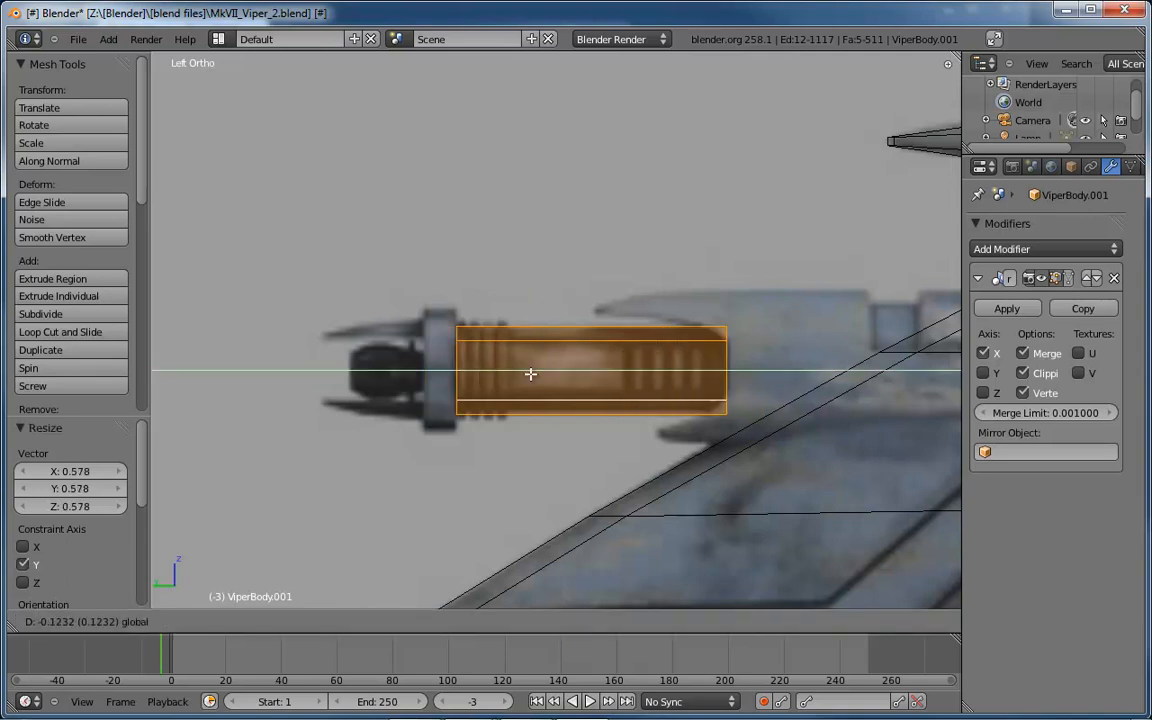
pyautogui.click(530, 374)
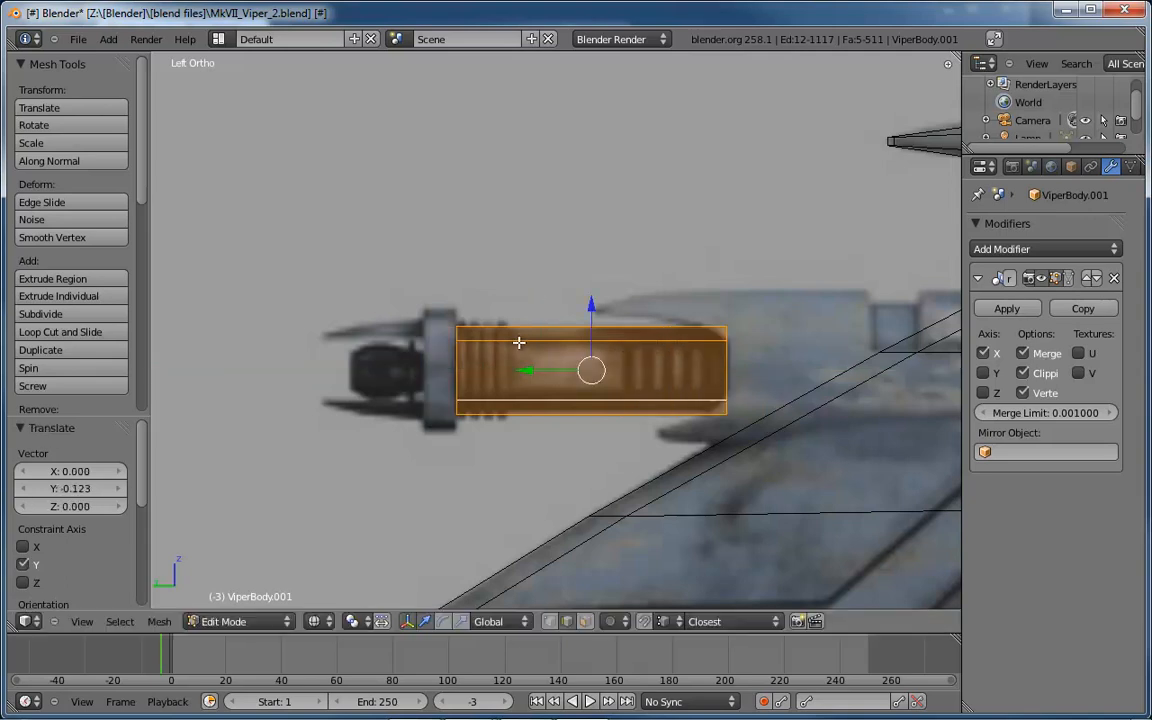
# Narrow the gun box in the top view by moving its outer side face about 0.332 along X to the gun's edge.
pyautogui.moveTo(519, 343); pyautogui.dragTo(674, 339, button='middle')
pyautogui.scroll(-6, 623, 364)
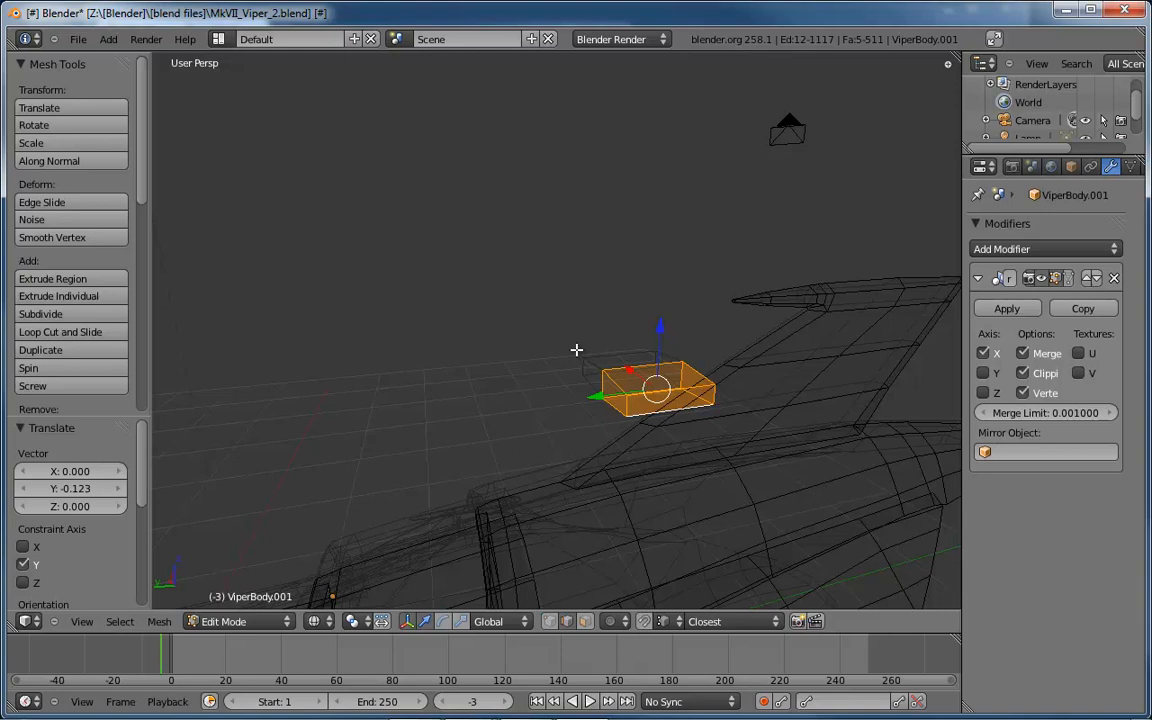
pyautogui.press('KP_7')
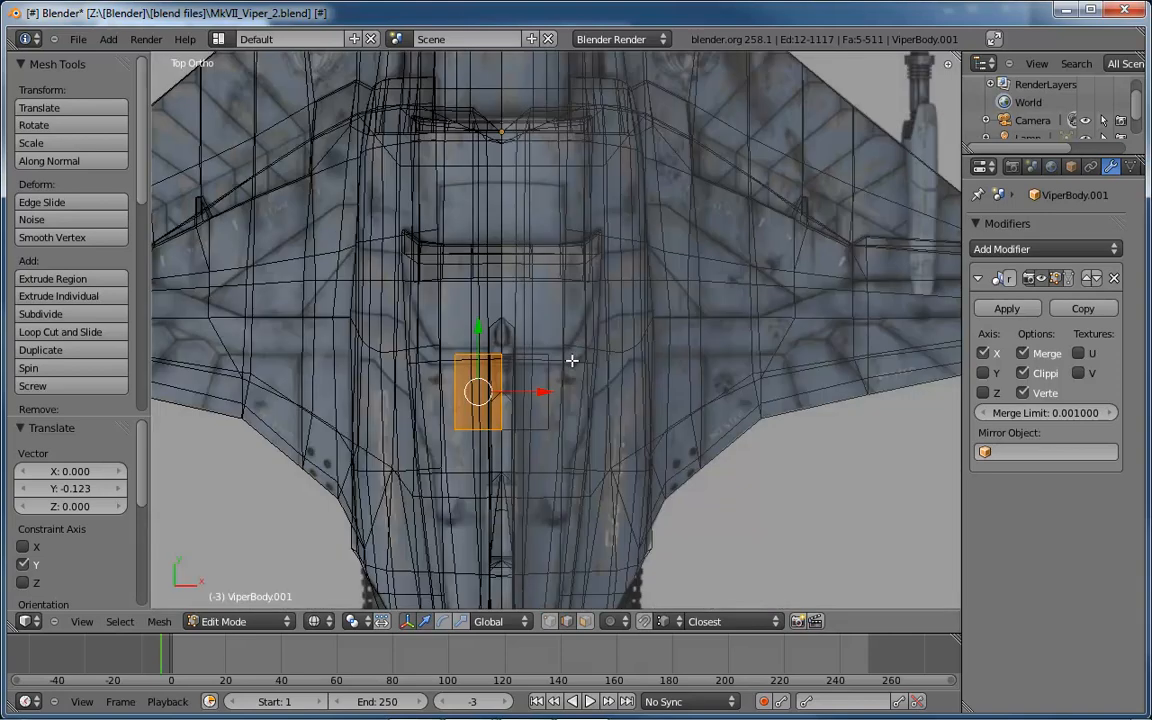
pyautogui.scroll(4, 571, 360)
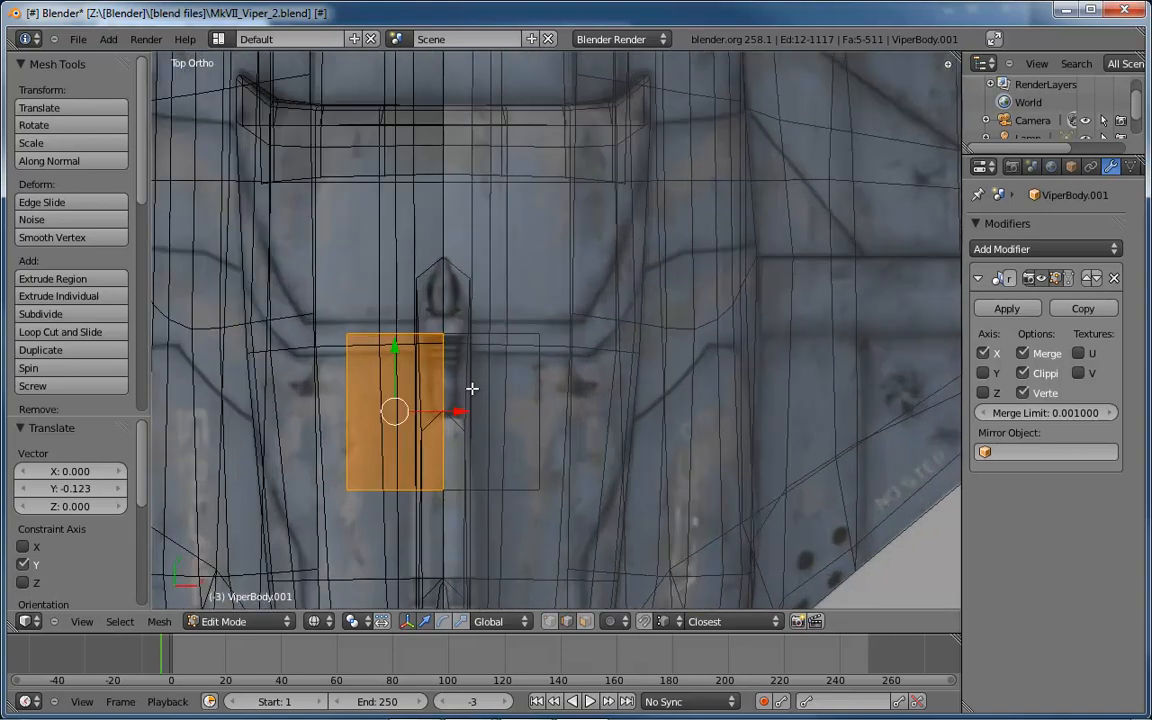
pyautogui.hotkey('ctrl', 'Tab')
pyautogui.click(338, 388)
pyautogui.rightClick(349, 411)
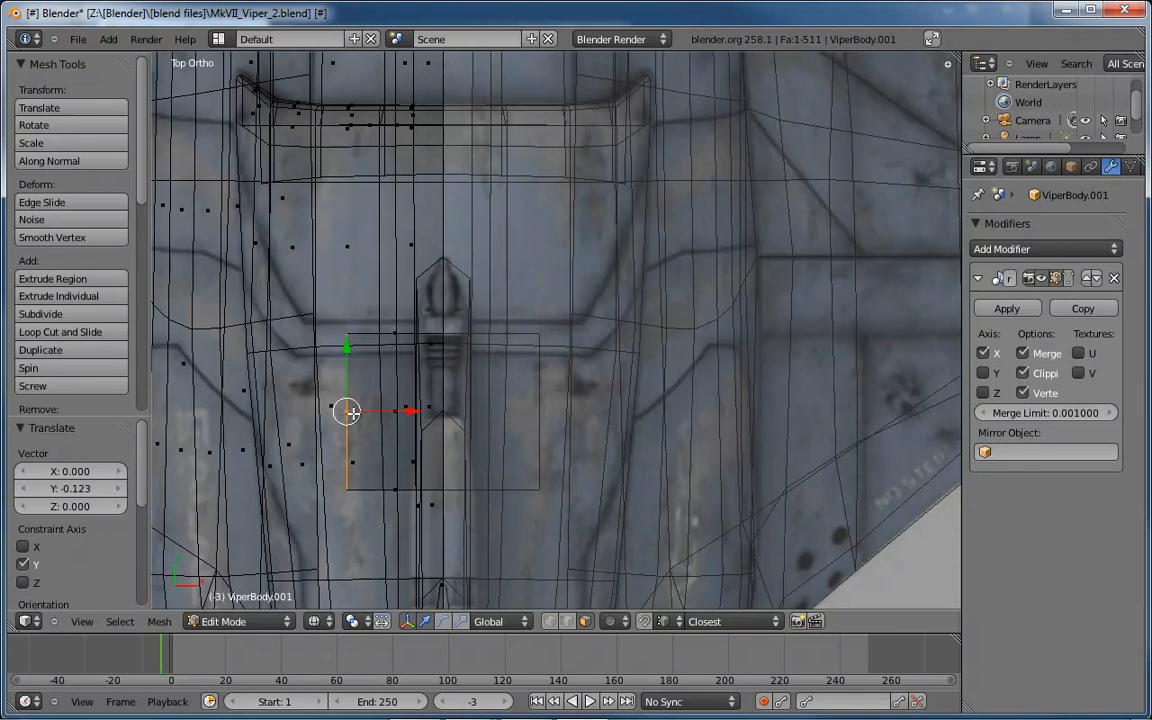
pyautogui.press('g')
pyautogui.press('x')
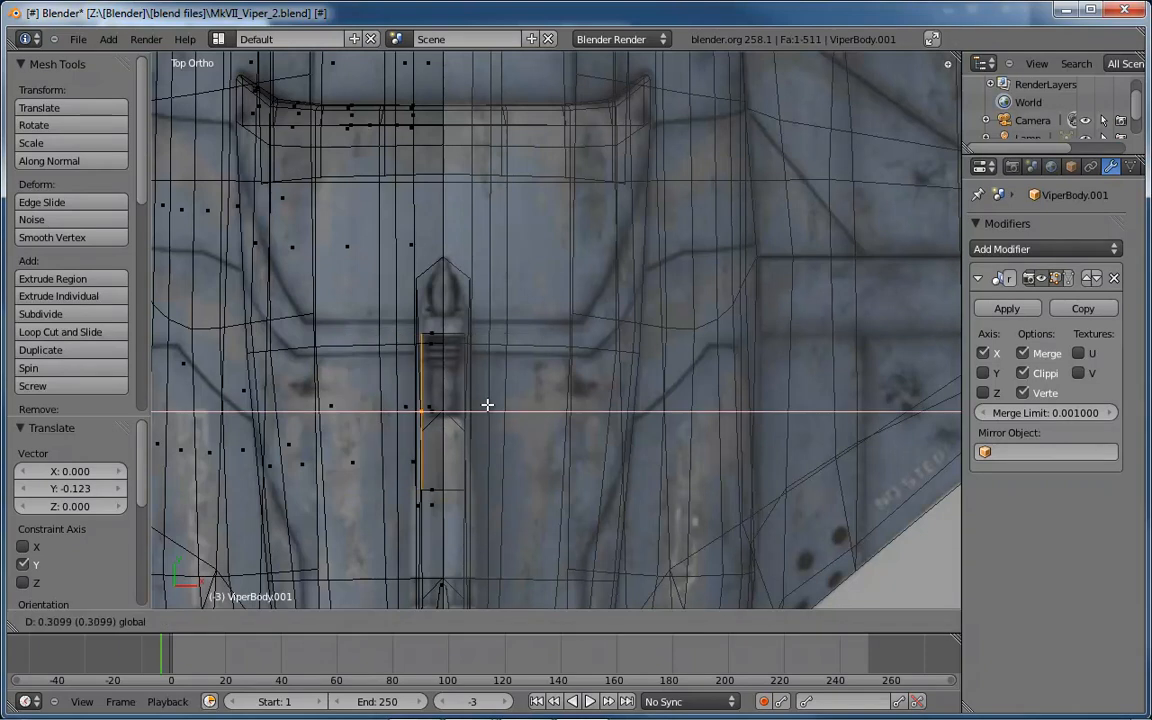
pyautogui.click(491, 404)
# Fine-tune the box's width against the top reference by moving the outer side face another 0.0126 or so along X.
pyautogui.moveTo(526, 333); pyautogui.dragTo(751, 152, button='middle')
pyautogui.moveTo(646, 422); pyautogui.dragTo(710, 363, button='middle')
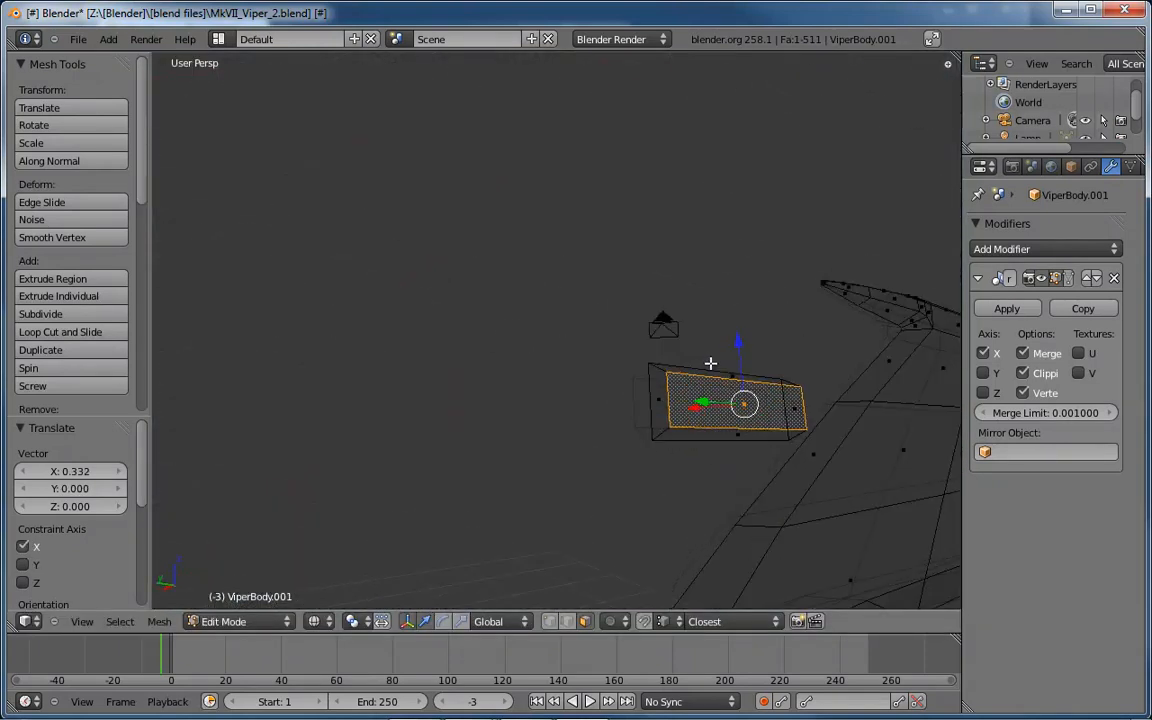
pyautogui.press('KP_3')
pyautogui.press('ctrl+KP_3')
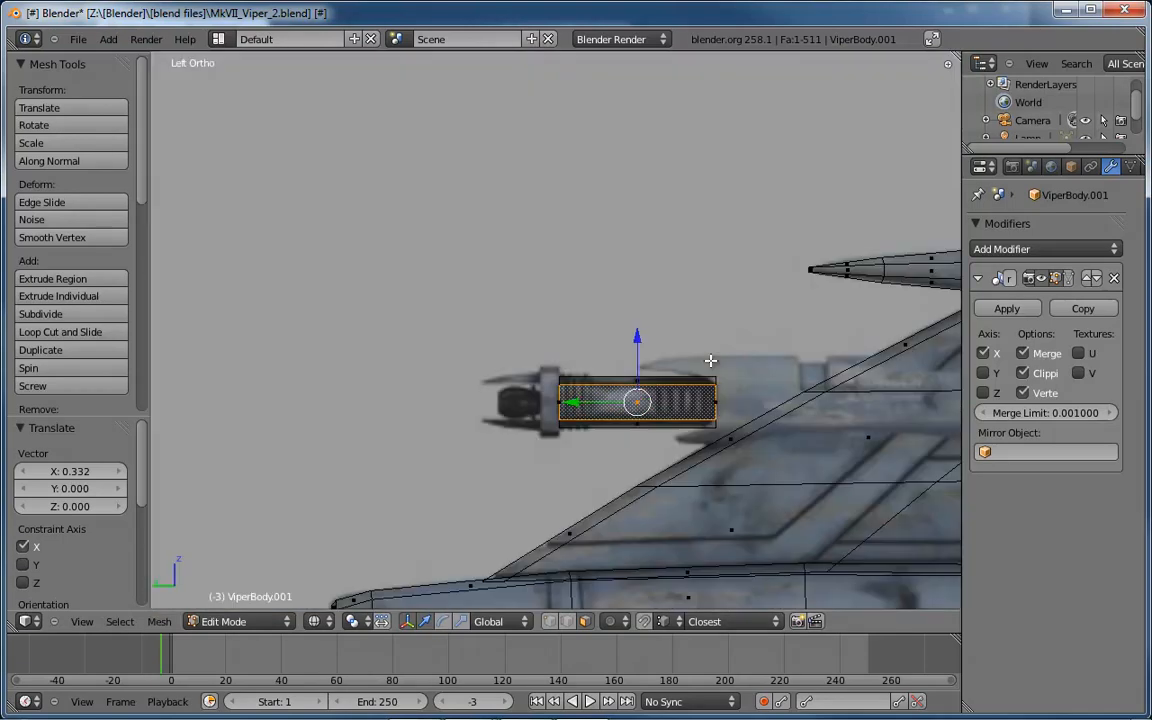
pyautogui.moveTo(725, 321); pyautogui.dragTo(566, 450, button='middle')
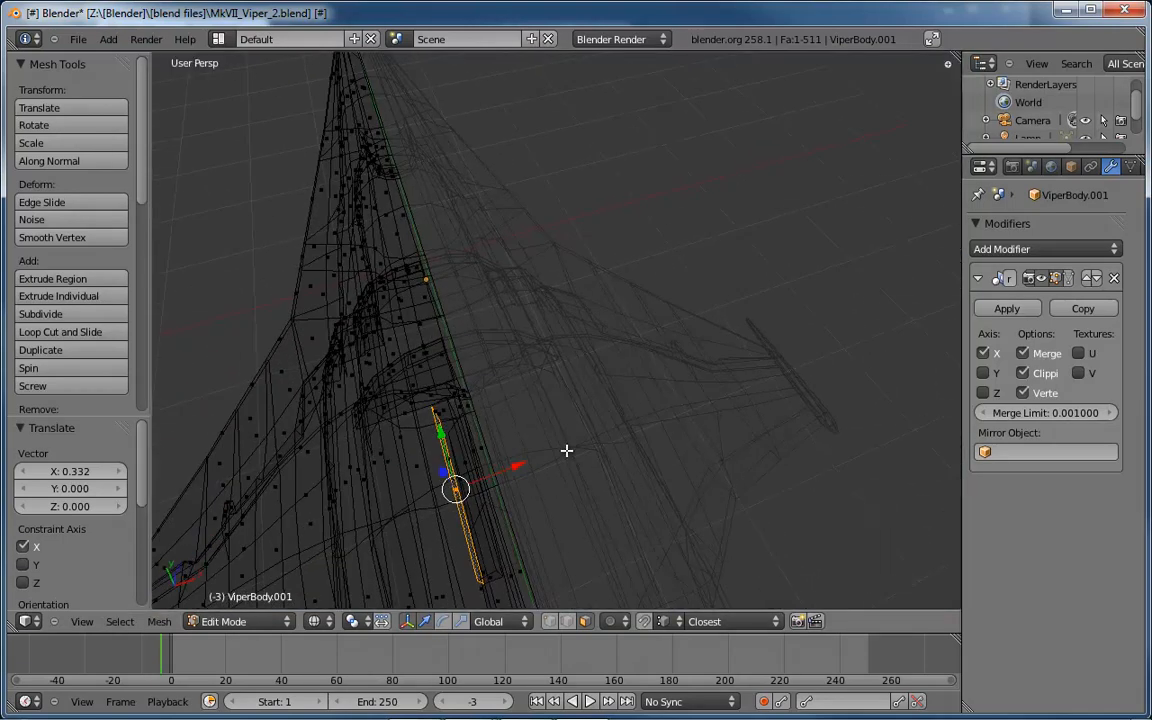
pyautogui.press('KP_7')
pyautogui.scroll(3, 494, 419)
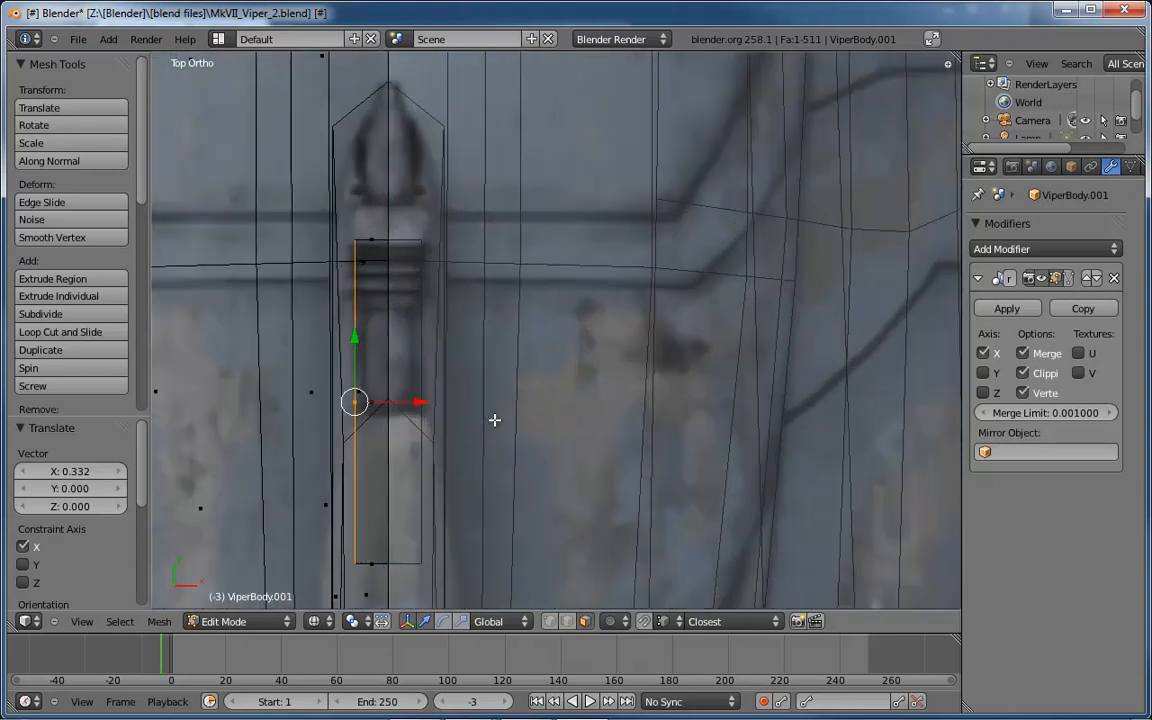
pyautogui.press('g')
pyautogui.press('x')
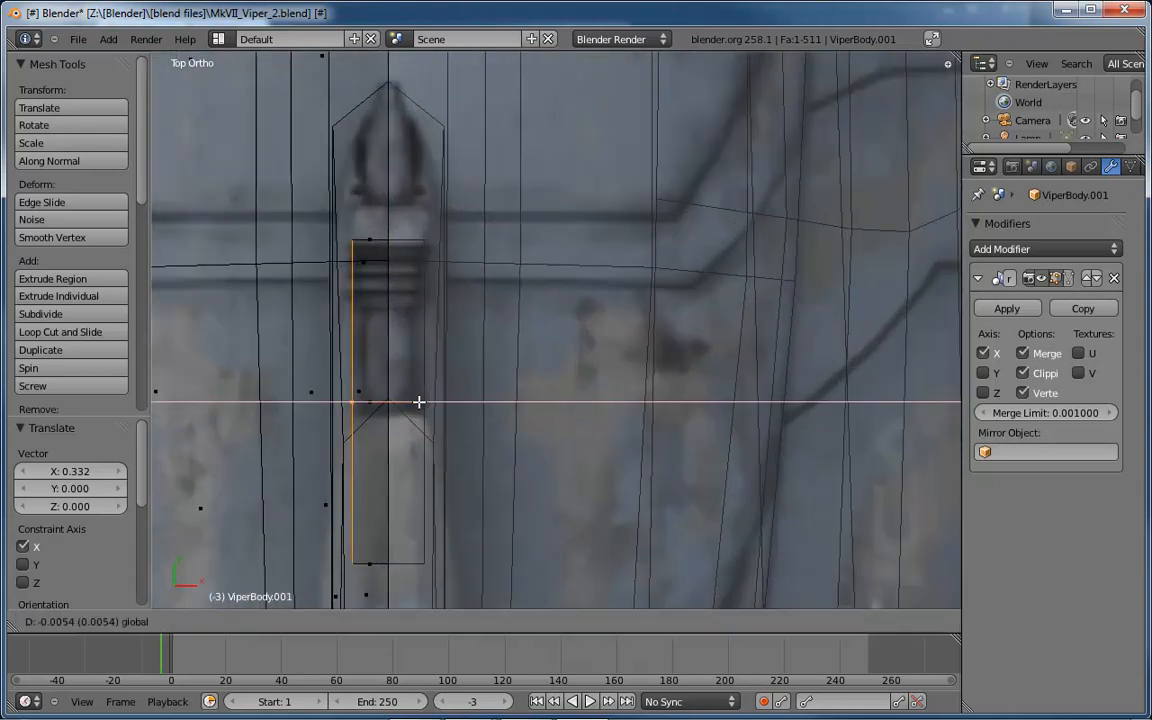
pyautogui.click(427, 402)
# Check the fin gun in viper-mk-vii-19.jpg in Windows Photo Viewer, and select the box's front end face in Blender with solid shading for side-view editing.
pyautogui.moveTo(512, 327); pyautogui.dragTo(529, 317, button='middle')
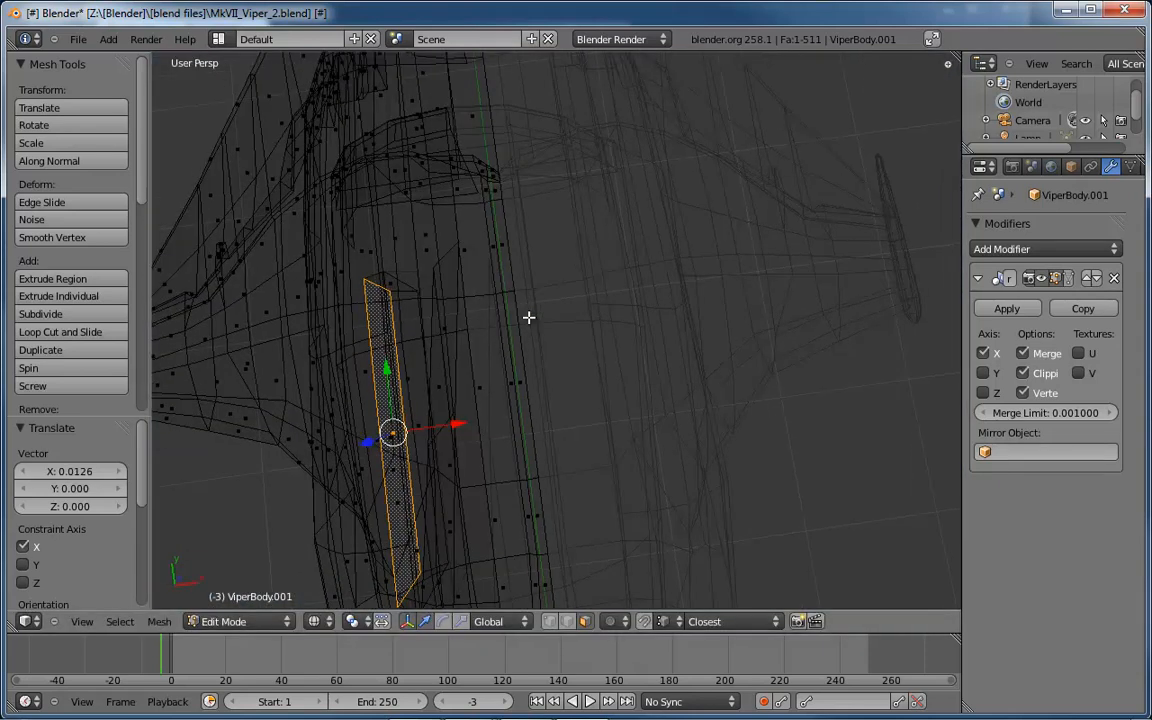
pyautogui.moveTo(0, 129); pyautogui.dragTo(630, 148)
pyautogui.scroll(4, 630, 250)
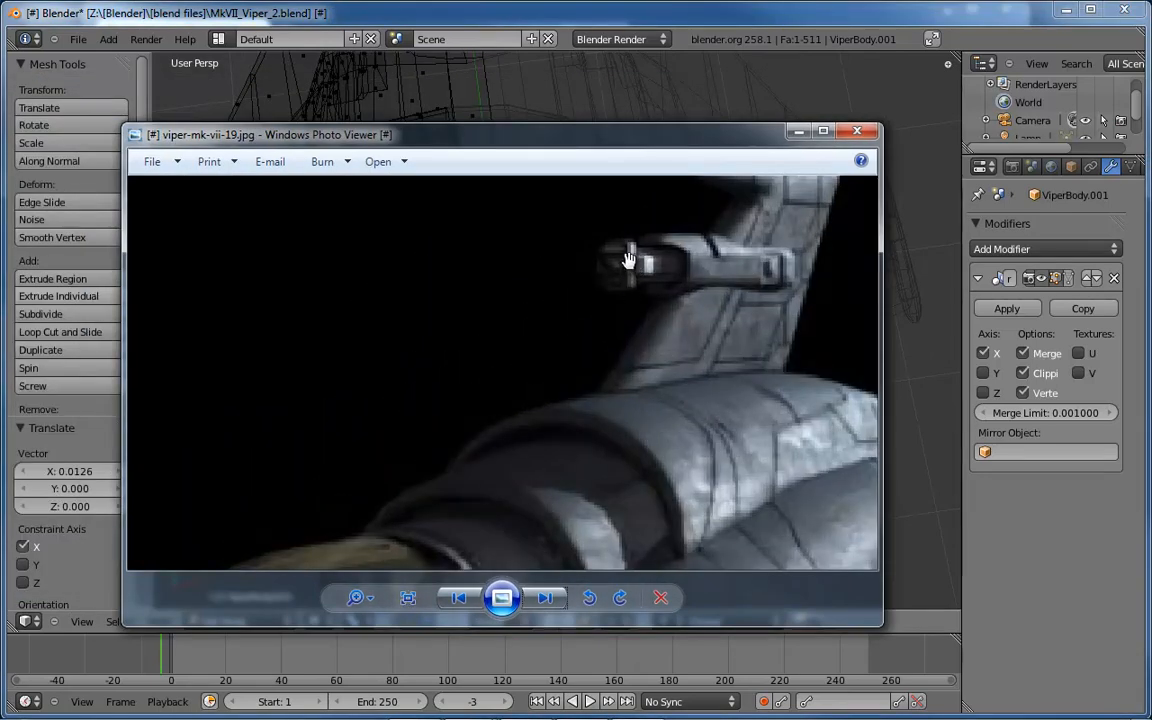
pyautogui.click(799, 131)
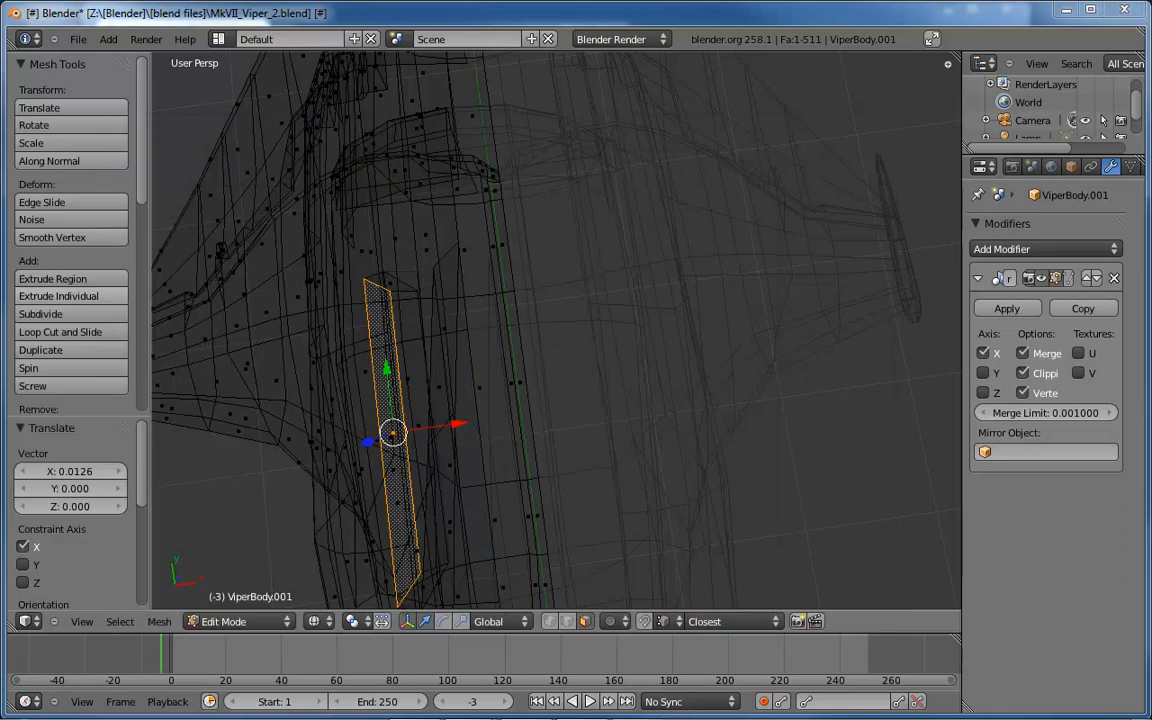
pyautogui.moveTo(343, 280); pyautogui.dragTo(603, 370, button='middle')
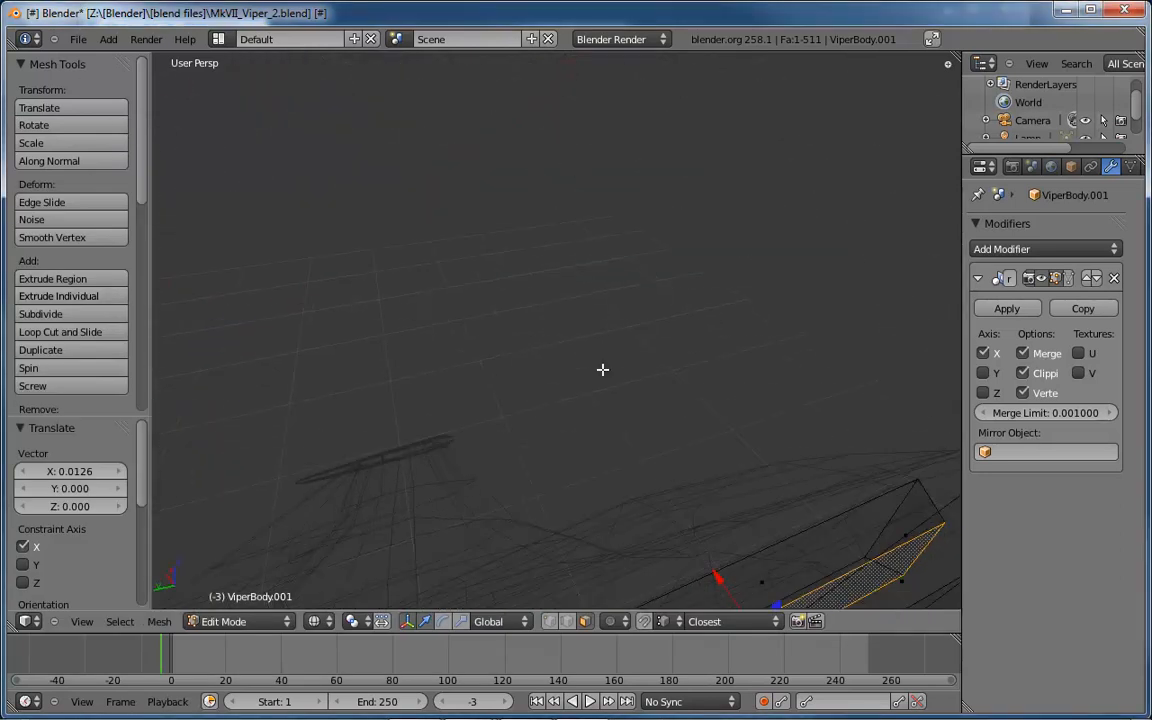
pyautogui.press('KP_Decimal')
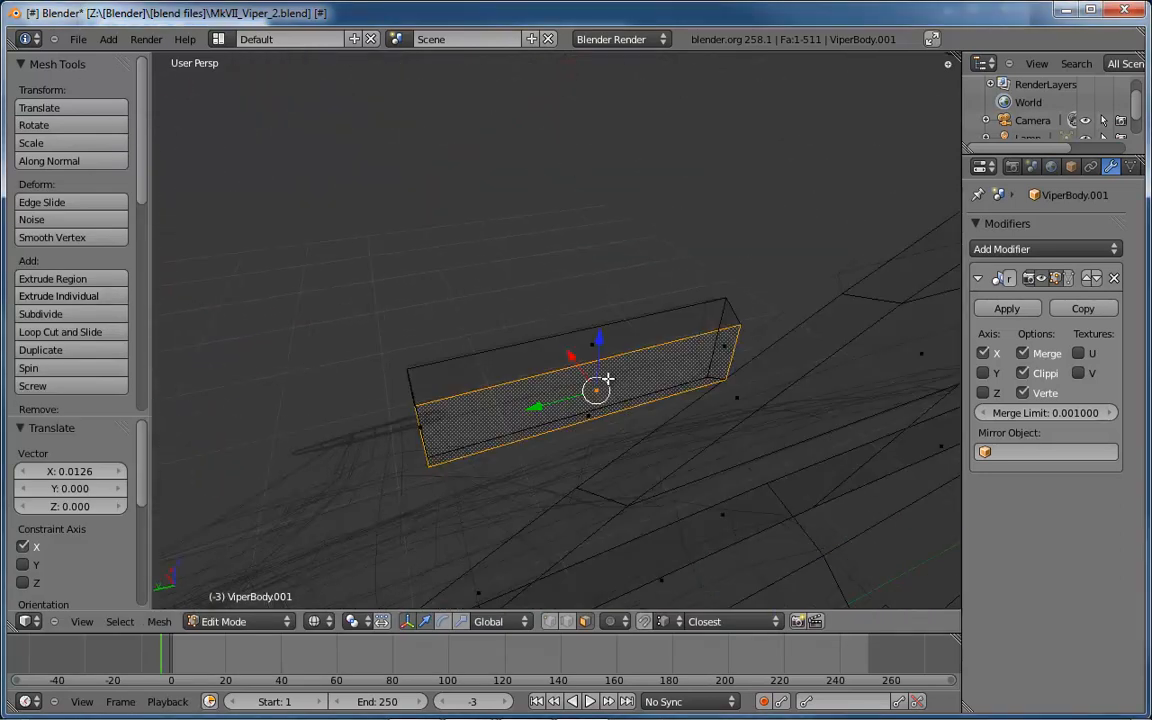
pyautogui.press('z')
pyautogui.moveTo(607, 378); pyautogui.dragTo(427, 338, button='middle')
pyautogui.rightClick(430, 337)
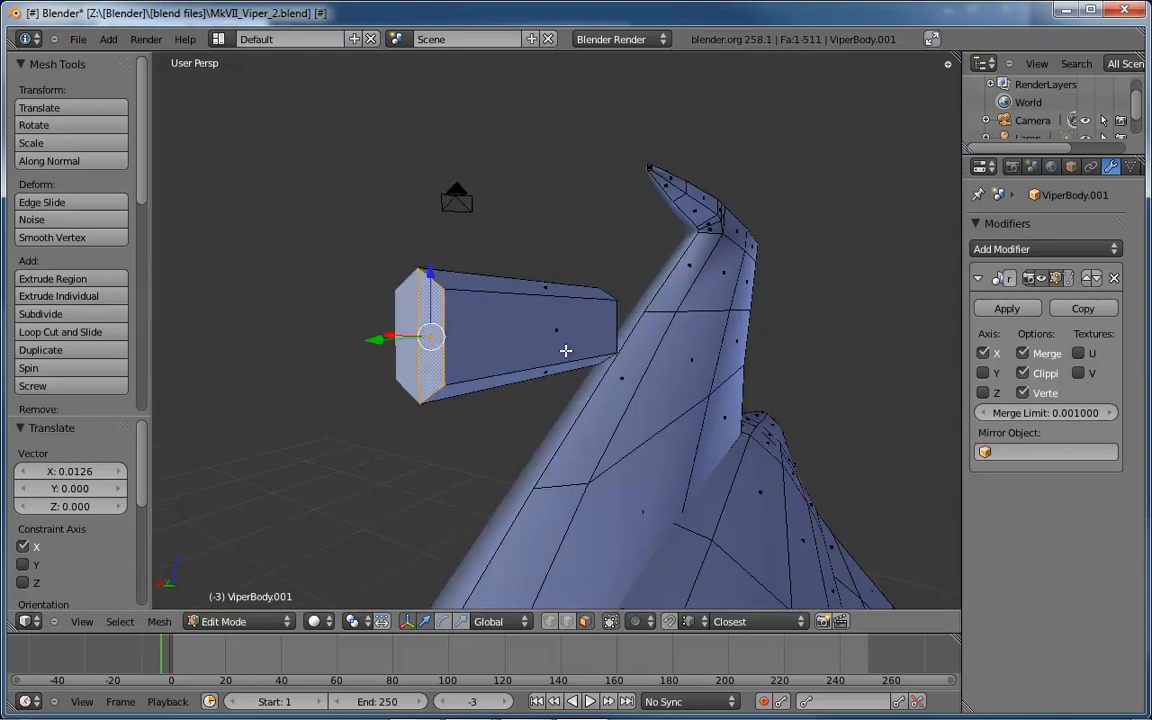
pyautogui.press('ctrl+KP_3')
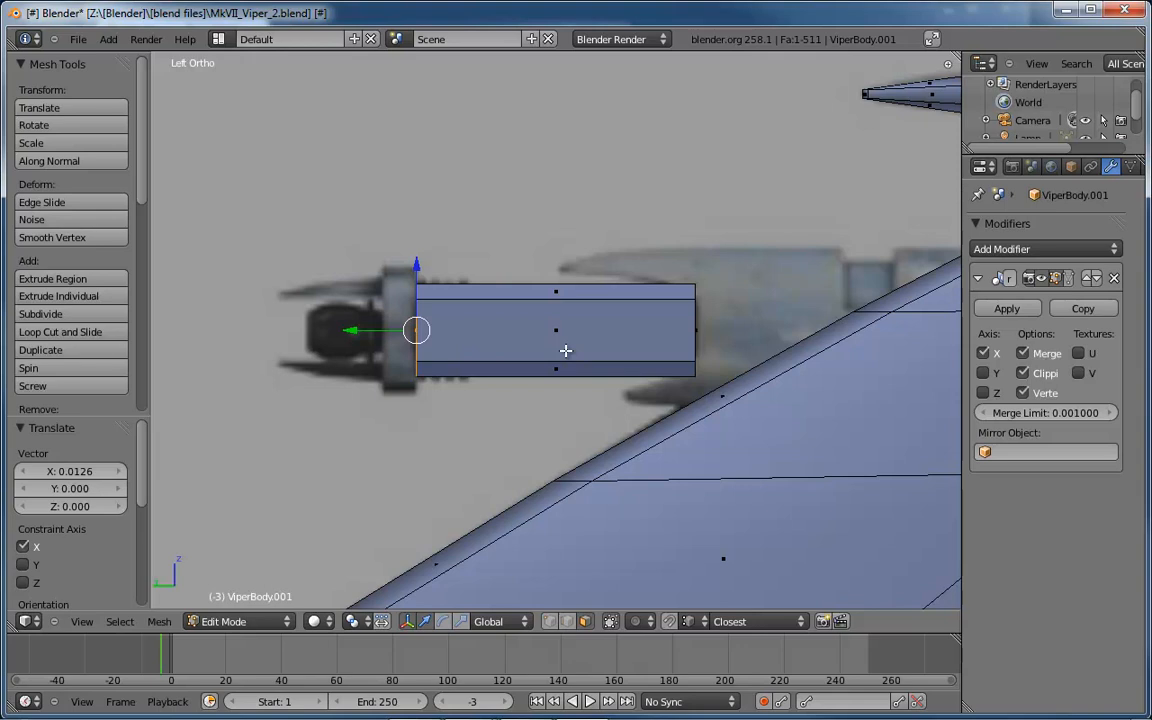
# Extrude the elongated block's front end face about 0.092 along Y.
pyautogui.scroll(1, 519, 393)
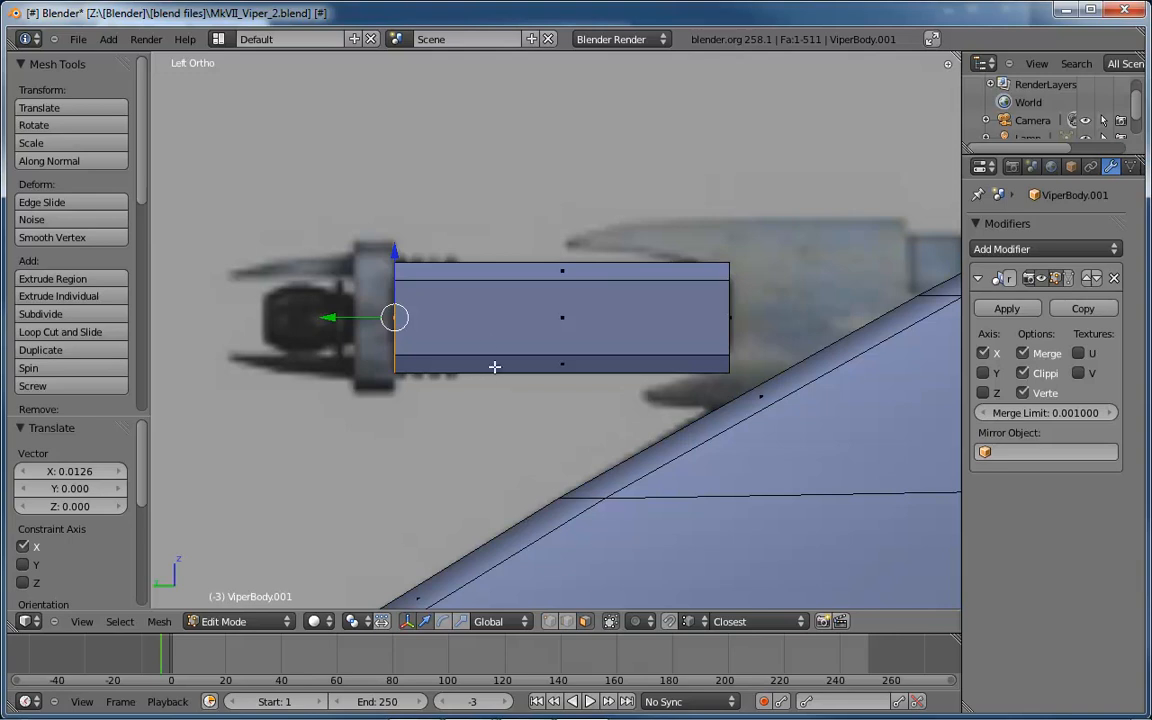
pyautogui.moveTo(470, 332); pyautogui.dragTo(419, 327, button='middle')
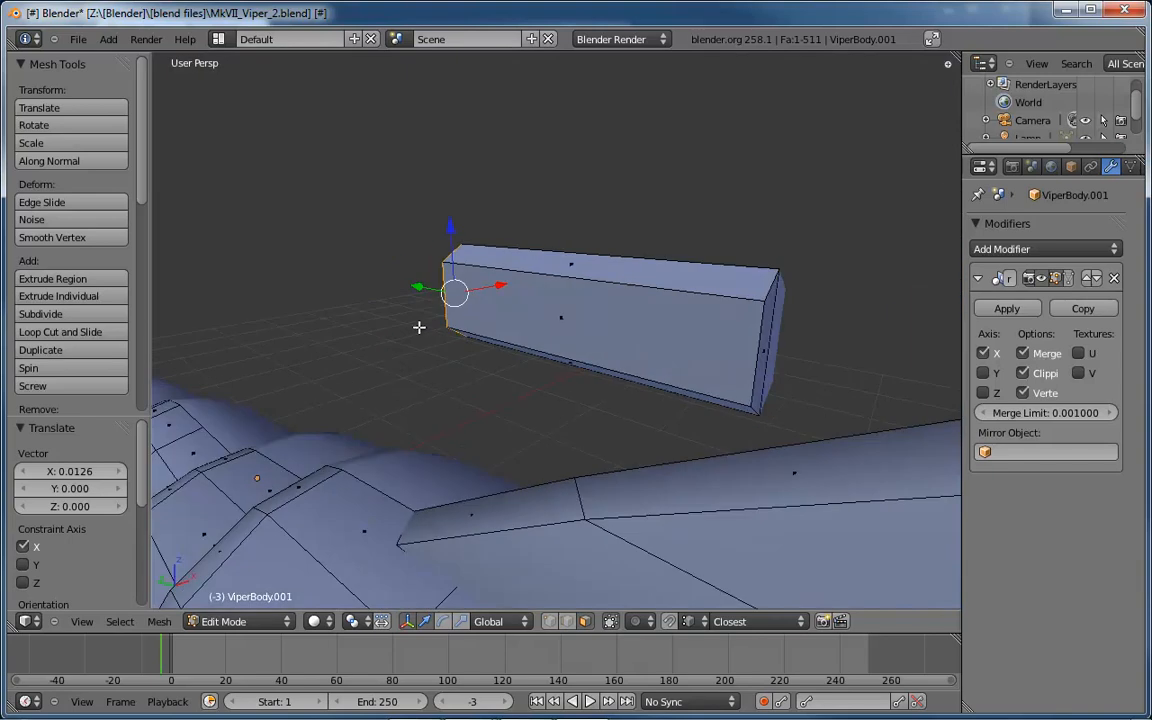
pyautogui.press('e')
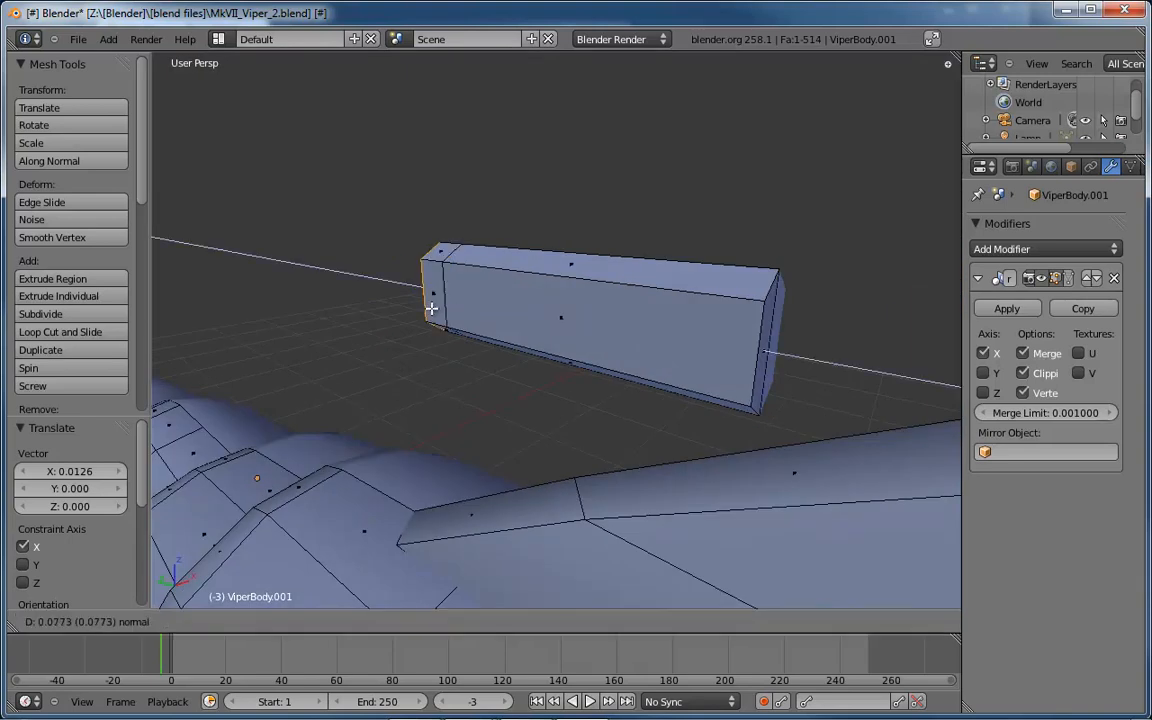
pyautogui.click(435, 275)
# Extrude the new front section's side faces about 0.013 and scale them up by about 1.25.
pyautogui.moveTo(424, 330); pyautogui.dragTo(465, 327, button='middle')
pyautogui.keyDown('shift'); pyautogui.rightClick(398, 327); pyautogui.keyUp('shift')
pyautogui.keyDown('shift'); pyautogui.rightClick(400, 359); pyautogui.keyUp('shift')
pyautogui.press('e')
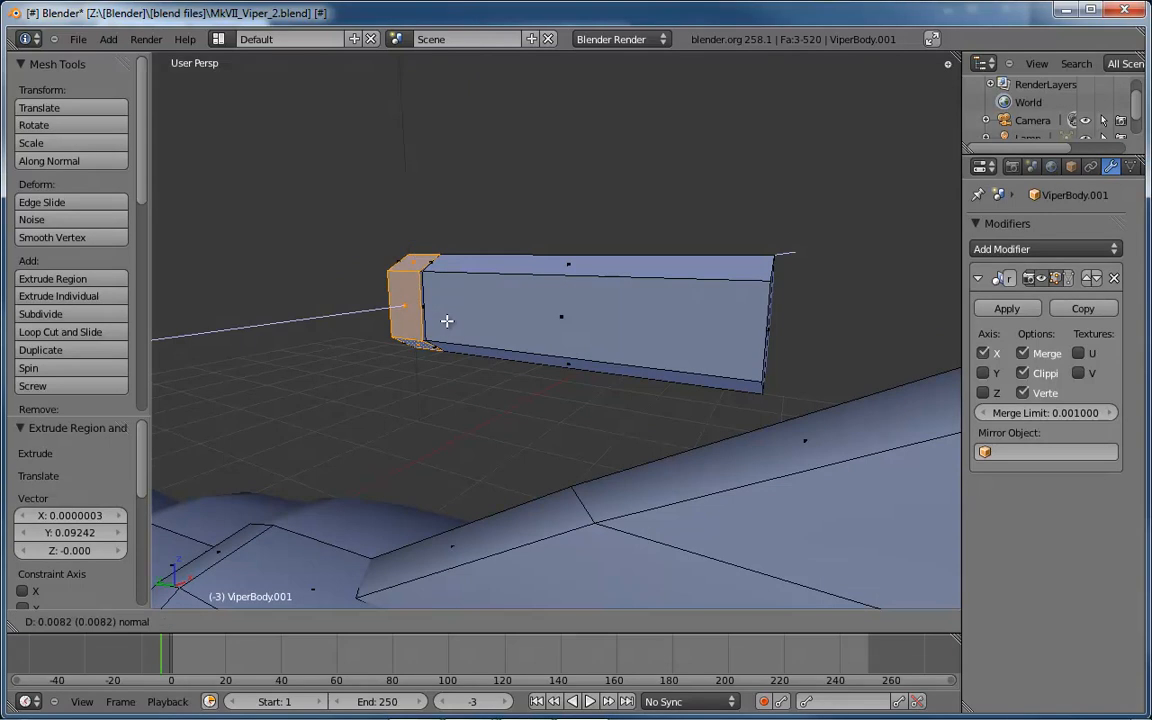
pyautogui.click(455, 317)
pyautogui.press('s')
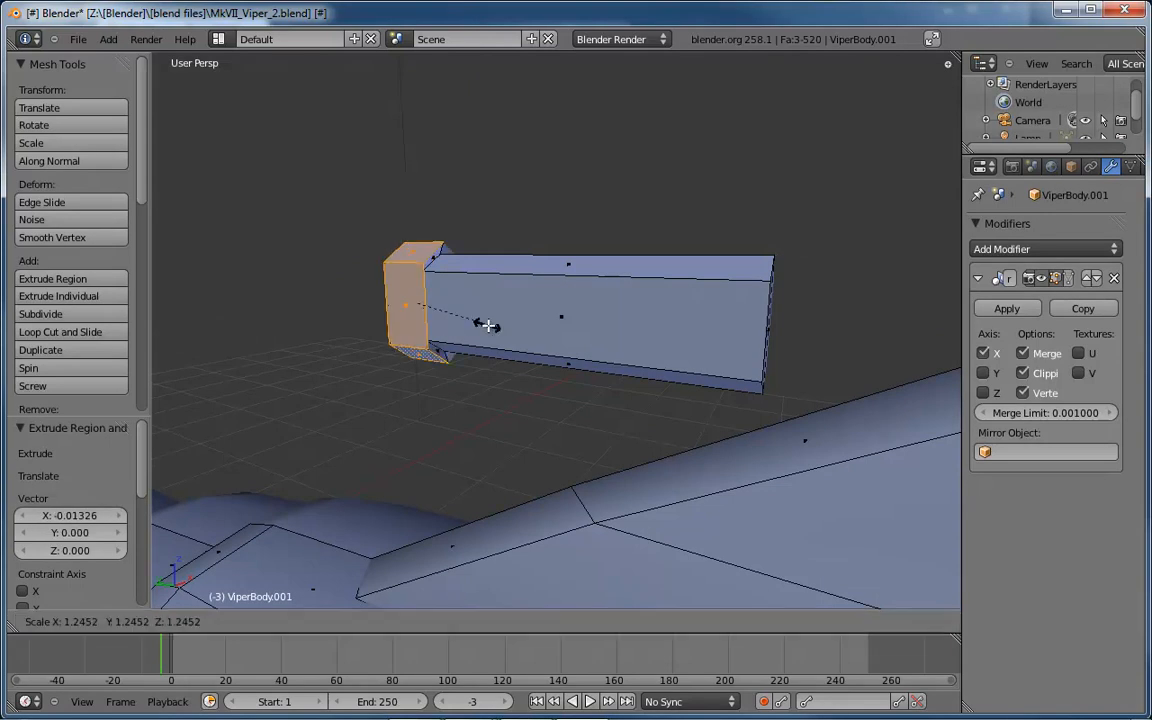
pyautogui.click(491, 326)
# Undo the collar's scaling and both extrusions at the block's front end.
pyautogui.moveTo(504, 316); pyautogui.dragTo(459, 272, button='middle')
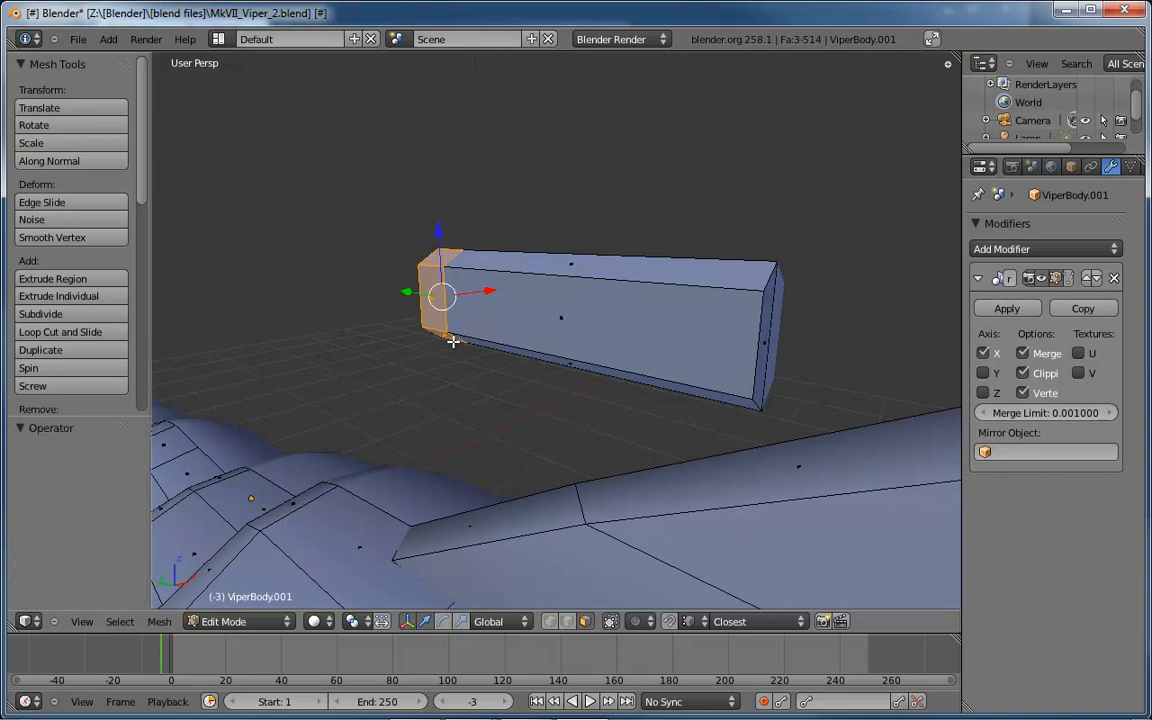
pyautogui.hotkey('ctrl', 'z')
pyautogui.hotkey('ctrl', 'z')
pyautogui.hotkey('ctrl', 'z')
pyautogui.hotkey('ctrl', 'z')
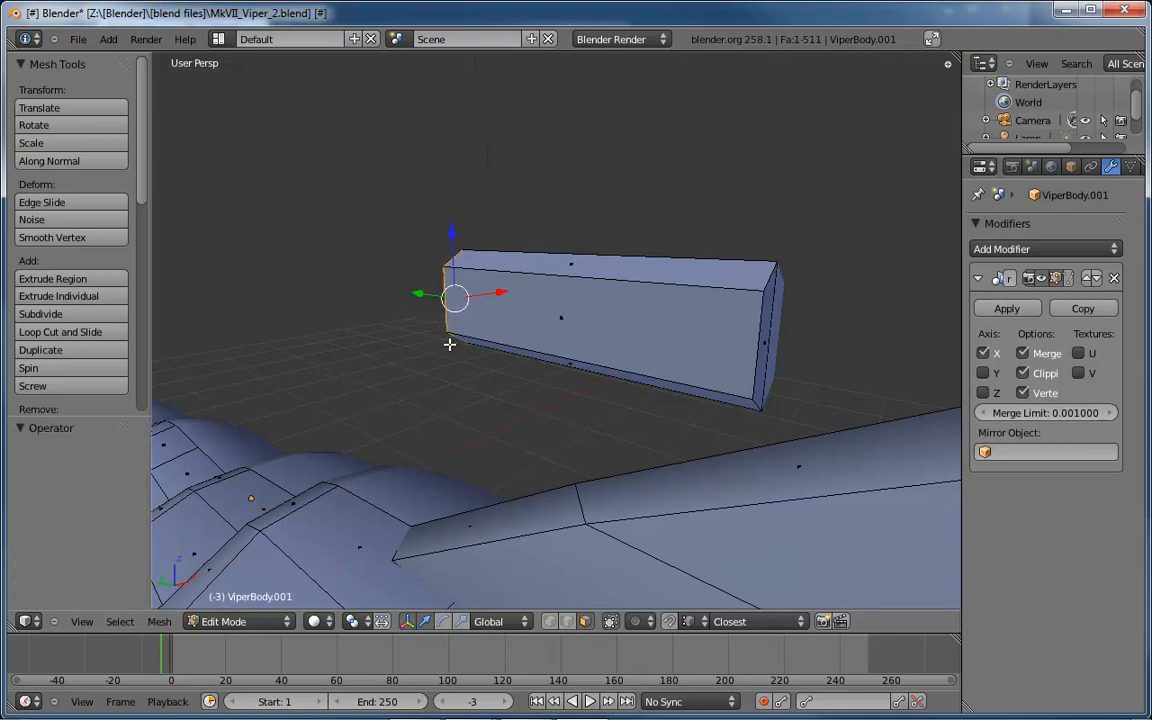
# Duplicate all faces of the elongated block and move the copy about 0.32 along Y toward its front end.
pyautogui.rightClick(450, 343)
pyautogui.moveTo(455, 334); pyautogui.dragTo(570, 340, button='middle')
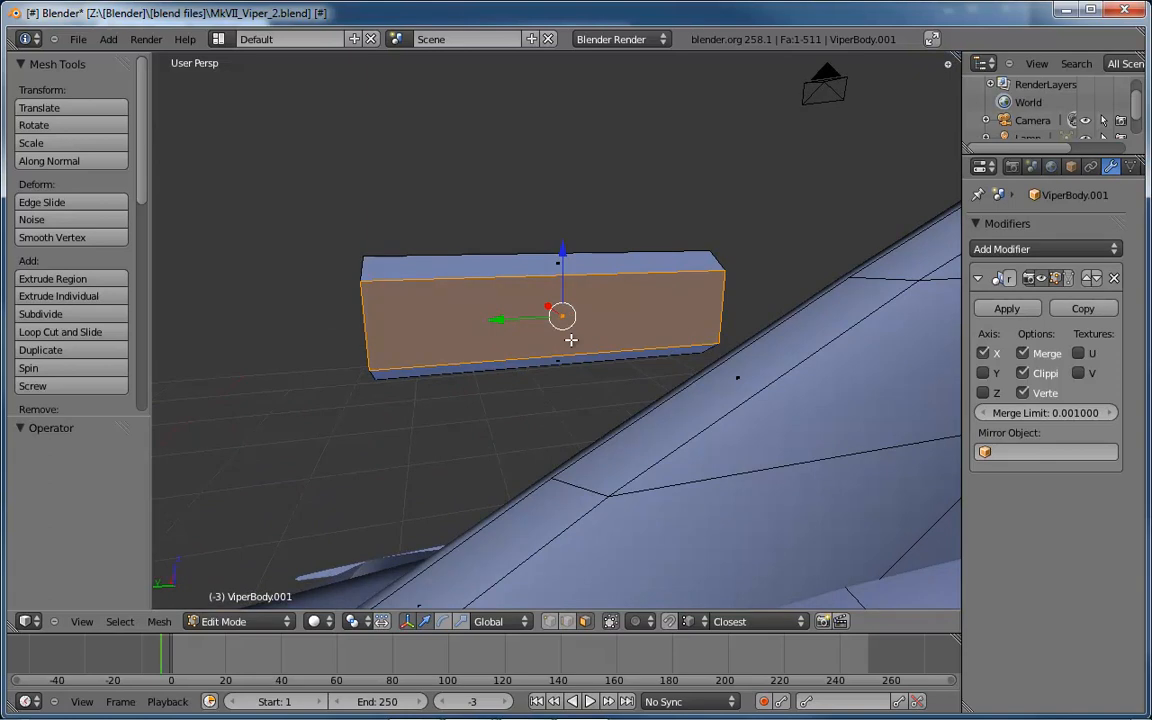
pyautogui.moveTo(571, 340); pyautogui.dragTo(474, 289, button='middle')
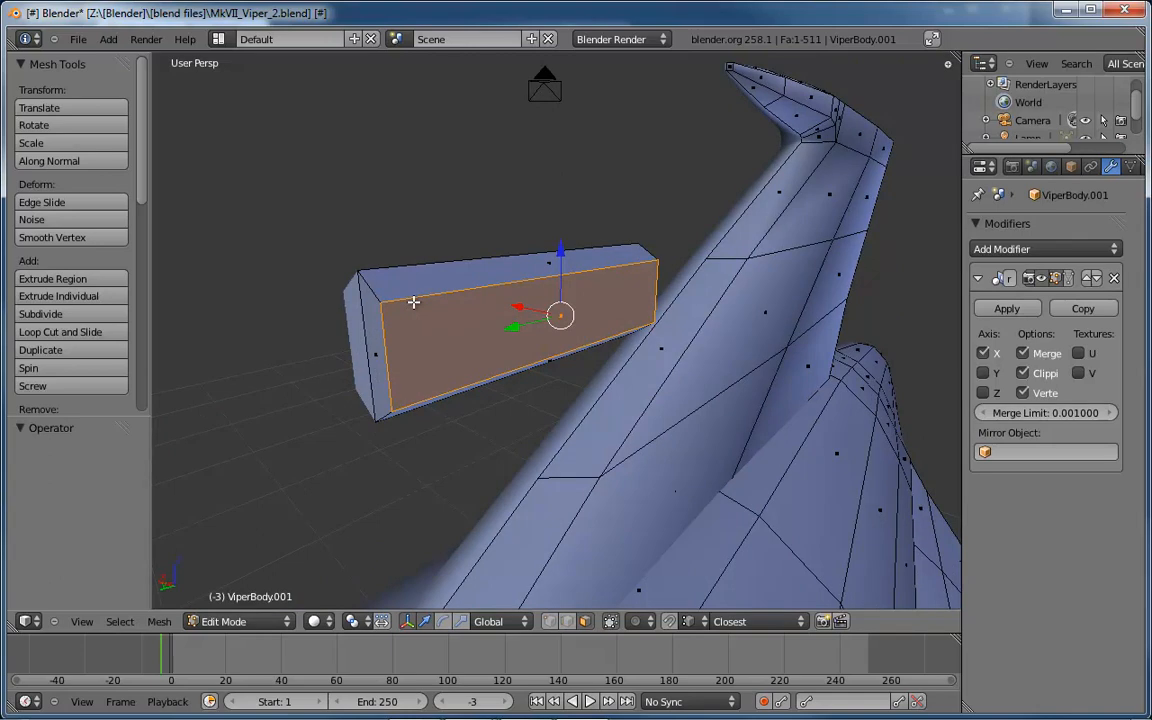
pyautogui.moveTo(413, 302)
pyautogui.mouseDown(button='middle')
pyautogui.moveTo(419, 316)
pyautogui.moveTo(401, 309)
pyautogui.mouseUp(button='middle')
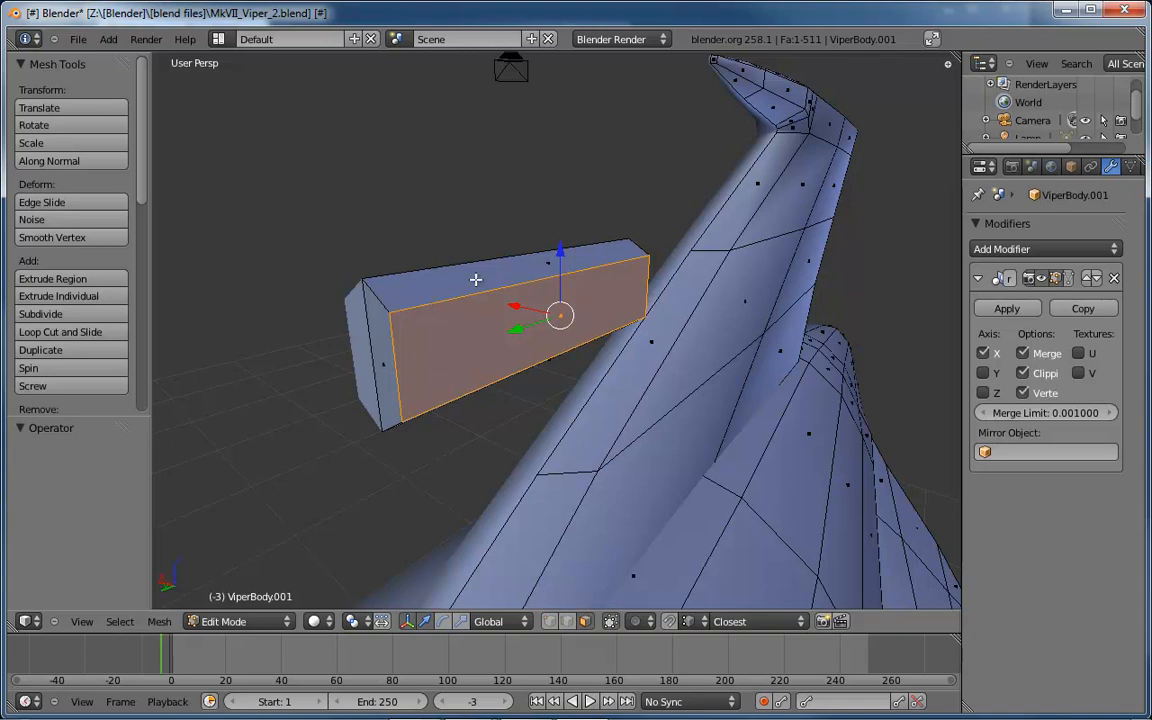
pyautogui.press('ctrl+KP_Add')
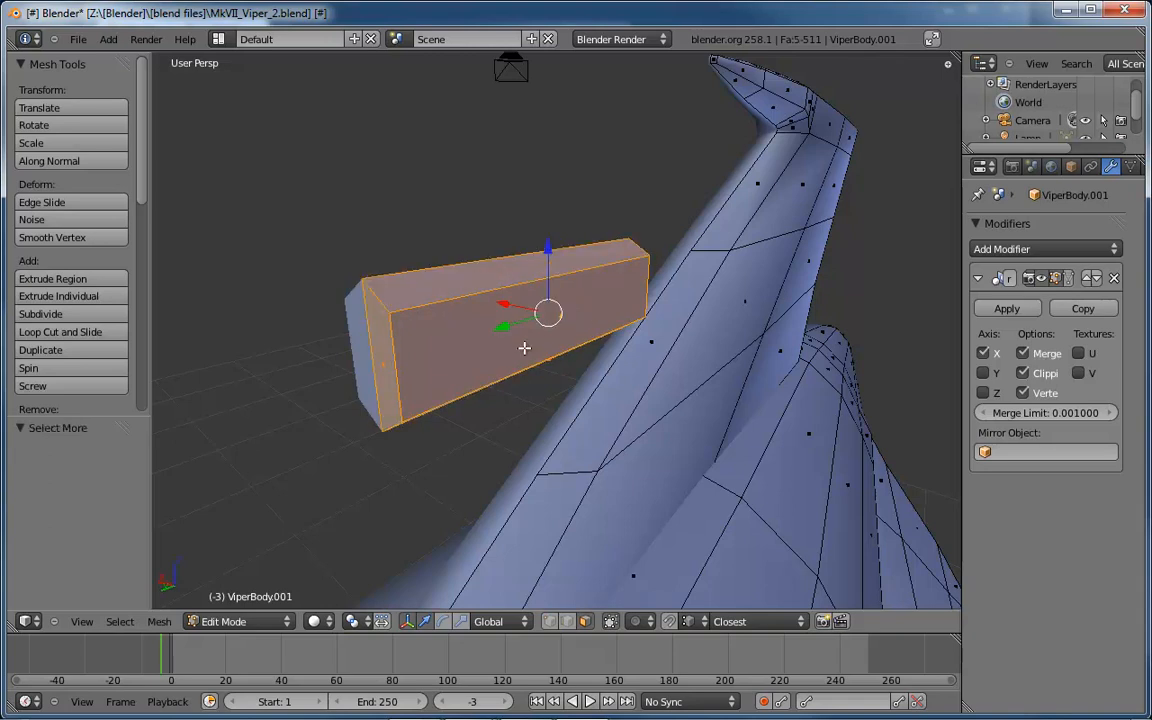
pyautogui.moveTo(428, 252); pyautogui.dragTo(450, 355, button='middle')
pyautogui.press('e')
pyautogui.click(490, 346)
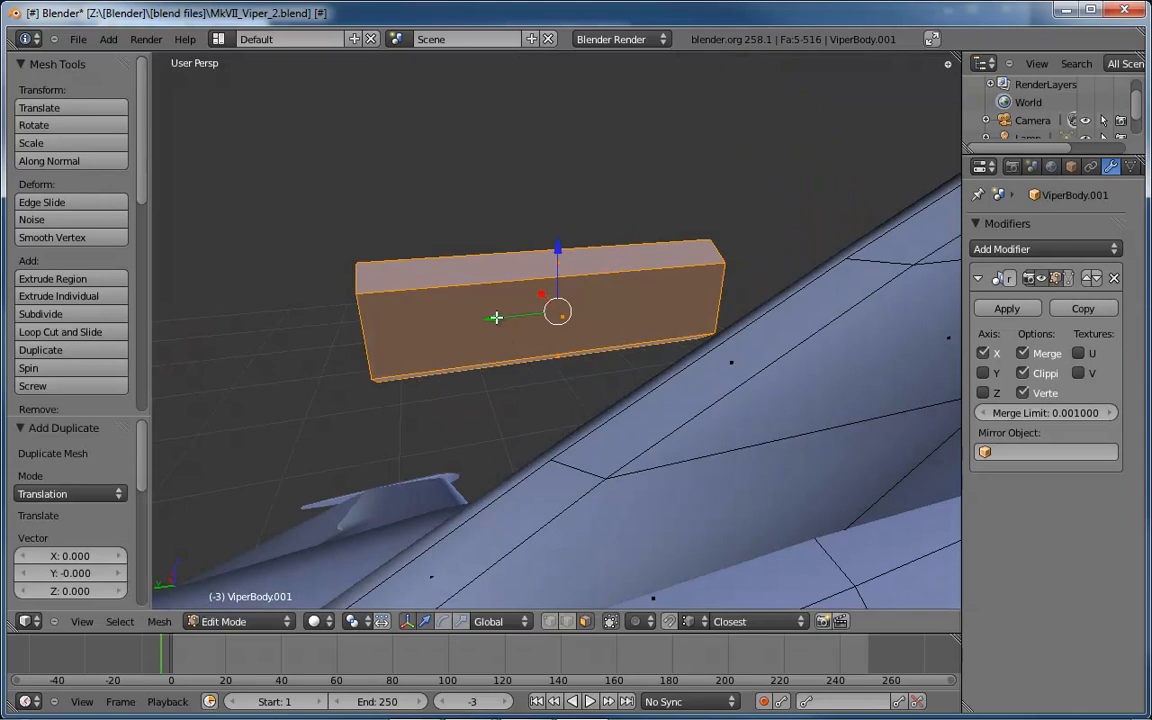
pyautogui.moveTo(498, 318); pyautogui.dragTo(309, 329)
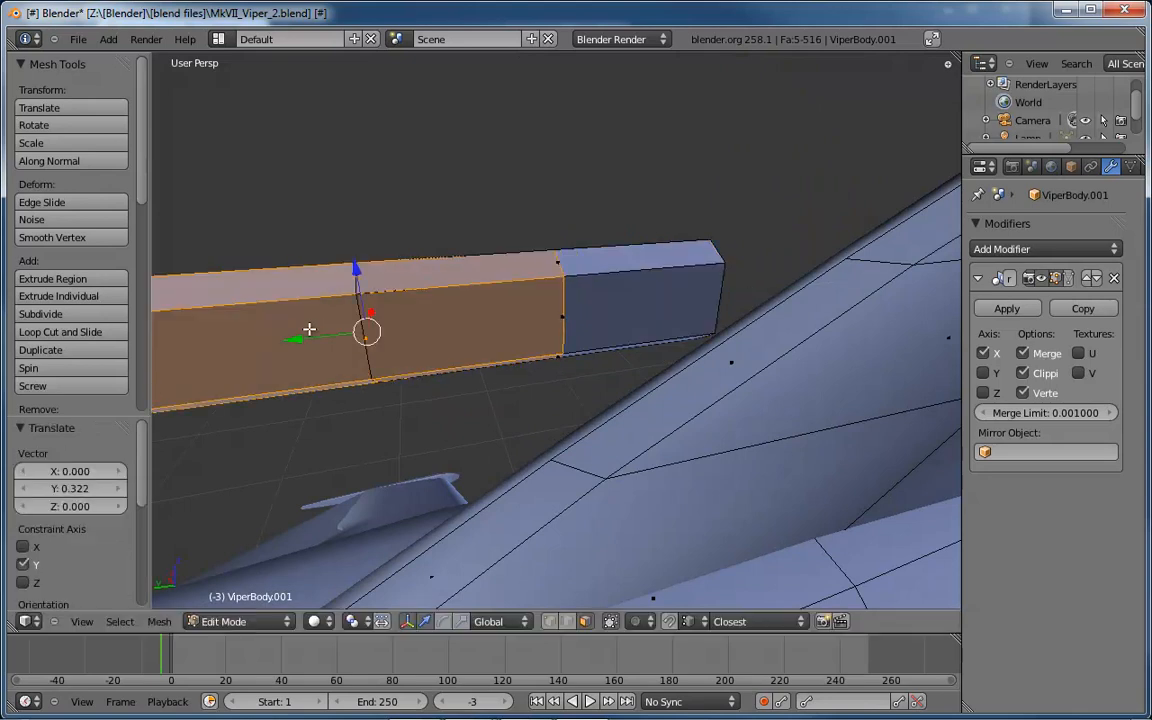
pyautogui.moveTo(309, 329); pyautogui.dragTo(535, 342, button='middle')
pyautogui.moveTo(401, 380)
pyautogui.mouseDown()
pyautogui.moveTo(422, 381)
pyautogui.moveTo(405, 389)
pyautogui.mouseUp()
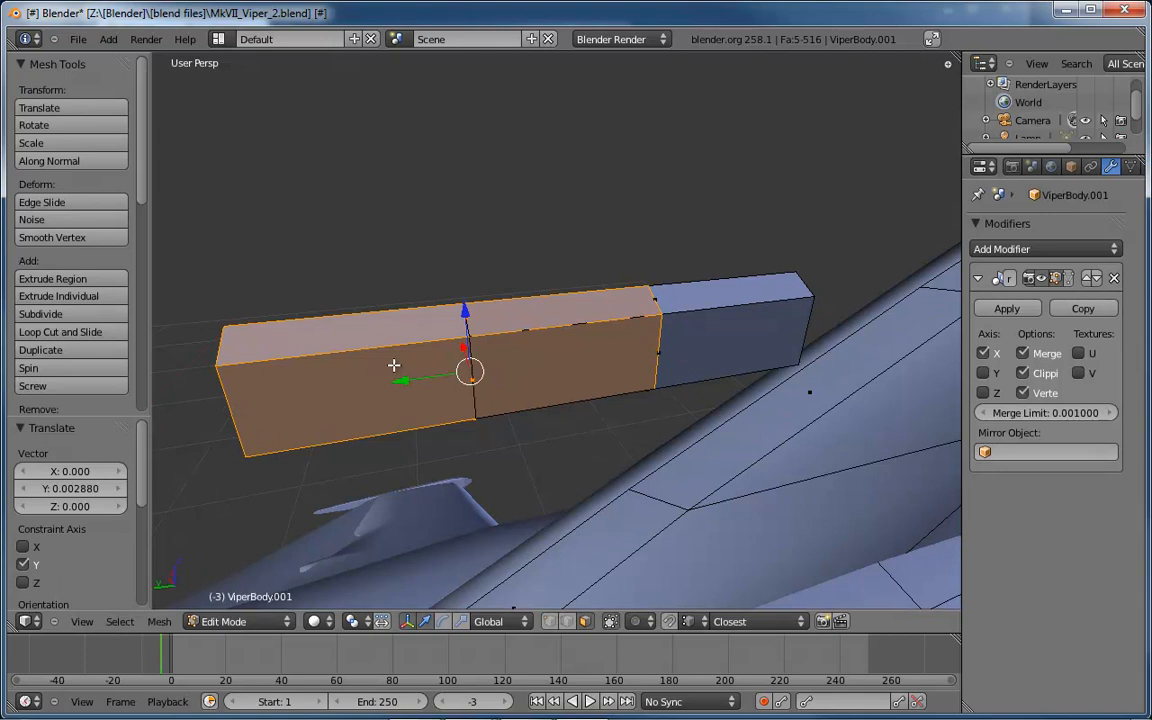
# Scale the duplicated block by about 1.137, and shorten it along Y by a factor of about 0.125.
pyautogui.press('s')
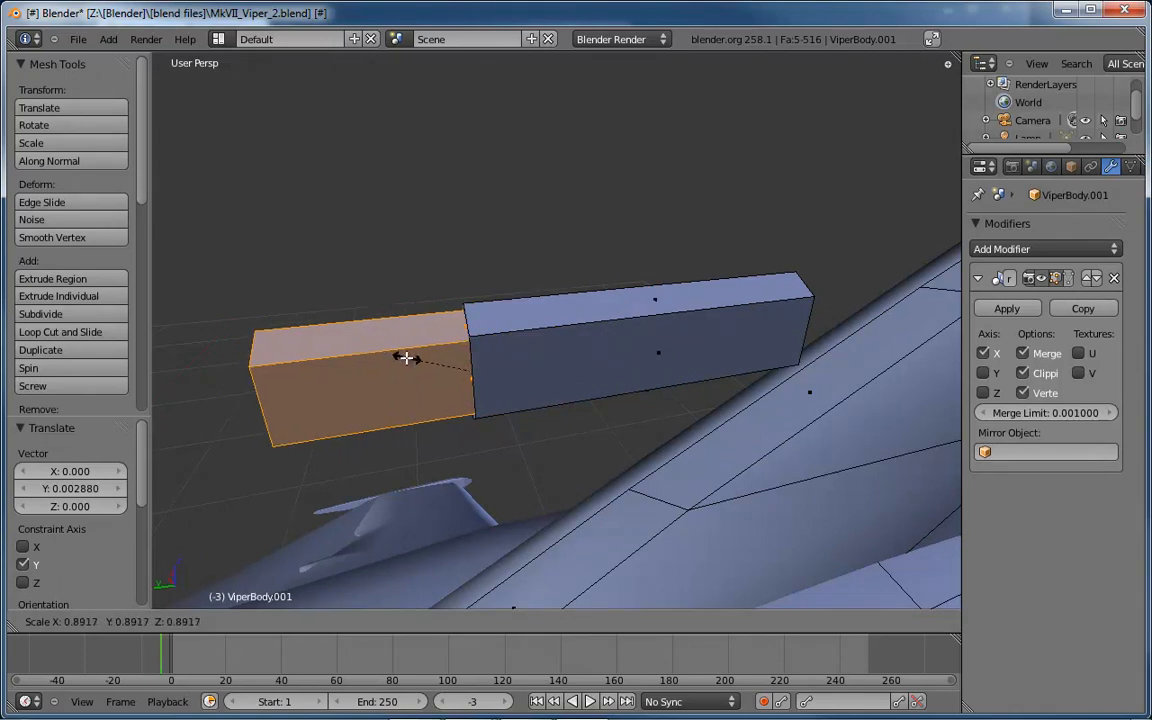
pyautogui.click(388, 365)
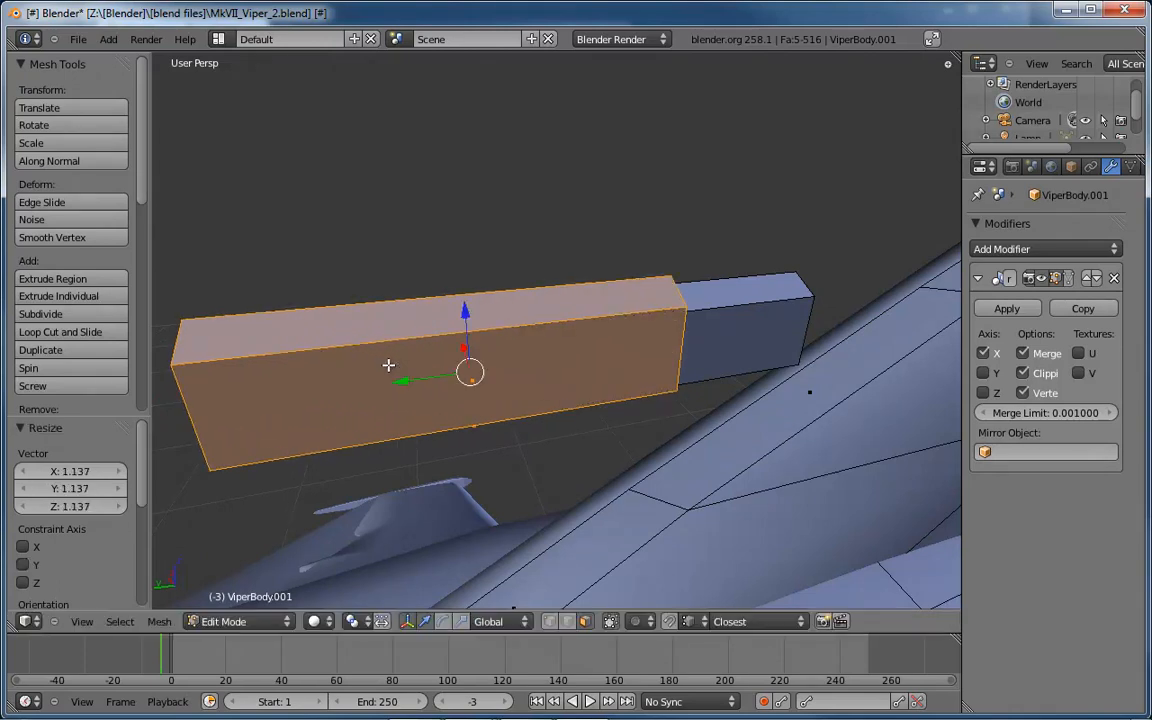
pyautogui.press('s')
pyautogui.press('y')
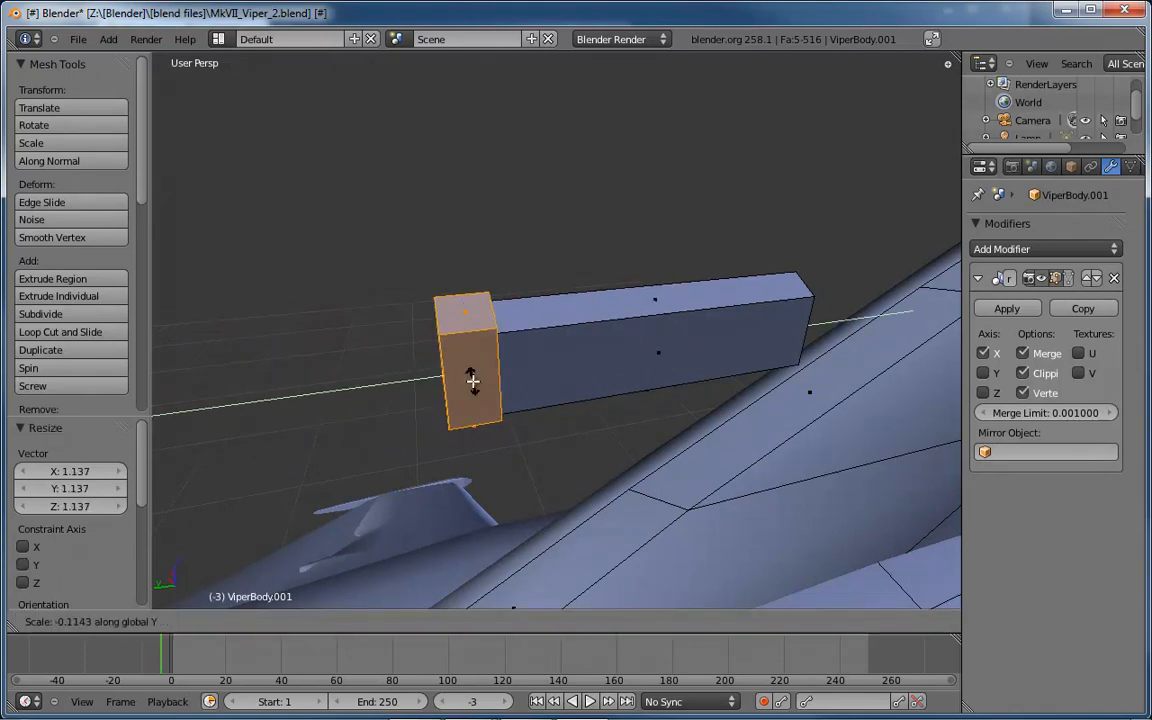
pyautogui.click(472, 378)
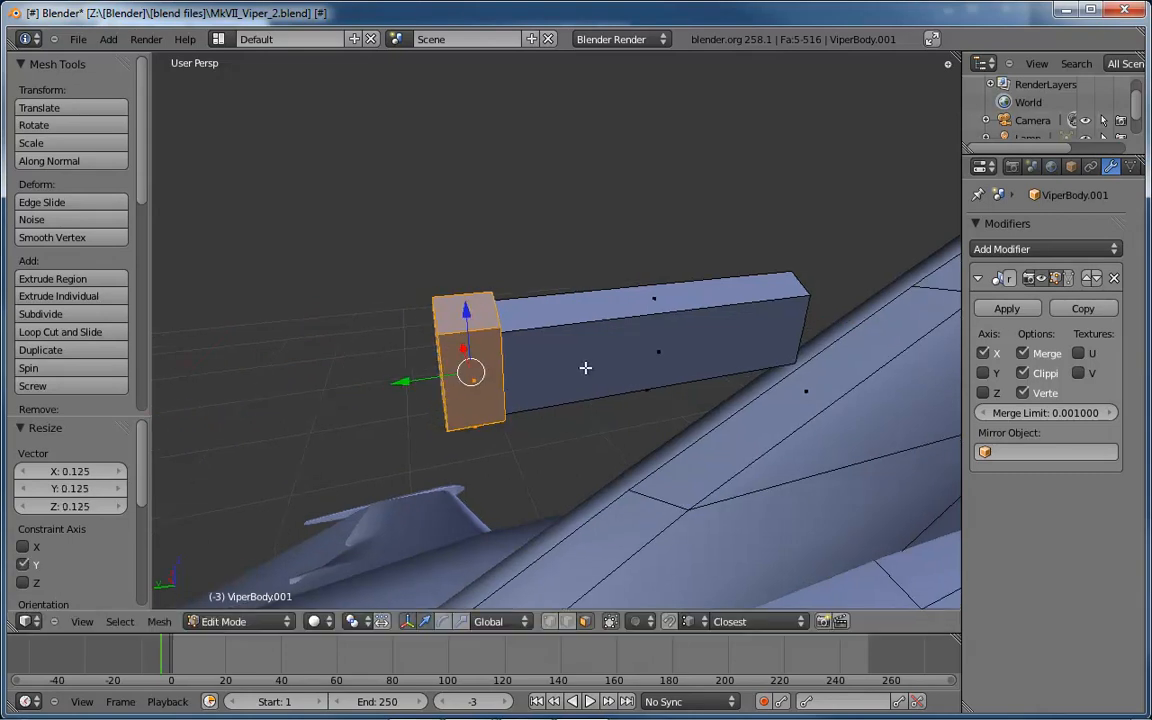
# Undo the duplicated collar block together with its move and scaling.
pyautogui.moveTo(585, 368); pyautogui.dragTo(500, 344, button='middle')
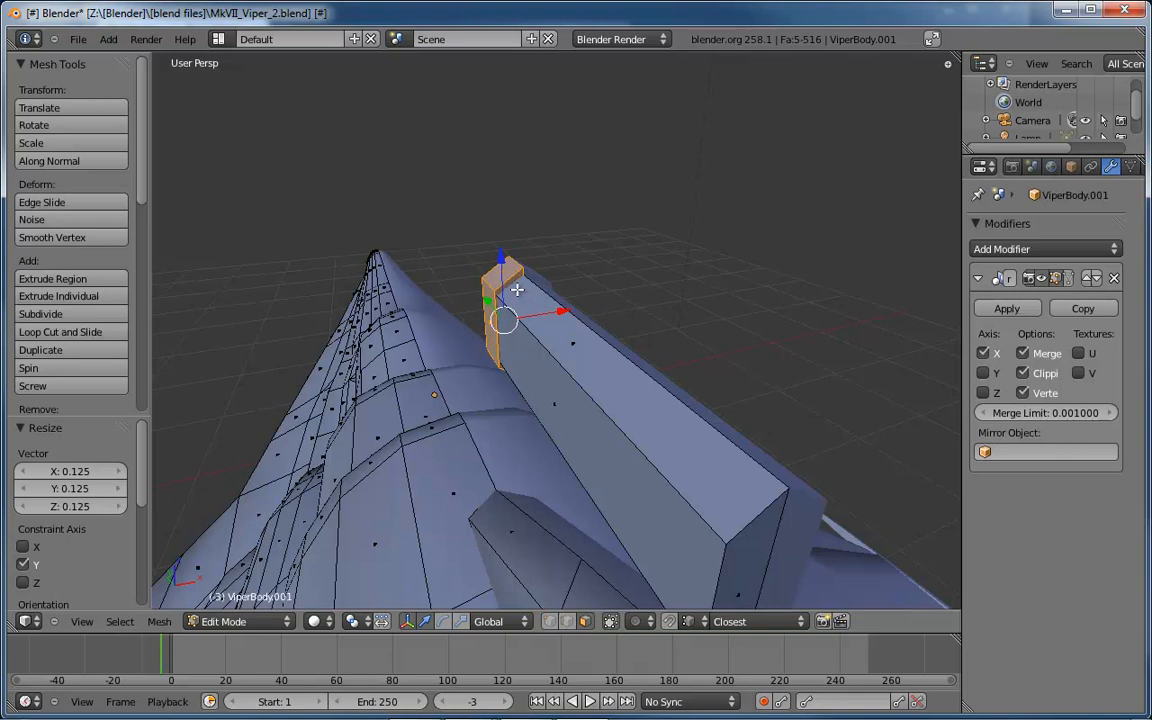
pyautogui.moveTo(530, 399); pyautogui.dragTo(764, 354, button='middle')
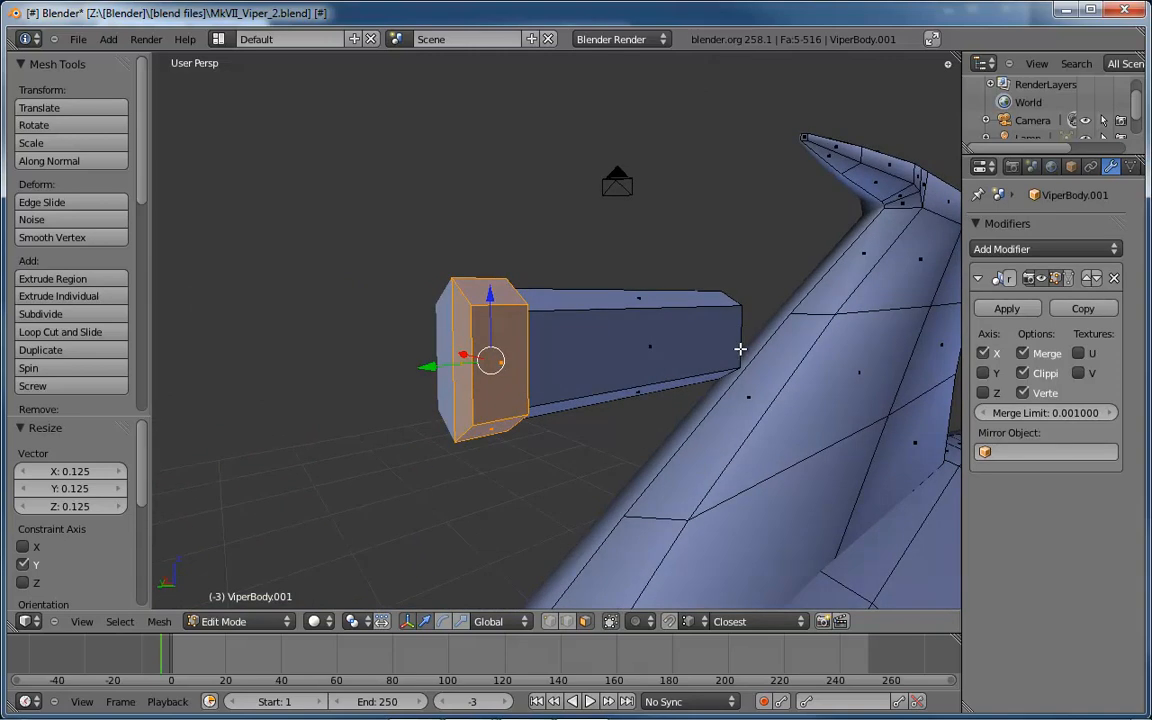
pyautogui.moveTo(582, 350); pyautogui.dragTo(524, 358, button='middle')
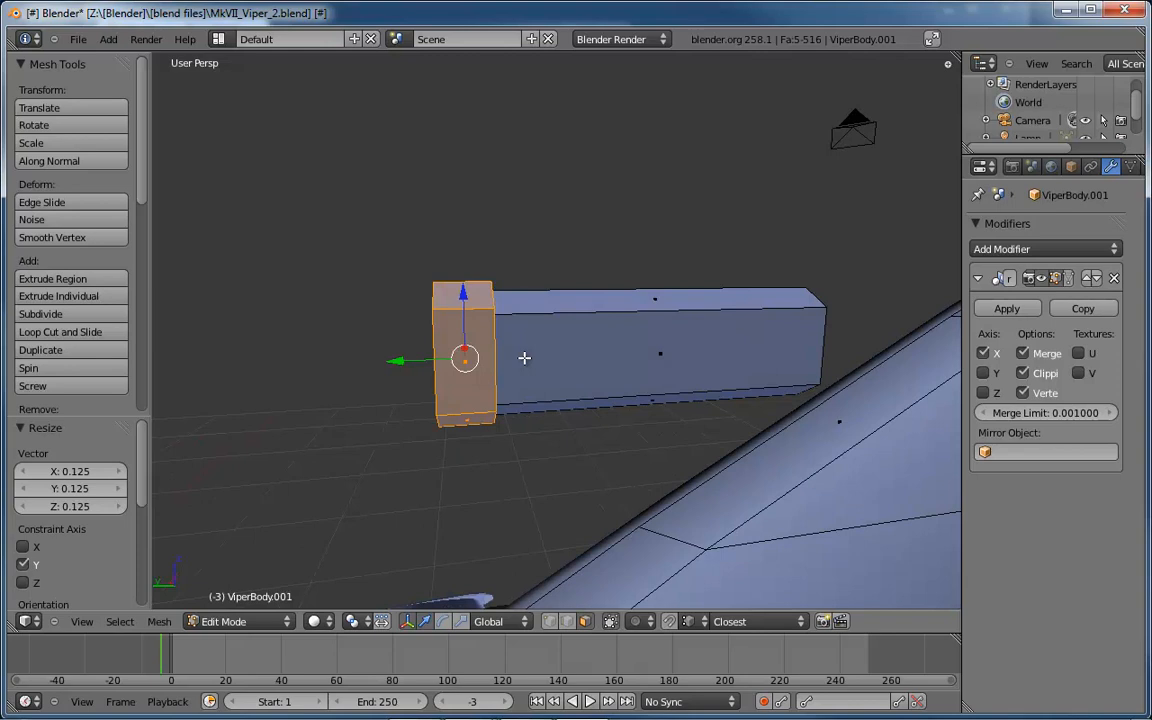
pyautogui.hotkey('ctrl', 'alt', 'z')
pyautogui.click(478, 322)
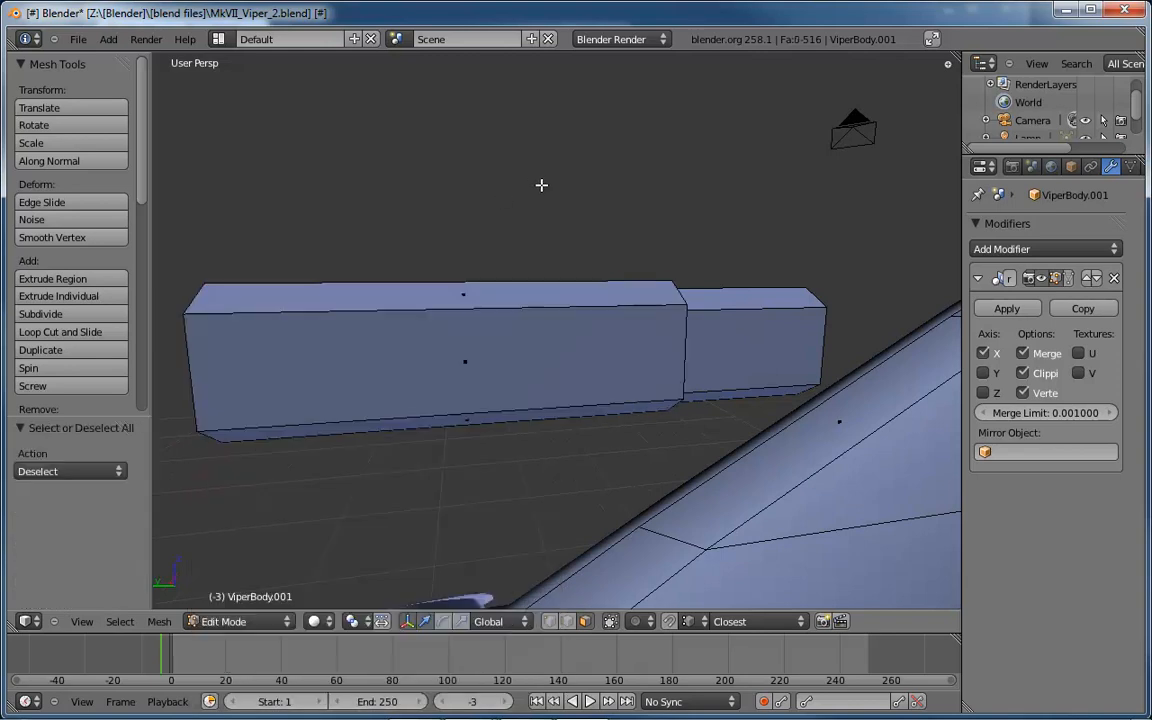
pyautogui.hotkey('ctrl', 'z')
pyautogui.hotkey('ctrl', 'z')
pyautogui.hotkey('ctrl', 'z')
pyautogui.hotkey('ctrl', 'z')
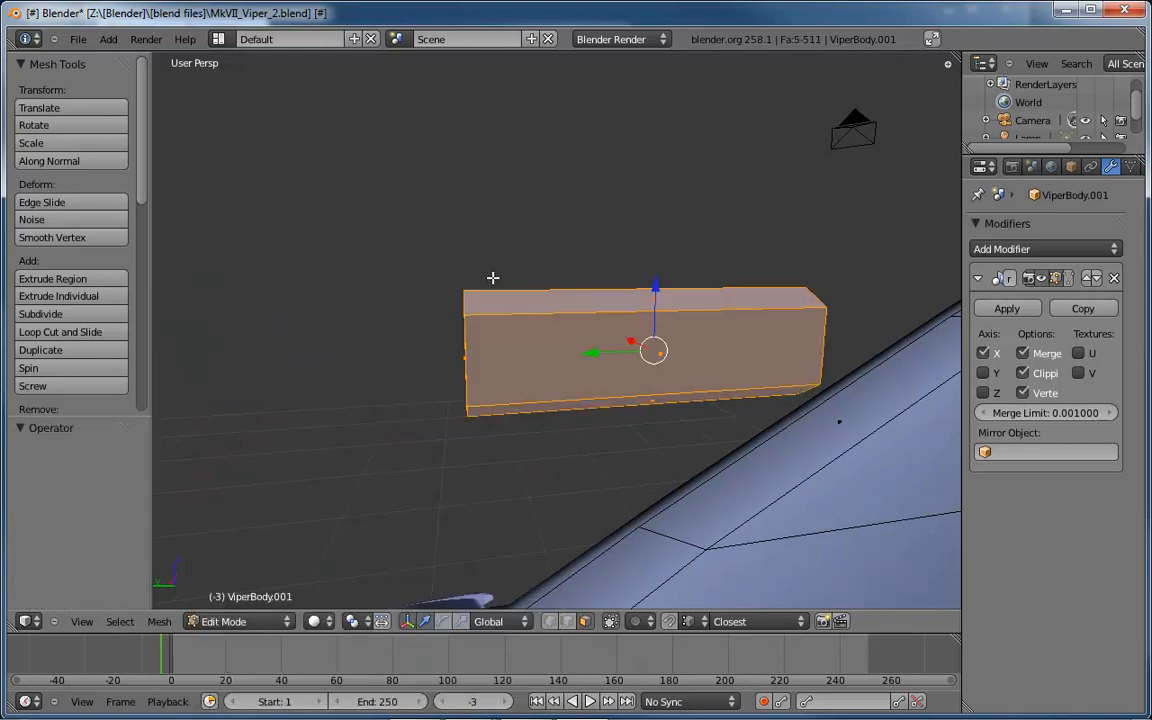
# In left view, nudge the block's front end face about 0.0025 along Y and extrude it about 0.077 to the reference collar's front edge.
pyautogui.moveTo(492, 277); pyautogui.dragTo(568, 314, button='middle')
pyautogui.rightClick(528, 356)
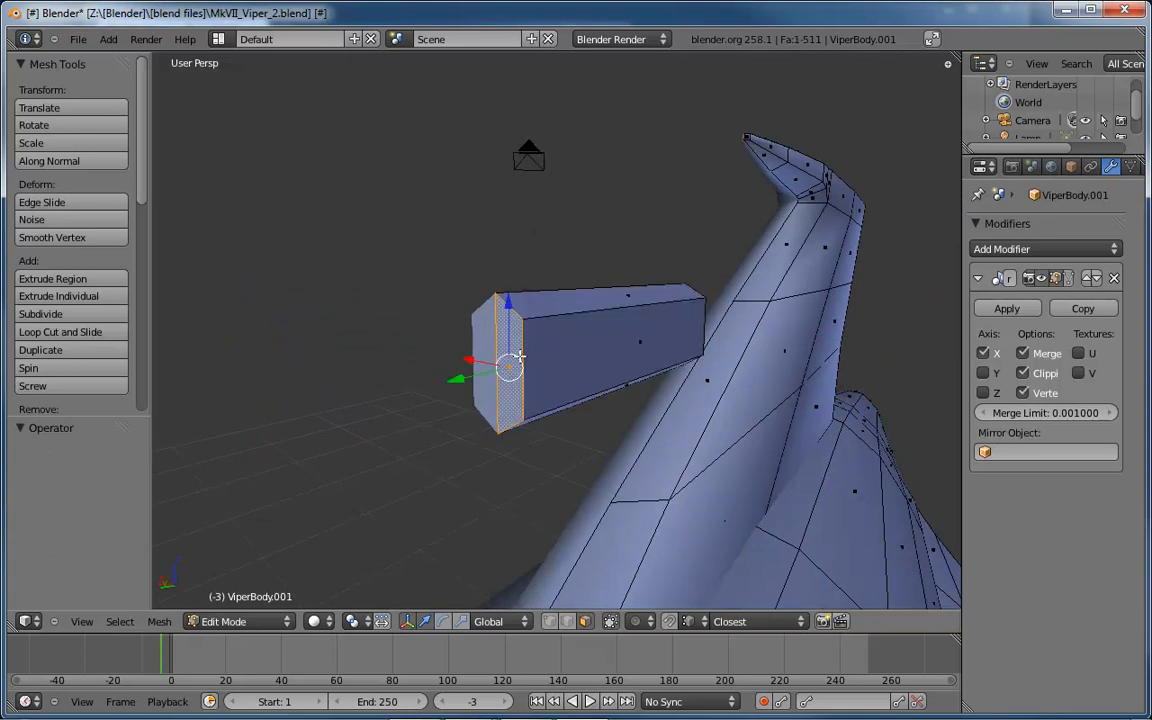
pyautogui.moveTo(487, 318); pyautogui.dragTo(446, 377, button='middle')
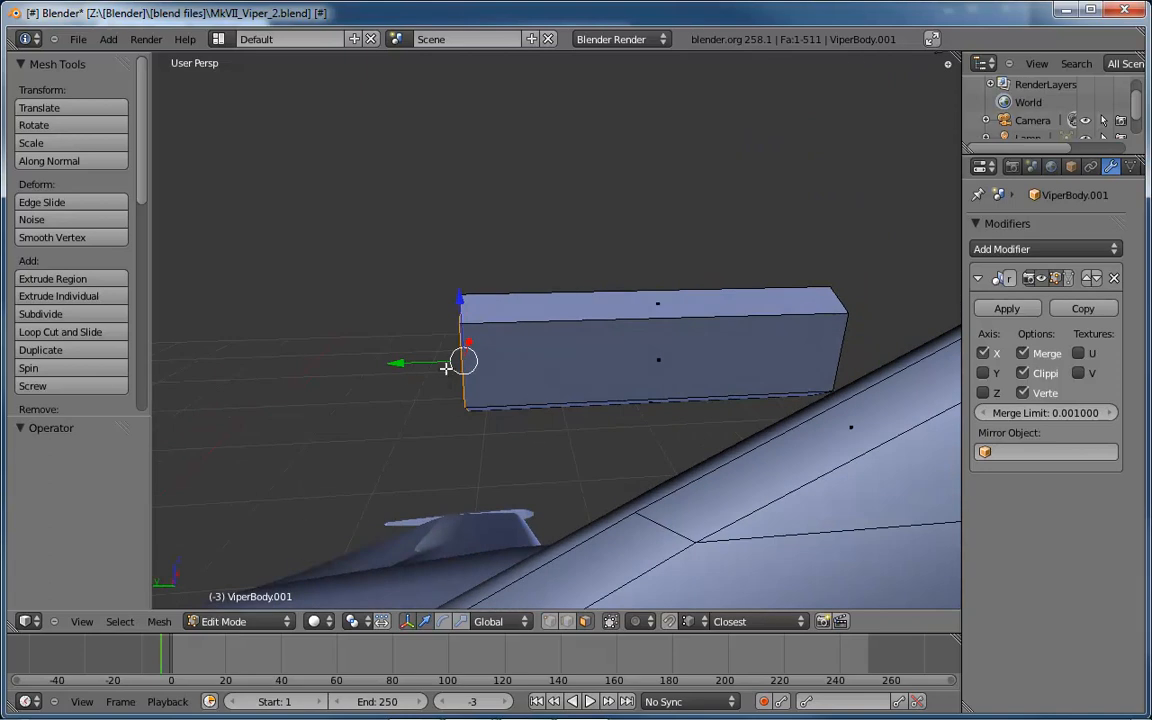
pyautogui.press('ctrl+KP_3')
pyautogui.scroll(4, 531, 402)
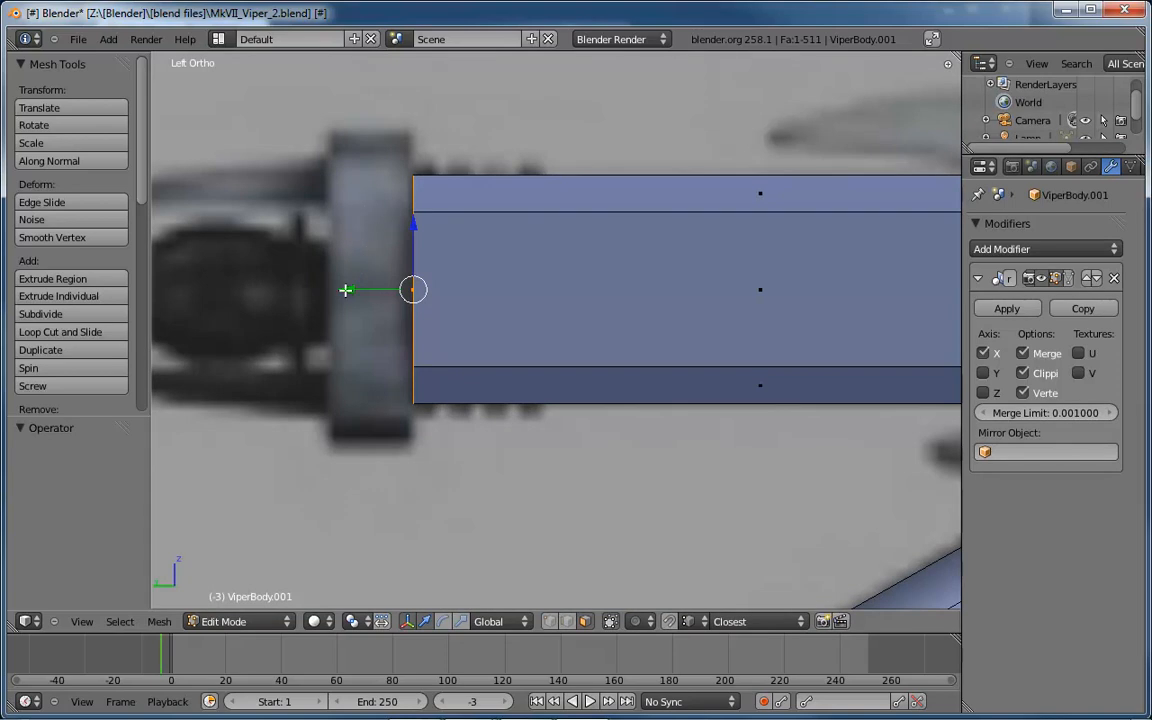
pyautogui.moveTo(348, 291); pyautogui.dragTo(346, 291)
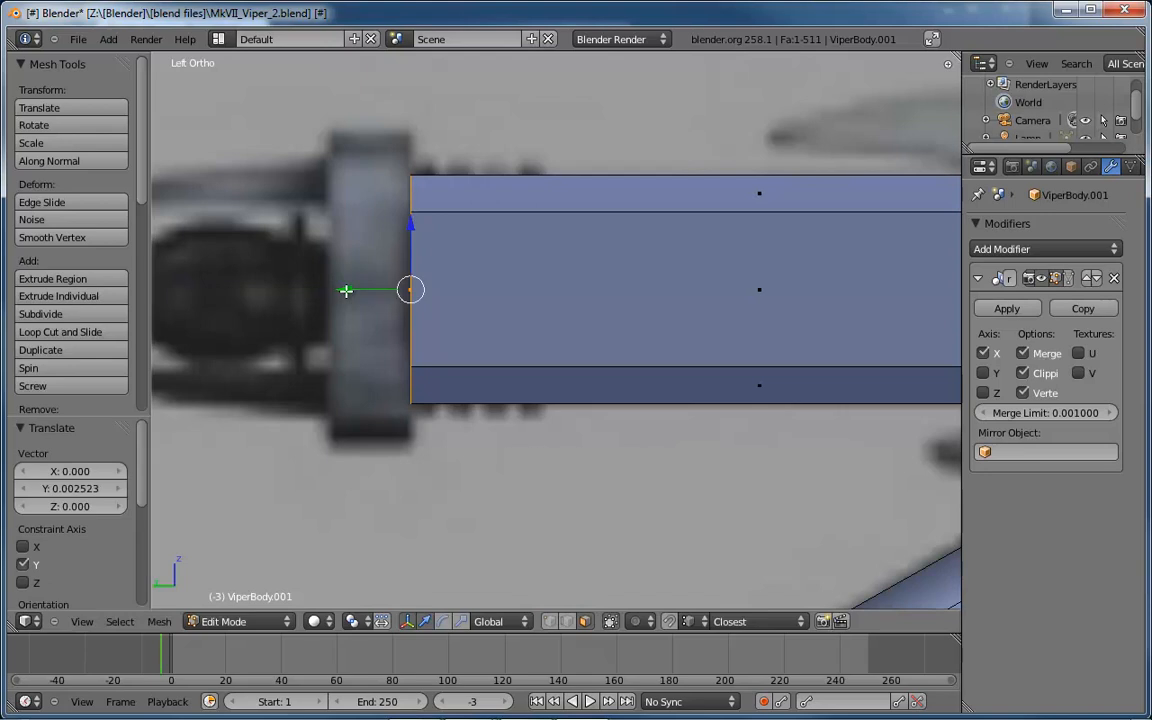
pyautogui.press('e')
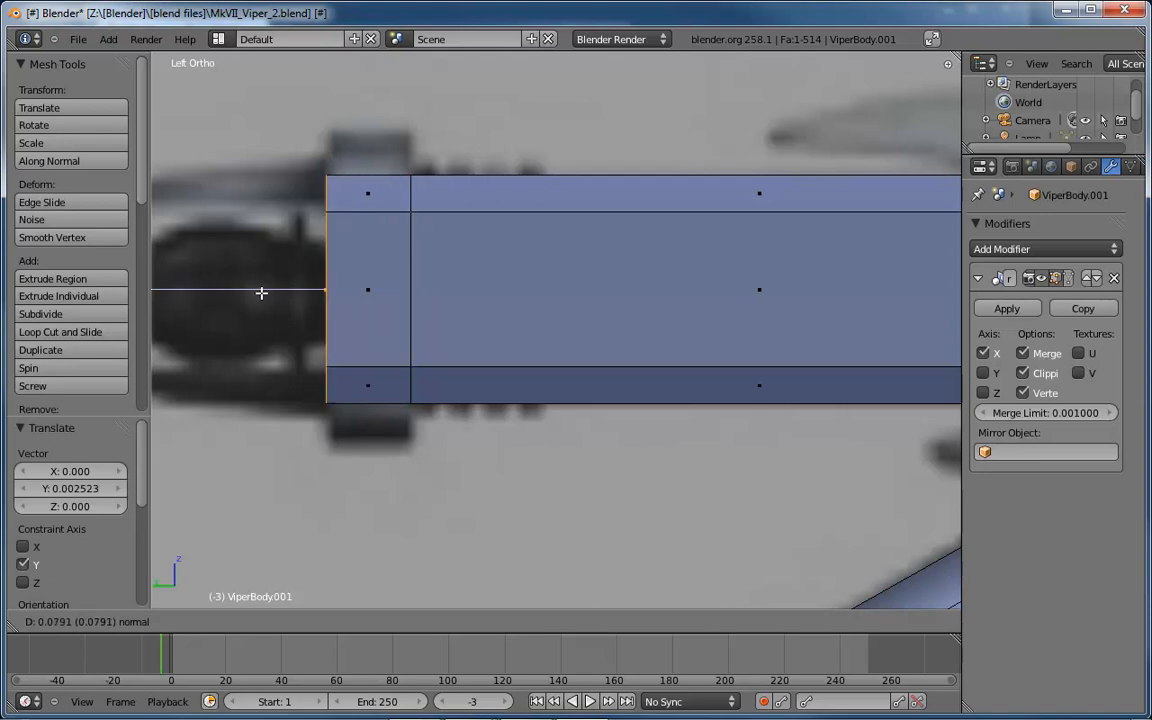
pyautogui.click(262, 290)
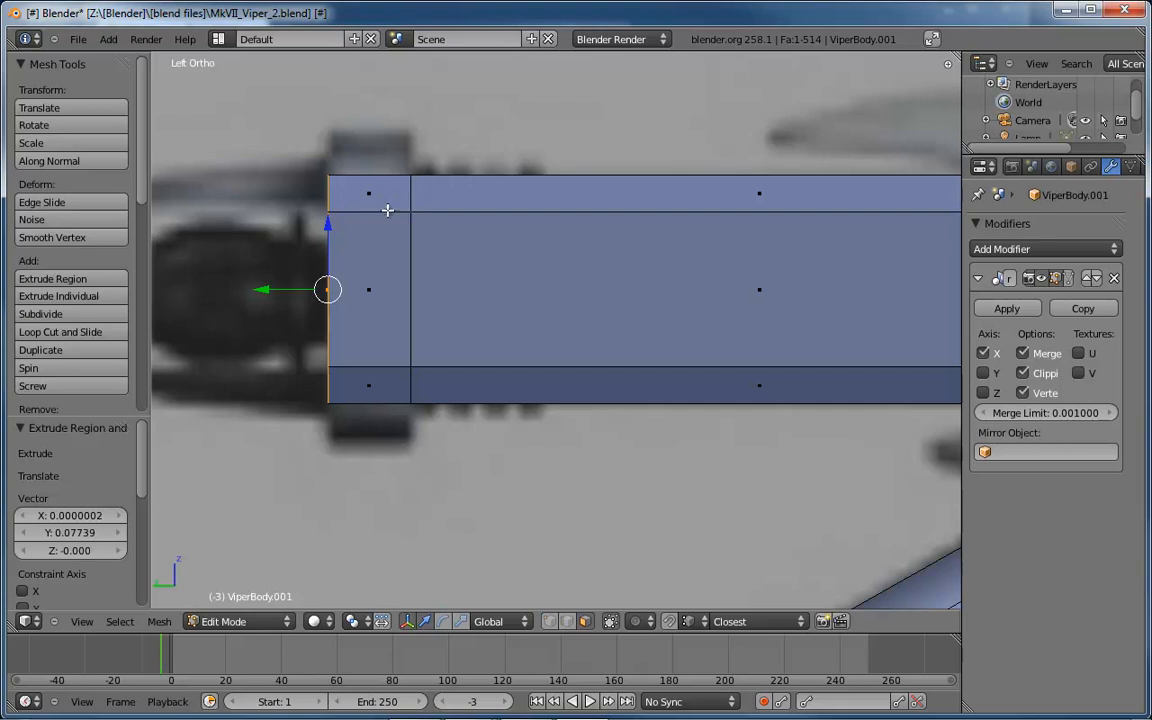
# Add two evenly spaced vertical loop cuts around the newly extruded front section.
pyautogui.hotkey('ctrl', 'r')
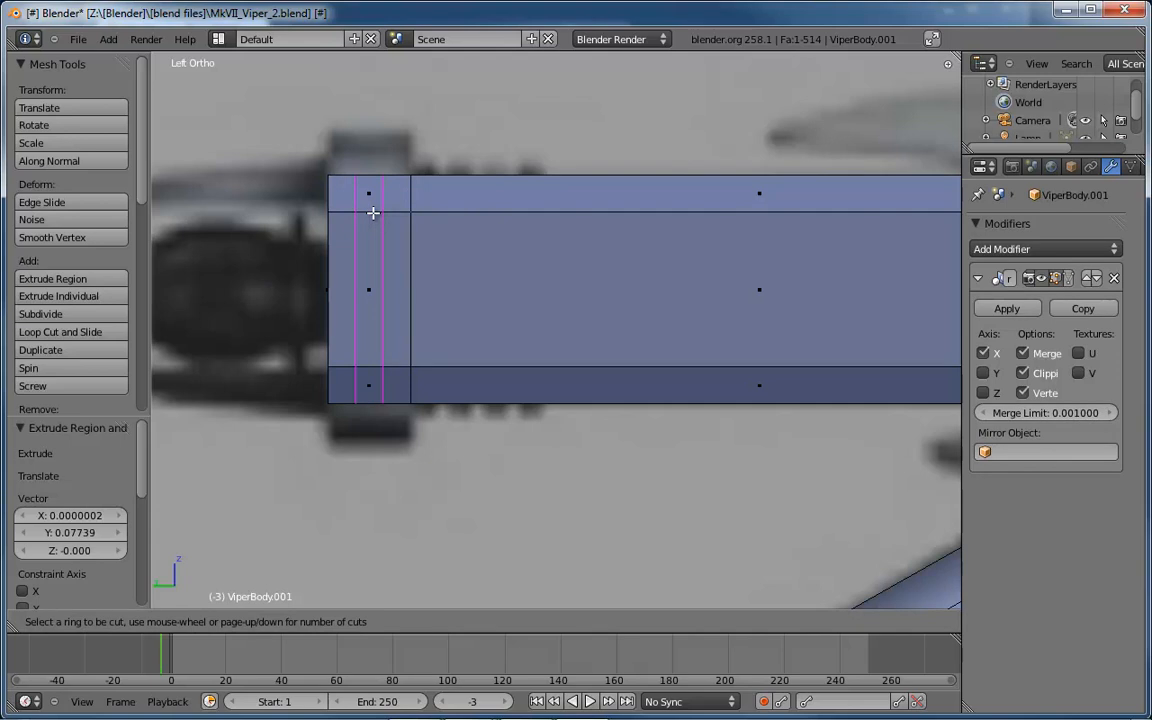
pyautogui.click(373, 213)
pyautogui.click(373, 213)
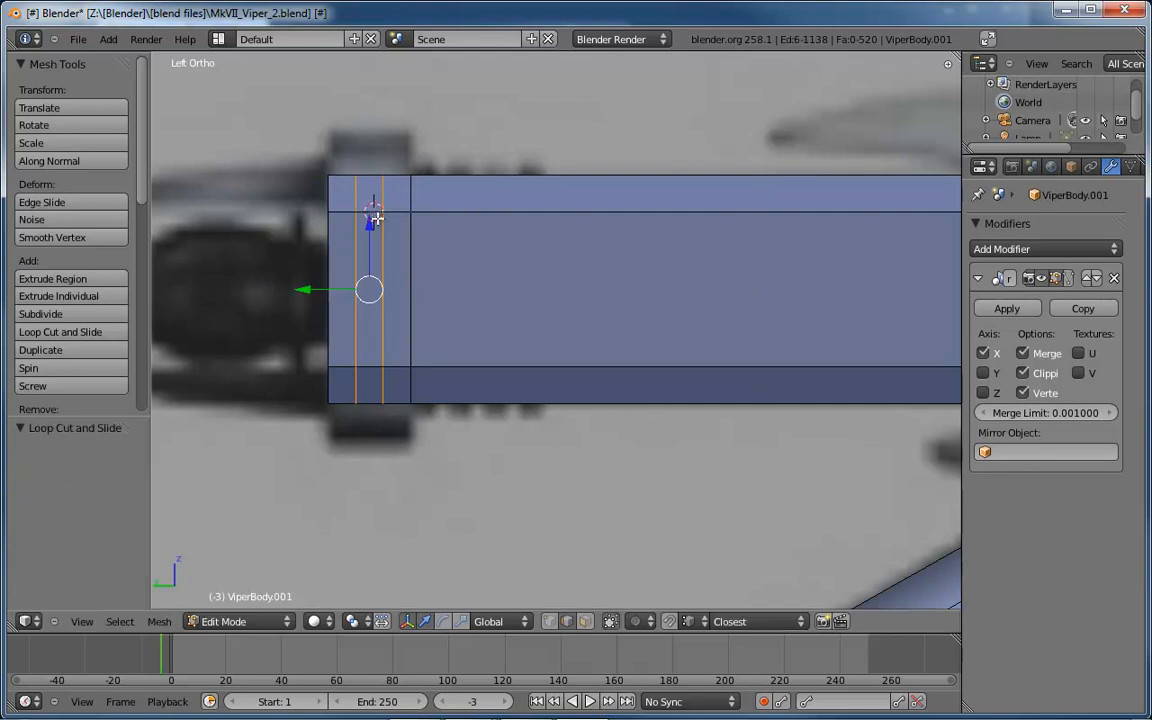
pyautogui.click(517, 485)
pyautogui.click(625, 131)
pyautogui.click(575, 319)
pyautogui.click(283, 459)
pyautogui.click(502, 518)
pyautogui.click(721, 252)
pyautogui.click(598, 379)
pyautogui.click(540, 517)
pyautogui.click(887, 96)
# Spread the two edge loops along Y by a factor of about 2.746 and scale them uniformly by about 1.398 to form the collar.
pyautogui.press('s')
pyautogui.press('y')
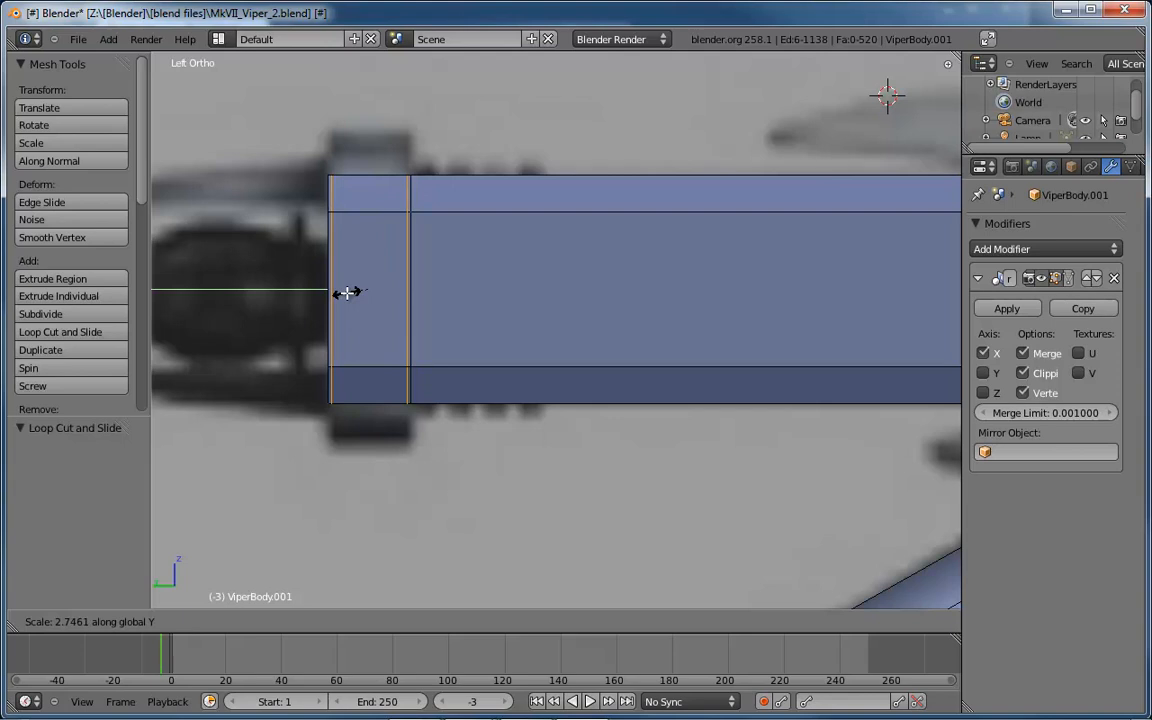
pyautogui.click(347, 291)
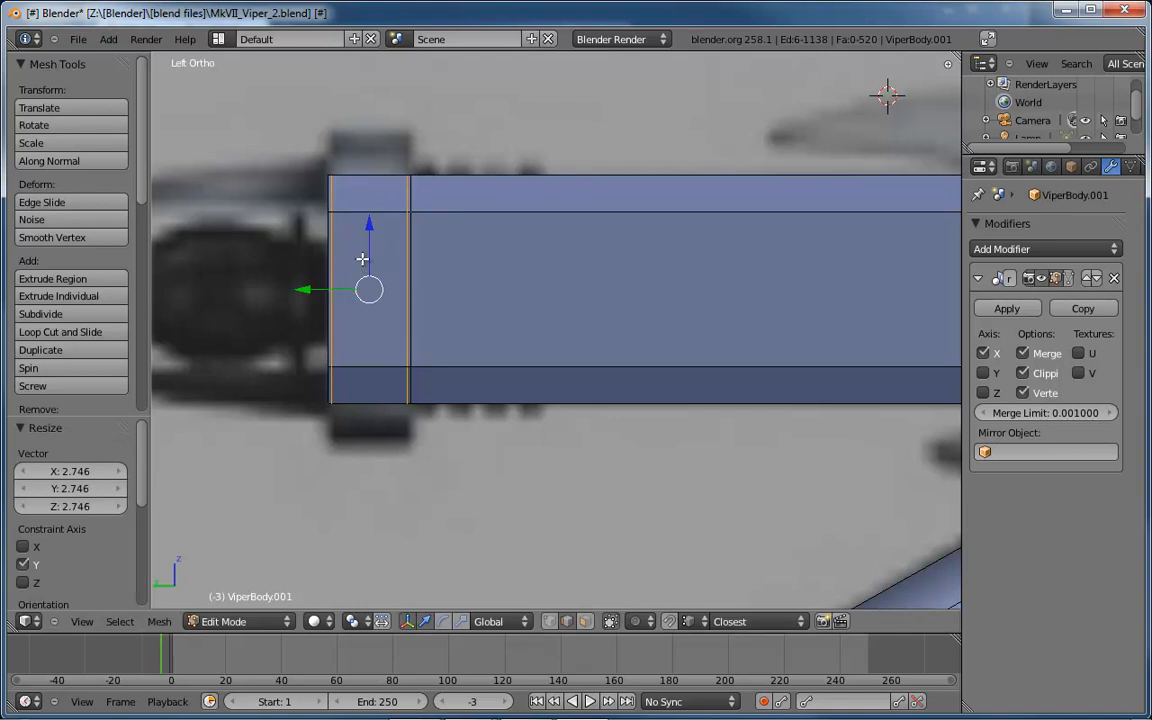
pyautogui.press('s')
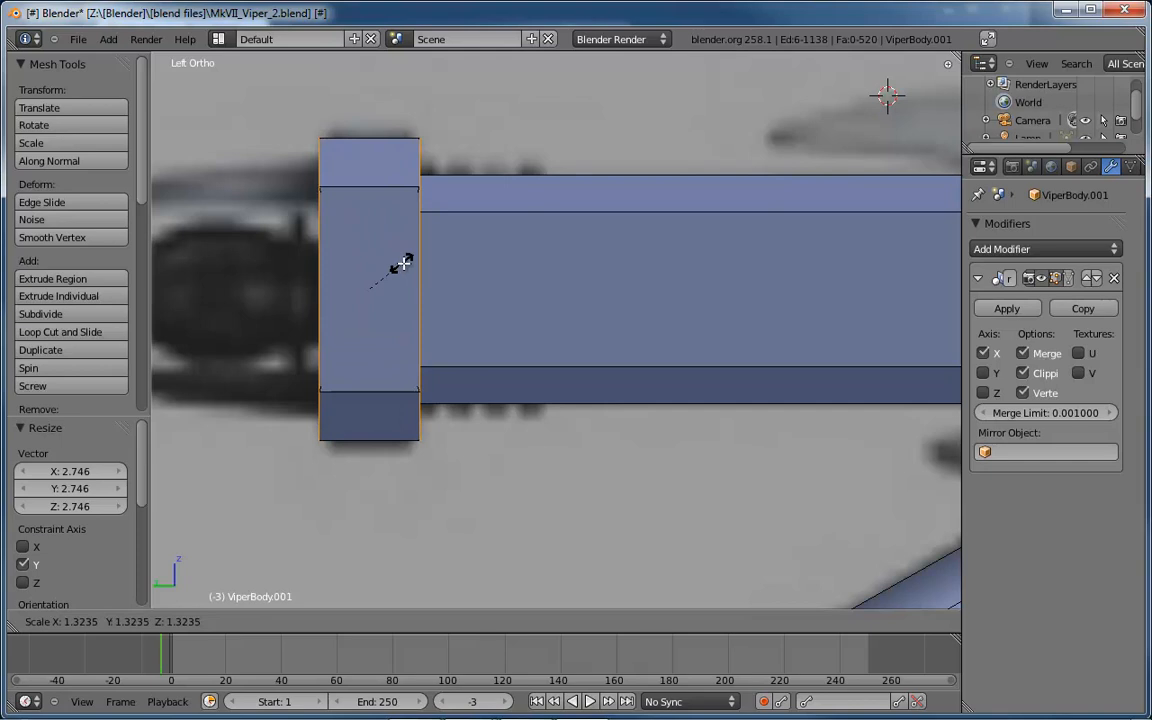
pyautogui.click(405, 264)
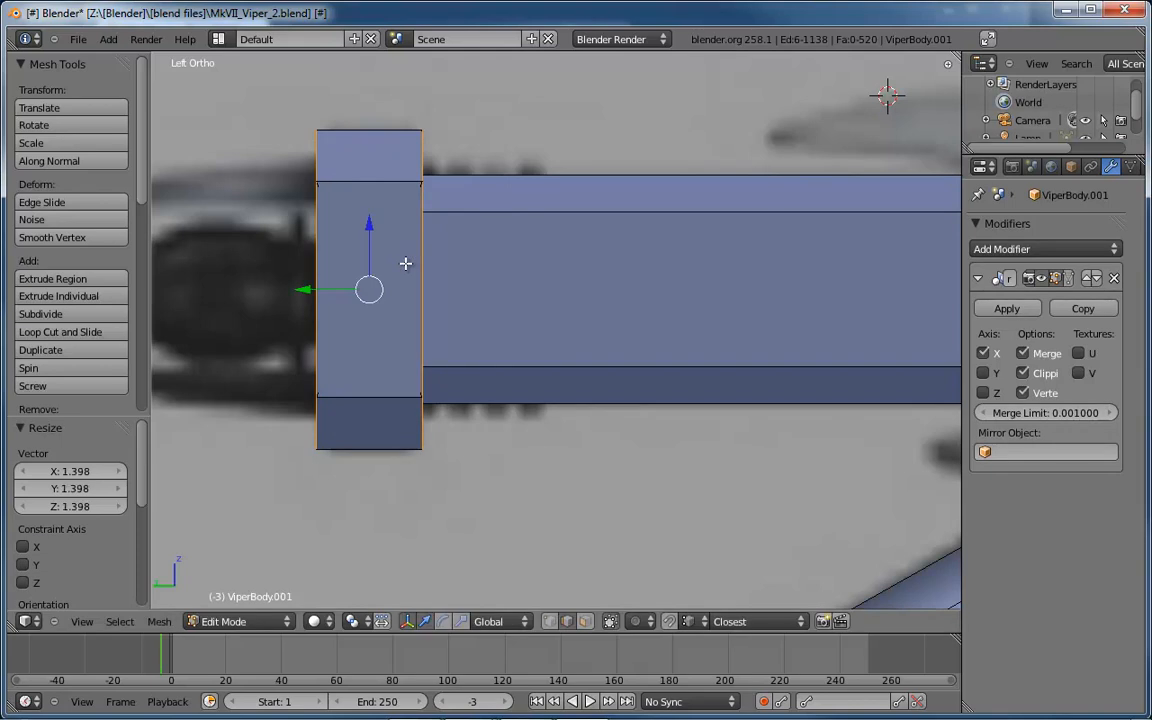
# Narrow the front collar along Y by a factor of about 0.737 to match the reference image.
pyautogui.press('s')
pyautogui.press('y')
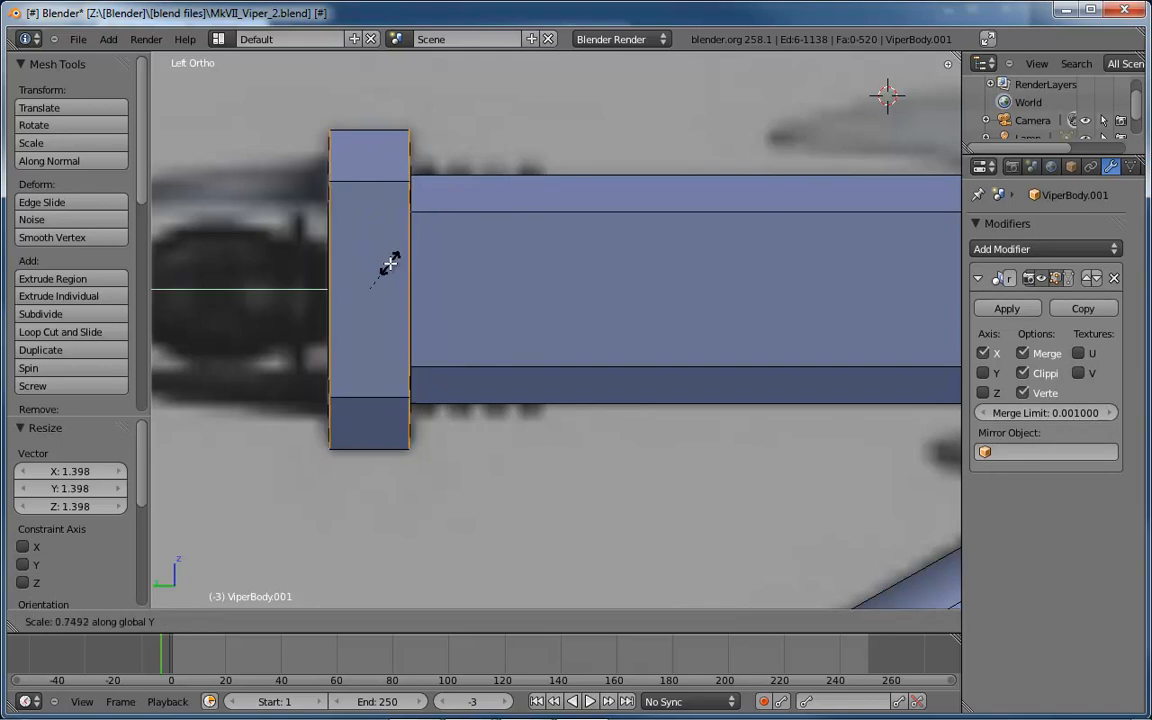
pyautogui.click(388, 264)
pyautogui.moveTo(386, 260); pyautogui.dragTo(381, 329, button='middle')
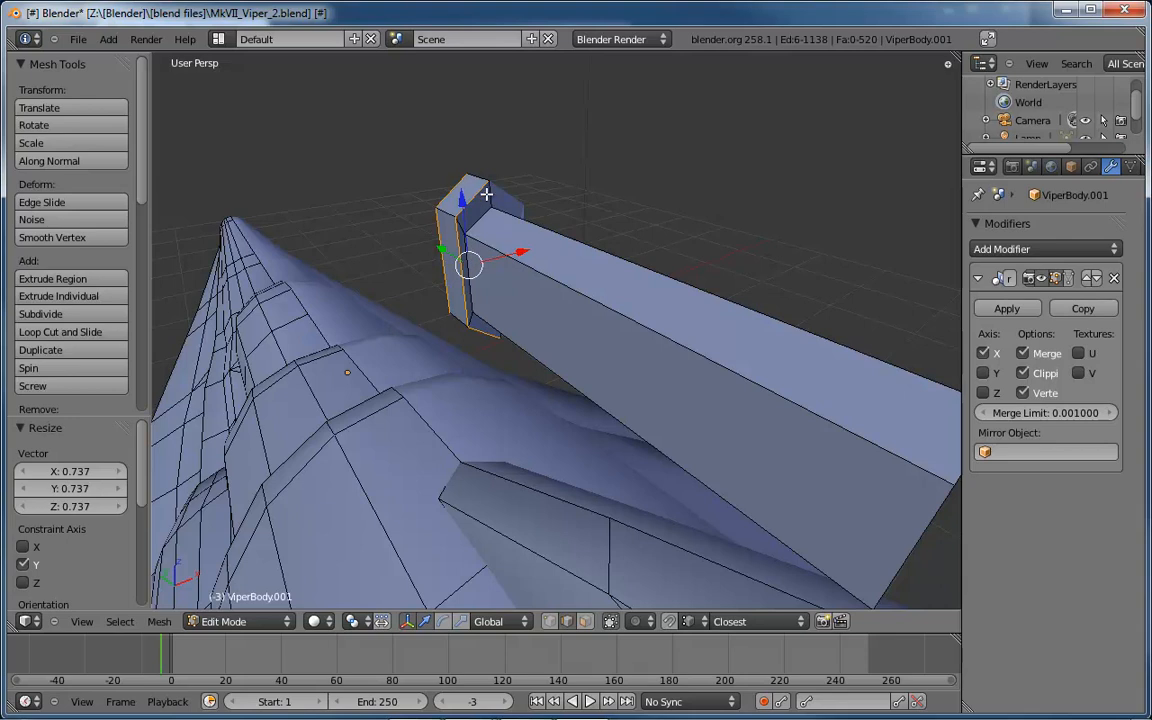
# In wireframe top view, shift the outer side faces of the block and collar together about -0.0157 along X to match the reference width.
pyautogui.press('KP_7')
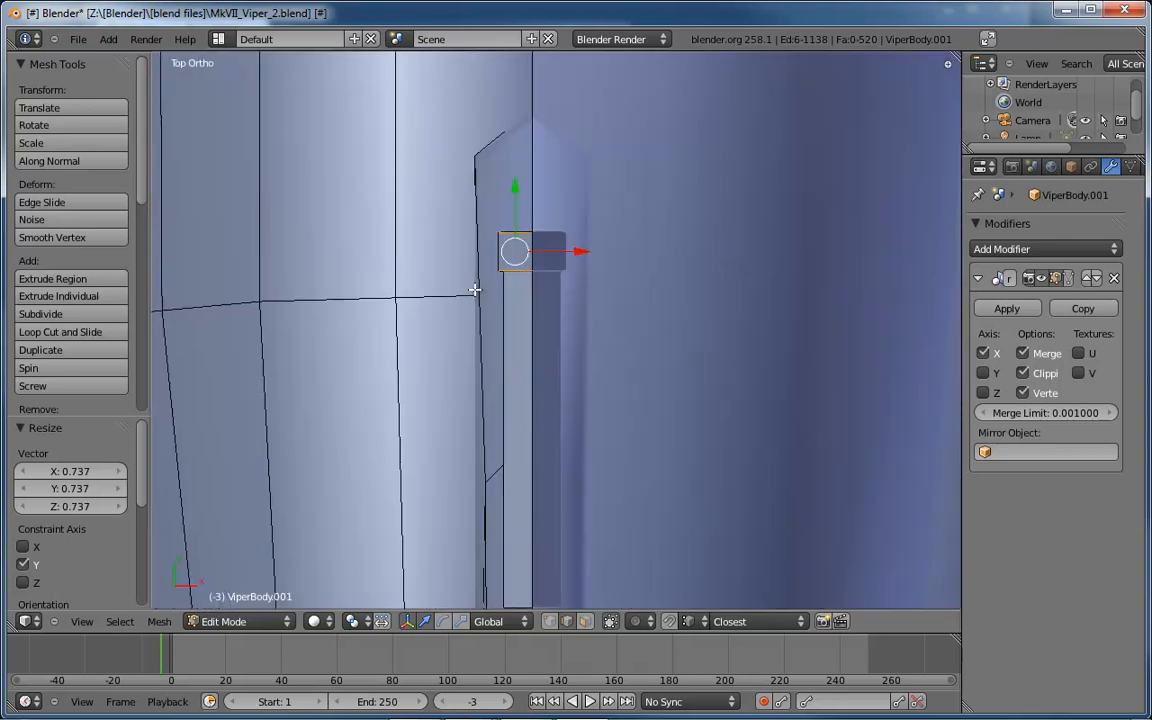
pyautogui.hotkey('alt', 'z')
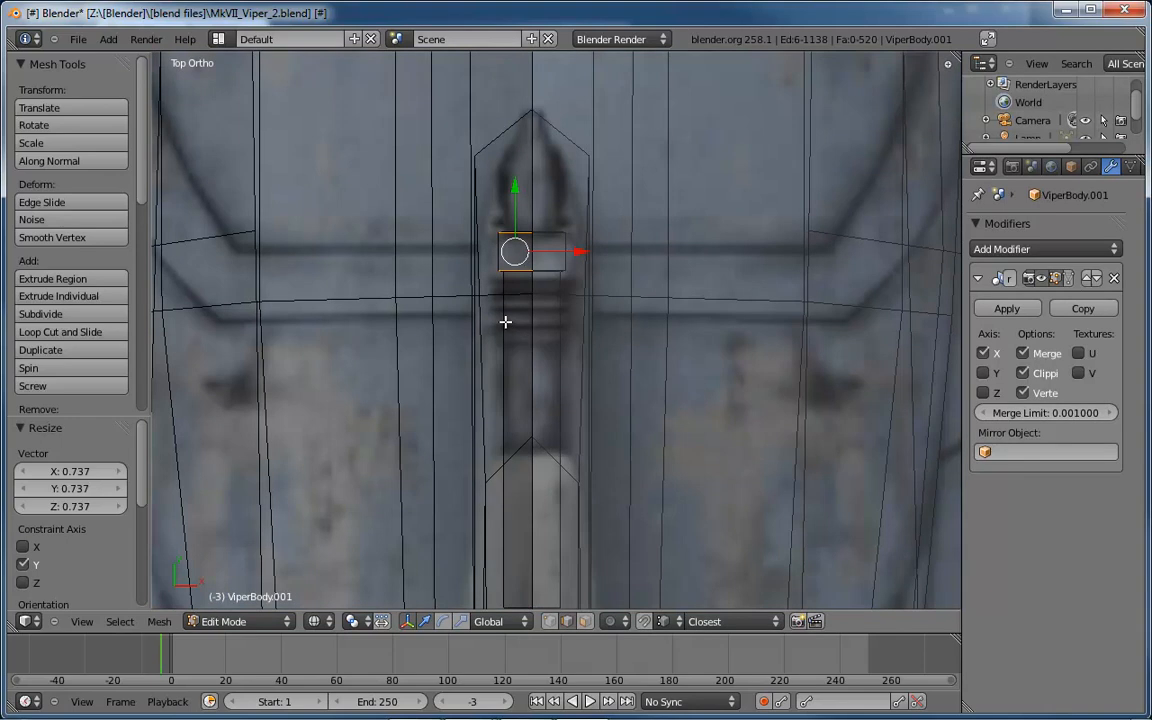
pyautogui.hotkey('ctrl', 'Tab')
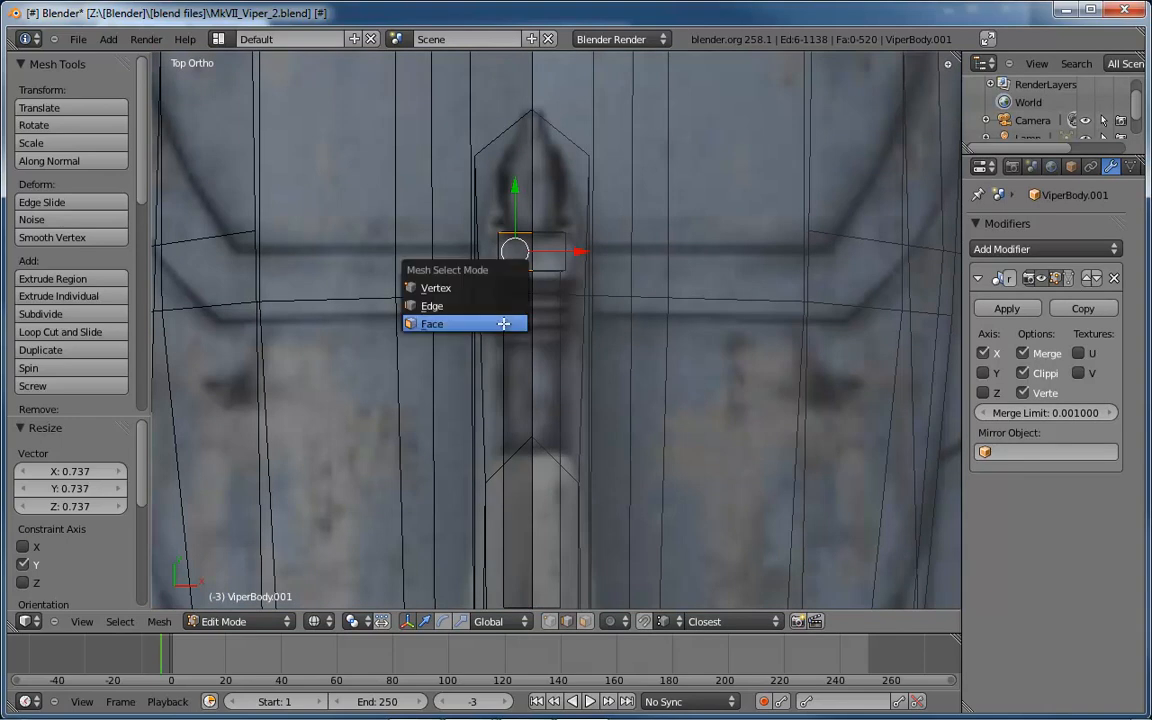
pyautogui.press('1')
pyautogui.keyDown('alt'); pyautogui.rightClick(503, 428); pyautogui.keyUp('alt')
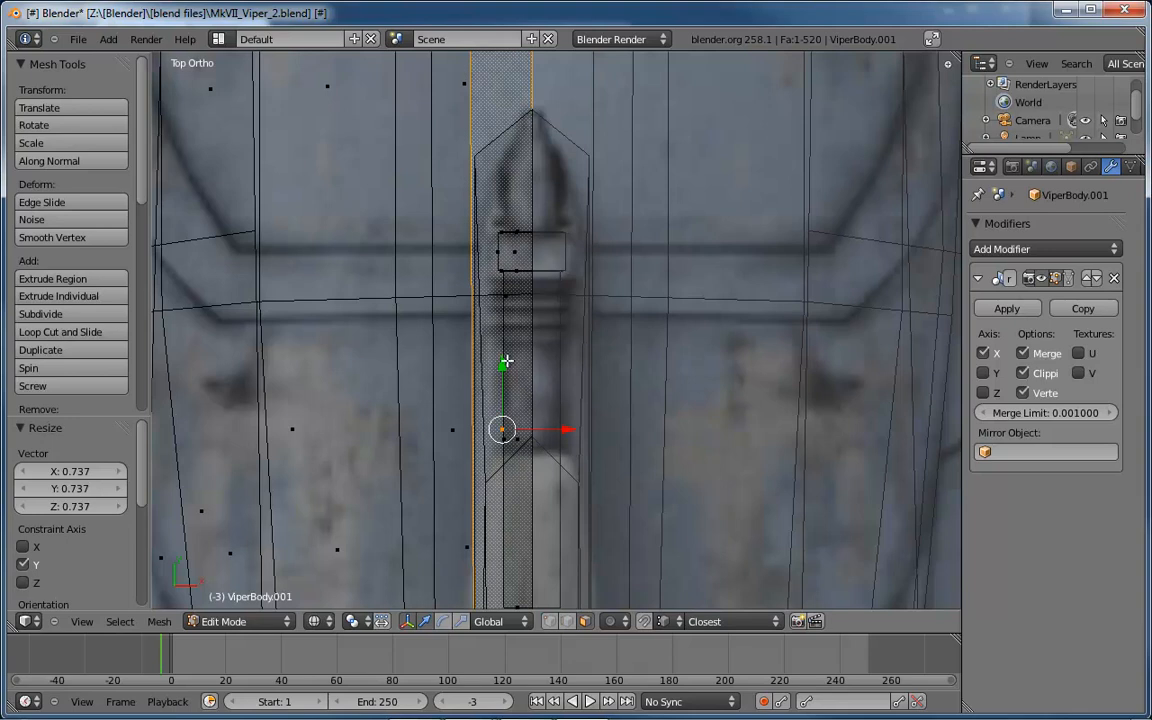
pyautogui.press('a')
pyautogui.keyDown('alt'); pyautogui.rightClick(503, 440); pyautogui.keyUp('alt')
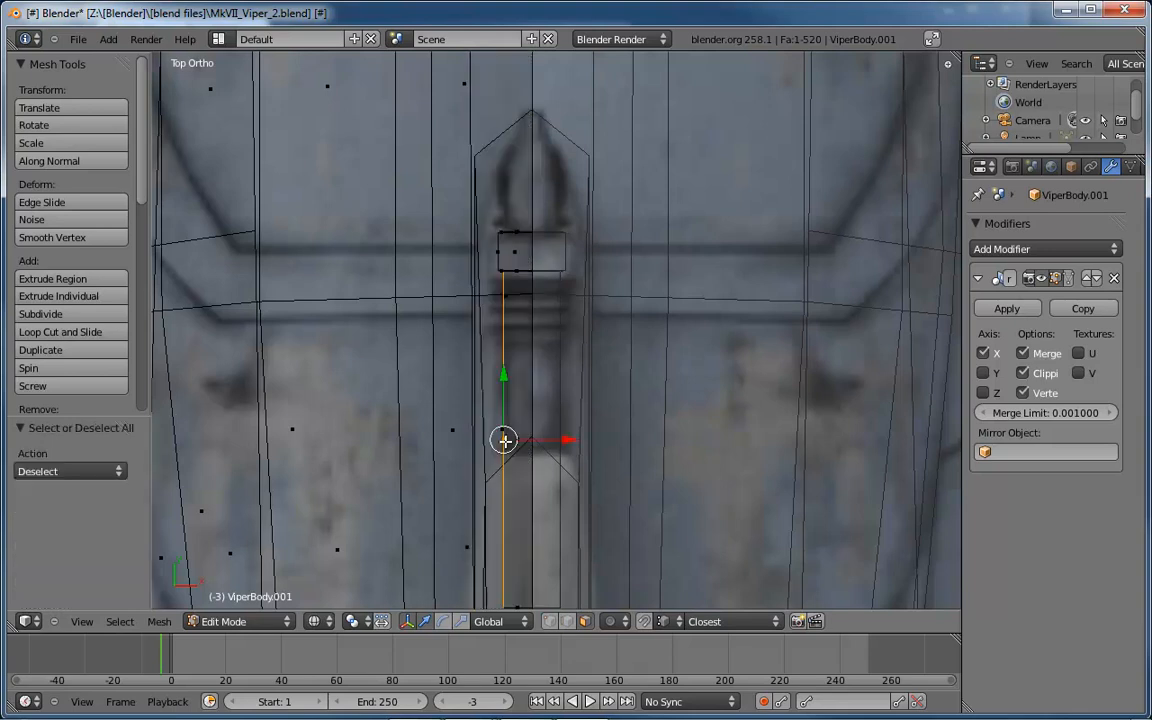
pyautogui.keyDown('shift'); pyautogui.moveTo(526, 276); pyautogui.dragTo(535, 334, button='middle'); pyautogui.keyUp('shift')
pyautogui.keyDown('shift'); pyautogui.rightClick(508, 313); pyautogui.keyUp('shift')
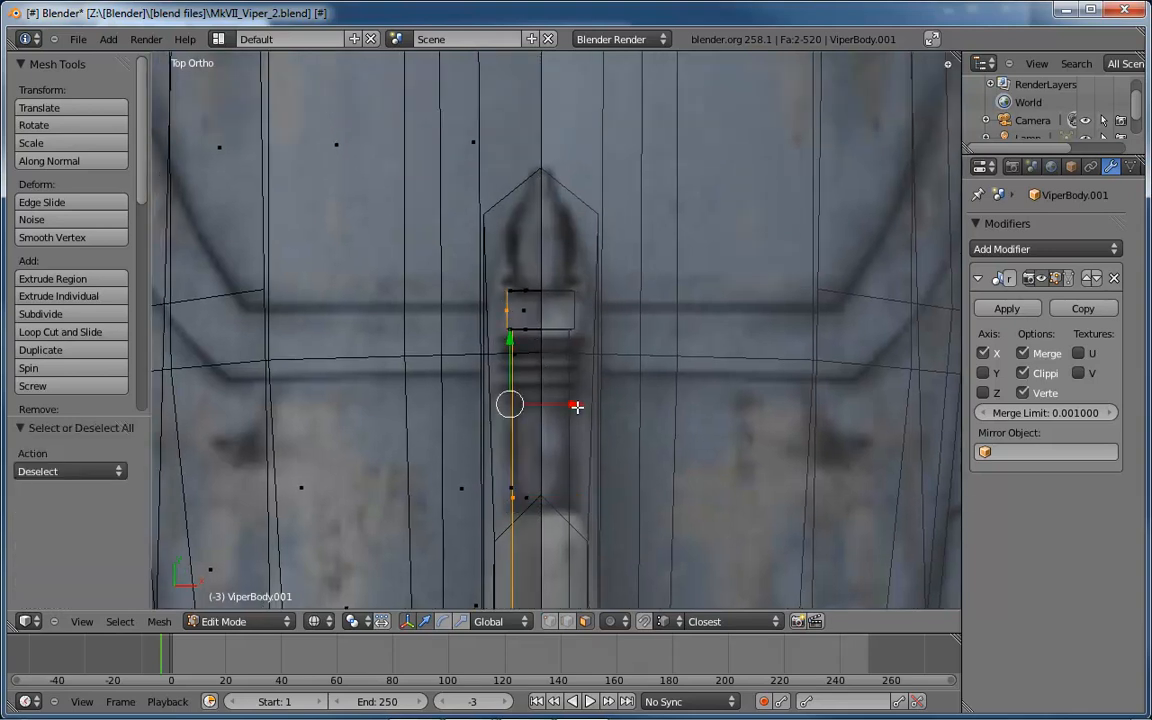
pyautogui.press('g')
pyautogui.press('x')
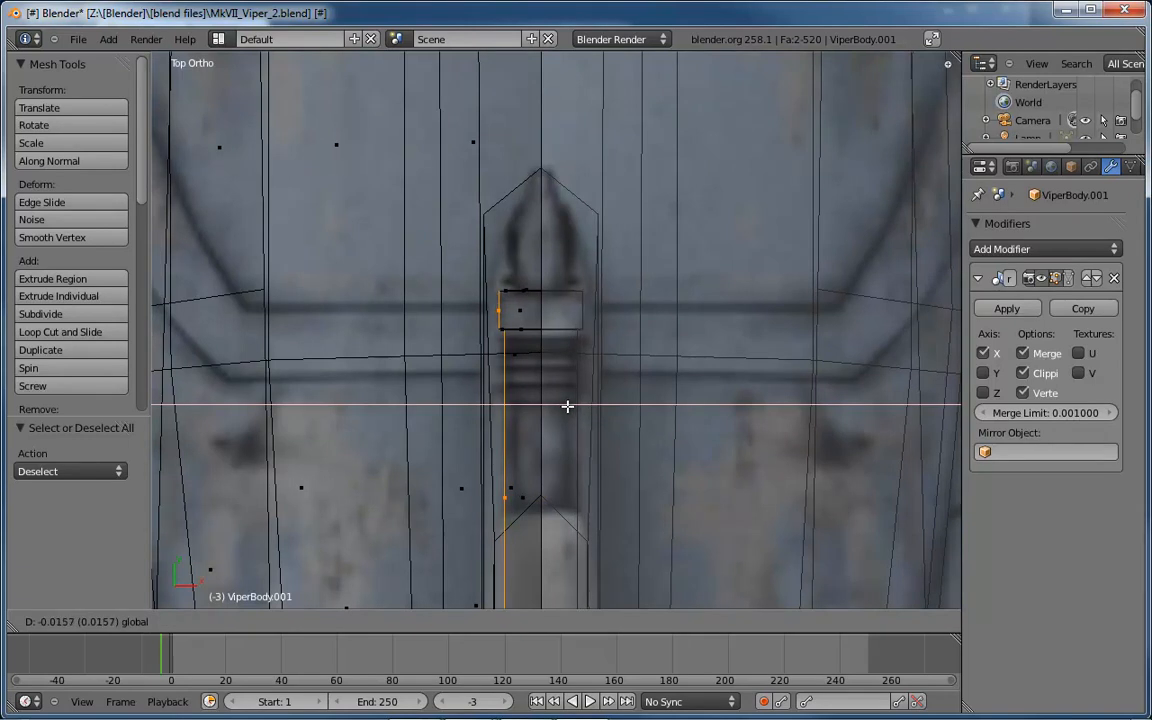
pyautogui.click(568, 405)
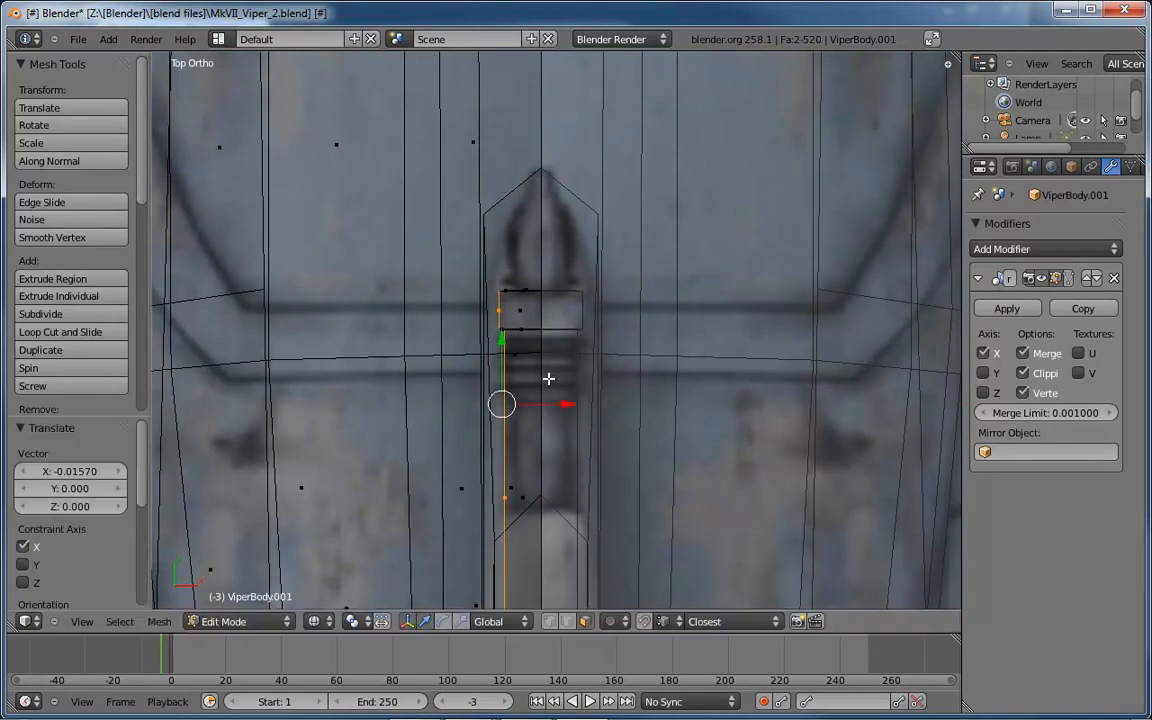
# Move only the collar's outer side face about -0.0105 further along X.
pyautogui.rightClick(498, 310)
pyautogui.press('g')
pyautogui.press('x')
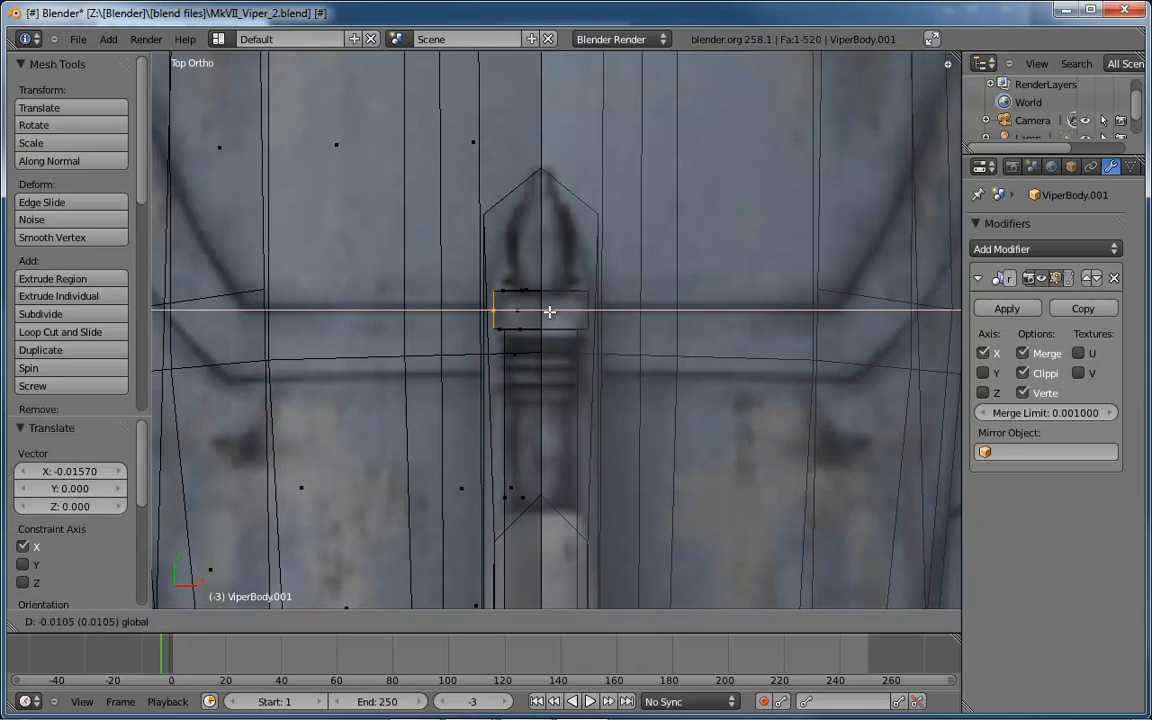
pyautogui.click(550, 312)
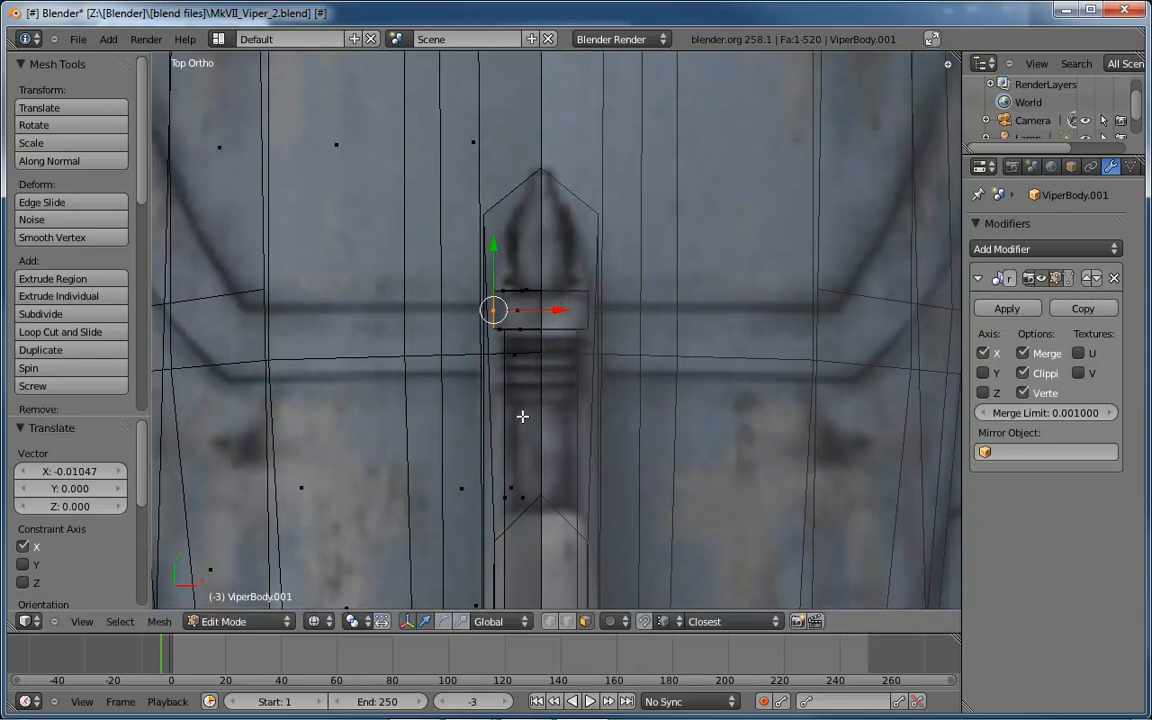
# Examine the Viper MkVII reference photos in Windows Photo Viewer for the shape of the fin gun's front end, and return to Blender.
pyautogui.moveTo(522, 414); pyautogui.dragTo(594, 264, button='middle')
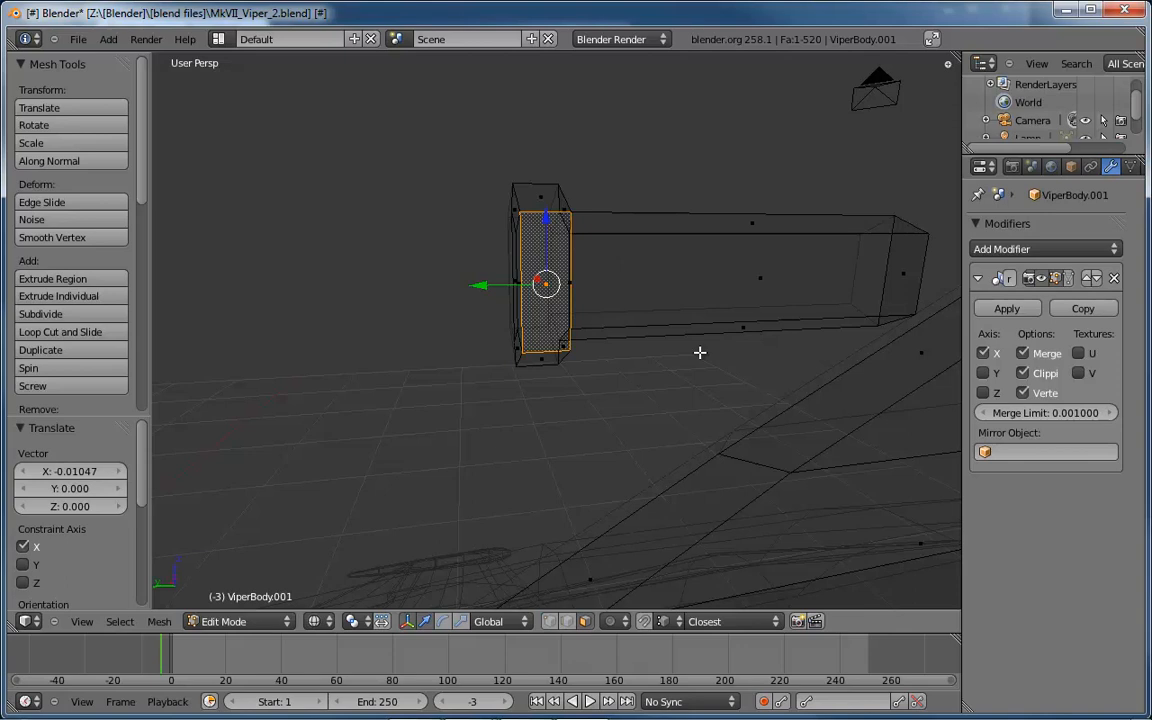
pyautogui.moveTo(566, 311); pyautogui.dragTo(648, 303, button='middle')
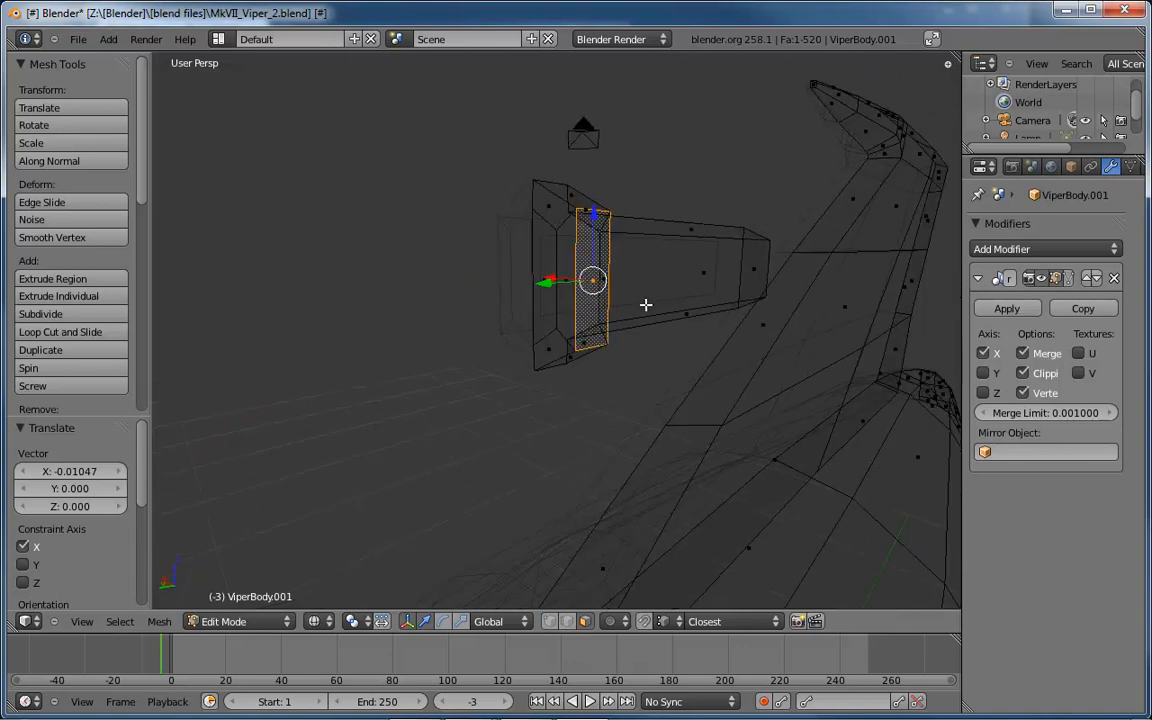
pyautogui.press('ctrl+KP_3')
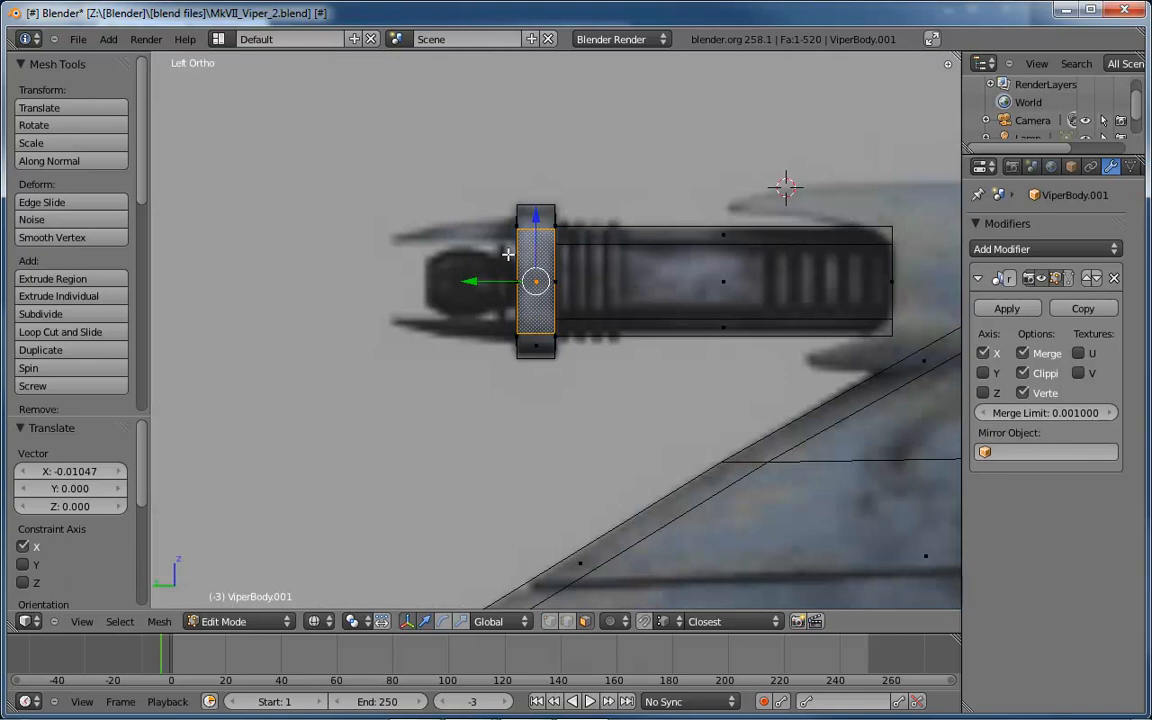
pyautogui.scroll(4, 500, 275)
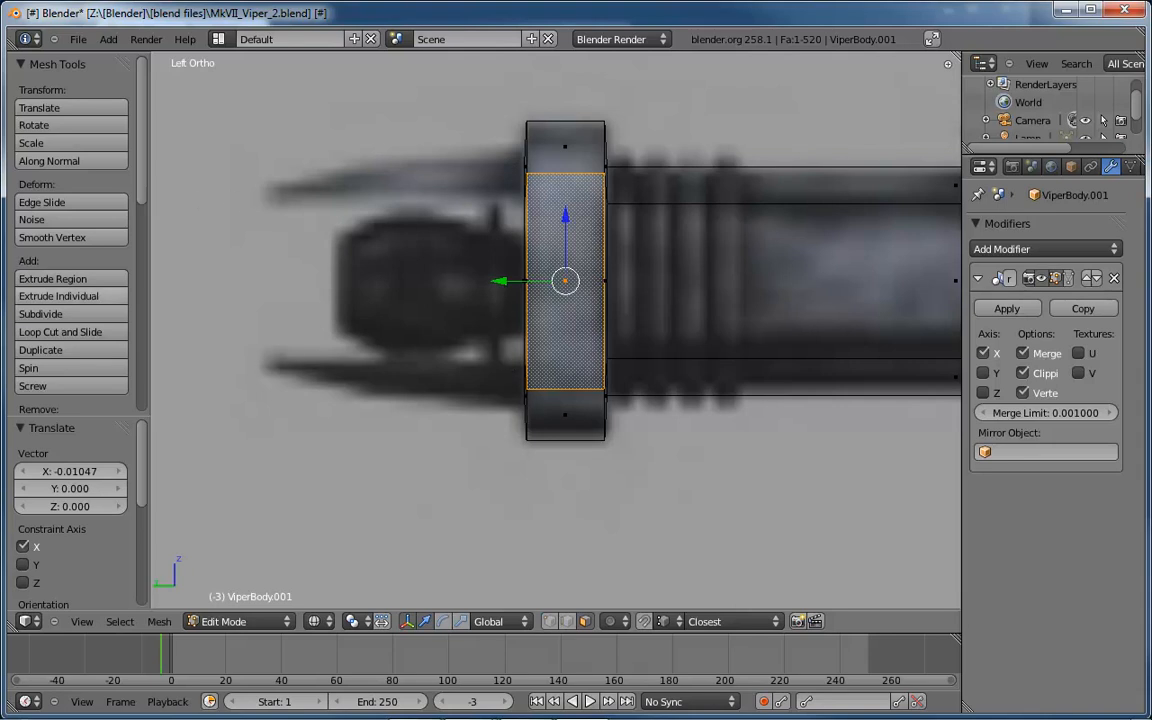
pyautogui.moveTo(0, 80); pyautogui.dragTo(687, 162)
pyautogui.scroll(-5, 640, 314)
pyautogui.scroll(-1, 650, 350)
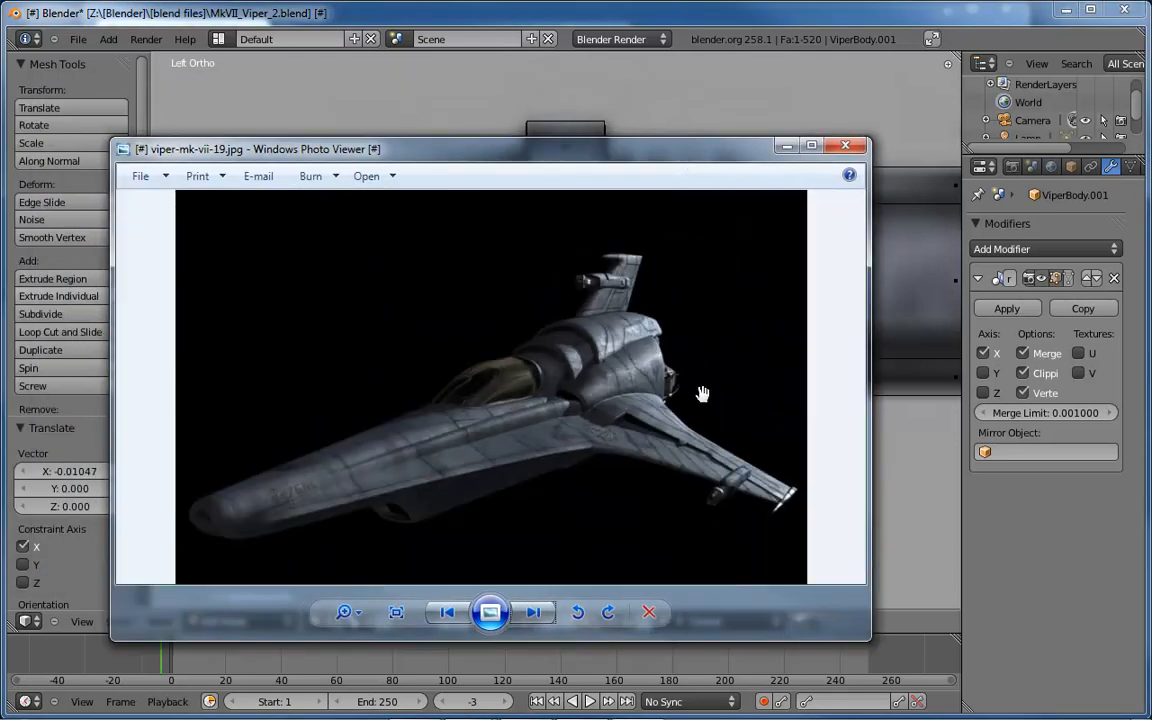
pyautogui.scroll(1, 530, 258)
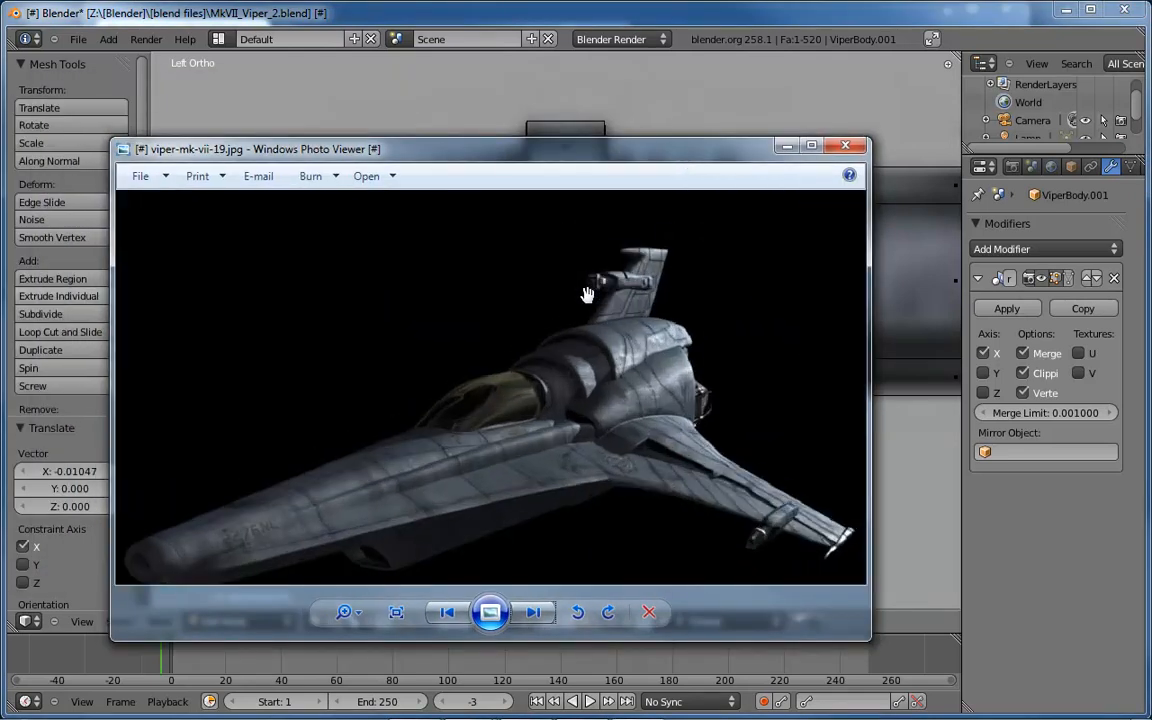
pyautogui.click(533, 612)
pyautogui.click(533, 612)
pyautogui.click(533, 612)
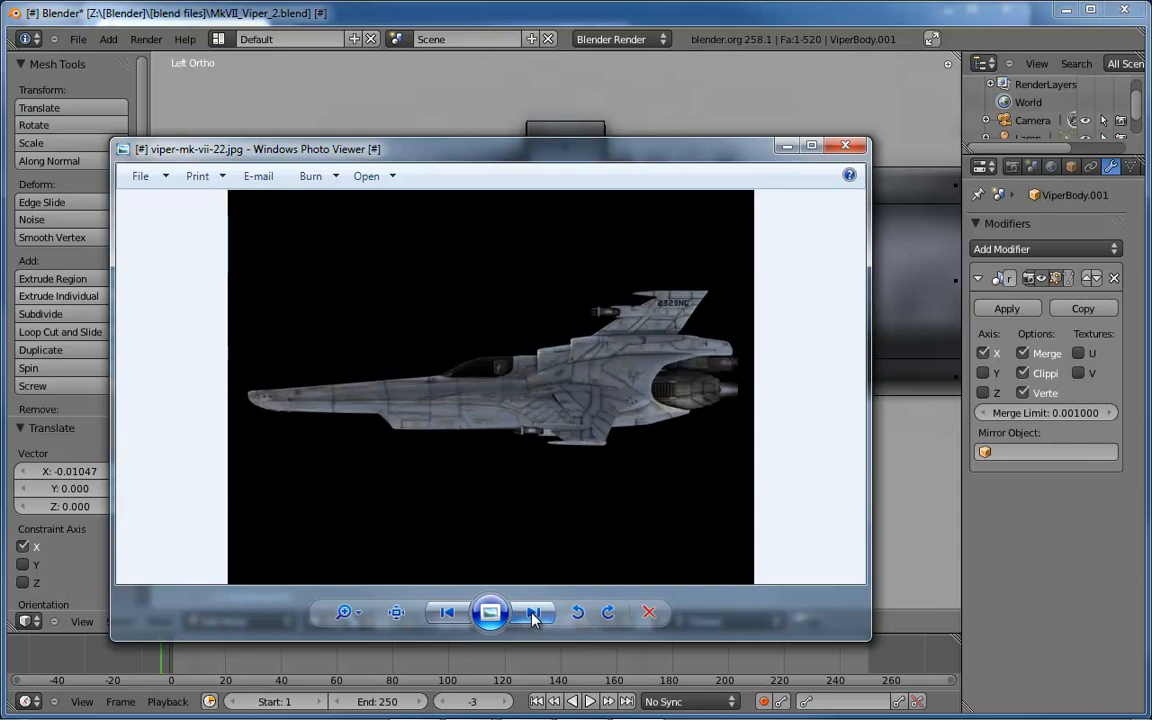
pyautogui.click(533, 612)
pyautogui.click(533, 612)
pyautogui.click(533, 612)
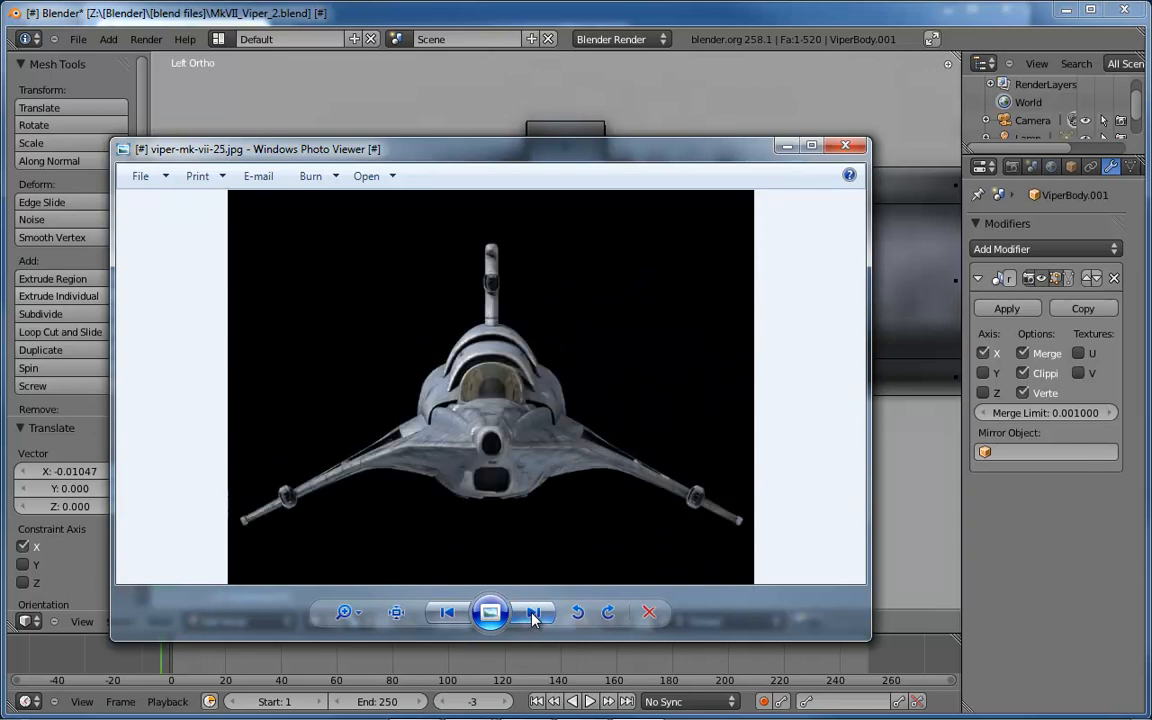
pyautogui.click(533, 612)
pyautogui.click(533, 612)
pyautogui.click(533, 612)
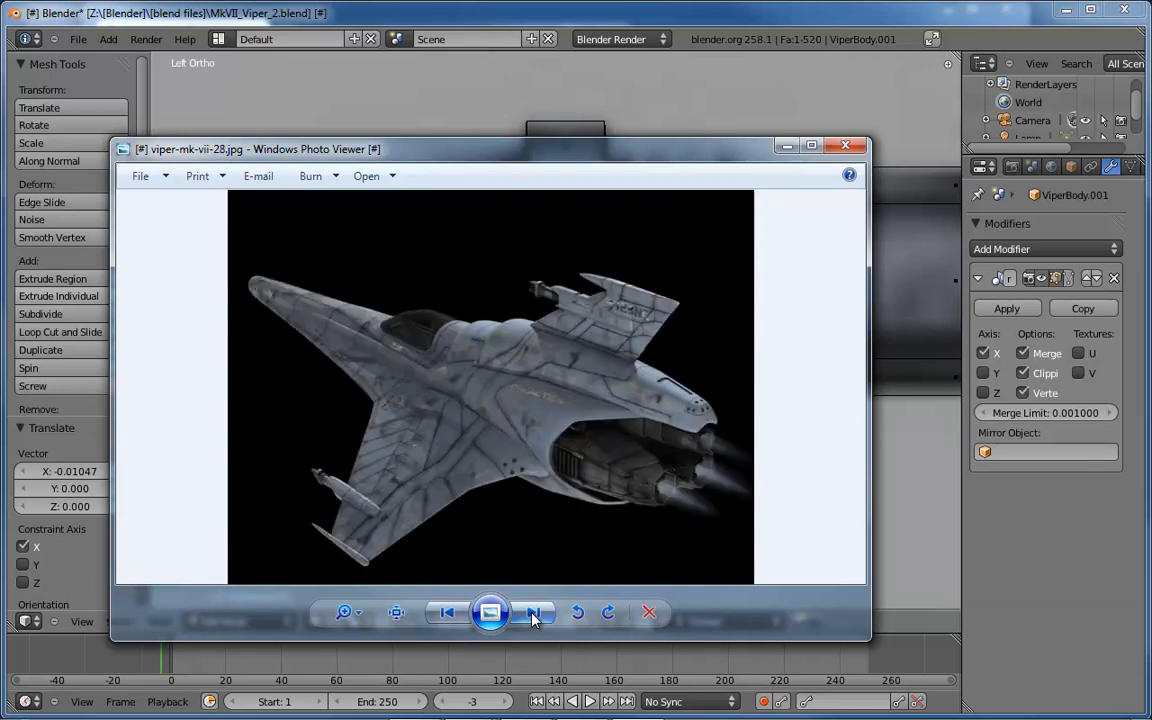
pyautogui.scroll(3, 517, 275)
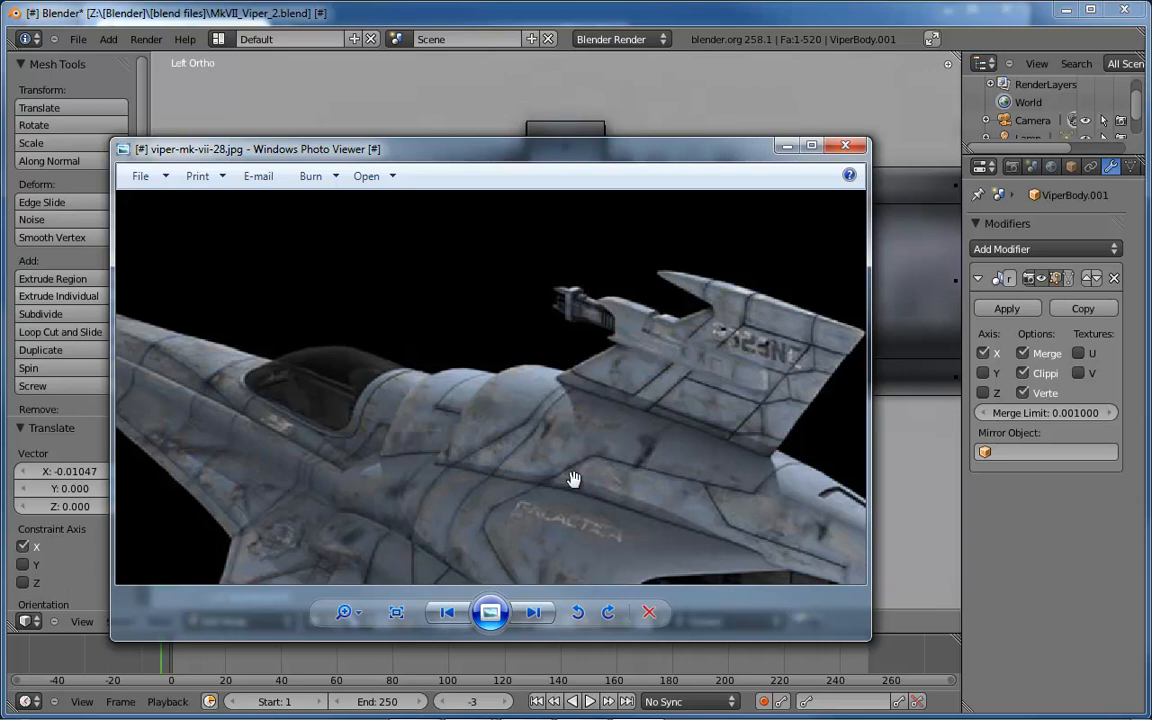
pyautogui.click(535, 613)
pyautogui.click(535, 613)
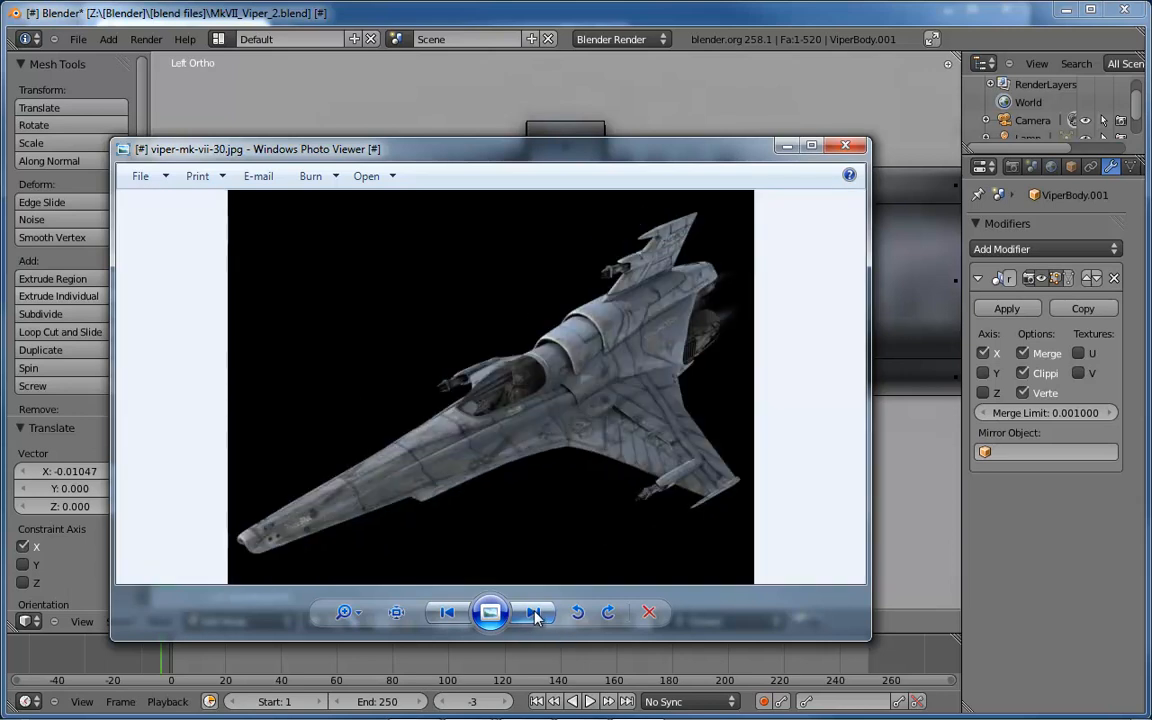
pyautogui.click(535, 613)
pyautogui.click(535, 613)
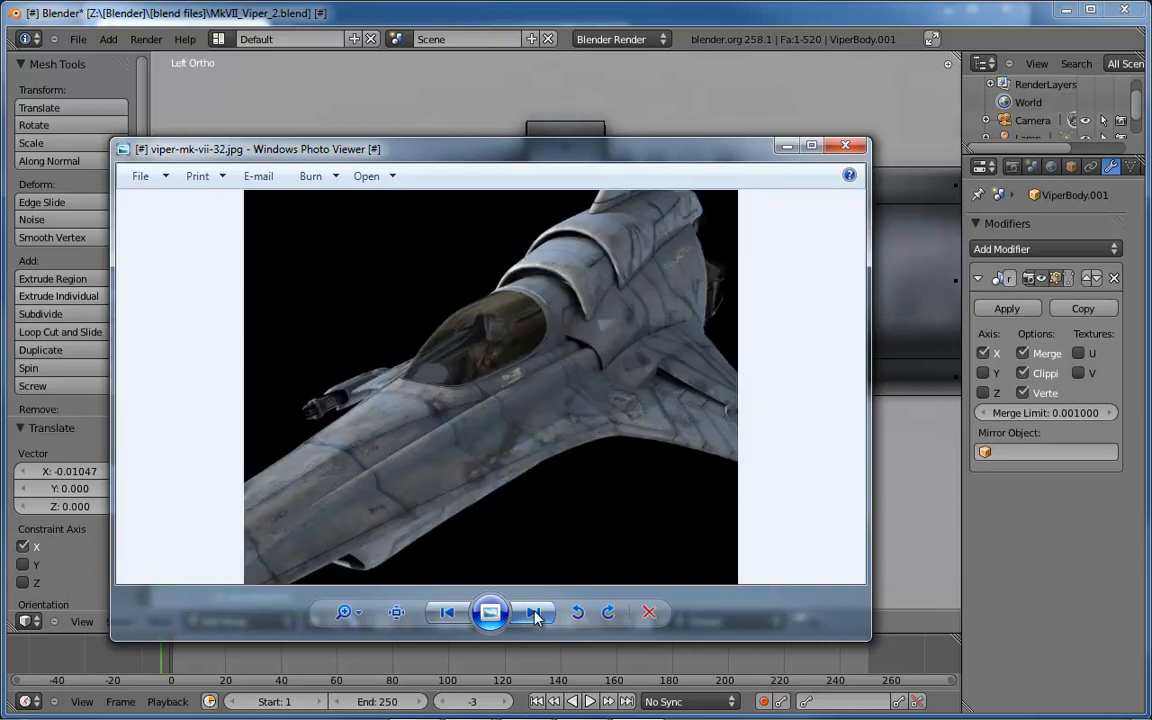
pyautogui.click(535, 613)
pyautogui.click(535, 613)
pyautogui.click(535, 613)
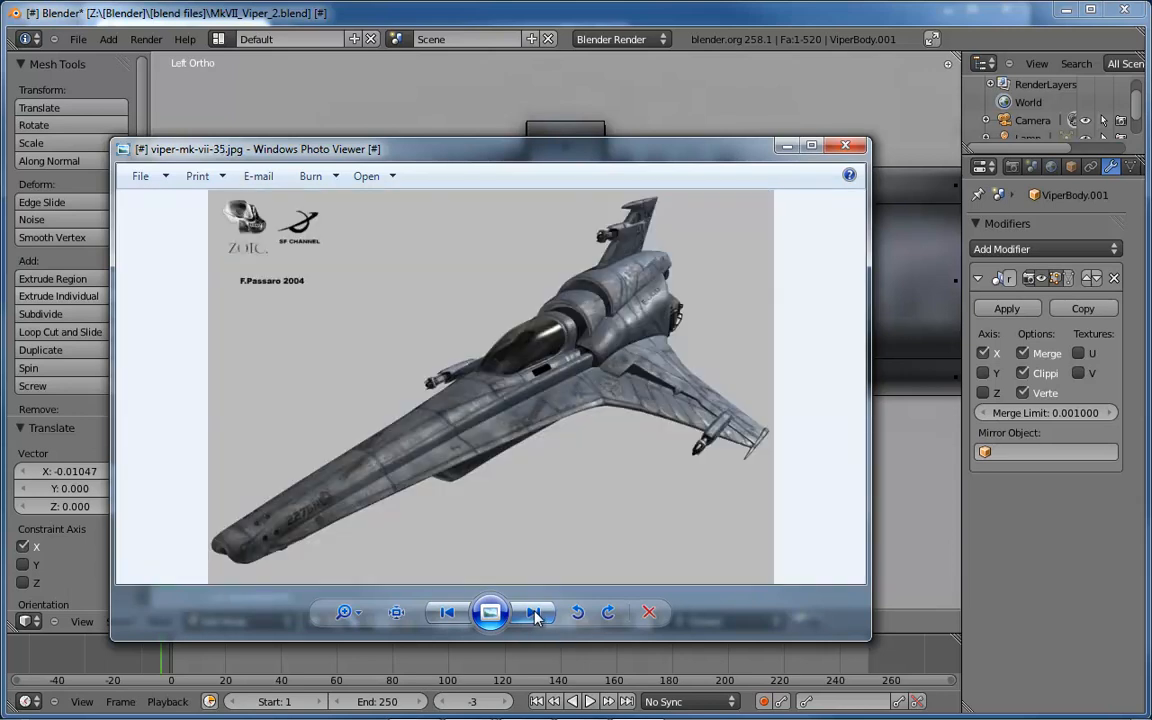
pyautogui.click(535, 613)
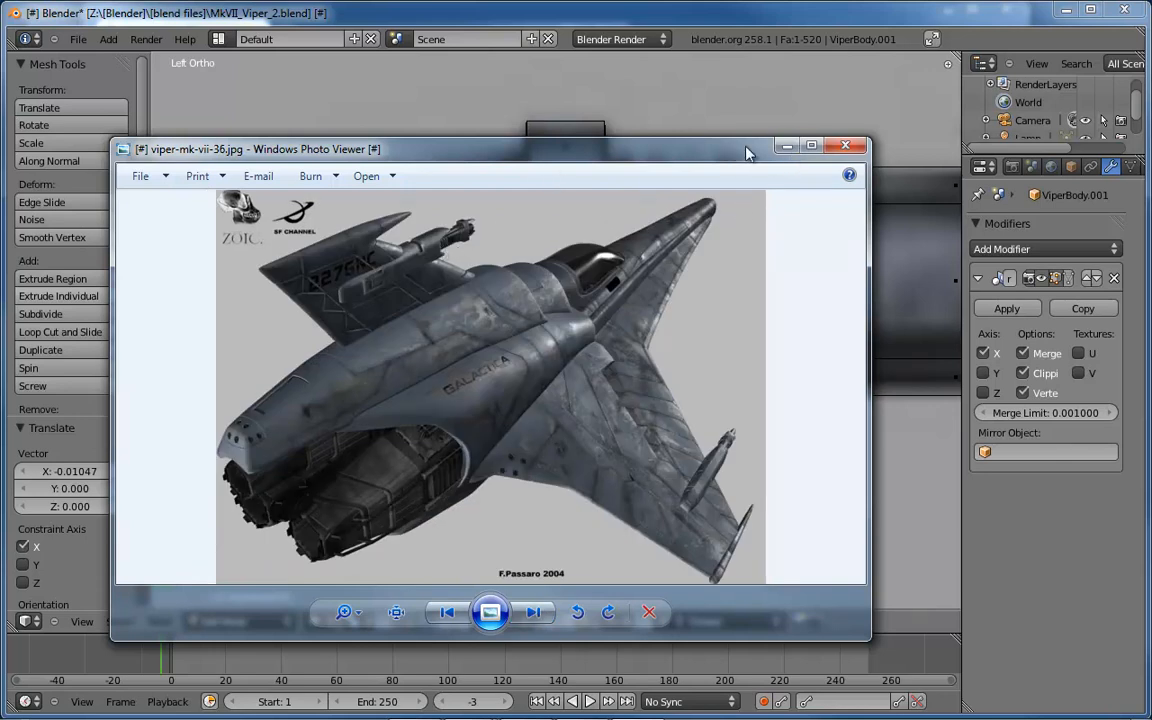
pyautogui.click(787, 146)
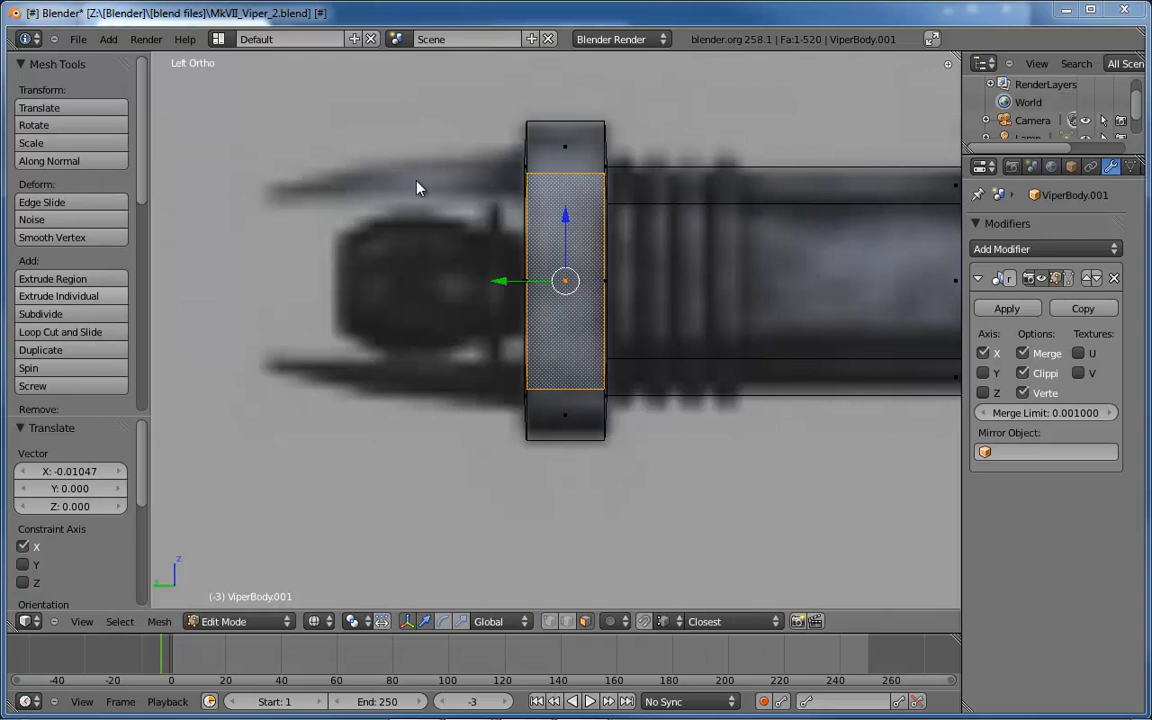
# In solid shading and edge select mode, lower the top edge of the collar's inner front face along Z.
pyautogui.moveTo(418, 188); pyautogui.dragTo(584, 213, button='middle')
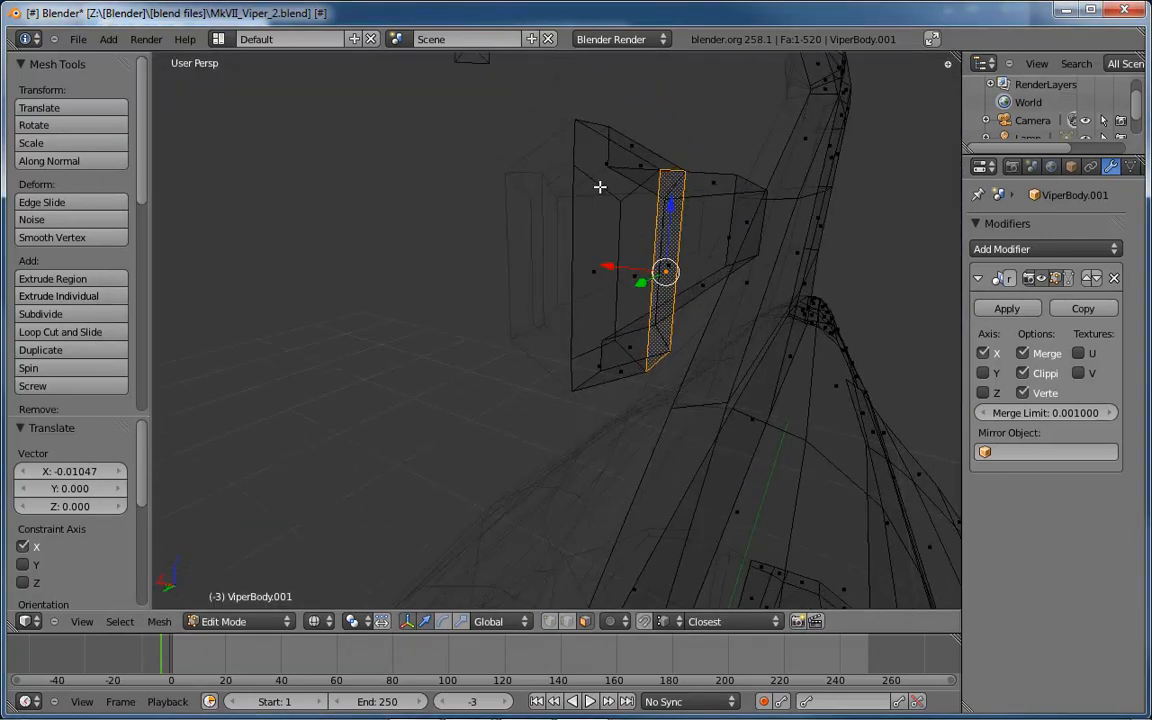
pyautogui.press('z')
pyautogui.rightClick(614, 288)
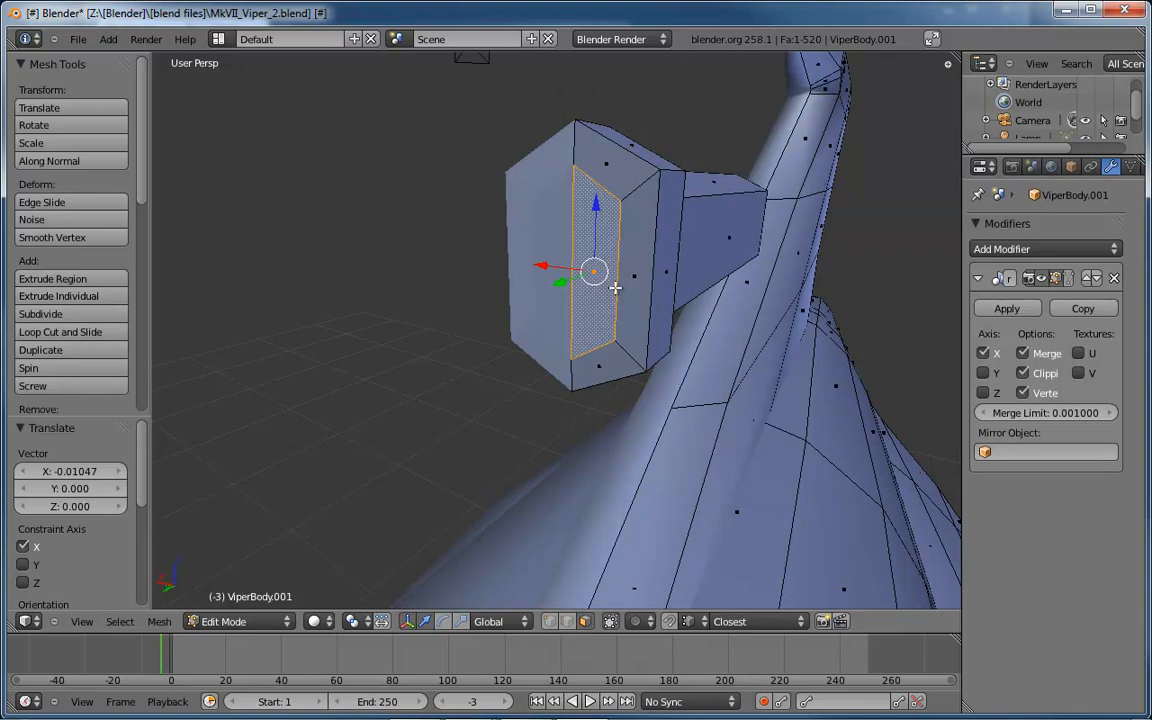
pyautogui.moveTo(614, 288); pyautogui.dragTo(640, 263, button='middle')
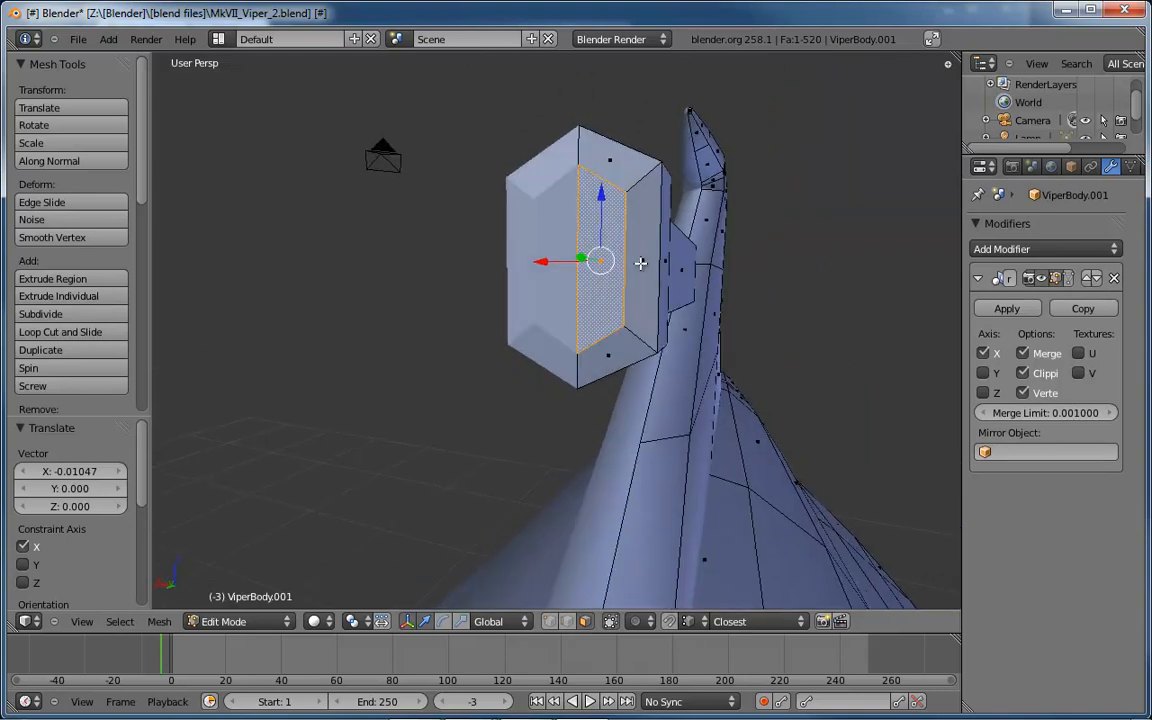
pyautogui.hotkey('ctrl', 'Tab')
pyautogui.hotkey('ctrl', 'Tab')
pyautogui.click(599, 178)
pyautogui.click(601, 179)
pyautogui.rightClick(607, 168)
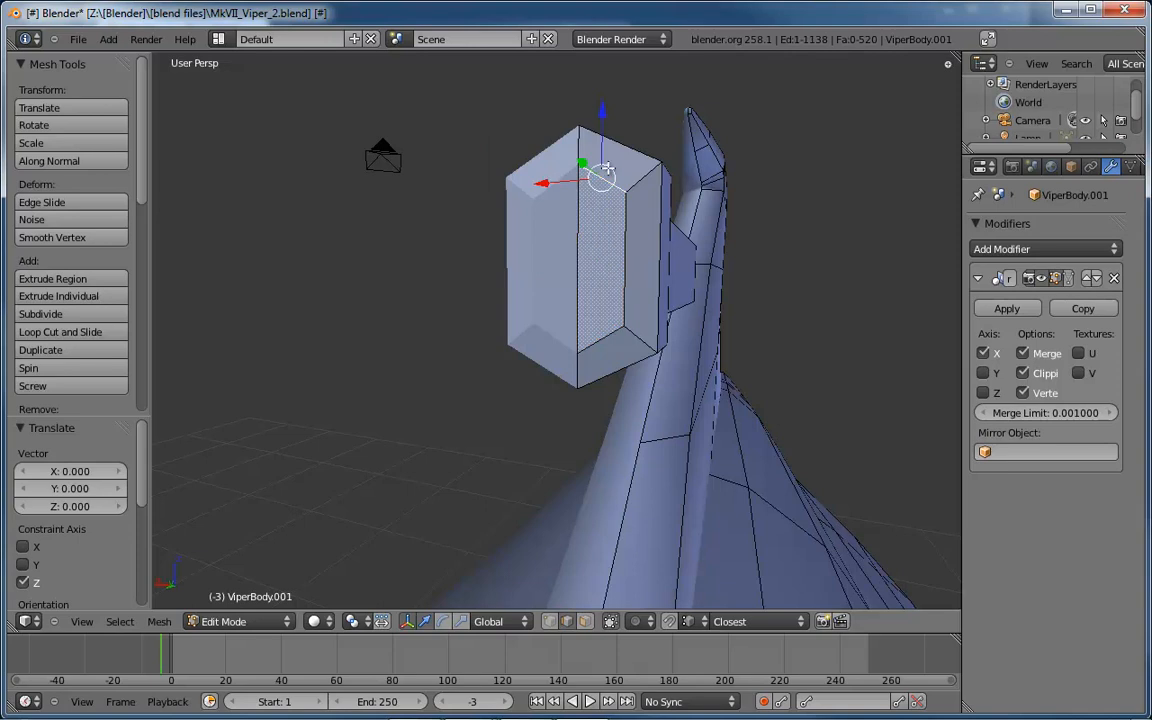
pyautogui.moveTo(610, 118); pyautogui.dragTo(599, 245)
# Raise the inner front face's bottom edge about 0.0119 along Z and lower its top edge a further 0.0087.
pyautogui.rightClick(603, 336)
pyautogui.moveTo(615, 263); pyautogui.dragTo(578, 254, button='middle')
pyautogui.moveTo(587, 248); pyautogui.dragTo(588, 236)
pyautogui.rightClick(600, 213)
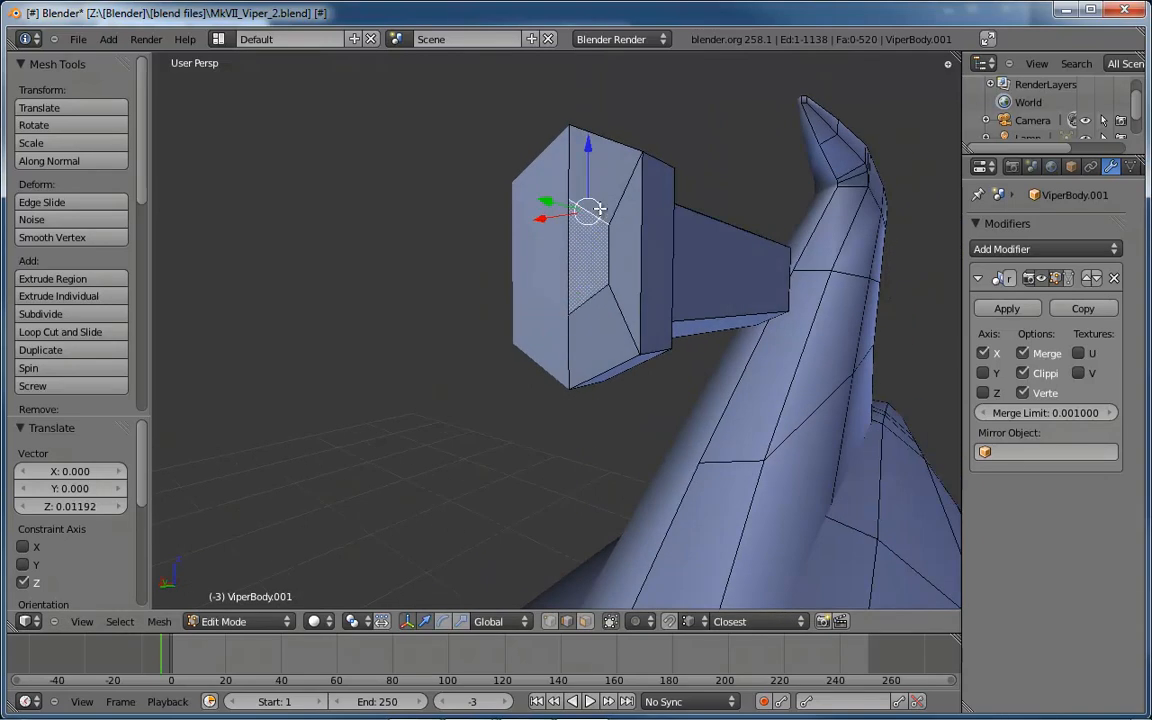
pyautogui.moveTo(588, 146); pyautogui.dragTo(588, 156)
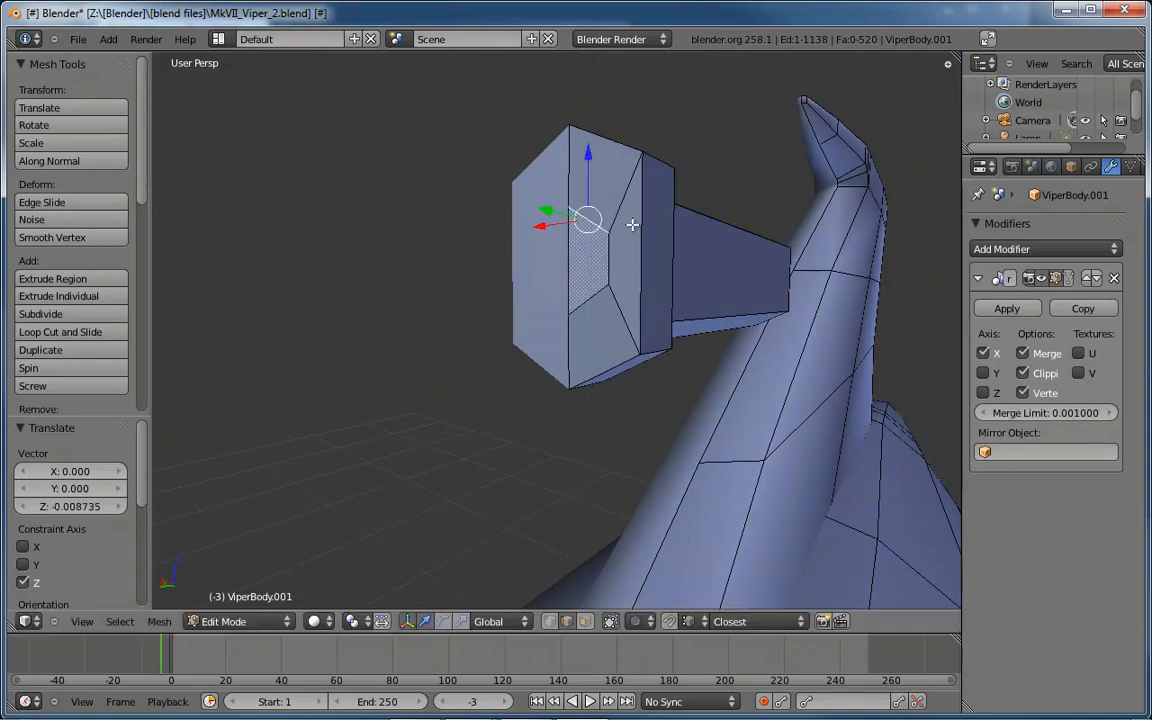
# Raise the outer vertical edge of the collar's inner front face about 0.0047 along Z.
pyautogui.rightClick(607, 260)
pyautogui.moveTo(609, 215); pyautogui.dragTo(609, 198)
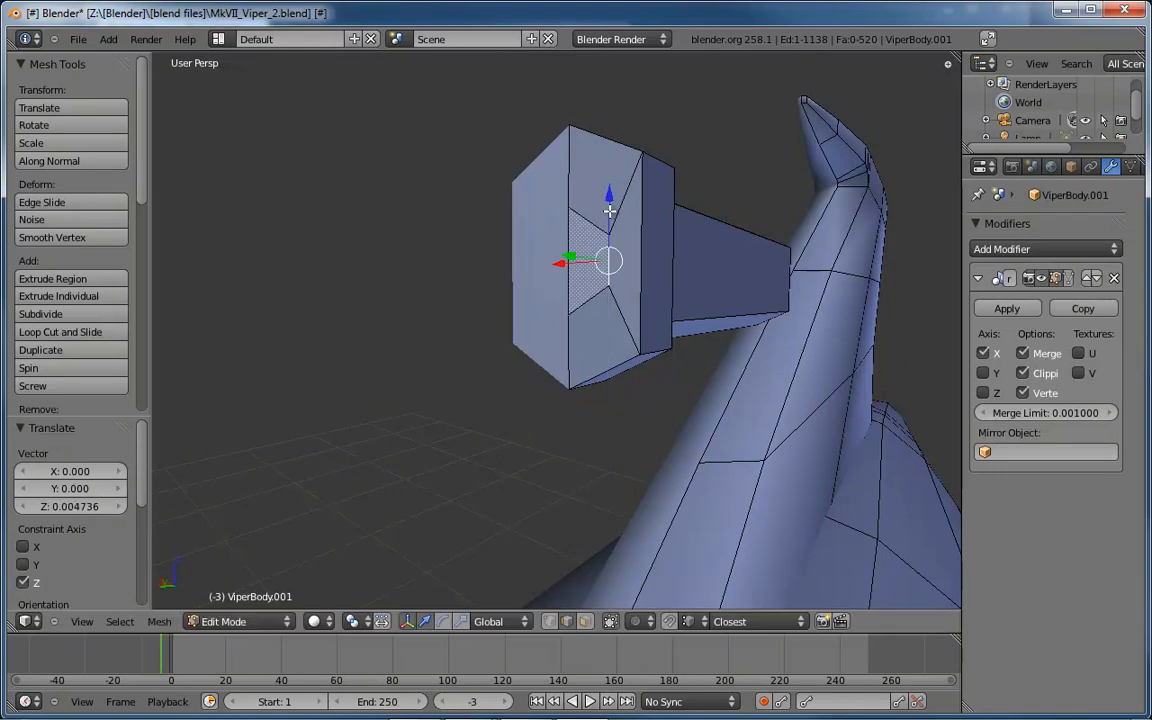
pyautogui.moveTo(609, 198); pyautogui.dragTo(704, 263, button='middle')
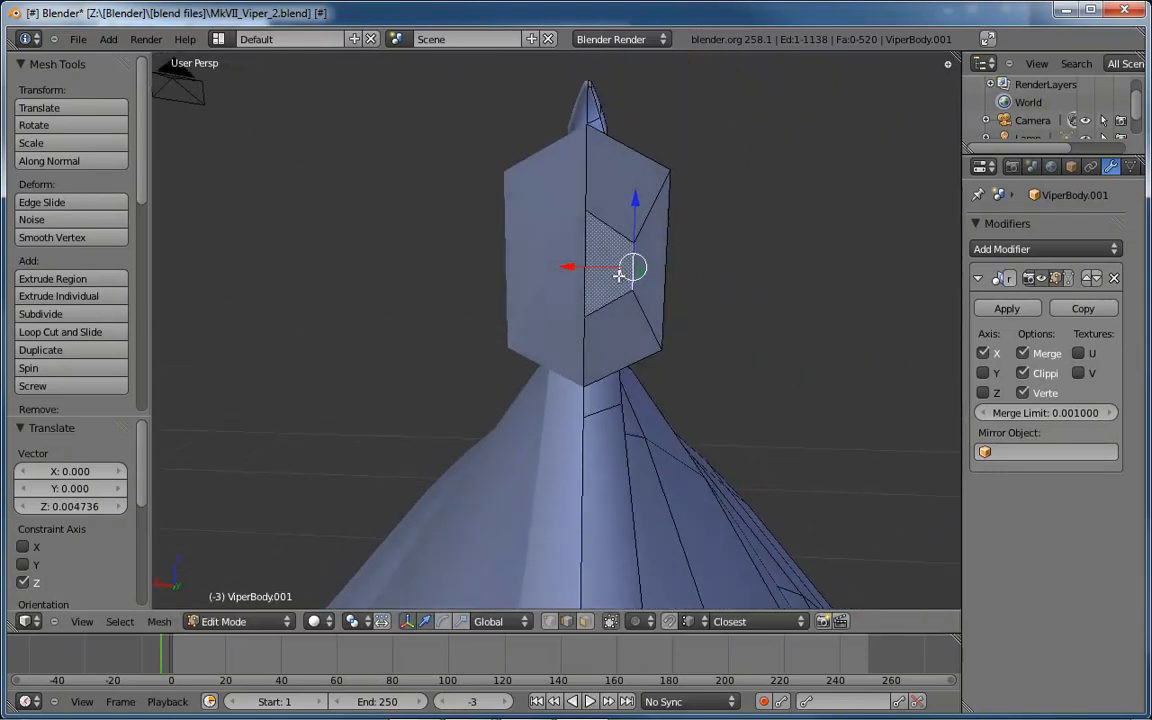
# Extrude the collar's inner front face forward about 0.184 to form the gun's barrel, following the left-view reference.
pyautogui.hotkey('ctrl', 'Tab')
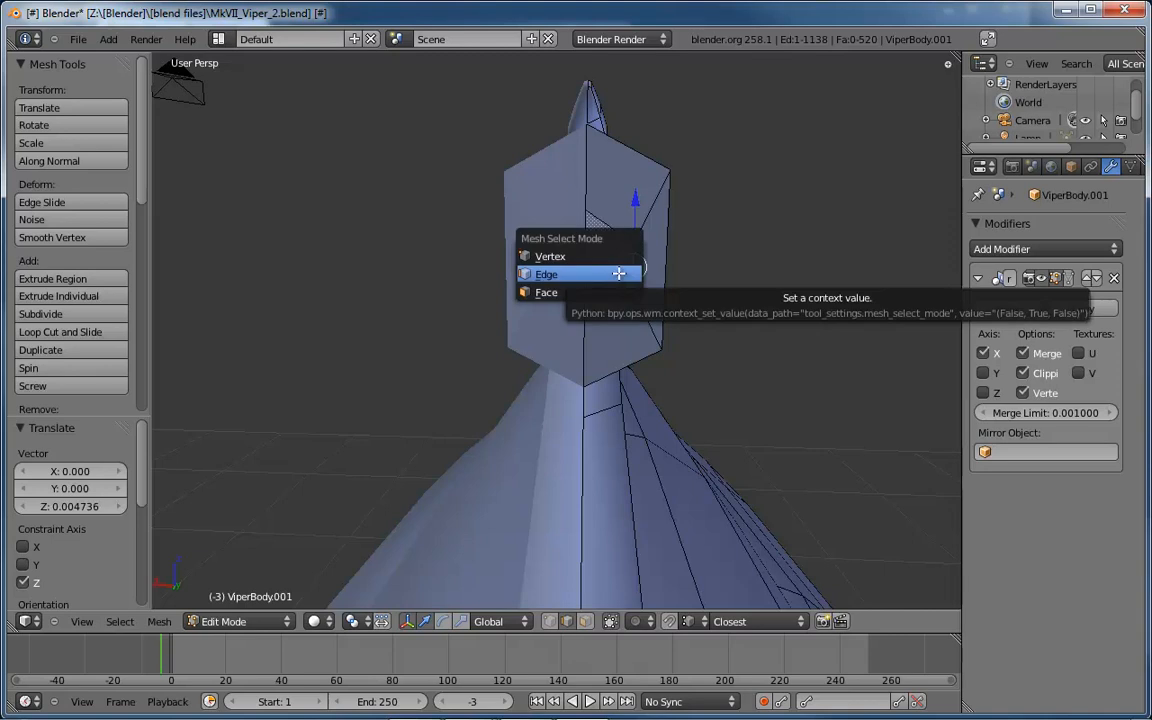
pyautogui.press('f')
pyautogui.rightClick(611, 262)
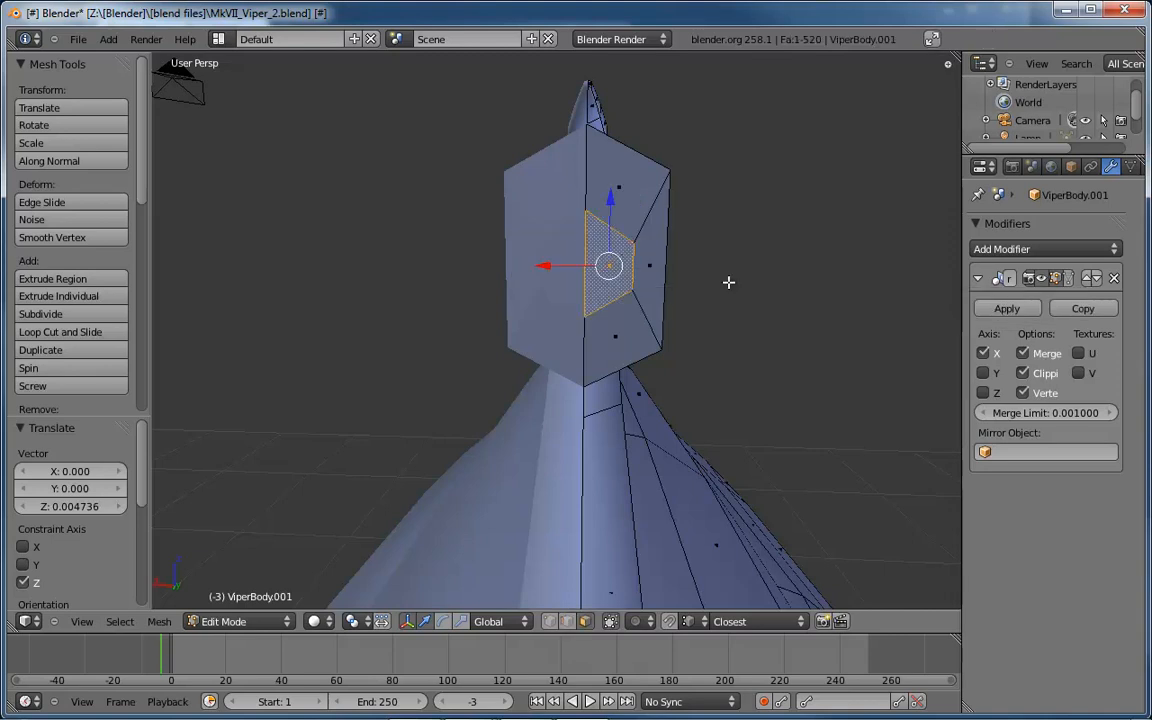
pyautogui.press('ctrl+KP_3')
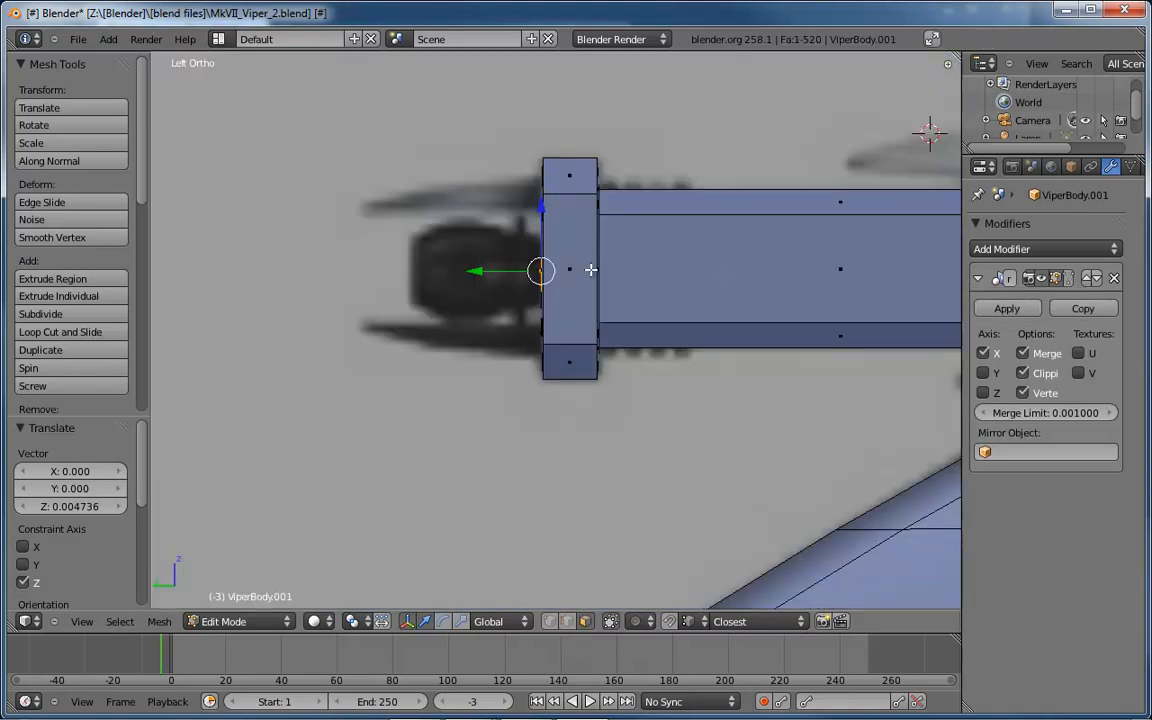
pyautogui.press('e')
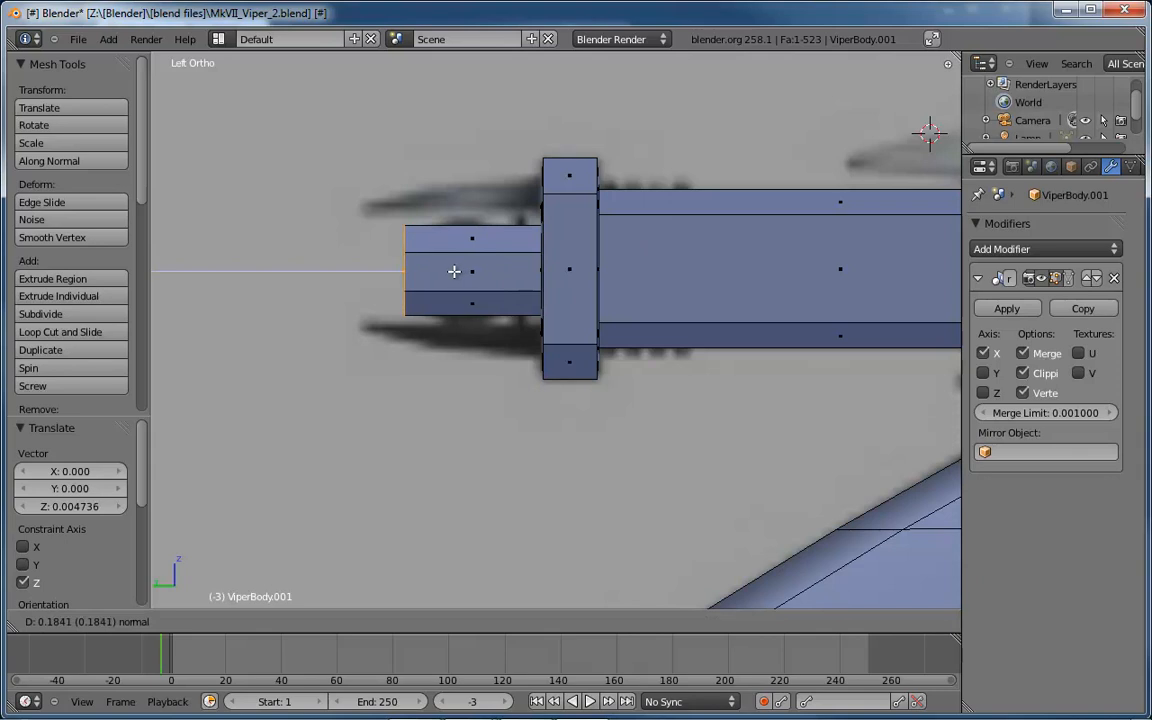
pyautogui.click(452, 270)
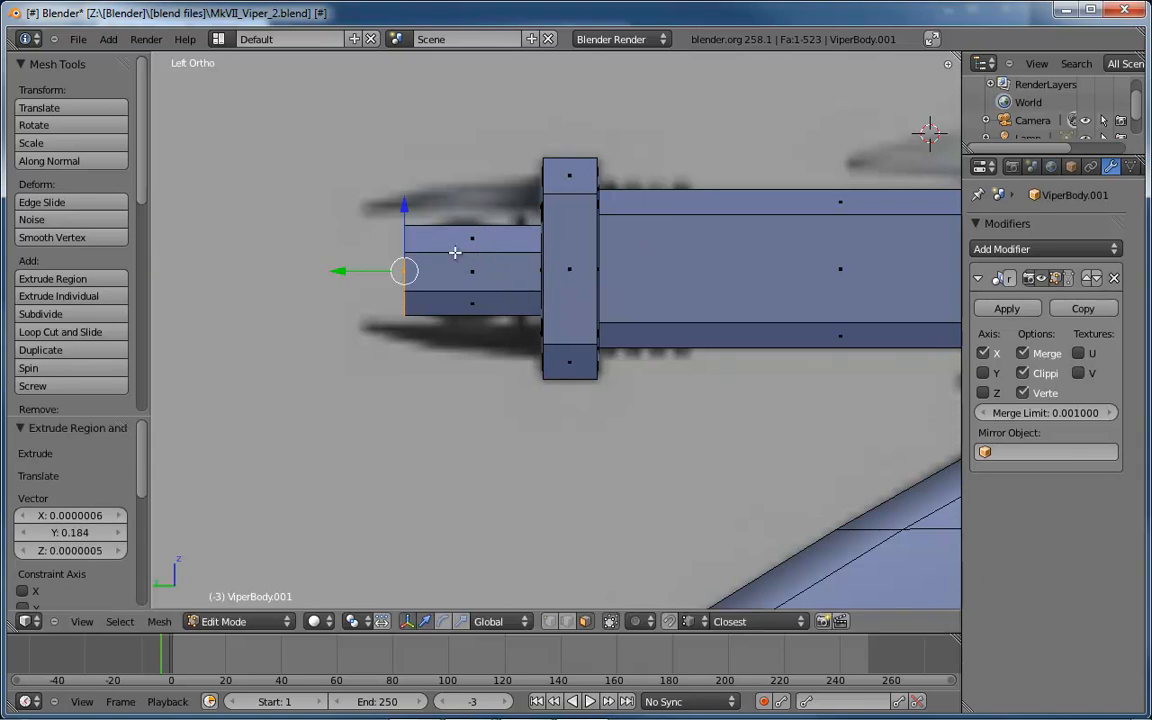
# Add a loop cut around the extruded barrel and slide it close to the barrel's front end.
pyautogui.hotkey('ctrl', 'r')
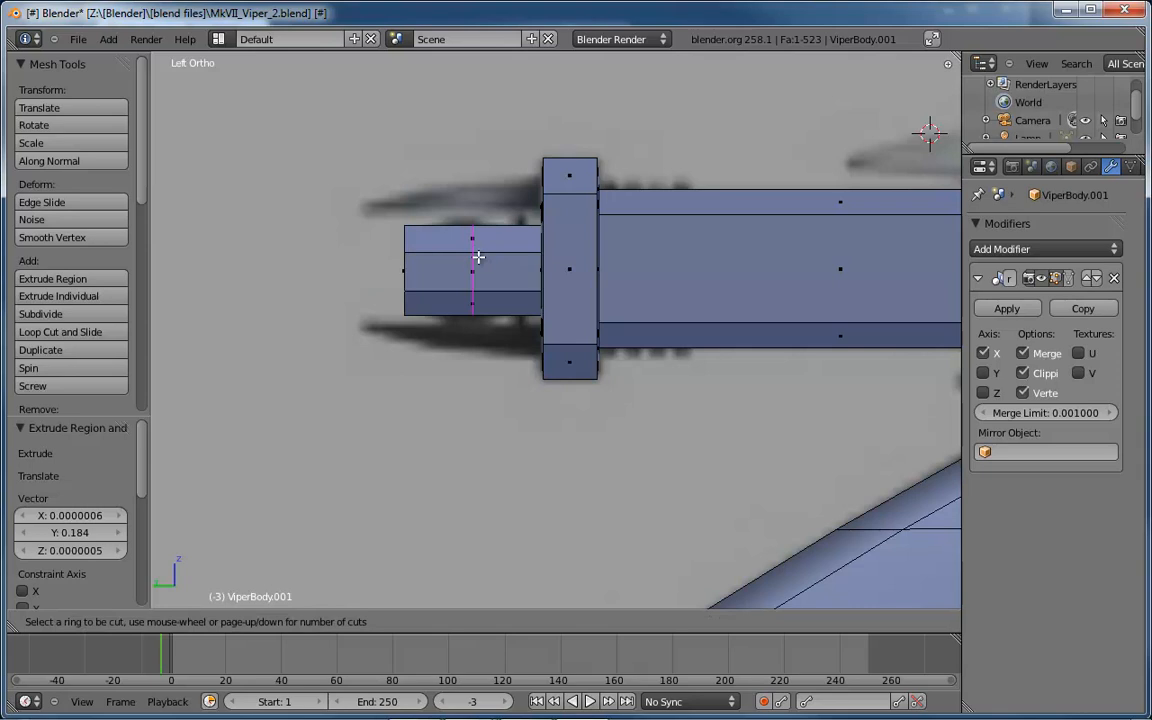
pyautogui.click(479, 257)
pyautogui.click(407, 257)
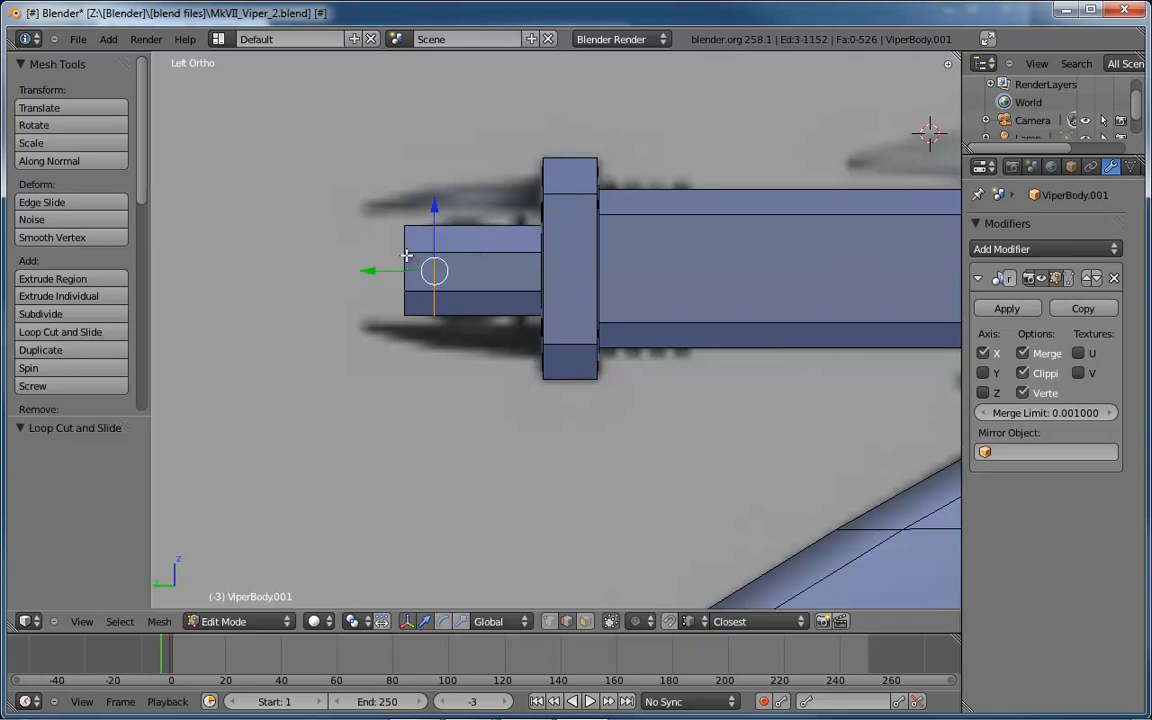
# Taper the barrel tip by scaling its front end face to about 0.568.
pyautogui.keyDown('alt'); pyautogui.rightClick(404, 241); pyautogui.keyUp('alt')
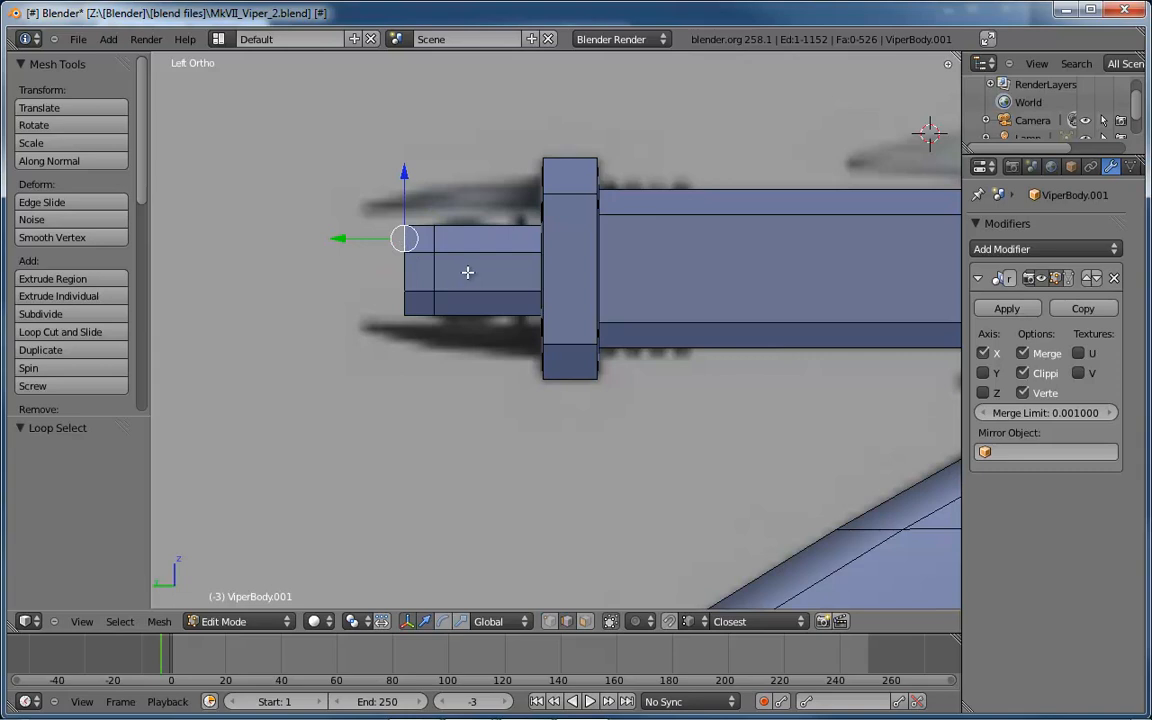
pyautogui.moveTo(467, 272); pyautogui.dragTo(490, 294, button='middle')
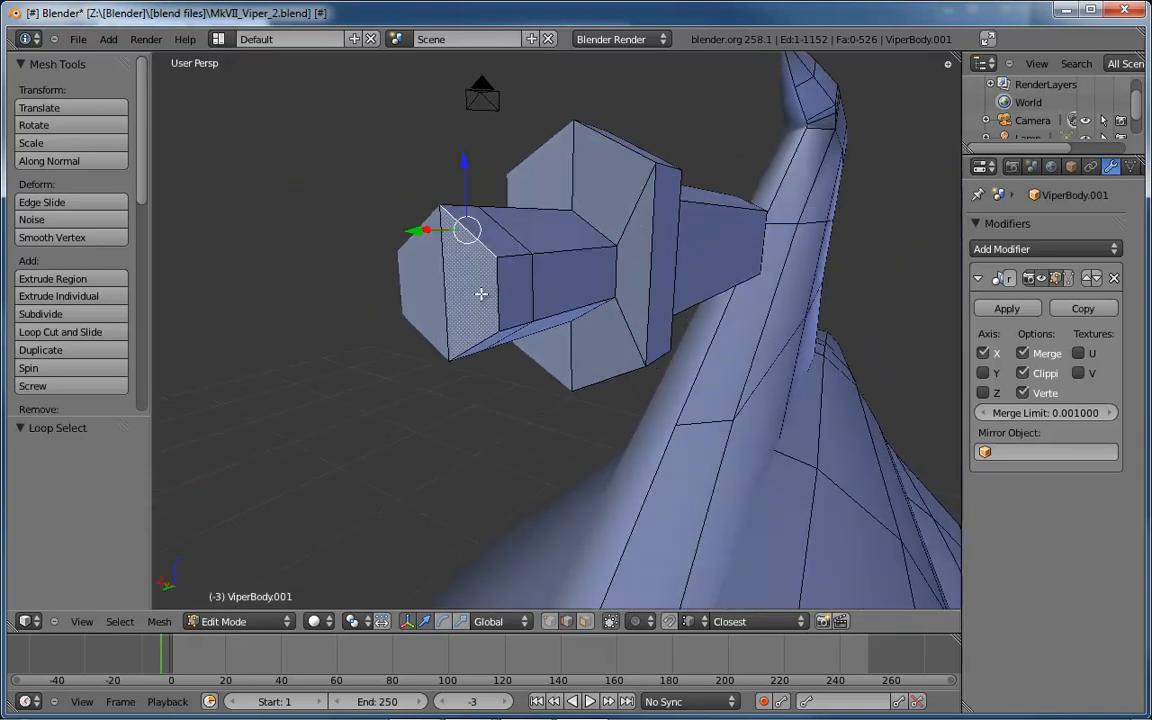
pyautogui.hotkey('ctrl', 'Tab')
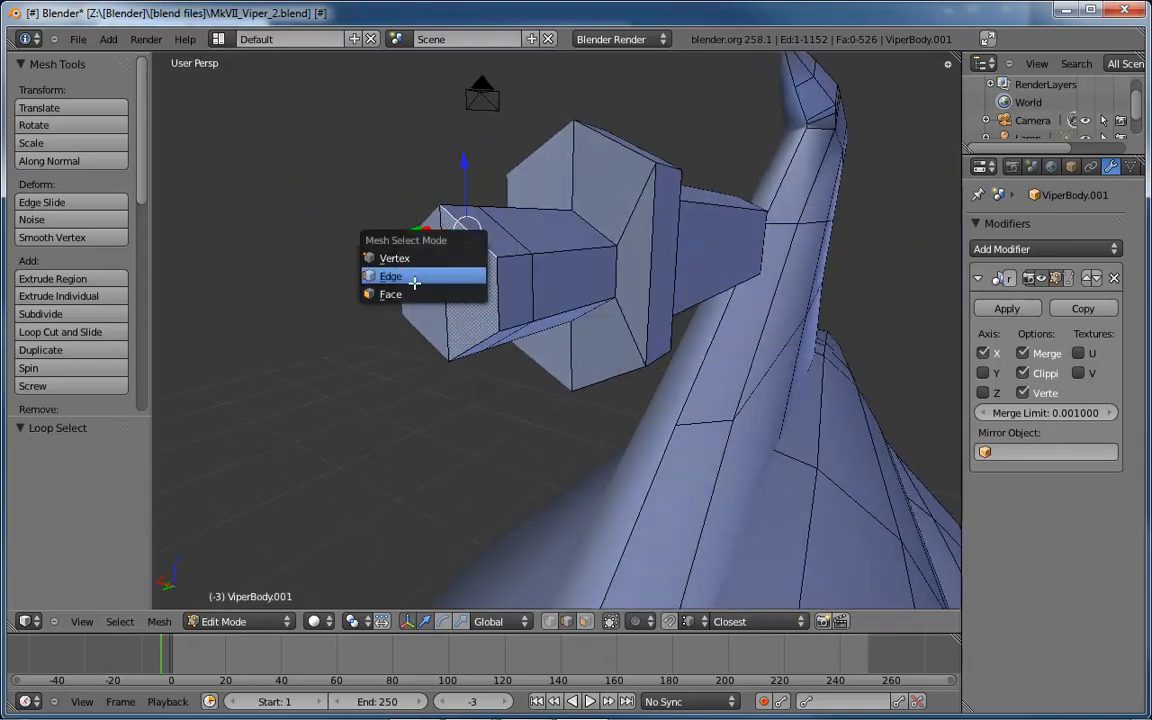
pyautogui.click(449, 289)
pyautogui.rightClick(469, 292)
pyautogui.press('ctrl+KP_3')
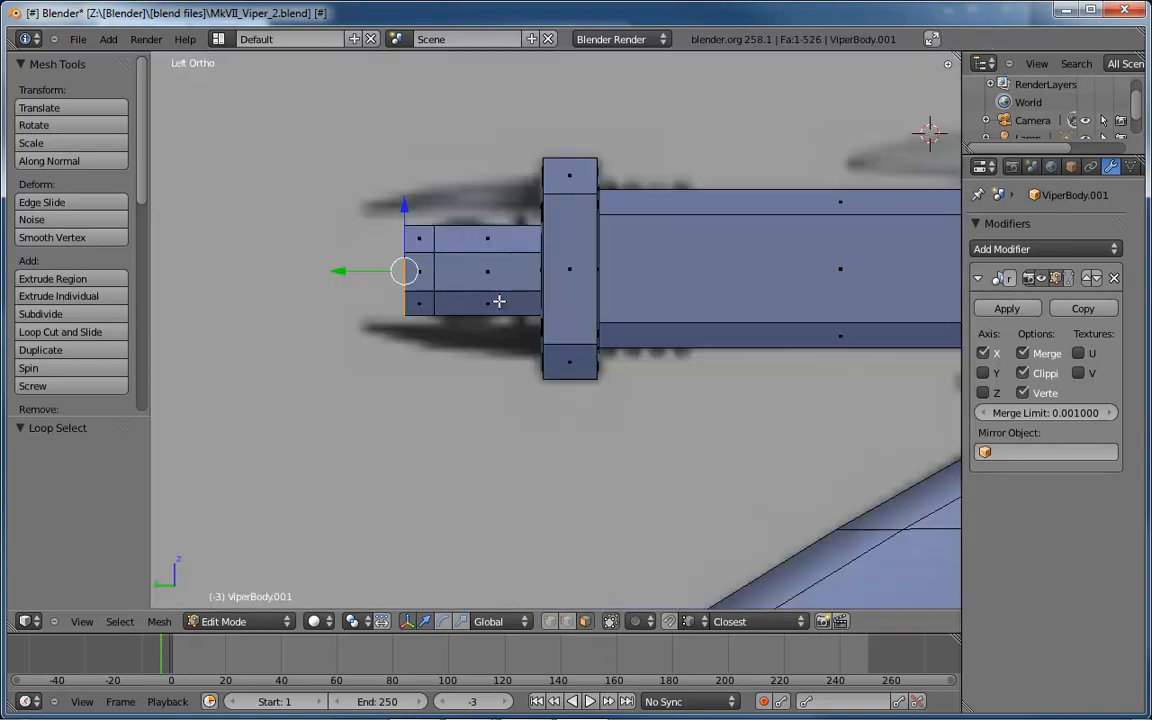
pyautogui.press('s')
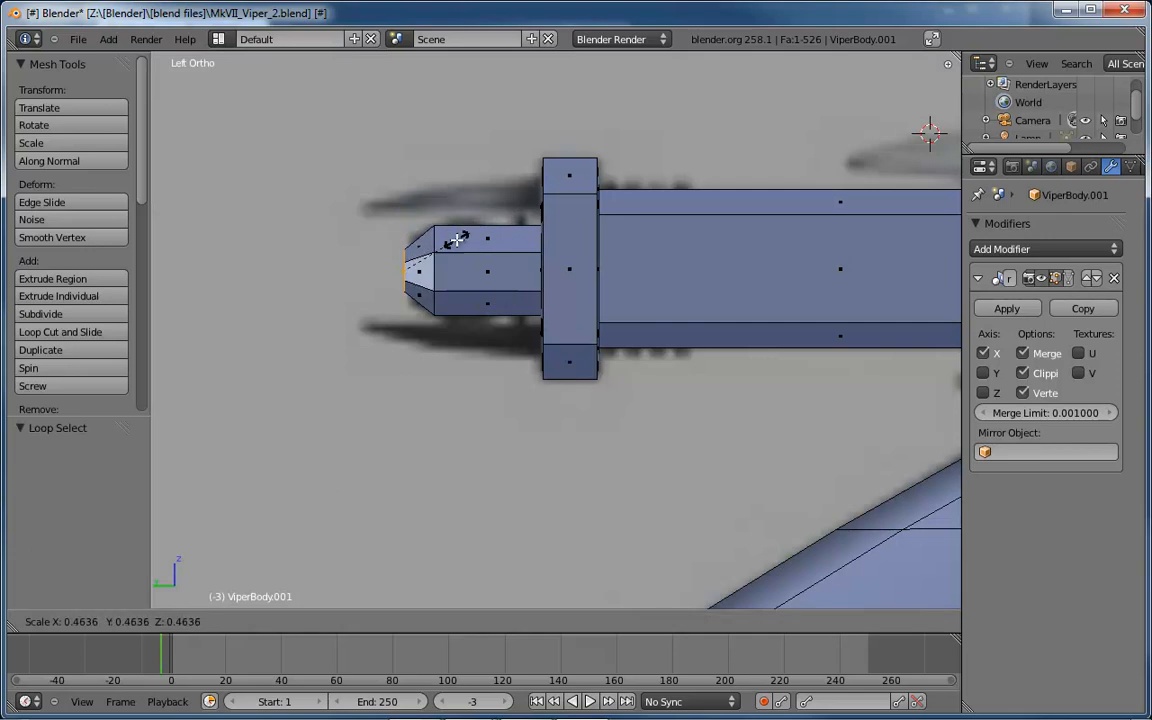
pyautogui.click(473, 238)
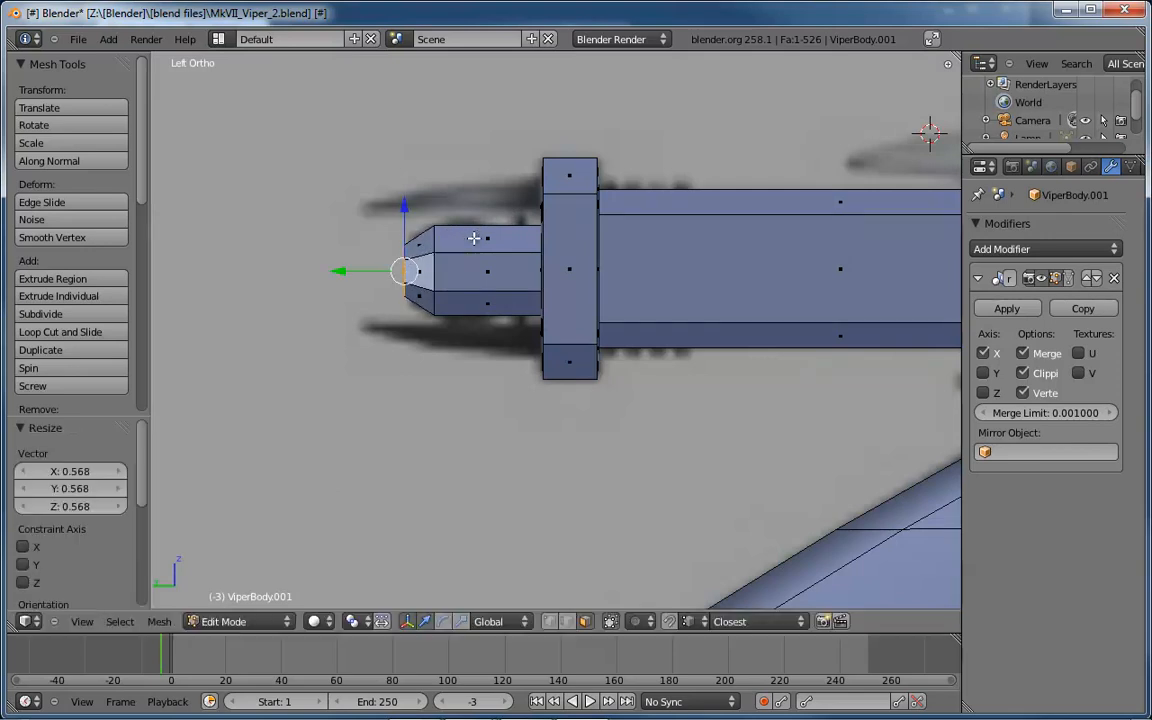
# Add two loop cuts between the tapered tip and the collar and shift both back along Y toward the collar.
pyautogui.hotkey('ctrl', 'r')
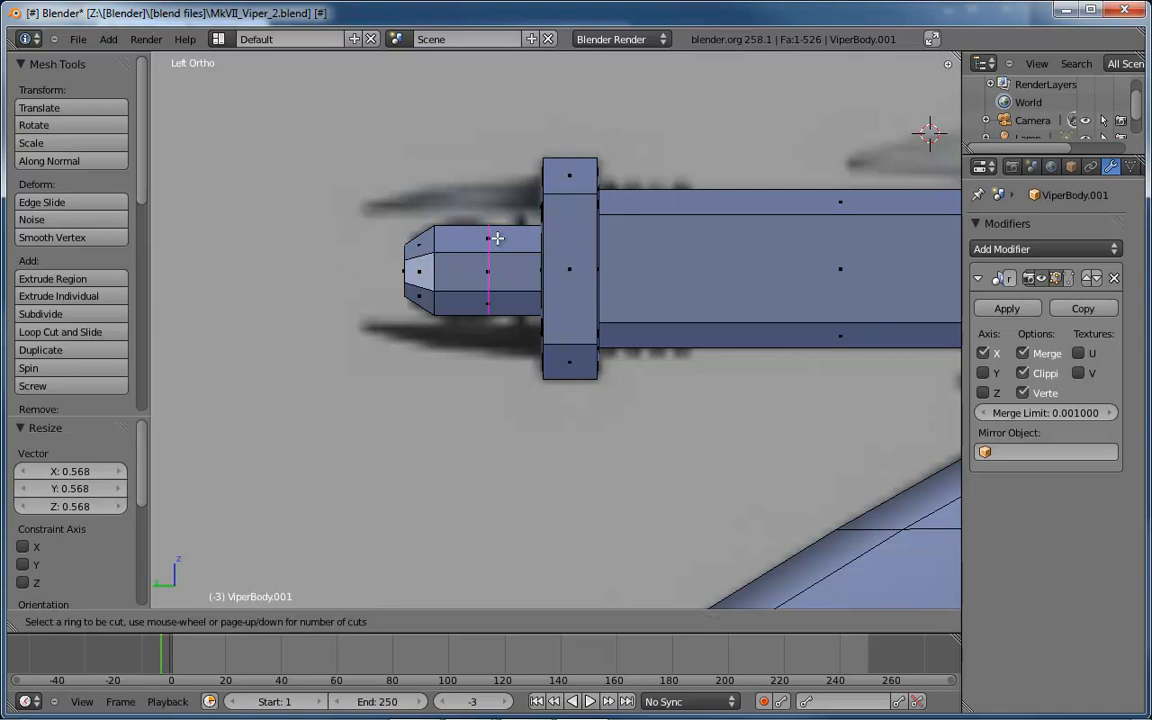
pyautogui.scroll(1, 497, 238)
pyautogui.click(497, 238)
pyautogui.rightClick(497, 238)
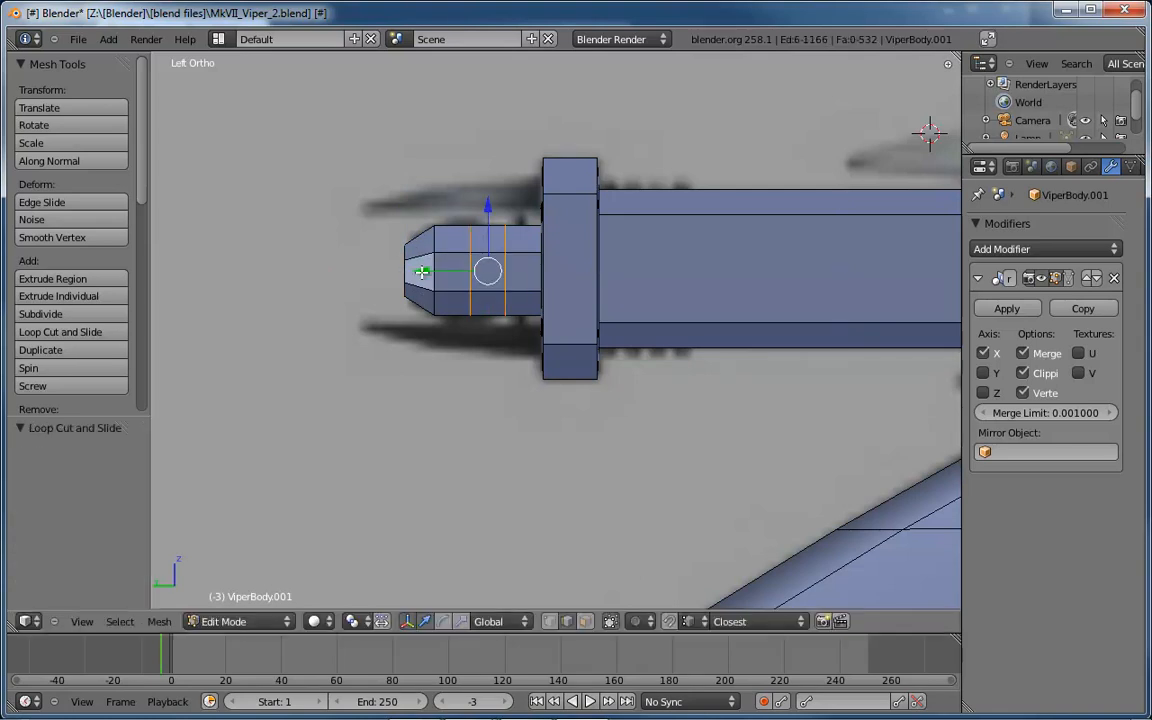
pyautogui.moveTo(422, 271)
pyautogui.mouseDown()
pyautogui.moveTo(450, 270)
pyautogui.moveTo(431, 271)
pyautogui.mouseUp()
# Narrow the barrel's neck by scaling the loop nearest the collar to about 0.628, and move it about 0.0085 forward along Y.
pyautogui.keyDown('alt'); pyautogui.rightClick(517, 241); pyautogui.keyUp('alt')
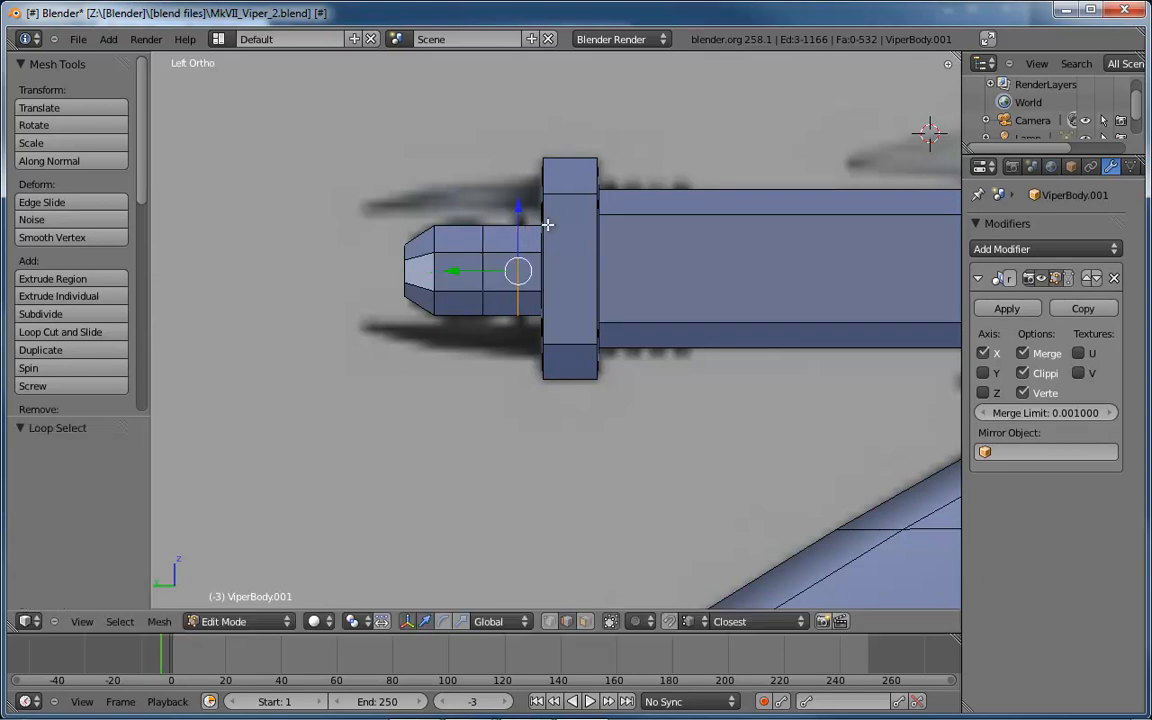
pyautogui.press('s')
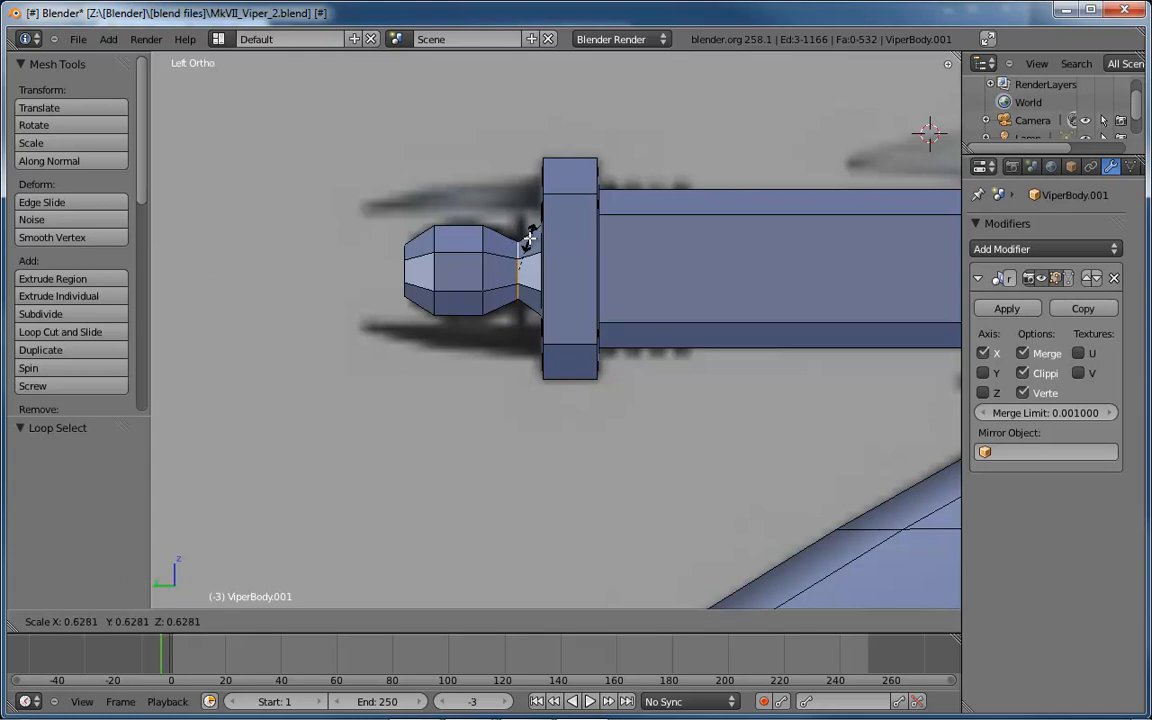
pyautogui.click(527, 239)
pyautogui.press('g')
pyautogui.press('y')
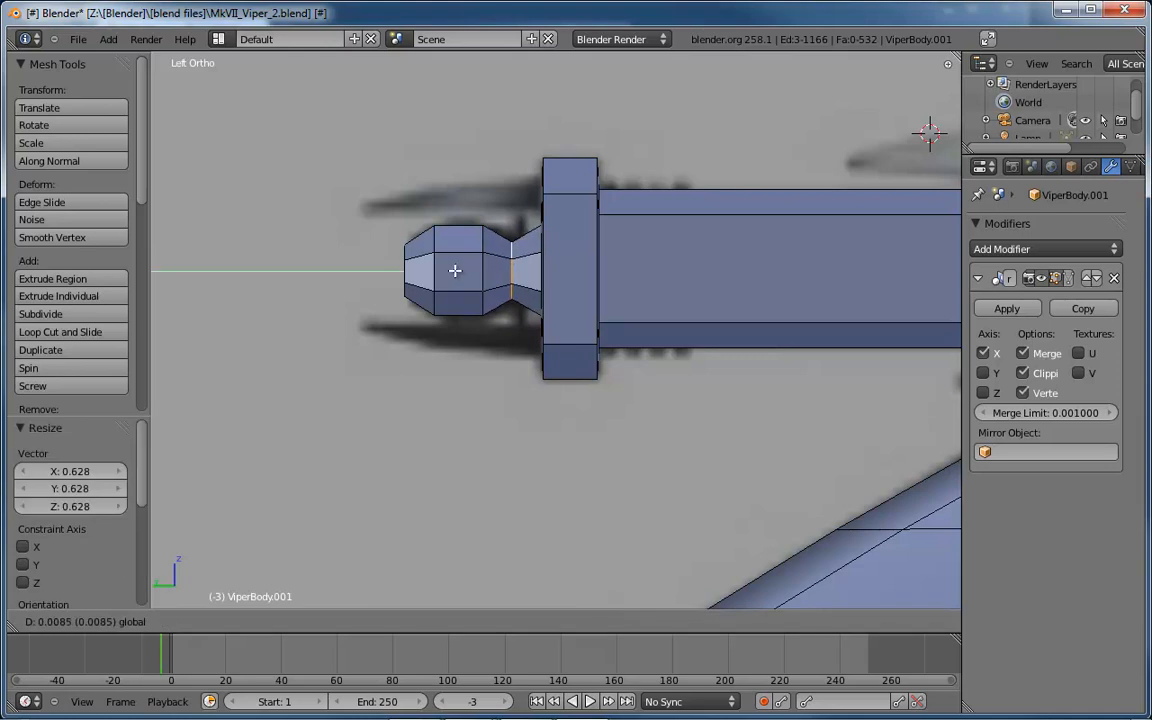
pyautogui.click(450, 270)
# Scale the edge loop where the barrel meets the collar's front face to about 0.56.
pyautogui.moveTo(452, 268); pyautogui.dragTo(600, 289, button='middle')
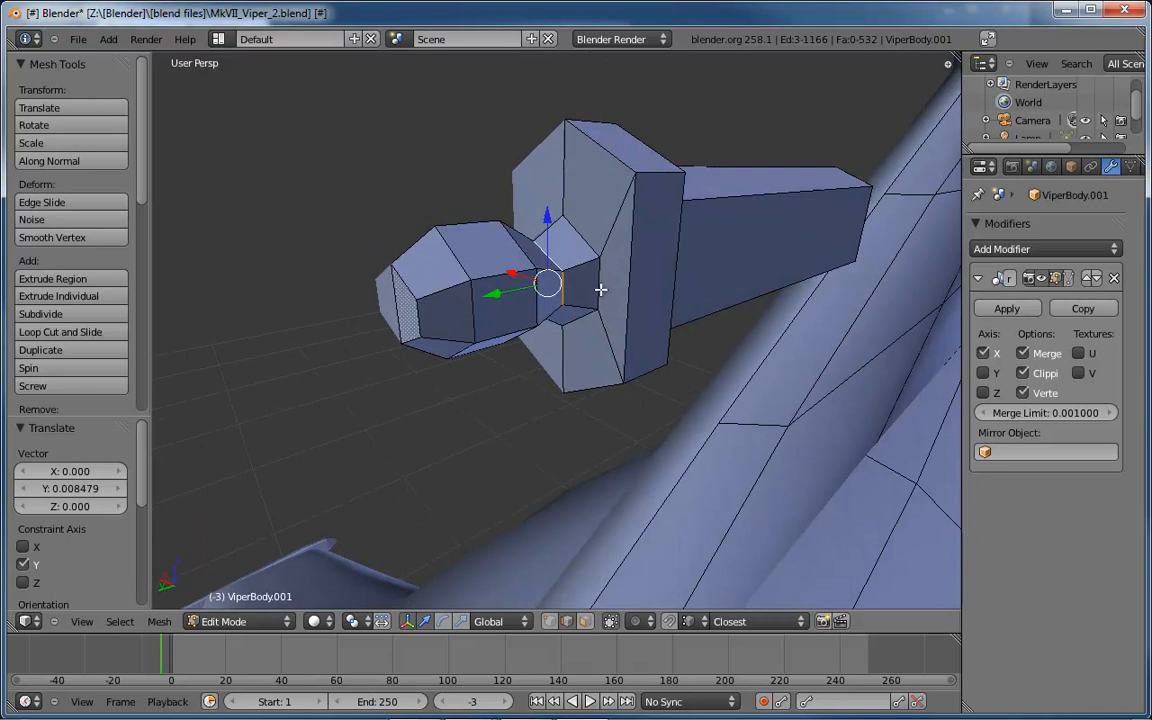
pyautogui.keyDown('alt'); pyautogui.rightClick(597, 285); pyautogui.keyUp('alt')
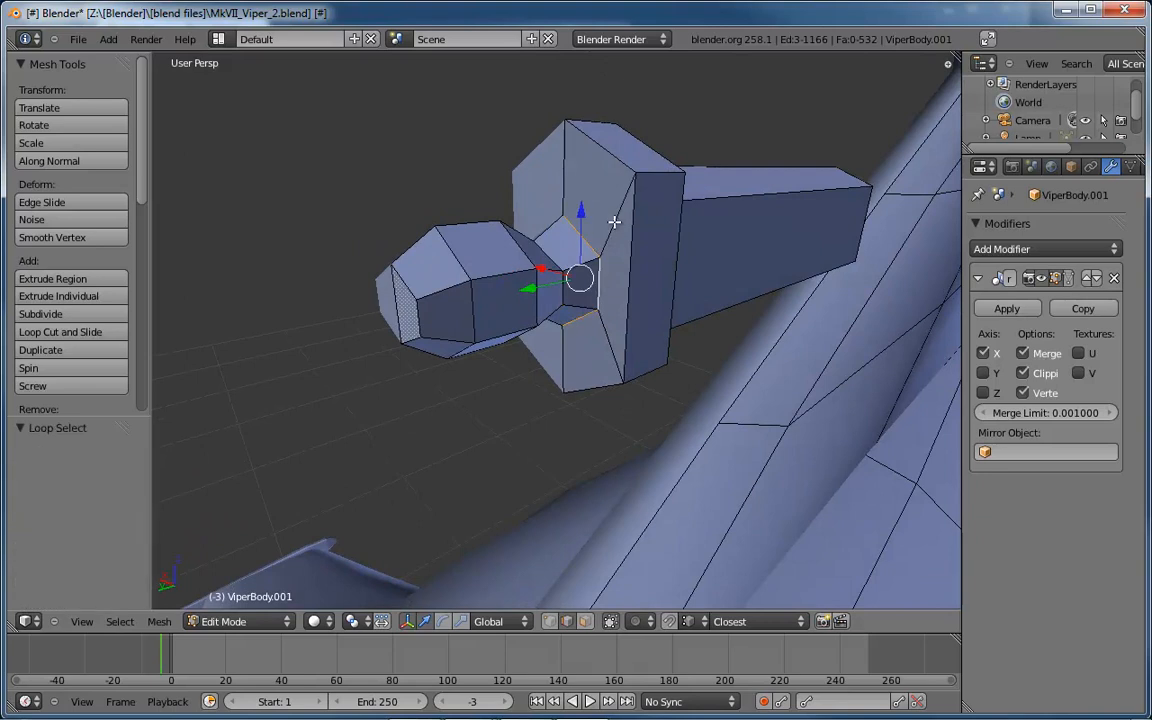
pyautogui.press('s')
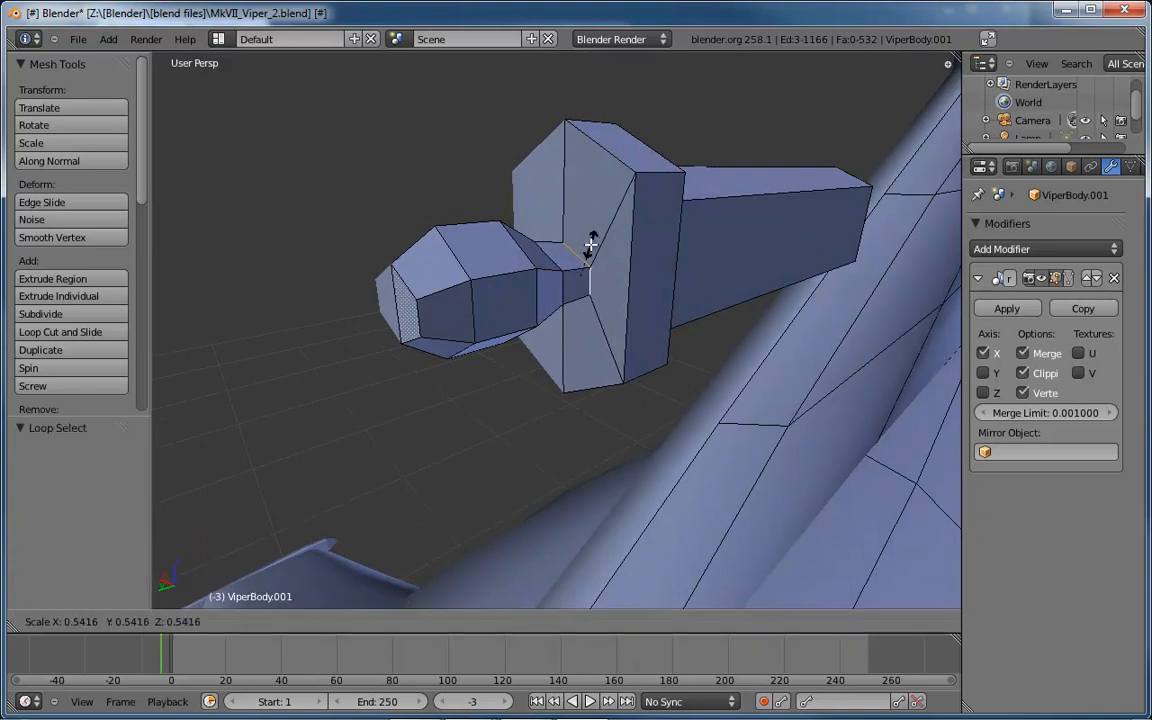
pyautogui.click(593, 246)
# In face select mode, select the four outer side faces along the barrel and move them about 0.0097 along X.
pyautogui.moveTo(593, 246); pyautogui.dragTo(637, 273, button='middle')
pyautogui.moveTo(523, 330); pyautogui.dragTo(481, 363, button='middle')
pyautogui.hotkey('ctrl', 'Tab')
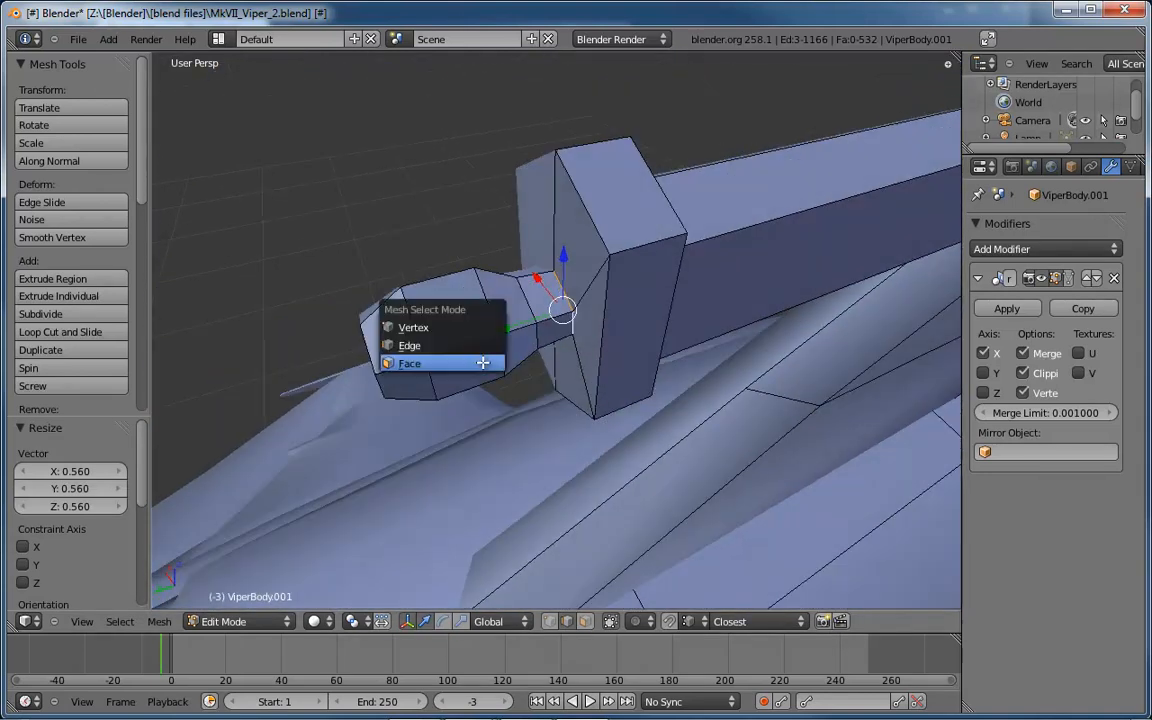
pyautogui.click(483, 363)
pyautogui.hotkey('ctrl', 'Tab')
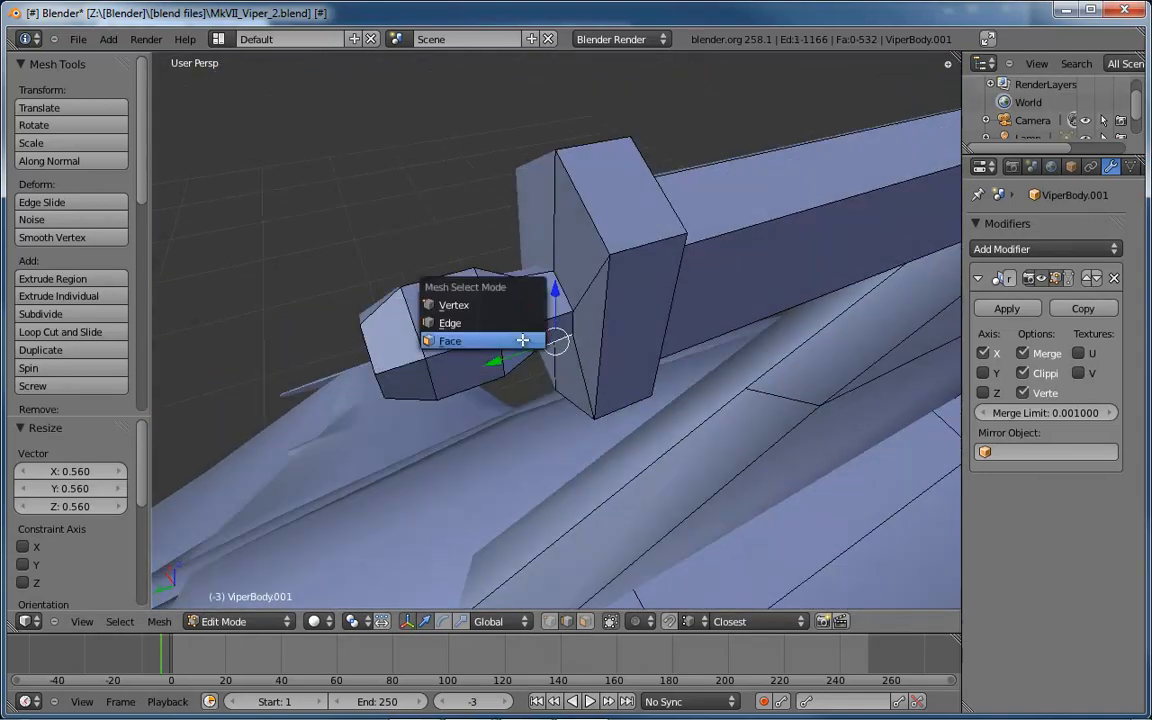
pyautogui.click(520, 339)
pyautogui.rightClick(545, 330)
pyautogui.keyDown('shift'); pyautogui.rightClick(471, 366); pyautogui.keyUp('shift')
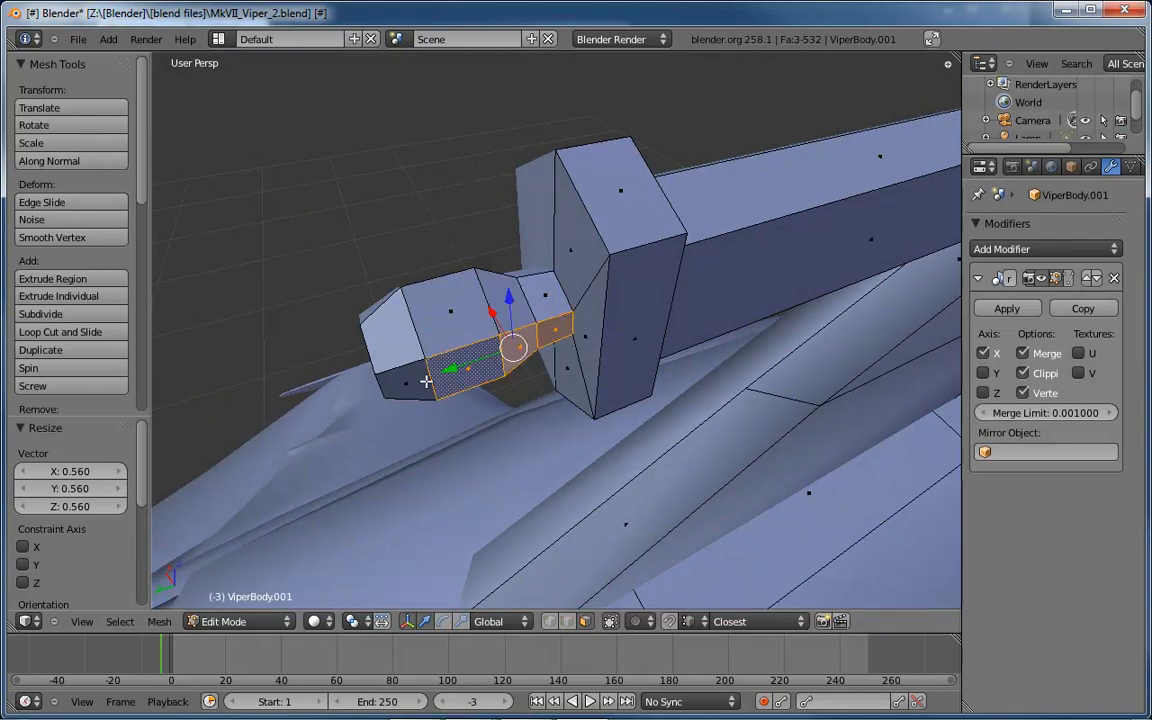
pyautogui.keyDown('shift'); pyautogui.rightClick(411, 383); pyautogui.keyUp('shift')
pyautogui.moveTo(459, 383); pyautogui.dragTo(647, 309, button='middle')
pyautogui.press('g')
pyautogui.press('x')
pyautogui.click(522, 368)
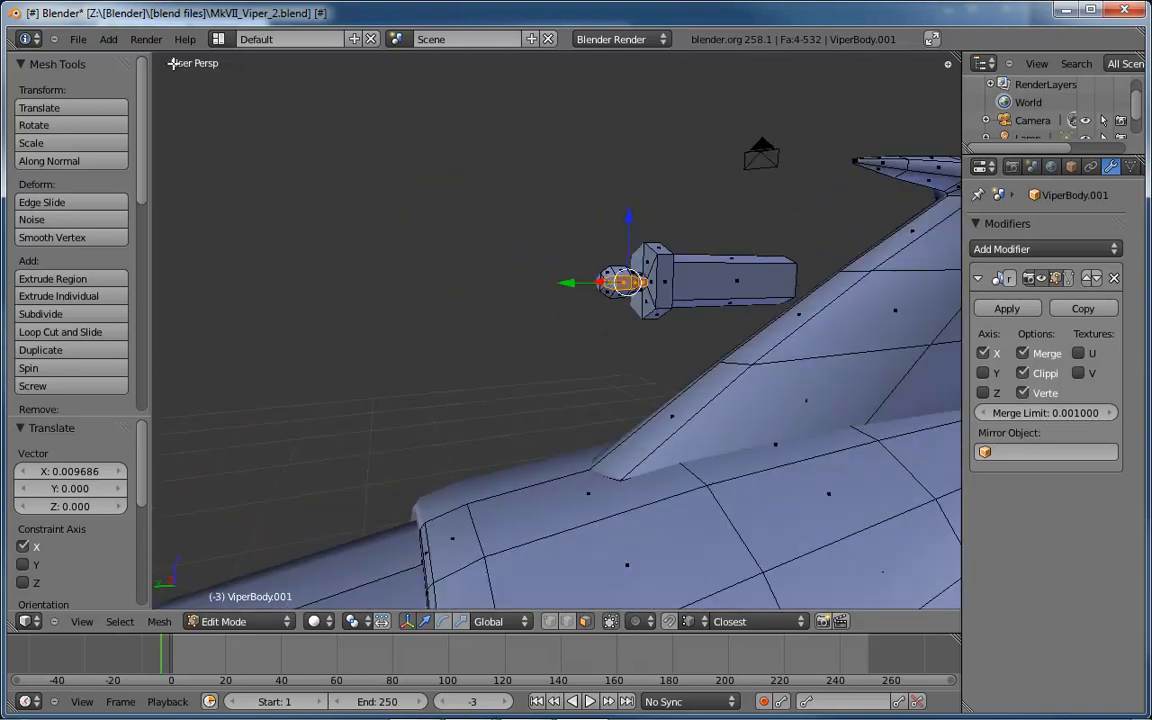
# Add a cube to the mesh and delete its rear face.
pyautogui.click(108, 40)
pyautogui.moveTo(113, 56)
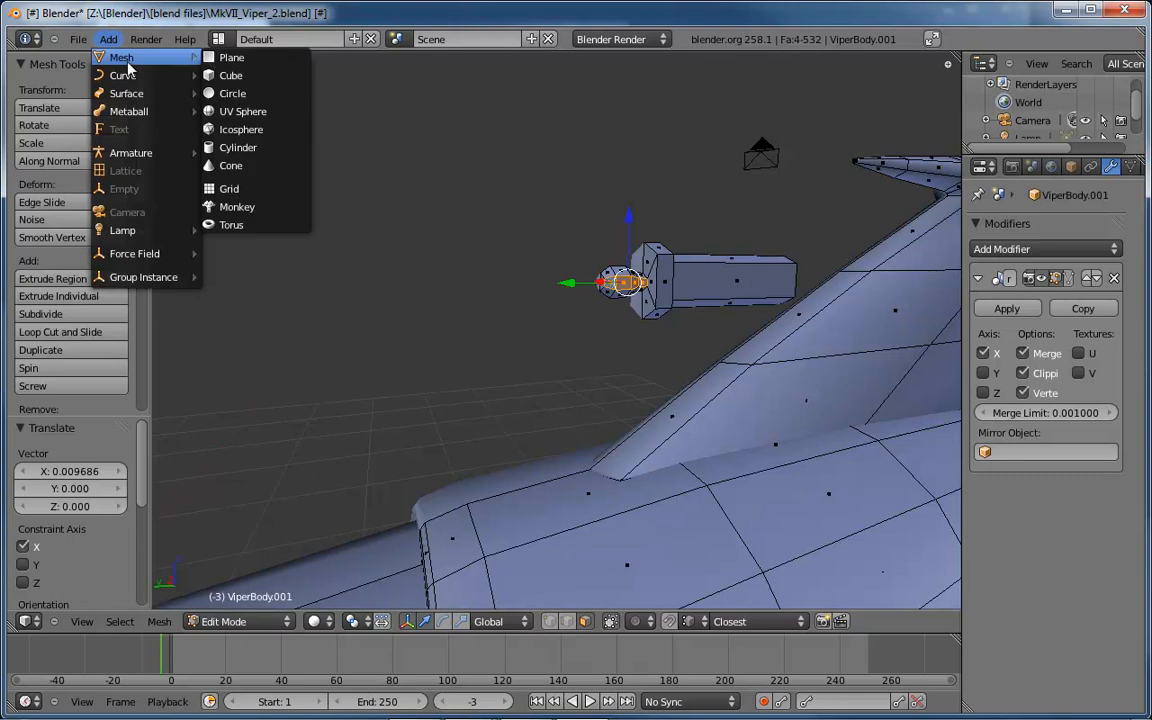
pyautogui.click(221, 75)
pyautogui.moveTo(552, 328); pyautogui.dragTo(525, 364, button='middle')
pyautogui.rightClick(525, 364)
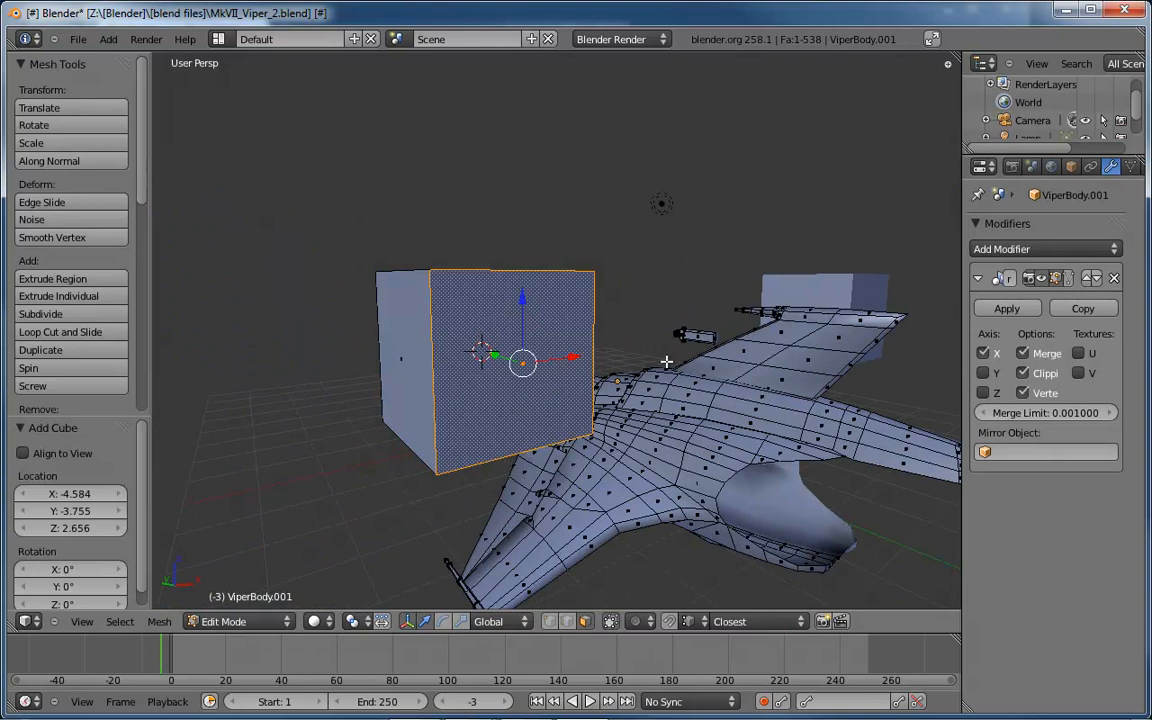
pyautogui.press('x')
pyautogui.click(666, 361)
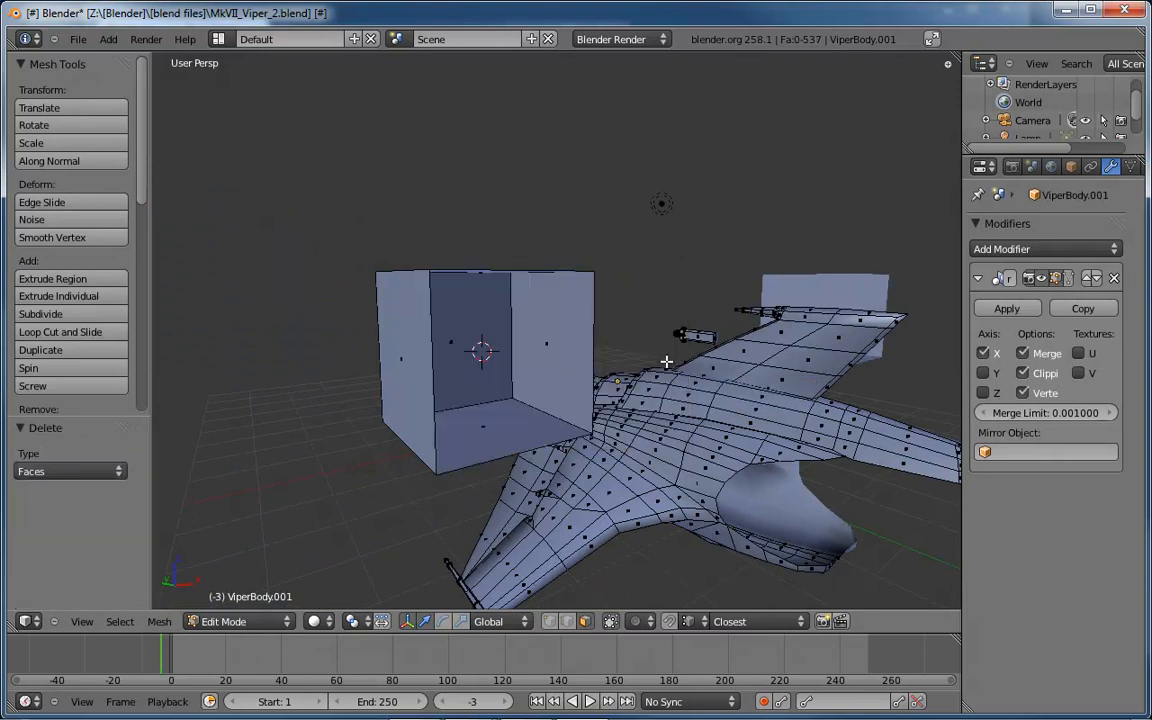
# Select all remaining faces of the new cube and scale it down to about 0.068.
pyautogui.moveTo(541, 381); pyautogui.dragTo(619, 302, button='middle')
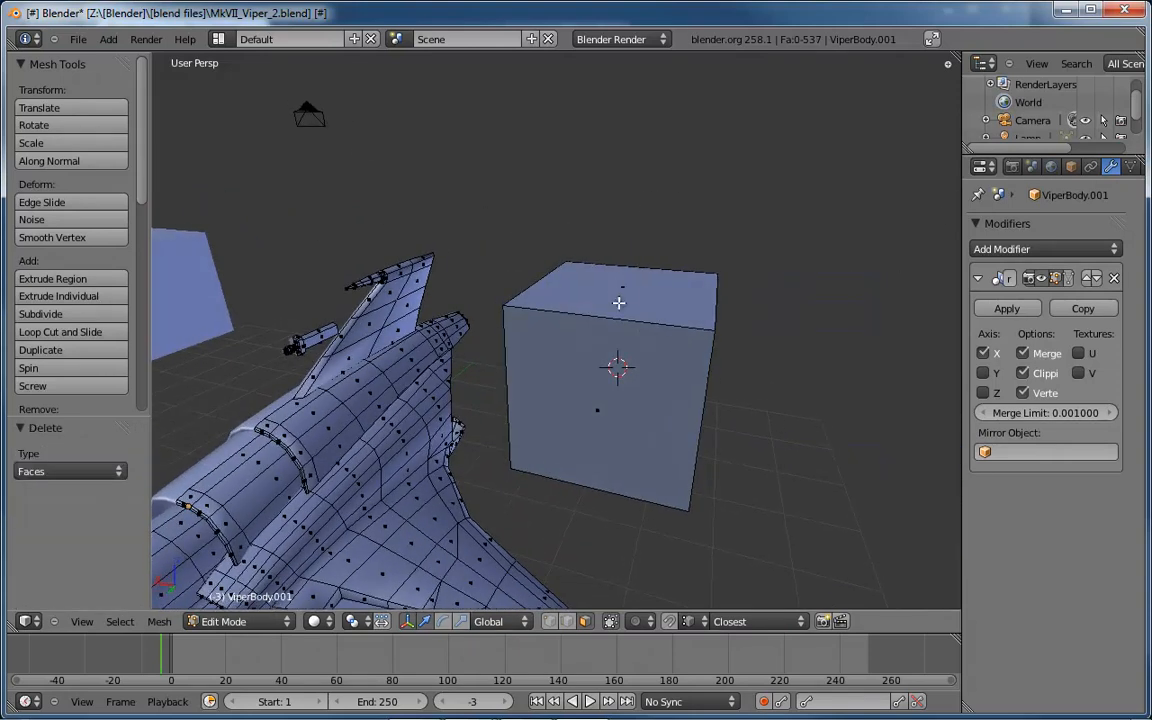
pyautogui.rightClick(621, 289)
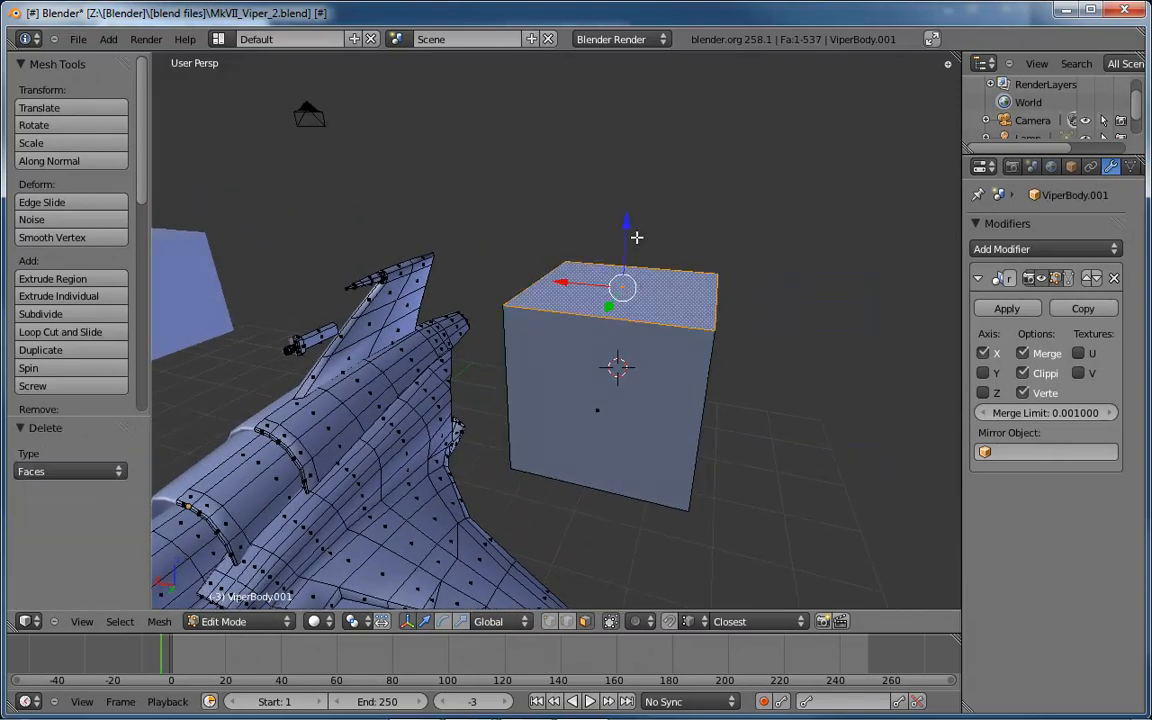
pyautogui.press('ctrl+KP_Add')
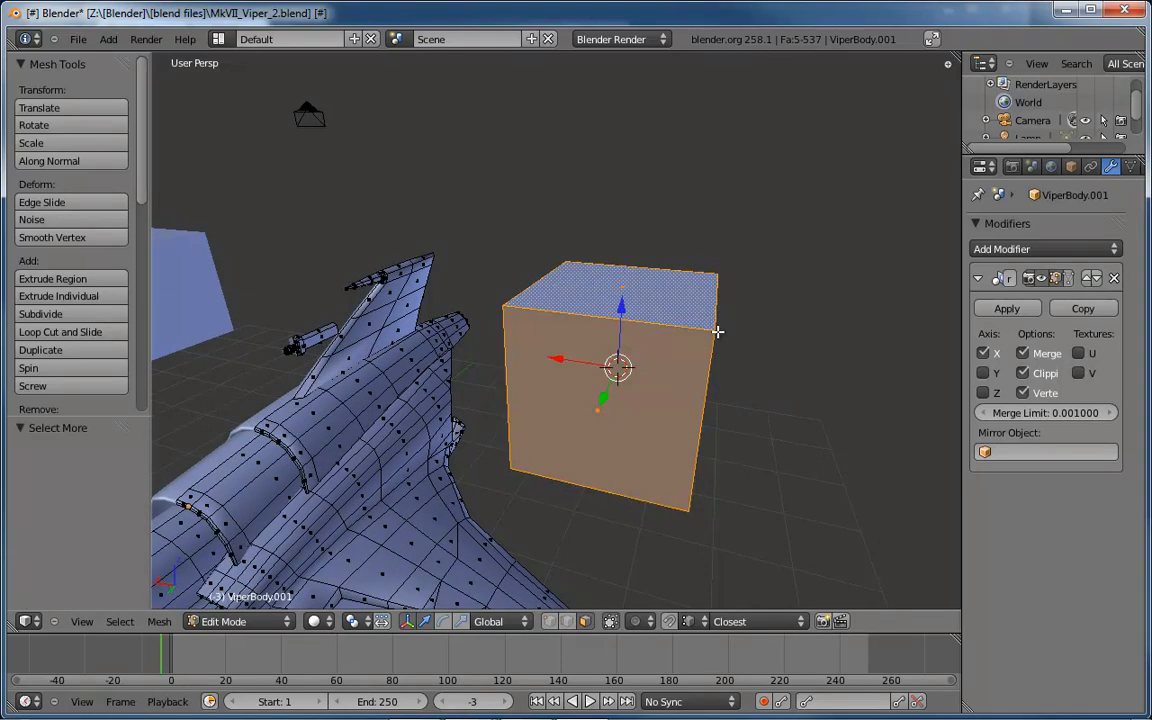
pyautogui.press('s')
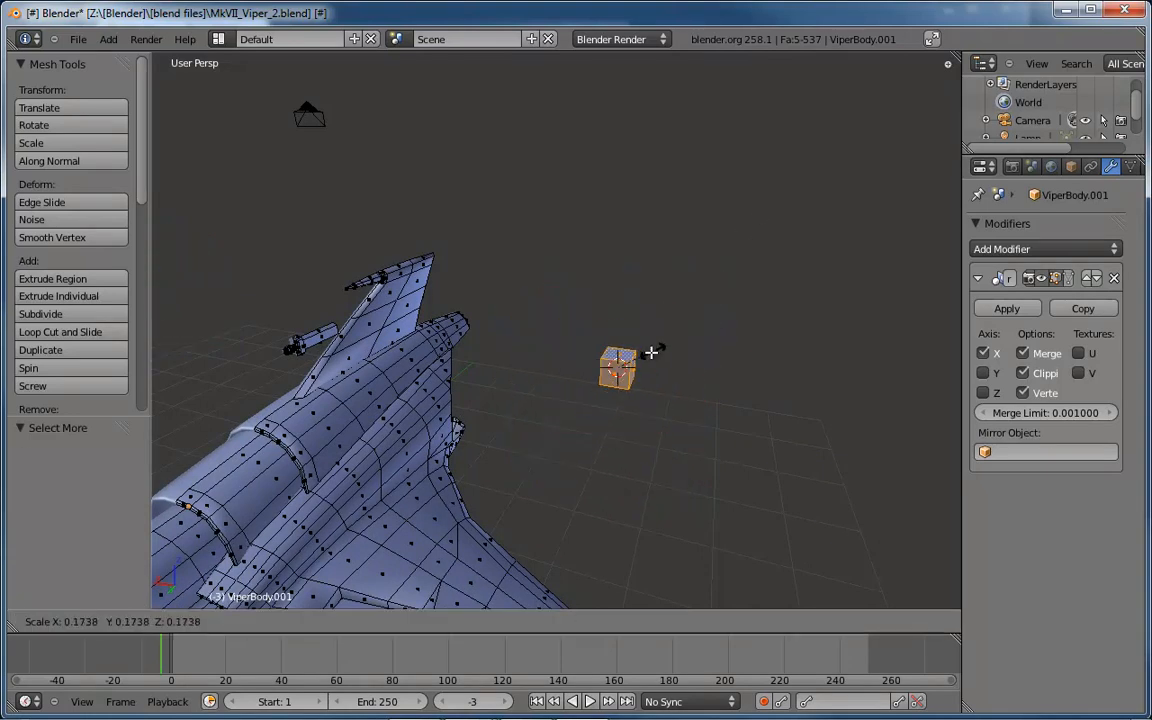
pyautogui.click(633, 365)
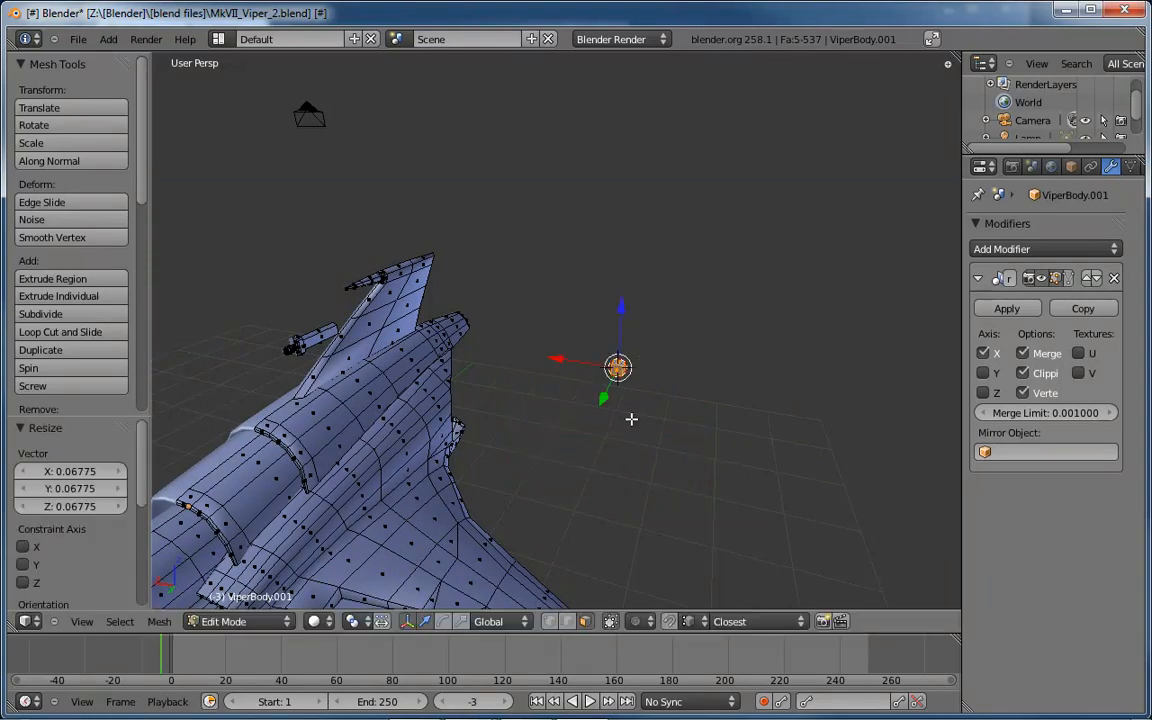
# Delete the small cube's side face that faces the ship's centre plane and clear the selection.
pyautogui.press('KP_Decimal')
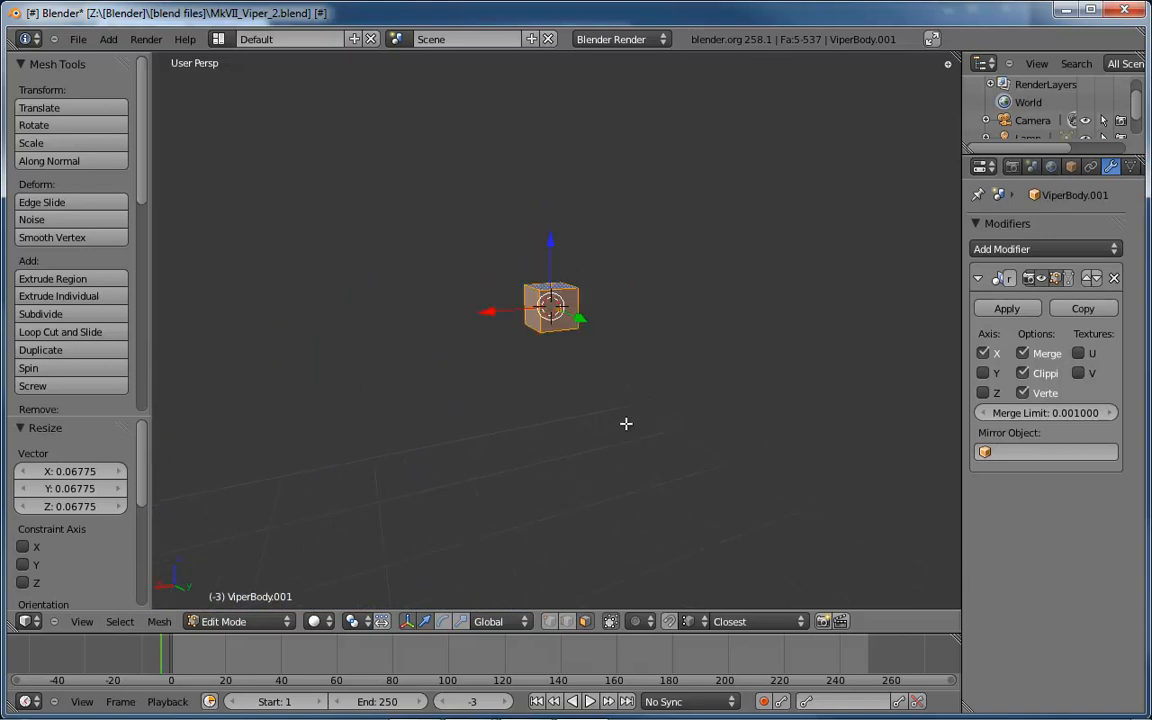
pyautogui.press('a')
pyautogui.press('x')
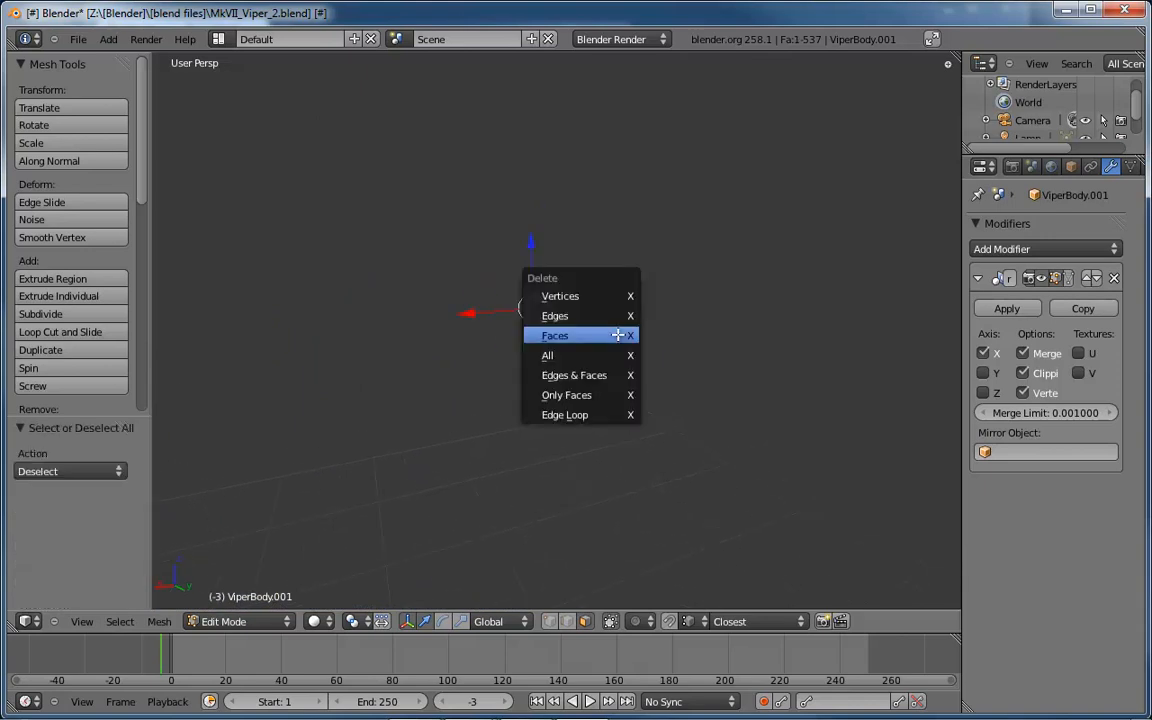
pyautogui.click(617, 334)
pyautogui.scroll(-3, 674, 378)
pyautogui.moveTo(659, 373)
pyautogui.mouseDown(button='middle')
pyautogui.moveTo(699, 366)
pyautogui.moveTo(665, 373)
pyautogui.mouseUp(button='middle')
pyautogui.press('a')
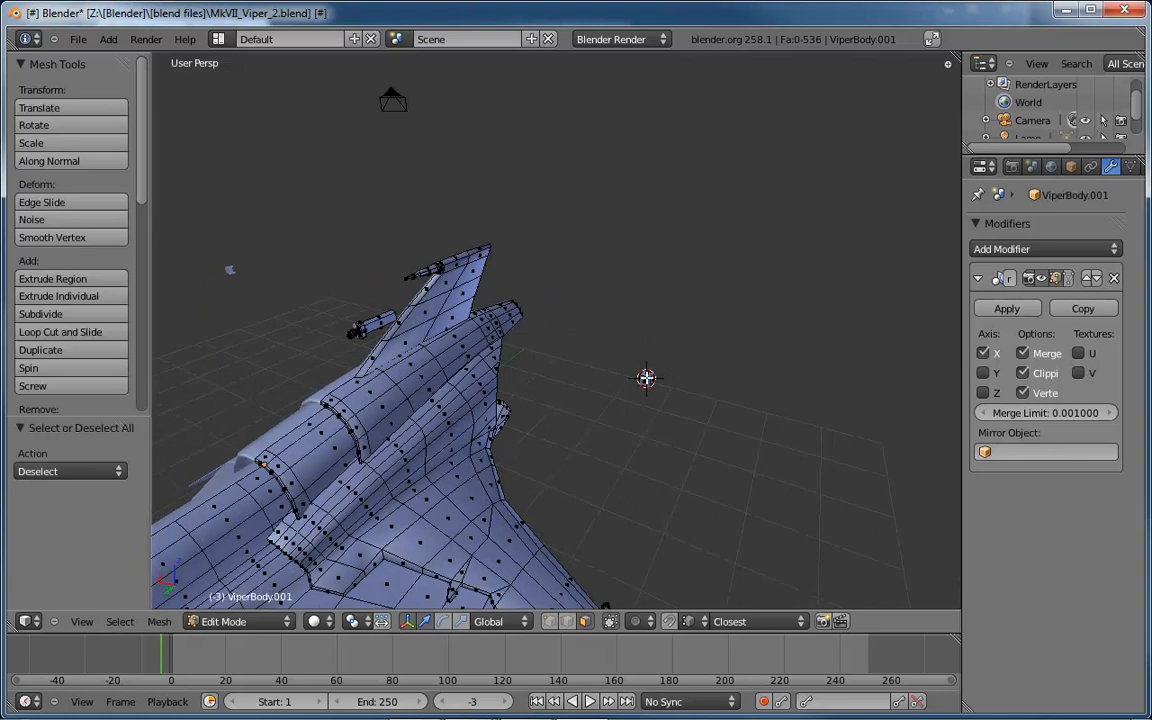
# Select all remaining faces of the small cube and move them about 4.57 along X to the fin gun.
pyautogui.scroll(3, 670, 366)
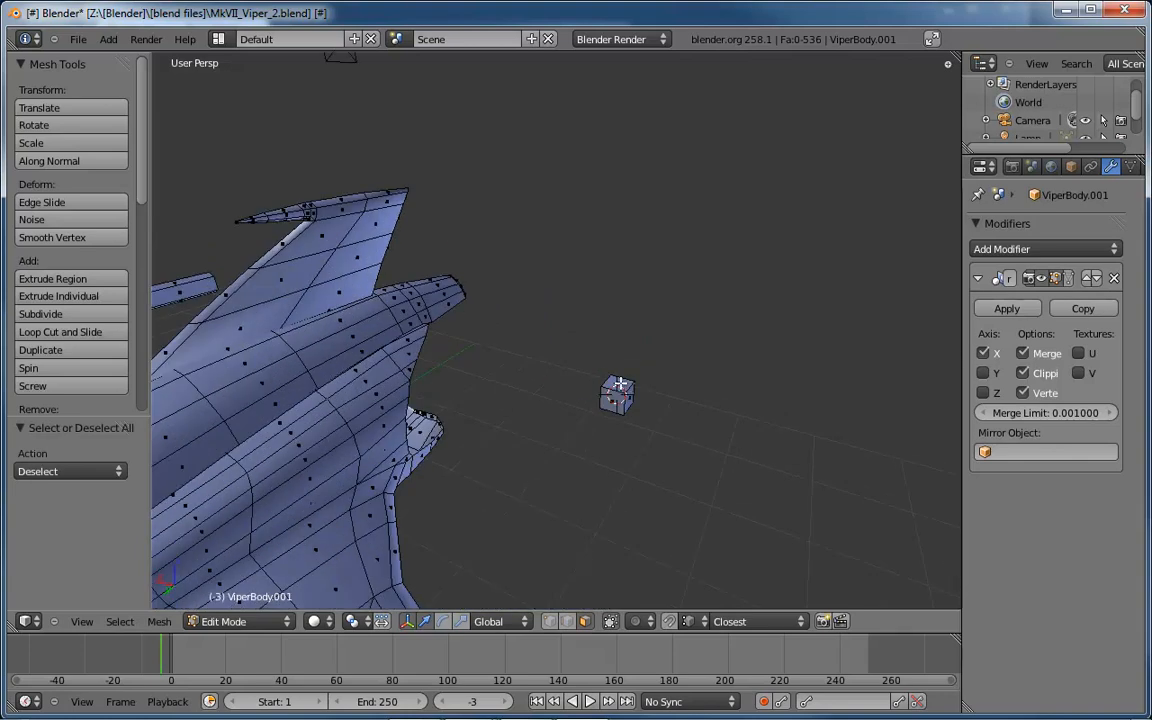
pyautogui.rightClick(620, 384)
pyautogui.scroll(-3, 702, 400)
pyautogui.press('ctrl+KP_Add')
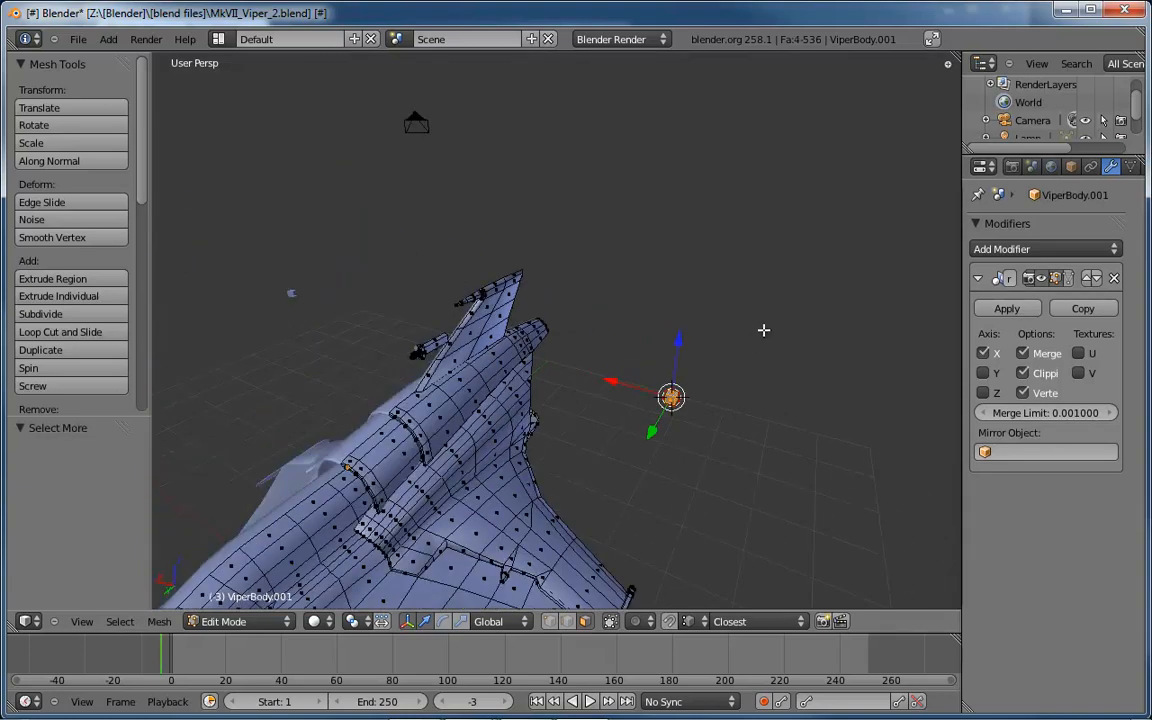
pyautogui.moveTo(616, 381); pyautogui.dragTo(376, 349)
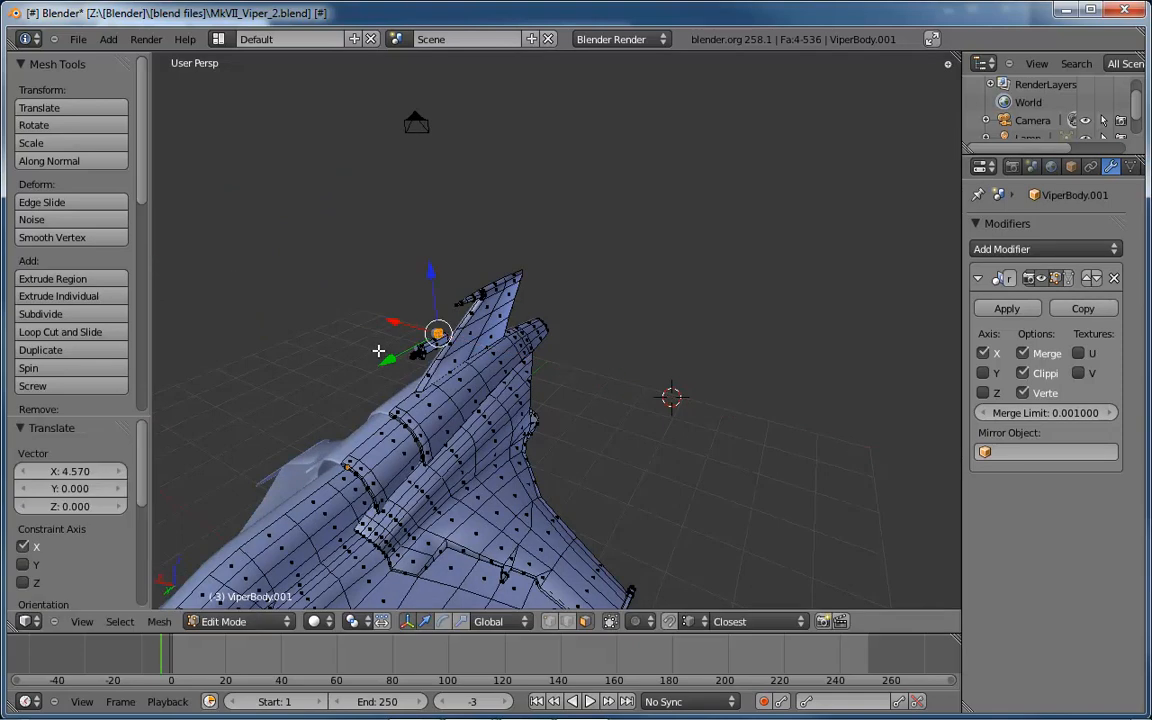
# Move the cube about 0.625 along Y and -0.051 along Z to sit above the gun barrel.
pyautogui.press('KP_Decimal')
pyautogui.scroll(-10, 488, 425)
pyautogui.moveTo(550, 463); pyautogui.dragTo(447, 418, button='middle')
pyautogui.moveTo(427, 420); pyautogui.dragTo(194, 421)
pyautogui.moveTo(329, 453); pyautogui.dragTo(507, 395, button='middle')
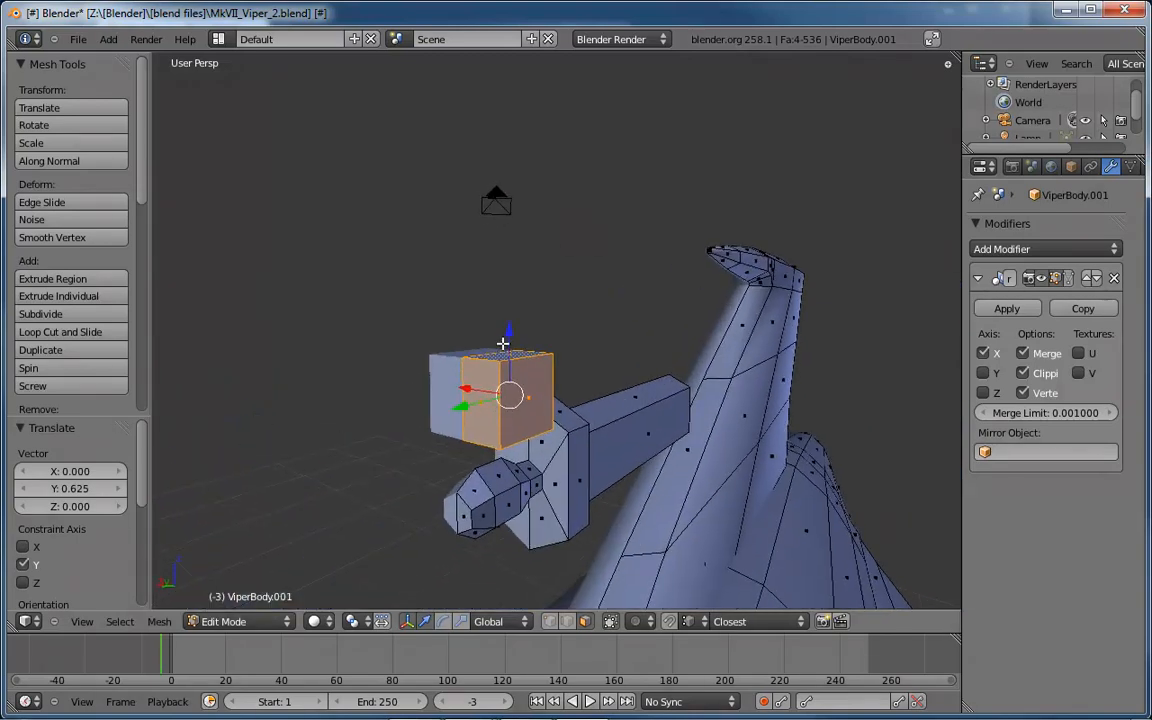
pyautogui.moveTo(507, 342); pyautogui.dragTo(509, 370)
# Scale the cube down to about 0.338 above the gun barrel.
pyautogui.press('s')
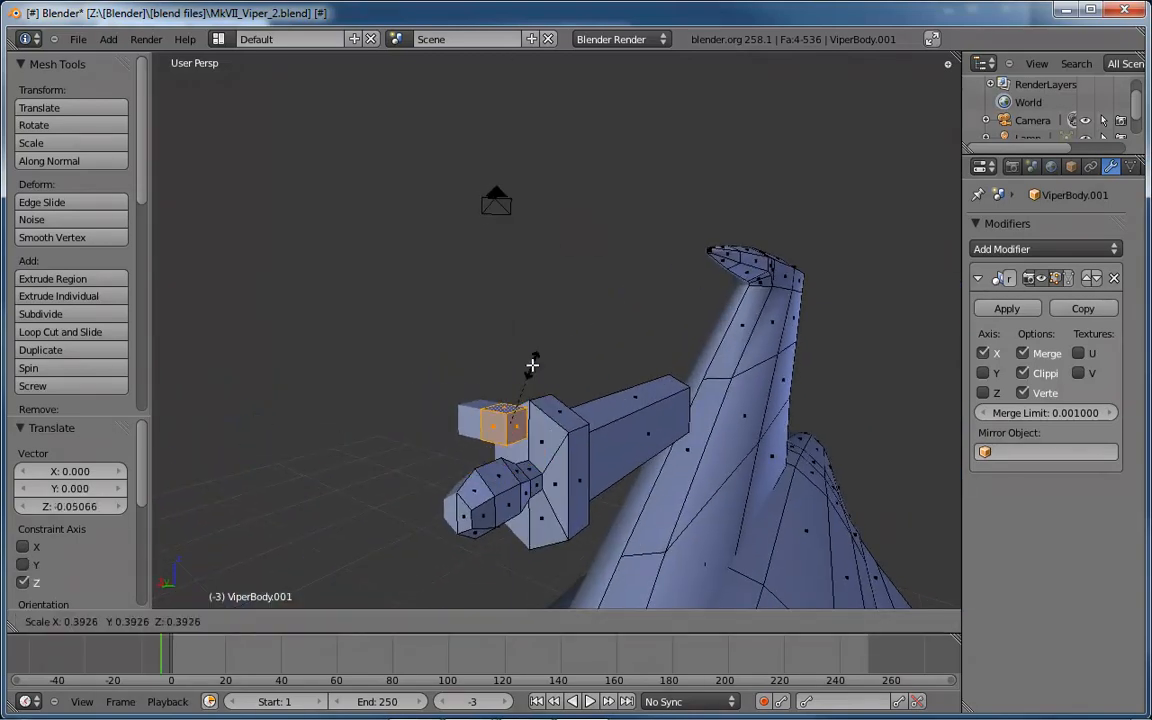
pyautogui.click(526, 366)
pyautogui.moveTo(600, 446); pyautogui.dragTo(530, 409, button='middle')
pyautogui.scroll(3, 531, 405)
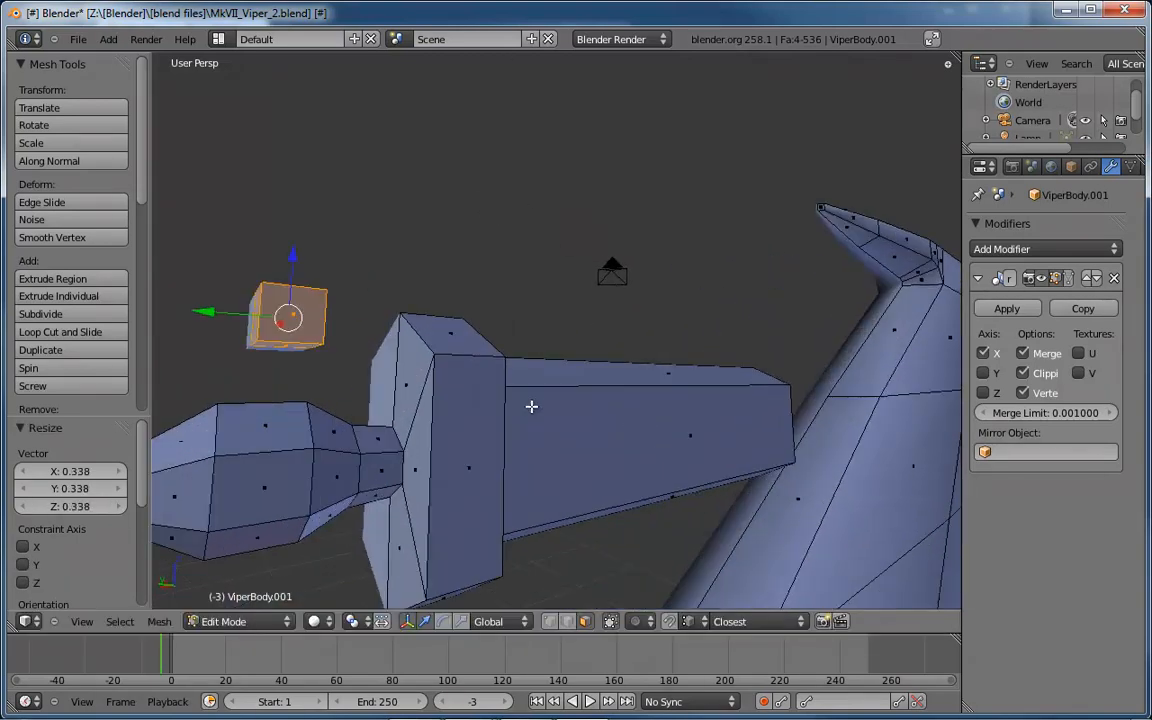
# Switch to edge select mode and select the cube's front vertical edge on the mirror plane.
pyautogui.moveTo(406, 373); pyautogui.dragTo(514, 415, button='middle')
pyautogui.hotkey('ctrl', 'Tab')
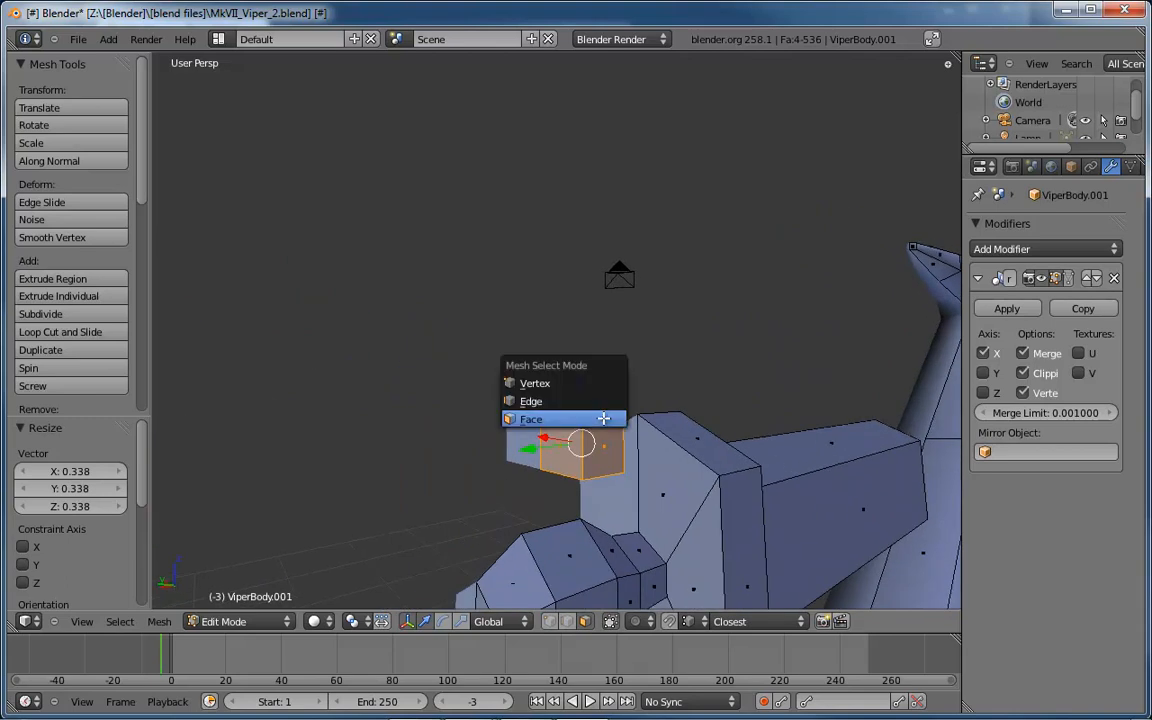
pyautogui.click(603, 403)
pyautogui.rightClick(604, 418)
pyautogui.moveTo(622, 435); pyautogui.dragTo(688, 427, button='middle')
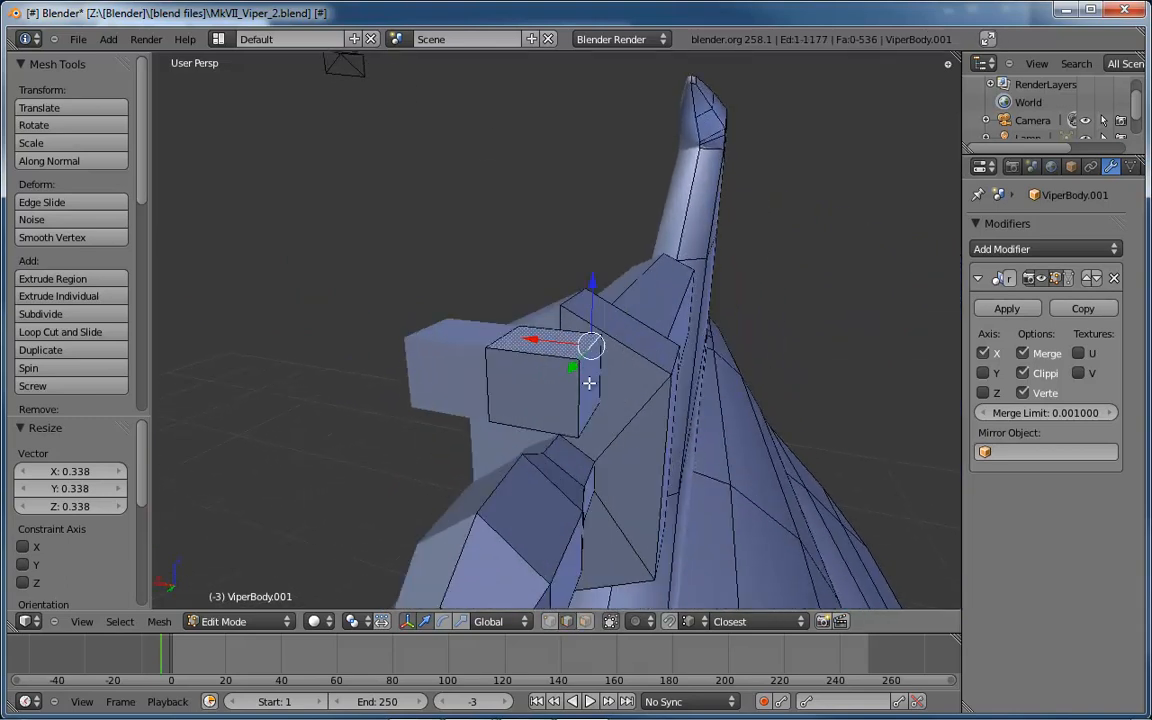
pyautogui.rightClick(486, 392)
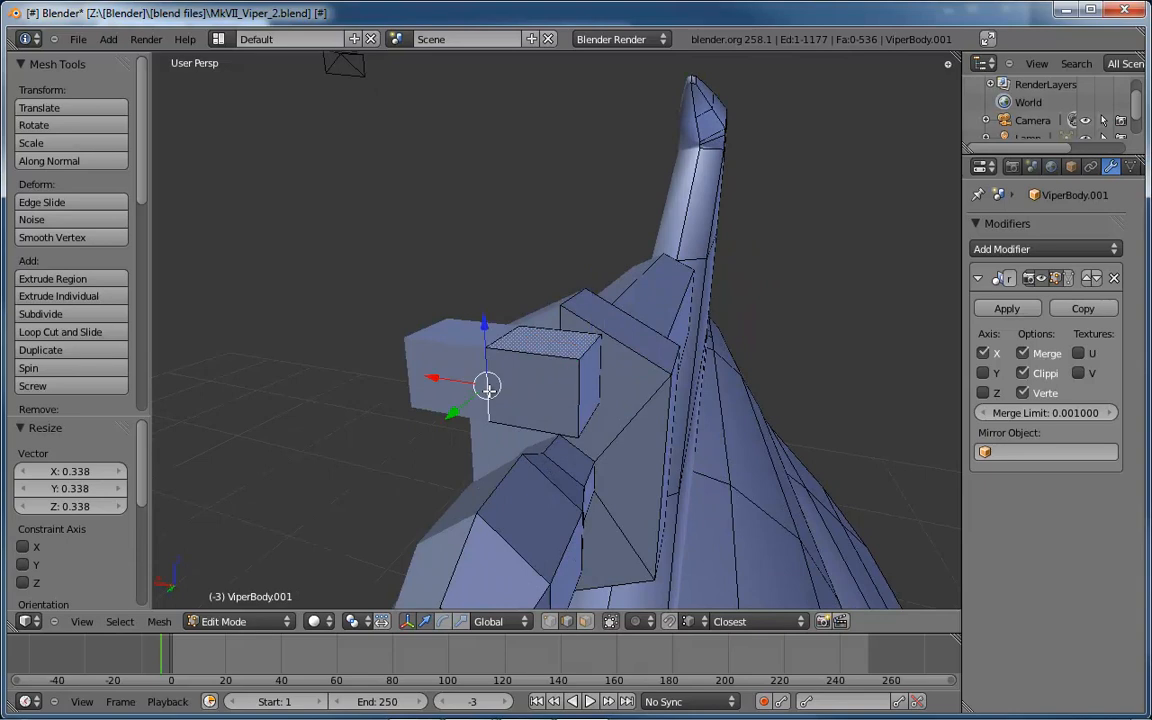
pyautogui.moveTo(488, 388); pyautogui.dragTo(534, 377, button='middle')
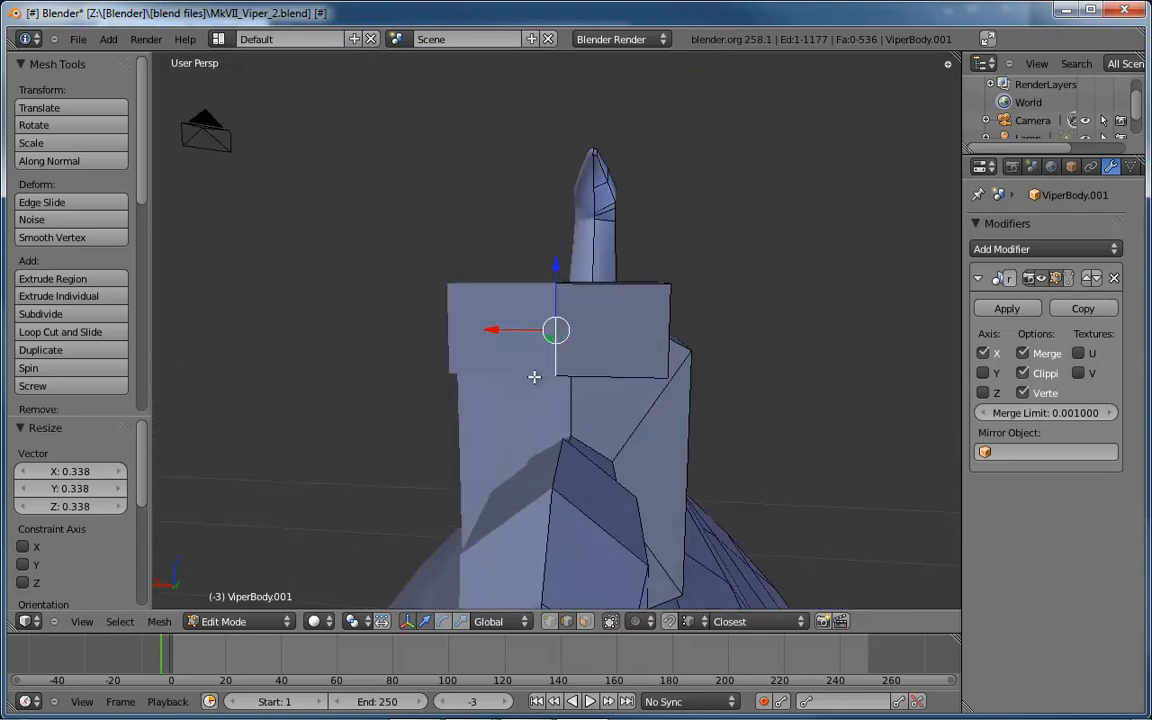
# Select the barrel's top centreline edge and lower it about 0.0082 along Z.
pyautogui.moveTo(702, 427); pyautogui.dragTo(708, 325, button='middle')
pyautogui.moveTo(710, 307); pyautogui.dragTo(589, 277, button='middle')
pyautogui.click(587, 255)
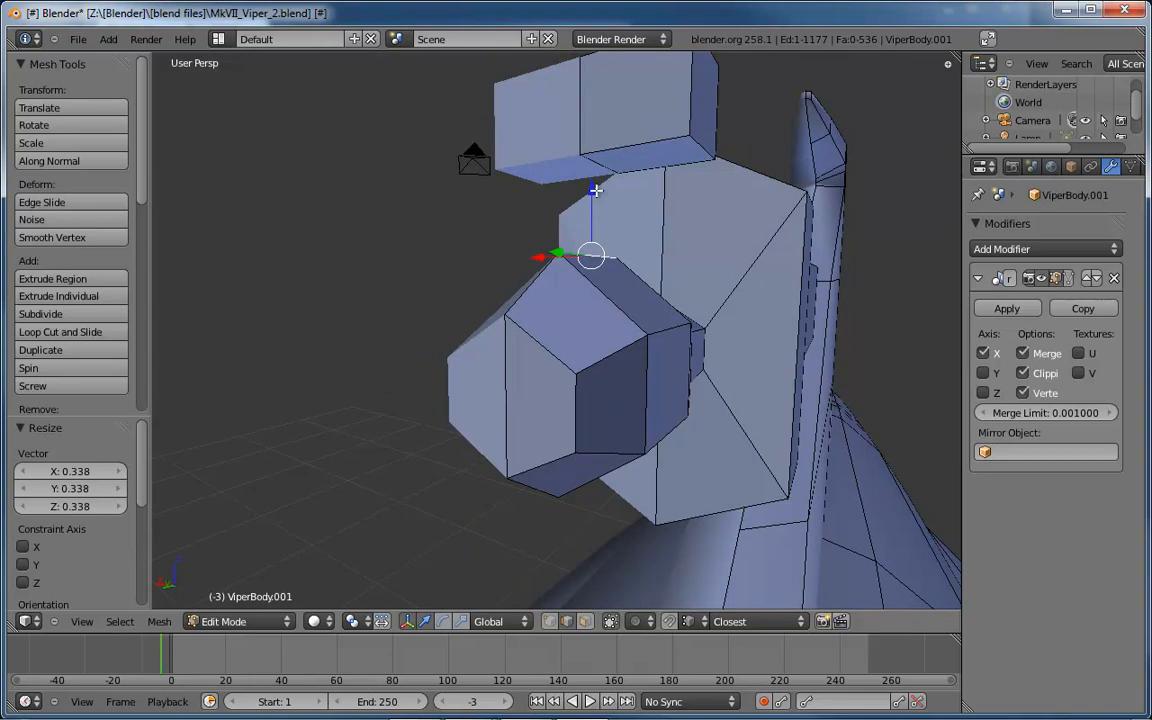
pyautogui.press('g')
pyautogui.press('z')
pyautogui.click(600, 220)
# Select the barrel's bottom centreline edge and raise it about 0.0067 along Z.
pyautogui.moveTo(630, 414); pyautogui.dragTo(590, 512, button='middle')
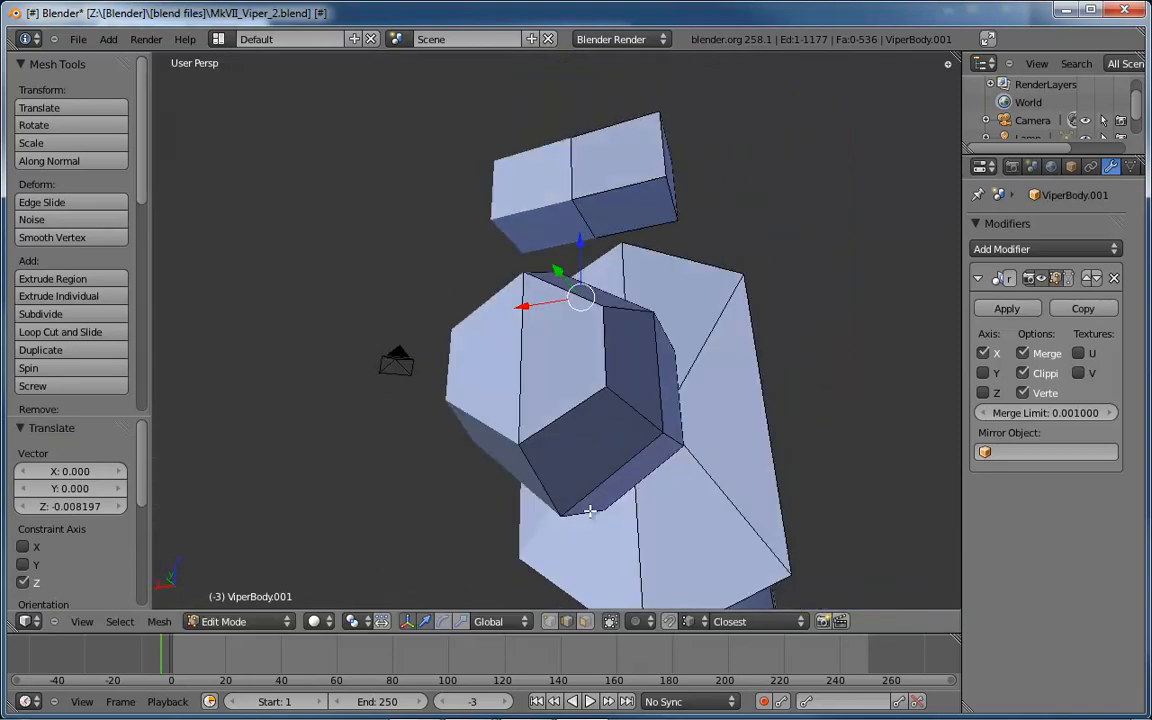
pyautogui.click(588, 512)
pyautogui.press('g')
pyautogui.press('z')
pyautogui.click(590, 433)
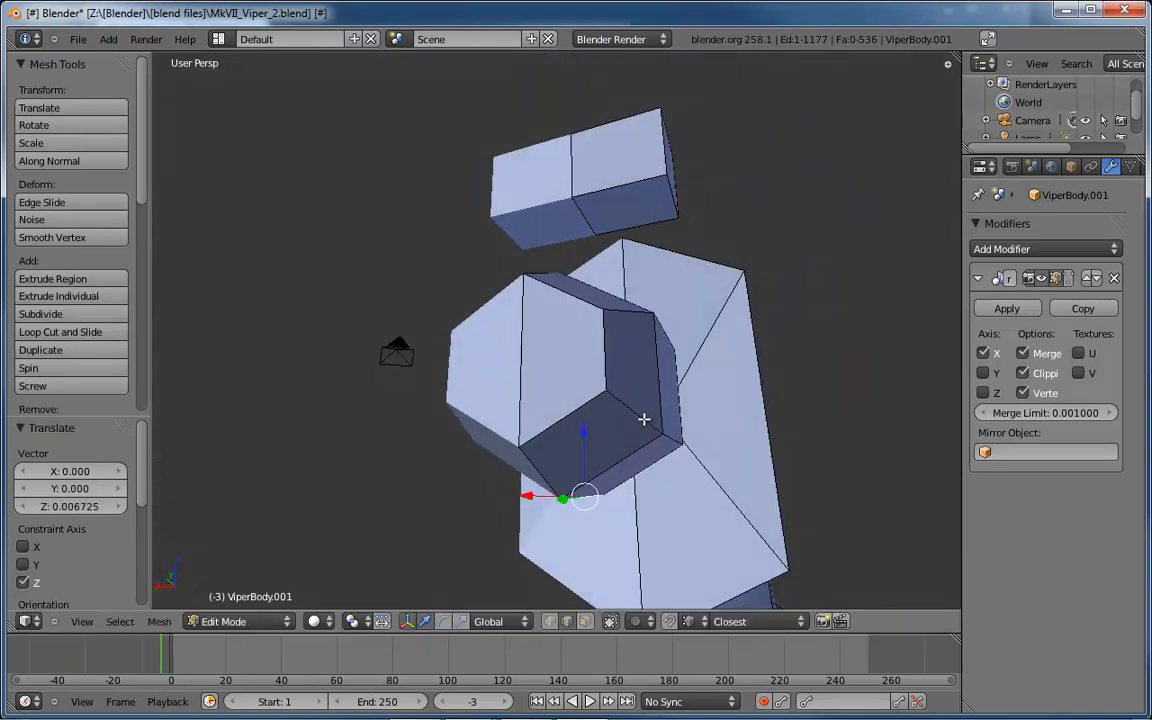
# In vertex select mode, move the cube's lower front centre vertex about 0.086 along Y to form the prong's tip.
pyautogui.moveTo(645, 417); pyautogui.dragTo(576, 321, button='middle')
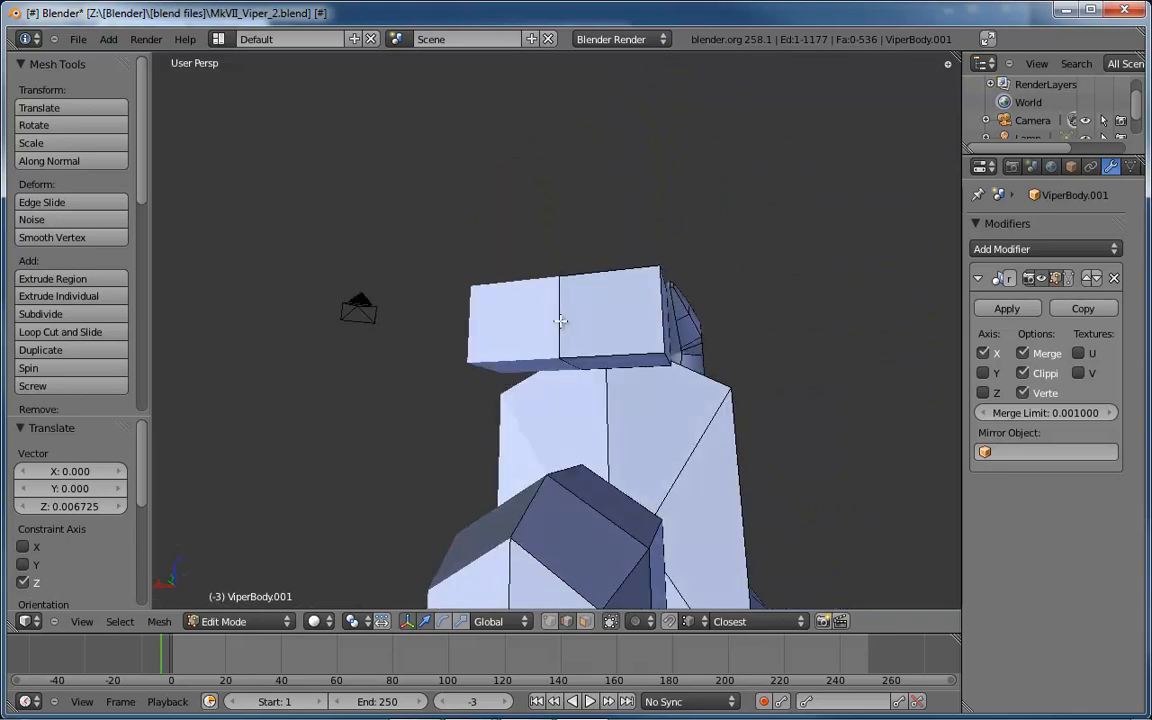
pyautogui.hotkey('ctrl', 'Tab')
pyautogui.click(553, 341)
pyautogui.rightClick(562, 361)
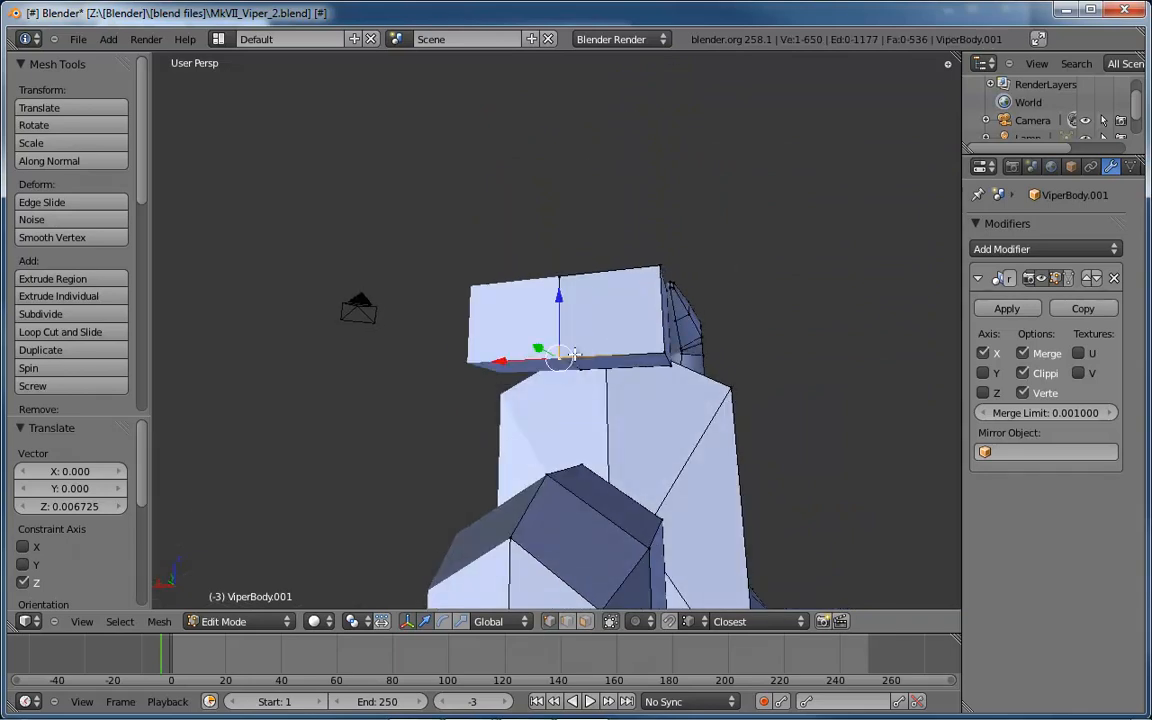
pyautogui.moveTo(562, 360); pyautogui.dragTo(527, 321, button='middle')
pyautogui.press('g')
pyautogui.press('y')
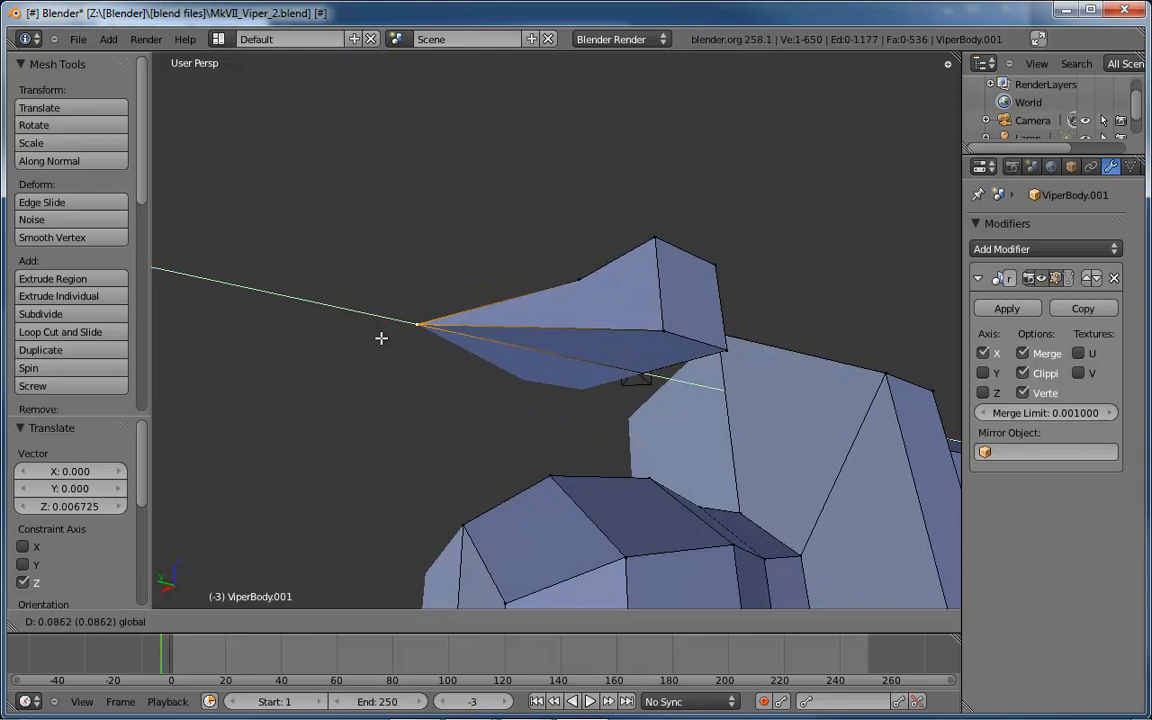
pyautogui.click(380, 337)
# Select the prong's upper outer front vertex and lower it about 0.014 along Z.
pyautogui.moveTo(380, 337); pyautogui.dragTo(567, 414, button='middle')
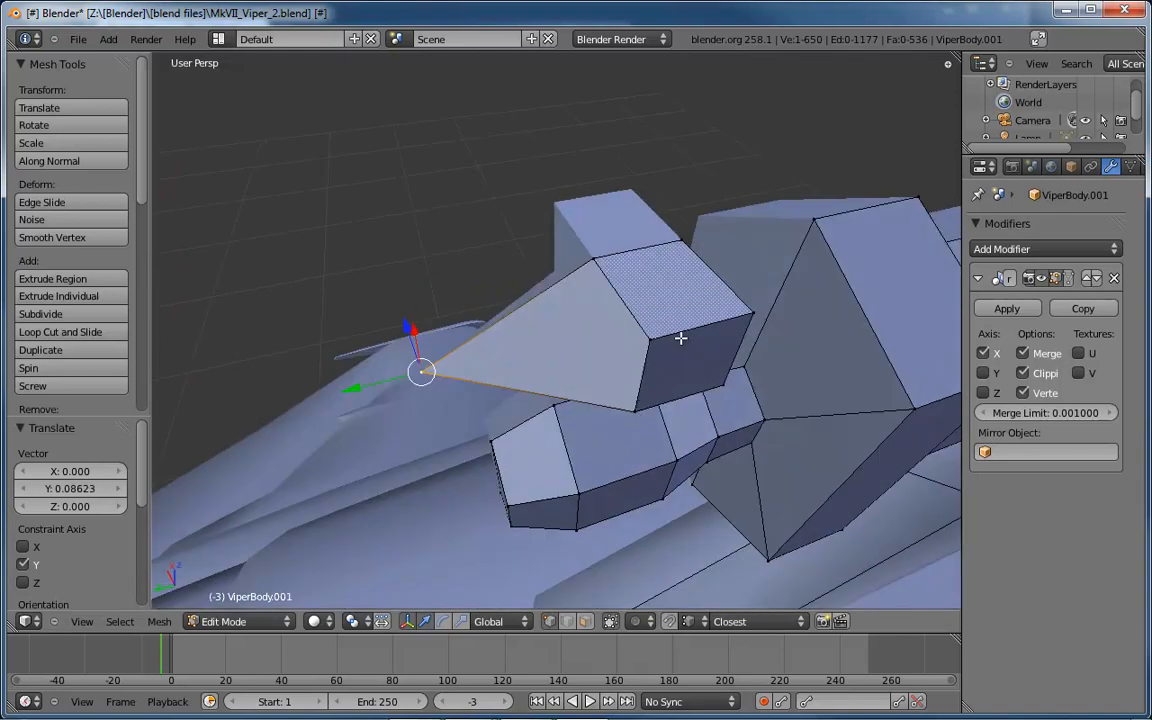
pyautogui.rightClick(671, 339)
pyautogui.moveTo(750, 314); pyautogui.dragTo(545, 271, button='middle')
pyautogui.press('g')
pyautogui.press('y')
pyautogui.click(555, 246)
pyautogui.press('a')
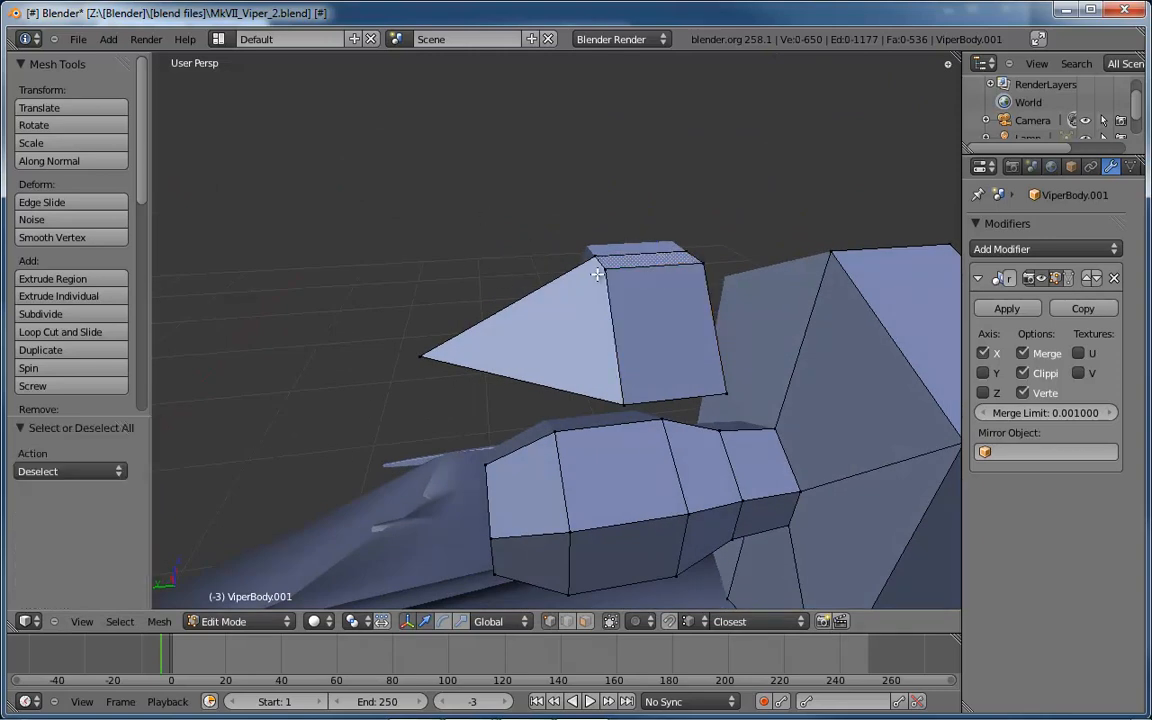
pyautogui.rightClick(622, 274)
pyautogui.press('g')
pyautogui.press('z')
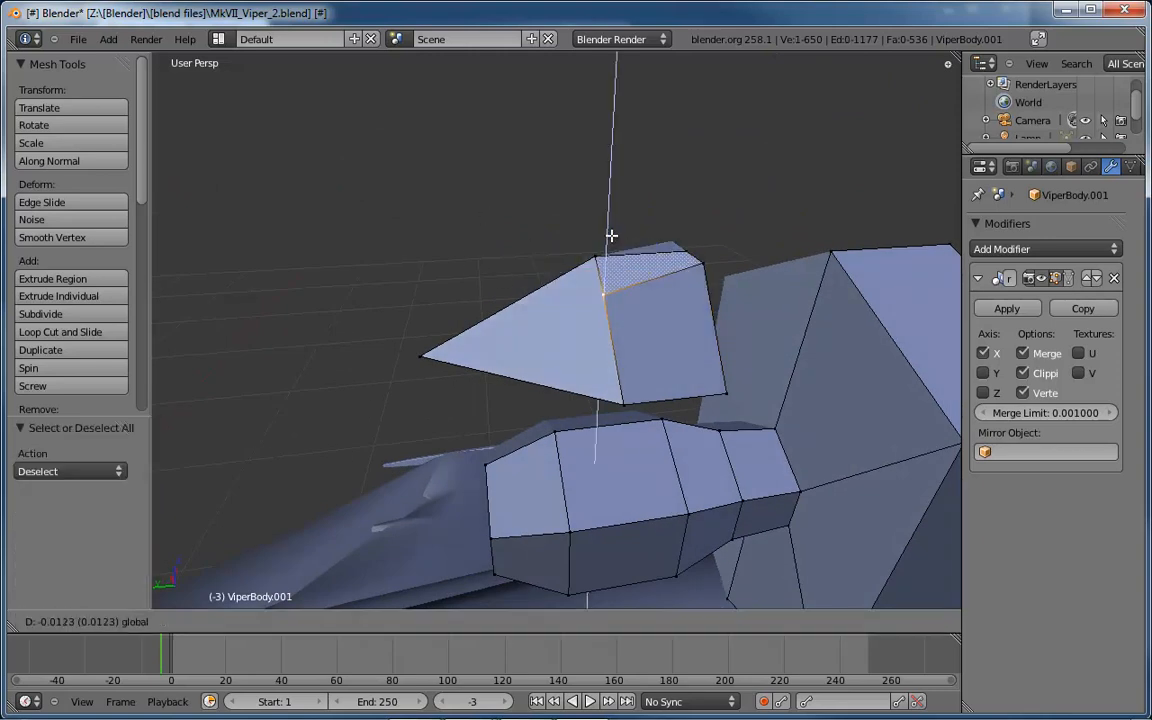
pyautogui.click(617, 240)
# Move the prong's upper front centre vertex forward along Y and lower it about 0.0093 along Z.
pyautogui.rightClick(586, 259)
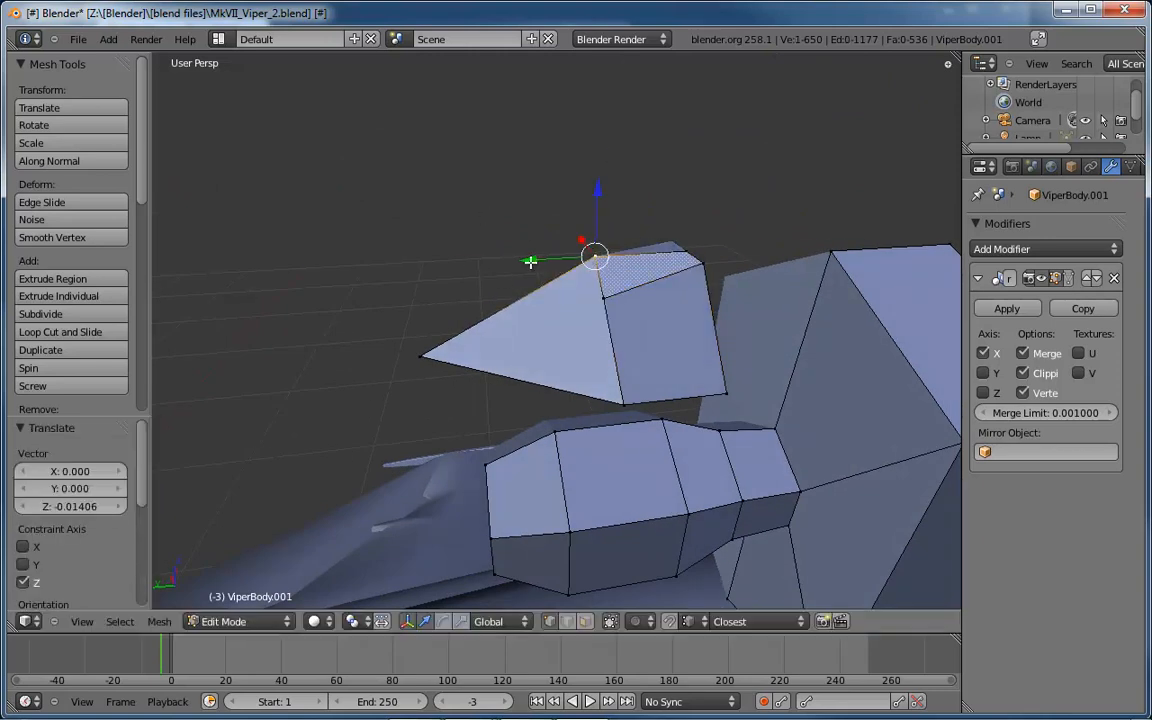
pyautogui.moveTo(530, 262); pyautogui.dragTo(493, 264)
pyautogui.moveTo(560, 197); pyautogui.dragTo(561, 217)
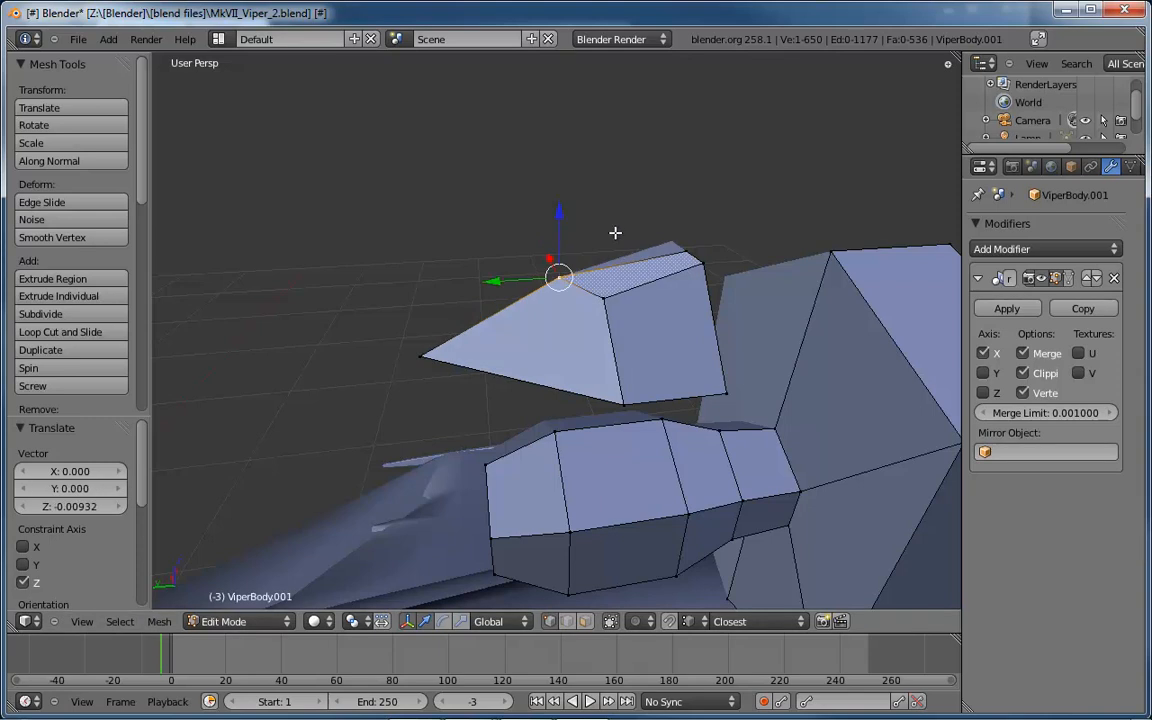
# Lower the prong's upper outer rear vertex along Z, finishing with a 0.0044 upward adjustment.
pyautogui.rightClick(705, 265)
pyautogui.moveTo(713, 212); pyautogui.dragTo(715, 240)
pyautogui.moveTo(715, 241); pyautogui.dragTo(627, 229, button='middle')
pyautogui.moveTo(618, 224); pyautogui.dragTo(618, 223)
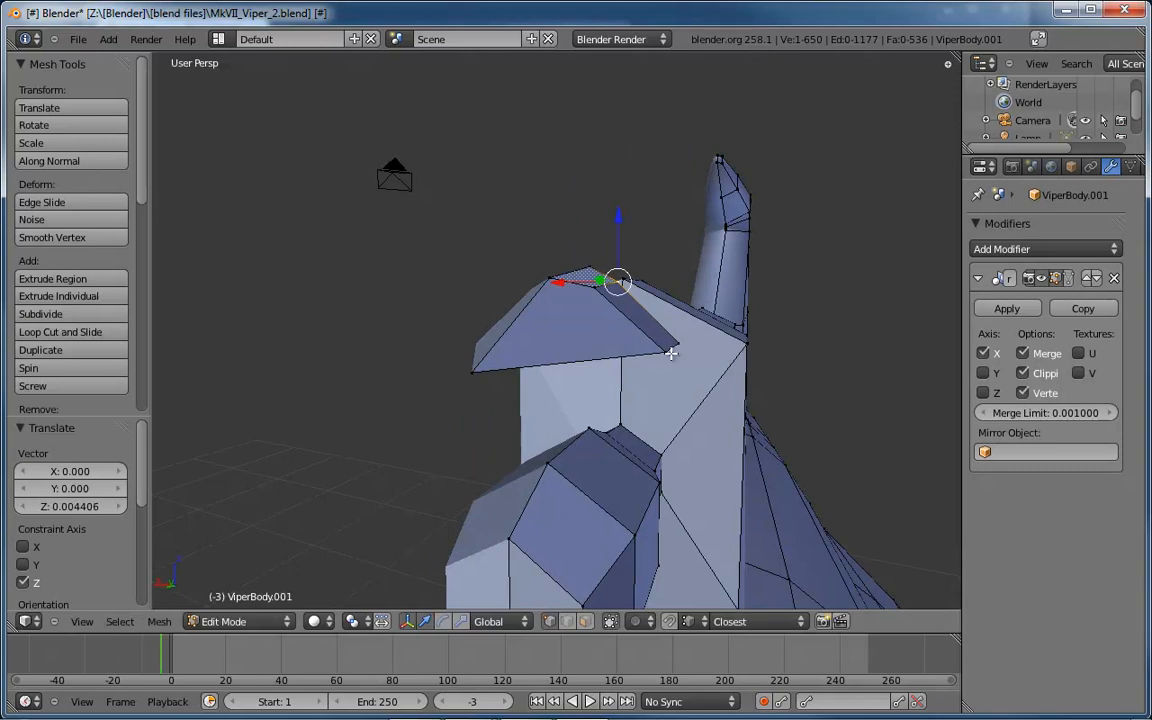
# Move the prong's lower outer front vertex about 0.0094 and its lower outer rear vertex about 0.0092 inward along X.
pyautogui.rightClick(670, 352)
pyautogui.moveTo(610, 349); pyautogui.dragTo(600, 342)
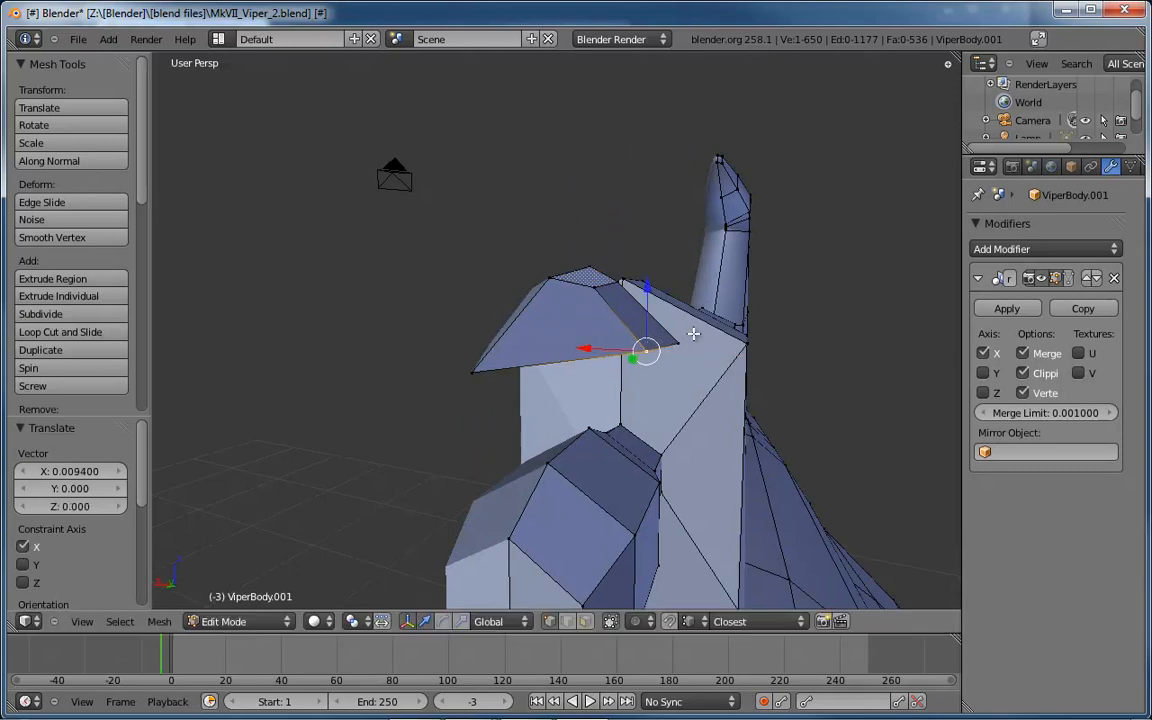
pyautogui.moveTo(694, 334); pyautogui.dragTo(682, 434, button='middle')
pyautogui.rightClick(692, 292)
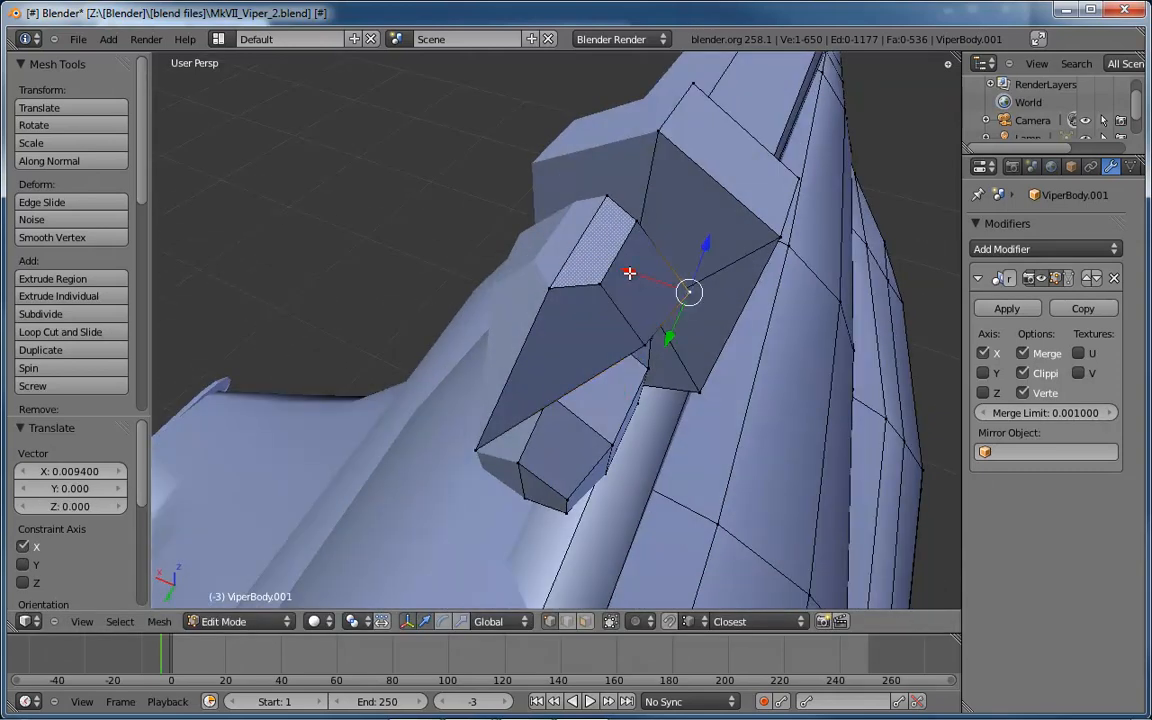
pyautogui.moveTo(629, 273); pyautogui.dragTo(612, 266)
# Move the prong's lower outer front vertex about 0.052 along Y and 0.019 along X, and correct it by -0.0031 along Y.
pyautogui.moveTo(630, 363); pyautogui.dragTo(712, 373, button='middle')
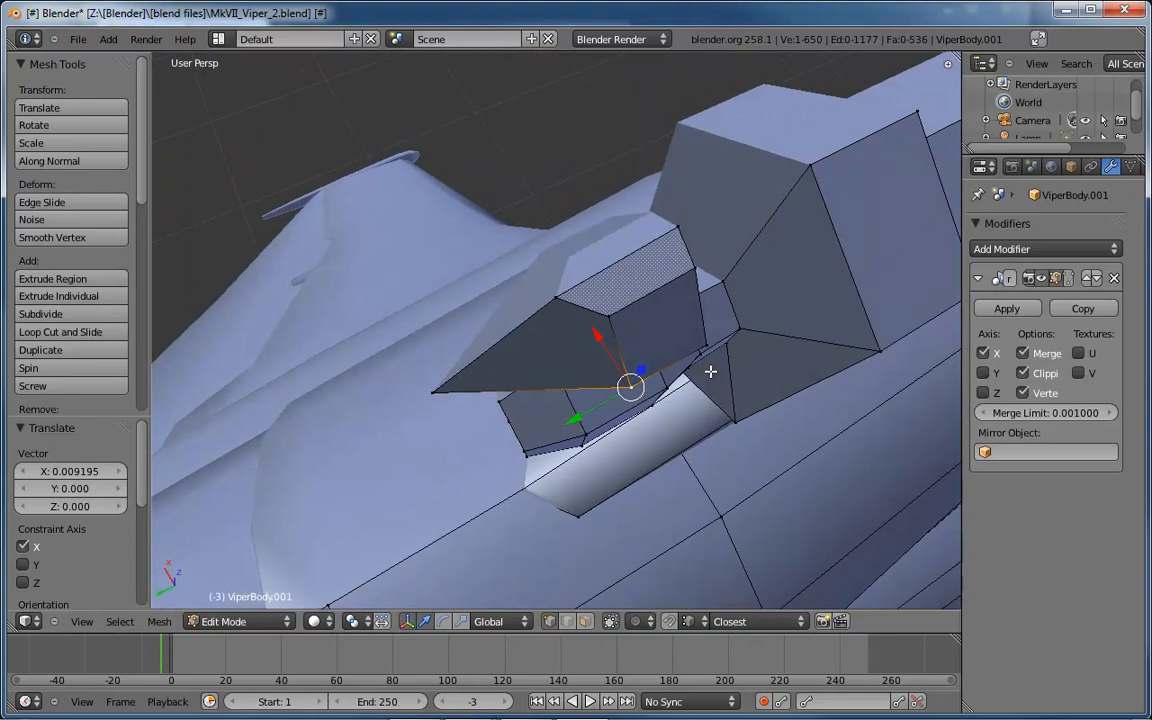
pyautogui.moveTo(576, 415); pyautogui.dragTo(480, 448)
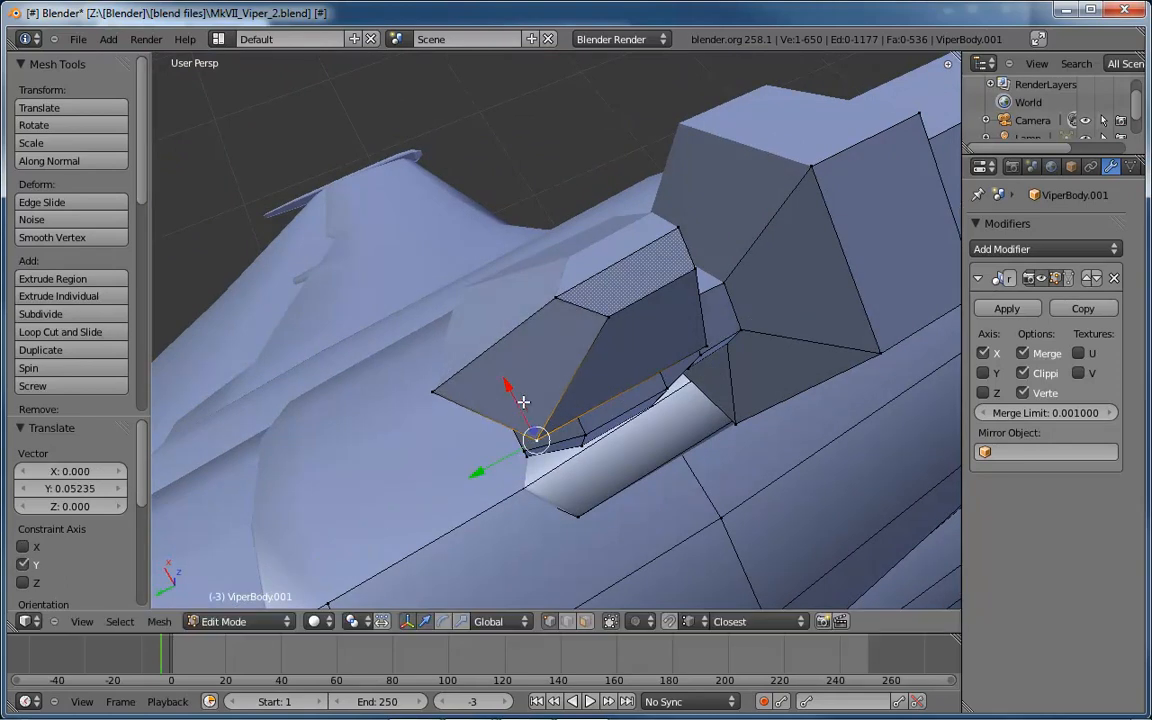
pyautogui.moveTo(520, 398); pyautogui.dragTo(481, 352)
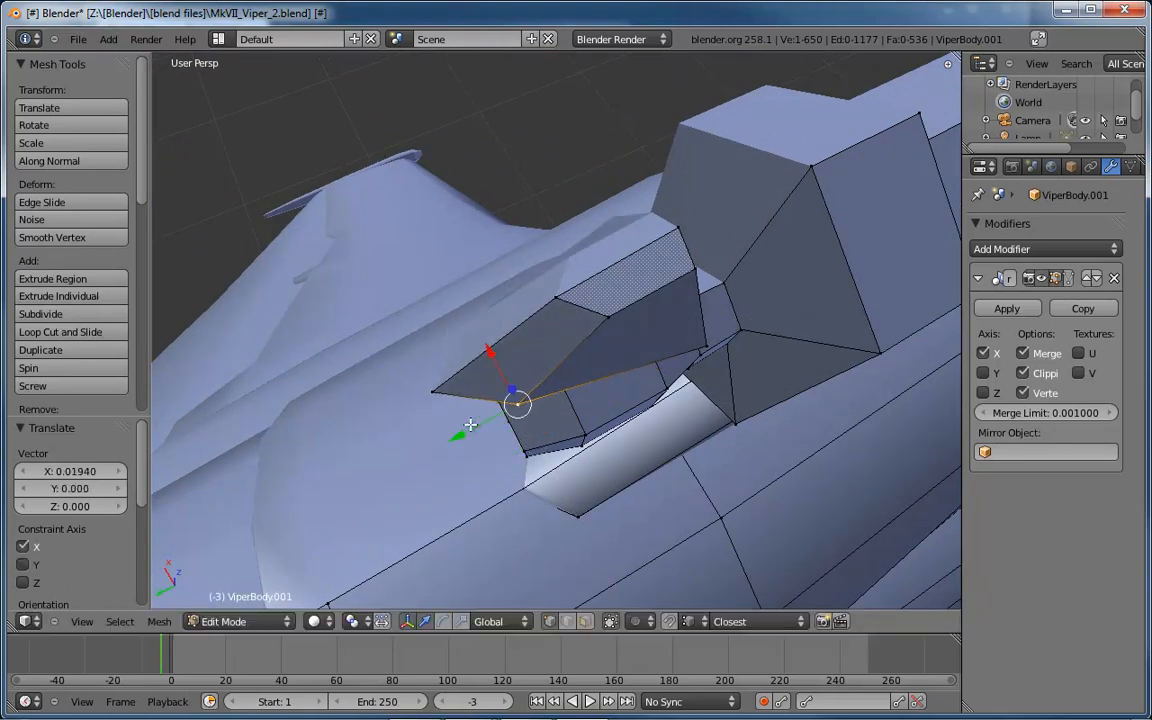
pyautogui.moveTo(462, 432); pyautogui.dragTo(467, 436)
pyautogui.moveTo(625, 381); pyautogui.dragTo(568, 333, button='middle')
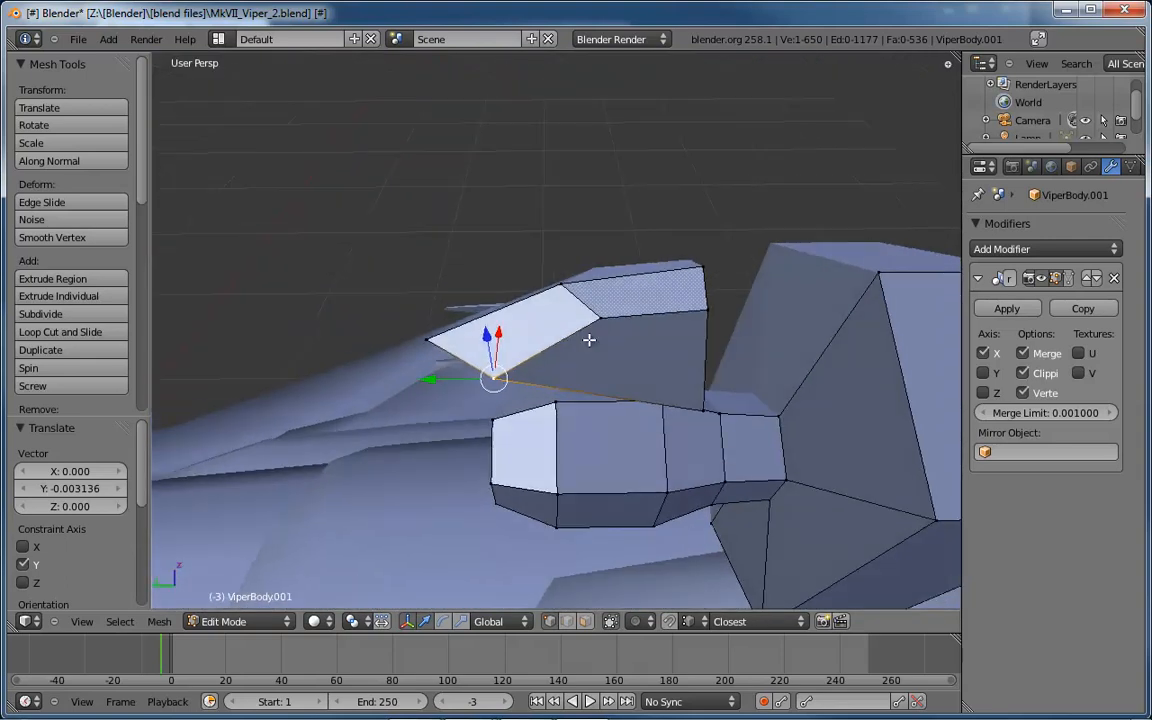
pyautogui.moveTo(653, 337); pyautogui.dragTo(663, 269, button='middle')
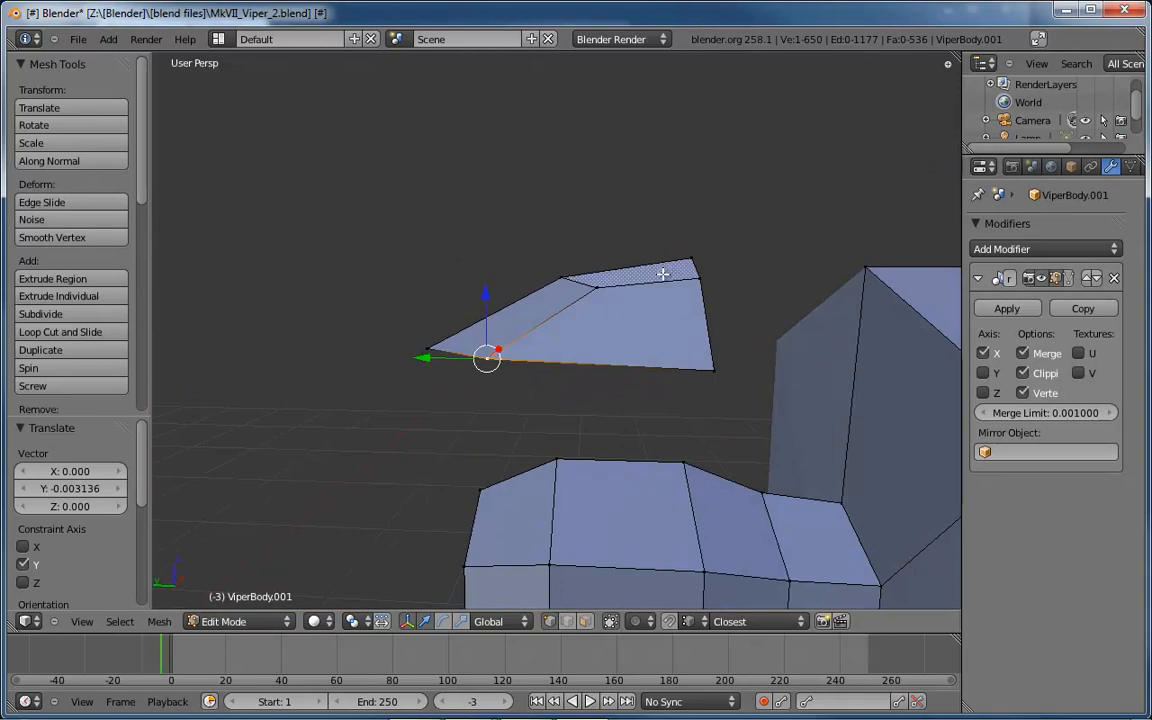
# Select the whole prong, lower it toward the barrel, move it about -0.092 along Y, and raise it about 0.022 in left view.
pyautogui.press('ctrl+KP_Add')
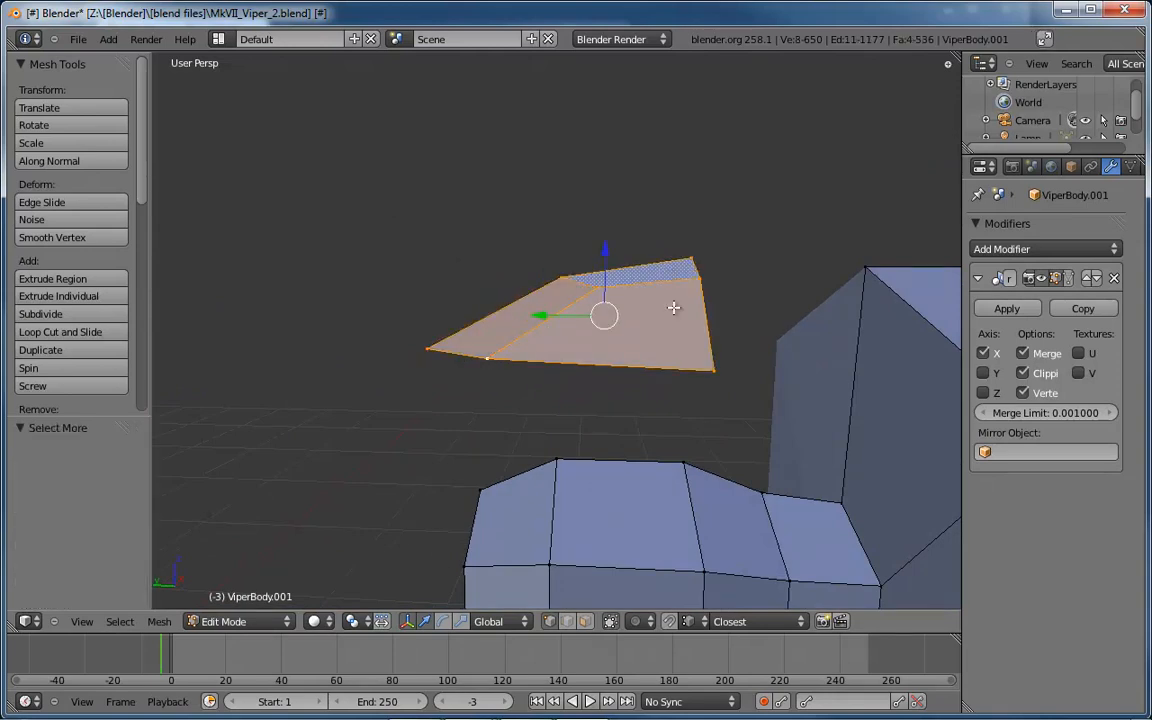
pyautogui.moveTo(674, 311); pyautogui.dragTo(529, 317, button='middle')
pyautogui.moveTo(420, 167); pyautogui.dragTo(427, 316)
pyautogui.moveTo(362, 340); pyautogui.dragTo(562, 364)
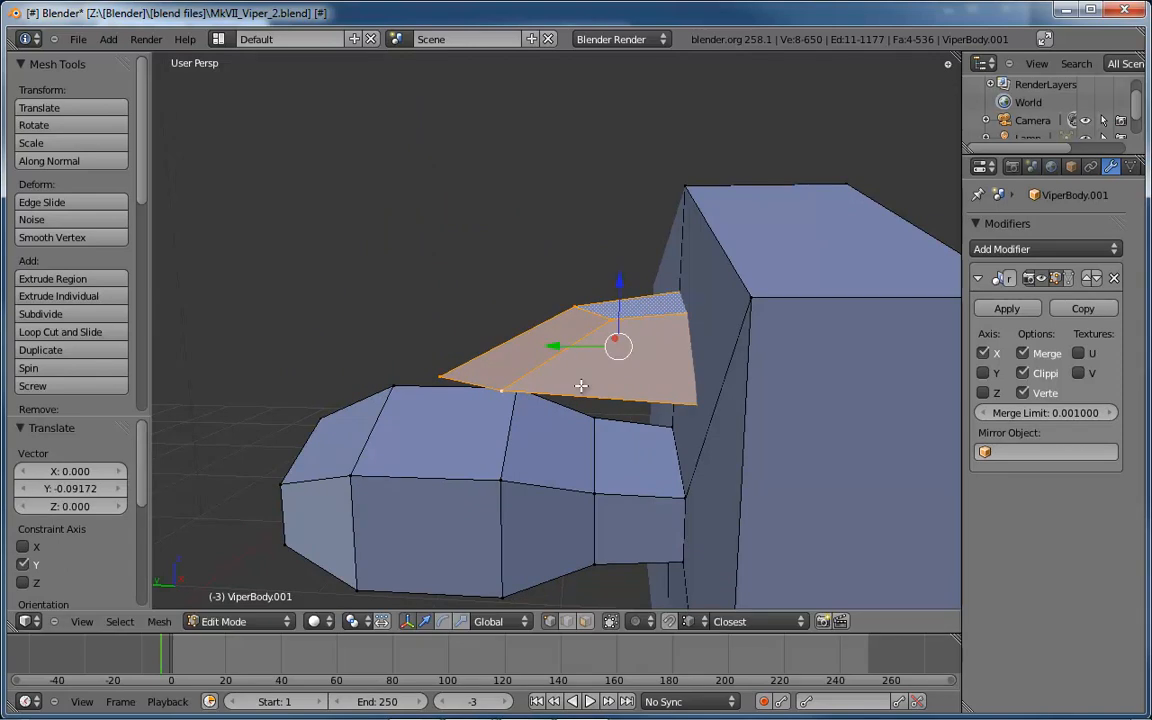
pyautogui.press('ctrl+KP_3')
pyautogui.moveTo(611, 277); pyautogui.dragTo(618, 234)
# Select the front face of the upper prong and move it about 0.119 along Y to match the reference.
pyautogui.hotkey('ctrl', 'Tab')
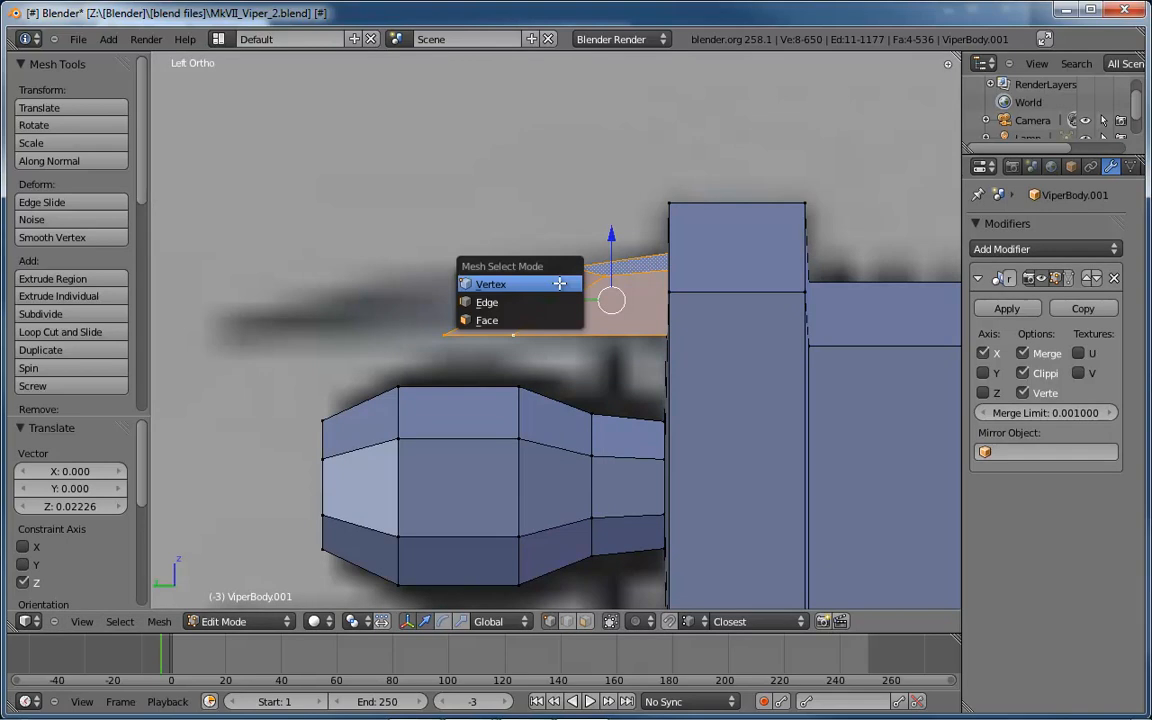
pyautogui.press('3')
pyautogui.press('a')
pyautogui.rightClick(537, 303)
pyautogui.moveTo(465, 306); pyautogui.dragTo(253, 315)
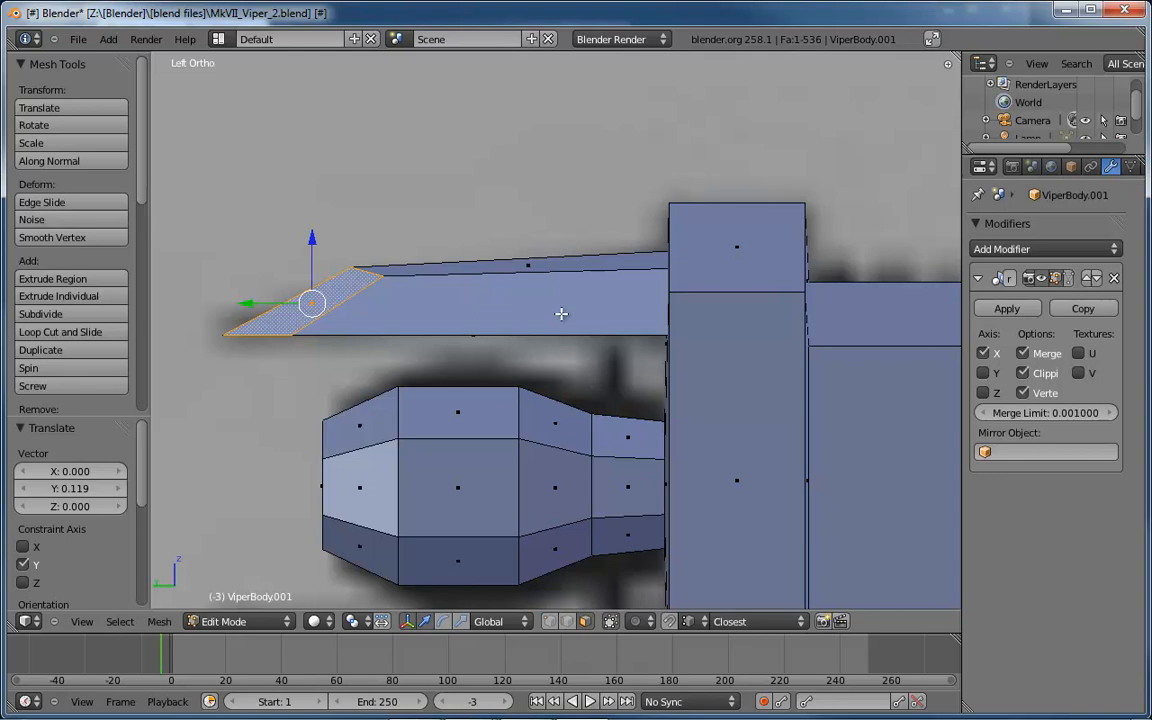
# Add a loop cut across the middle of the lengthened prong, slid to about 0.03.
pyautogui.hotkey('ctrl', 'r')
pyautogui.click(478, 254)
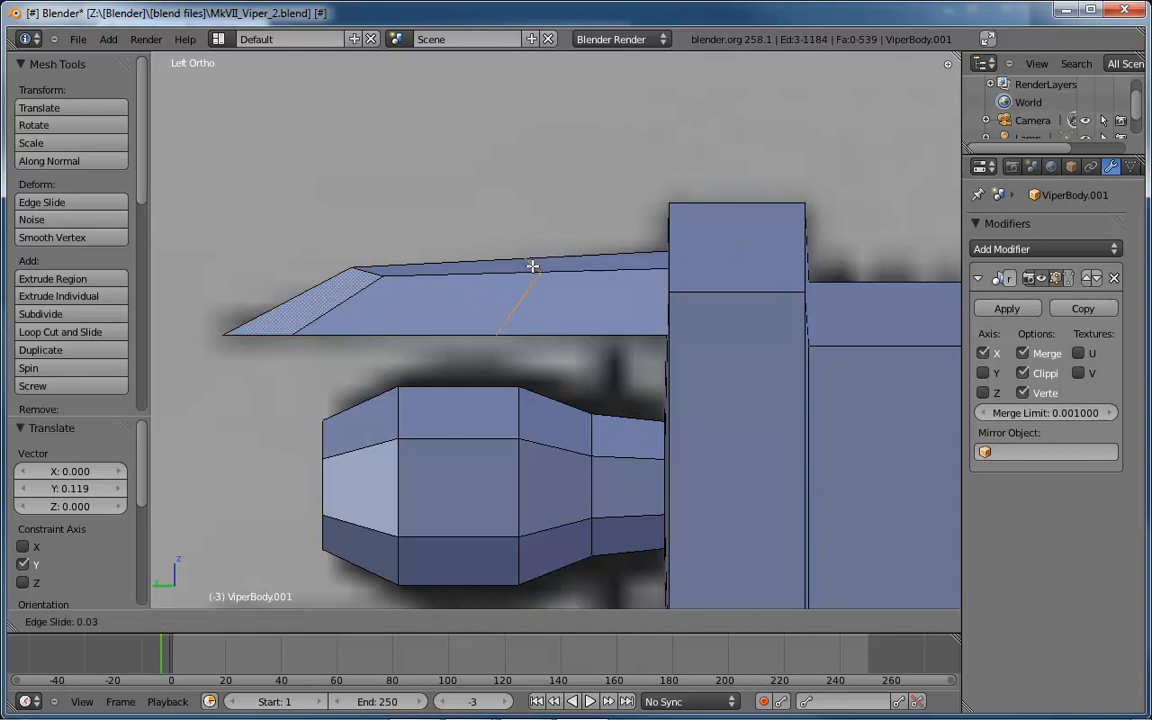
pyautogui.click(530, 265)
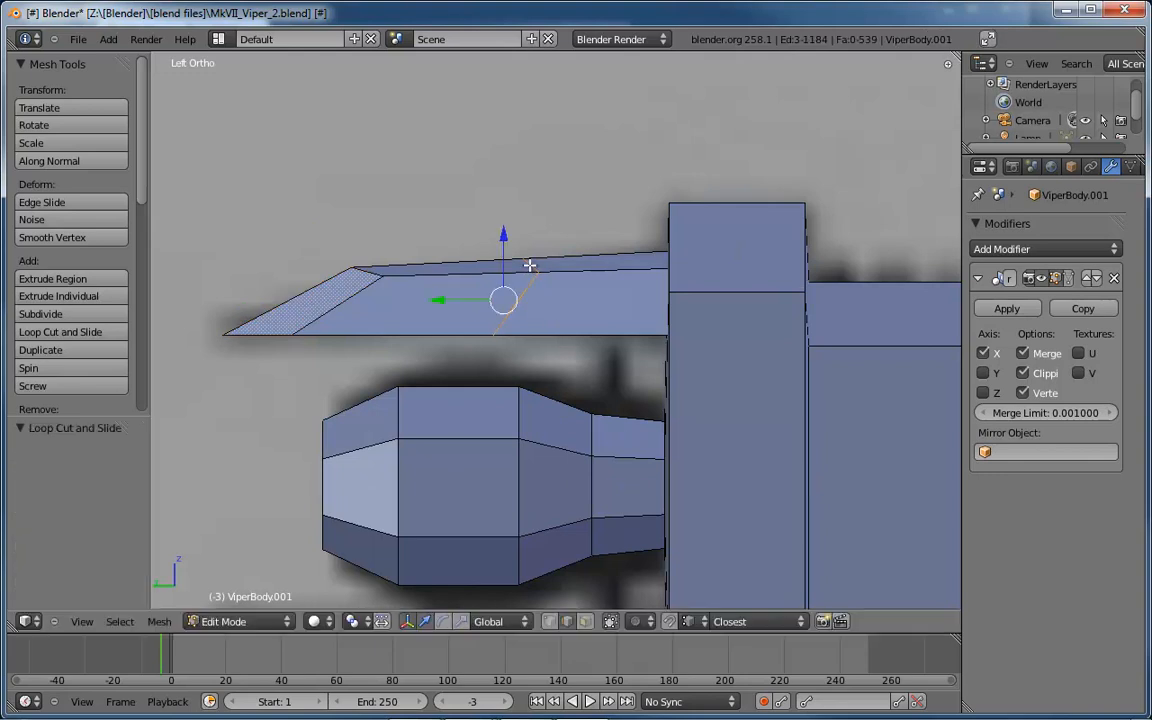
# Lower the prong's front upper edge and move it about 0.016 along Y, and move the loop cut's upper edge about 0.0145 along Y.
pyautogui.rightClick(365, 271)
pyautogui.moveTo(365, 206); pyautogui.dragTo(365, 228)
pyautogui.moveTo(301, 295); pyautogui.dragTo(271, 300)
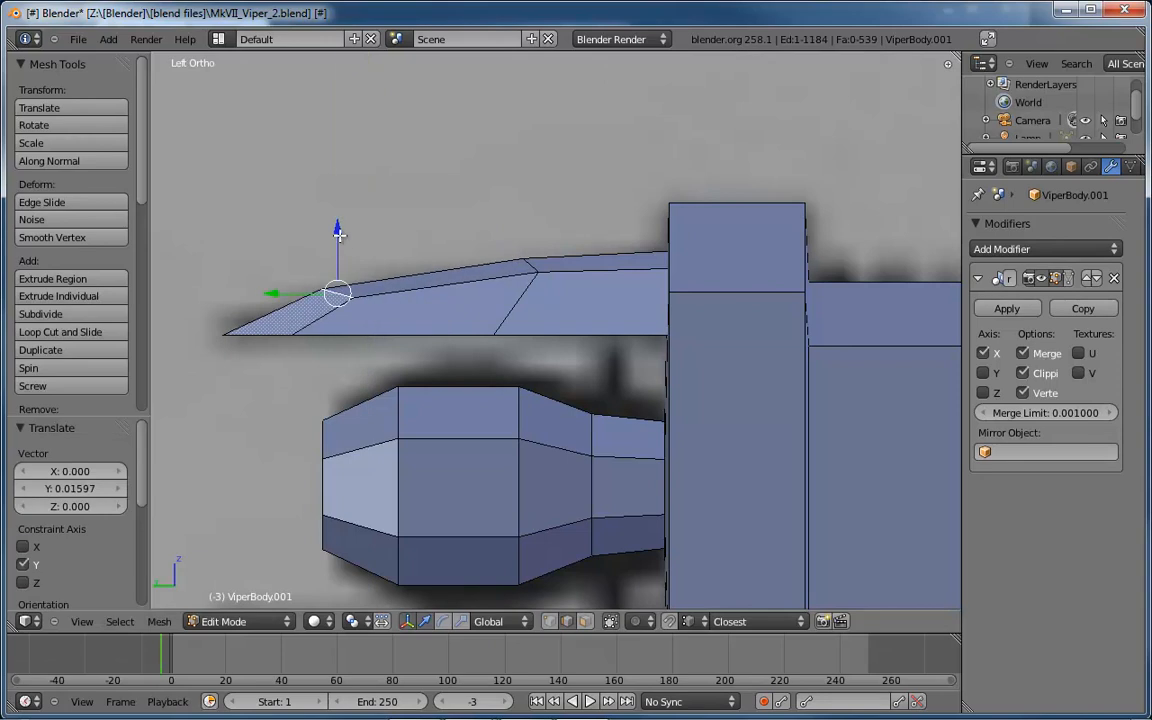
pyautogui.moveTo(337, 228); pyautogui.dragTo(337, 235)
pyautogui.rightClick(530, 265)
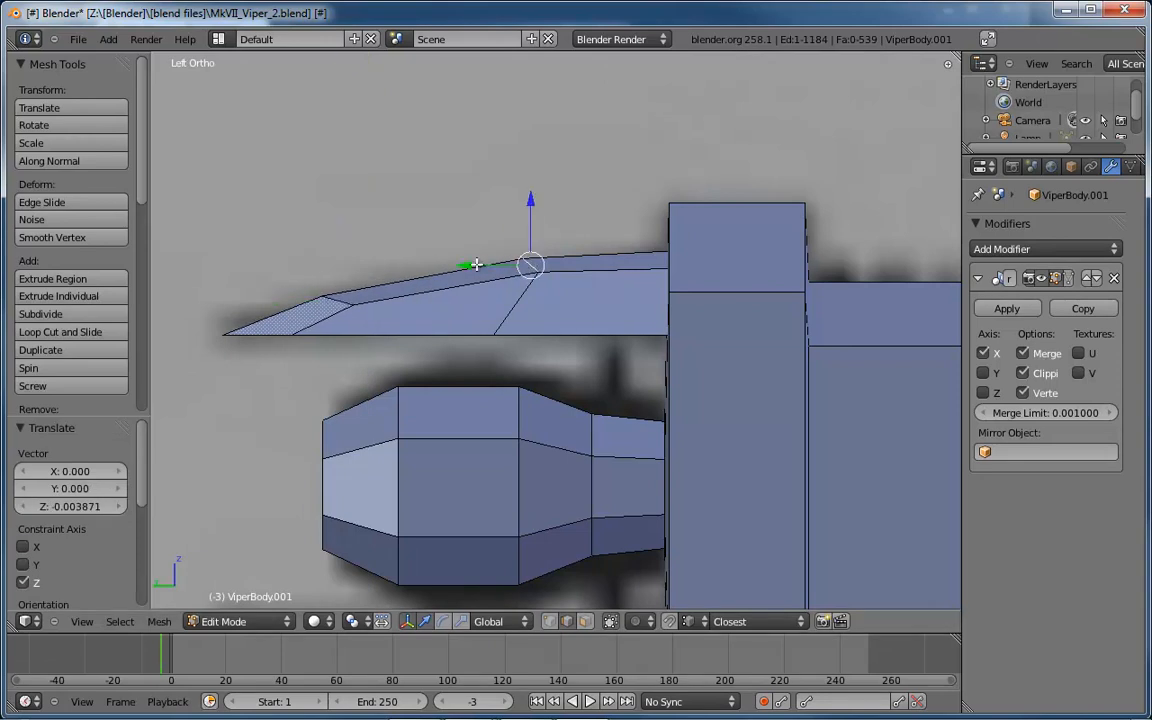
pyautogui.moveTo(476, 265)
pyautogui.mouseDown()
pyautogui.moveTo(462, 268)
pyautogui.moveTo(470, 285)
pyautogui.mouseUp()
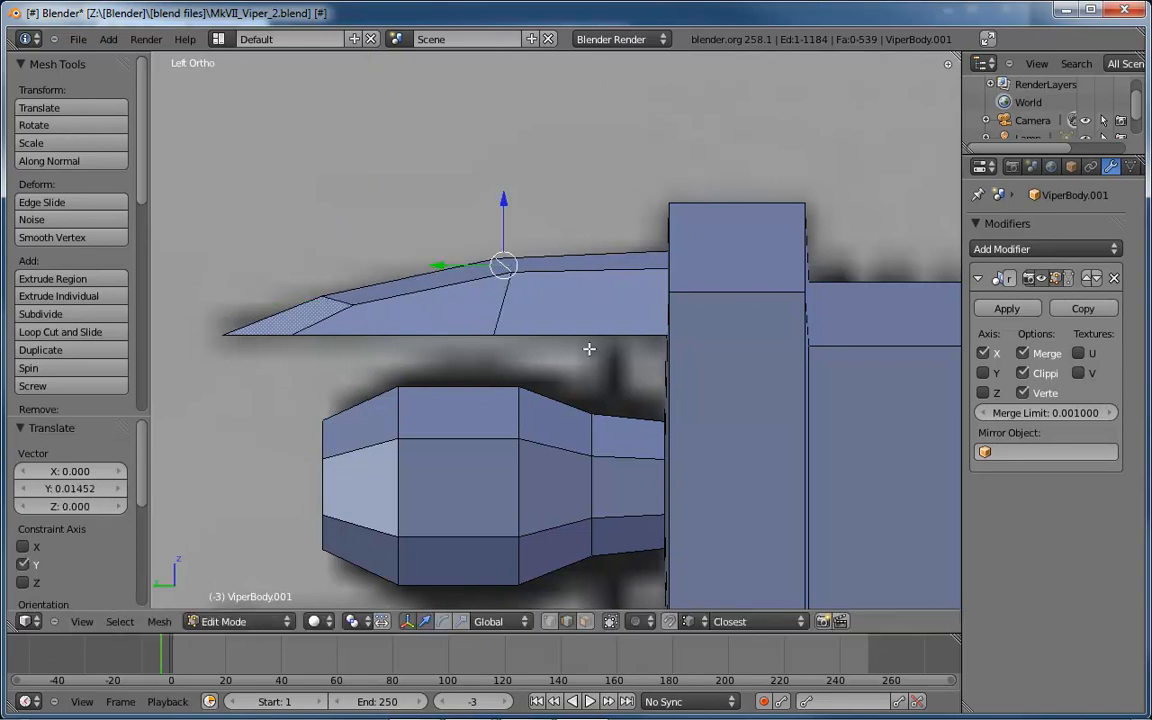
pyautogui.moveTo(589, 348); pyautogui.dragTo(595, 437, button='middle')
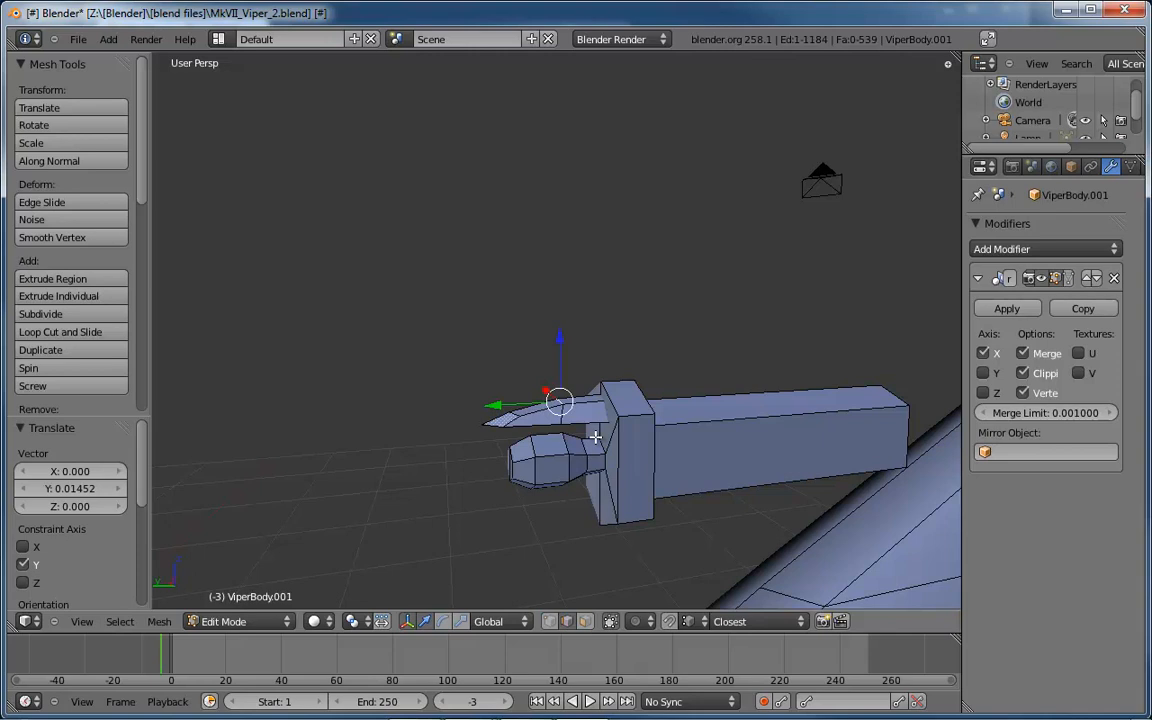
# Select all faces of the prong, duplicate them, and move the copy about -0.181 along Z below the barrel.
pyautogui.hotkey('ctrl', 'Tab')
pyautogui.click(595, 437)
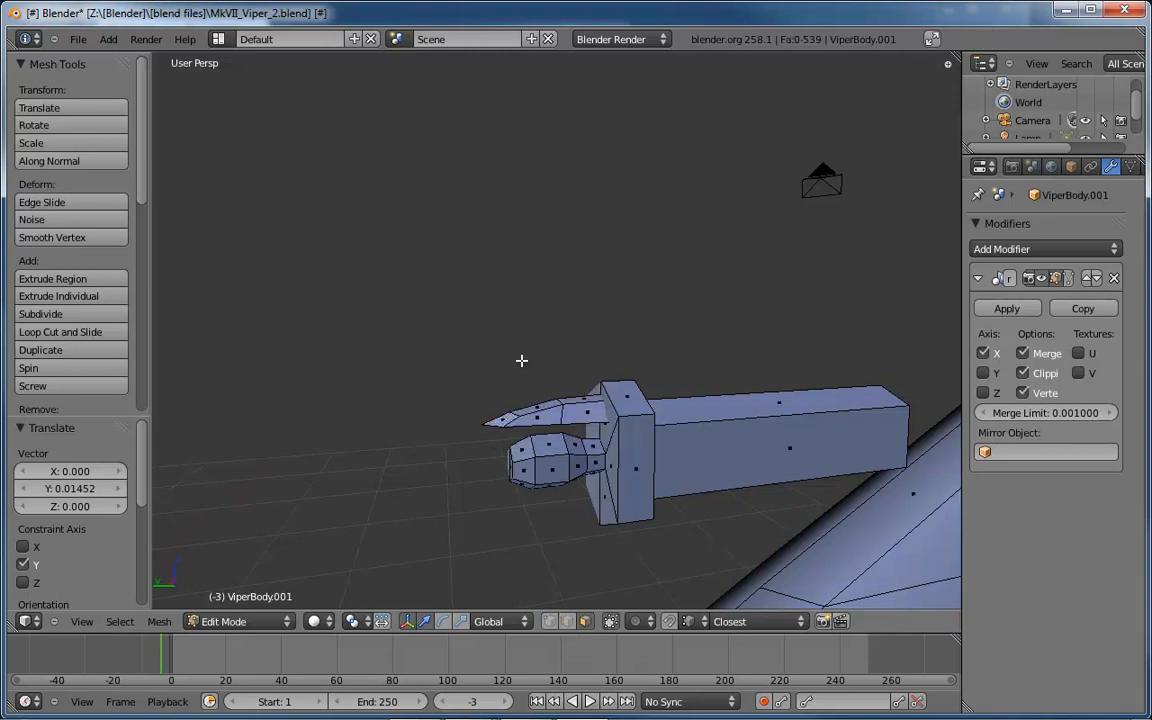
pyautogui.rightClick(533, 420)
pyautogui.press('ctrl+KP_Add')
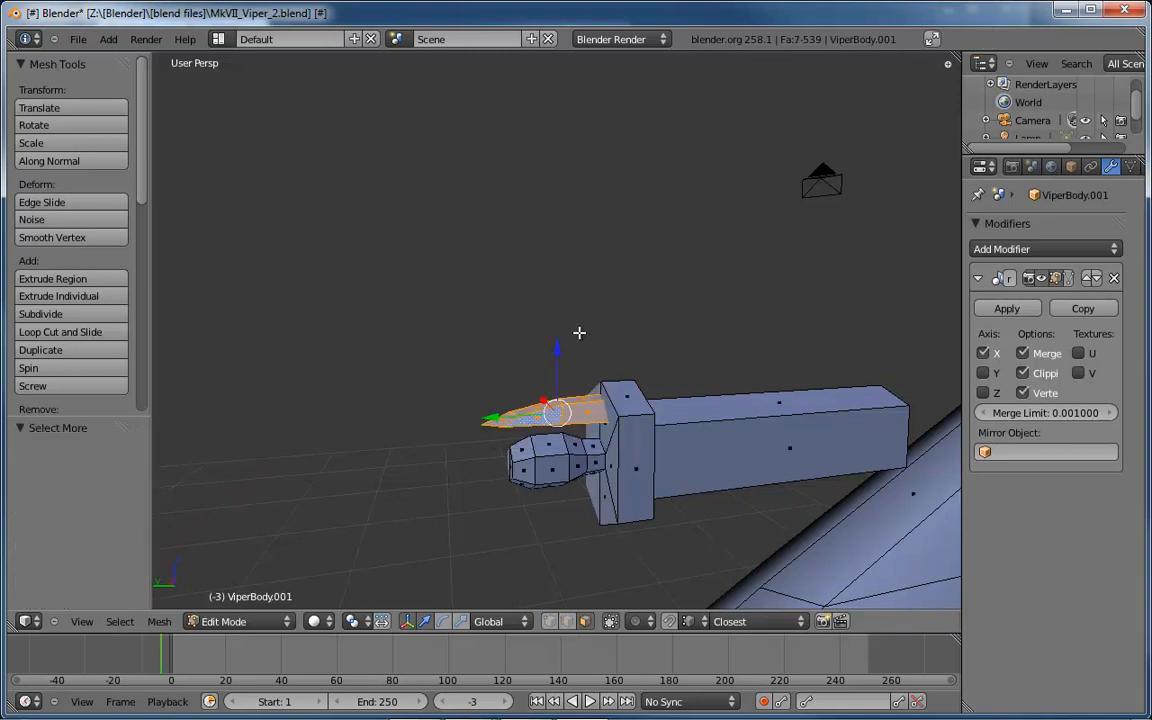
pyautogui.moveTo(567, 383); pyautogui.dragTo(567, 363, button='middle')
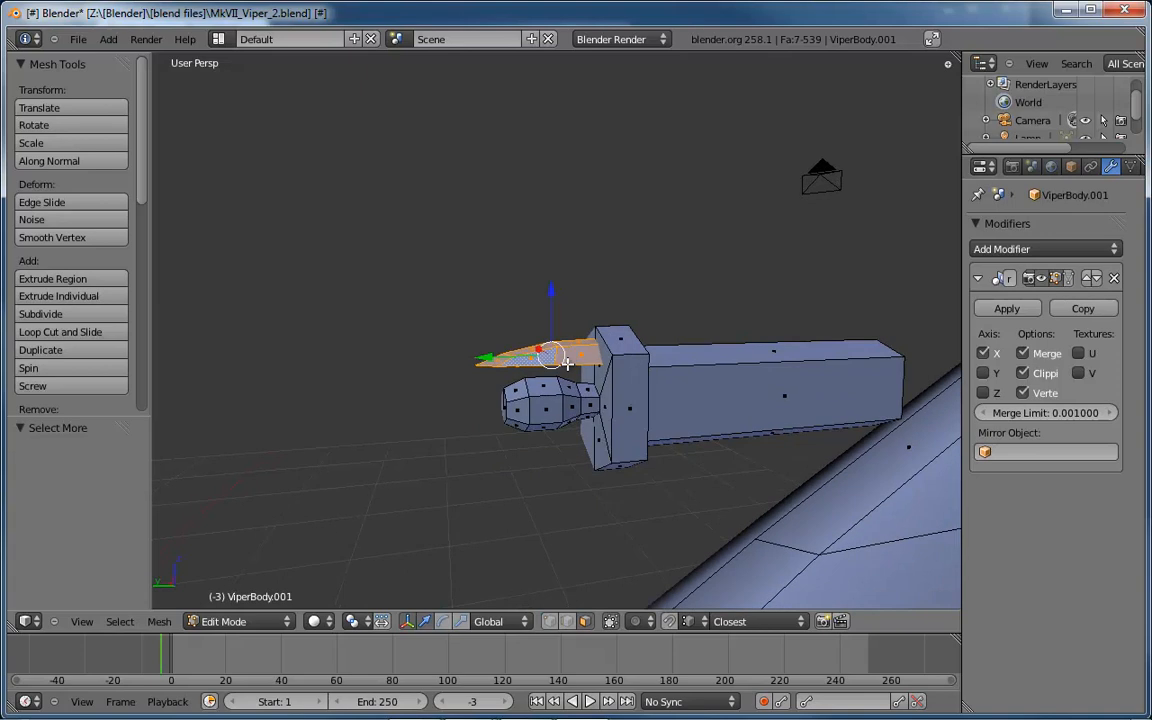
pyautogui.hotkey('shift', 'd')
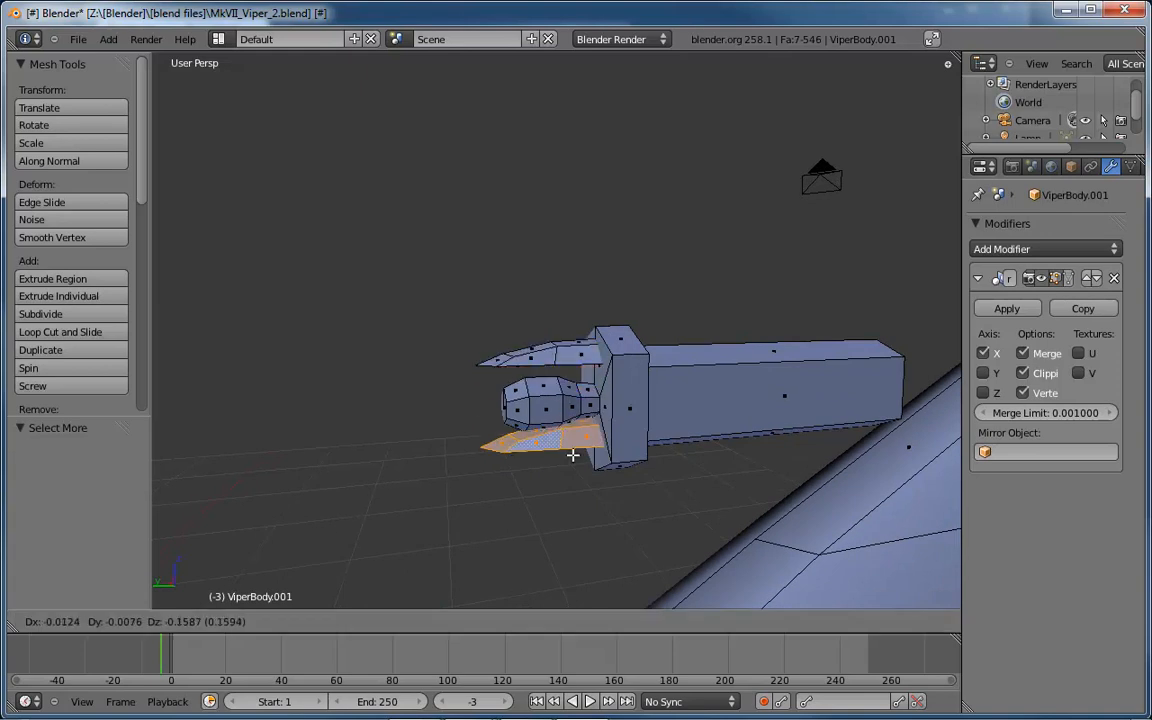
pyautogui.click(521, 379)
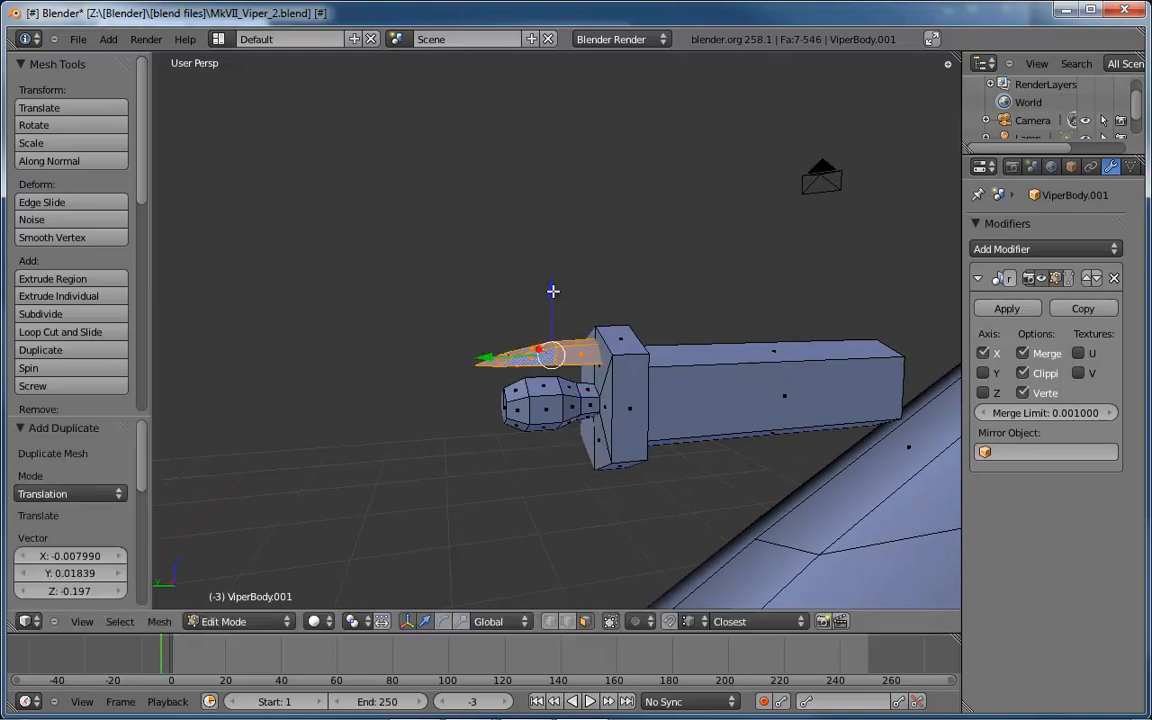
pyautogui.press('g')
pyautogui.press('z')
pyautogui.click(552, 382)
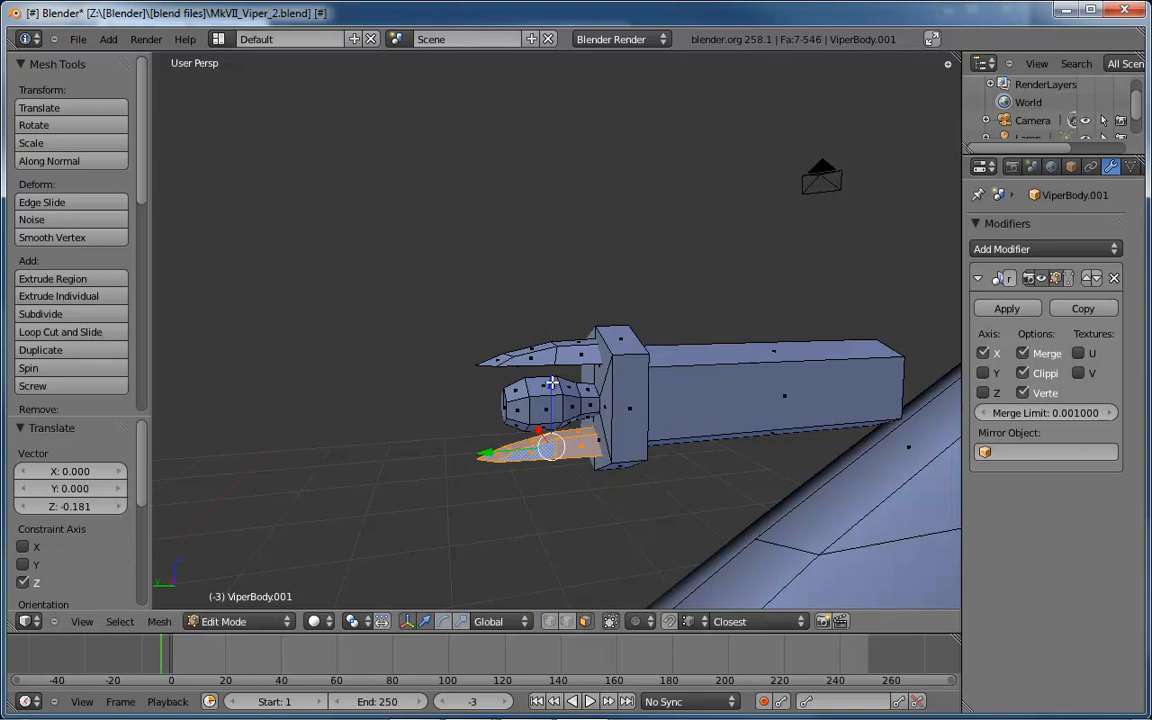
# Try to rotate the prong copy 180 degrees about the global Y axis.
pyautogui.press('r')
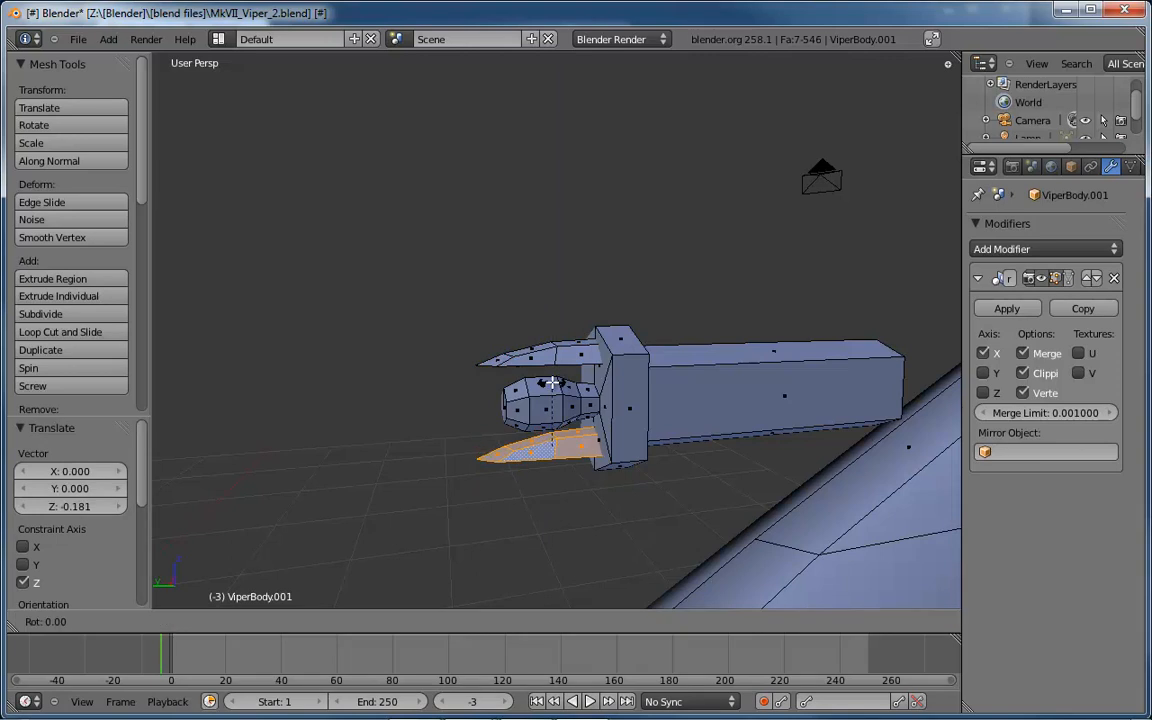
pyautogui.press('y')
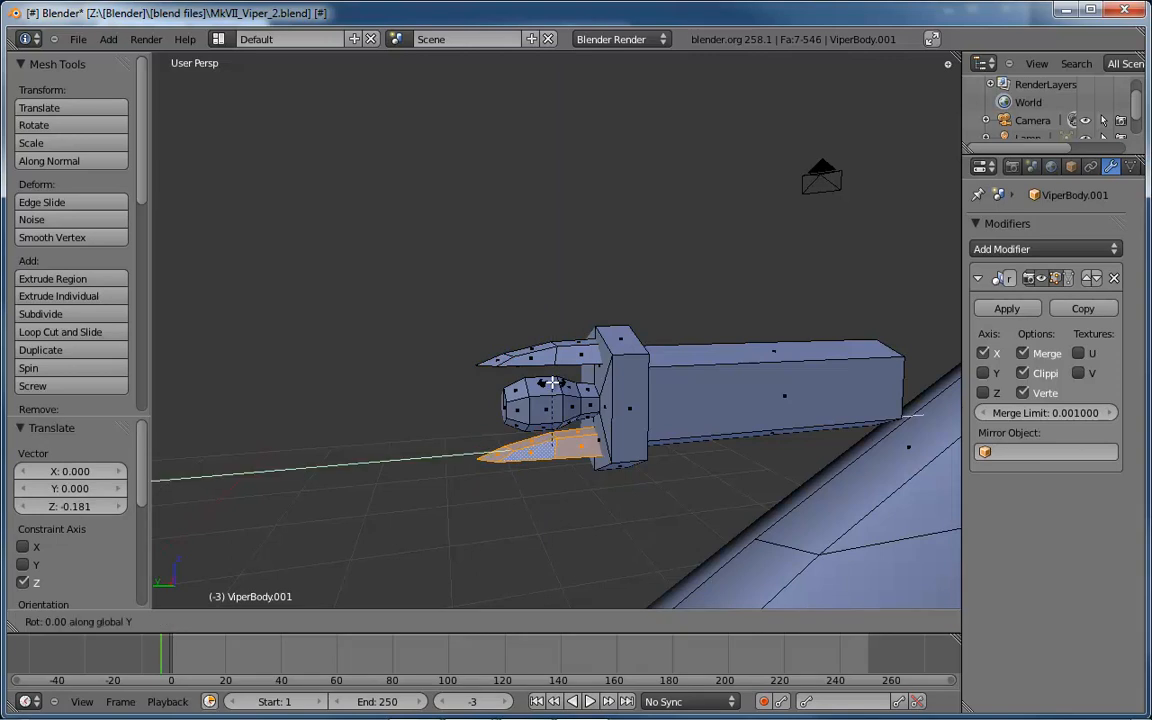
pyautogui.write('180')
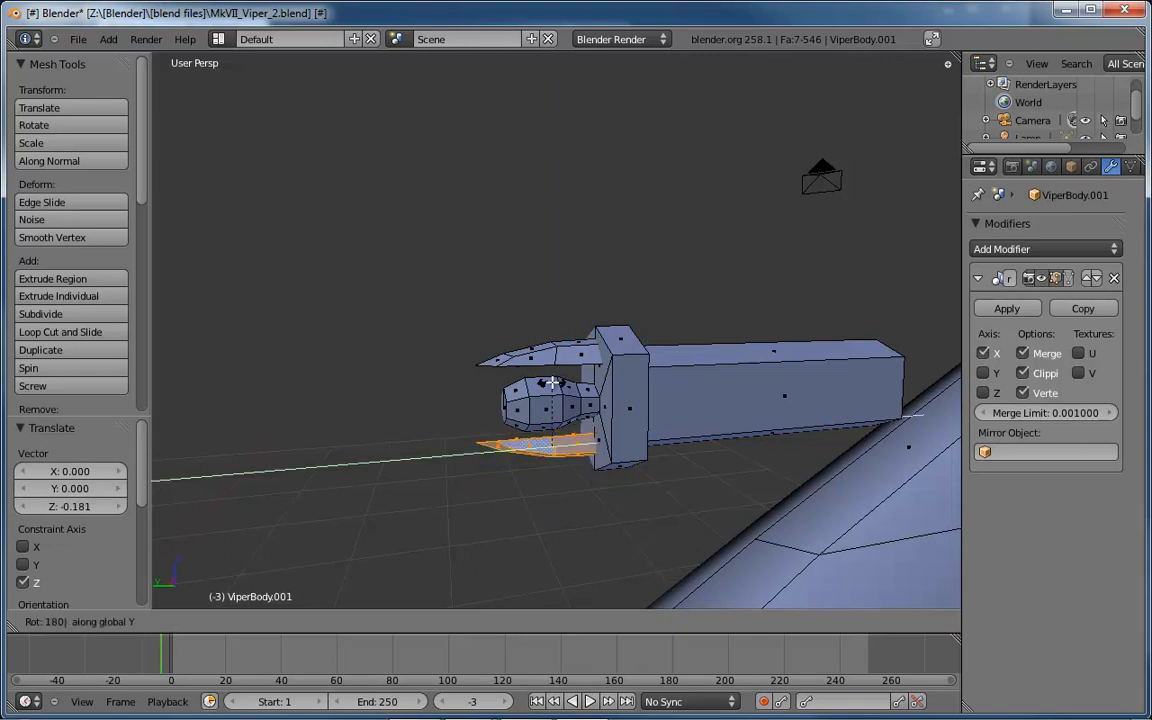
pyautogui.press('Return')
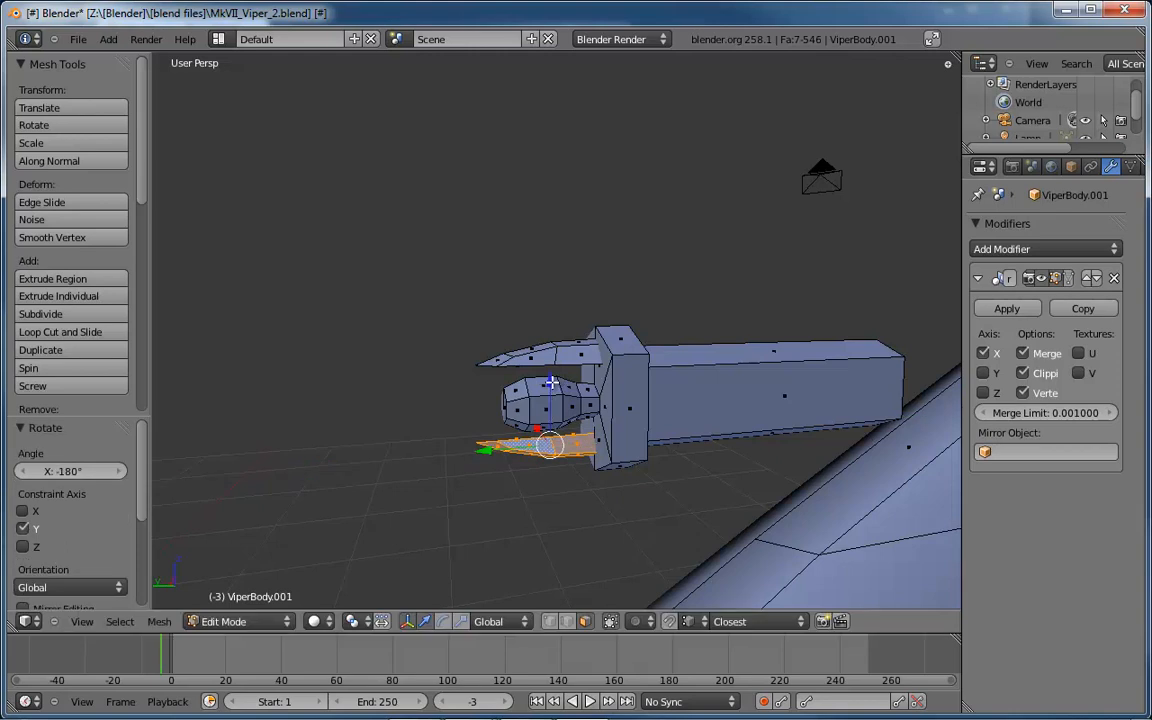
pyautogui.moveTo(549, 427); pyautogui.dragTo(596, 408, button='middle')
pyautogui.hotkey('ctrl', 'z')
# Flip the prong copy by scaling it -1 along Z, and lower it about 0.0021 in left view.
pyautogui.press('s')
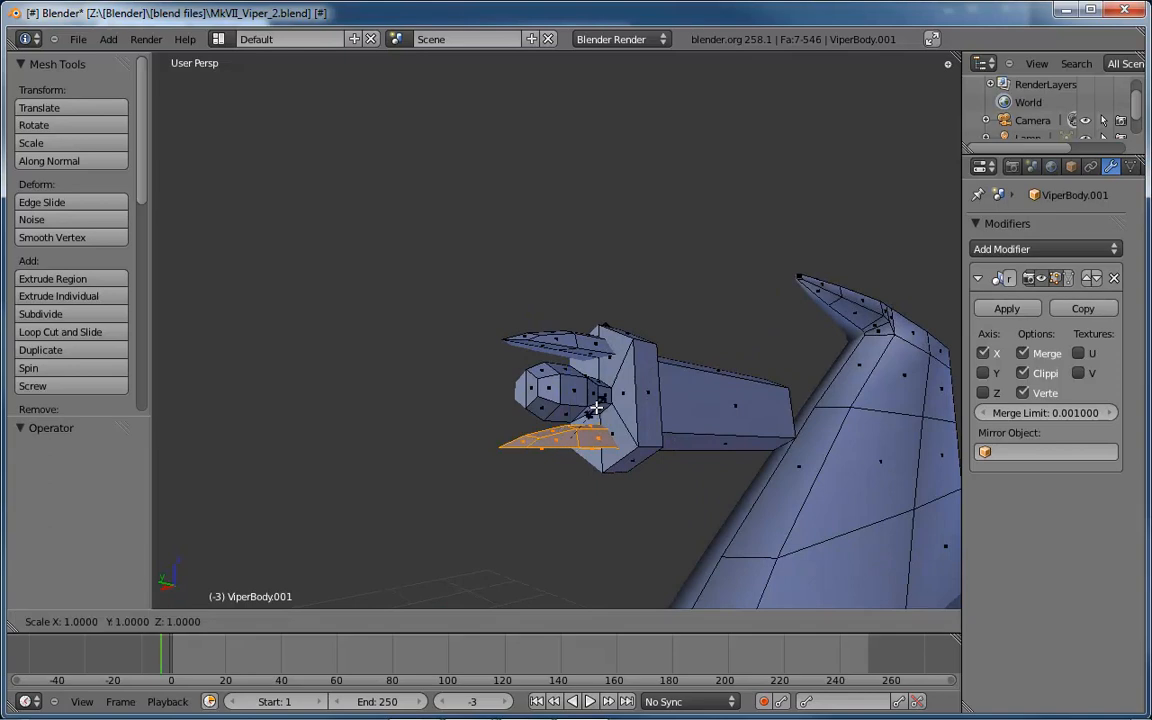
pyautogui.write('z-1')
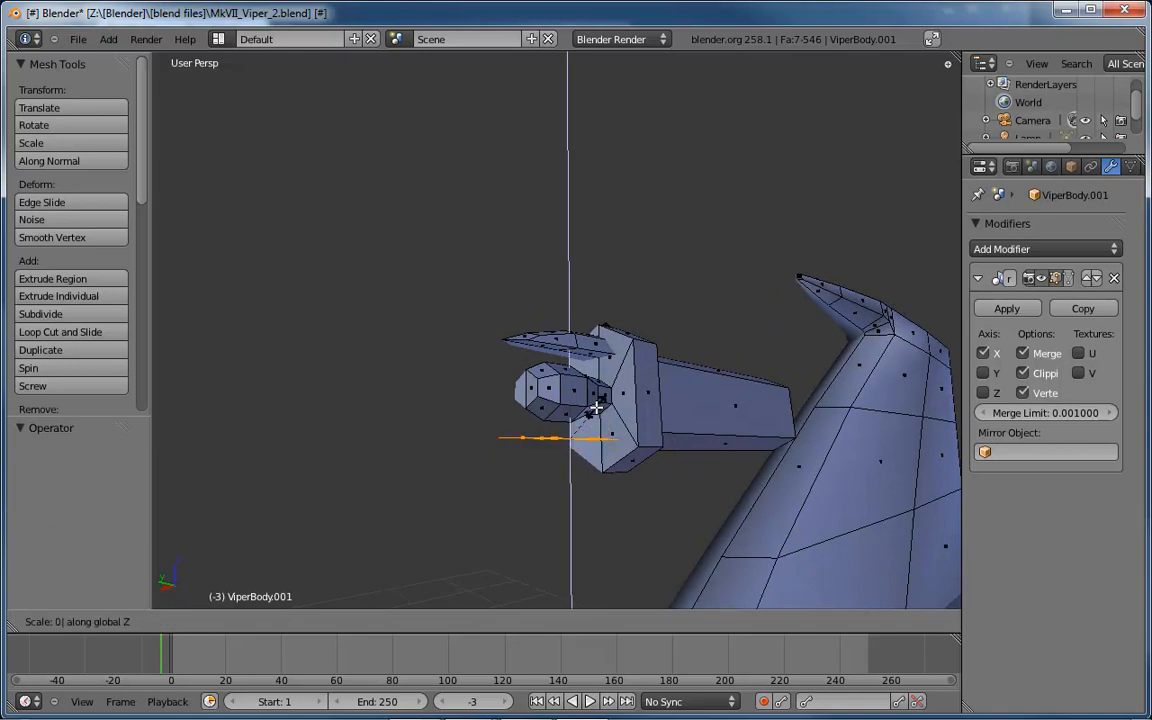
pyautogui.press('Return')
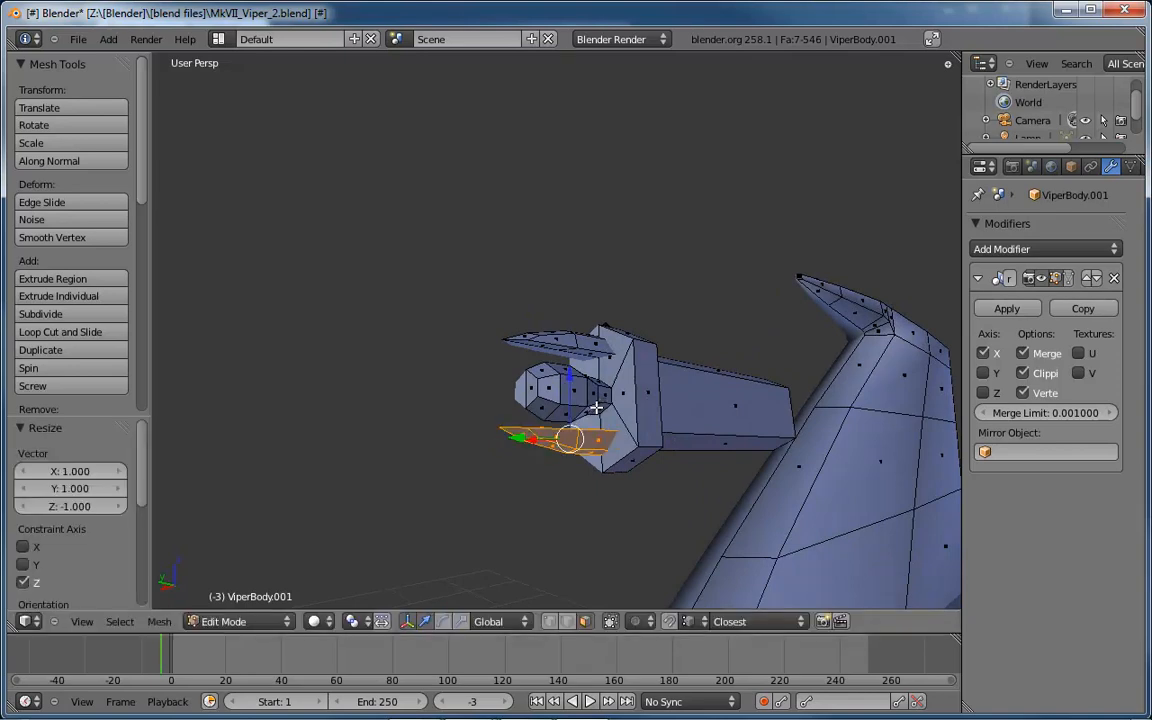
pyautogui.press('ctrl+KP_3')
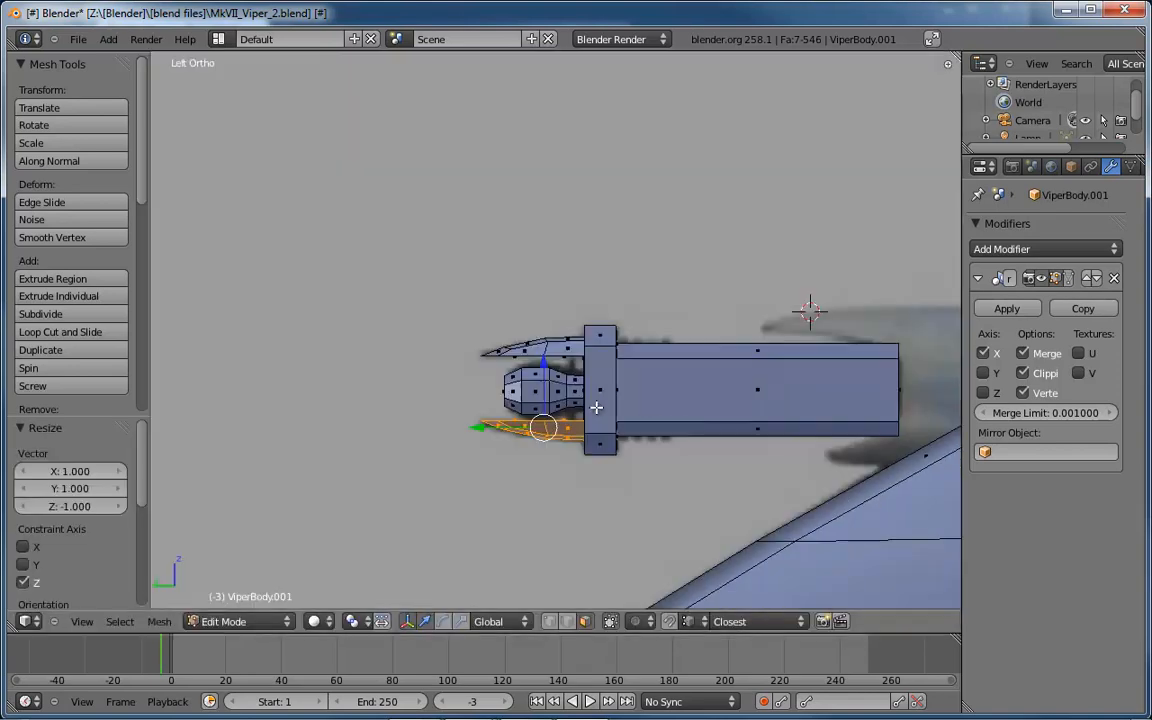
pyautogui.press('g')
pyautogui.press('z')
pyautogui.click(542, 363)
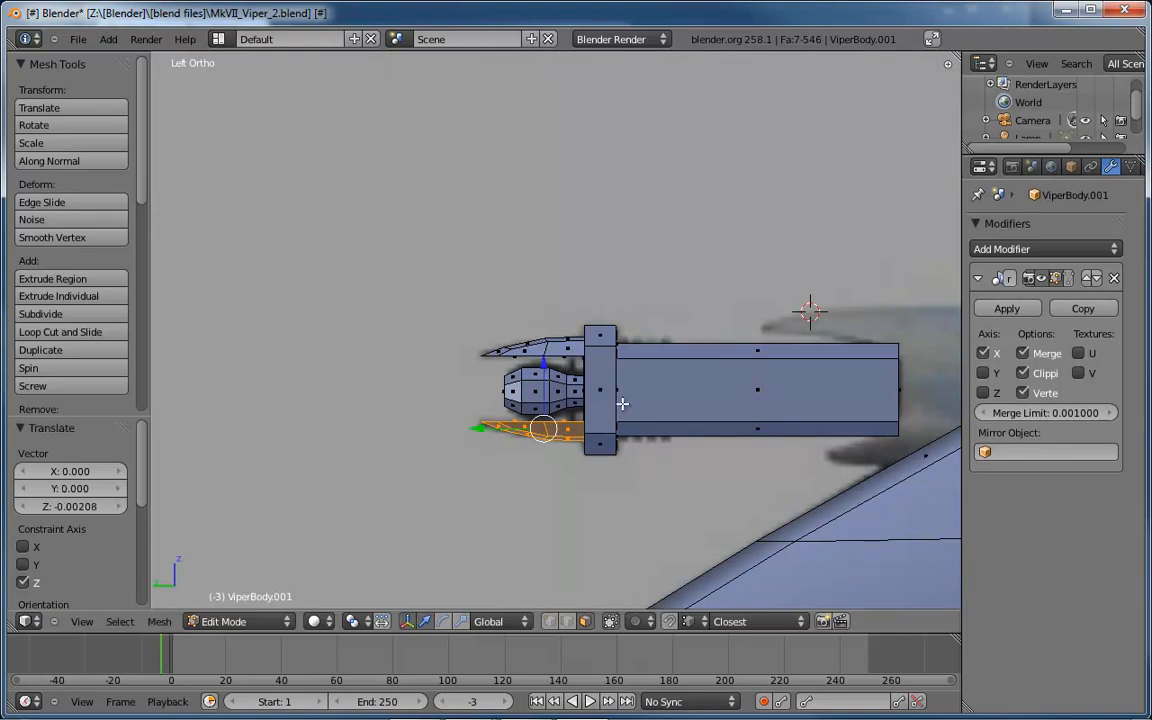
# Return to Object Mode, select the Viper body, and apply smooth shading to it.
pyautogui.moveTo(637, 391); pyautogui.dragTo(181, 330, button='middle')
pyautogui.moveTo(496, 345); pyautogui.dragTo(661, 386, button='middle')
pyautogui.scroll(-3, 661, 386)
pyautogui.moveTo(419, 334); pyautogui.dragTo(557, 357, button='middle')
pyautogui.scroll(-1, 541, 402)
pyautogui.press('Tab')
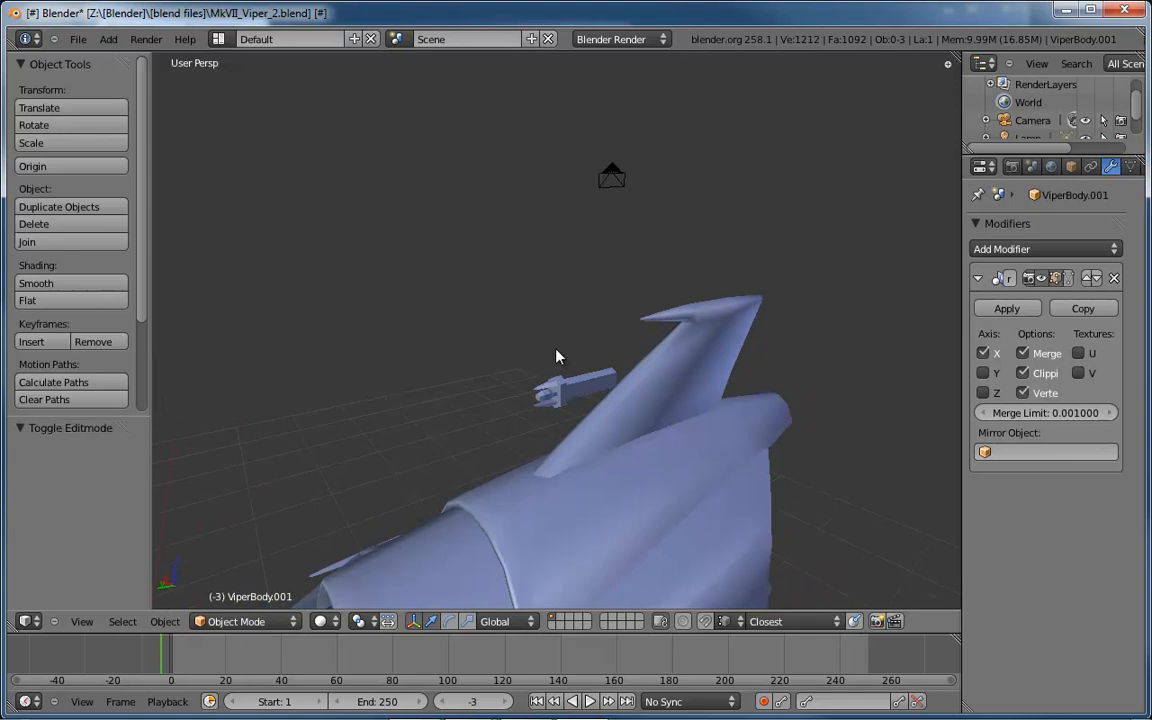
pyautogui.click(52, 283)
pyautogui.moveTo(470, 345)
pyautogui.mouseDown(button='middle')
pyautogui.moveTo(514, 352)
pyautogui.moveTo(462, 353)
pyautogui.mouseUp(button='middle')
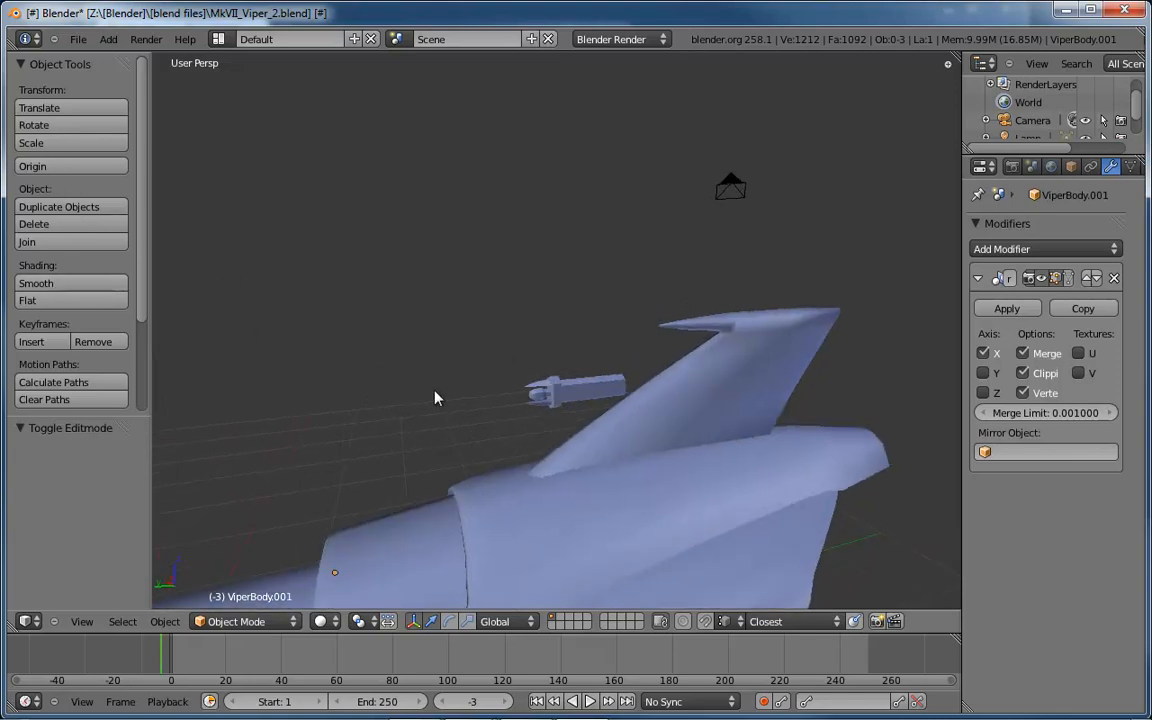
pyautogui.scroll(-2, 440, 430)
pyautogui.rightClick(462, 490)
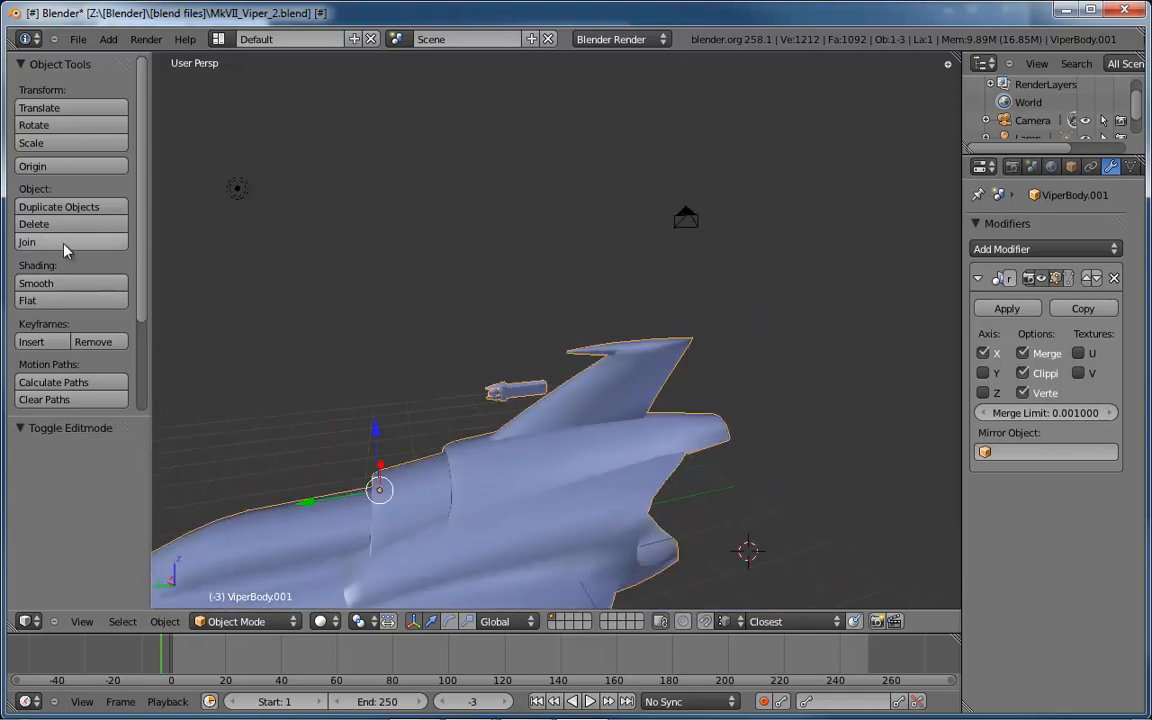
pyautogui.click(57, 283)
# Examine the gun and wings against the reference images in wireframe from the left, top and bottom.
pyautogui.moveTo(440, 365); pyautogui.dragTo(535, 314, button='middle')
pyautogui.scroll(4, 537, 311)
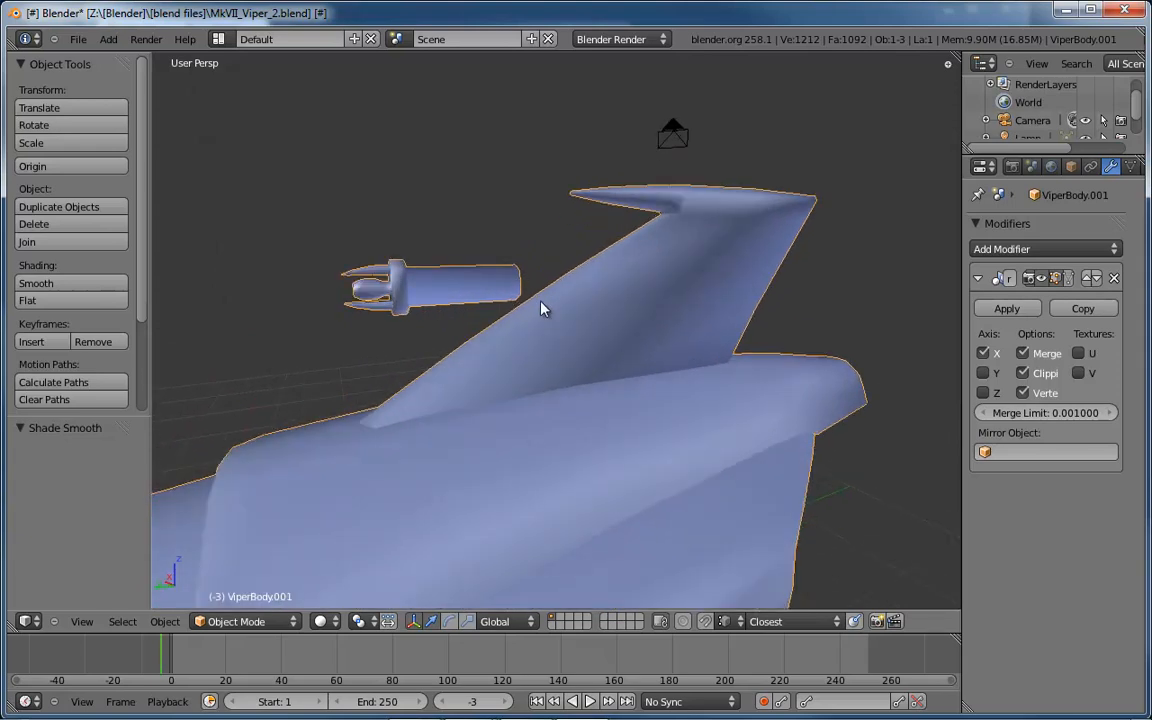
pyautogui.press('ctrl+KP_3')
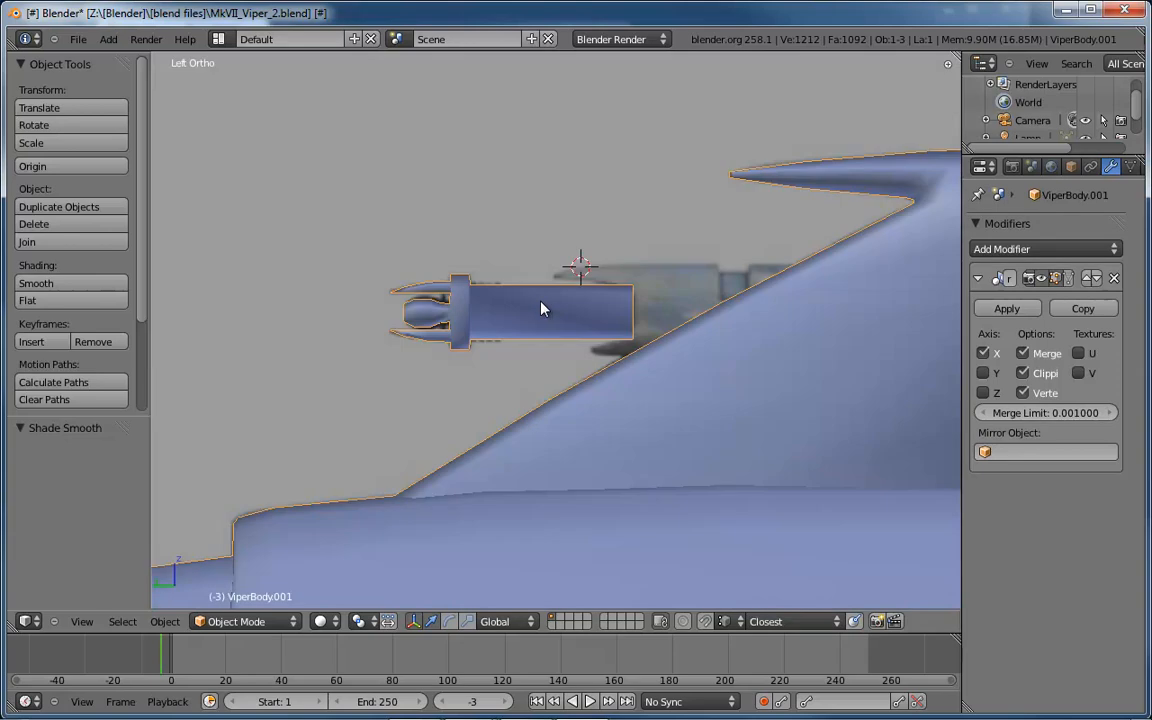
pyautogui.keyDown('shift'); pyautogui.moveTo(707, 319); pyautogui.dragTo(529, 299, button='middle'); pyautogui.keyUp('shift')
pyautogui.hotkey('alt', 'z')
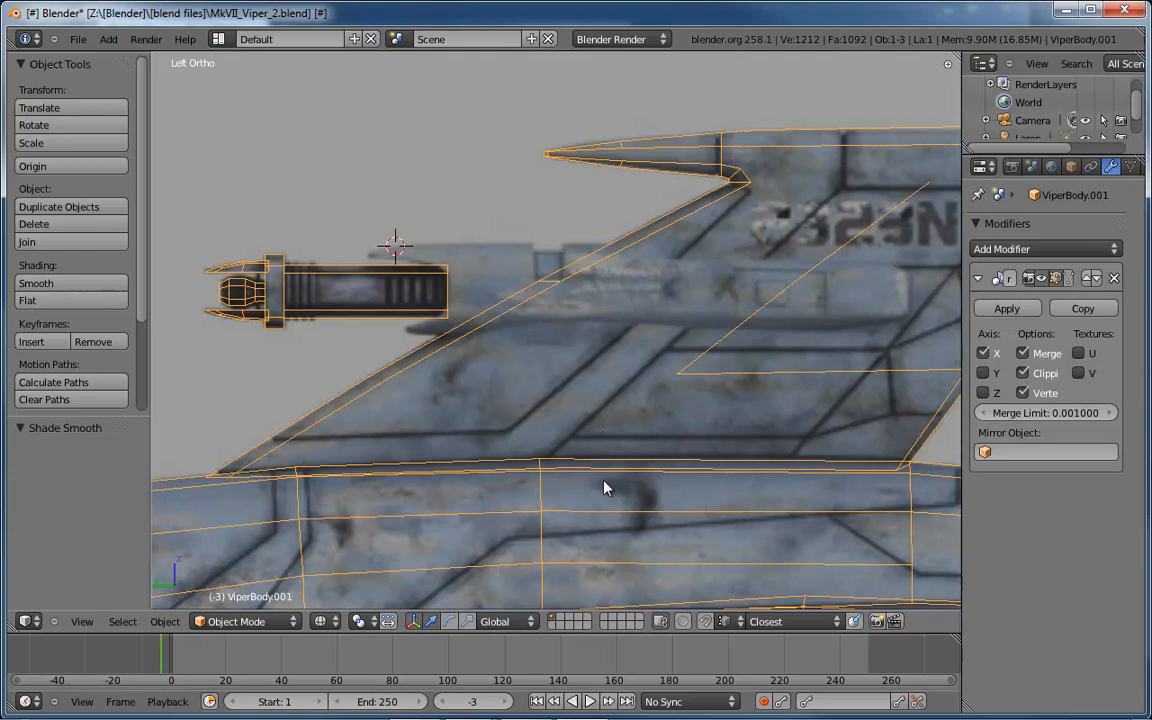
pyautogui.keyDown('shift'); pyautogui.moveTo(607, 483); pyautogui.dragTo(586, 298, button='middle'); pyautogui.keyUp('shift')
pyautogui.scroll(-7, 586, 298)
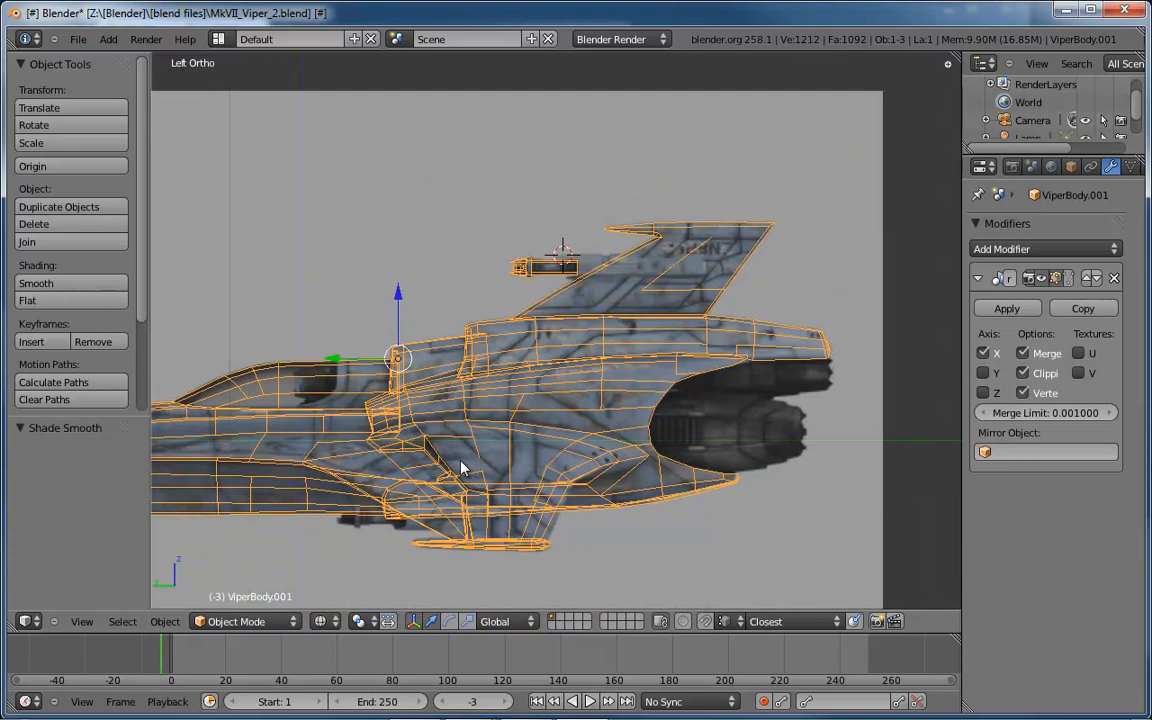
pyautogui.moveTo(502, 433); pyautogui.dragTo(527, 482, button='middle')
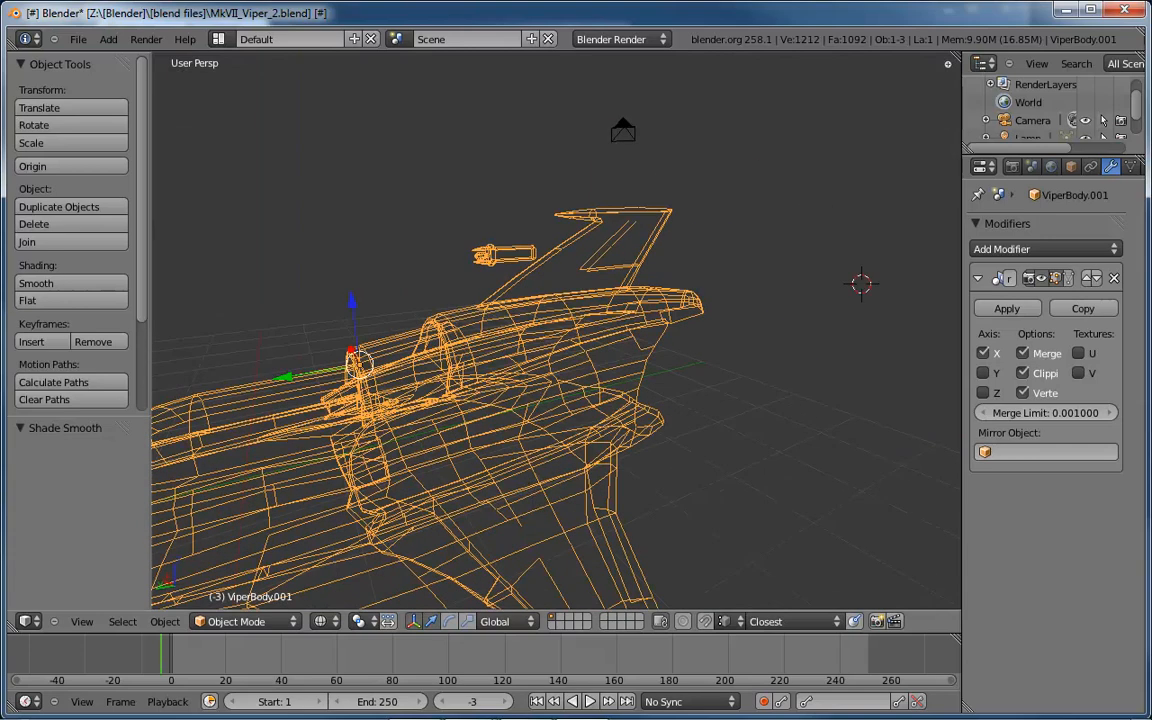
pyautogui.press('KP_7')
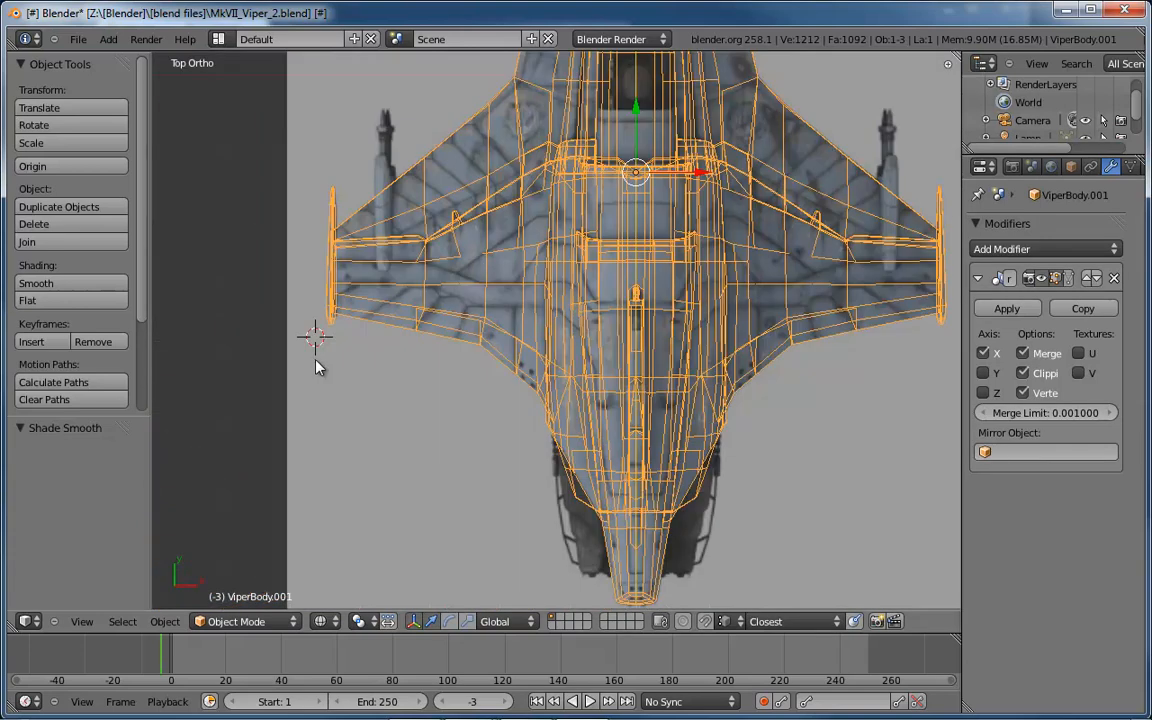
pyautogui.press('ctrl+KP_7')
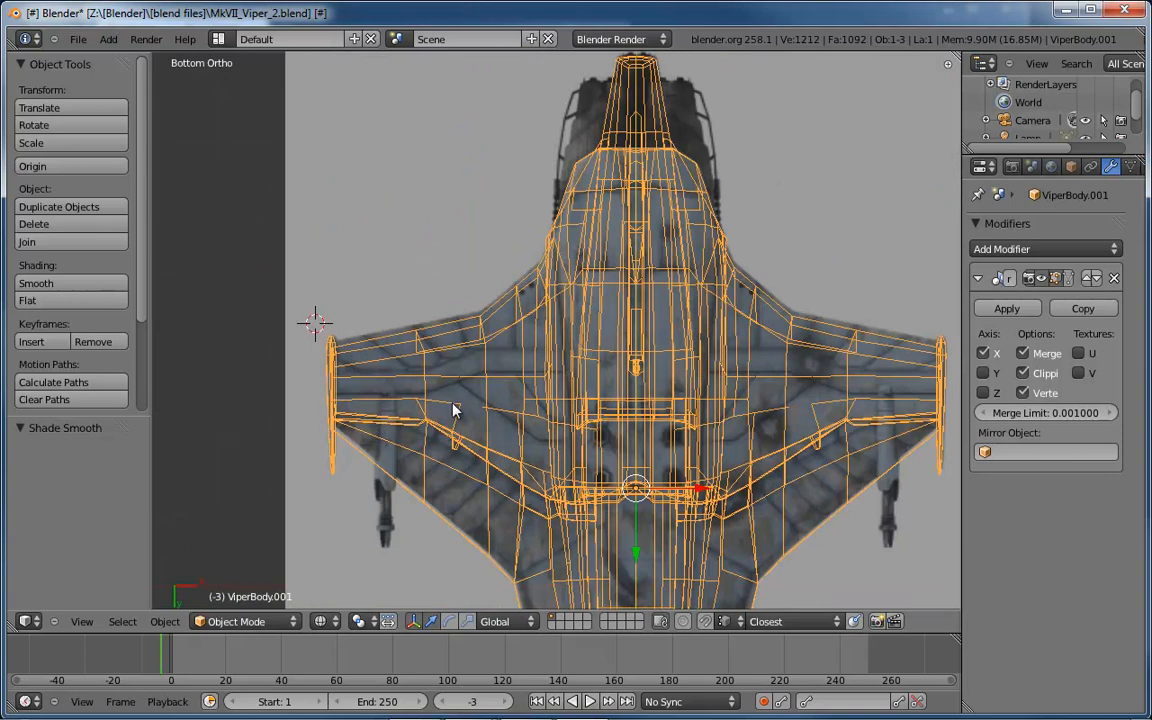
pyautogui.press('KP_7')
pyautogui.moveTo(599, 458); pyautogui.dragTo(597, 352, button='middle')
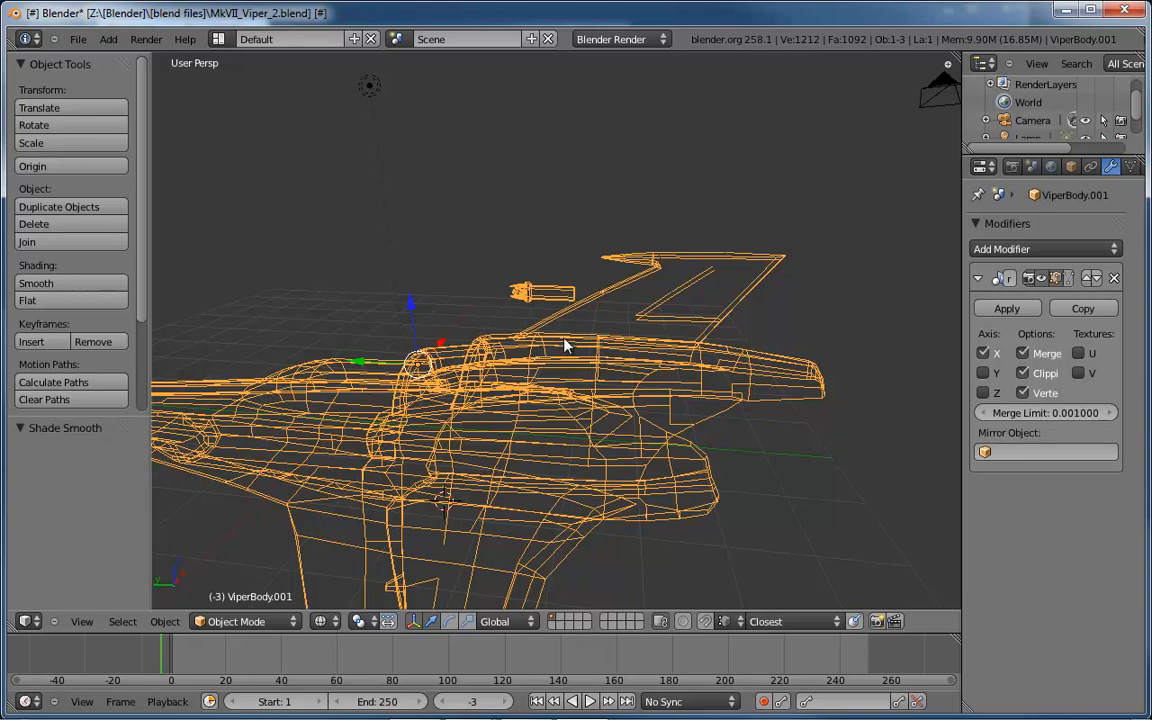
pyautogui.scroll(3, 575, 345)
pyautogui.scroll(3, 575, 323)
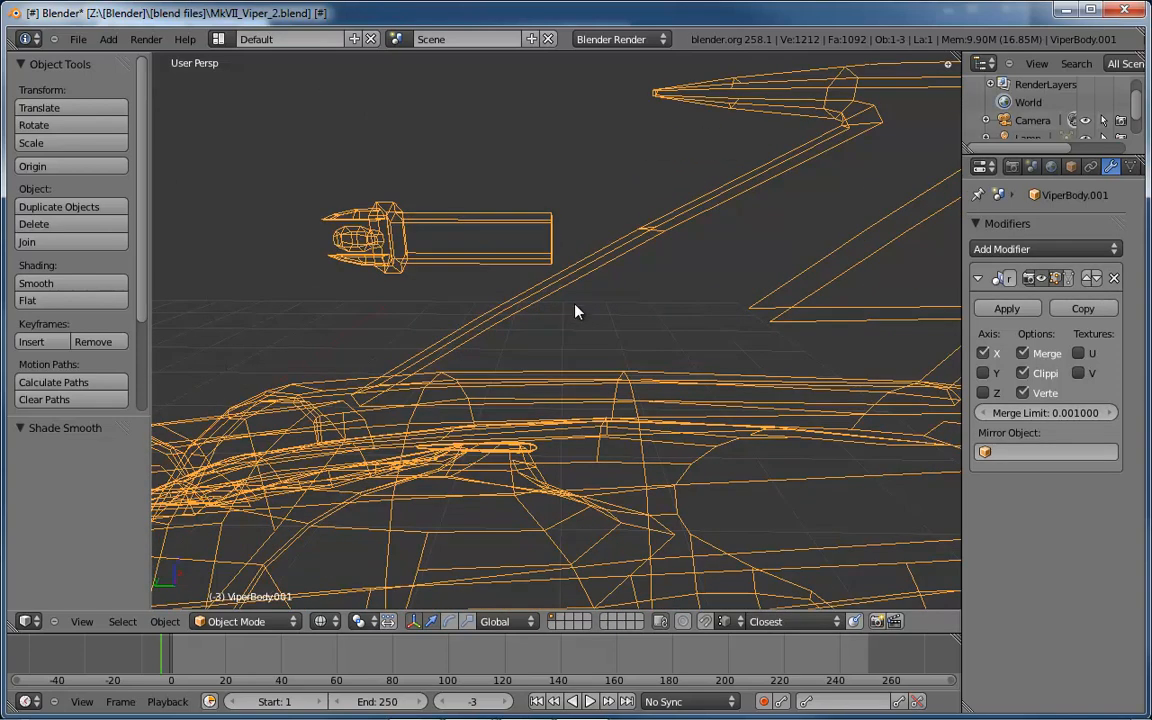
# In Edit Mode, duplicate the three long faces of the gun barrel and move the copy about -0.718 along Y.
pyautogui.moveTo(555, 244)
pyautogui.mouseDown(button='middle')
pyautogui.moveTo(543, 234)
pyautogui.moveTo(532, 275)
pyautogui.moveTo(650, 255)
pyautogui.moveTo(585, 287)
pyautogui.moveTo(627, 289)
pyautogui.mouseUp(button='middle')
pyautogui.press('z')
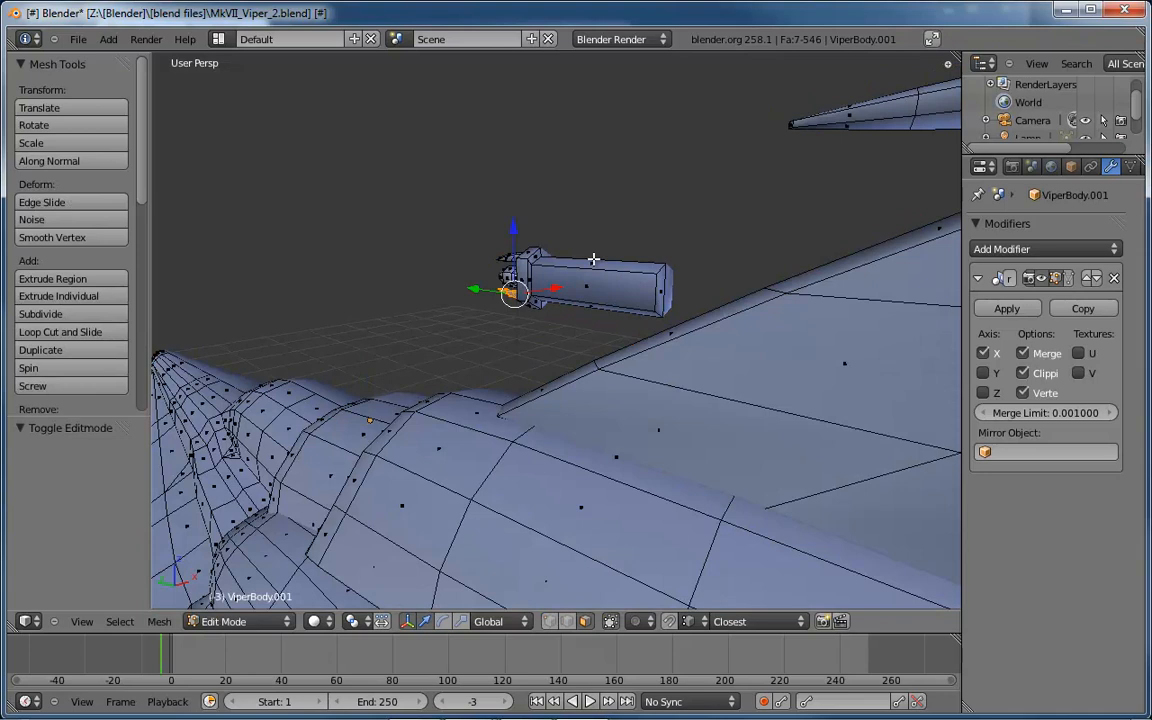
pyautogui.moveTo(593, 259); pyautogui.dragTo(651, 252, button='middle')
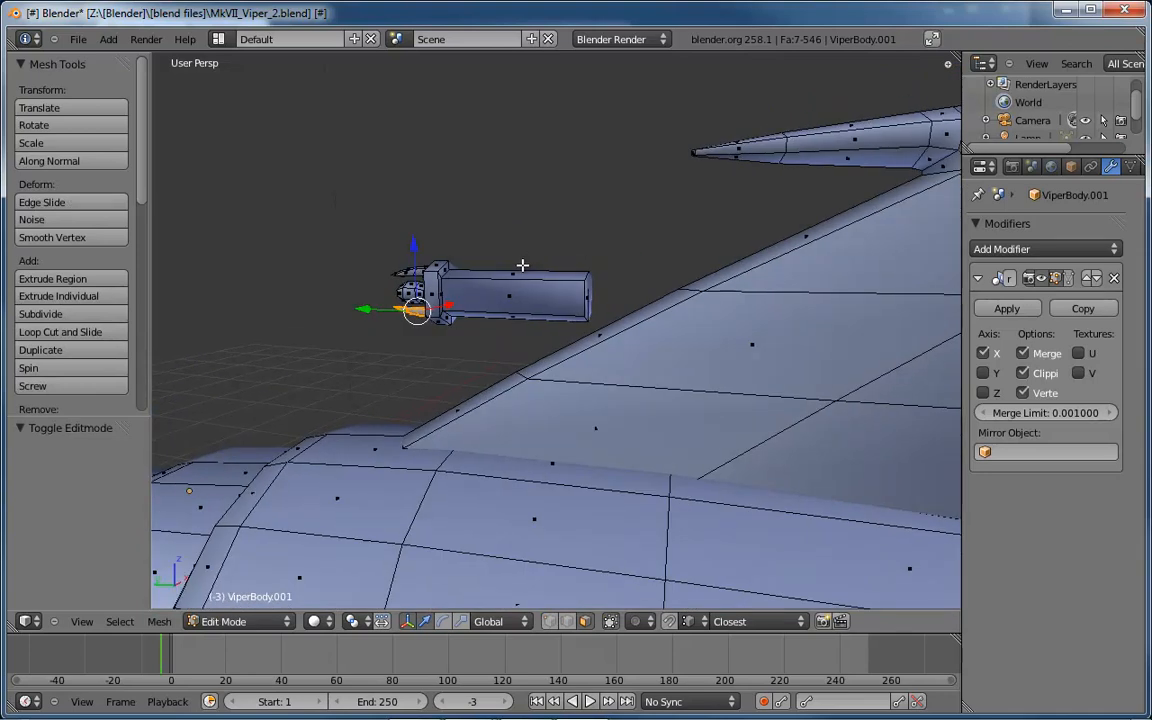
pyautogui.moveTo(522, 265); pyautogui.dragTo(532, 265, button='middle')
pyautogui.press('b')
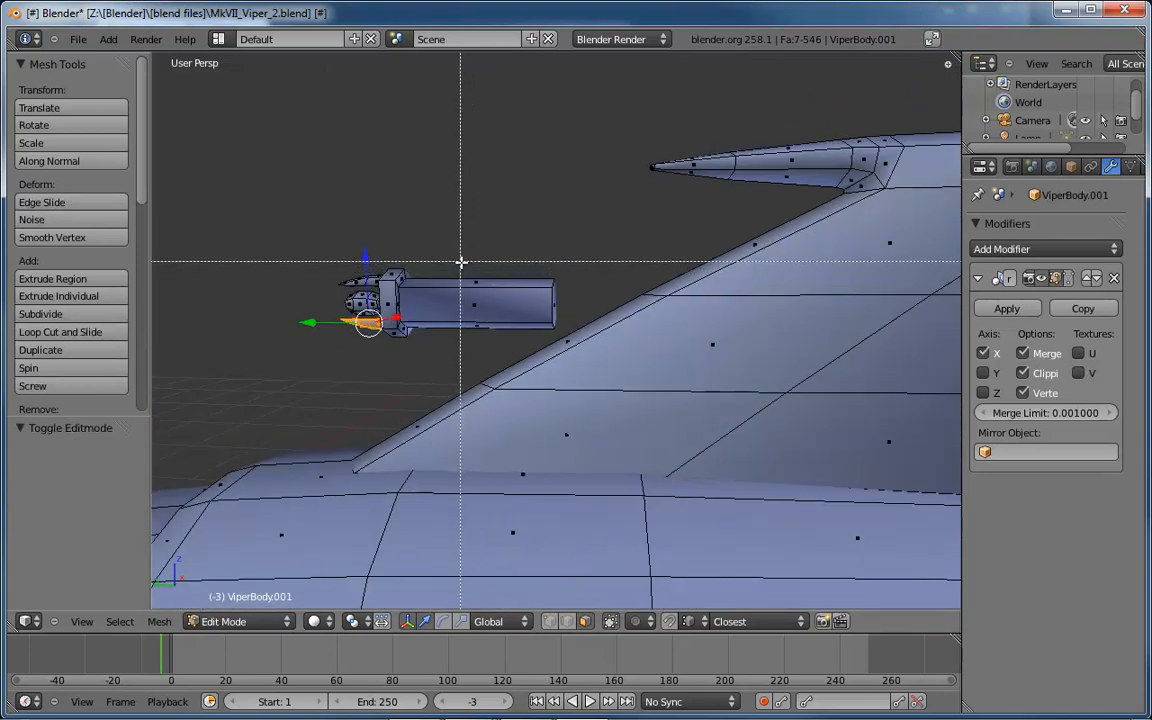
pyautogui.moveTo(463, 262); pyautogui.dragTo(500, 338)
pyautogui.press('a')
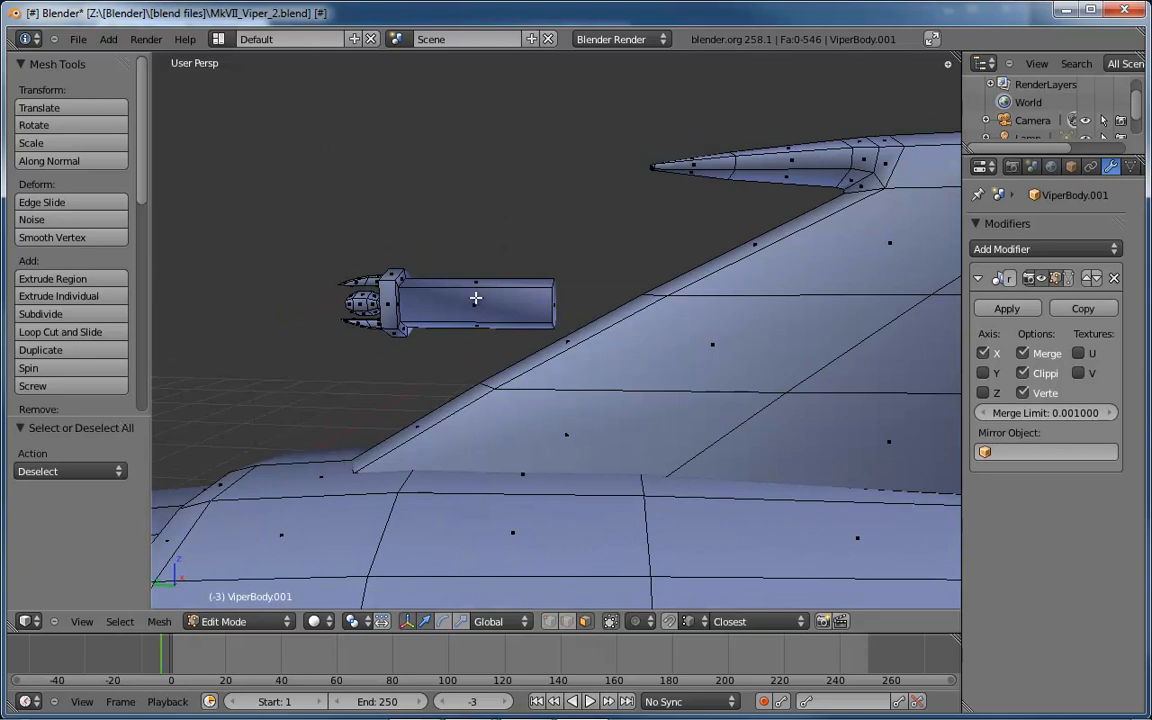
pyautogui.press('b')
pyautogui.moveTo(450, 237); pyautogui.dragTo(514, 340)
pyautogui.moveTo(530, 350); pyautogui.dragTo(563, 333, button='middle')
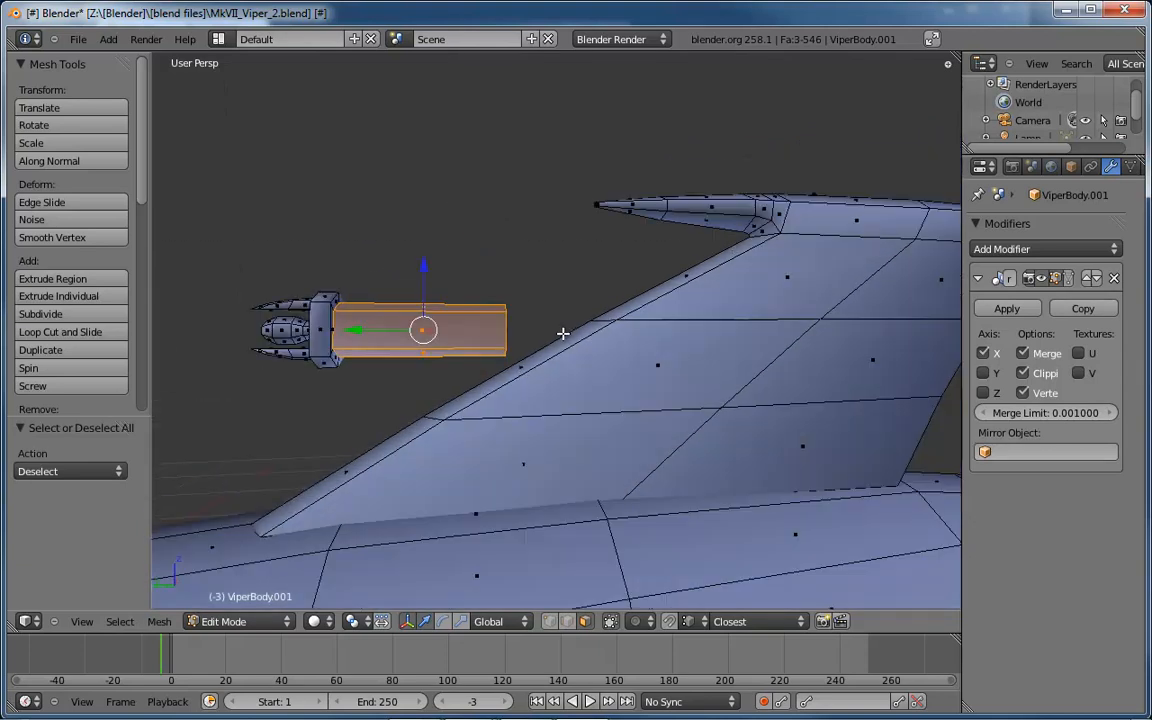
pyautogui.hotkey('shift', 'd')
pyautogui.press('Escape')
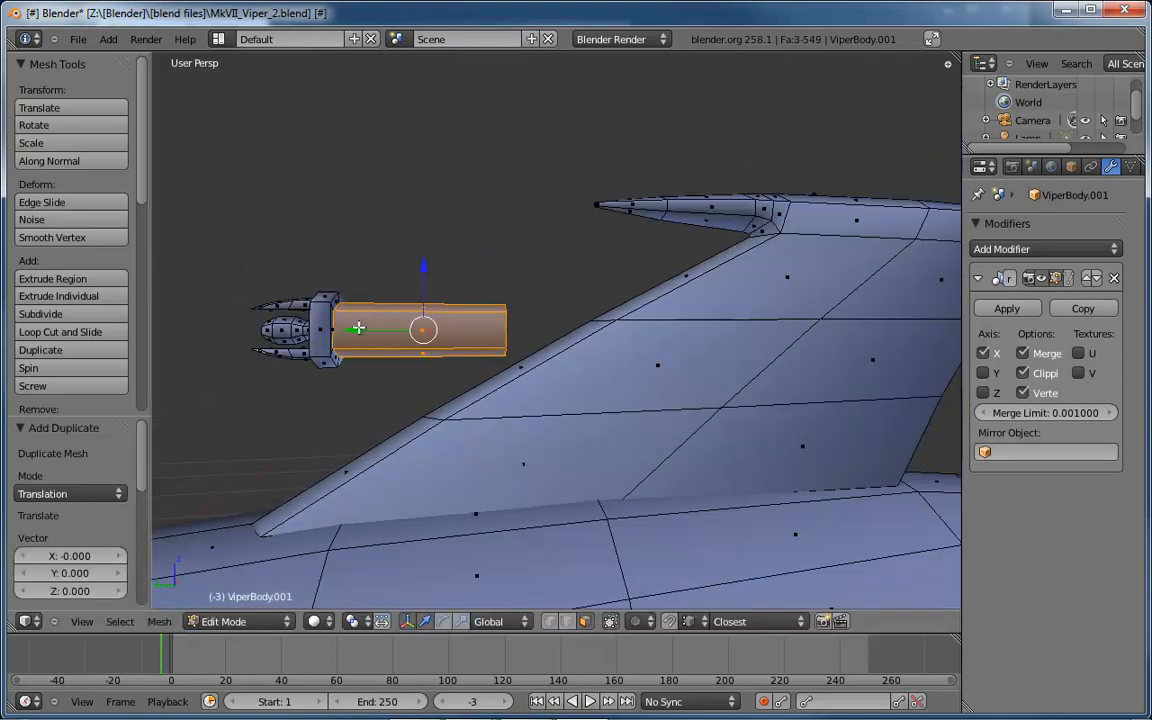
pyautogui.press('g')
pyautogui.press('y')
pyautogui.click(555, 282)
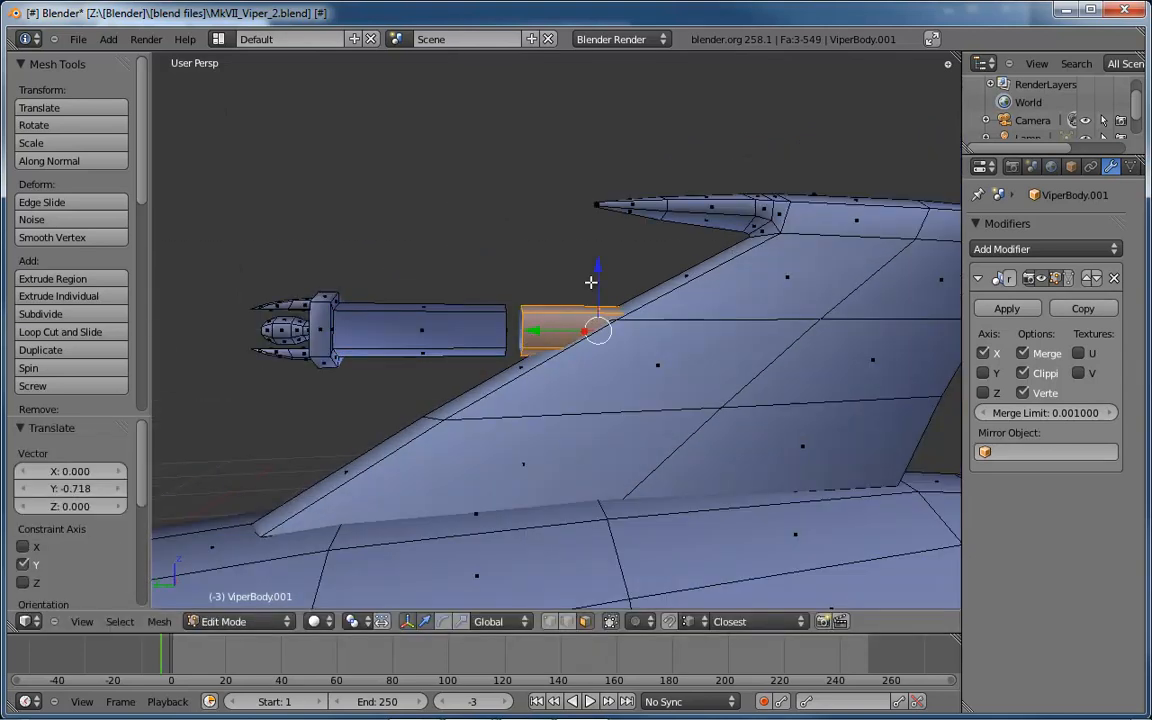
# Scale the duplicated barrel faces up uniformly by about 1.909 to form the larger gun housing.
pyautogui.moveTo(609, 291); pyautogui.dragTo(588, 325, button='middle')
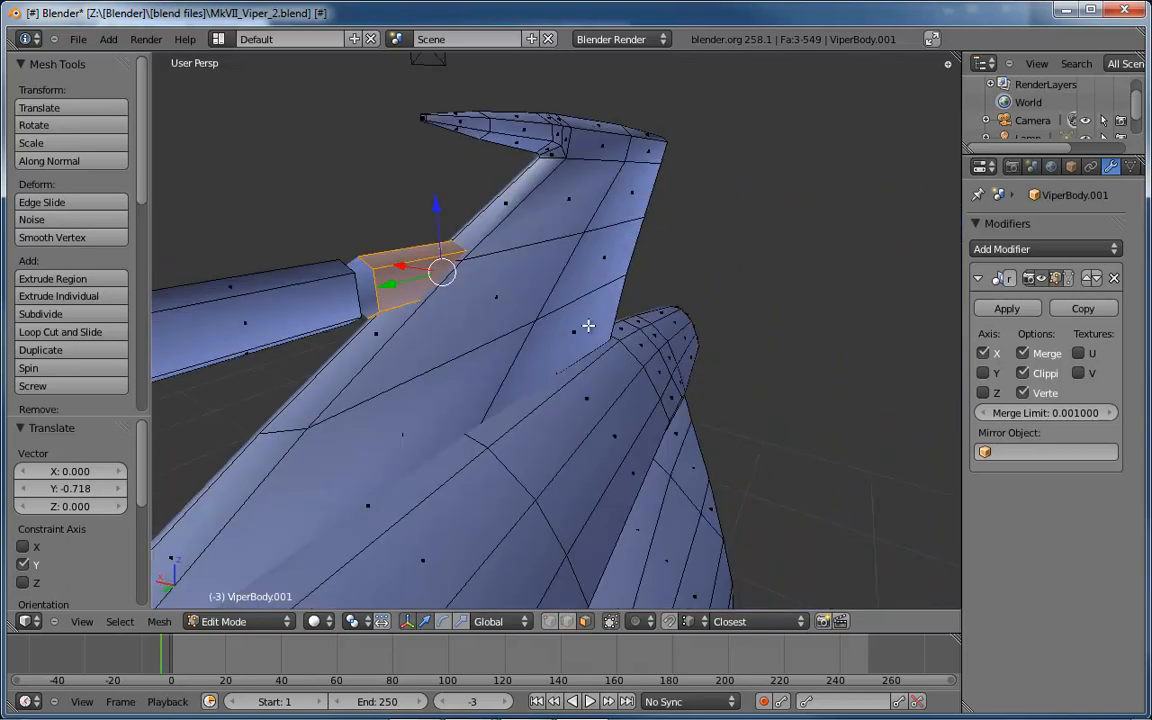
pyautogui.press('s')
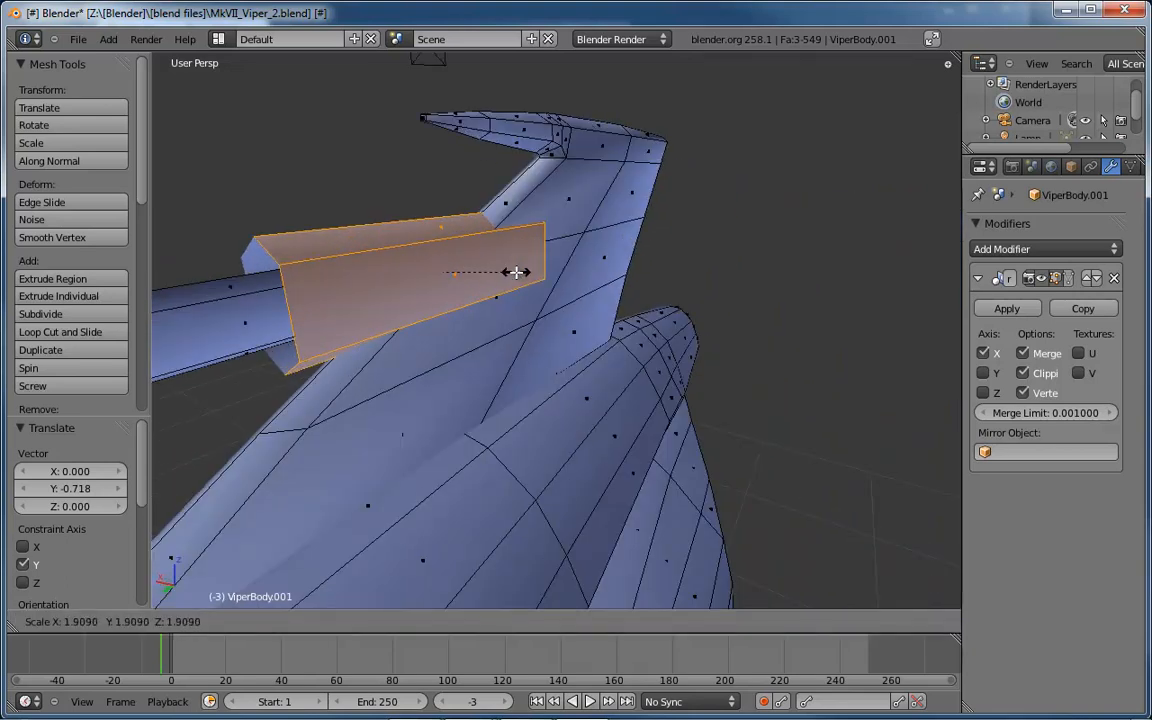
pyautogui.click(516, 272)
pyautogui.moveTo(640, 295); pyautogui.dragTo(656, 238, button='middle')
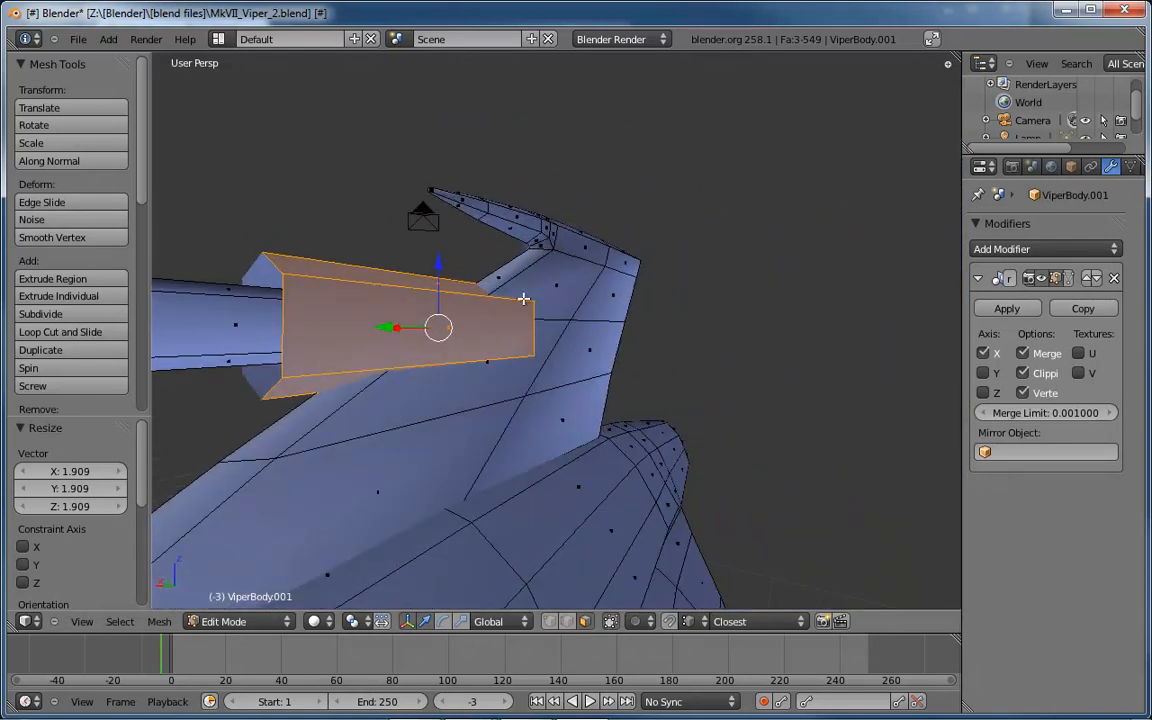
pyautogui.moveTo(522, 298); pyautogui.dragTo(537, 349, button='middle')
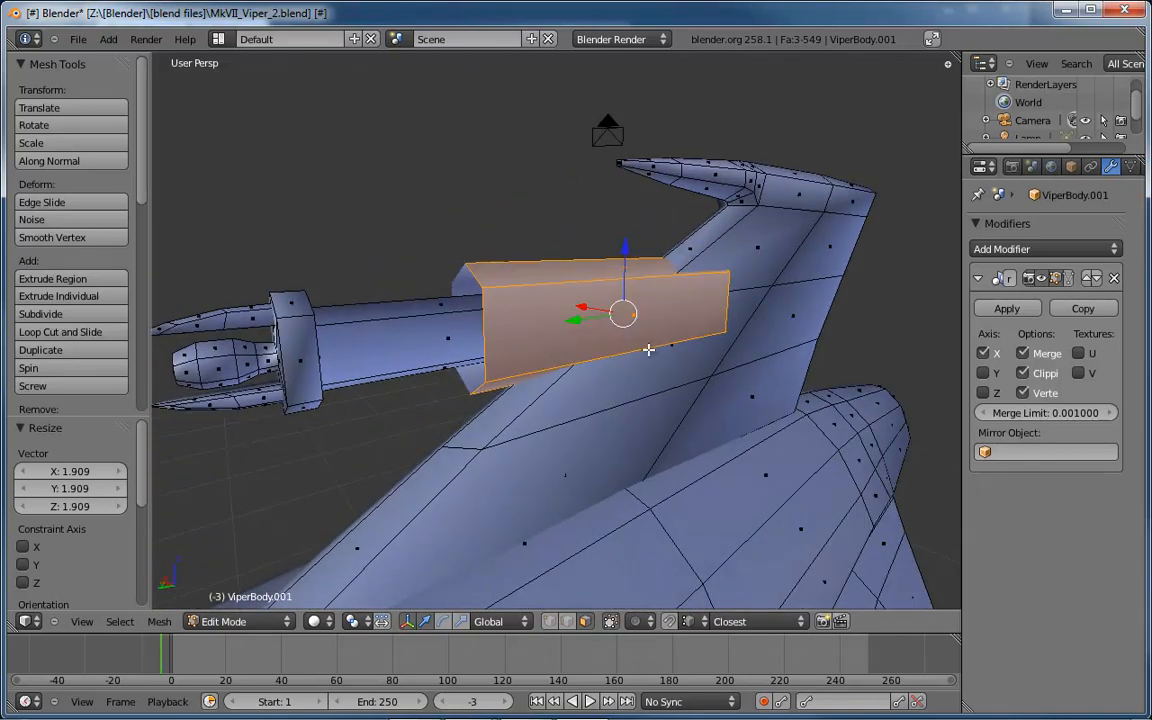
# In left view, select the housing's rear edge loop and move it about -0.626 along Y to lengthen the housing.
pyautogui.press('ctrl+KP_3')
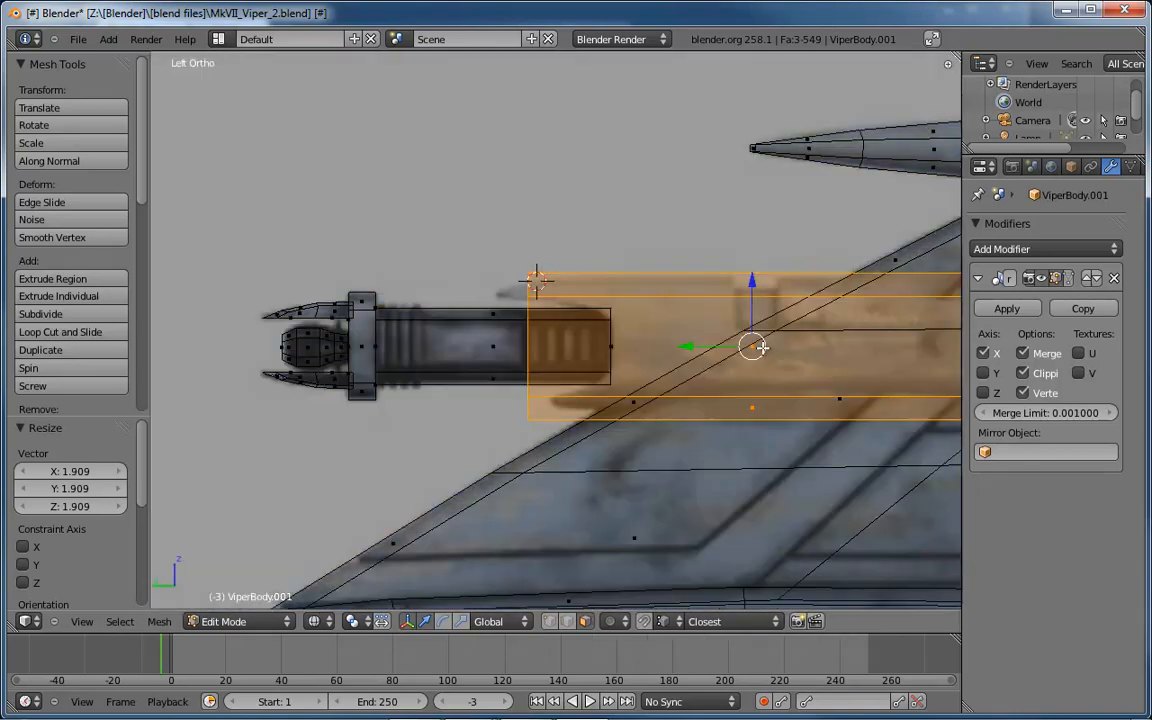
pyautogui.keyDown('shift'); pyautogui.moveTo(781, 350); pyautogui.dragTo(420, 372, button='middle'); pyautogui.keyUp('shift')
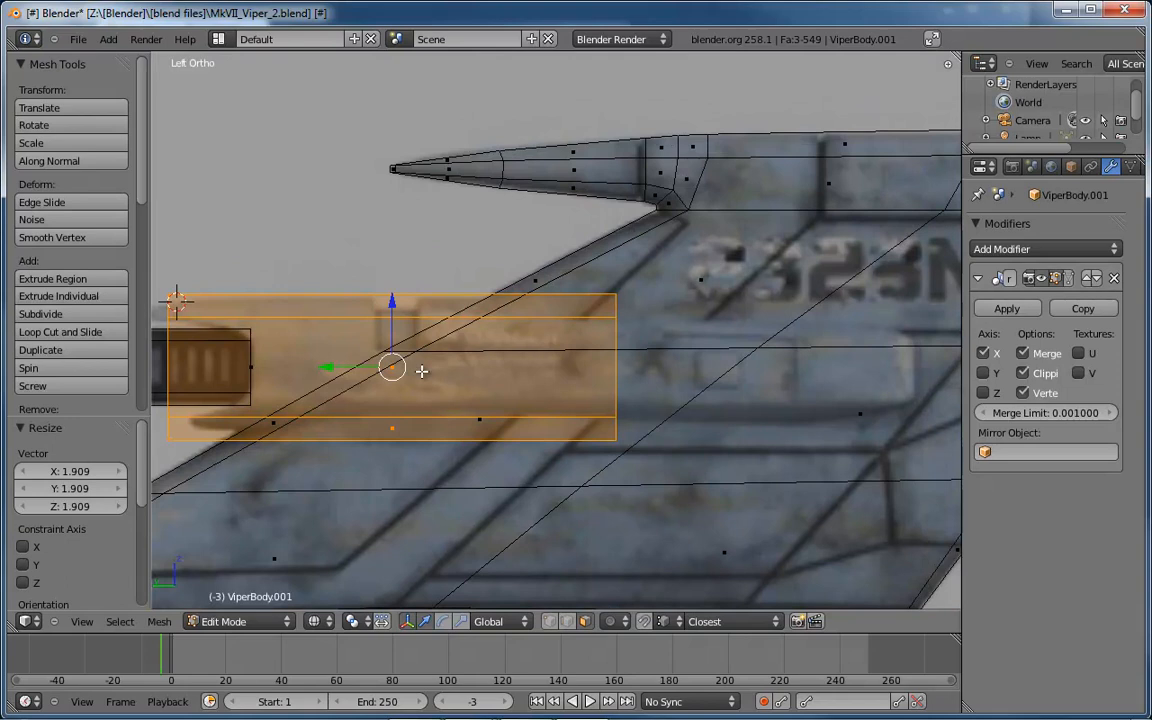
pyautogui.hotkey('ctrl', 'Tab')
pyautogui.click(600, 289)
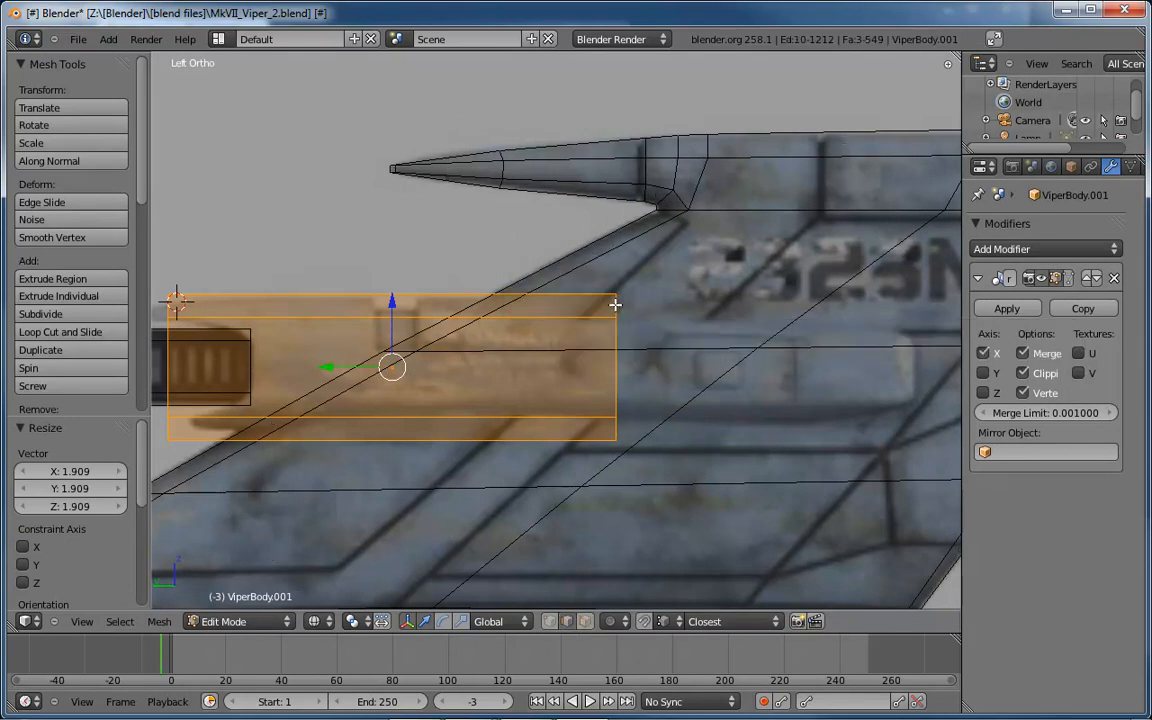
pyautogui.rightClick(617, 330)
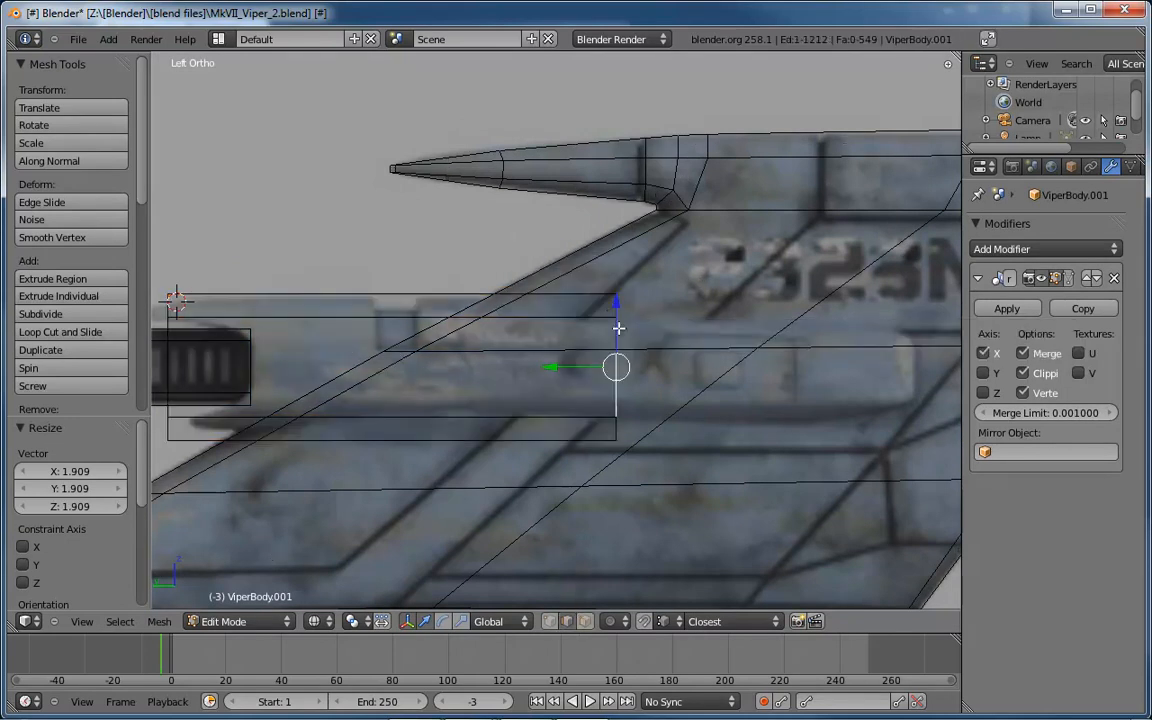
pyautogui.keyDown('alt'); pyautogui.rightClick(616, 429); pyautogui.keyUp('alt')
pyautogui.scroll(3, 630, 340)
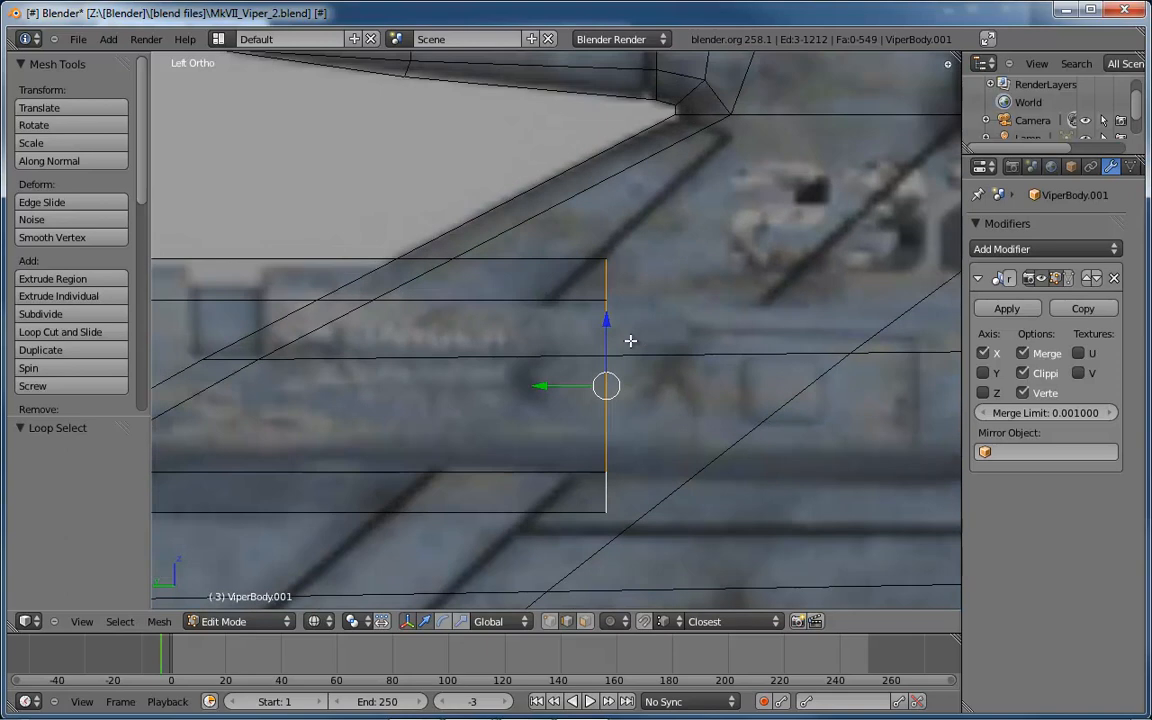
pyautogui.scroll(-4, 630, 340)
pyautogui.press('g')
pyautogui.press('y')
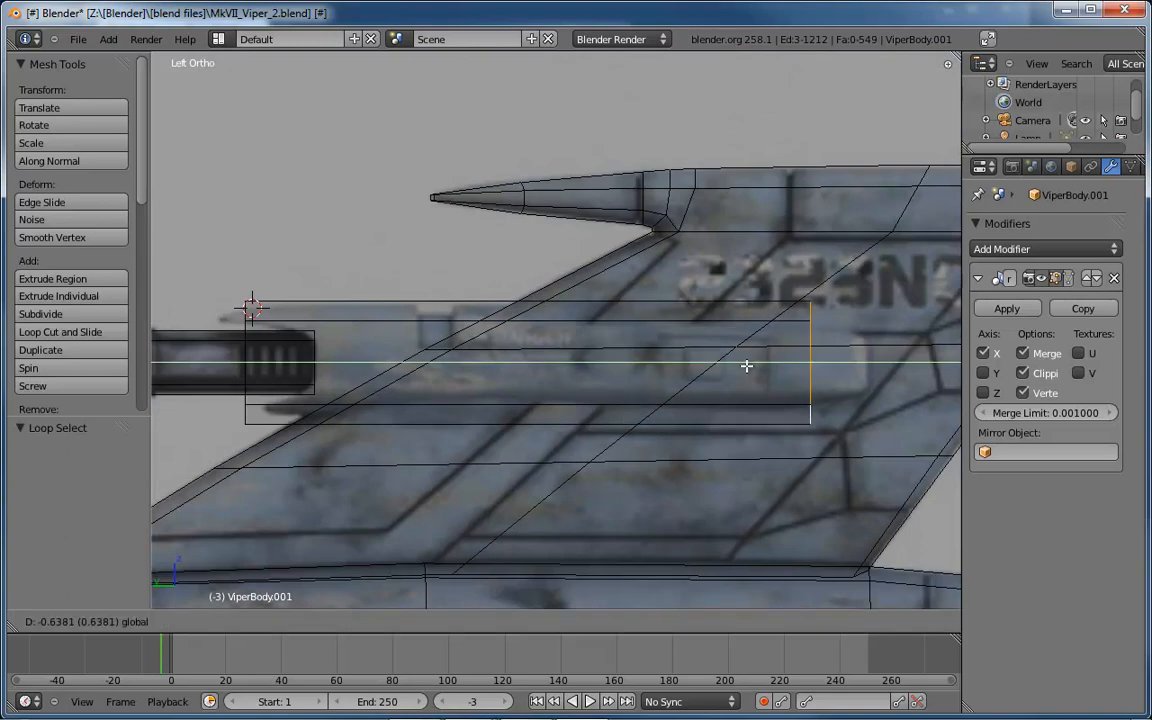
pyautogui.click(746, 366)
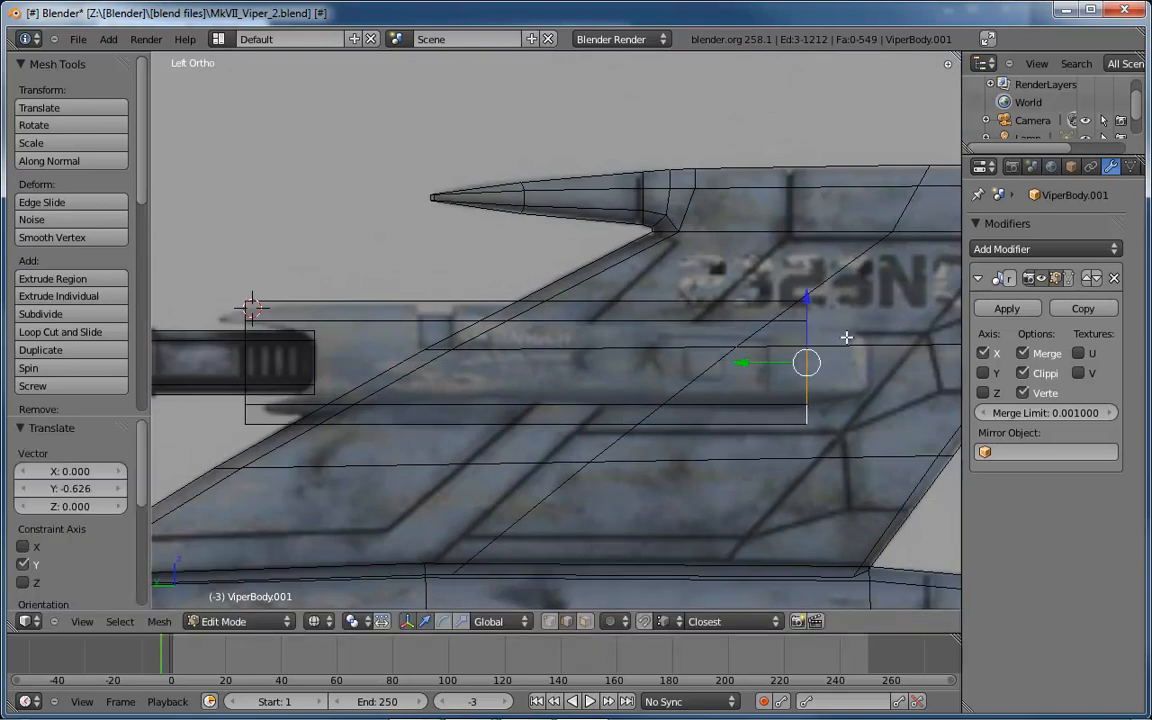
# Scale the housing's four long edges to about 0.890 along Z, and move its front edge loop about -0.258 along Y.
pyautogui.rightClick(524, 423)
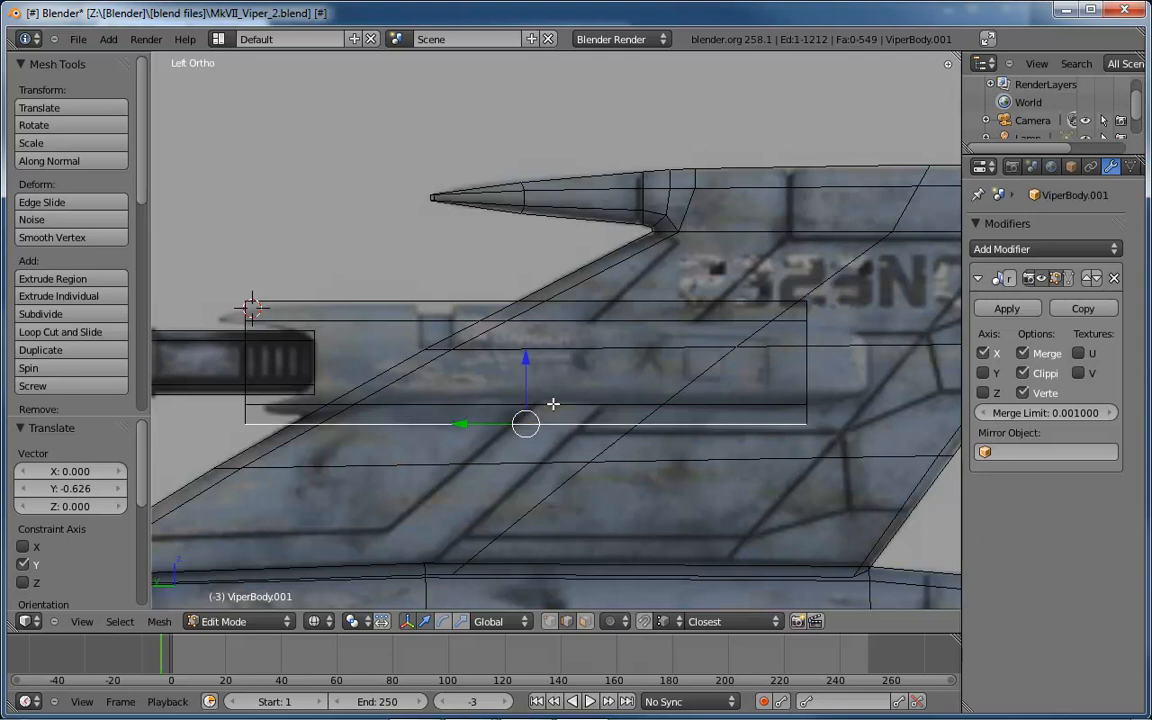
pyautogui.keyDown('shift'); pyautogui.rightClick(585, 319); pyautogui.keyUp('shift')
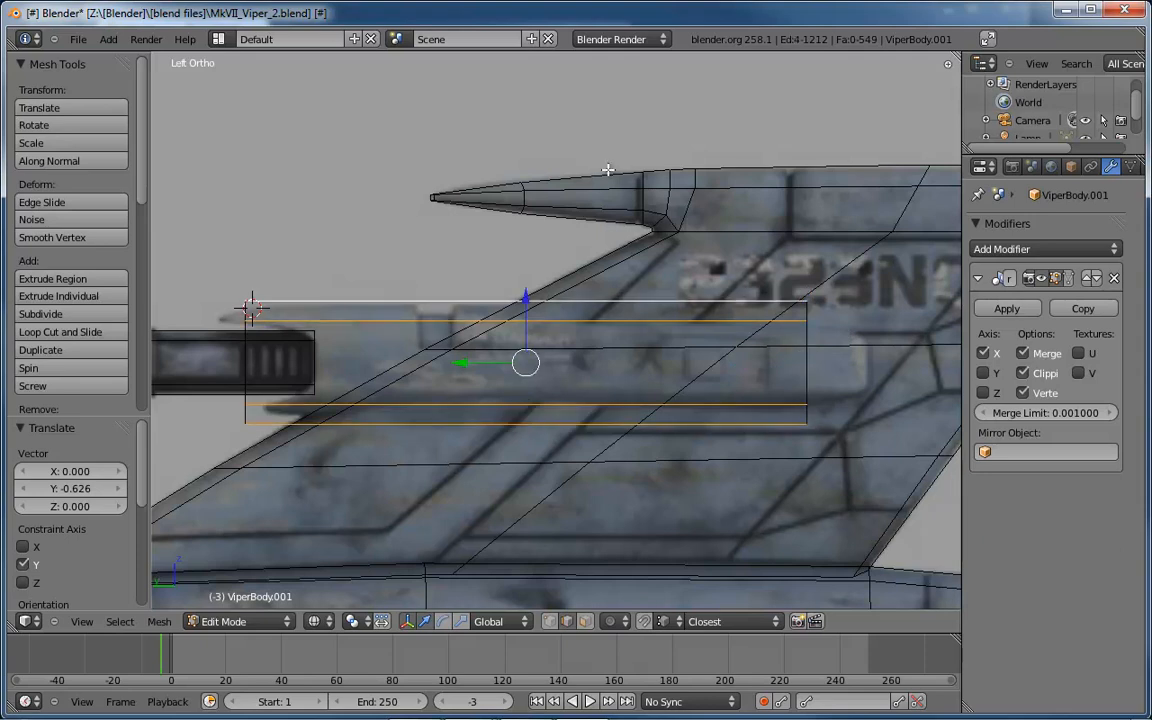
pyautogui.press('s')
pyautogui.press('z')
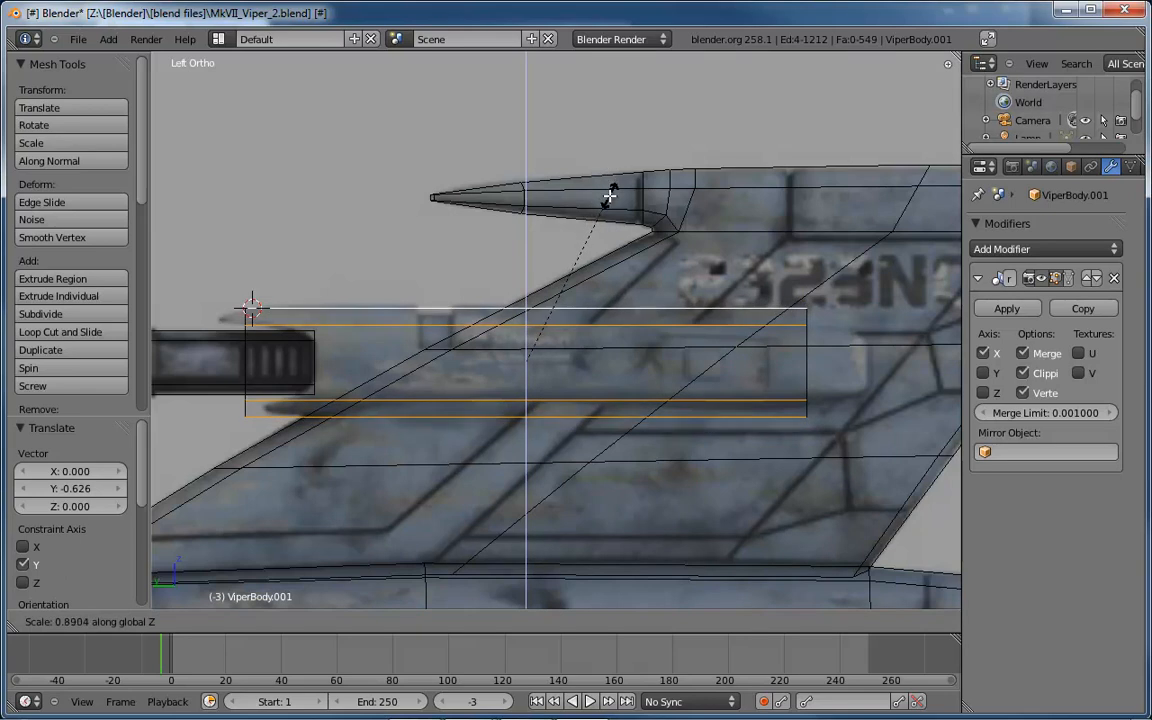
pyautogui.click(610, 196)
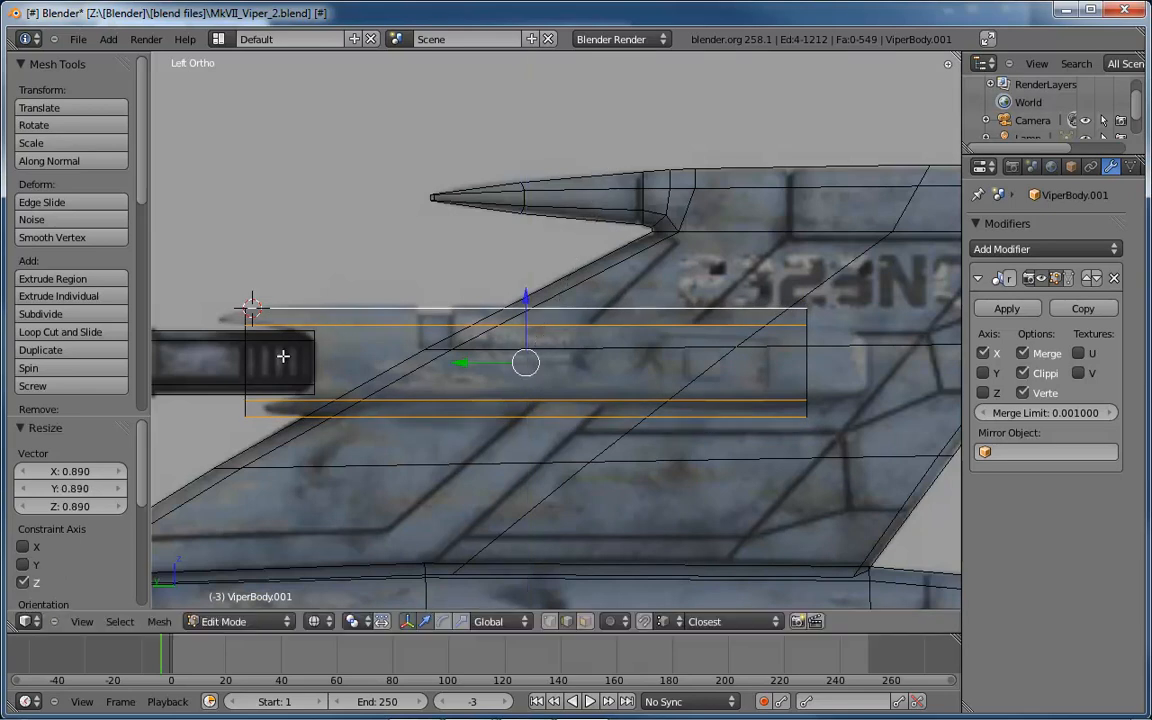
pyautogui.keyDown('alt'); pyautogui.rightClick(244, 407); pyautogui.keyUp('alt')
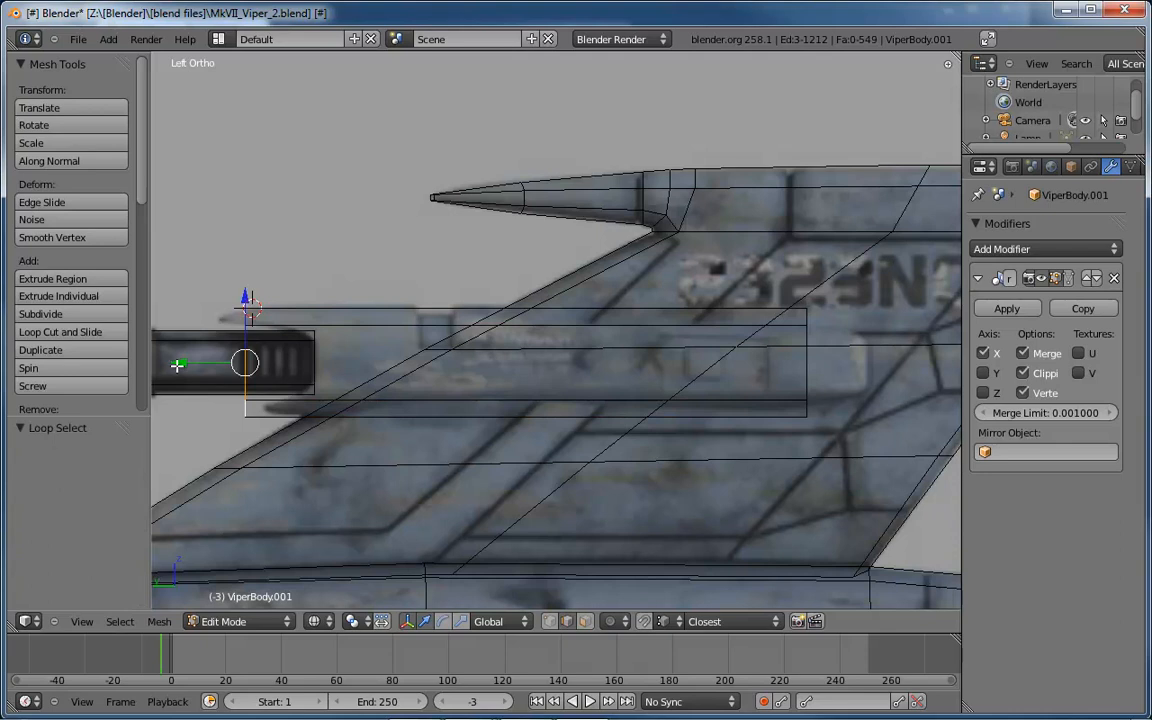
pyautogui.moveTo(188, 362); pyautogui.dragTo(258, 367)
# In solid shading and face selection, move the housing's large side face about -0.042 along X.
pyautogui.moveTo(630, 355)
pyautogui.mouseDown(button='middle')
pyautogui.moveTo(725, 375)
pyautogui.moveTo(527, 262)
pyautogui.moveTo(432, 134)
pyautogui.moveTo(411, 347)
pyautogui.moveTo(352, 399)
pyautogui.moveTo(386, 342)
pyautogui.moveTo(494, 366)
pyautogui.mouseUp(button='middle')
pyautogui.press('z')
pyautogui.moveTo(652, 341)
pyautogui.mouseDown(button='middle')
pyautogui.moveTo(643, 363)
pyautogui.moveTo(614, 347)
pyautogui.moveTo(640, 338)
pyautogui.mouseUp(button='middle')
pyautogui.hotkey('ctrl', 'Tab')
pyautogui.press('3')
pyautogui.rightClick(616, 343)
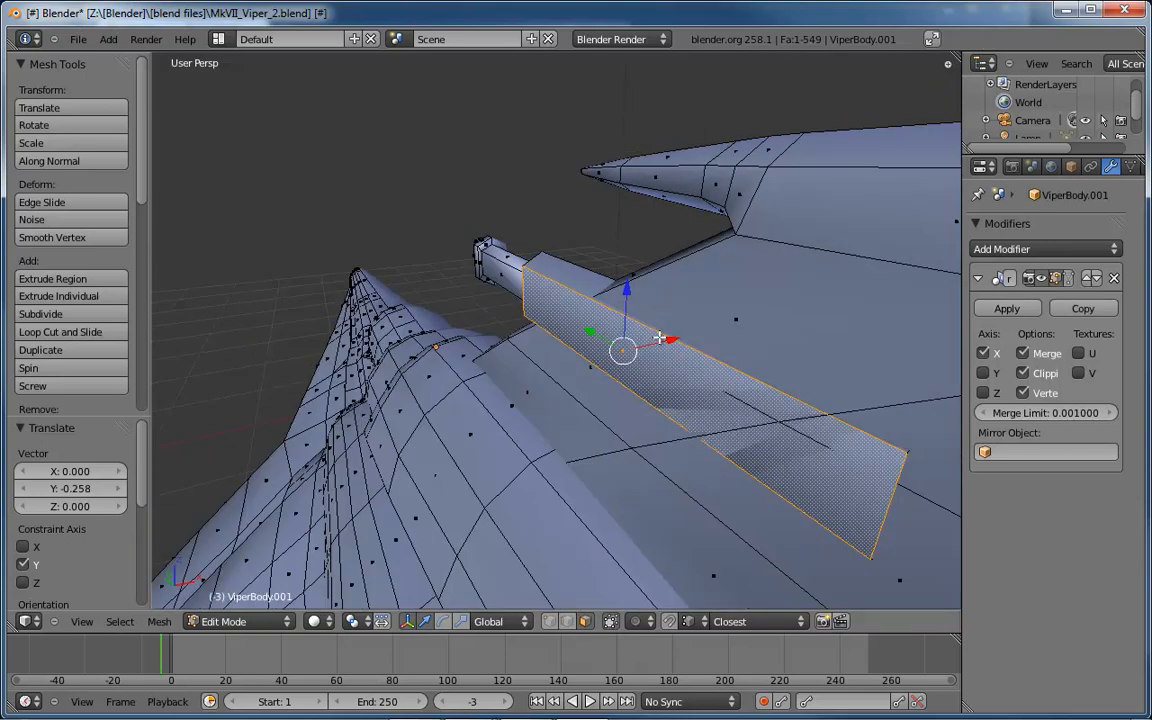
pyautogui.moveTo(669, 338); pyautogui.dragTo(660, 341)
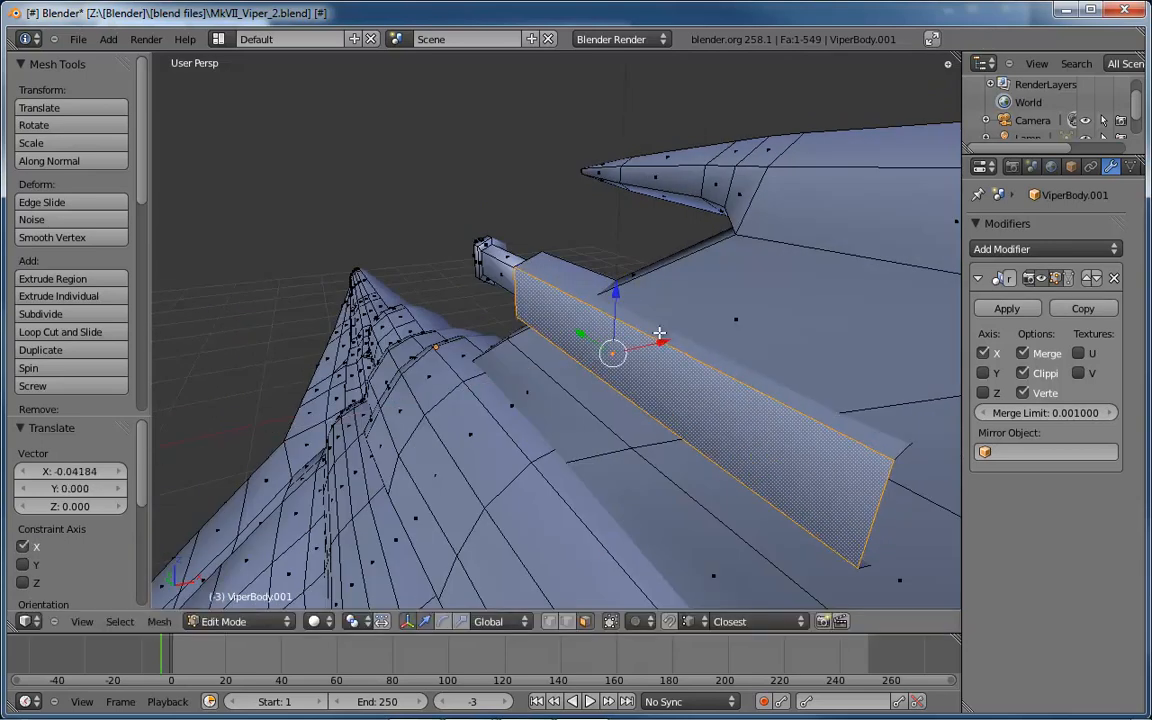
# Extrude the rear vertical edge of the housing's side face backward within the horizontal plane, working in wireframe and edge selection.
pyautogui.moveTo(660, 341); pyautogui.dragTo(555, 330, button='middle')
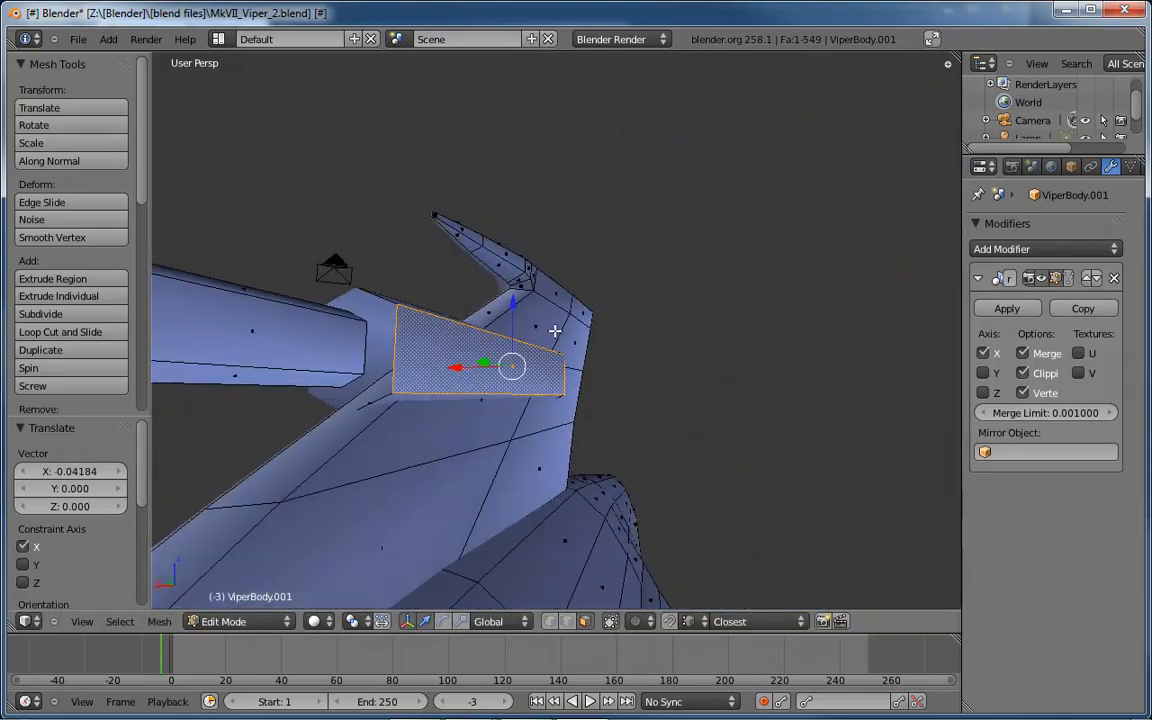
pyautogui.moveTo(479, 347); pyautogui.dragTo(673, 427, button='middle')
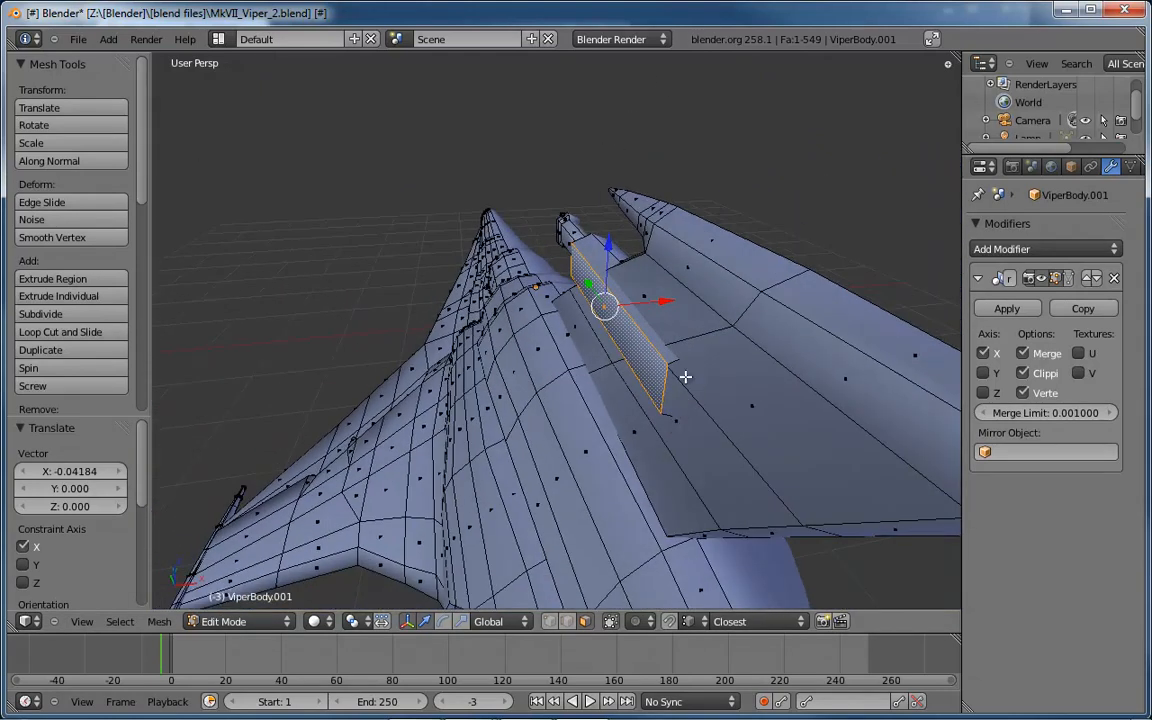
pyautogui.press('z')
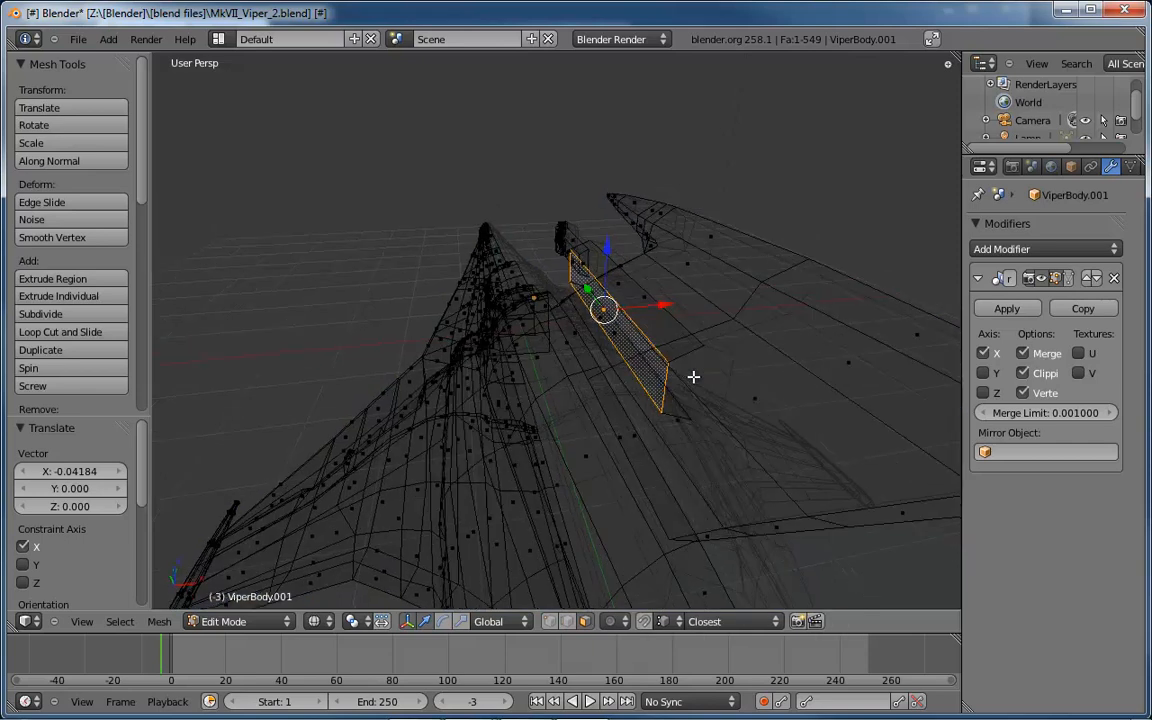
pyautogui.moveTo(689, 378); pyautogui.dragTo(691, 356, button='middle')
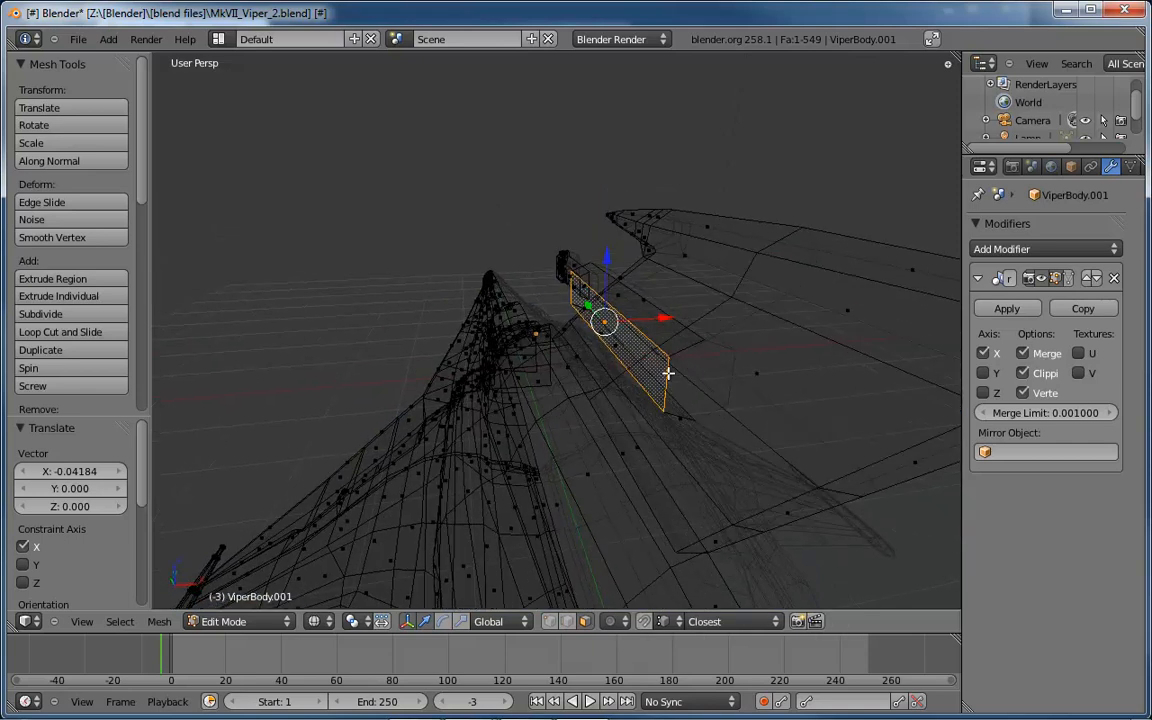
pyautogui.hotkey('ctrl', 'Tab')
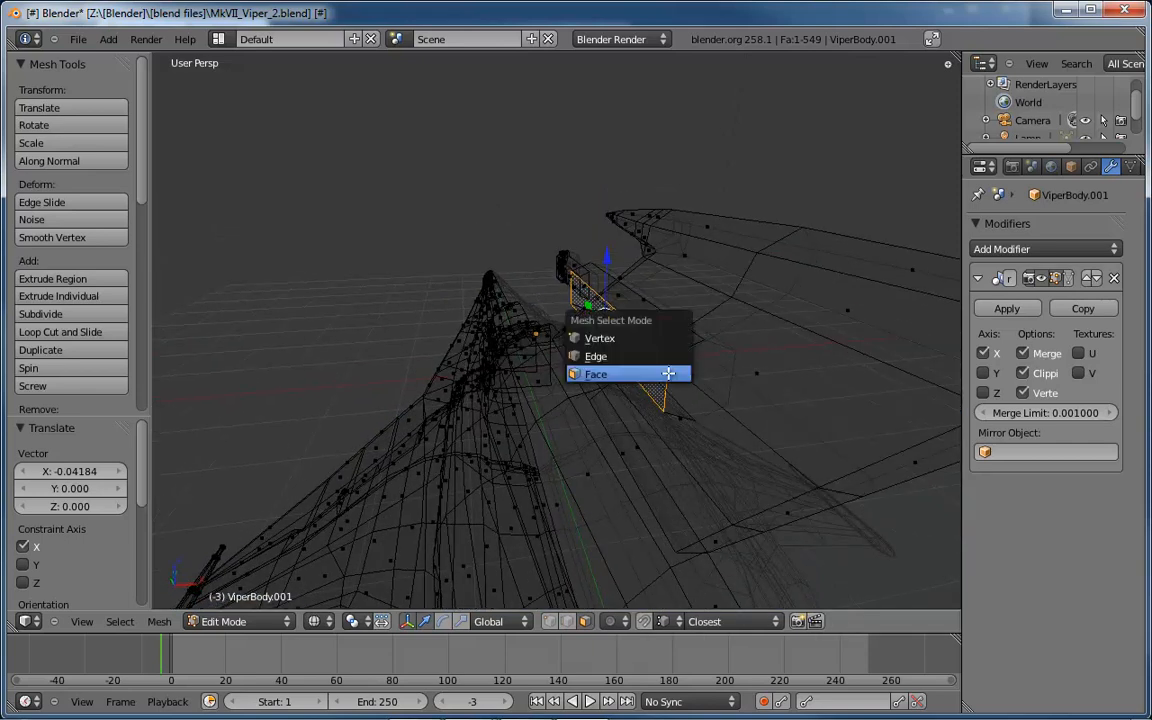
pyautogui.click(667, 356)
pyautogui.rightClick(667, 375)
pyautogui.moveTo(667, 375); pyautogui.dragTo(731, 376, button='middle')
pyautogui.scroll(2, 727, 369)
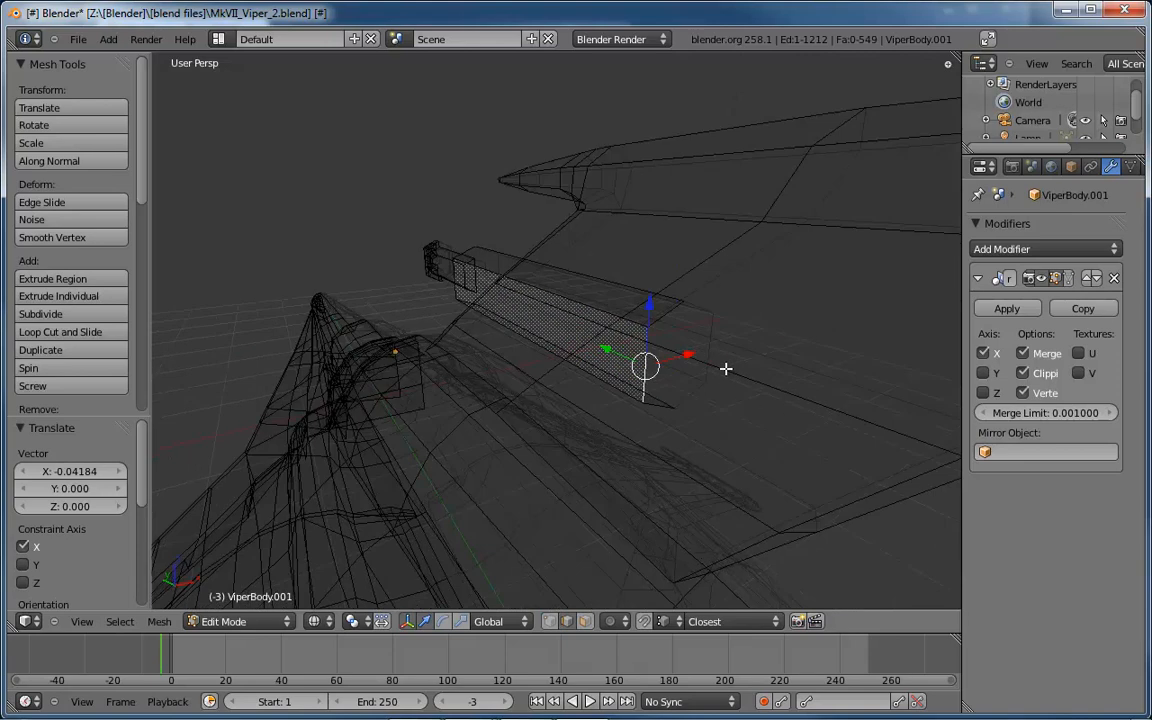
pyautogui.press('g')
pyautogui.hotkey('shift', 'z')
pyautogui.hotkey('shift', 'z')
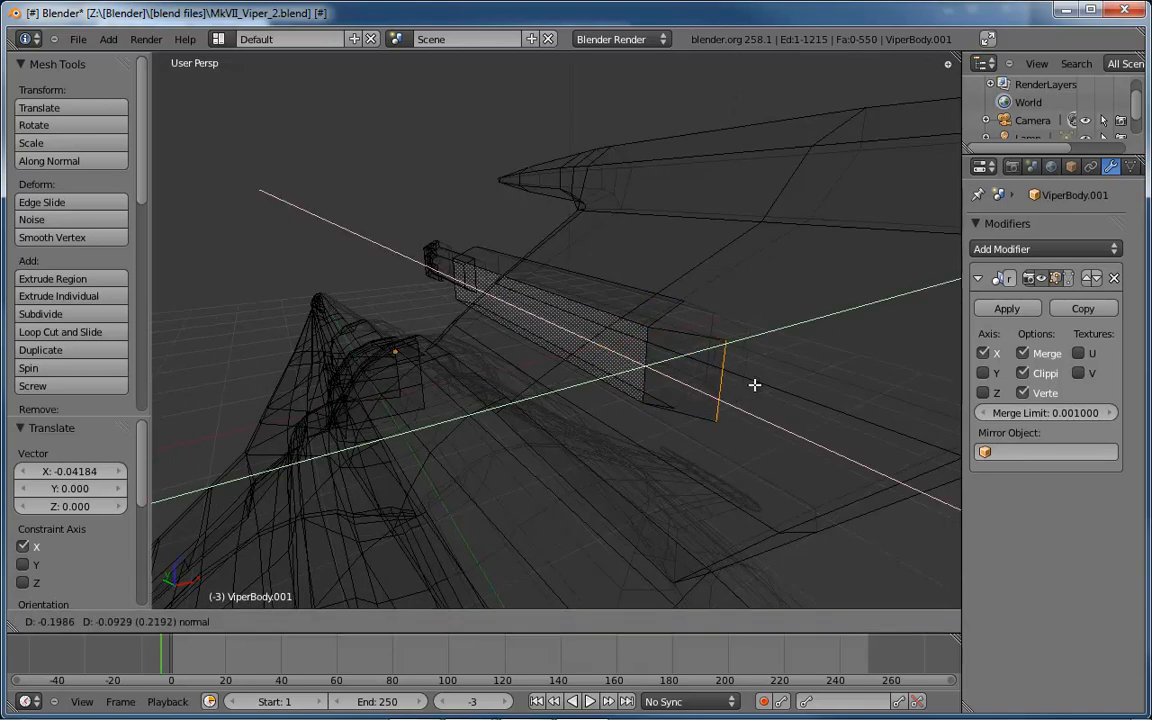
pyautogui.click(790, 393)
# Fill the triangular gaps above and below the extruded rear panel with new faces joining it to the housing.
pyautogui.moveTo(797, 396); pyautogui.dragTo(676, 411, button='middle')
pyautogui.keyDown('shift'); pyautogui.rightClick(689, 340); pyautogui.keyUp('shift')
pyautogui.press('f')
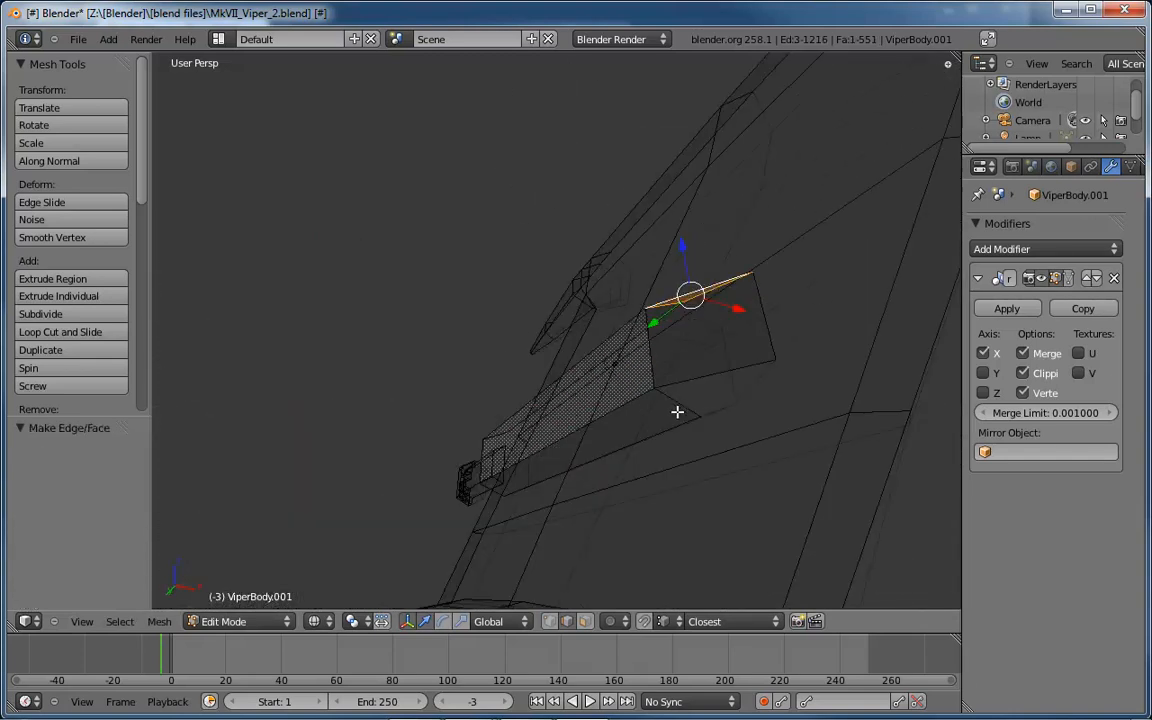
pyautogui.press('f')
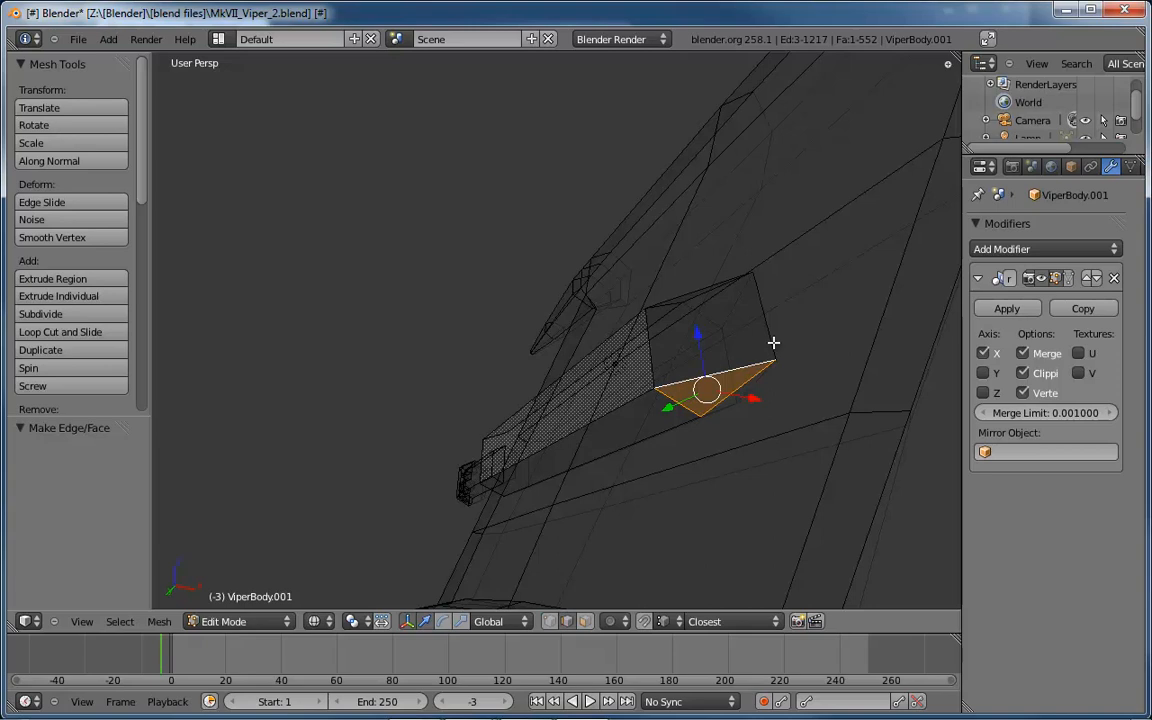
pyautogui.moveTo(769, 328); pyautogui.dragTo(762, 350, button='middle')
pyautogui.hotkey('ctrl', 'r')
pyautogui.click(761, 237)
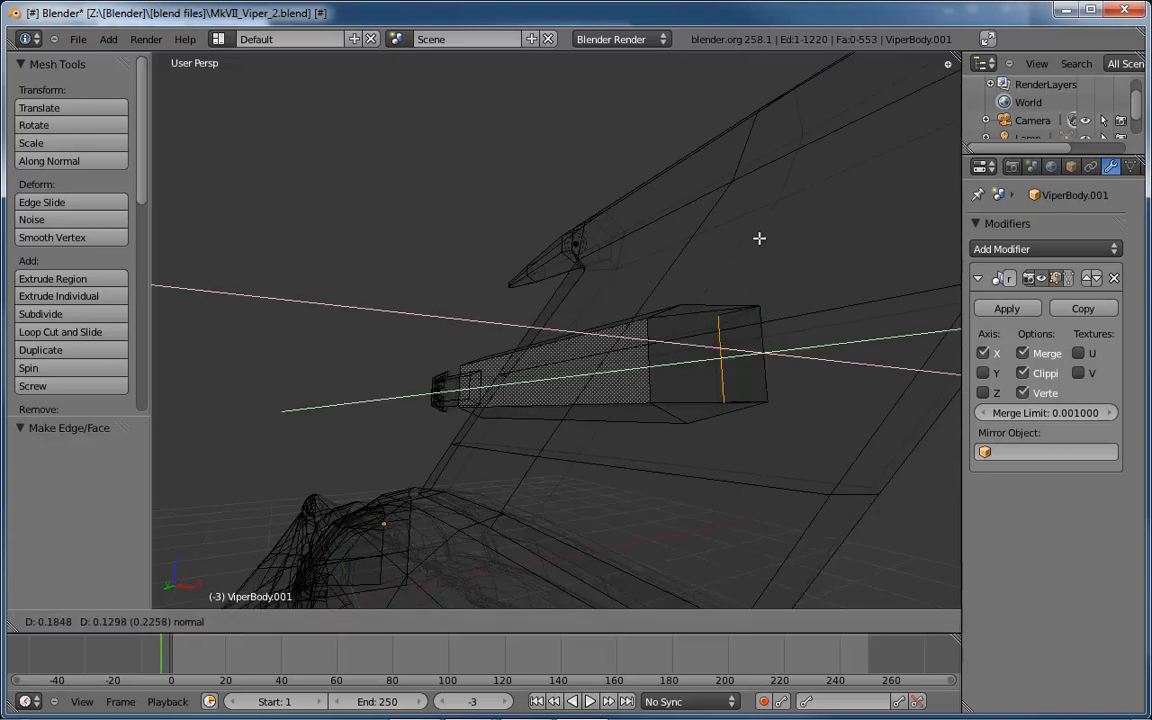
pyautogui.click(763, 250)
pyautogui.moveTo(806, 294); pyautogui.dragTo(762, 296, button='middle')
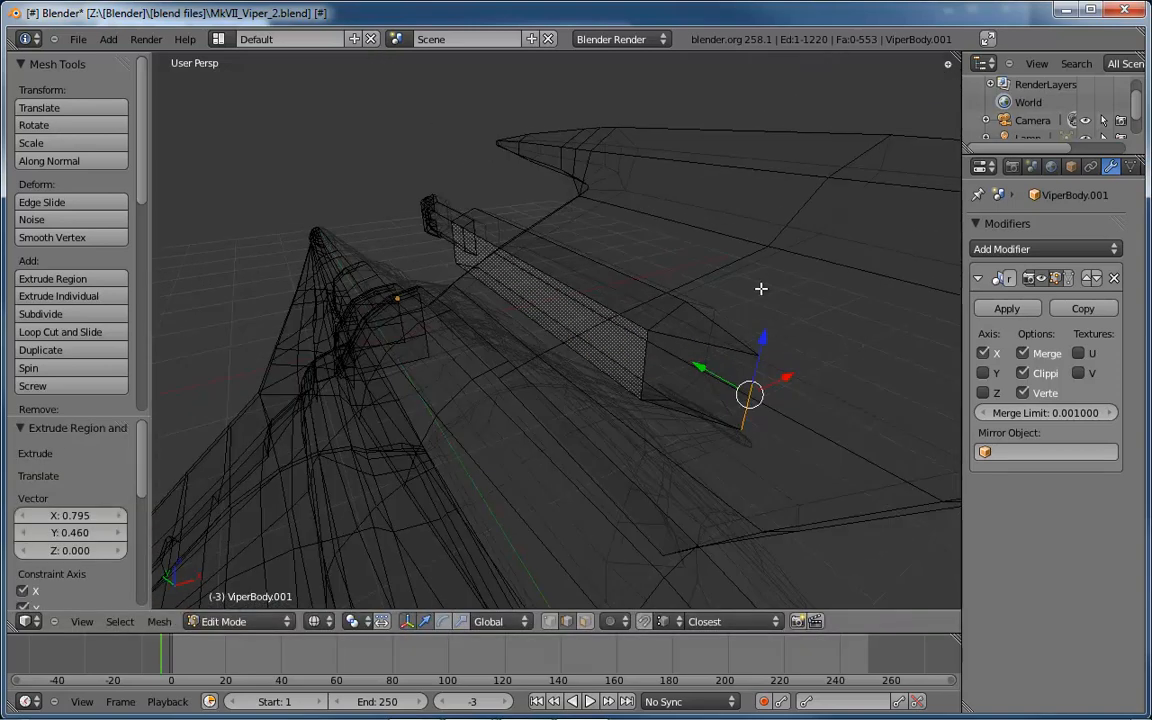
pyautogui.press('s')
pyautogui.rightClick(785, 347)
pyautogui.hotkey('ctrl', 'z')
pyautogui.hotkey('ctrl', 'z')
# Scale the rear vertical edge of the housing's extruded rear panel to about 0.629 and move it about -0.315 along Y.
pyautogui.moveTo(782, 355); pyautogui.dragTo(791, 312, button='middle')
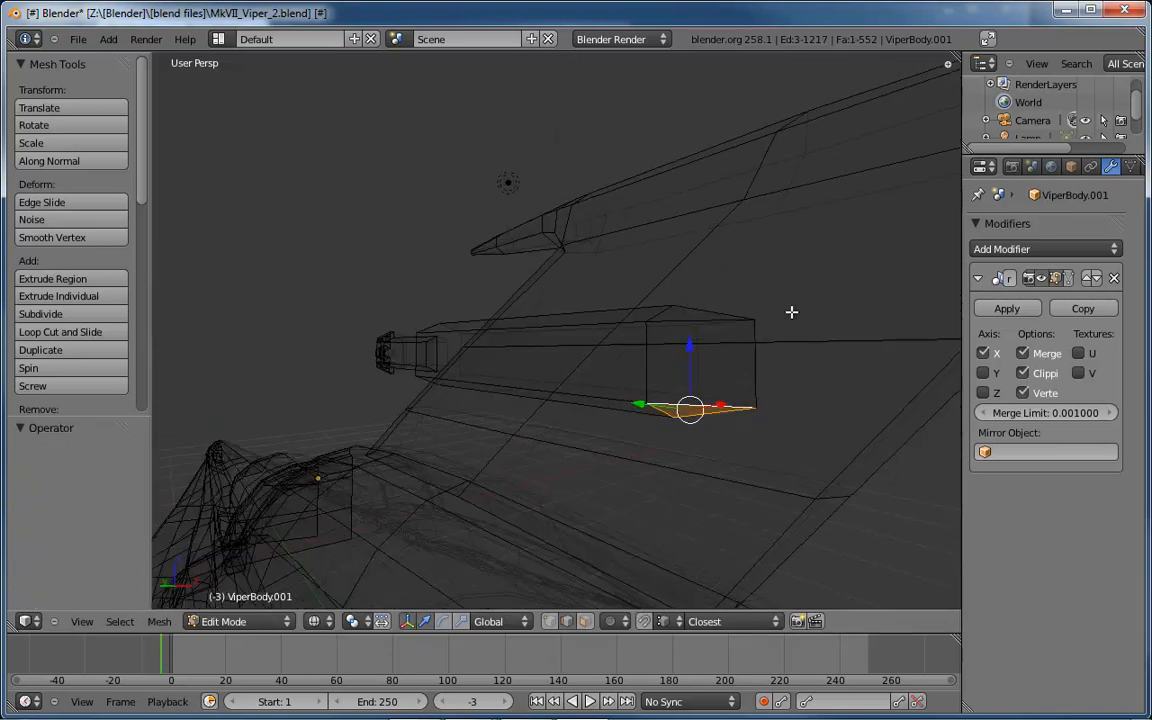
pyautogui.rightClick(755, 338)
pyautogui.press('s')
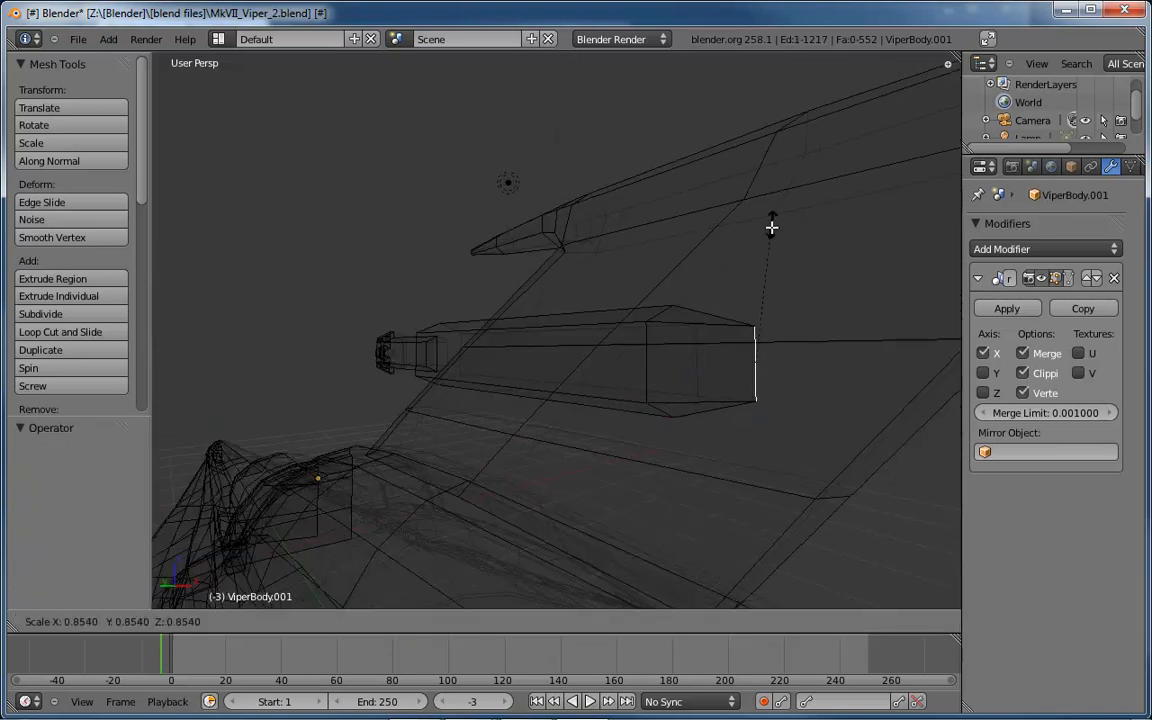
pyautogui.click(769, 261)
pyautogui.press('z')
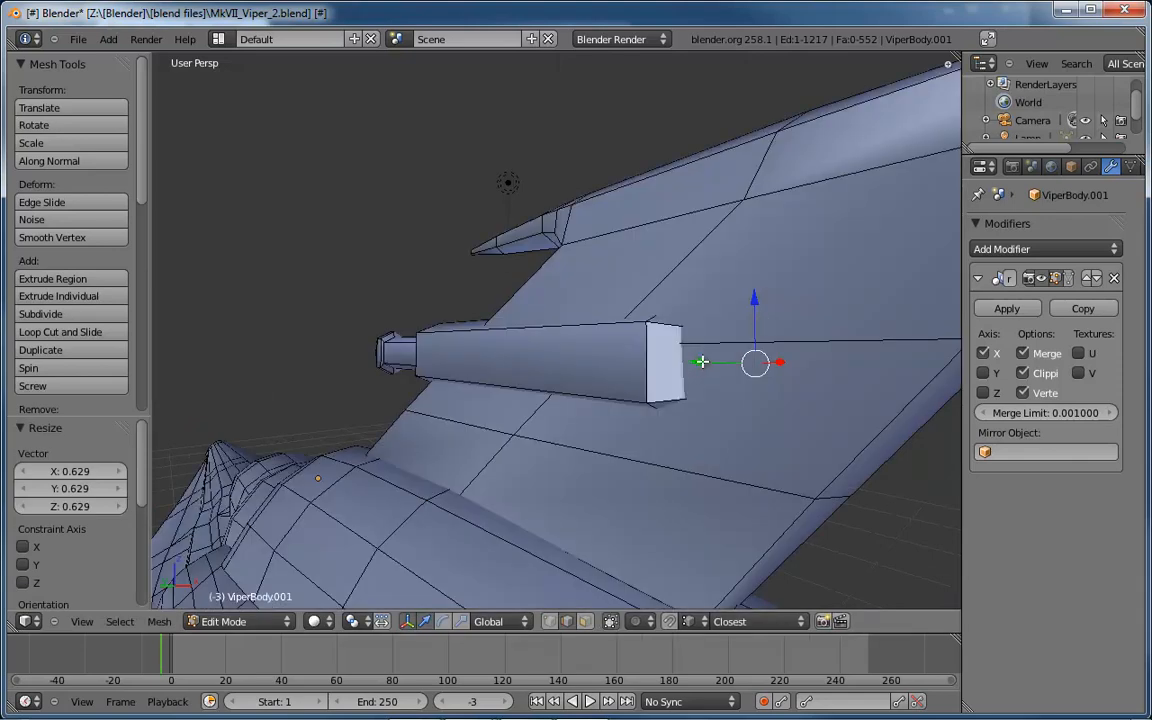
pyautogui.moveTo(718, 359); pyautogui.dragTo(760, 410, button='middle')
pyautogui.moveTo(656, 321); pyautogui.dragTo(762, 356)
pyautogui.moveTo(789, 373); pyautogui.dragTo(283, 130, button='middle')
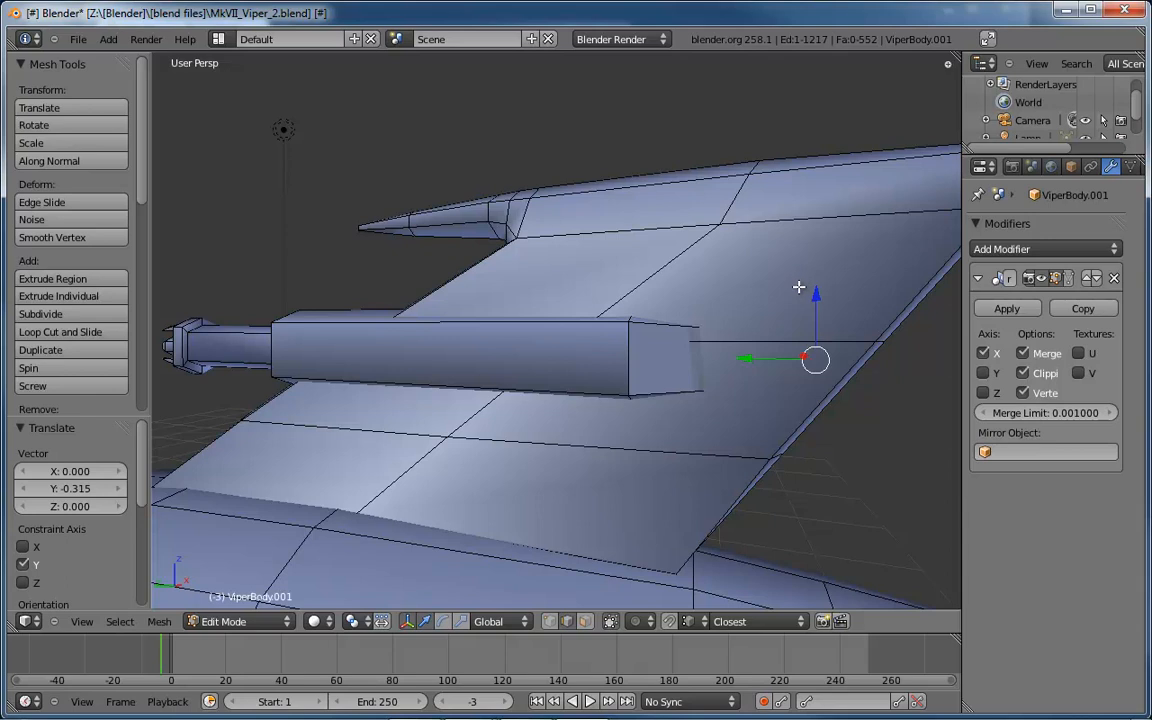
# Move the rear and front vertical edges of the housing's side face together about -0.039 along X.
pyautogui.moveTo(789, 298); pyautogui.dragTo(689, 315, button='middle')
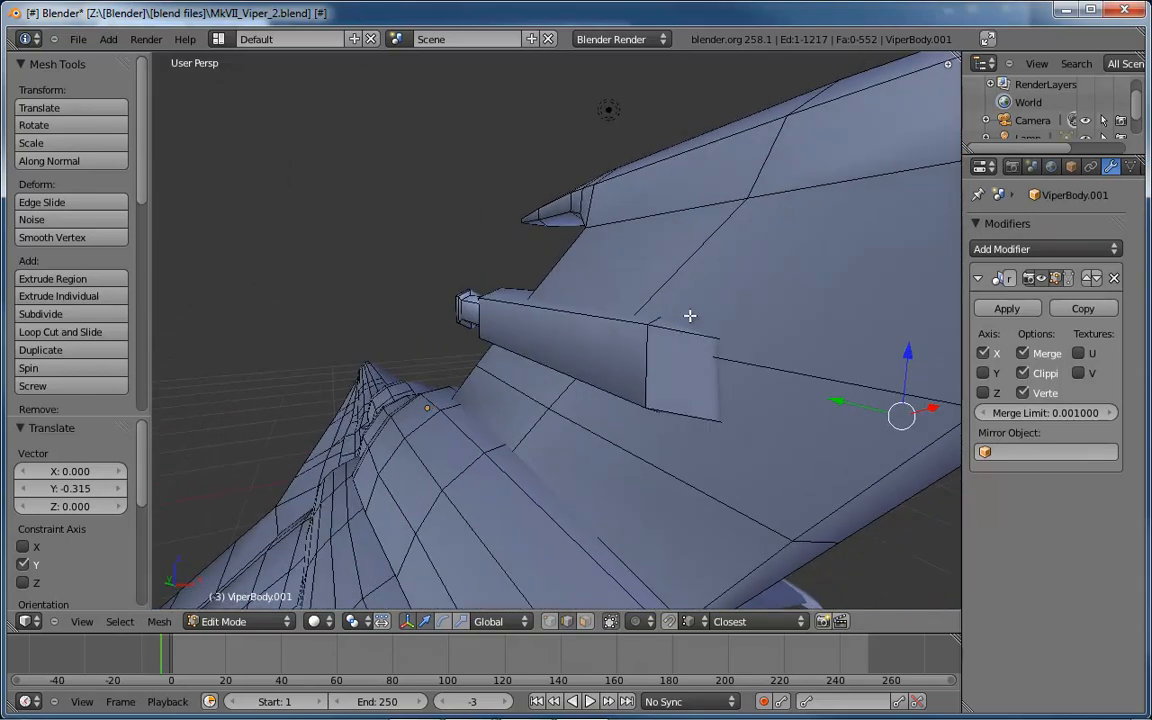
pyautogui.rightClick(647, 357)
pyautogui.keyDown('shift'); pyautogui.rightClick(478, 316); pyautogui.keyUp('shift')
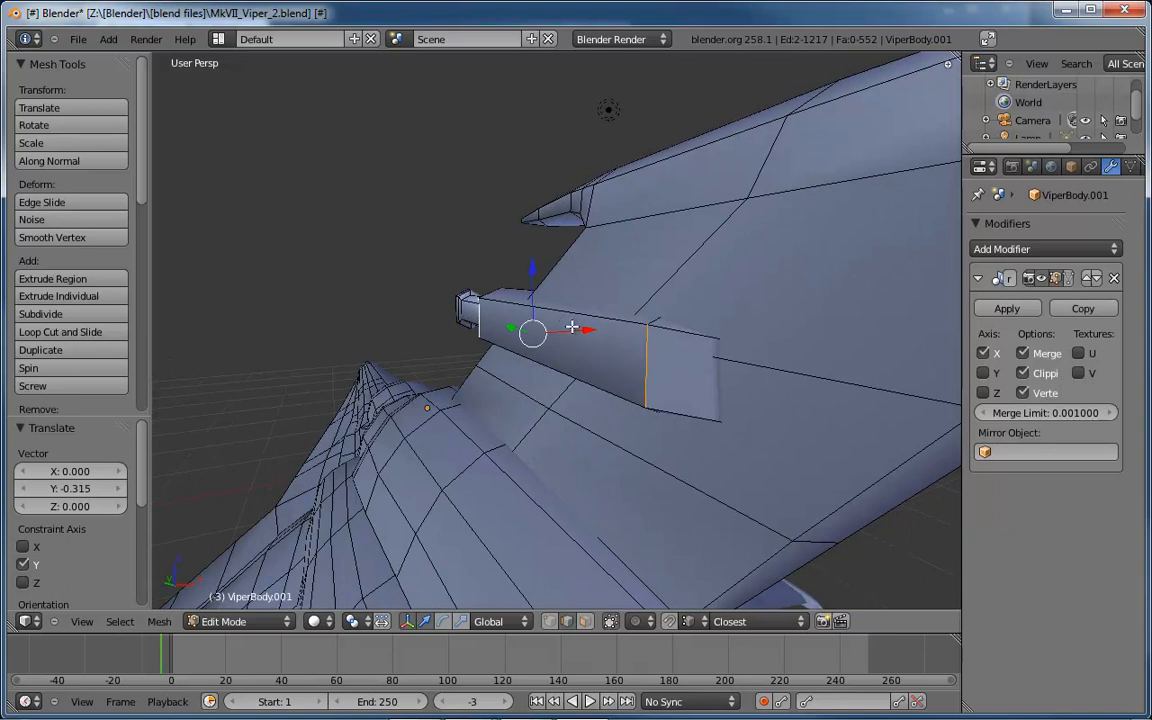
pyautogui.moveTo(581, 329); pyautogui.dragTo(608, 292, button='middle')
pyautogui.moveTo(608, 292); pyautogui.dragTo(598, 296)
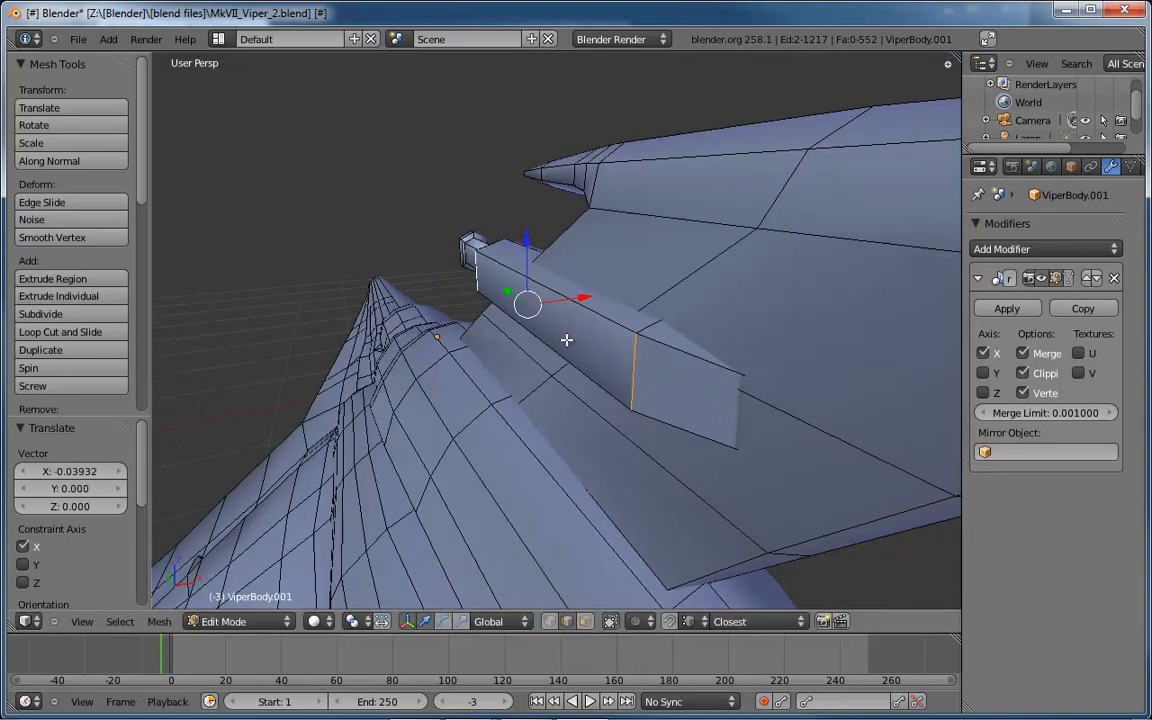
# Compare the housing's width and outline with the reference image in the bottom and top wireframe views.
pyautogui.press('ctrl+KP_1')
pyautogui.press('z')
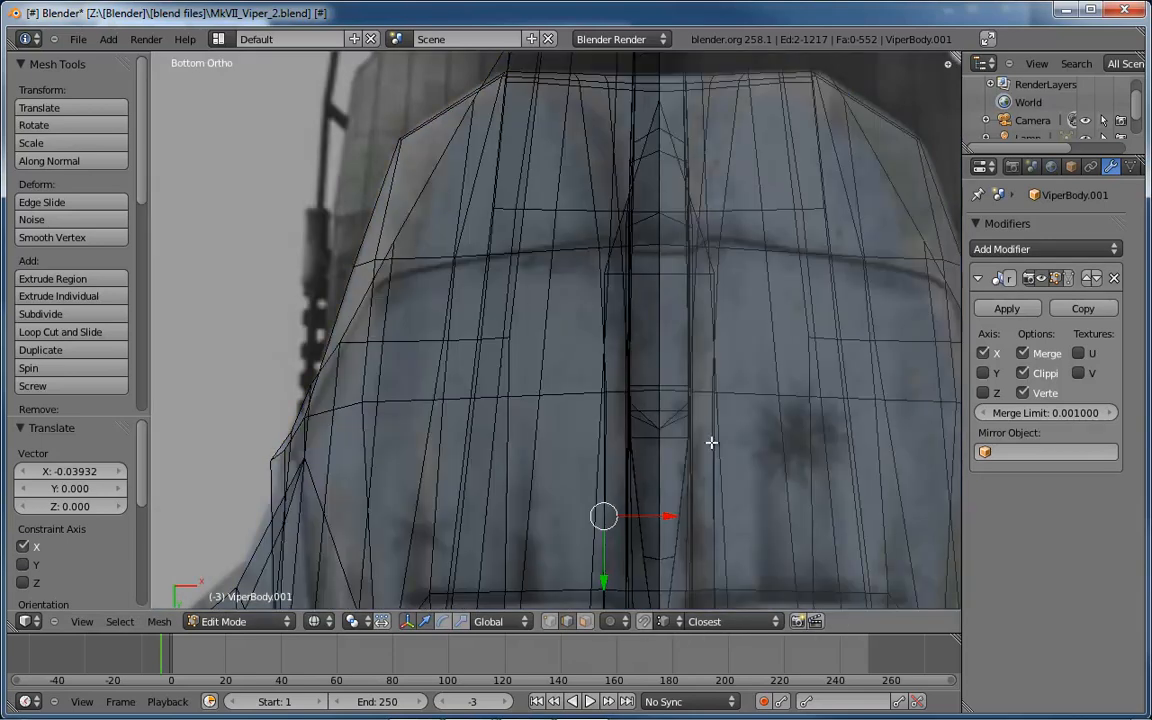
pyautogui.keyDown('shift'); pyautogui.moveTo(741, 458); pyautogui.dragTo(716, 199, button='middle'); pyautogui.keyUp('shift')
pyautogui.scroll(-3, 654, 343)
pyautogui.scroll(-3, 654, 343)
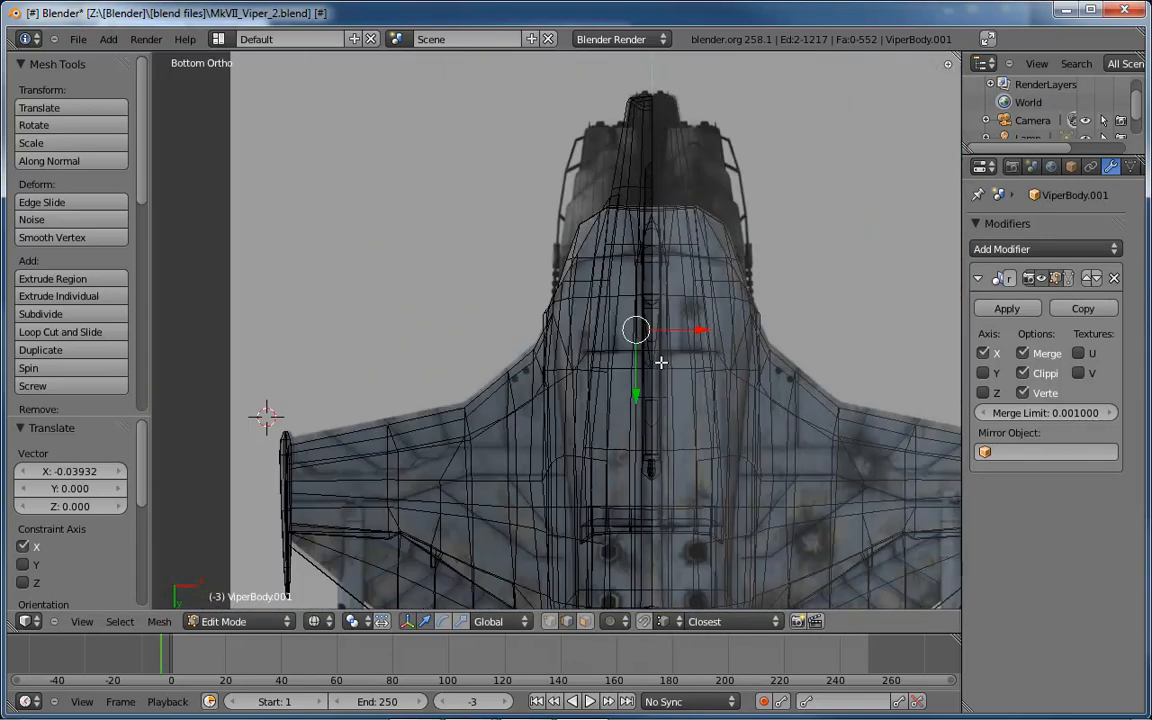
pyautogui.press('KP_7')
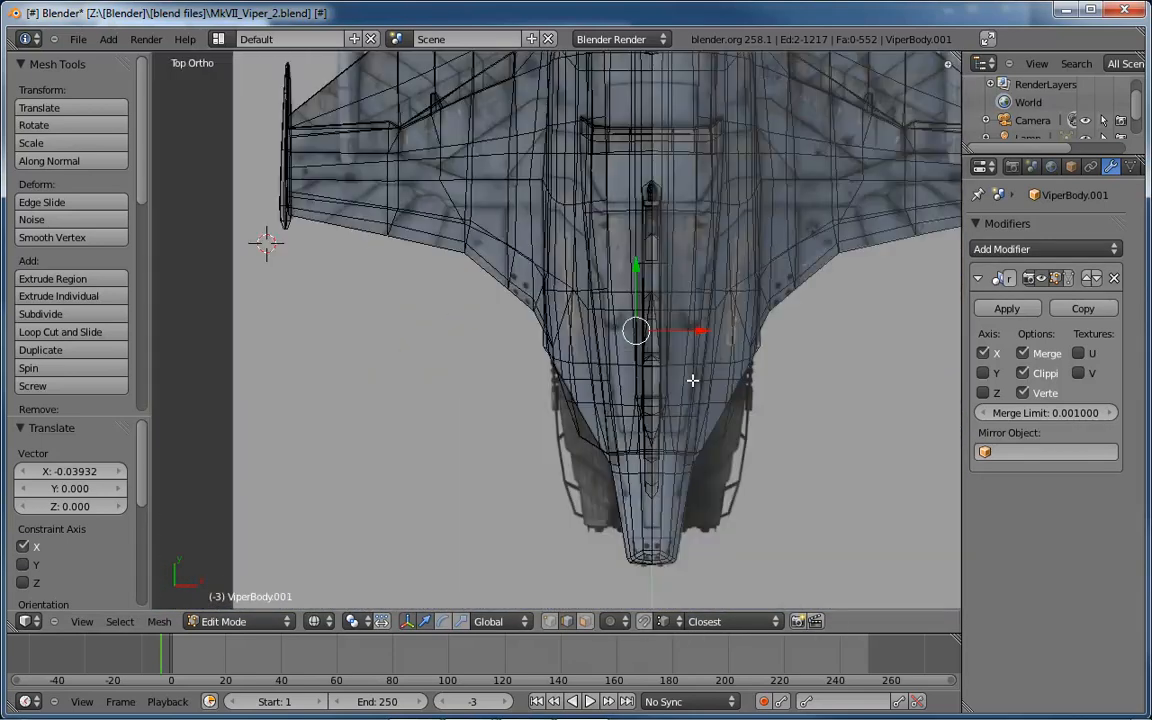
pyautogui.scroll(4, 692, 380)
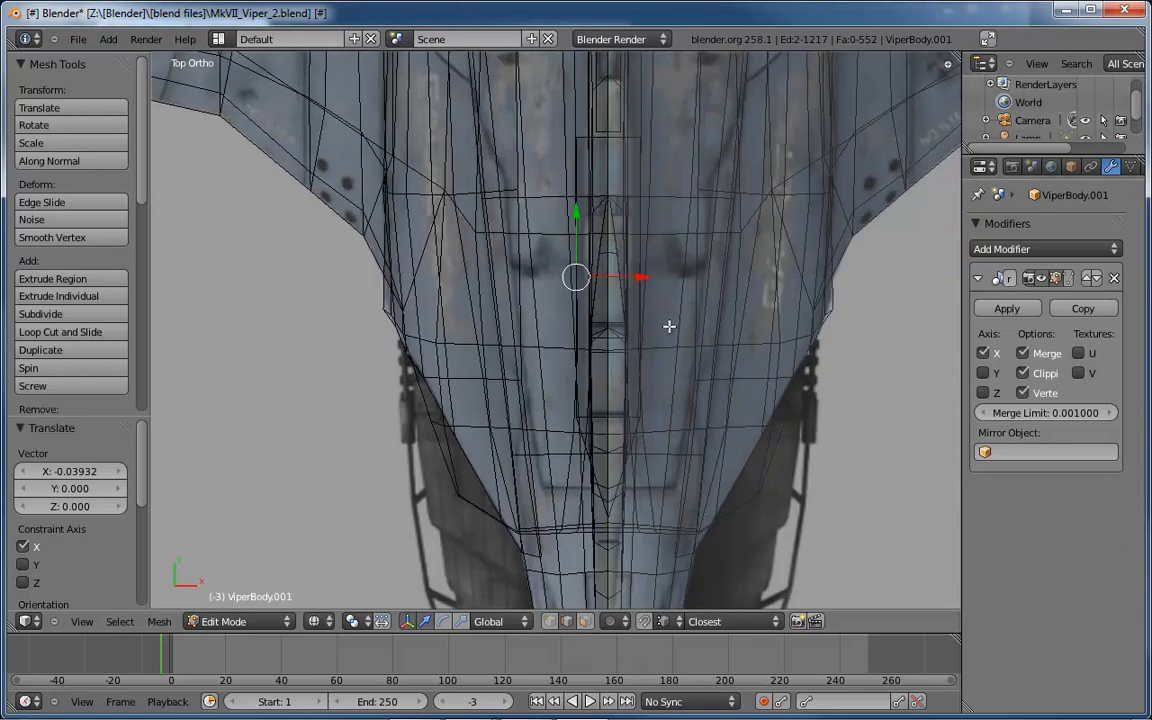
pyautogui.keyDown('shift'); pyautogui.moveTo(673, 357); pyautogui.dragTo(676, 427, button='middle'); pyautogui.keyUp('shift')
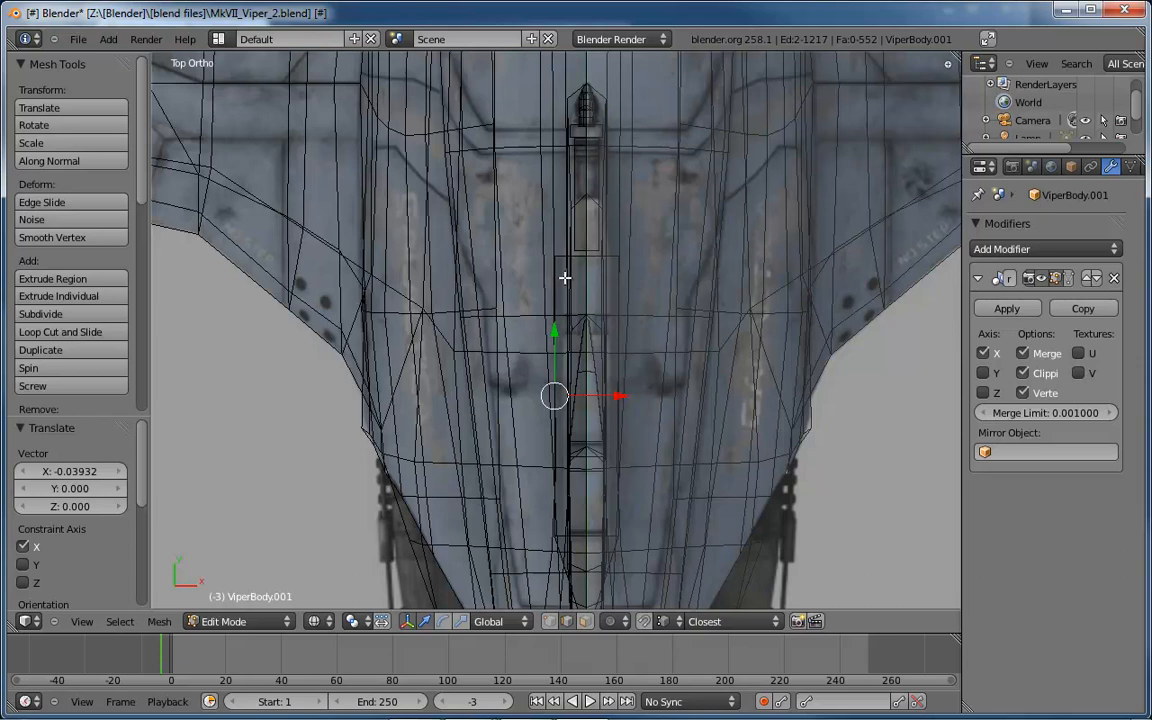
pyautogui.moveTo(667, 372); pyautogui.dragTo(651, 316, button='middle')
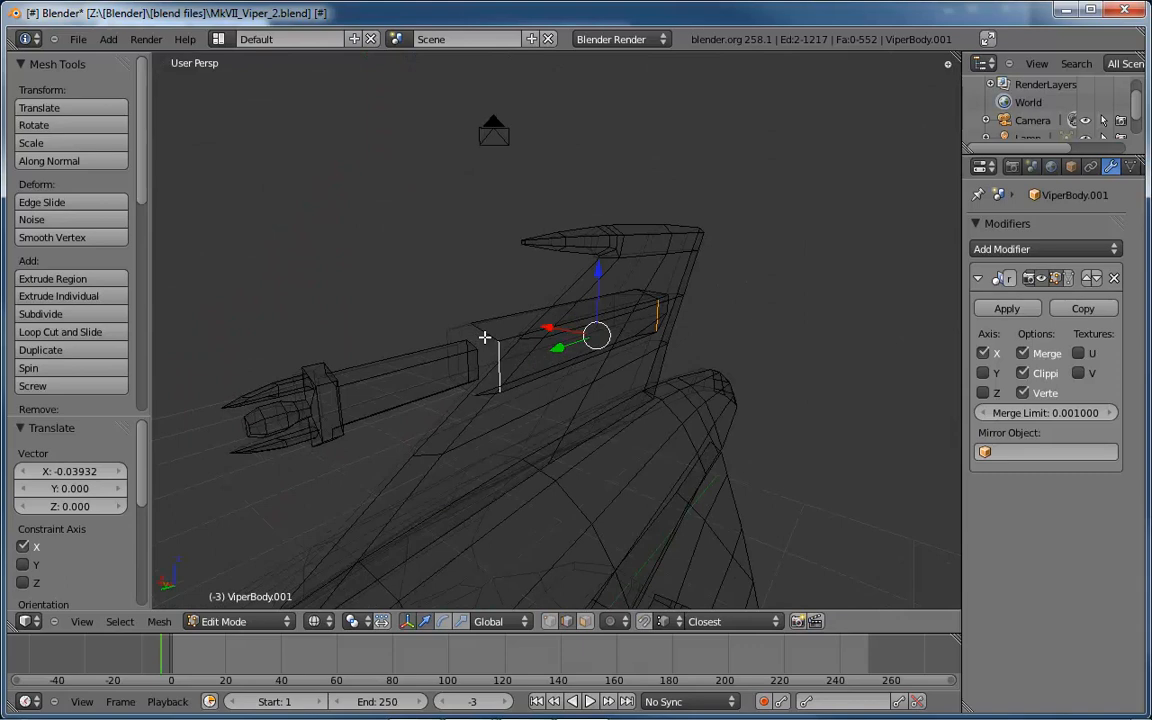
pyautogui.moveTo(484, 337)
pyautogui.mouseDown(button='middle')
pyautogui.moveTo(589, 334)
pyautogui.moveTo(562, 340)
pyautogui.moveTo(432, 314)
pyautogui.moveTo(676, 345)
pyautogui.moveTo(609, 370)
pyautogui.moveTo(564, 412)
pyautogui.moveTo(543, 463)
pyautogui.moveTo(600, 420)
pyautogui.moveTo(707, 458)
pyautogui.moveTo(688, 423)
pyautogui.mouseUp(button='middle')
# In solid shading, move the rear vertical edge of the housing's side face about 0.032 along X.
pyautogui.press('z')
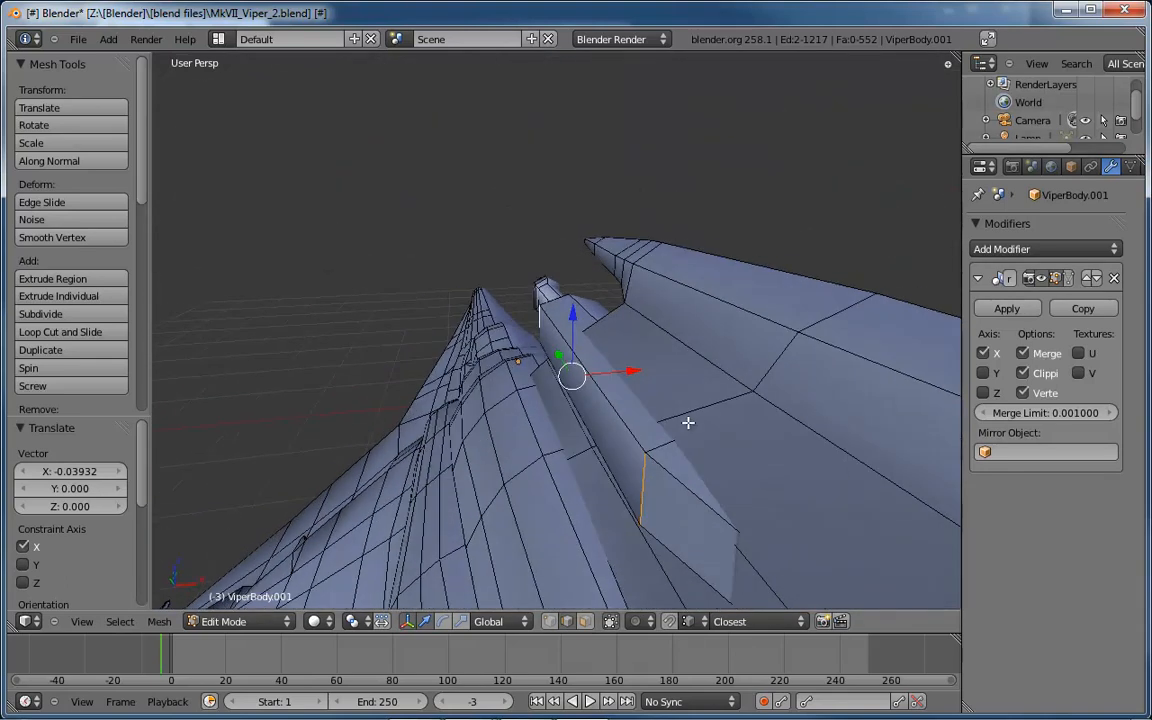
pyautogui.rightClick(642, 488)
pyautogui.moveTo(703, 480); pyautogui.dragTo(714, 480)
# Delete the three faces forming the housing's tapered rear section, working in wireframe and face selection.
pyautogui.moveTo(714, 480)
pyautogui.mouseDown(button='middle')
pyautogui.moveTo(830, 439)
pyautogui.moveTo(810, 455)
pyautogui.moveTo(794, 391)
pyautogui.moveTo(817, 415)
pyautogui.mouseUp(button='middle')
pyautogui.press('z')
pyautogui.rightClick(820, 421)
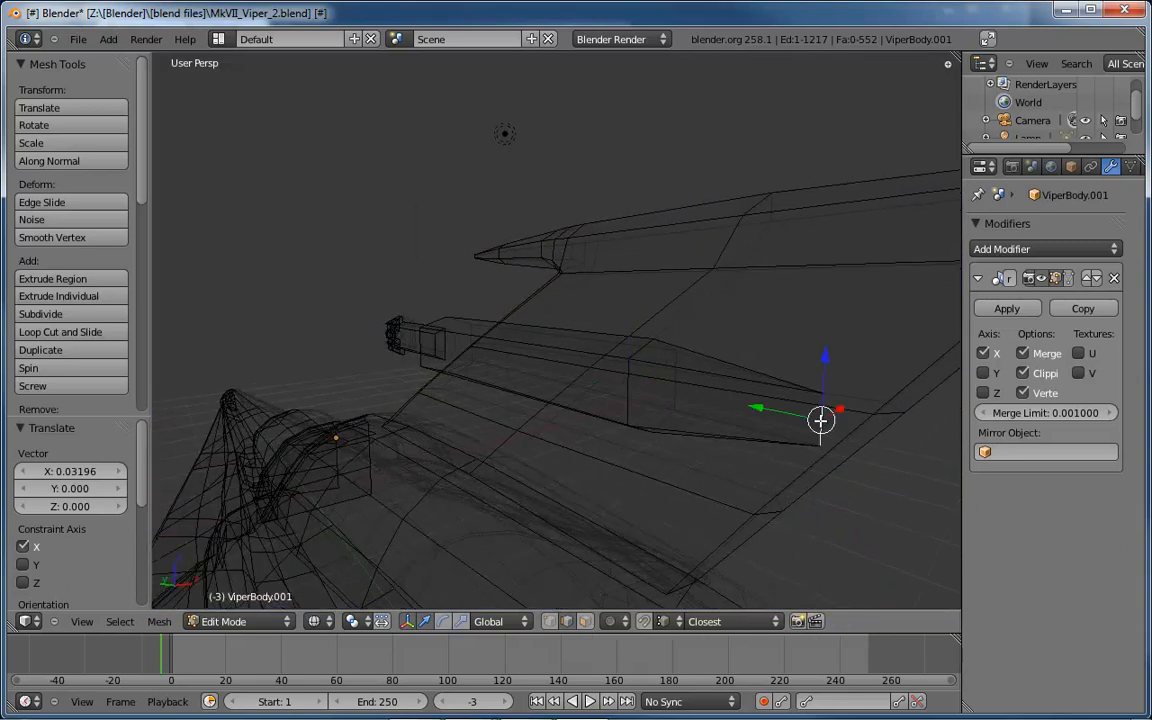
pyautogui.moveTo(698, 370); pyautogui.dragTo(756, 363, button='middle')
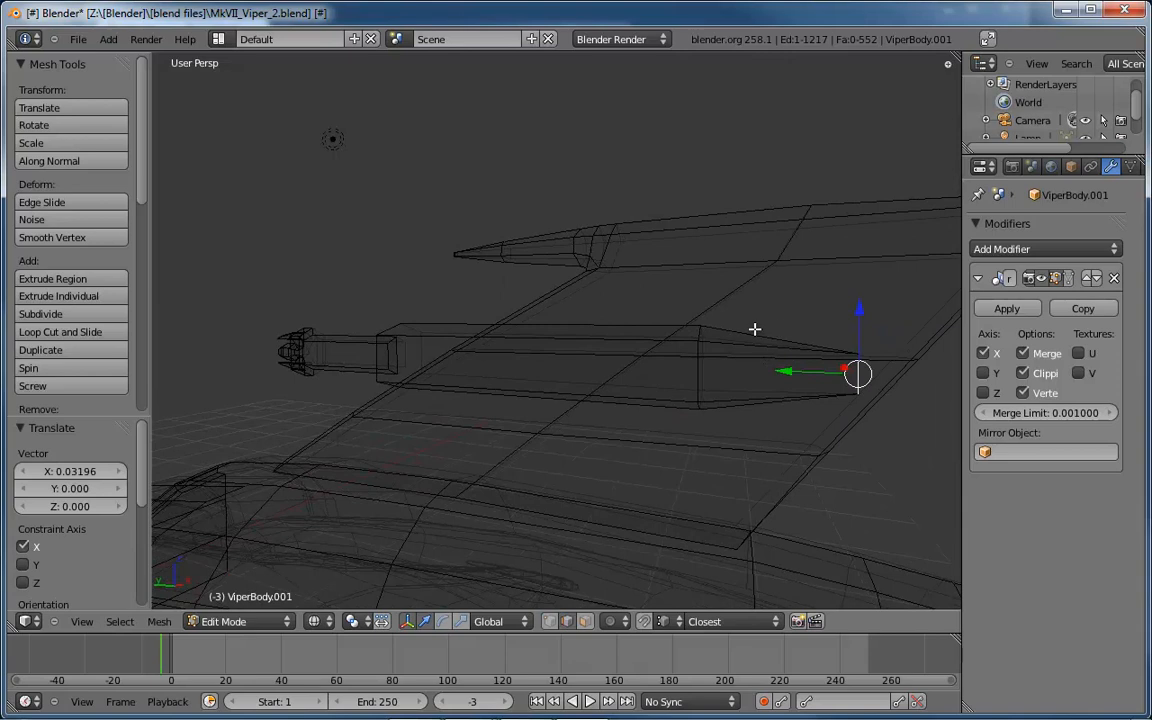
pyautogui.hotkey('ctrl', 'Tab')
pyautogui.press('3')
pyautogui.rightClick(752, 338)
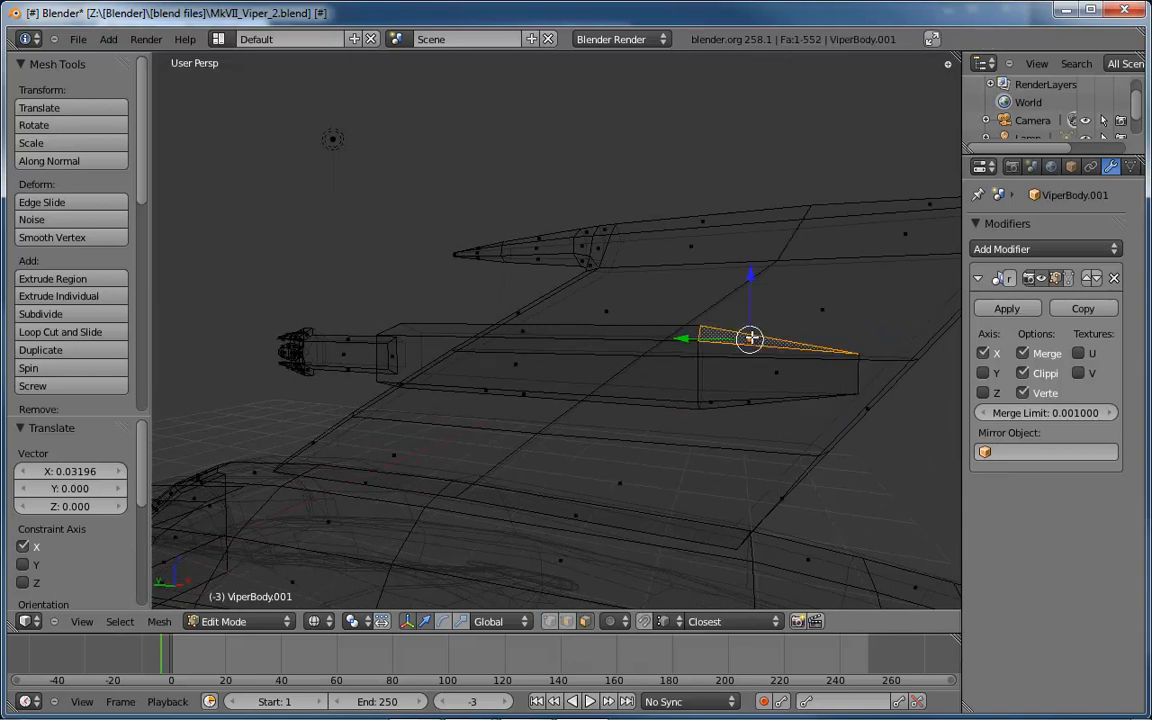
pyautogui.keyDown('shift'); pyautogui.rightClick(777, 372); pyautogui.keyUp('shift')
pyautogui.moveTo(777, 393); pyautogui.dragTo(766, 355, button='middle')
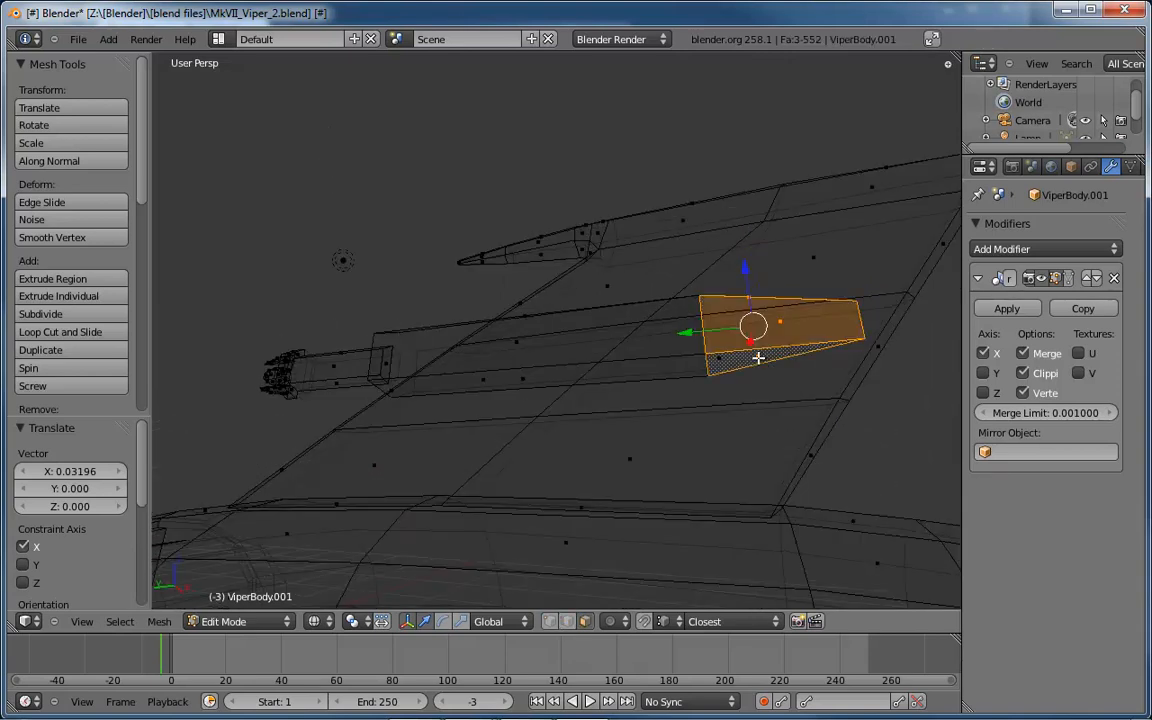
pyautogui.press('x')
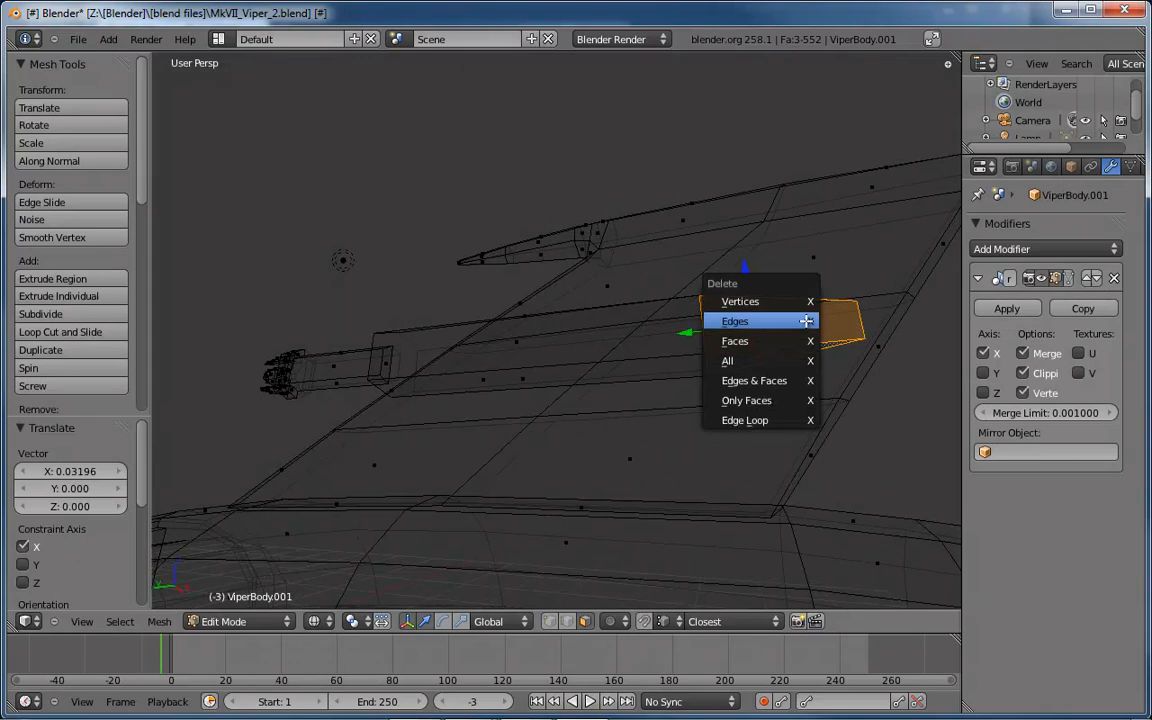
pyautogui.click(758, 337)
# Extrude the side face's rear vertical edge twice in edge selection, by about X 0.022, Y -0.175 and X 0.258, Y -0.091.
pyautogui.moveTo(758, 337); pyautogui.dragTo(652, 365, button='middle')
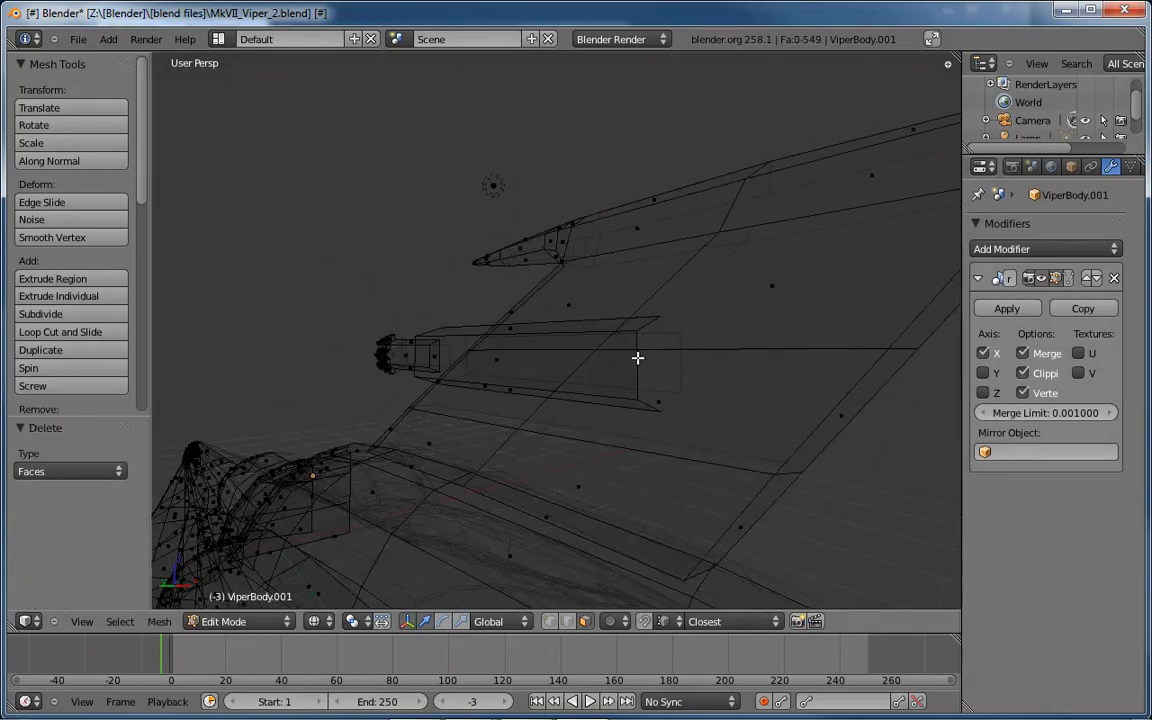
pyautogui.rightClick(652, 363)
pyautogui.hotkey('ctrl', 'Tab')
pyautogui.press('2')
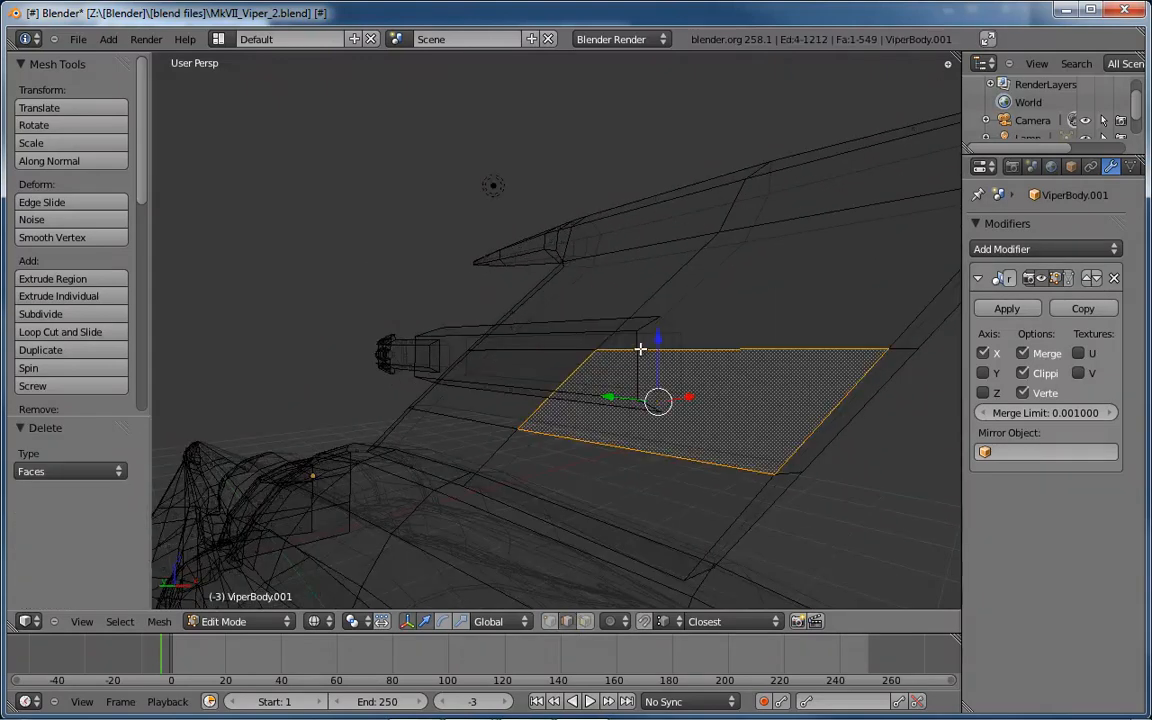
pyautogui.rightClick(640, 346)
pyautogui.moveTo(640, 343); pyautogui.dragTo(725, 368, button='middle')
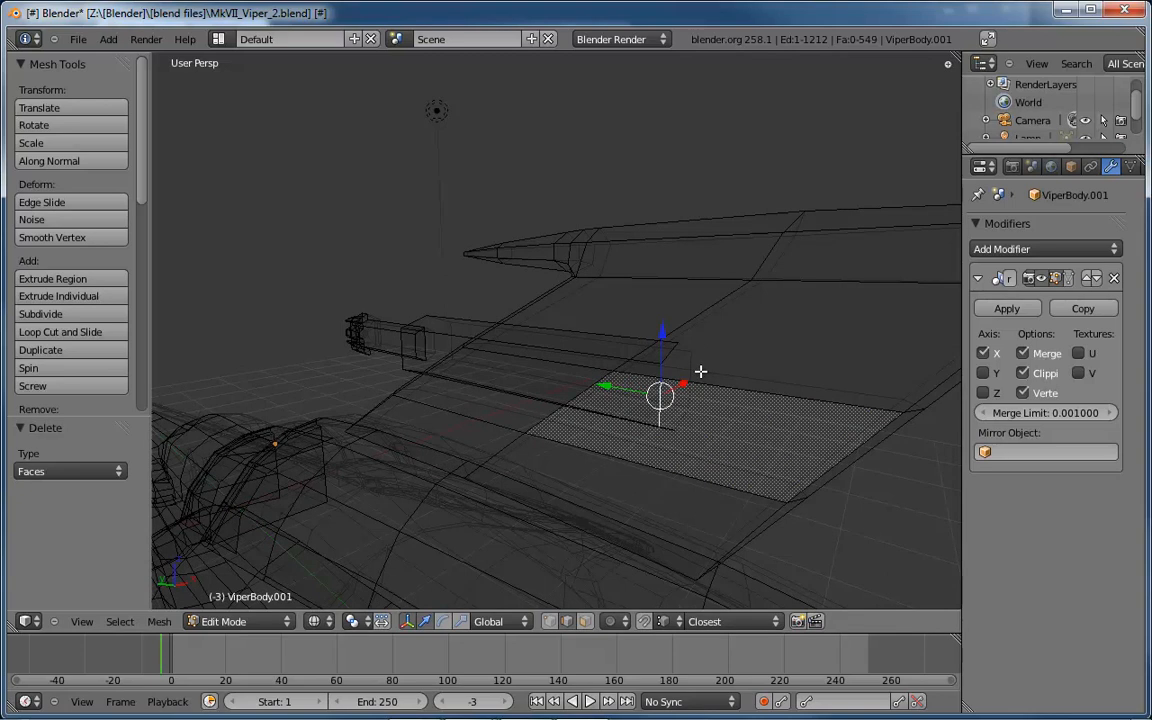
pyautogui.press('e')
pyautogui.press('x')
pyautogui.click(756, 380)
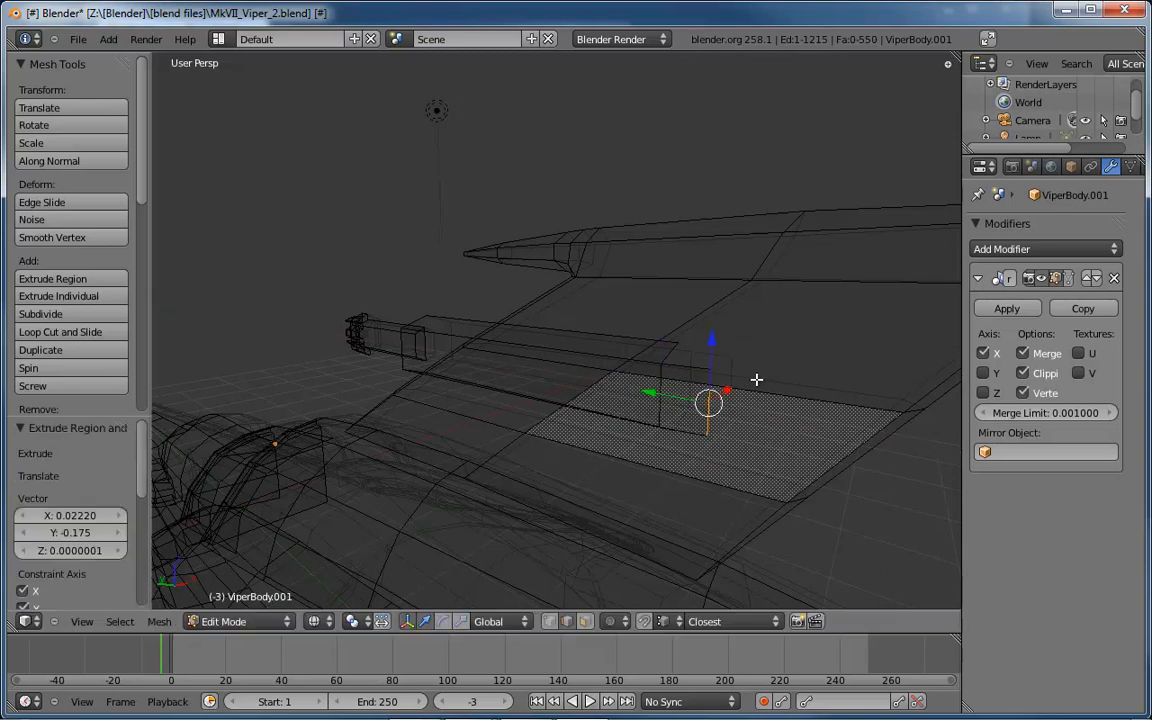
pyautogui.press('e')
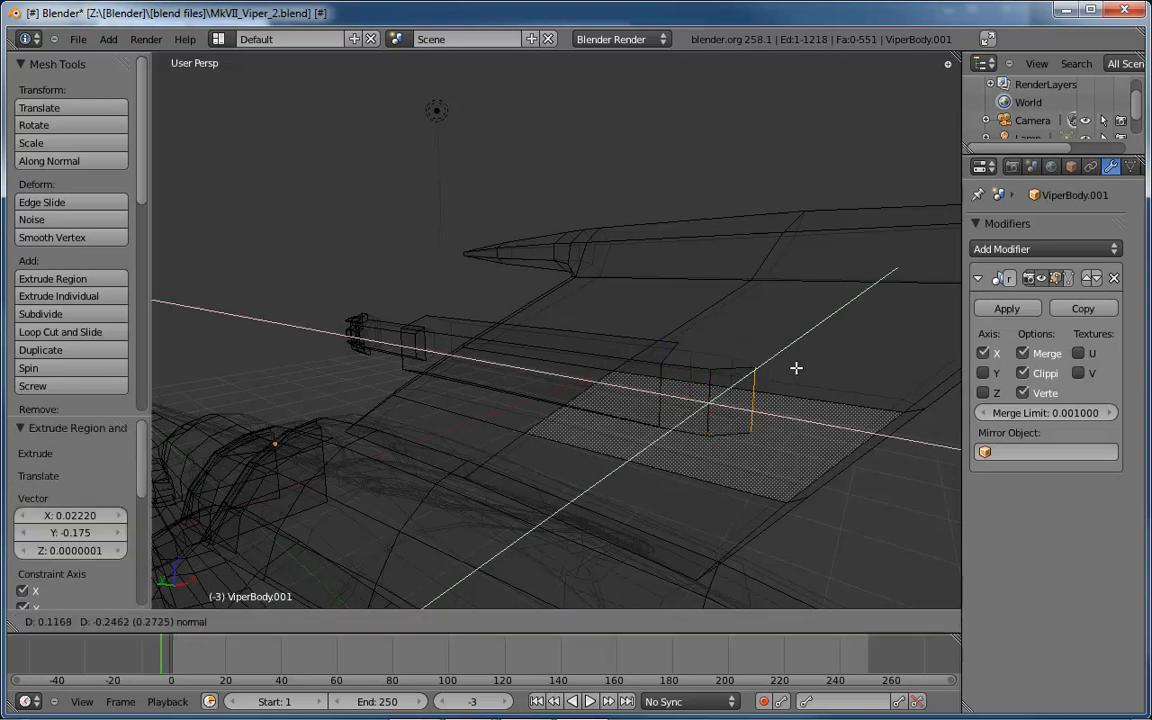
pyautogui.click(791, 367)
# Fill the gaps above and below the two extruded rear panels with new faces joining them to the housing.
pyautogui.moveTo(791, 367); pyautogui.dragTo(694, 402, button='middle')
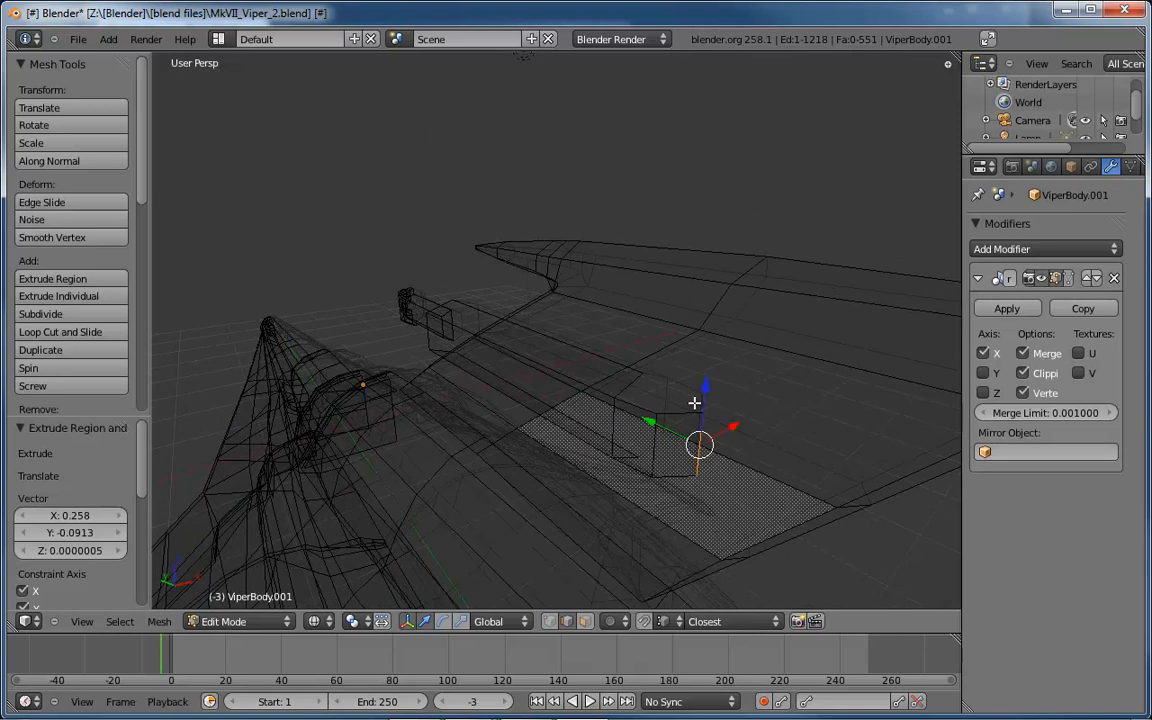
pyautogui.click(628, 385)
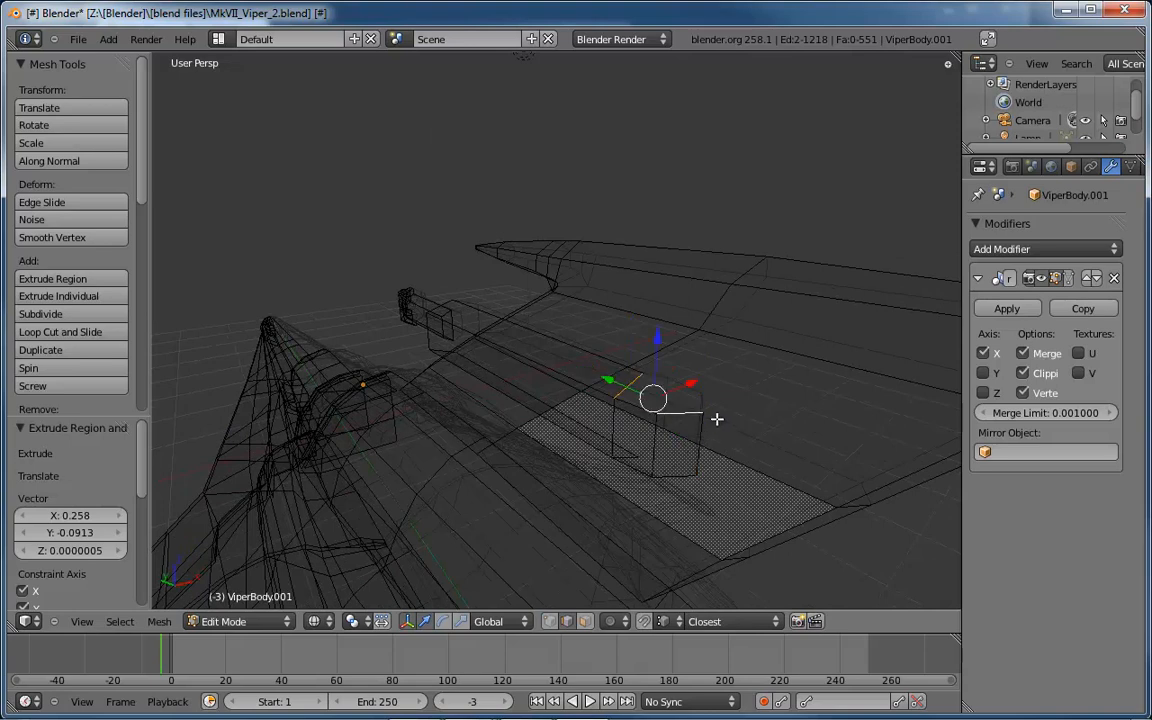
pyautogui.press('f')
pyautogui.moveTo(711, 423); pyautogui.dragTo(692, 301, button='middle')
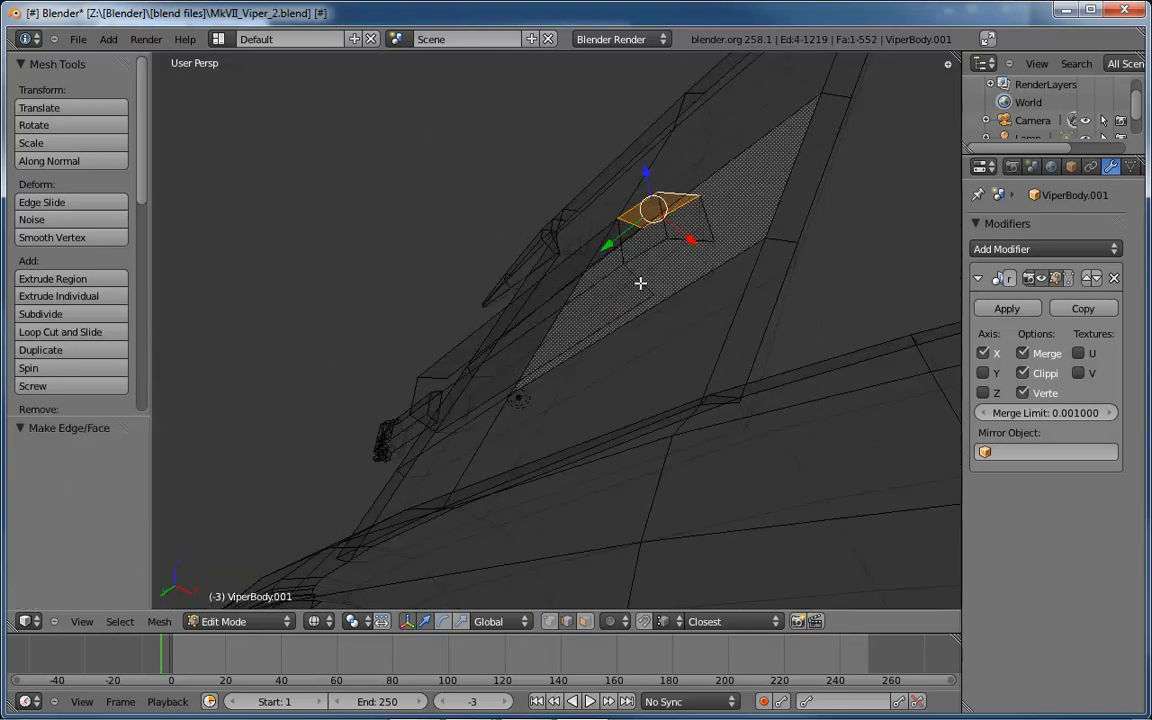
pyautogui.keyDown('shift'); pyautogui.rightClick(686, 242); pyautogui.keyUp('shift')
pyautogui.press('f')
# In solid shading, move the front vertical edge of the housing's side face about 0.053 along X.
pyautogui.moveTo(753, 260)
pyautogui.mouseDown(button='middle')
pyautogui.moveTo(800, 345)
pyautogui.moveTo(843, 339)
pyautogui.moveTo(741, 401)
pyautogui.moveTo(777, 417)
pyautogui.moveTo(831, 396)
pyautogui.mouseUp(button='middle')
pyautogui.press('z')
pyautogui.moveTo(716, 397)
pyautogui.mouseDown(button='middle')
pyautogui.moveTo(705, 365)
pyautogui.moveTo(732, 329)
pyautogui.moveTo(800, 329)
pyautogui.moveTo(607, 342)
pyautogui.moveTo(537, 386)
pyautogui.moveTo(557, 452)
pyautogui.moveTo(626, 381)
pyautogui.mouseUp(button='middle')
pyautogui.rightClick(507, 424)
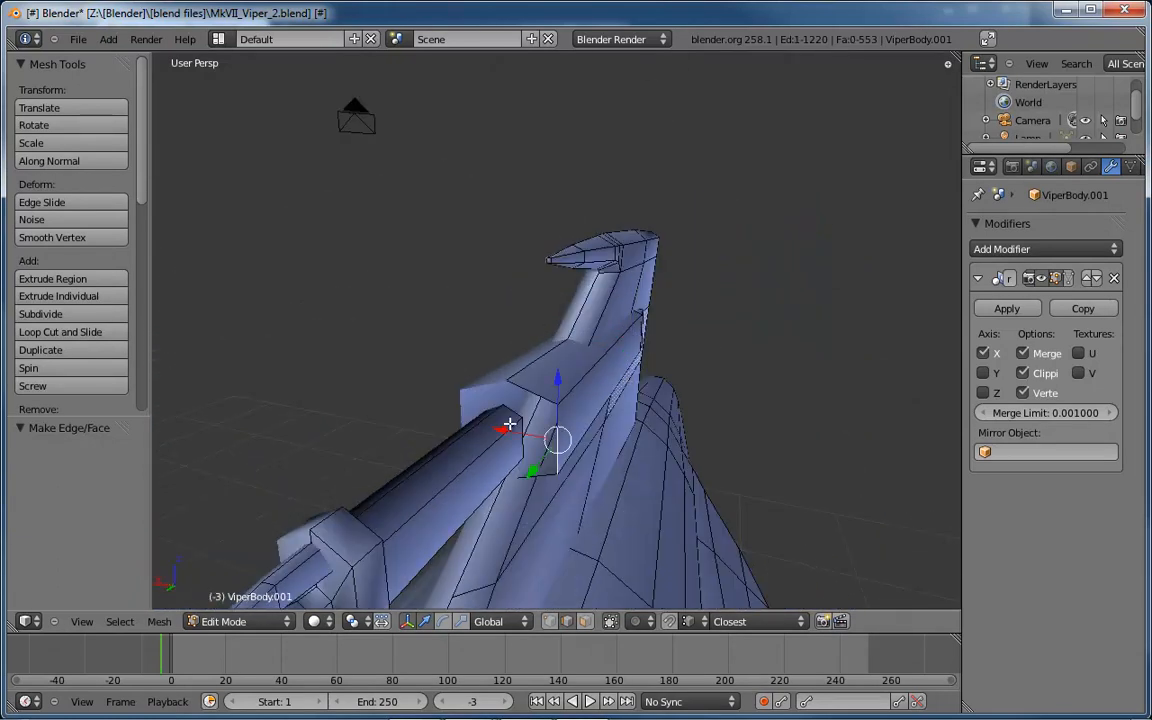
pyautogui.press('g')
pyautogui.press('x')
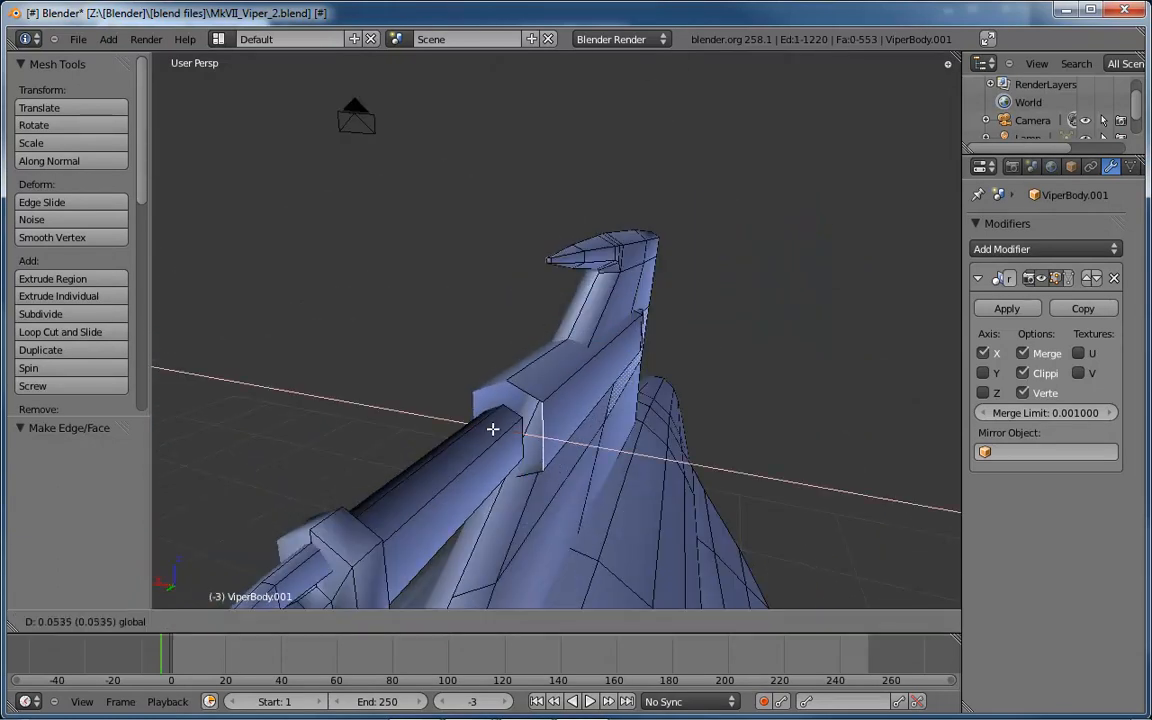
pyautogui.click(493, 429)
# In the left wireframe view over the reference image, move the housing's front edge loop forward about 0.025 along Y.
pyautogui.rightClick(522, 387)
pyautogui.keyDown('shift'); pyautogui.rightClick(502, 377); pyautogui.keyUp('shift')
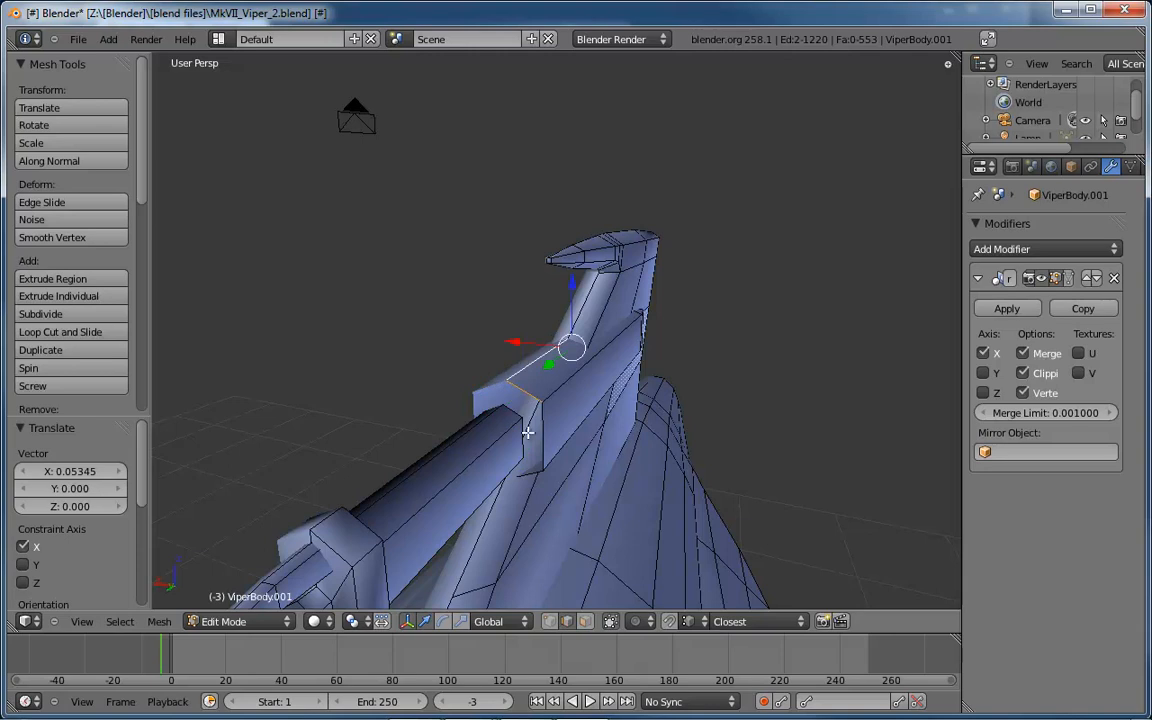
pyautogui.press('ctrl+KP_3')
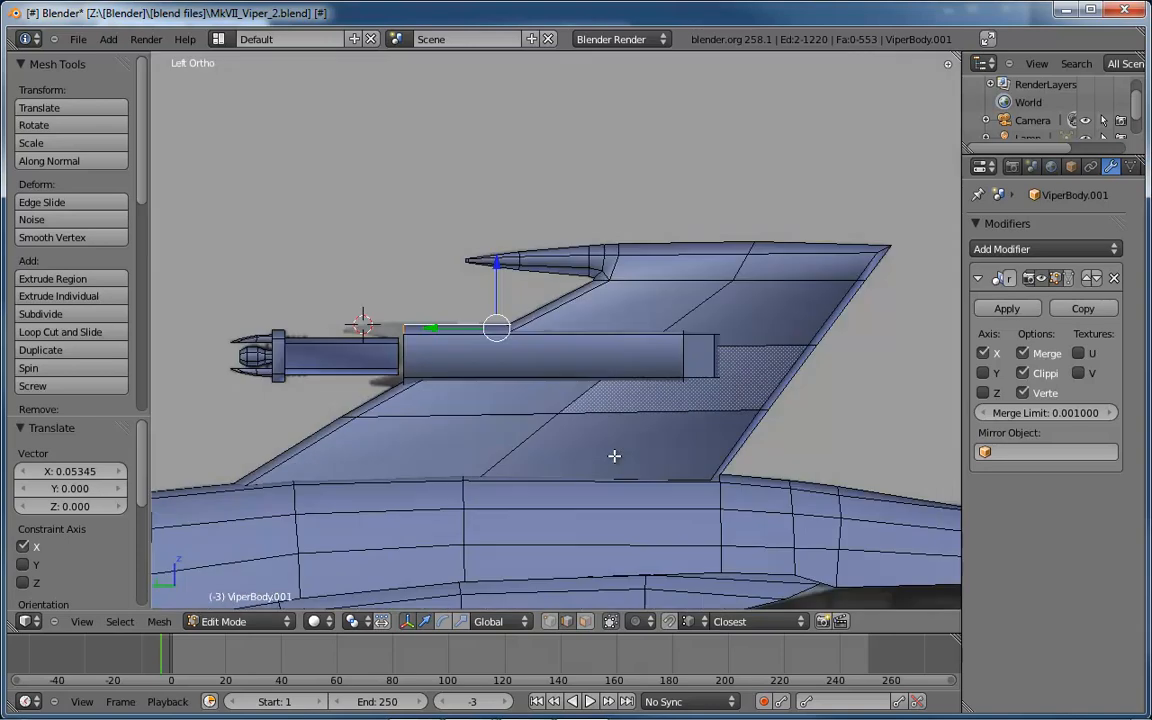
pyautogui.hotkey('alt', 'z')
pyautogui.scroll(4, 481, 404)
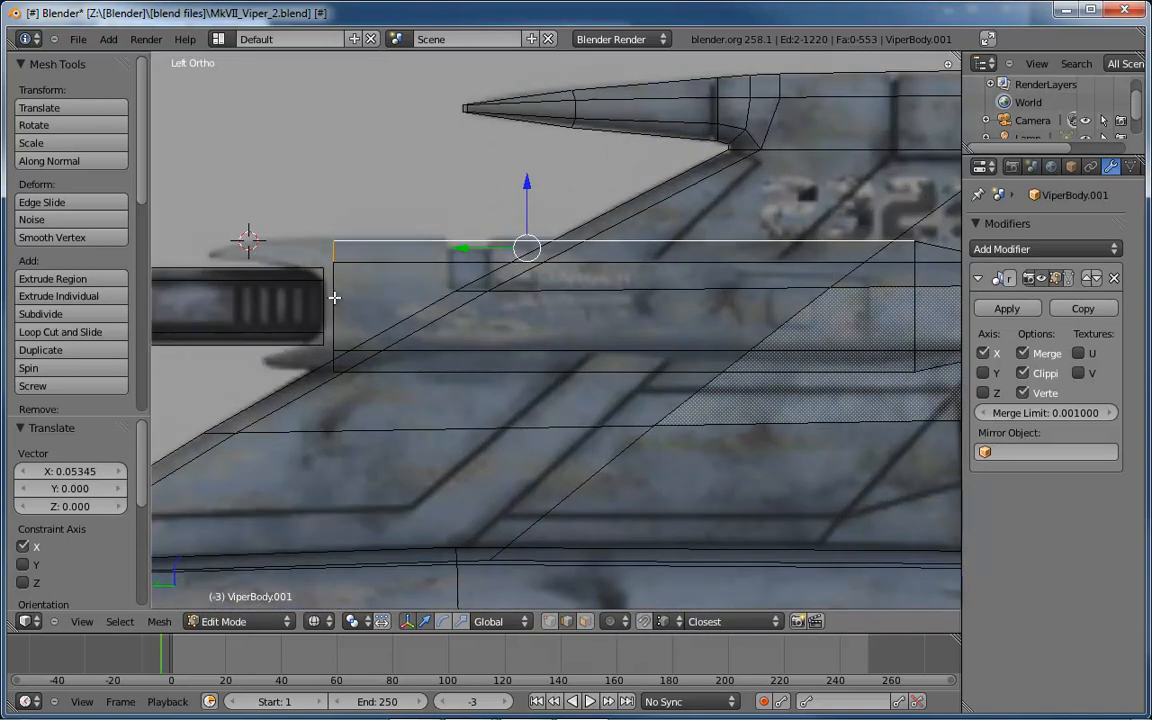
pyautogui.keyDown('alt'); pyautogui.rightClick(334, 297); pyautogui.keyUp('alt')
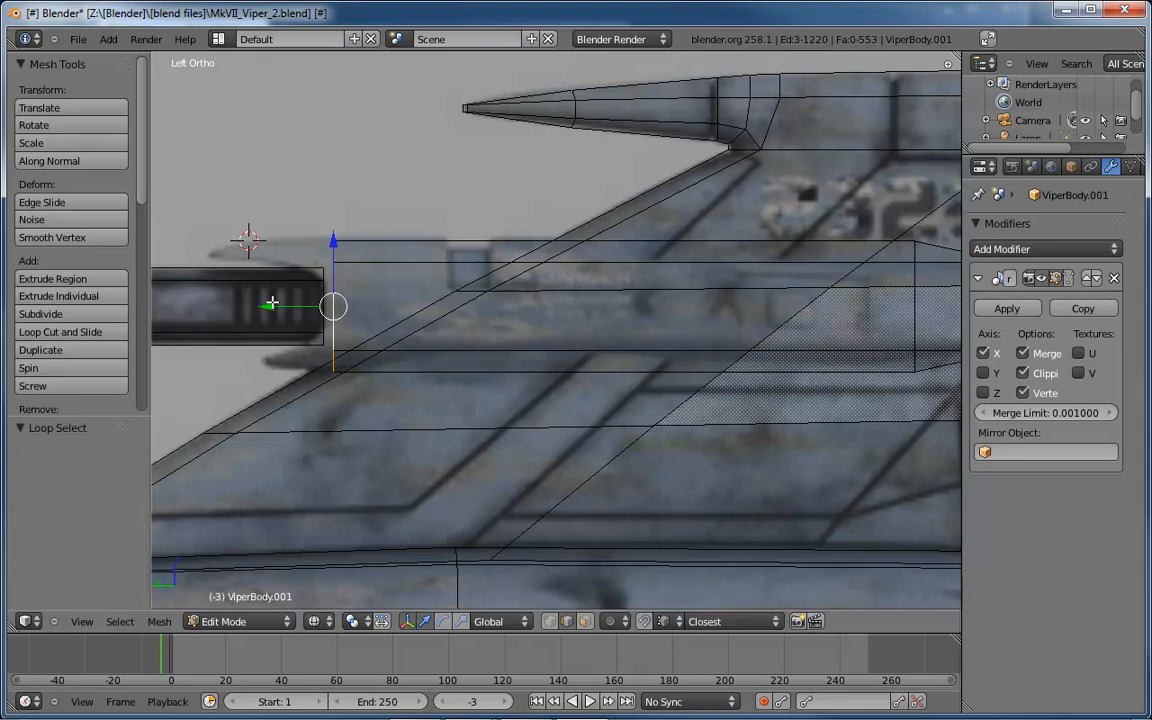
pyautogui.moveTo(272, 303); pyautogui.dragTo(261, 307)
# Raise the housing's lower lengthwise side edge slightly and shift the upper one about -0.01 along Z.
pyautogui.keyDown('alt'); pyautogui.rightClick(397, 351); pyautogui.keyUp('alt')
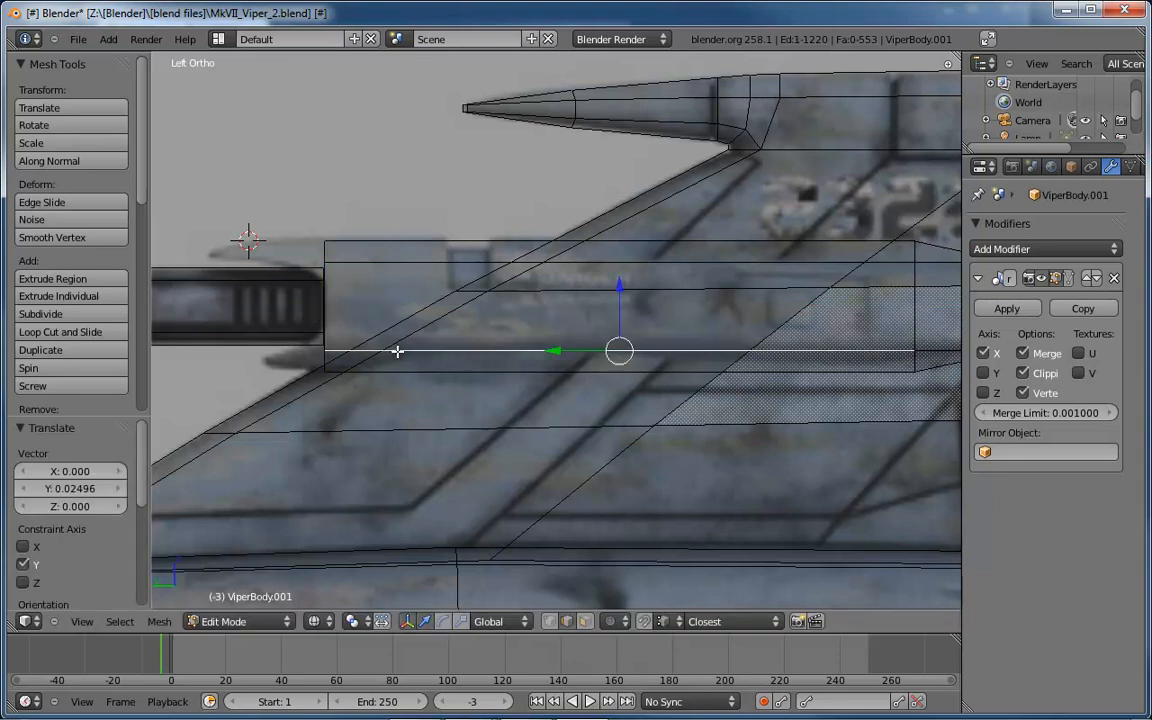
pyautogui.moveTo(621, 287); pyautogui.dragTo(621, 285)
pyautogui.keyDown('alt'); pyautogui.rightClick(553, 262); pyautogui.keyUp('alt')
pyautogui.moveTo(619, 204); pyautogui.dragTo(622, 208)
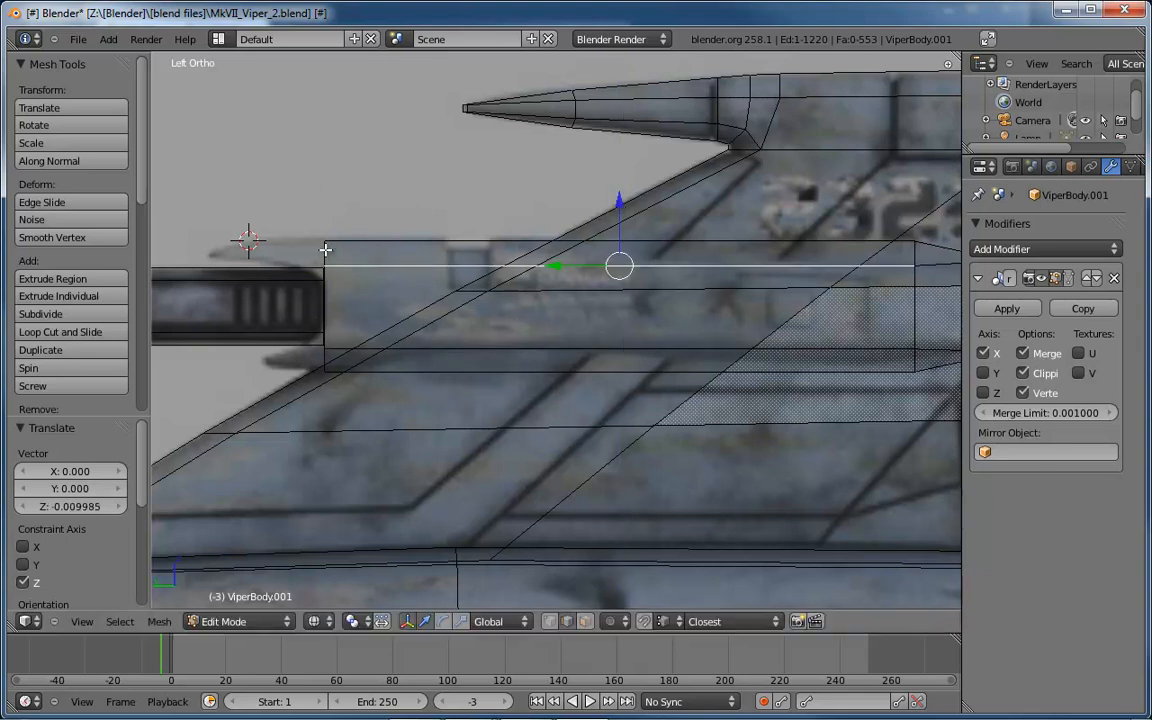
# Extrude the housing's upper and lower slanted front edges forward together by about 0.182 along Y.
pyautogui.rightClick(322, 251)
pyautogui.keyDown('shift'); pyautogui.rightClick(326, 361); pyautogui.keyUp('shift')
pyautogui.hotkey('ctrl', 'z')
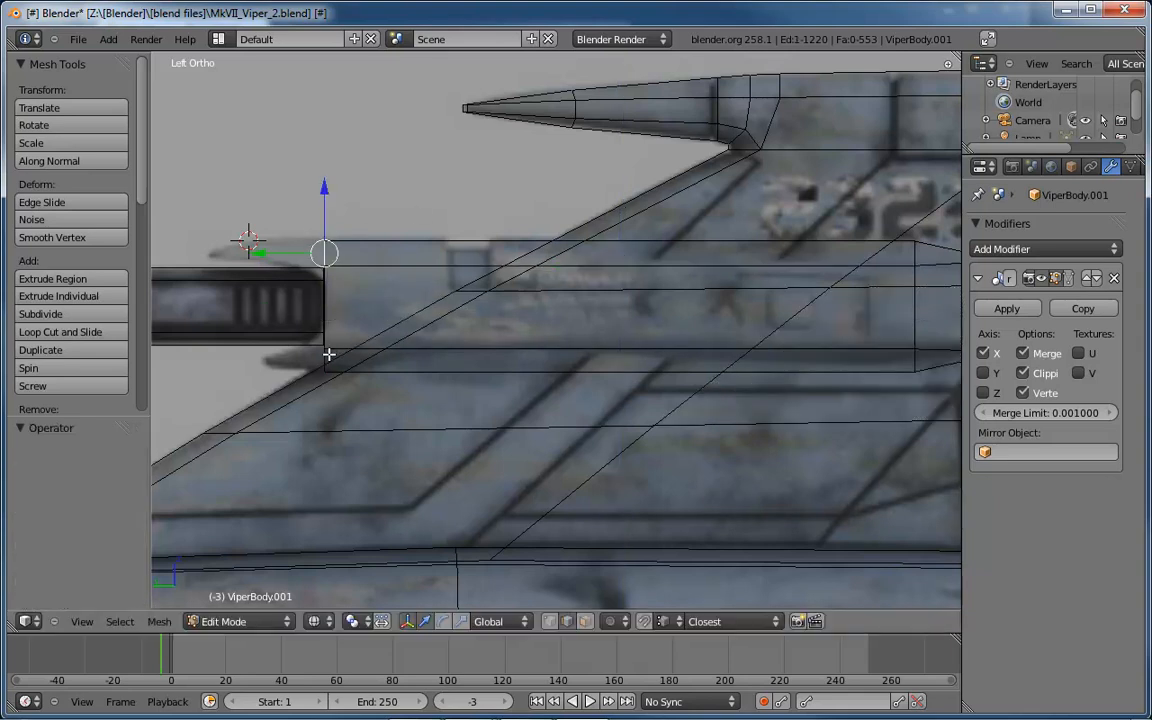
pyautogui.keyDown('shift'); pyautogui.rightClick(325, 358); pyautogui.keyUp('shift')
pyautogui.scroll(2, 368, 257)
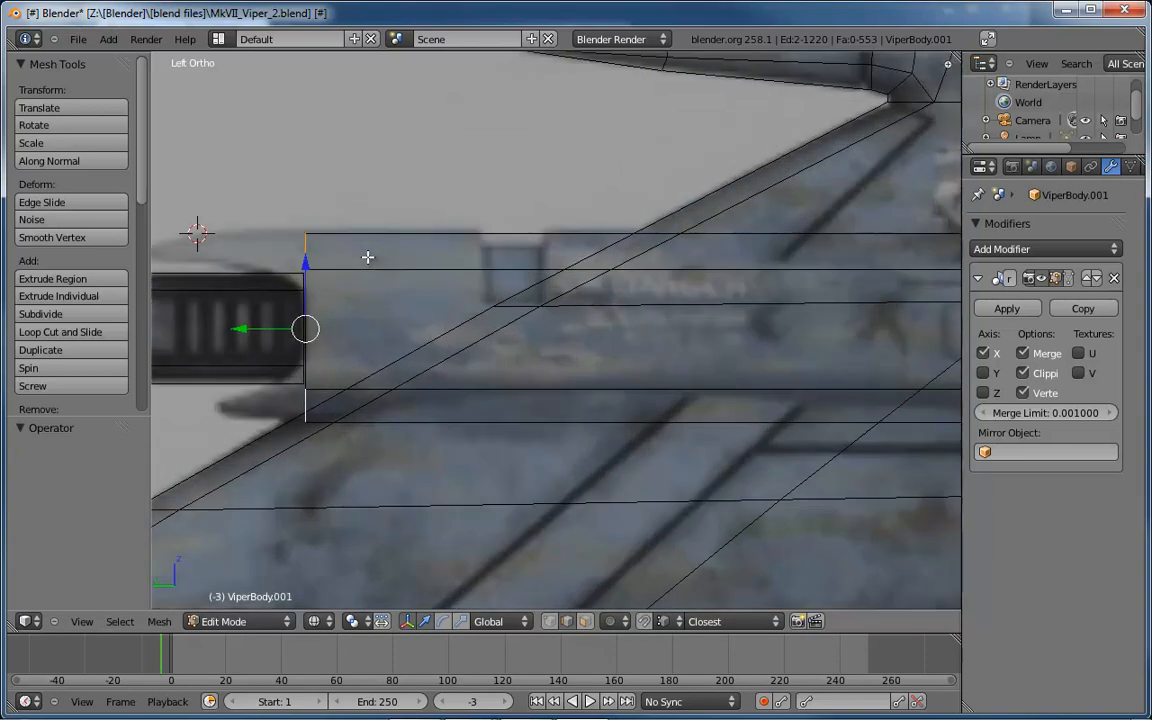
pyautogui.keyDown('shift'); pyautogui.moveTo(396, 289); pyautogui.dragTo(614, 257, button='middle'); pyautogui.keyUp('shift')
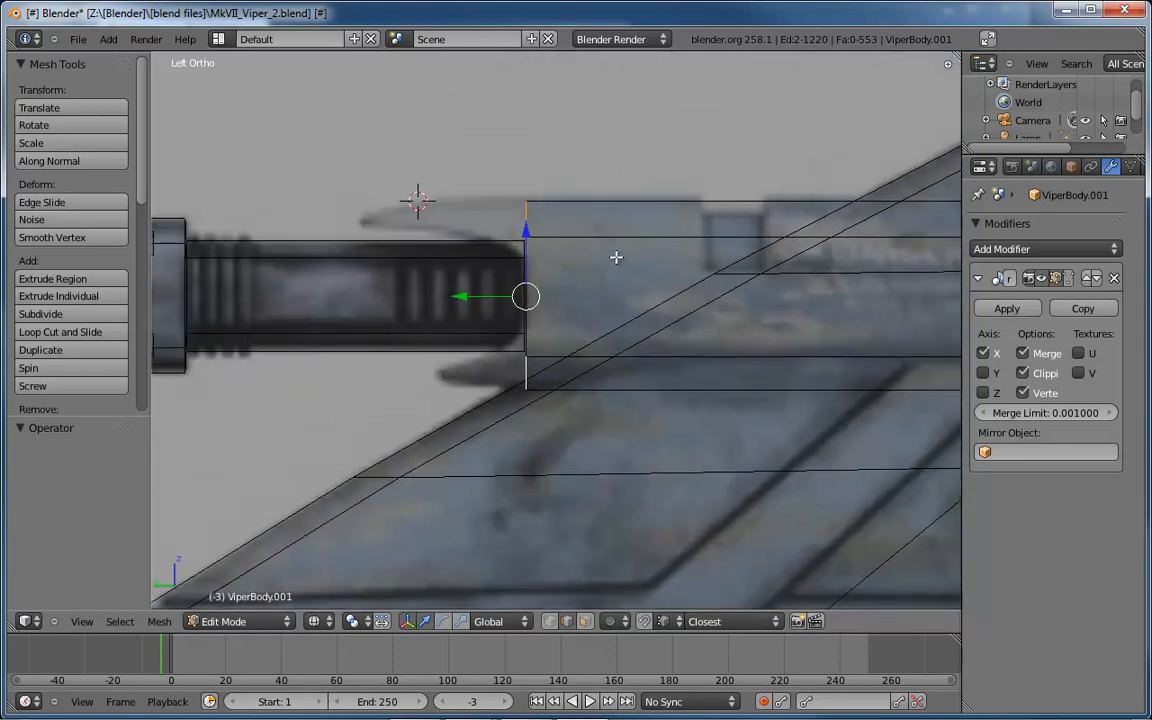
pyautogui.press('g')
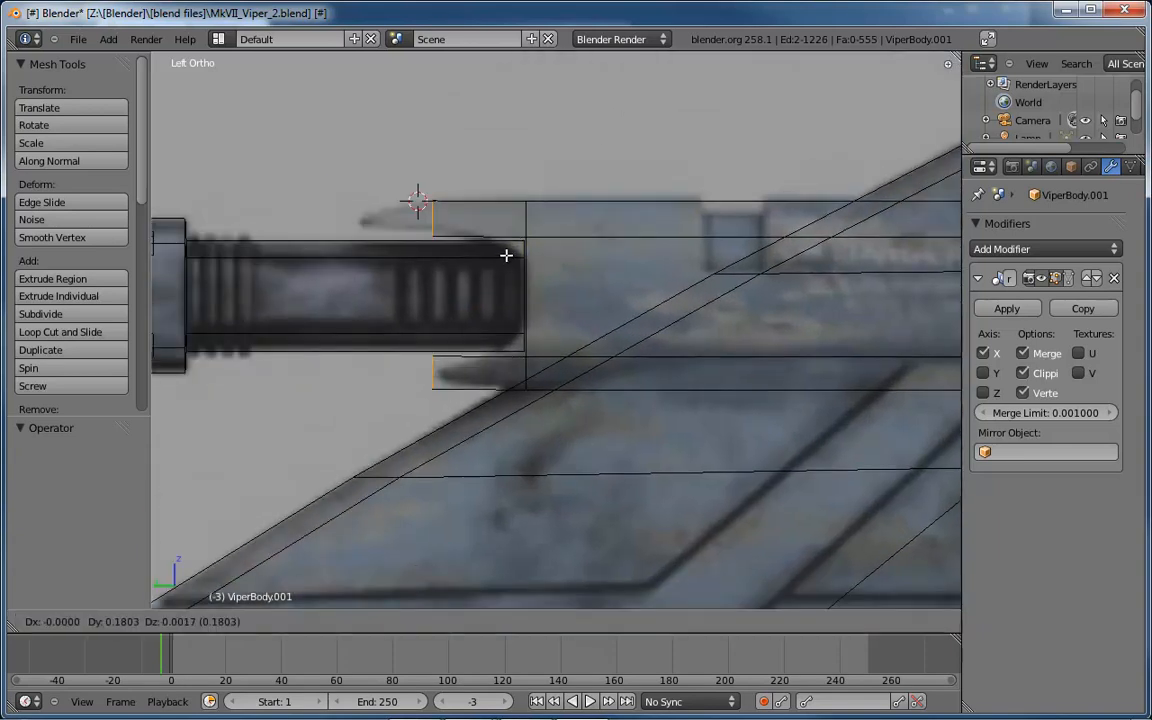
pyautogui.click(506, 255)
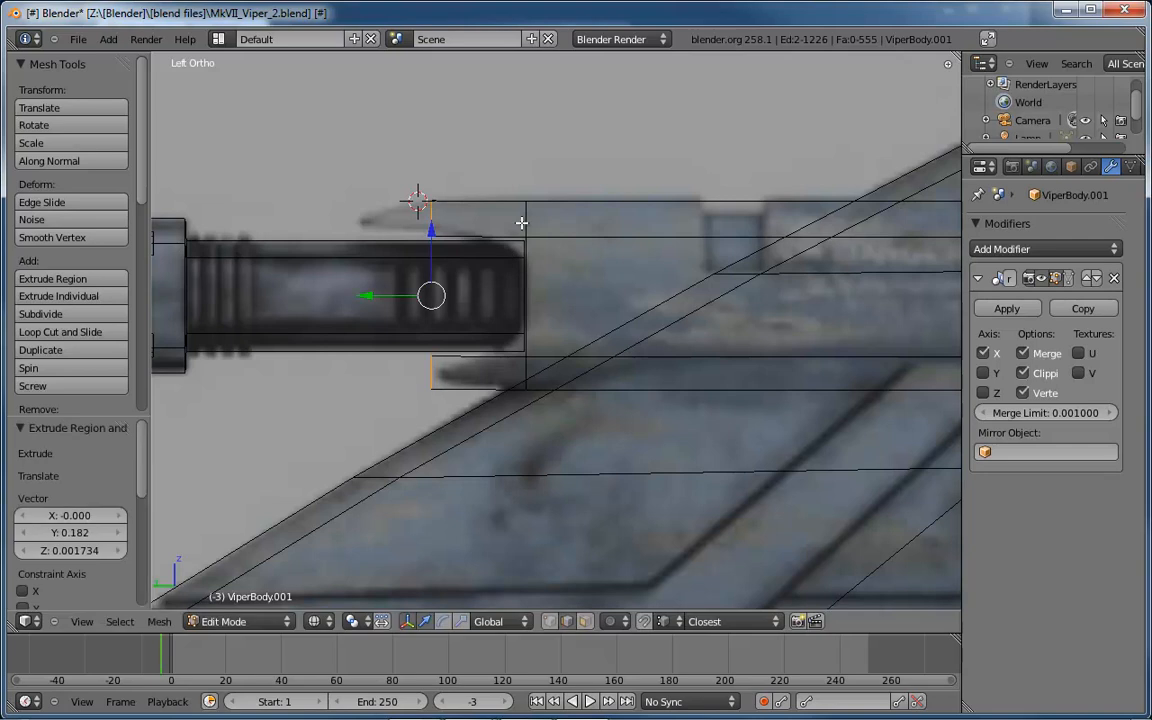
# In vertex selection, move the upper extrusion's inner front vertex forward about 0.153 along Y to form a point.
pyautogui.moveTo(521, 222); pyautogui.dragTo(587, 282, button='middle')
pyautogui.hotkey('ctrl', 'Tab')
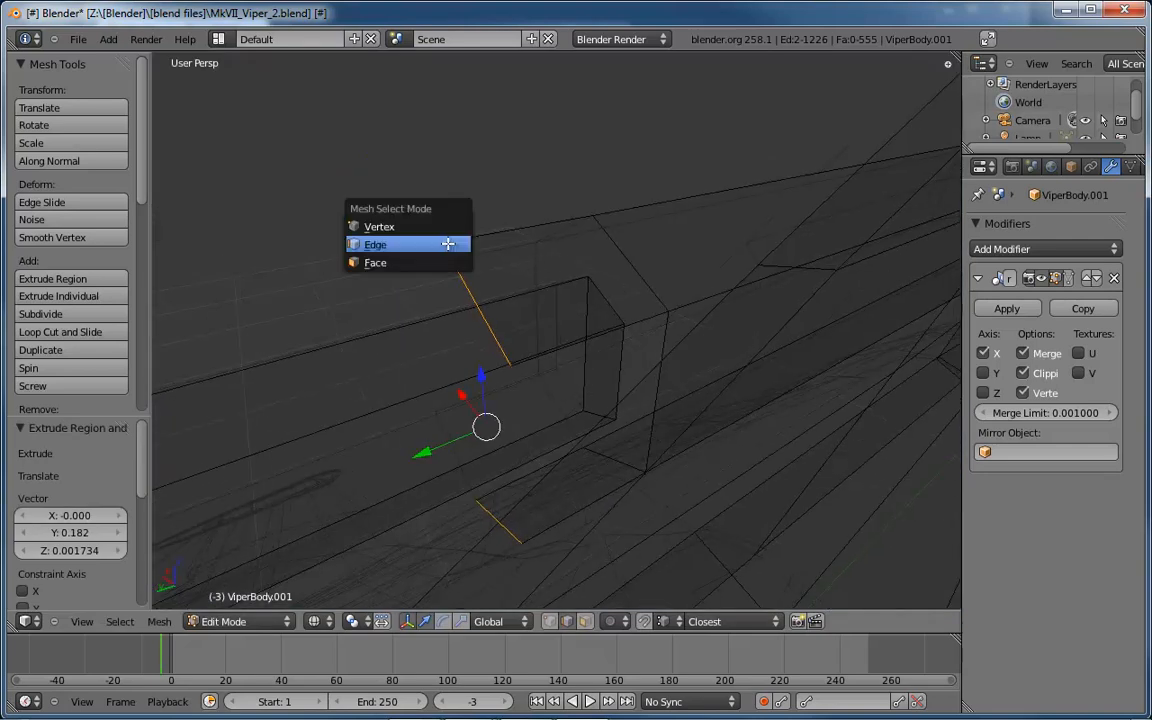
pyautogui.click(366, 263)
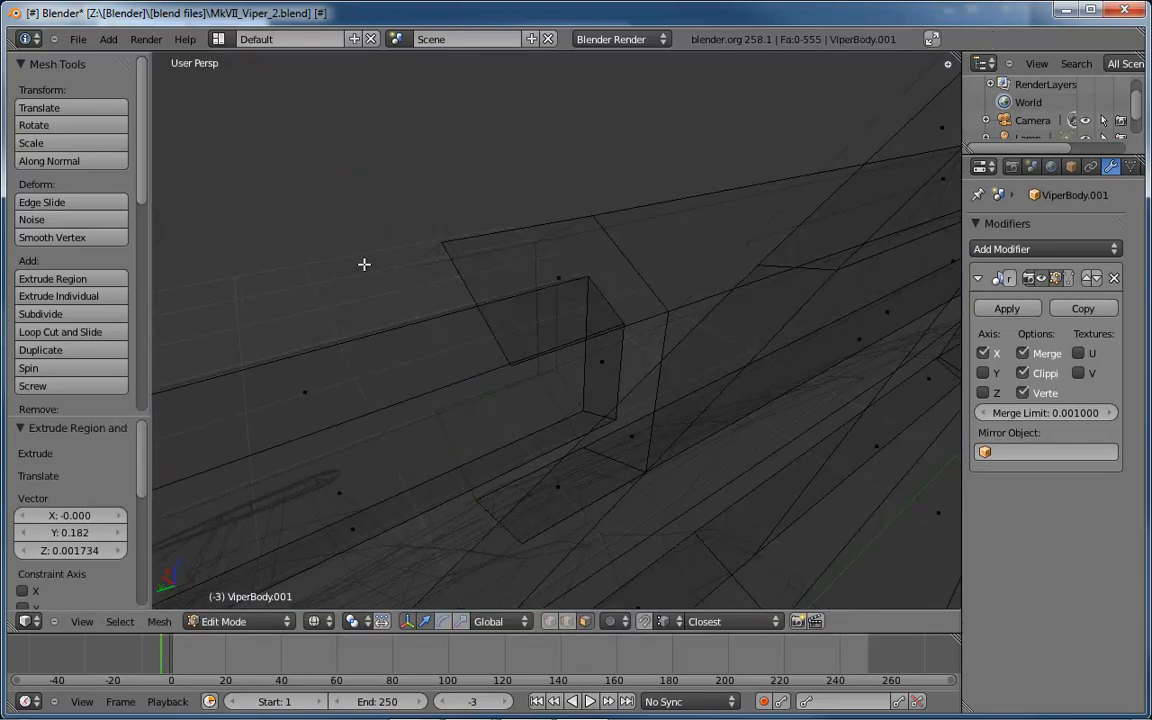
pyautogui.hotkey('ctrl', 'Tab')
pyautogui.click(380, 228)
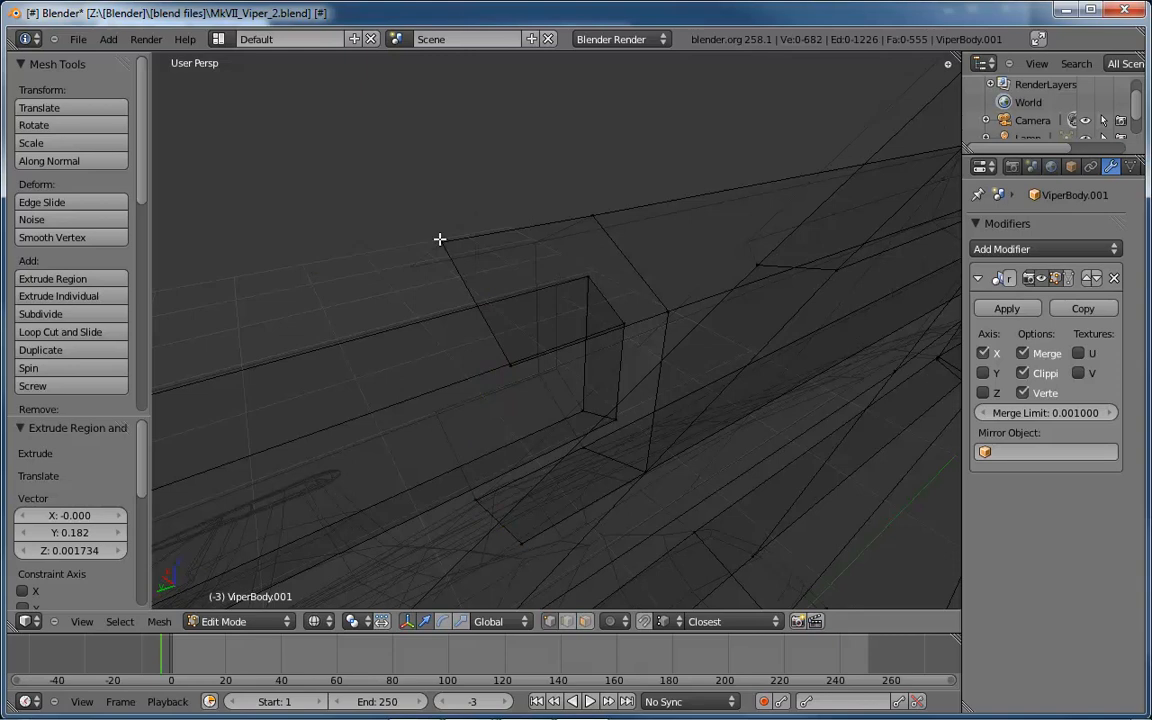
pyautogui.rightClick(441, 242)
pyautogui.moveTo(523, 257); pyautogui.dragTo(303, 195, button='middle')
pyautogui.press('g')
pyautogui.press('y')
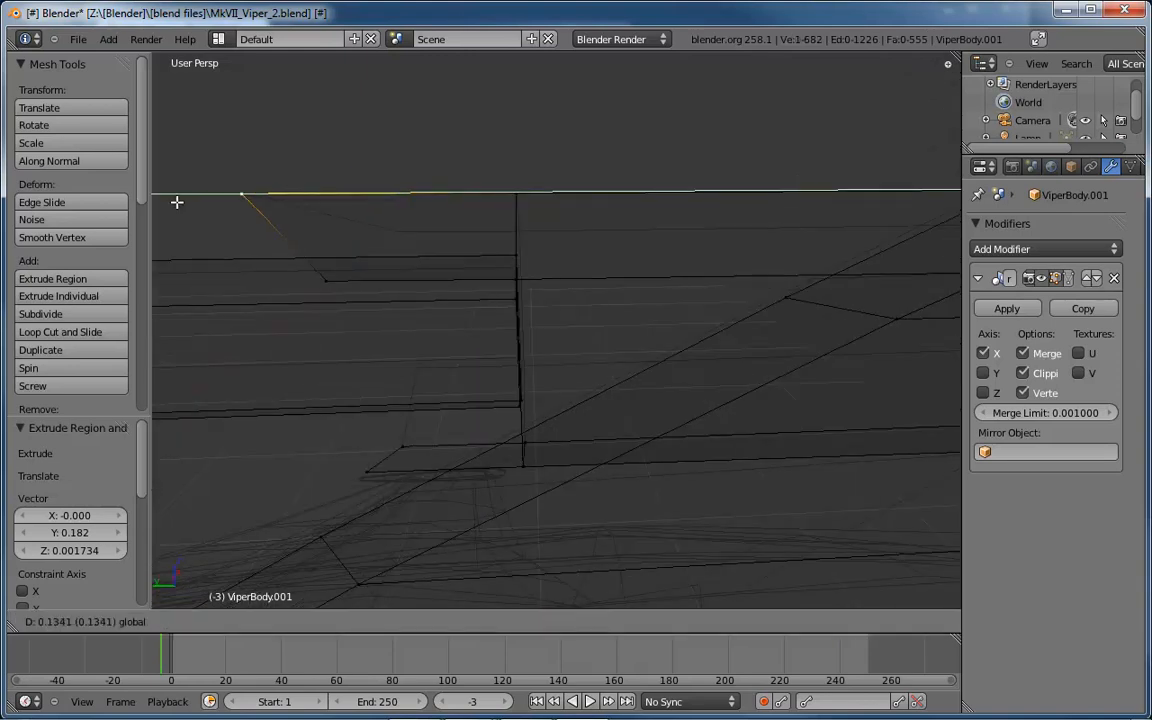
pyautogui.click(178, 211)
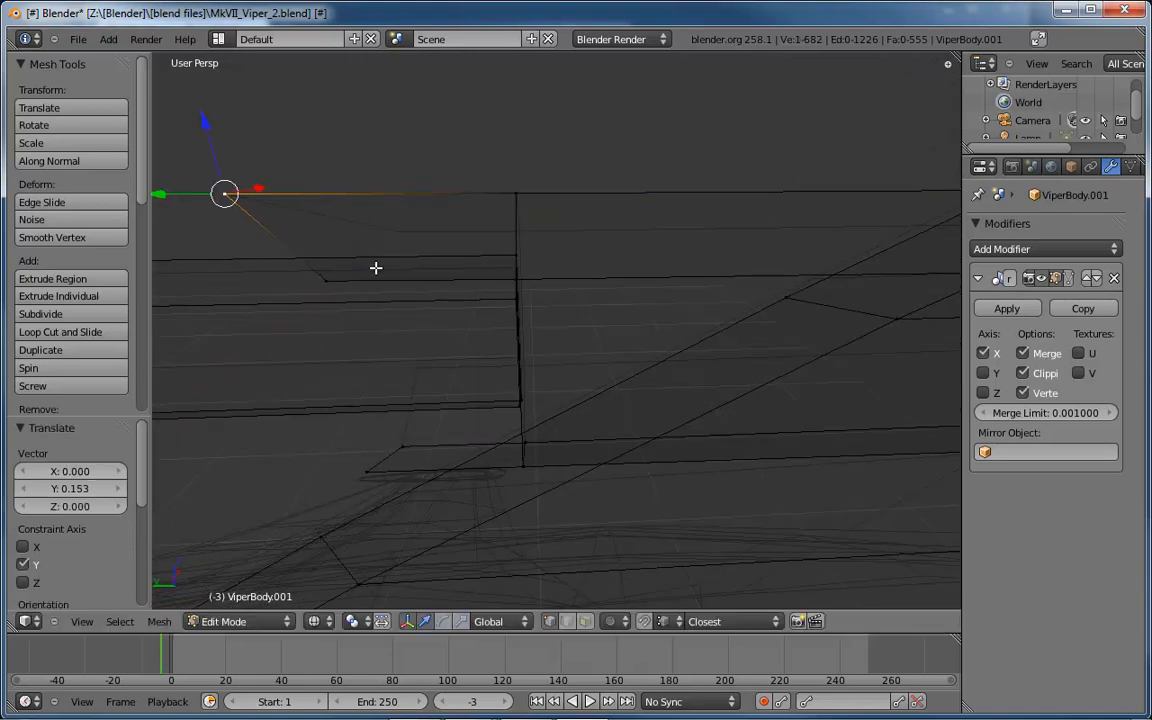
# Move the lower extrusion's inner front vertex forward about 0.181 along Y to form a matching point.
pyautogui.moveTo(491, 514); pyautogui.dragTo(504, 458, button='middle')
pyautogui.click(414, 441)
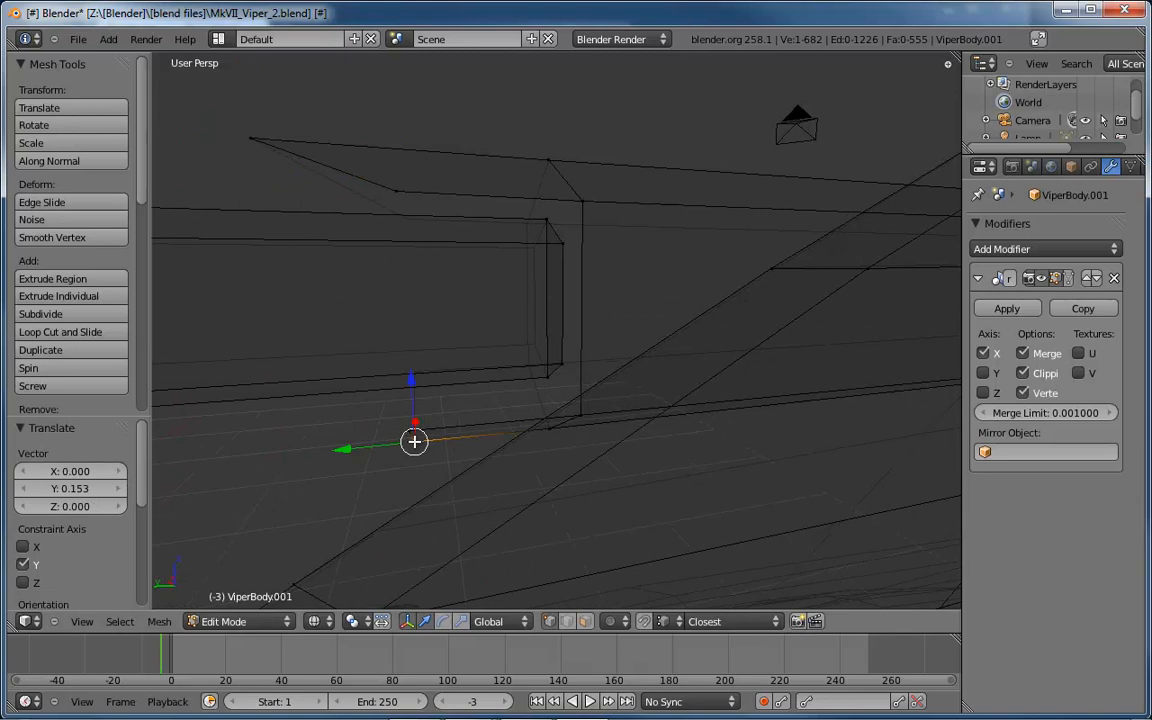
pyautogui.press('g')
pyautogui.press('y')
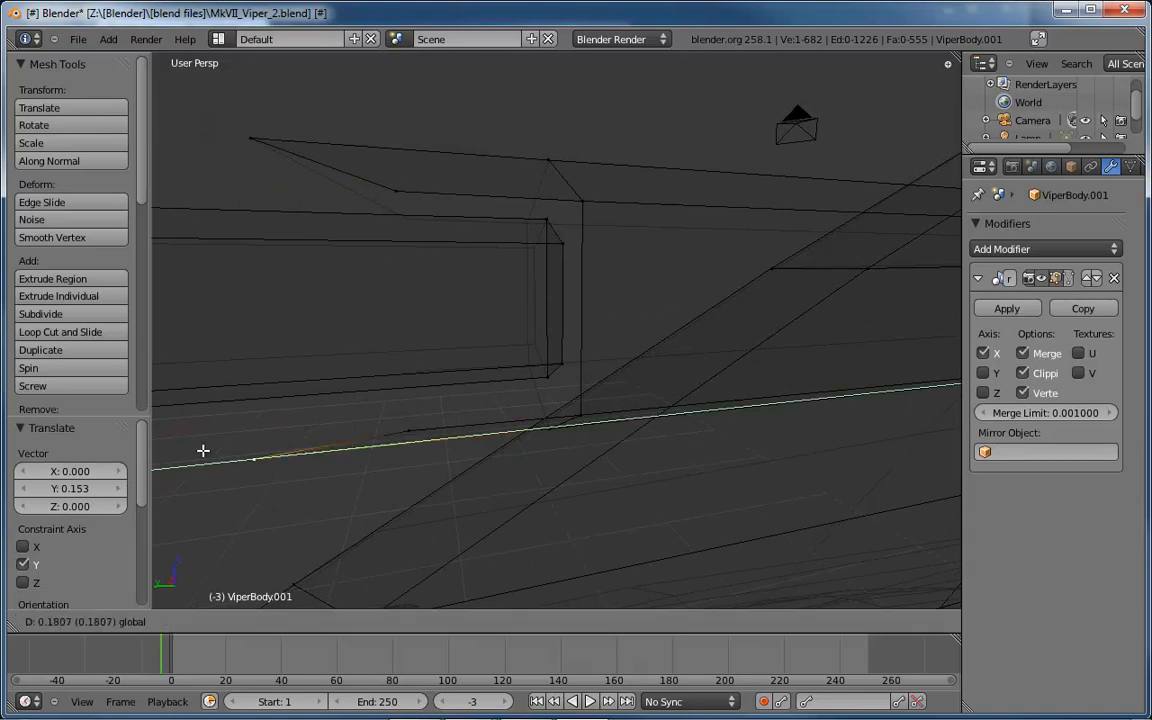
pyautogui.click(203, 452)
# Switch to solid shading and return to Object Mode to inspect the whole ship with its fin gun.
pyautogui.press('z')
pyautogui.moveTo(599, 463)
pyautogui.mouseDown(button='middle')
pyautogui.moveTo(557, 436)
pyautogui.moveTo(689, 486)
pyautogui.moveTo(804, 474)
pyautogui.moveTo(689, 507)
pyautogui.moveTo(677, 433)
pyautogui.moveTo(707, 306)
pyautogui.moveTo(697, 352)
pyautogui.moveTo(640, 381)
pyautogui.moveTo(615, 365)
pyautogui.moveTo(712, 383)
pyautogui.mouseUp(button='middle')
pyautogui.scroll(-5, 556, 436)
pyautogui.scroll(-2, 694, 370)
pyautogui.press('z')
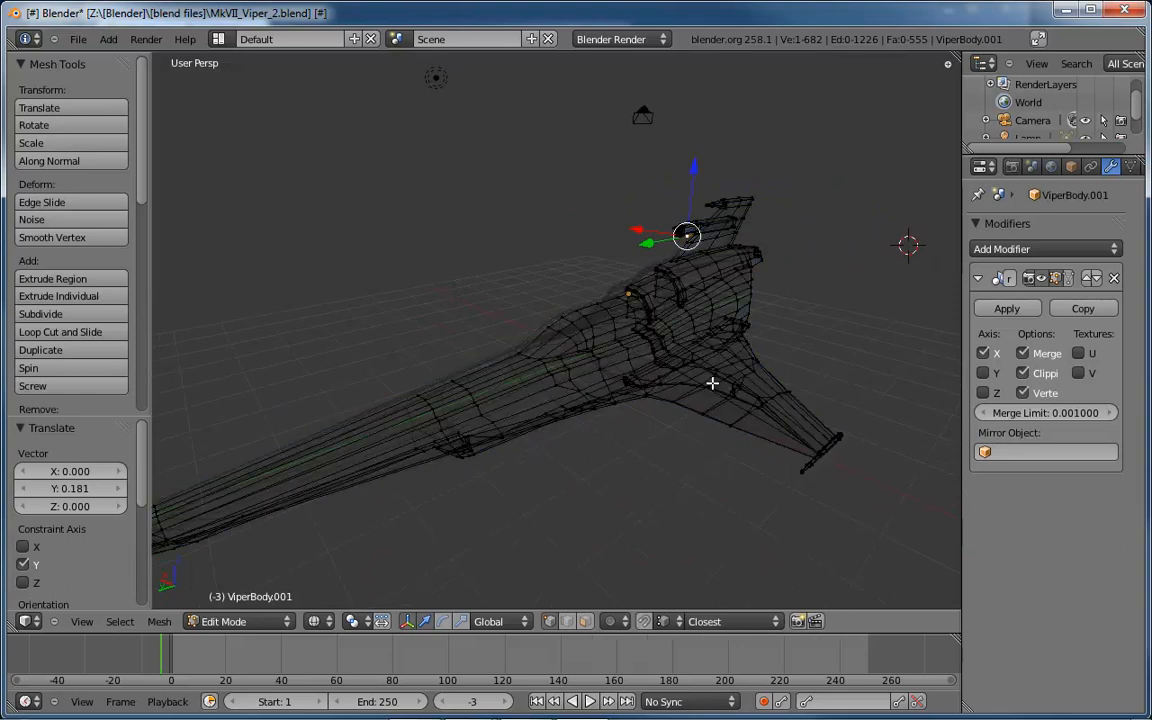
pyautogui.press('z')
pyautogui.press('Tab')
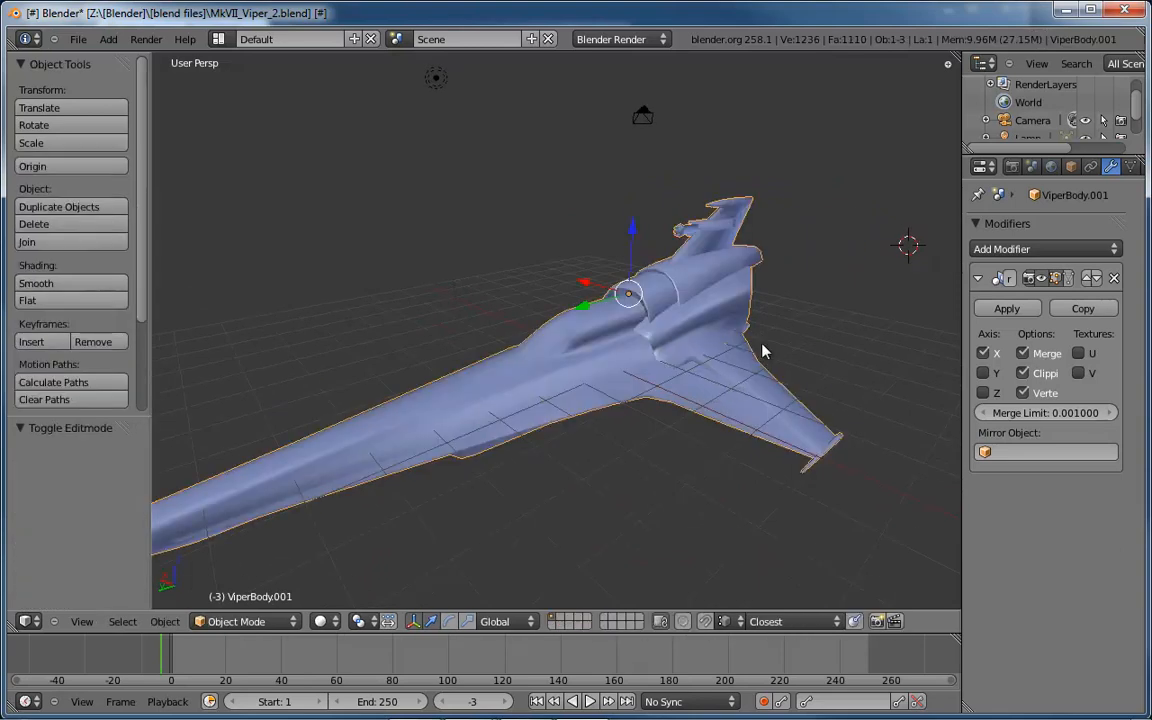